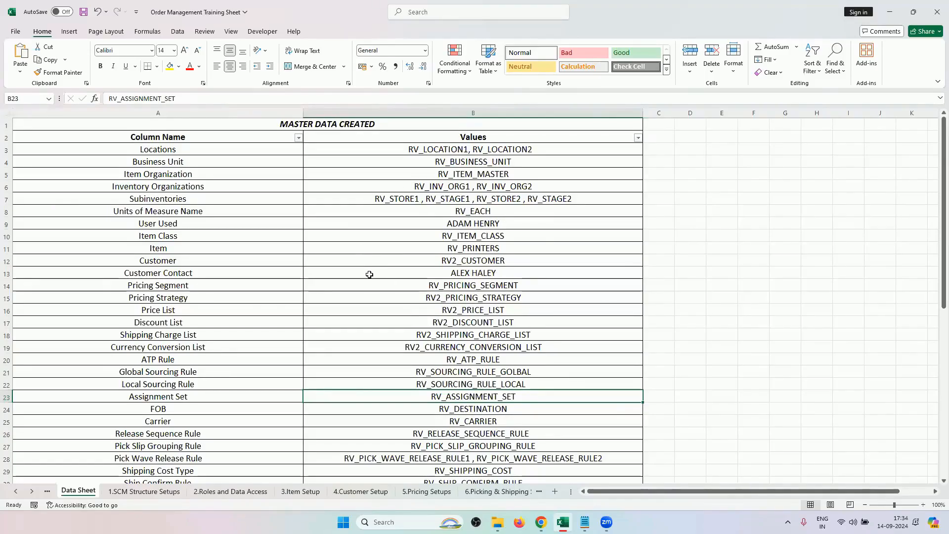
# - Review the workbook's setup sheets, from 3.Item Setup through 9.AR Invoice Setup
pyautogui.scroll(-4, 363, 278)
pyautogui.scroll(4, 357, 281)
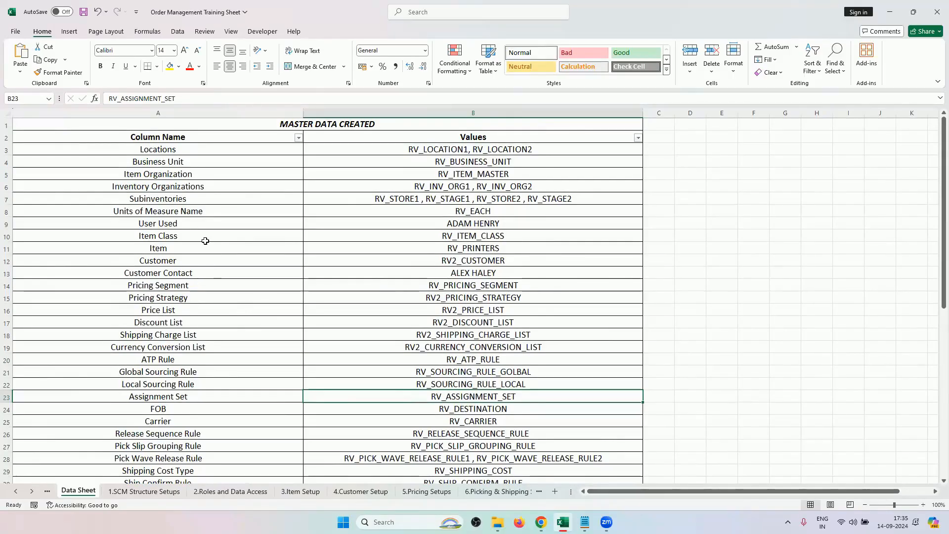
pyautogui.scroll(-3, 173, 325)
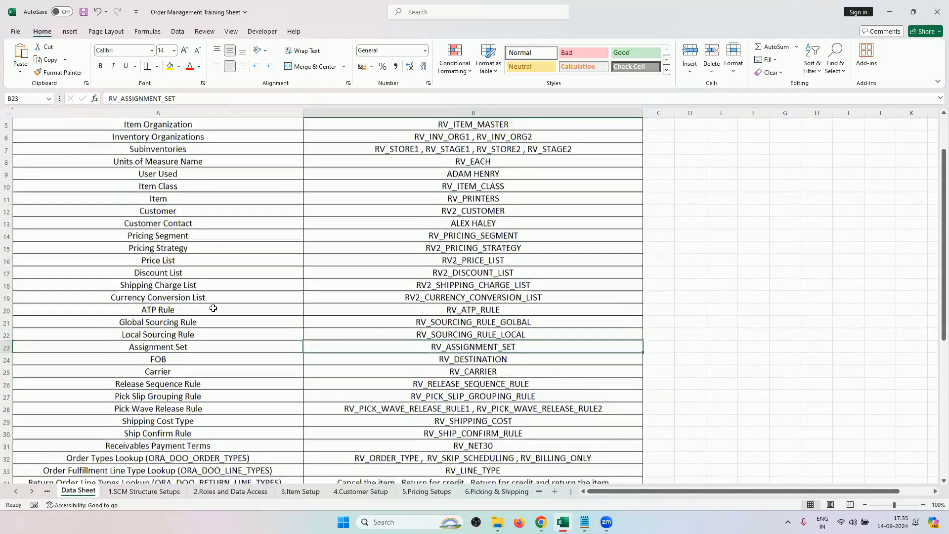
pyautogui.scroll(-3, 215, 303)
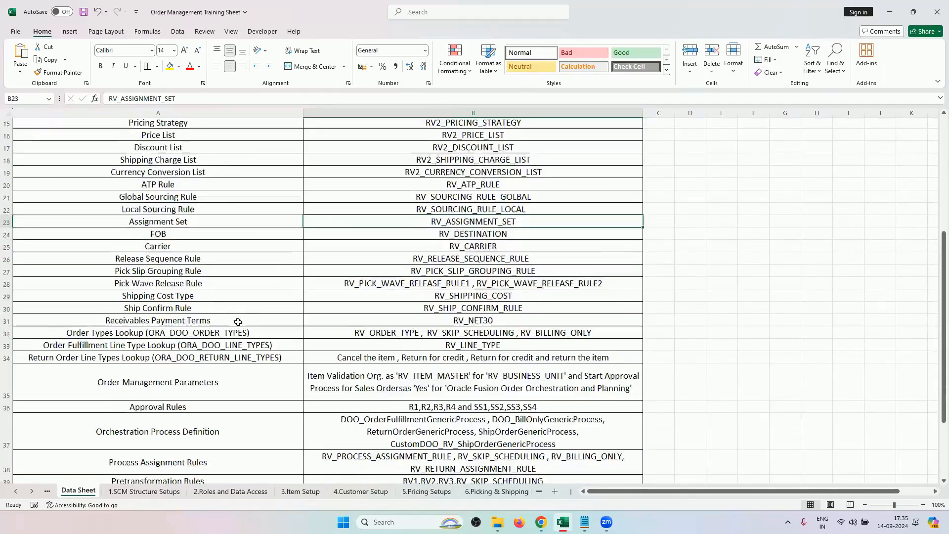
pyautogui.click(300, 491)
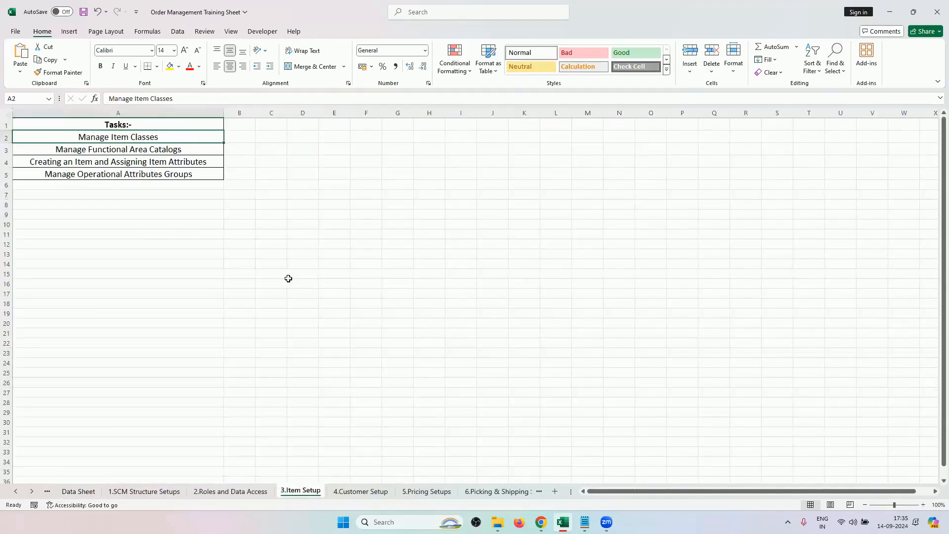
pyautogui.click(362, 490)
pyautogui.click(410, 492)
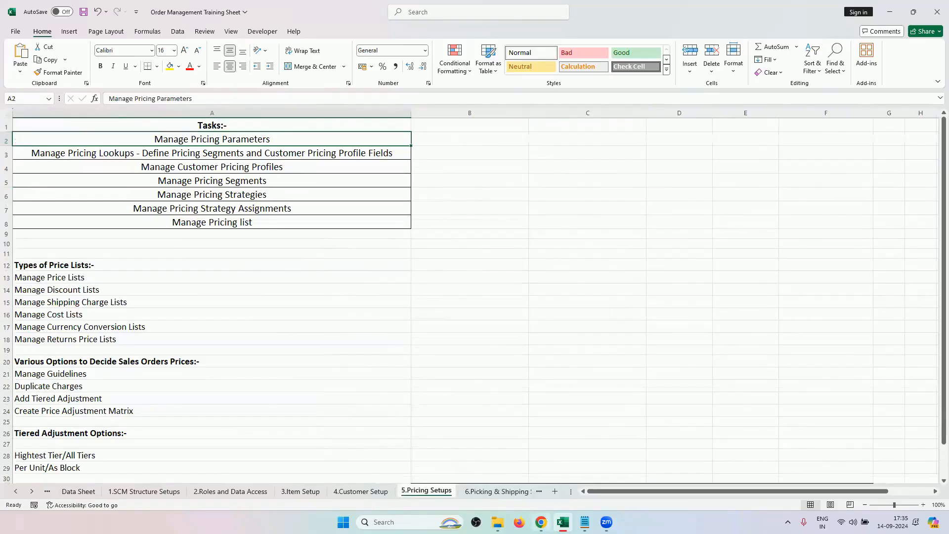
pyautogui.click(516, 492)
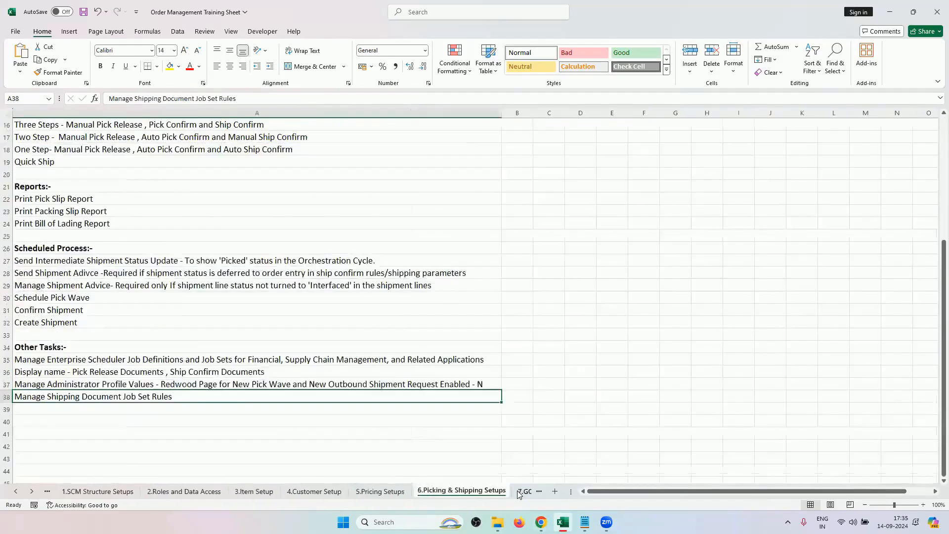
pyautogui.click(515, 491)
pyautogui.click(514, 491)
pyautogui.click(499, 492)
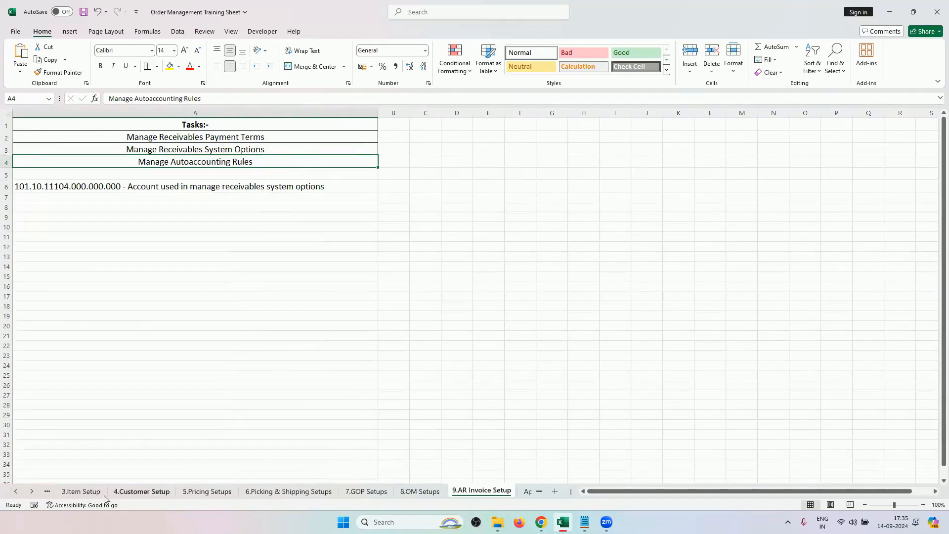
# - Go back to the workbook's Data Sheet
pyautogui.click(17, 491)
pyautogui.click(17, 491)
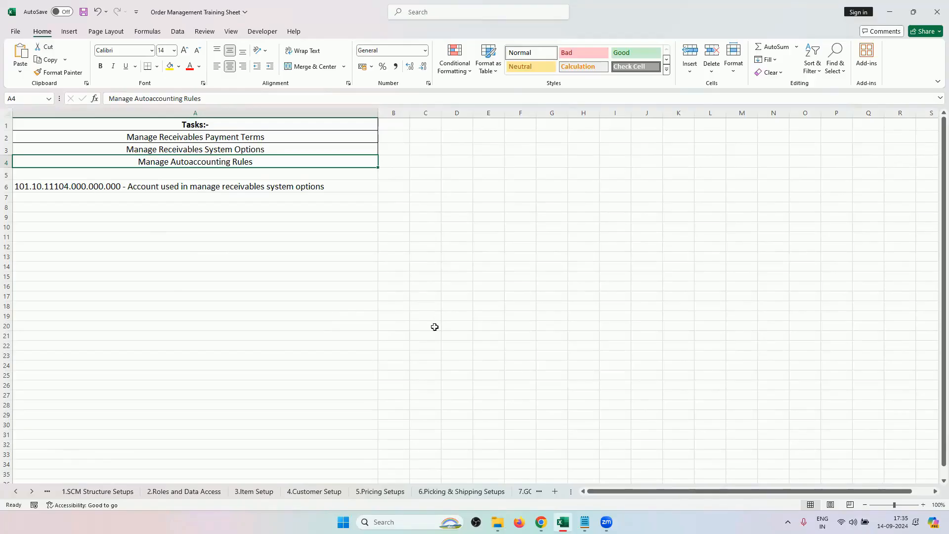
pyautogui.click(13, 491)
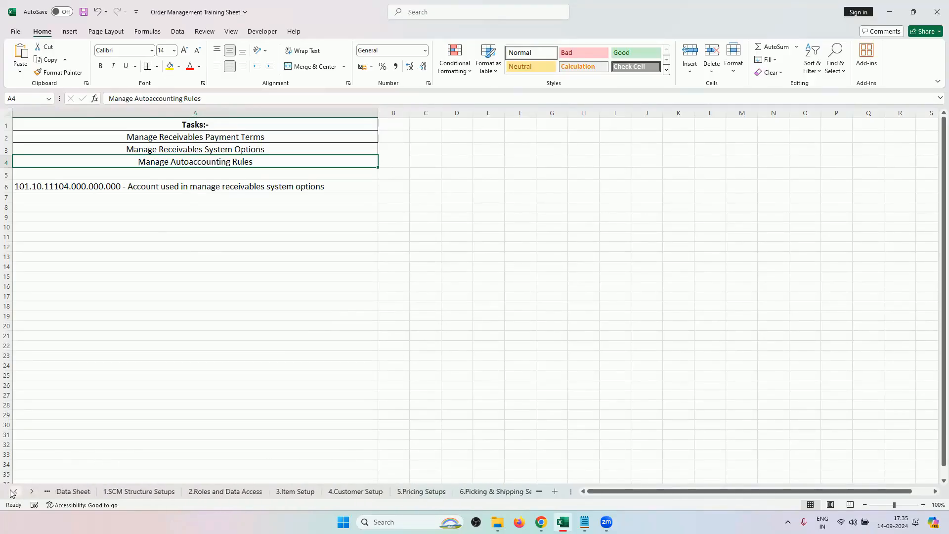
pyautogui.click(94, 491)
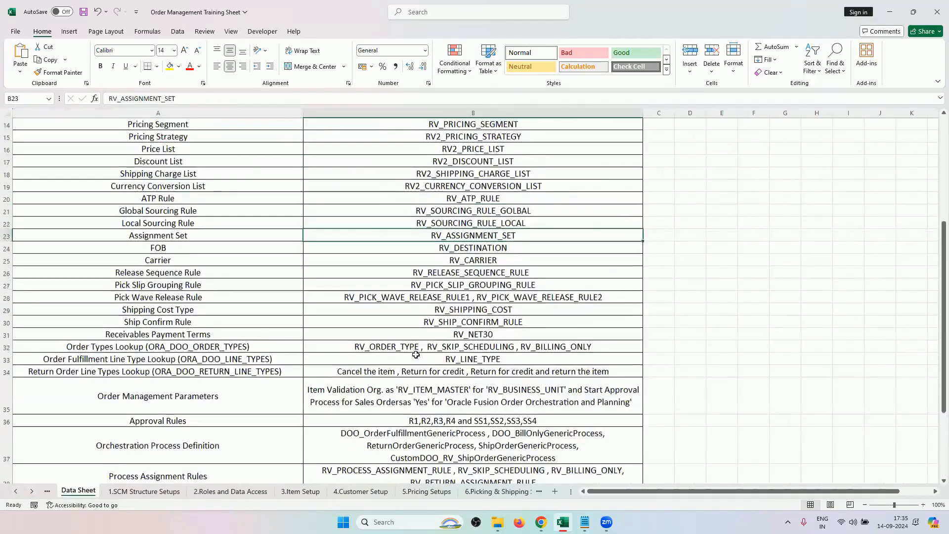
pyautogui.scroll(5, 415, 355)
# - In Oracle Fusion, open the Order Management app and start a new sales order
pyautogui.click(540, 522)
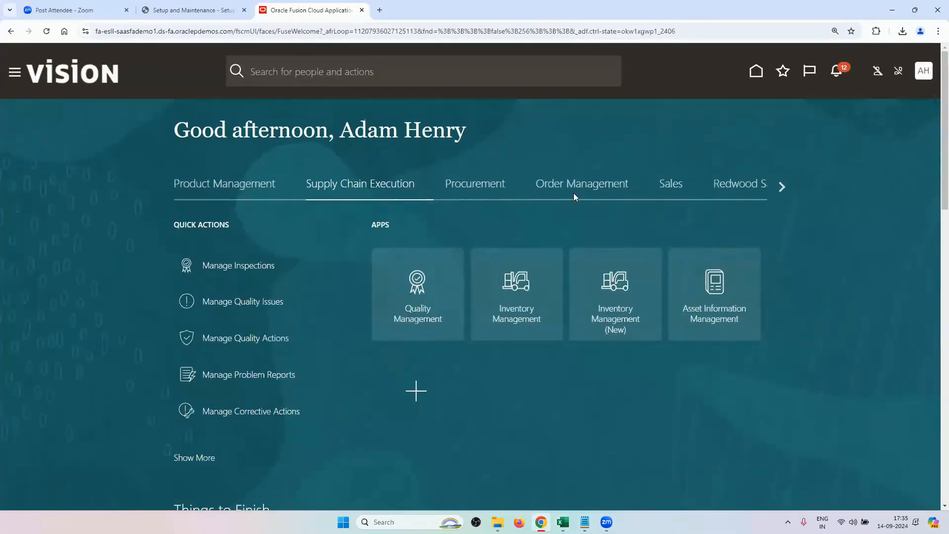
pyautogui.click(575, 190)
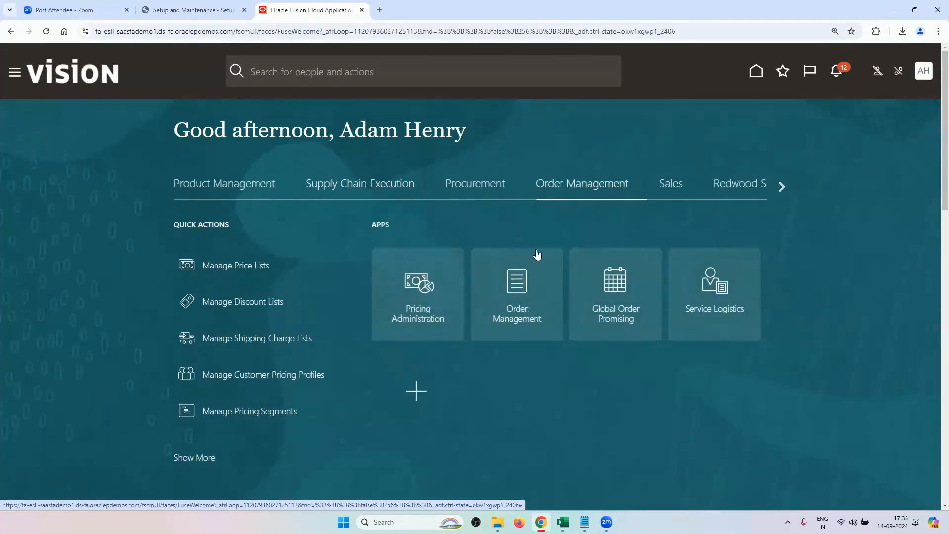
pyautogui.click(515, 280)
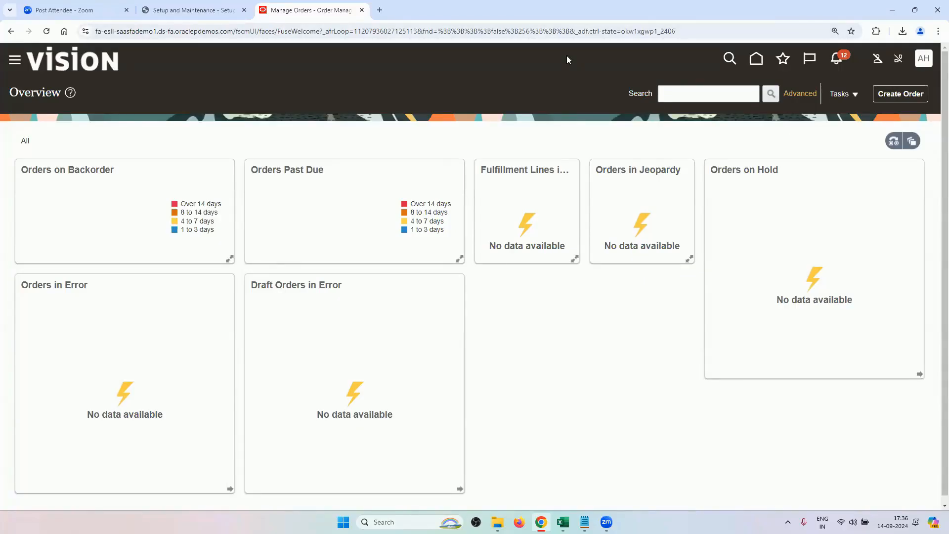
pyautogui.click(756, 59)
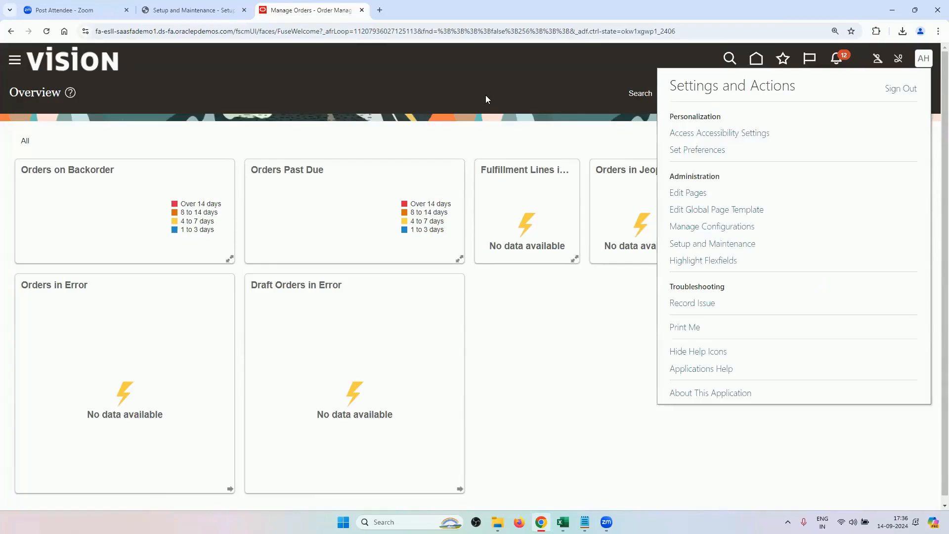
pyautogui.click(508, 130)
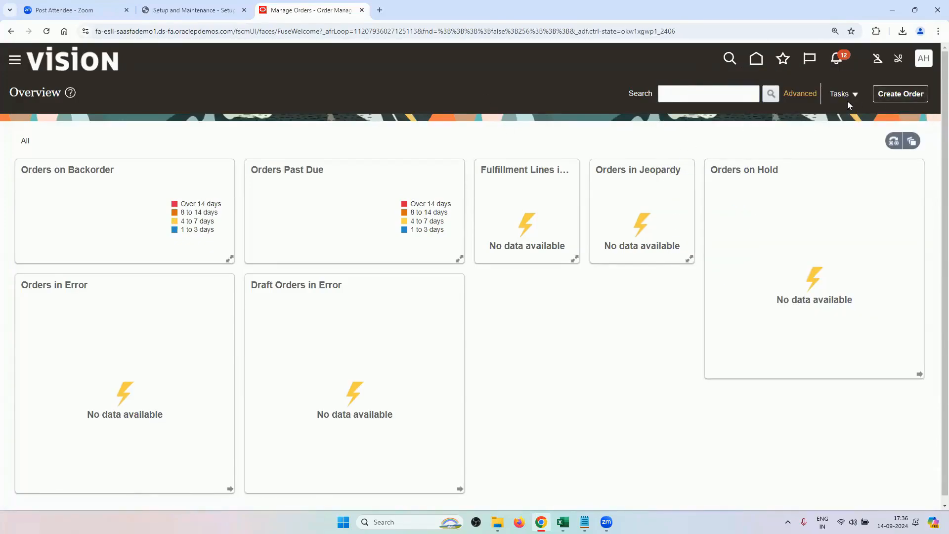
pyautogui.click(897, 95)
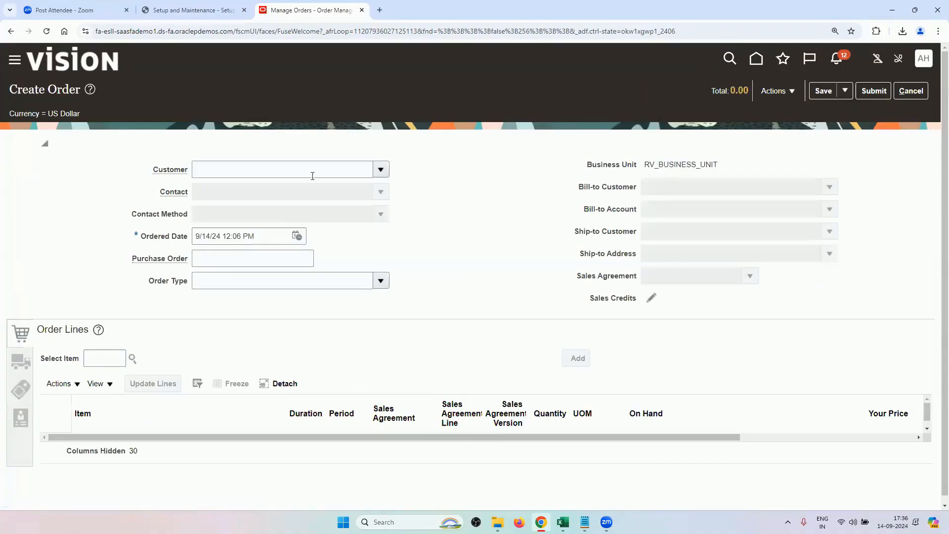
# - Look up RV2_CUSTOMER in the Excel sheet and set it as the order's customer
pyautogui.click(563, 522)
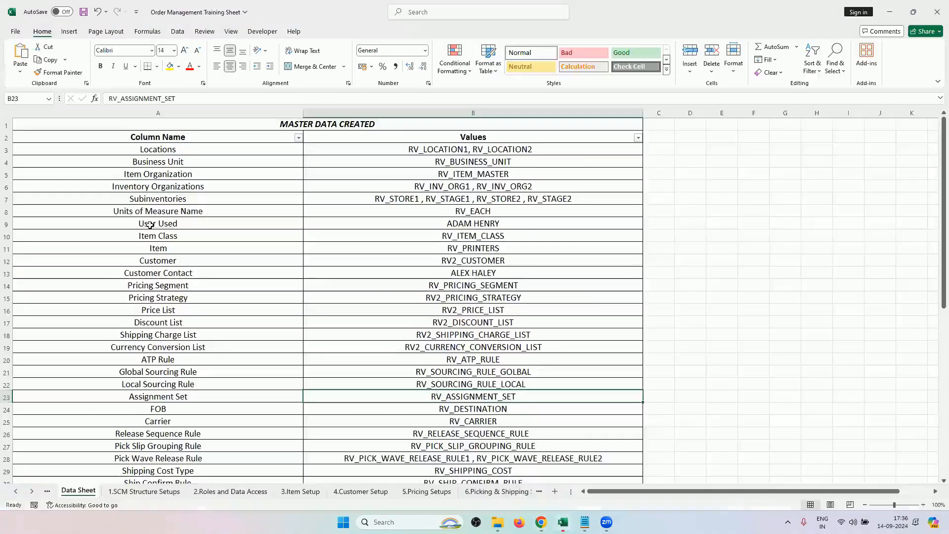
pyautogui.scroll(-2, 158, 223)
pyautogui.moveTo(176, 199); pyautogui.dragTo(420, 197)
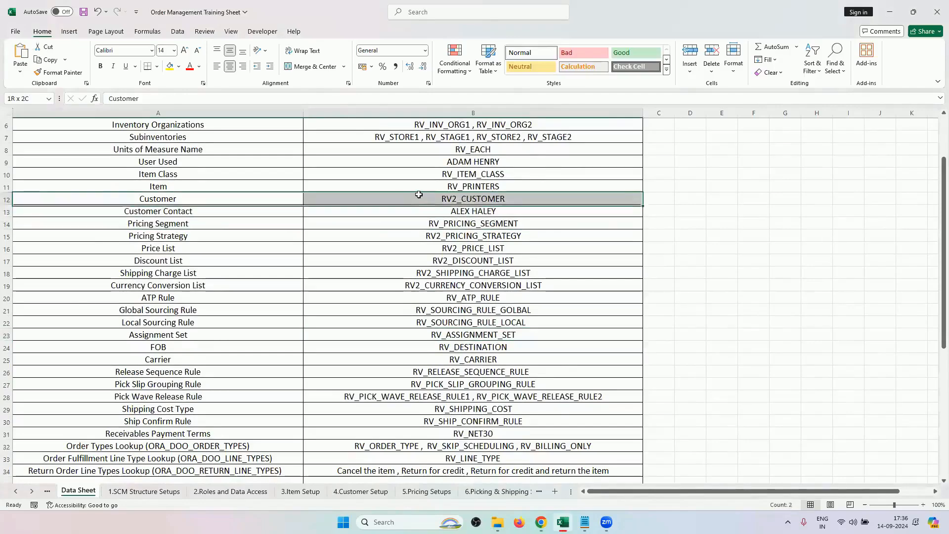
pyautogui.click(475, 200)
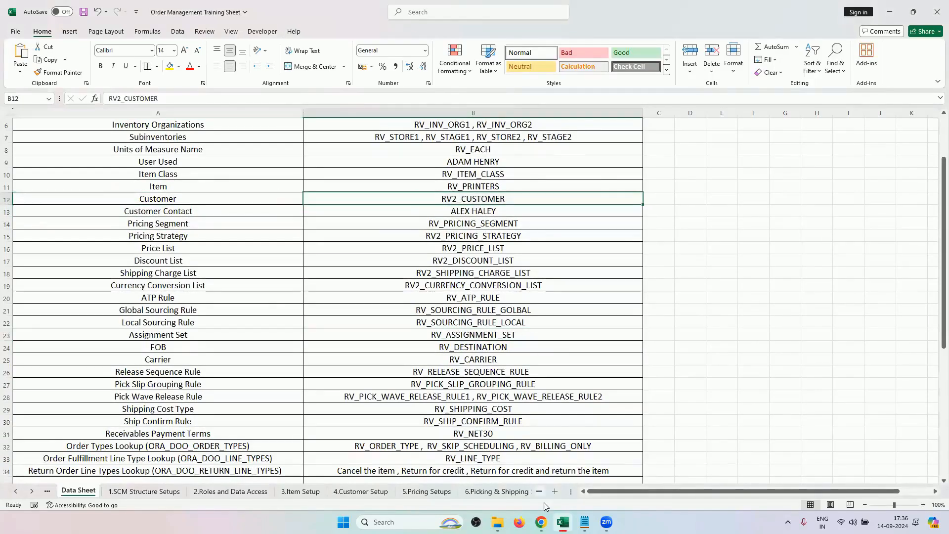
pyautogui.hotkey('alt', 'Tab')
pyautogui.click(243, 171)
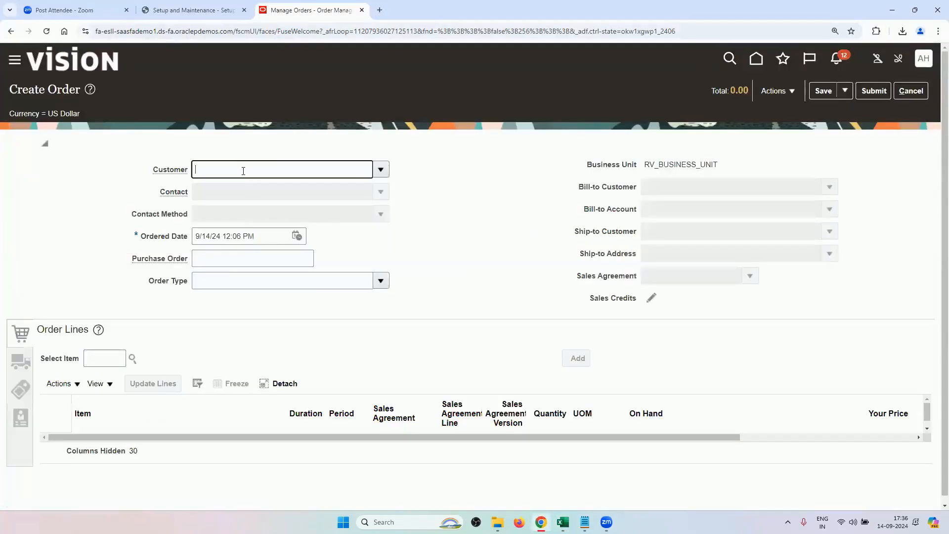
pyautogui.write('RV2')
pyautogui.press('Tab')
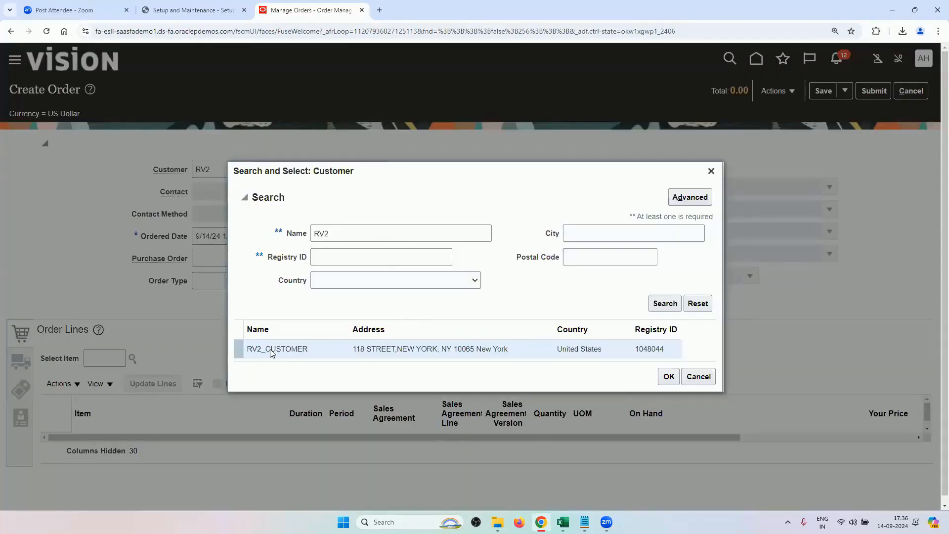
pyautogui.click(669, 376)
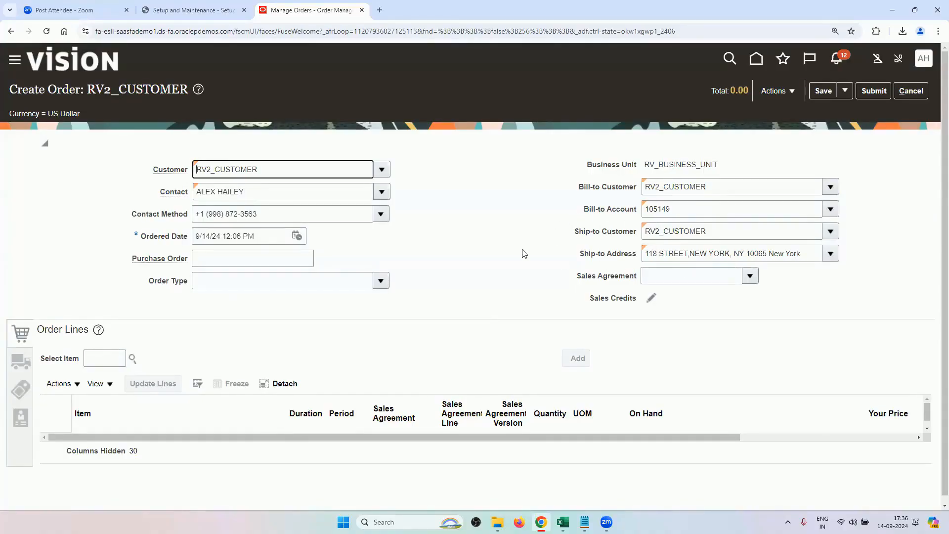
# - Set the order type to RV_ORDER_TYPE
pyautogui.click(380, 280)
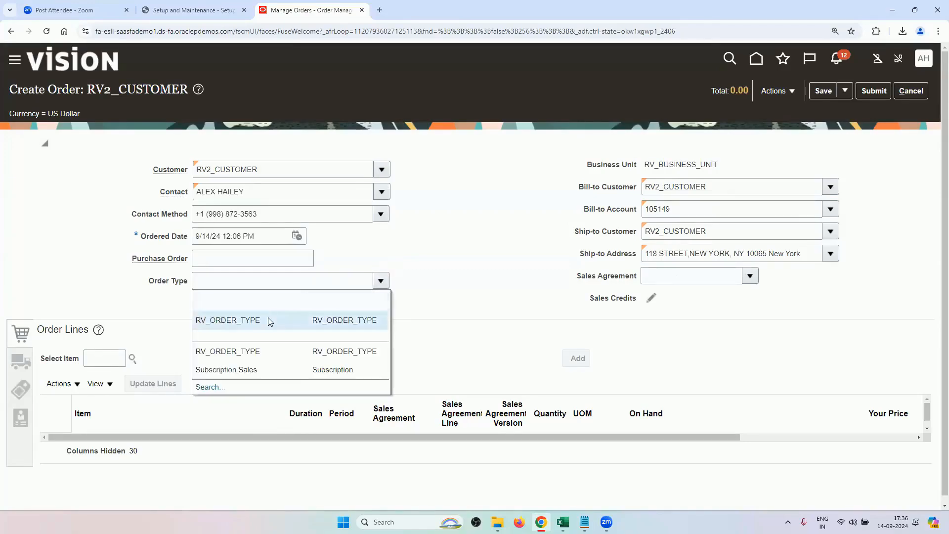
pyautogui.click(269, 321)
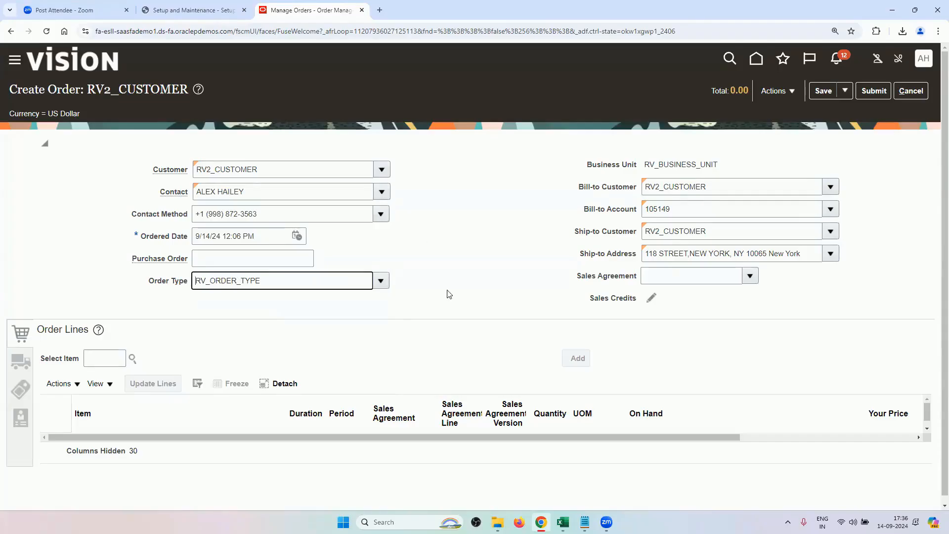
pyautogui.click(94, 359)
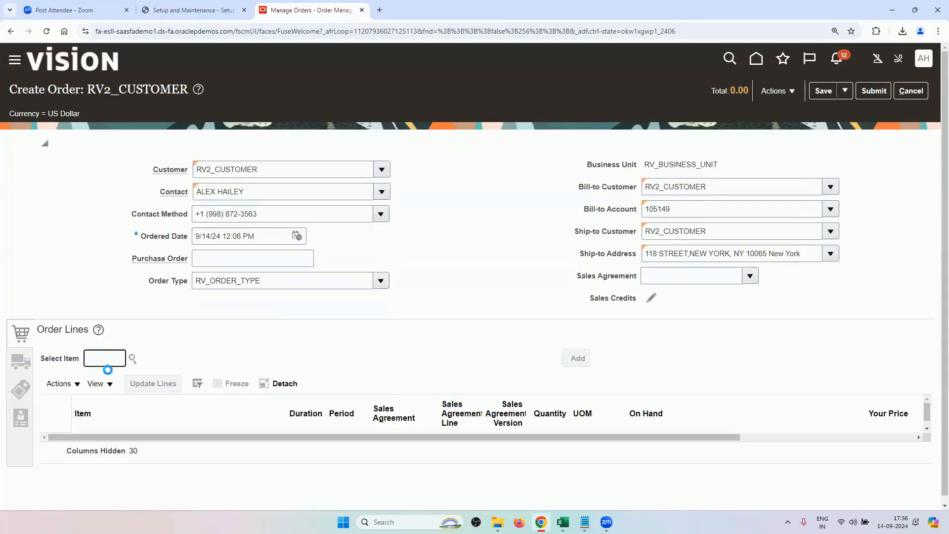
# - Copy the item name RV_PRINTERS from the Excel sheet and check the Item Setup sheet
pyautogui.hotkey('alt', 'Tab')
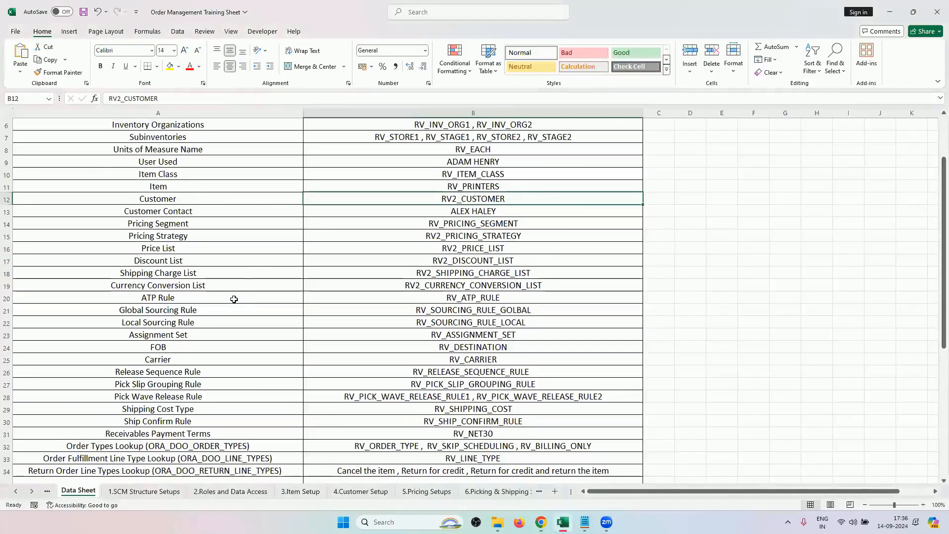
pyautogui.moveTo(197, 186); pyautogui.dragTo(492, 183)
pyautogui.click(490, 186)
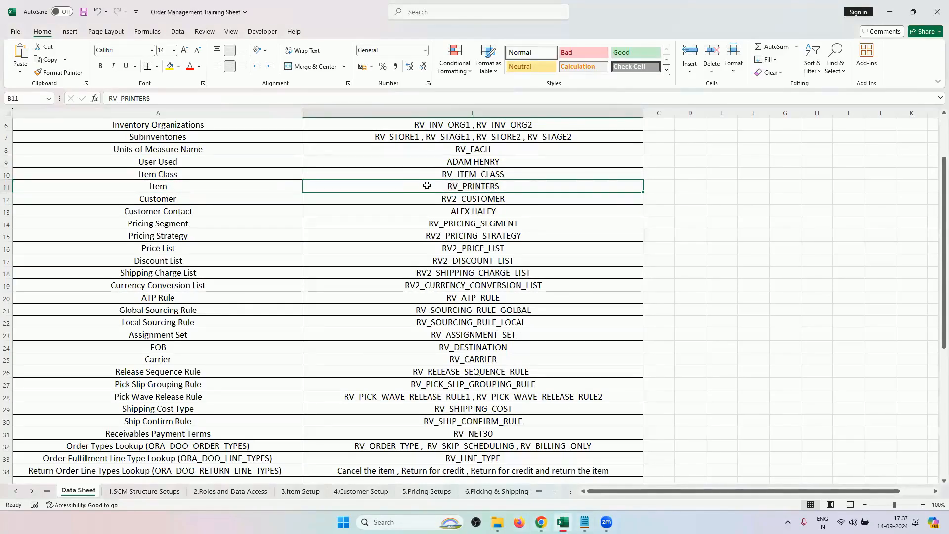
pyautogui.hotkey('ctrl', 'c')
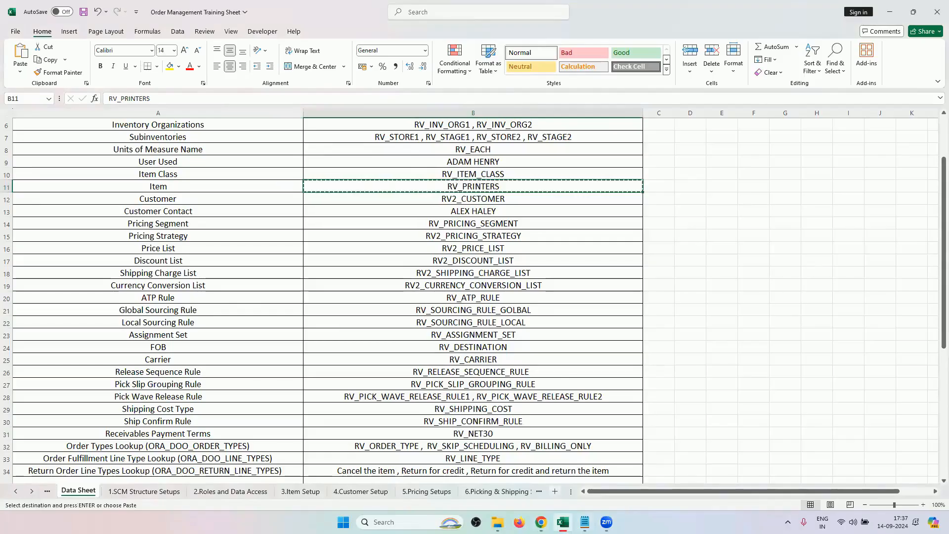
pyautogui.click(541, 522)
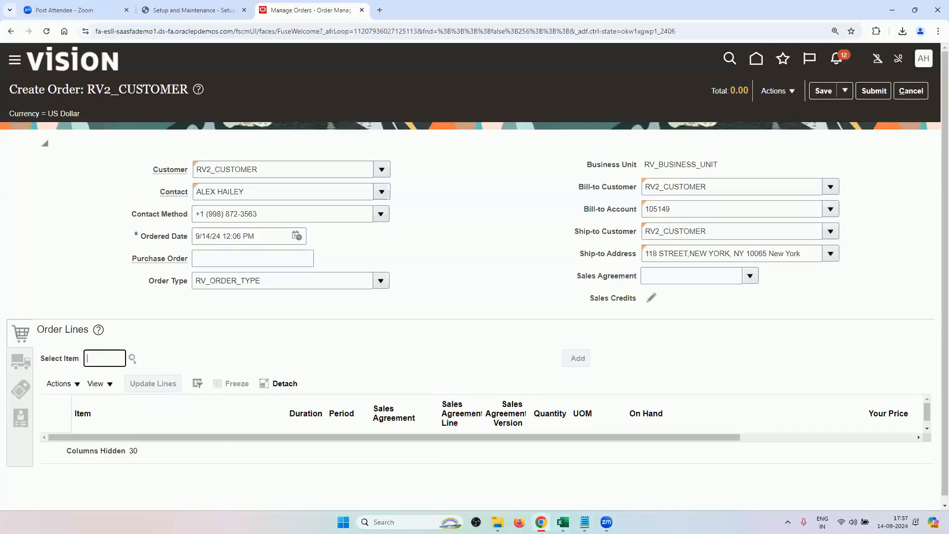
pyautogui.hotkey('alt', 'Tab')
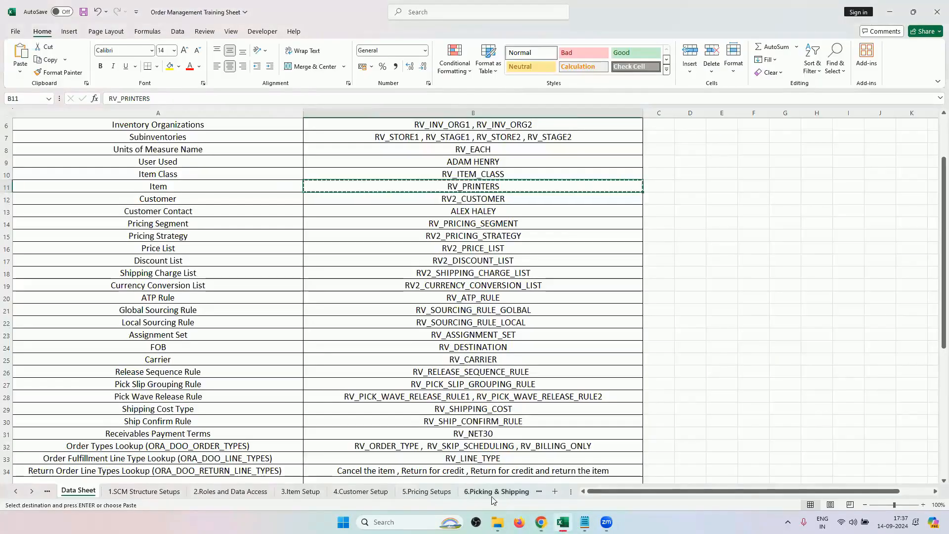
pyautogui.click(300, 491)
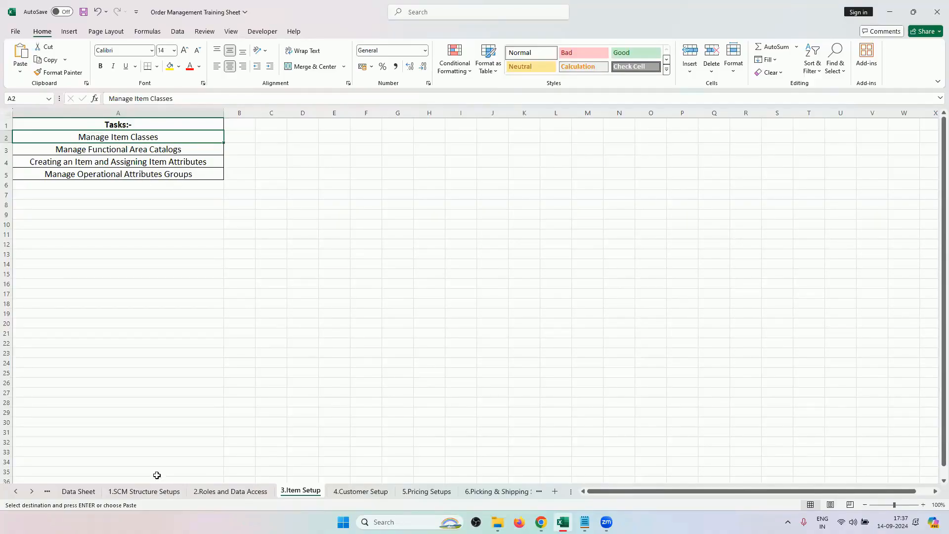
pyautogui.click(79, 491)
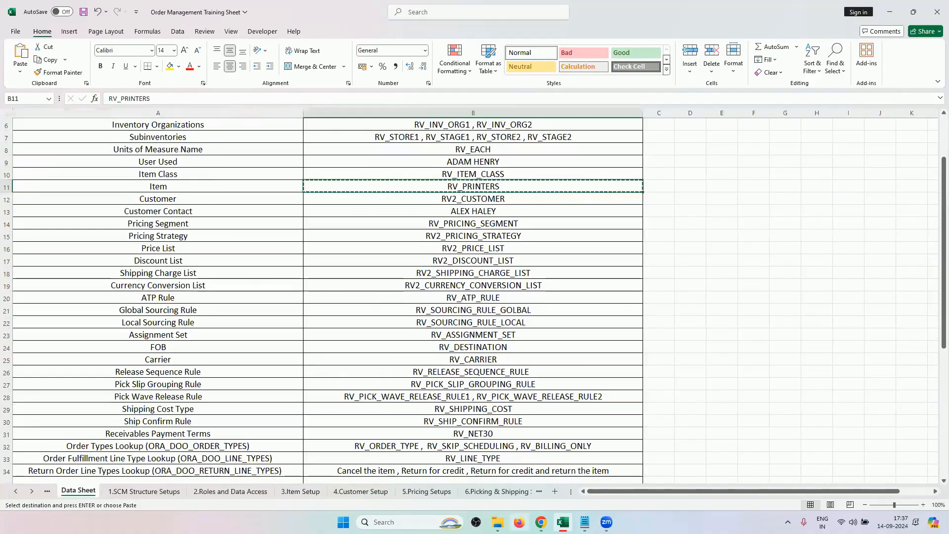
# - Add an RV_PRINTERS line with quantity 1 in RV_EACH to the order
pyautogui.click(541, 522)
pyautogui.press('super+Up')
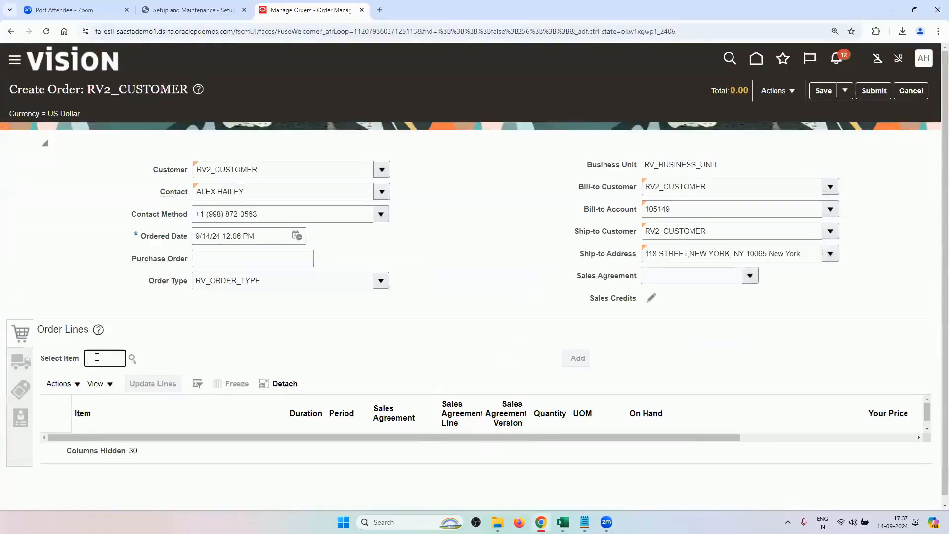
pyautogui.hotkey('ctrl', 'v')
pyautogui.click(133, 359)
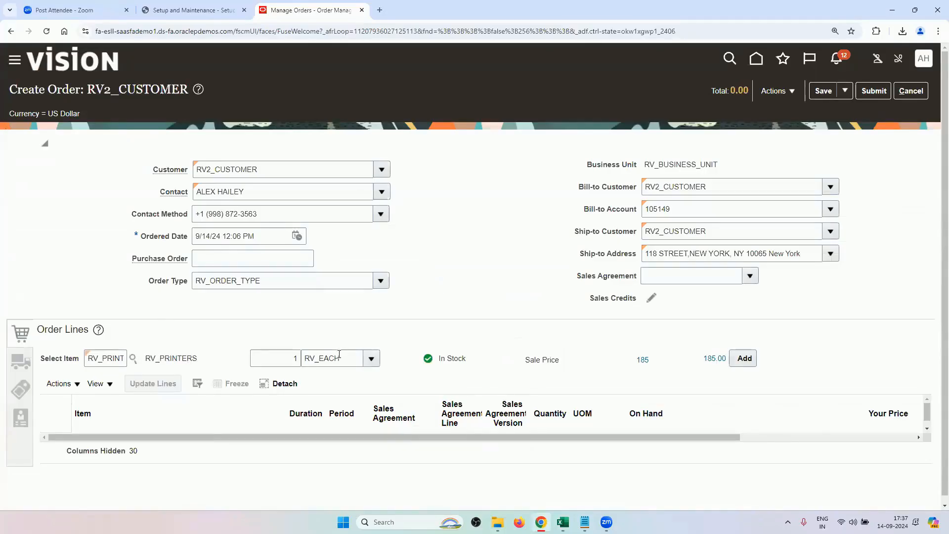
pyautogui.moveTo(340, 358); pyautogui.dragTo(300, 360)
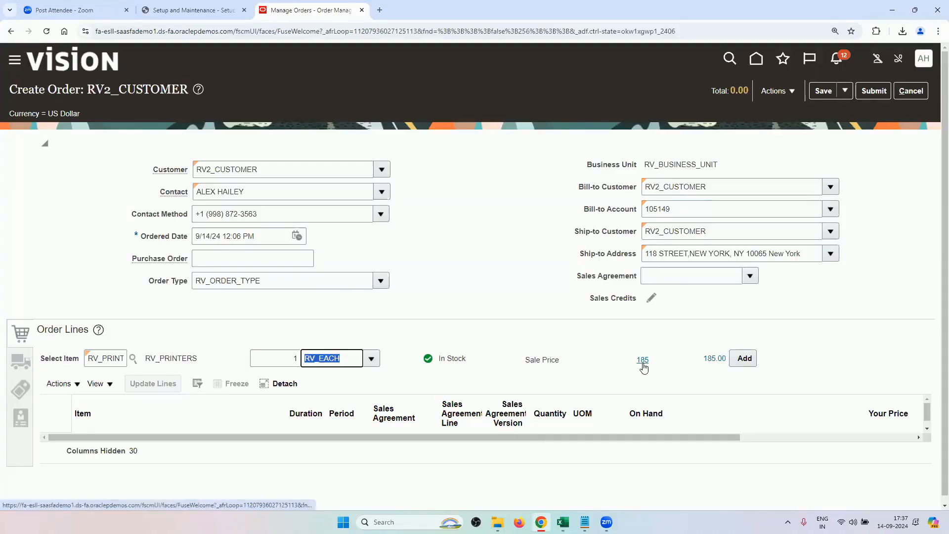
pyautogui.click(743, 358)
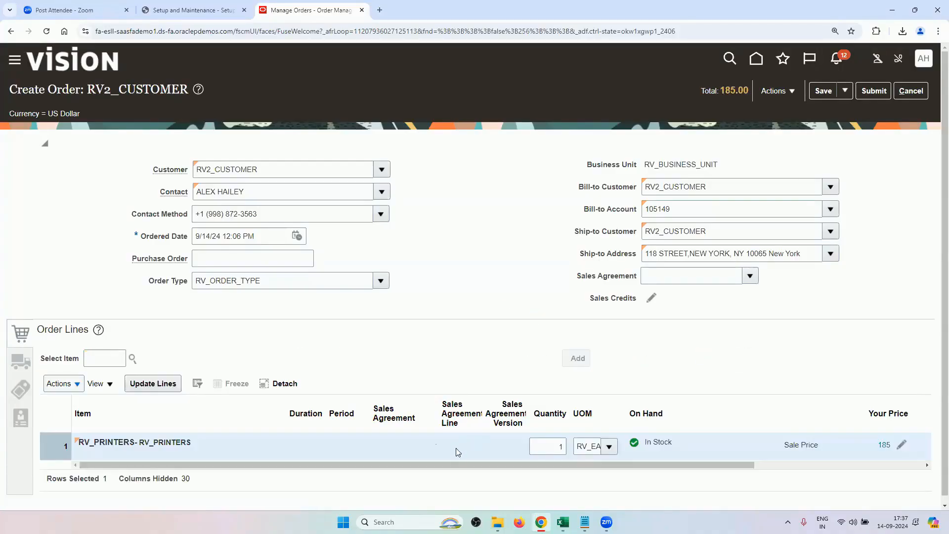
# - Scroll the Order Lines table right to see the RV_PRINTERS line's Your Price and Amount
pyautogui.moveTo(451, 470); pyautogui.dragTo(648, 474)
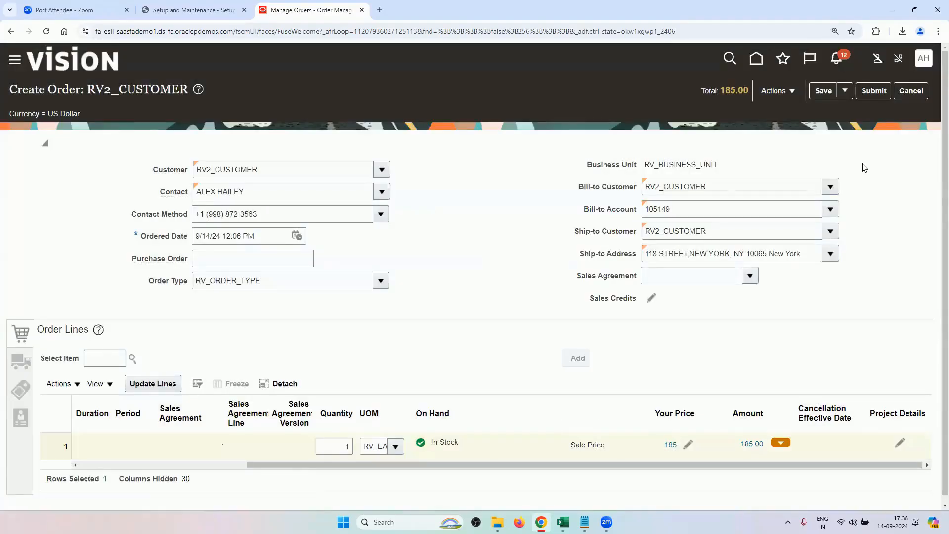
# - Check the applied RV_PRICING_SEGMENT and RV2_PRICING_STRATEGY against the Excel Data Sheet
pyautogui.click(789, 93)
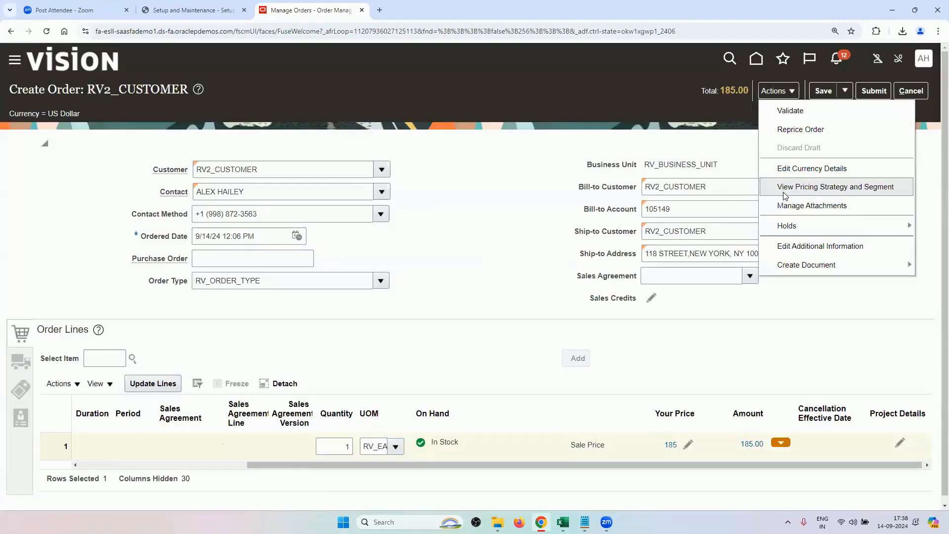
pyautogui.click(787, 192)
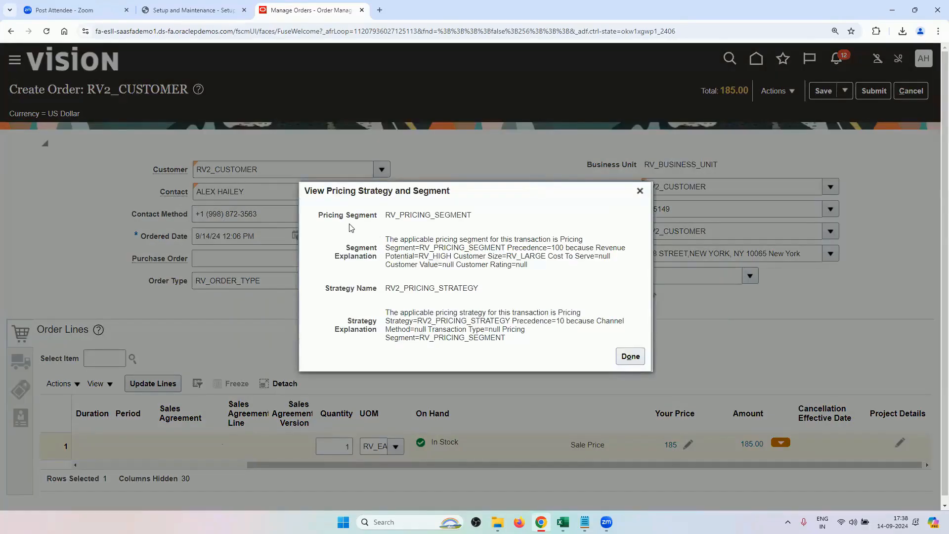
pyautogui.moveTo(387, 218); pyautogui.dragTo(467, 230)
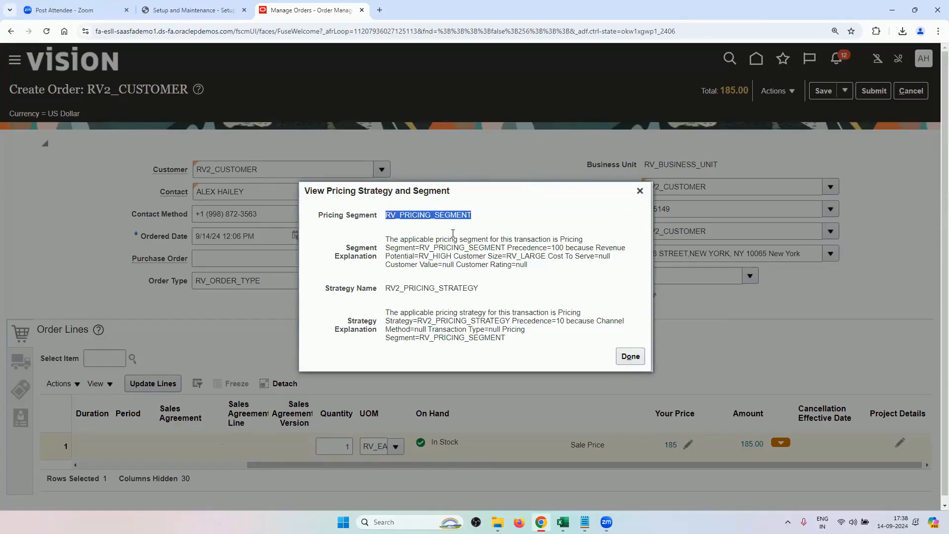
pyautogui.moveTo(386, 288); pyautogui.dragTo(487, 290)
pyautogui.click(563, 522)
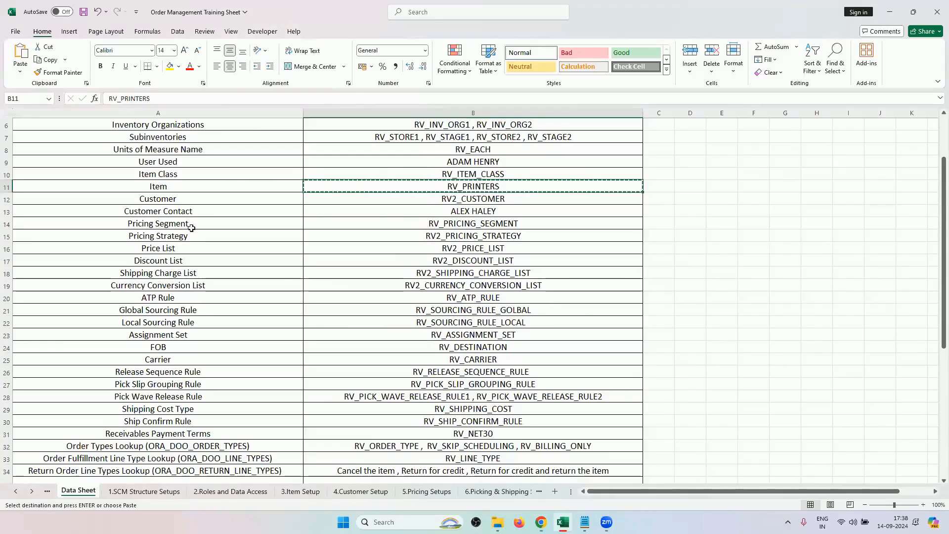
pyautogui.moveTo(183, 223); pyautogui.dragTo(331, 241)
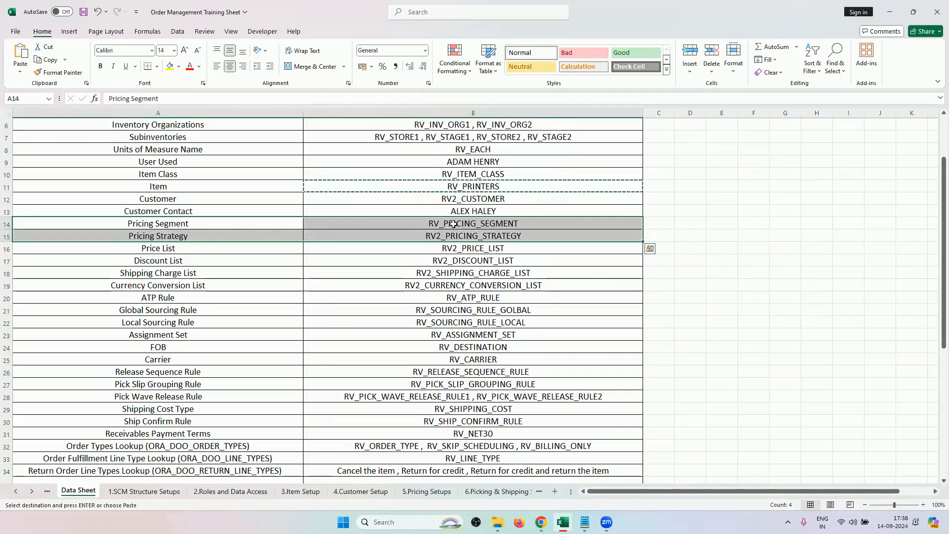
pyautogui.click(445, 248)
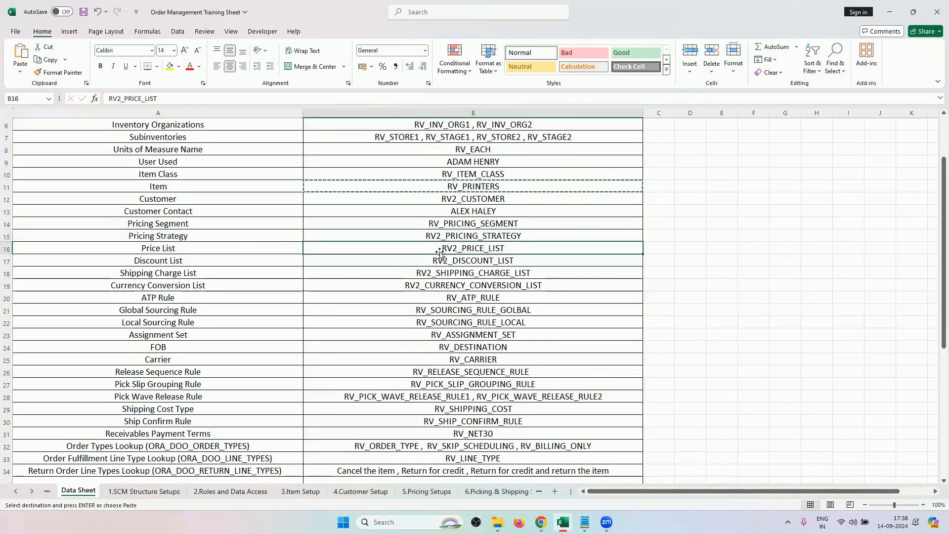
pyautogui.click(472, 262)
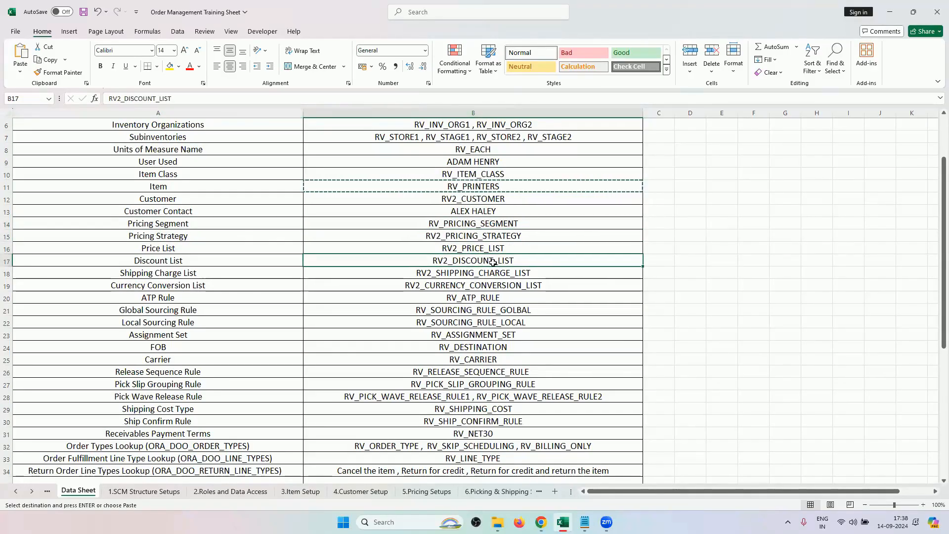
pyautogui.click(462, 273)
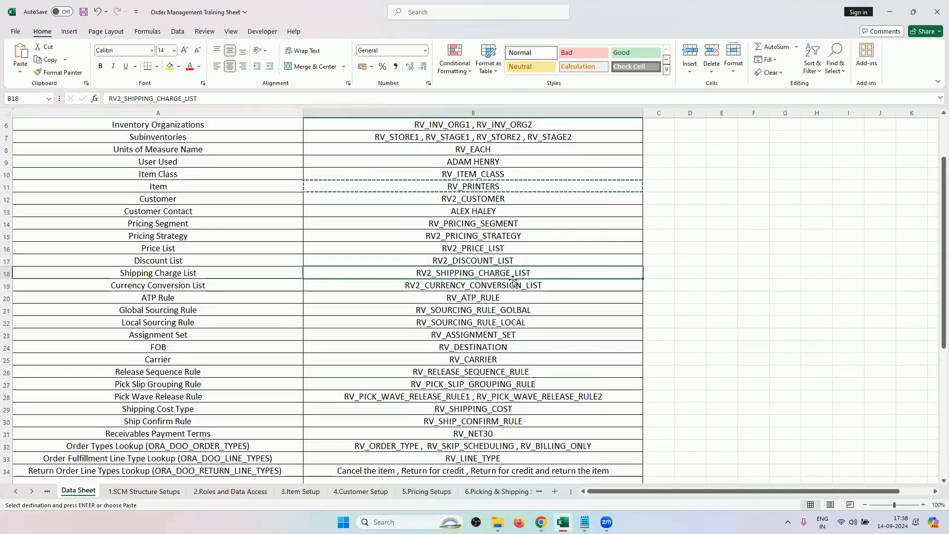
# - Review the line's 185 price breakdown: 200 list price less a 7.50% discount
pyautogui.click(540, 522)
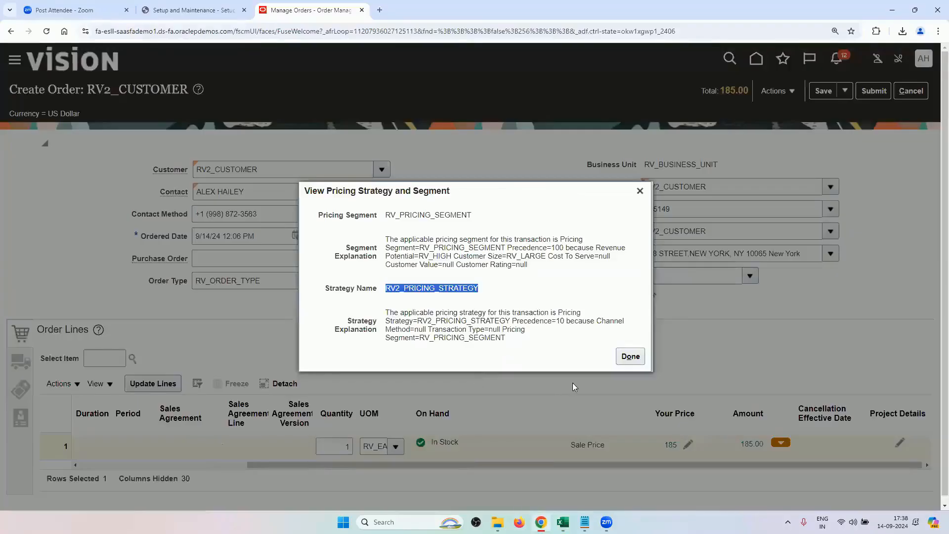
pyautogui.click(627, 358)
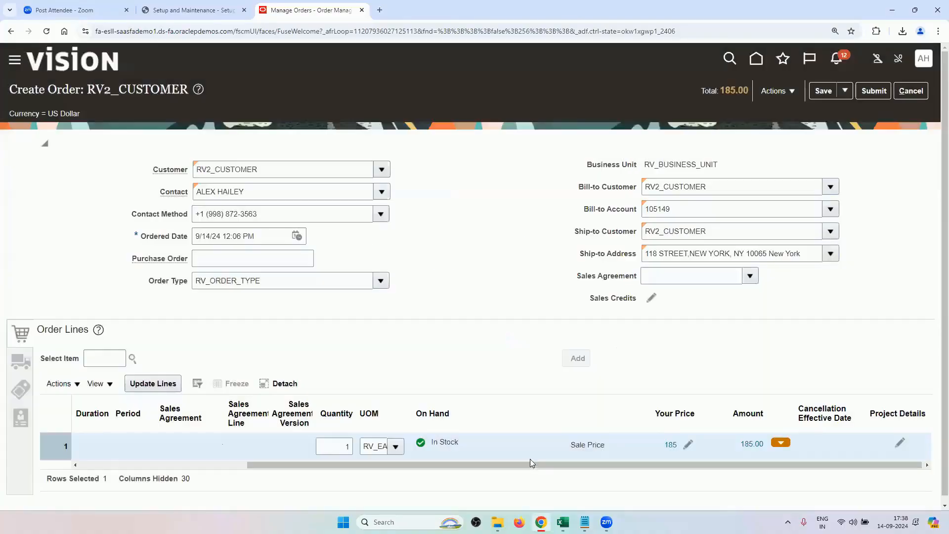
pyautogui.moveTo(527, 465); pyautogui.dragTo(665, 483)
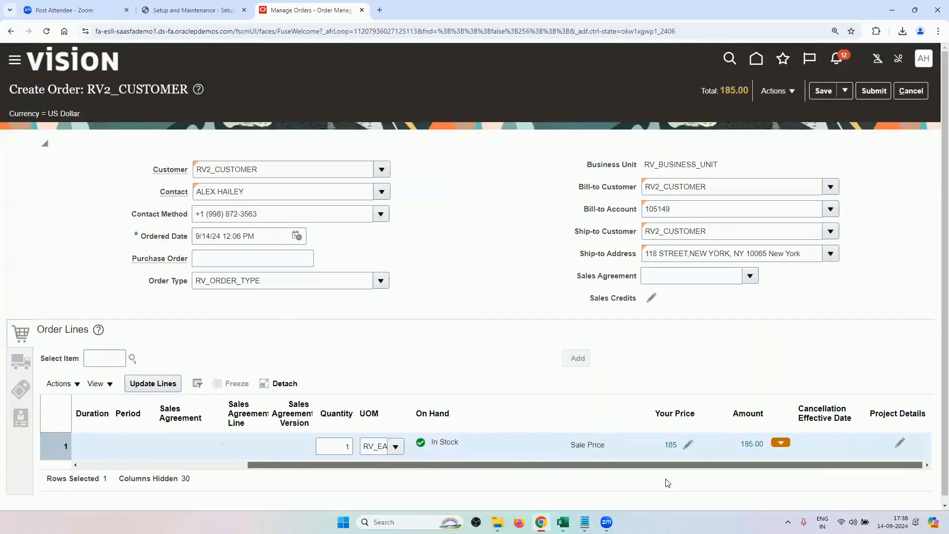
pyautogui.click(671, 444)
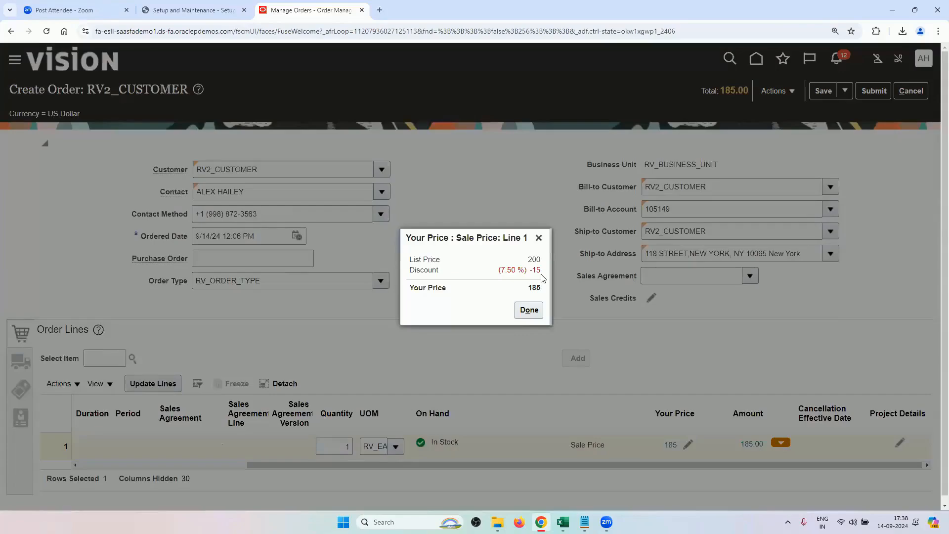
pyautogui.click(539, 238)
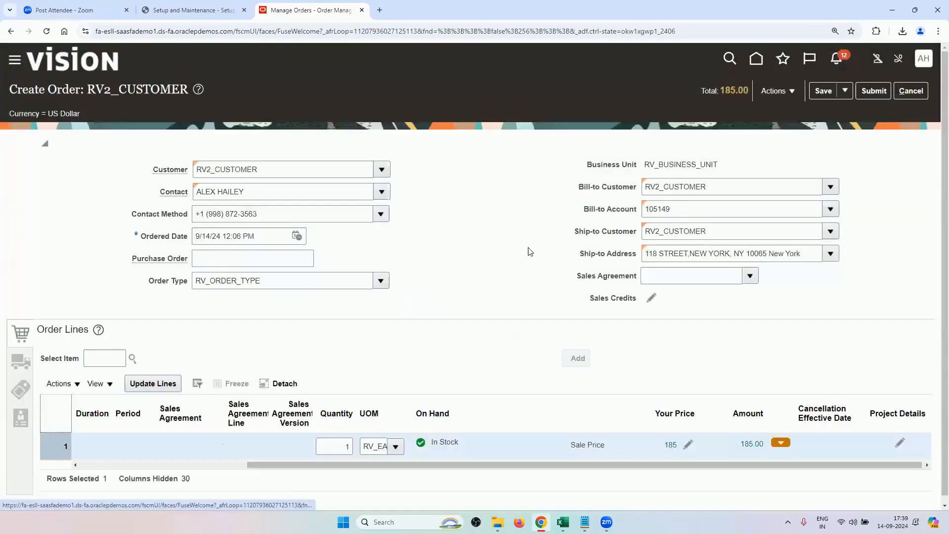
pyautogui.moveTo(335, 464); pyautogui.dragTo(398, 481)
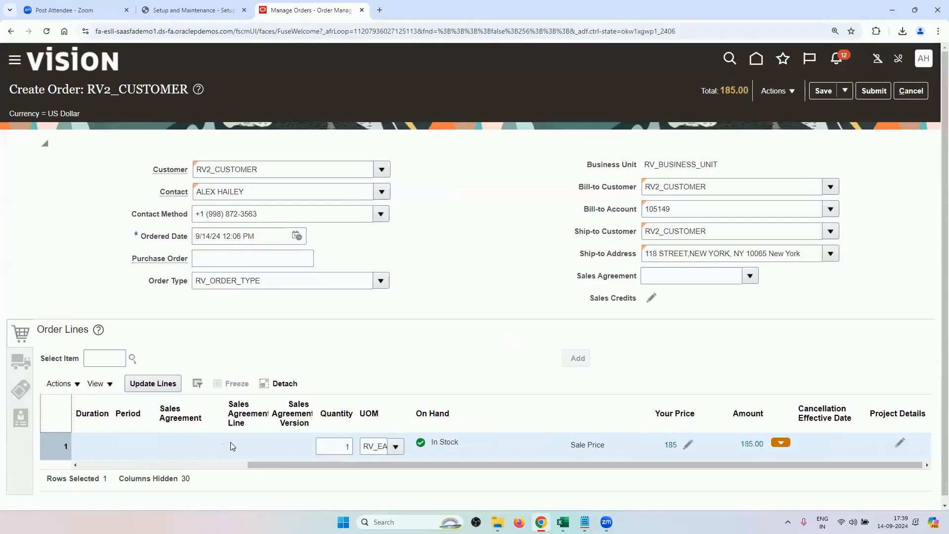
# - Set the shipment's requested date to 9/17/24
pyautogui.click(19, 368)
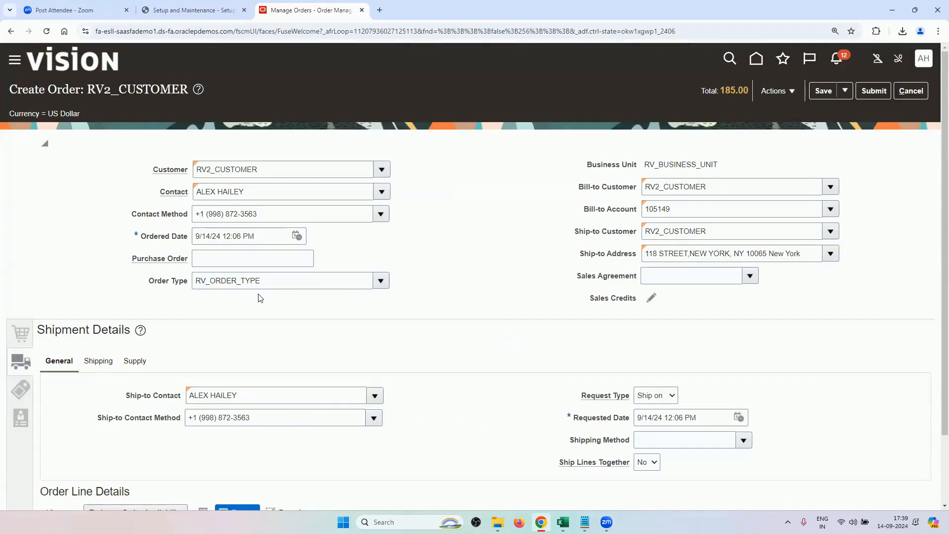
pyautogui.click(738, 418)
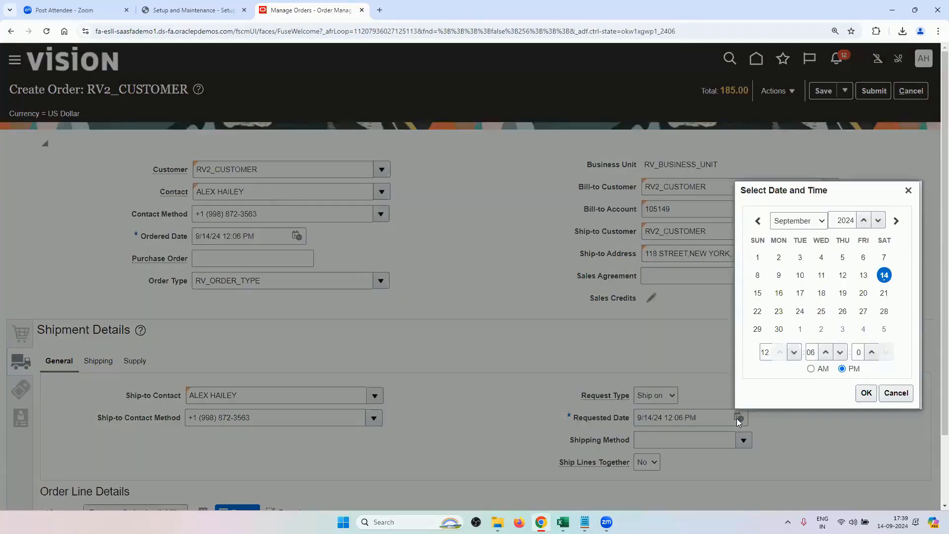
pyautogui.click(799, 293)
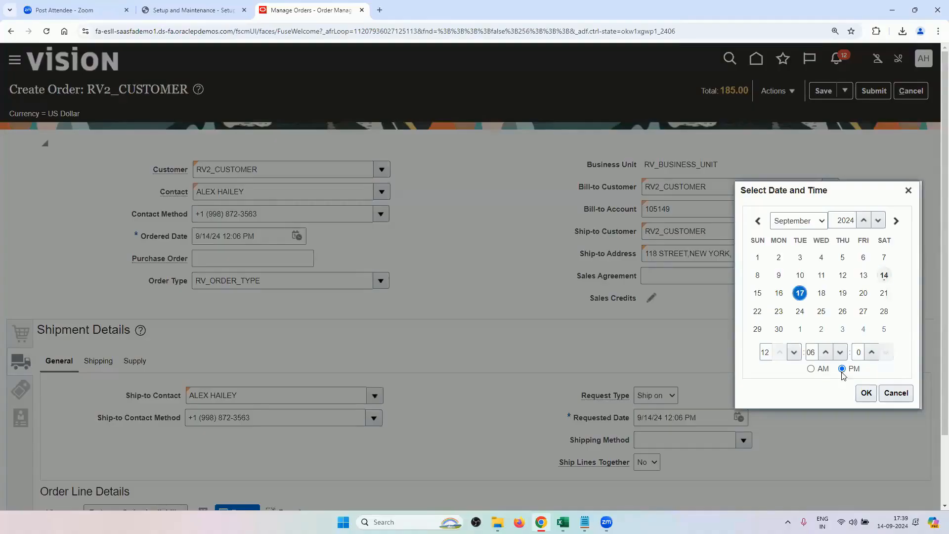
pyautogui.click(866, 393)
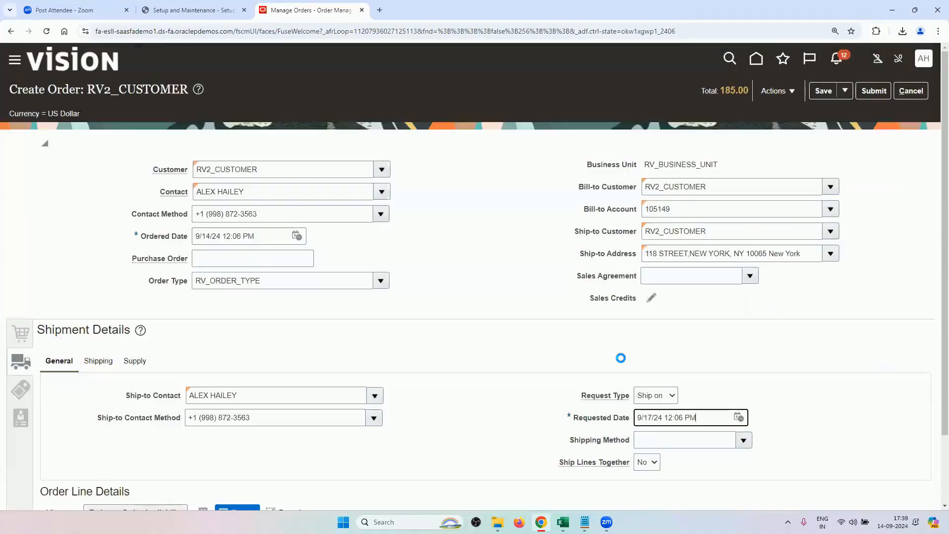
# - Set the shipping method to RV_CARRIER Air Next day, checking the carrier in the Excel sheet
pyautogui.click(661, 436)
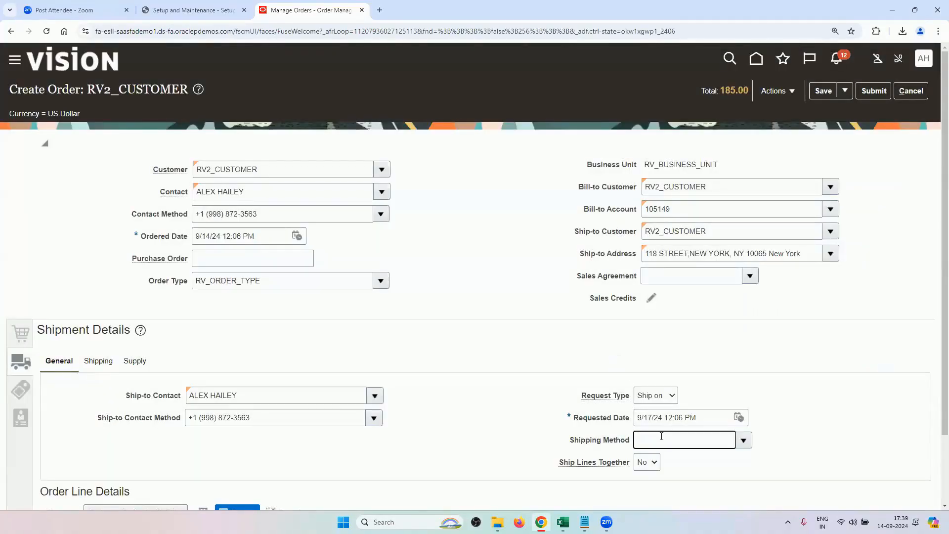
pyautogui.write('RV')
pyautogui.press('Tab')
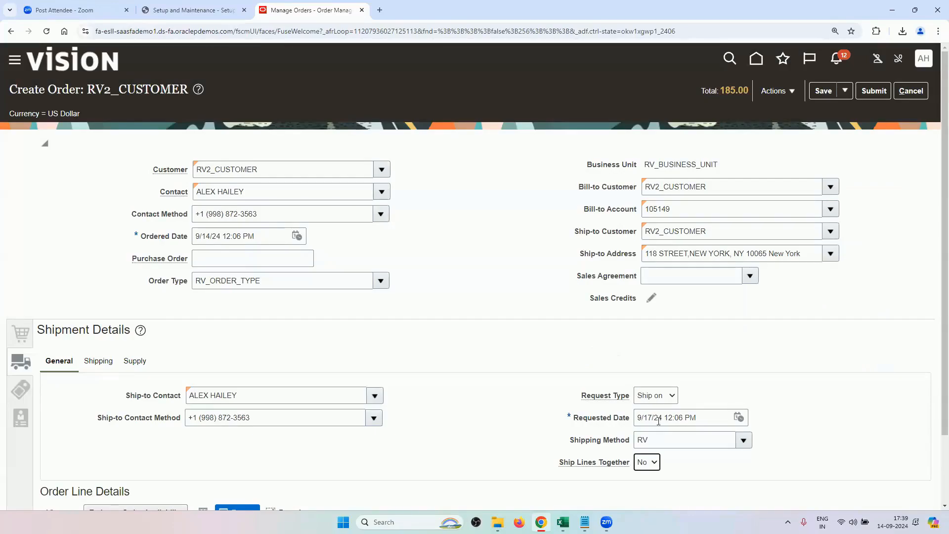
pyautogui.moveTo(656, 442); pyautogui.dragTo(732, 454)
pyautogui.click(567, 518)
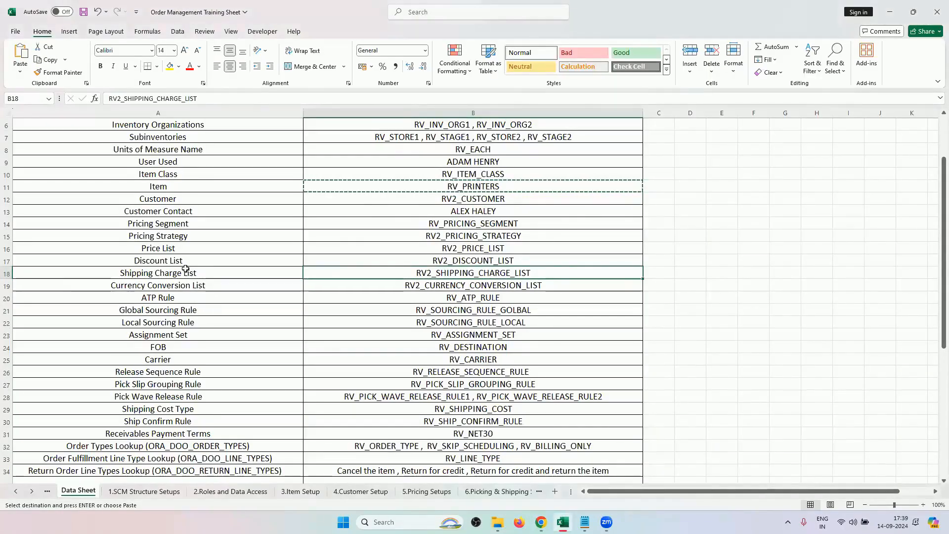
pyautogui.scroll(2, 195, 292)
pyautogui.scroll(-3, 202, 310)
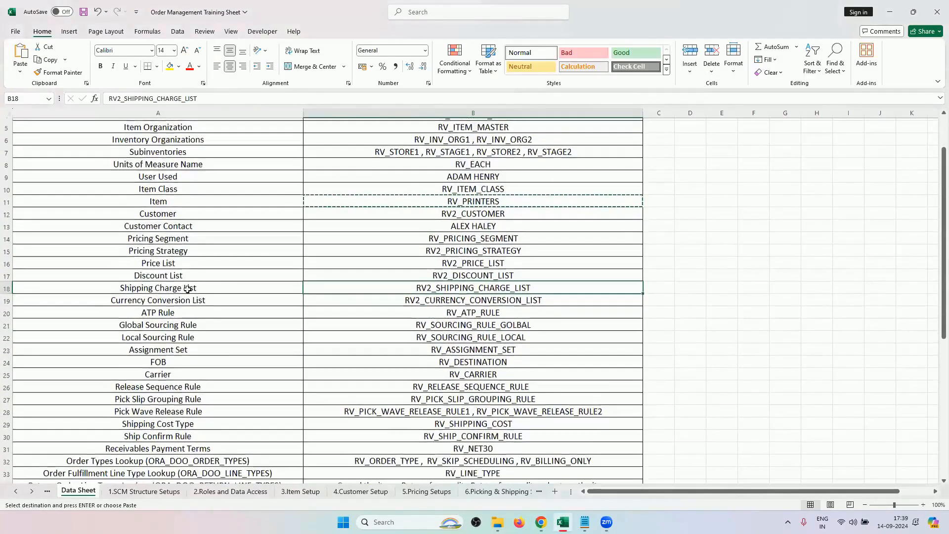
pyautogui.moveTo(198, 297); pyautogui.dragTo(472, 299)
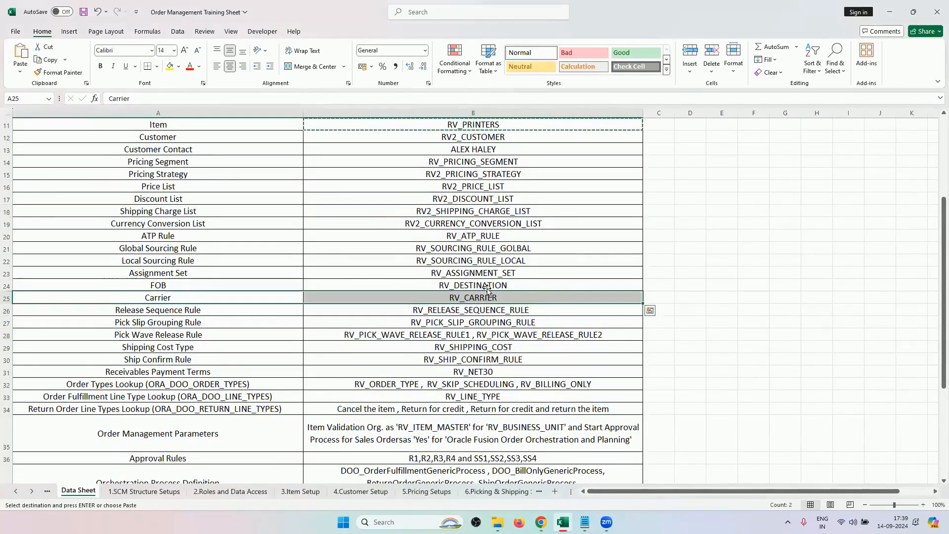
pyautogui.click(472, 297)
pyautogui.click(543, 516)
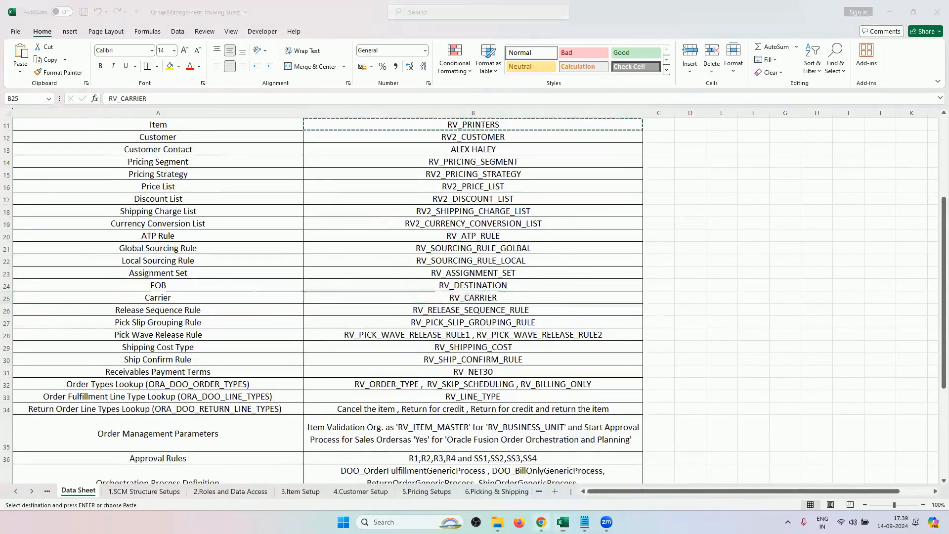
pyautogui.click(696, 464)
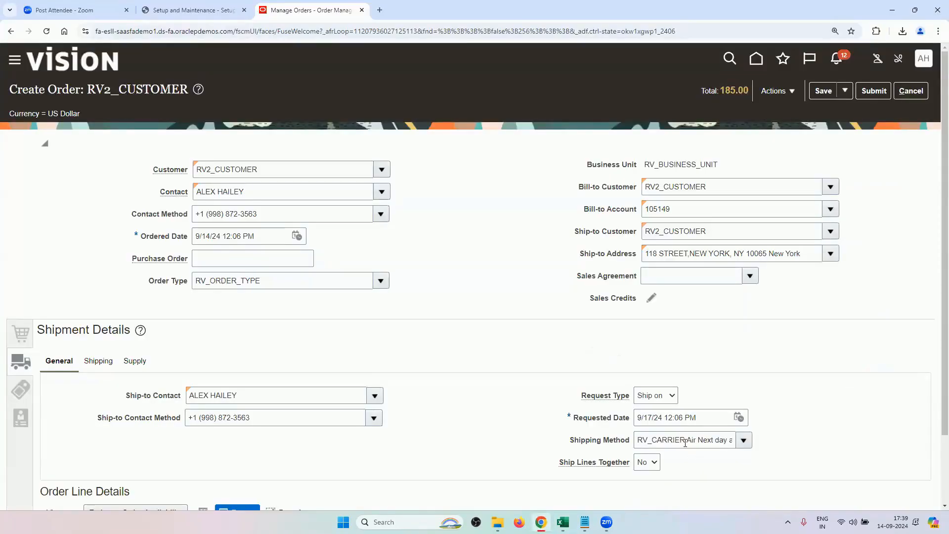
pyautogui.scroll(-2, 420, 408)
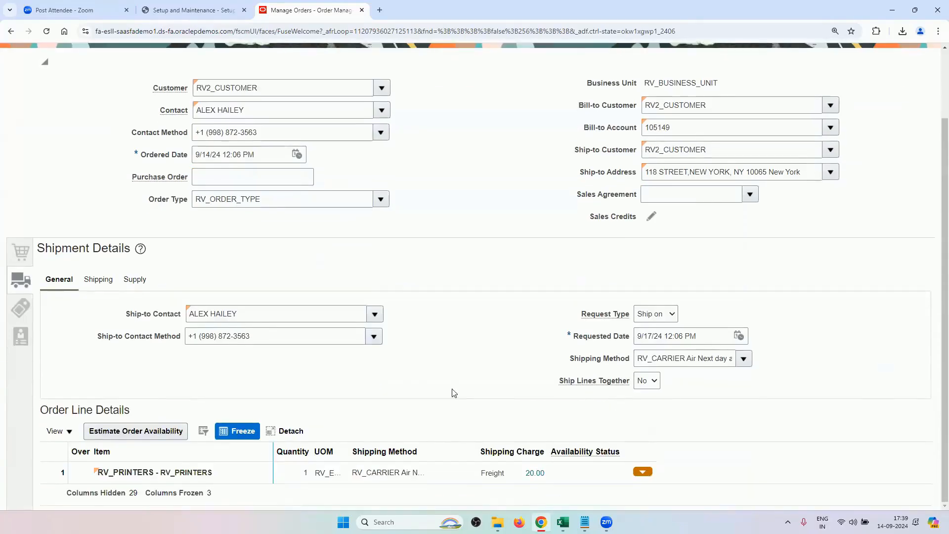
# - Set FOB to RV_DESTINATION and freight terms to Add freight, then show the supply details
pyautogui.click(98, 281)
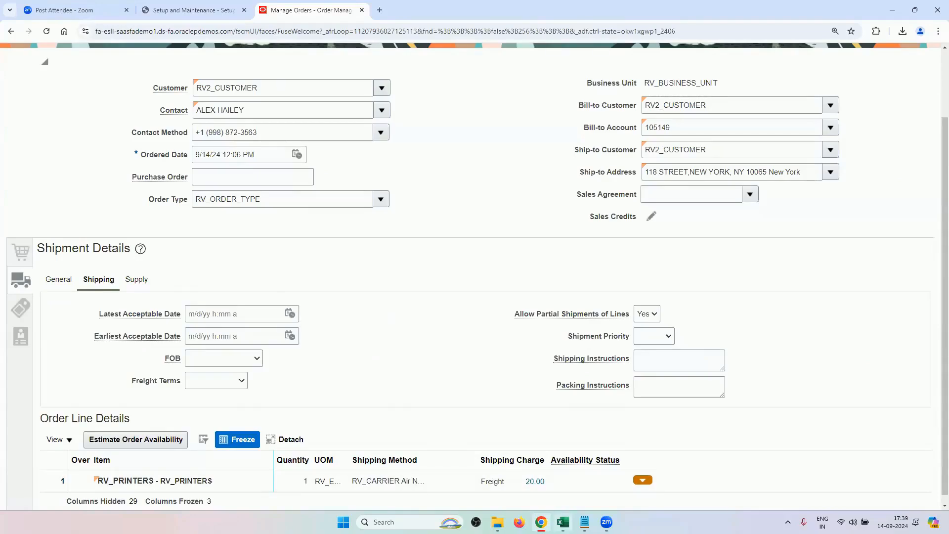
pyautogui.hotkey('alt', 'Tab')
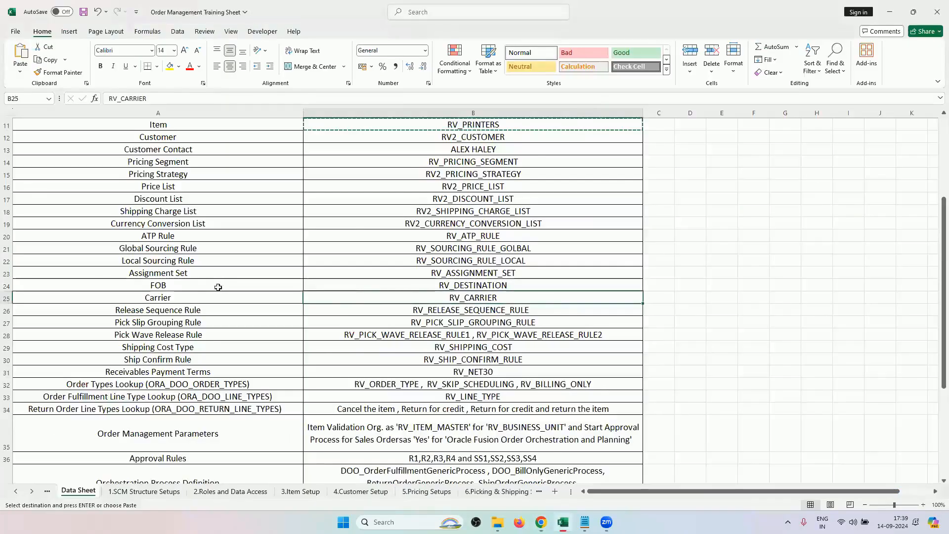
pyautogui.click(499, 284)
pyautogui.click(545, 519)
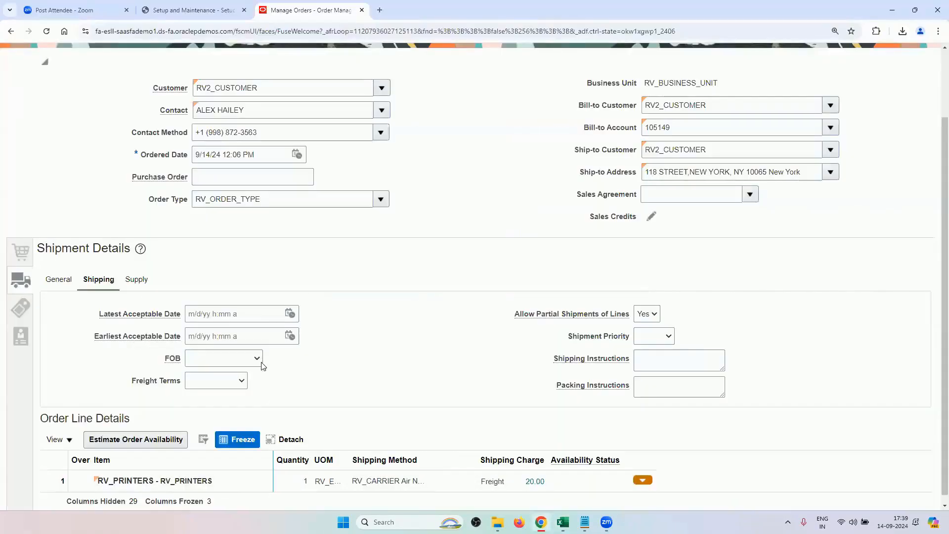
pyautogui.click(257, 359)
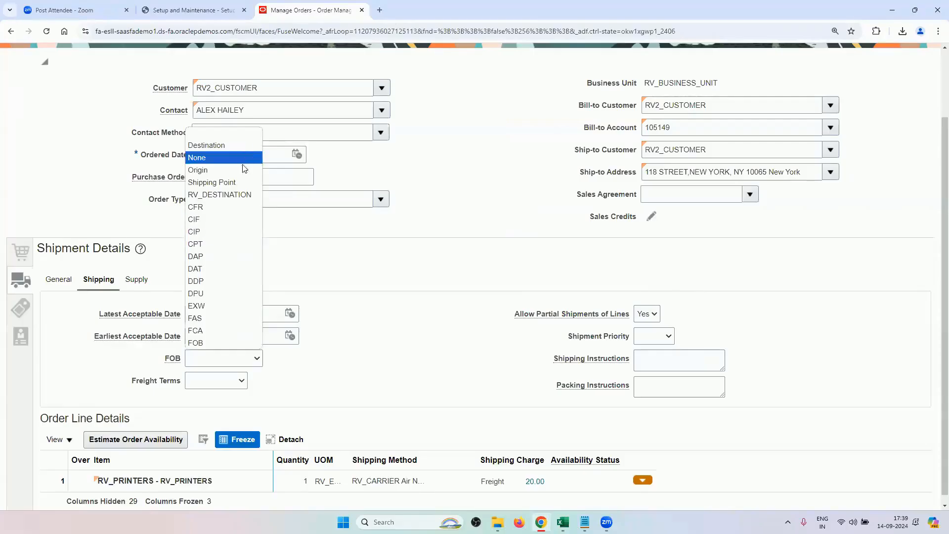
pyautogui.click(226, 196)
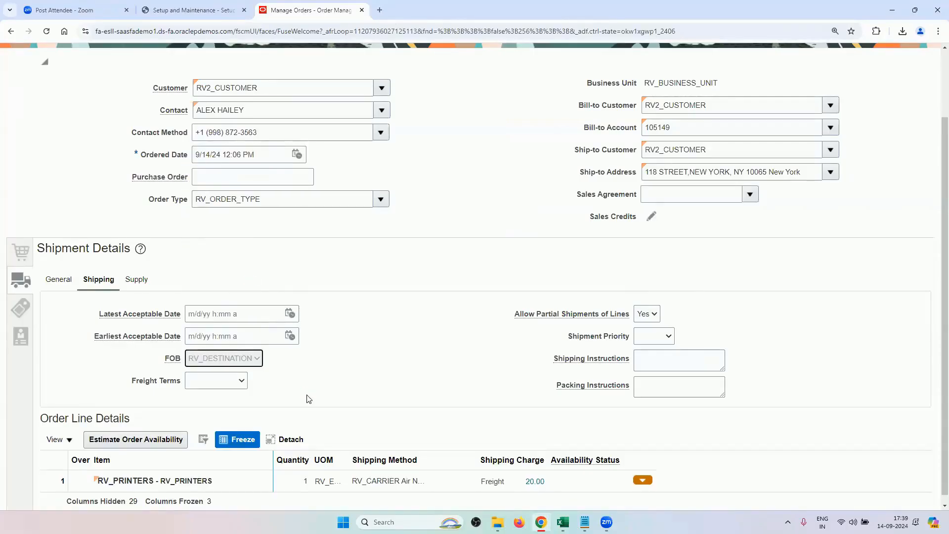
pyautogui.click(241, 381)
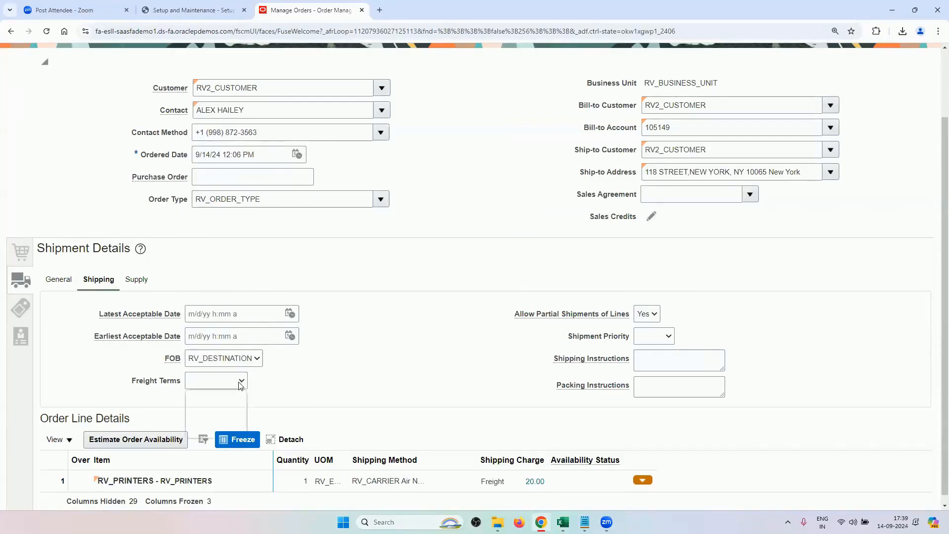
pyautogui.click(237, 409)
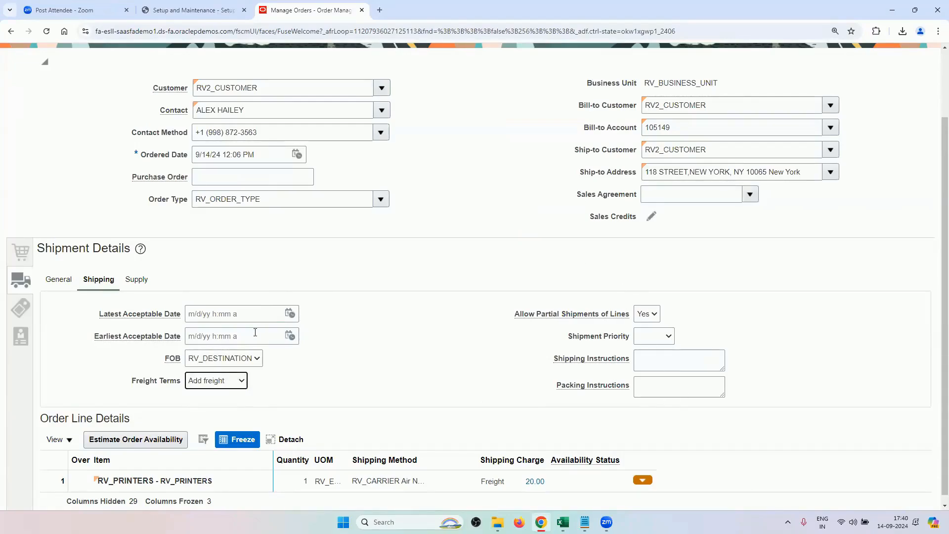
pyautogui.click(137, 280)
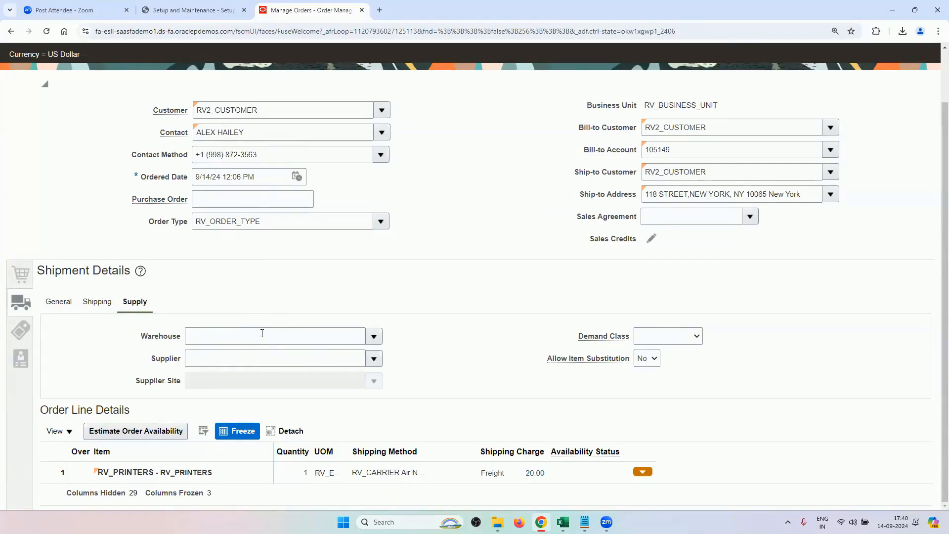
# - Search sourcing rules for RV and open RV_SOURCING_RULE_GOLBAL for editing
pyautogui.click(161, 10)
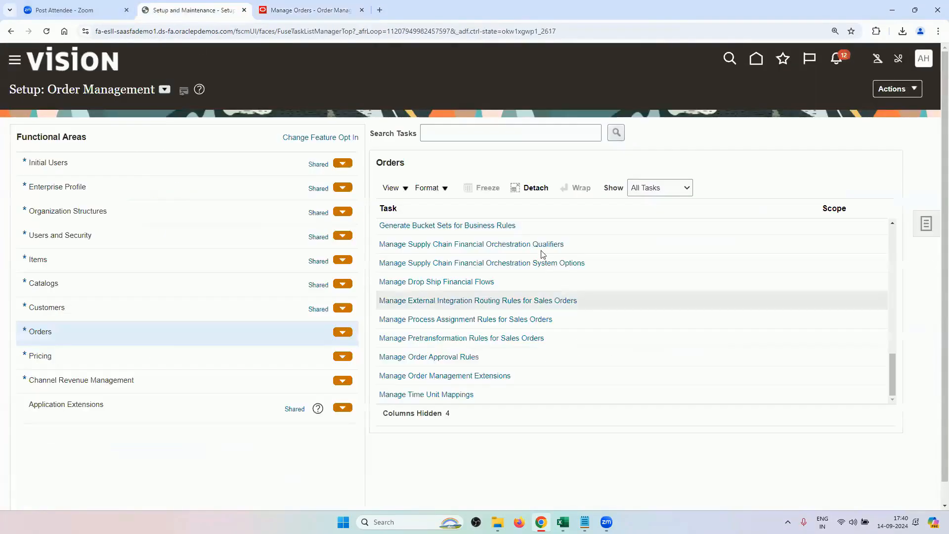
pyautogui.click(756, 59)
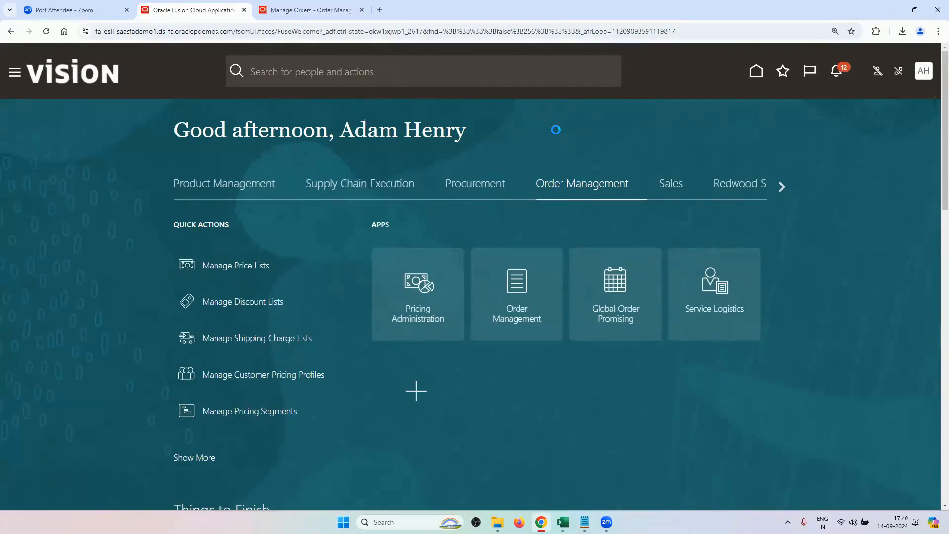
pyautogui.click(604, 286)
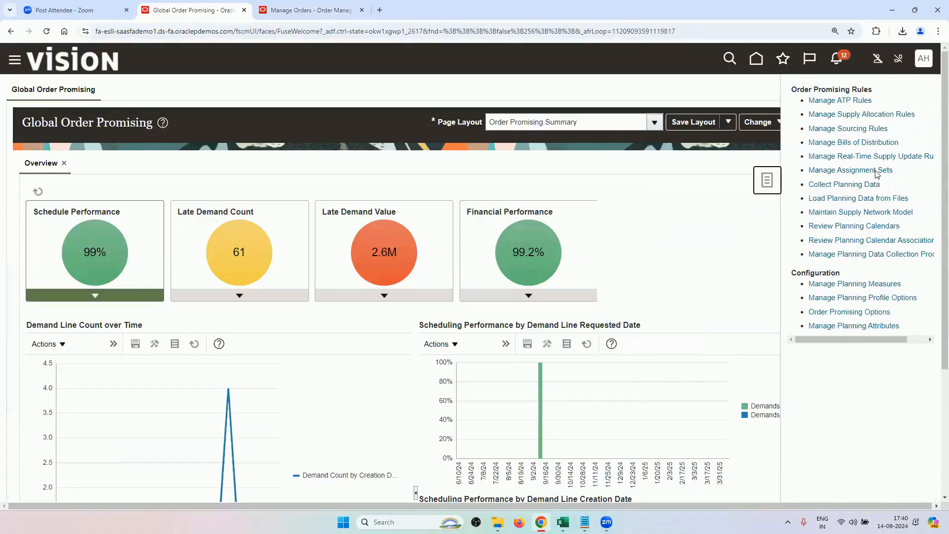
pyautogui.click(323, 192)
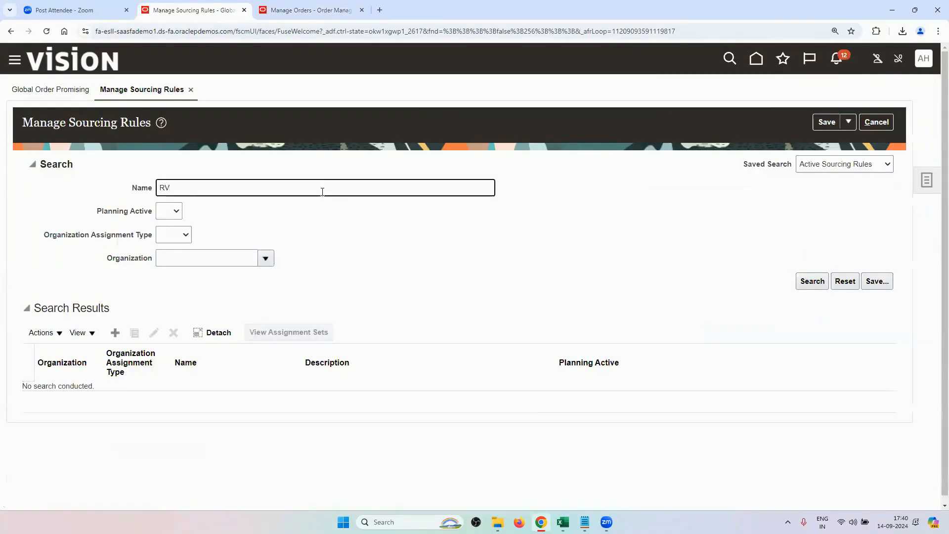
pyautogui.press('Return')
pyautogui.click(266, 300)
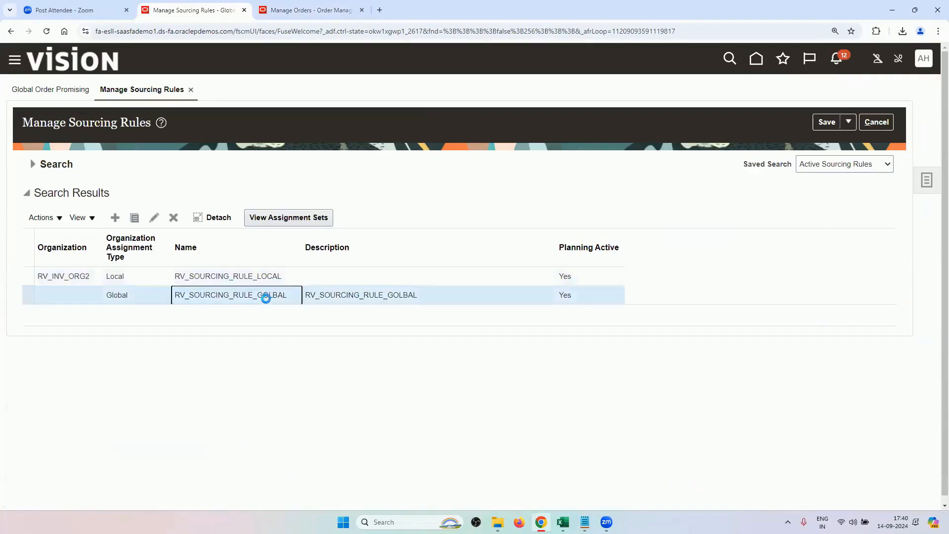
pyautogui.click(153, 218)
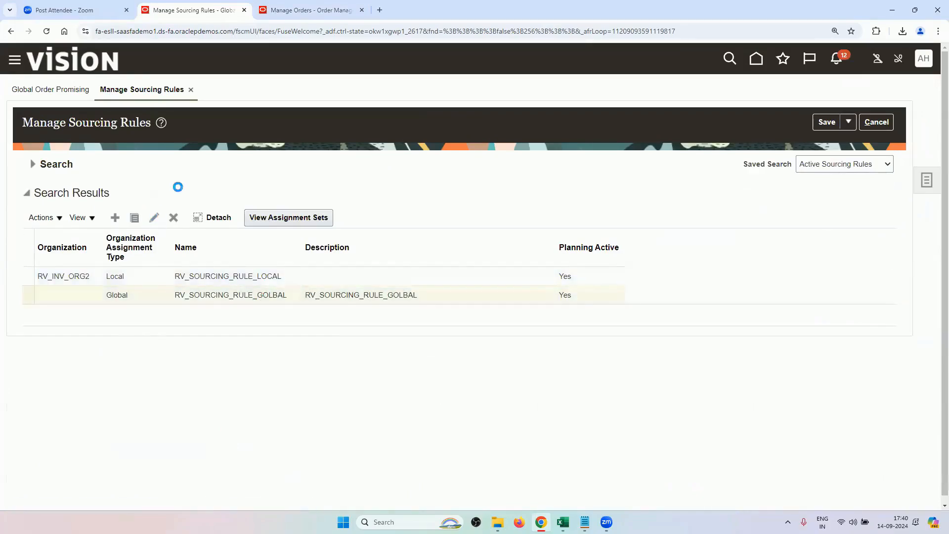
# - Review the rule's source rows and organizations, then return to the sales order
pyautogui.scroll(-3, 296, 332)
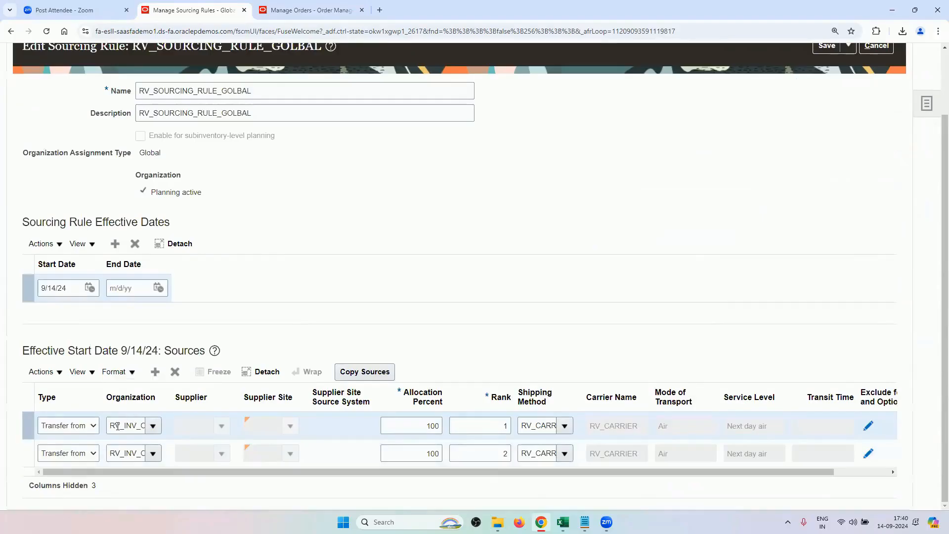
pyautogui.moveTo(117, 425); pyautogui.dragTo(511, 467)
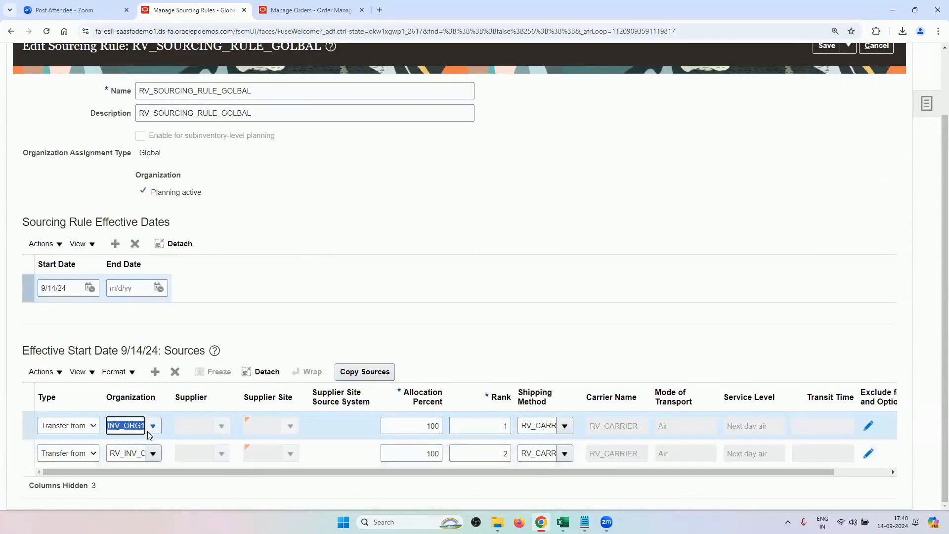
pyautogui.click(111, 451)
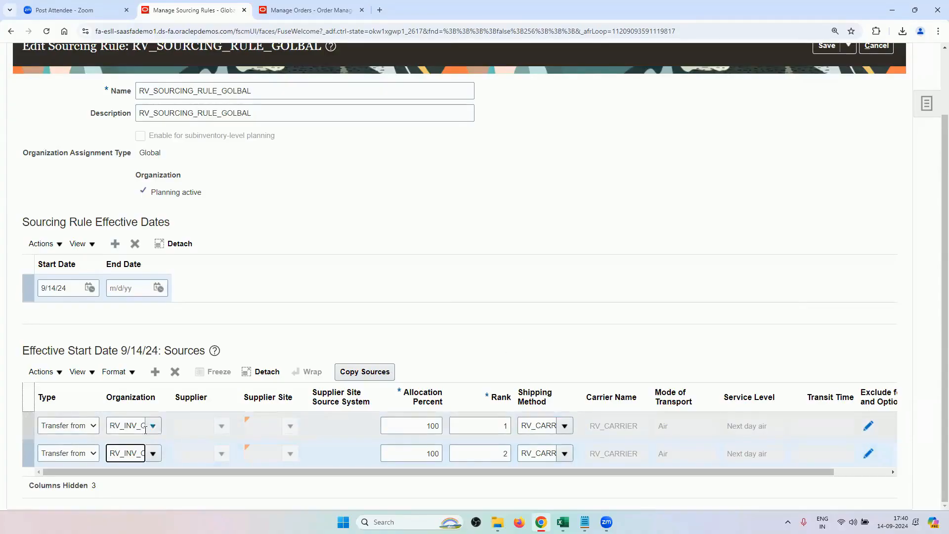
pyautogui.click(122, 428)
pyautogui.click(144, 428)
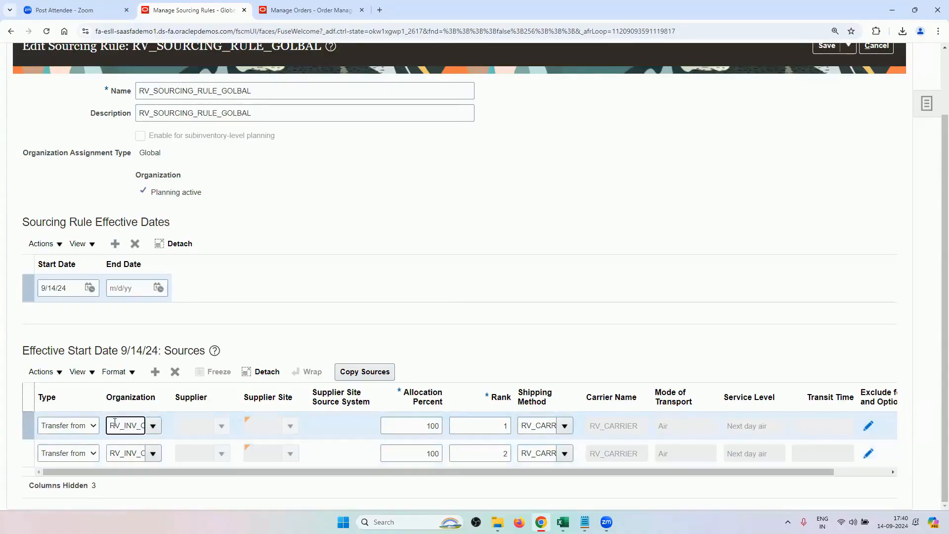
pyautogui.scroll(3, 718, 233)
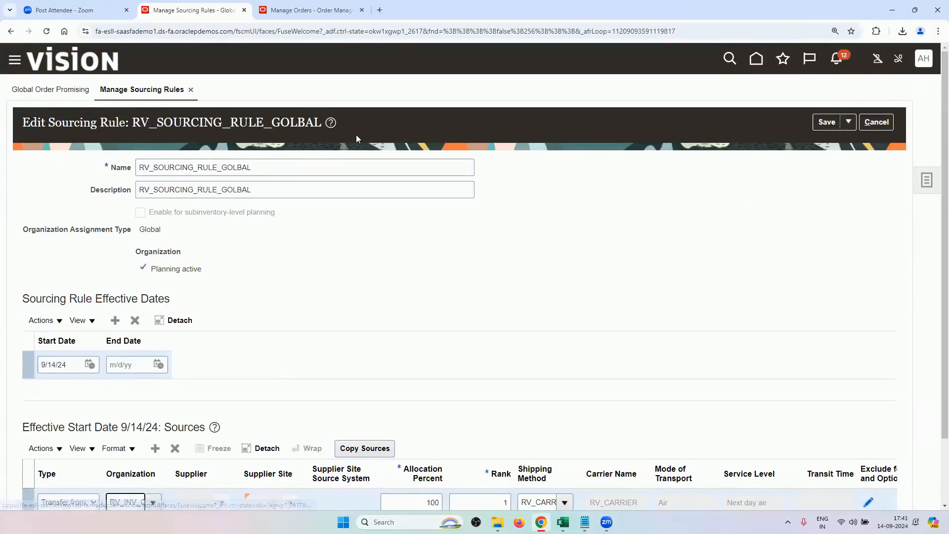
pyautogui.click(309, 11)
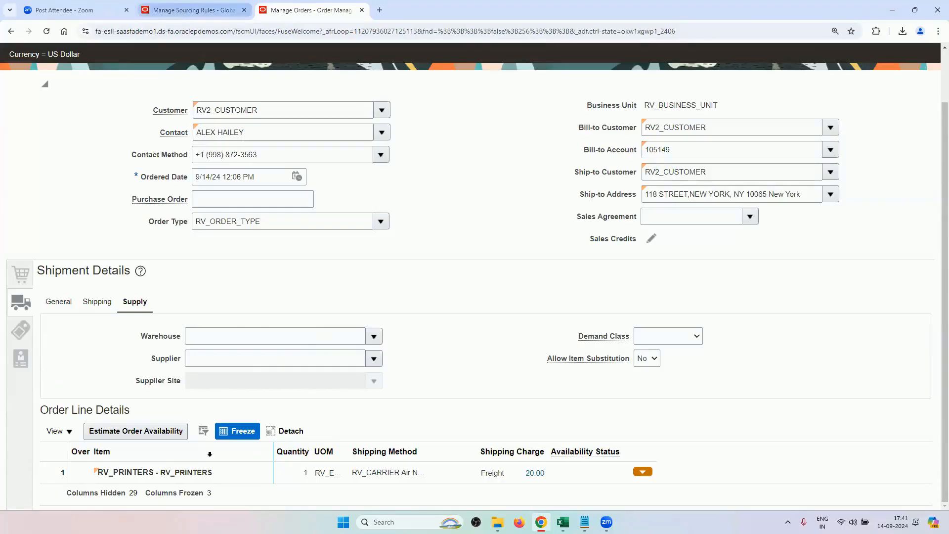
# - Return to the sales order and show the shipment's General and Shipping details
pyautogui.click(195, 10)
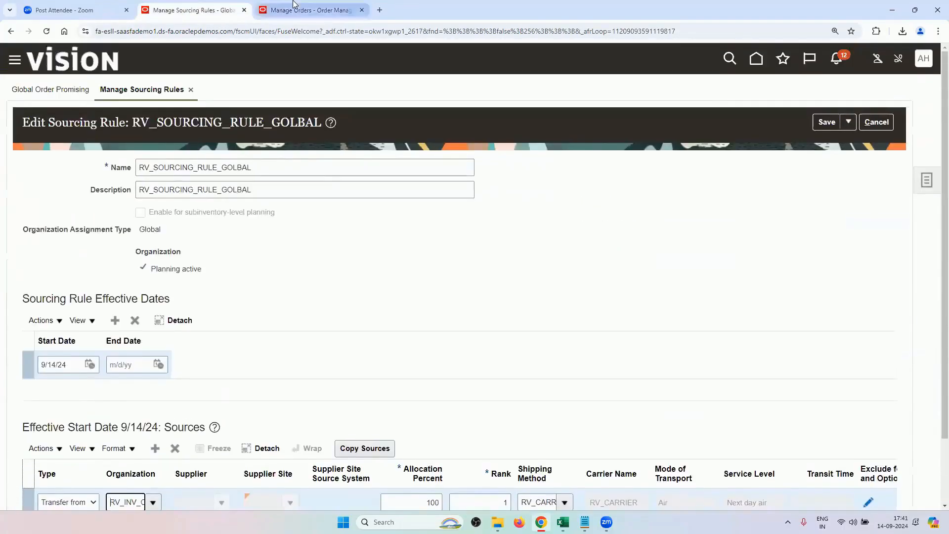
pyautogui.click(304, 9)
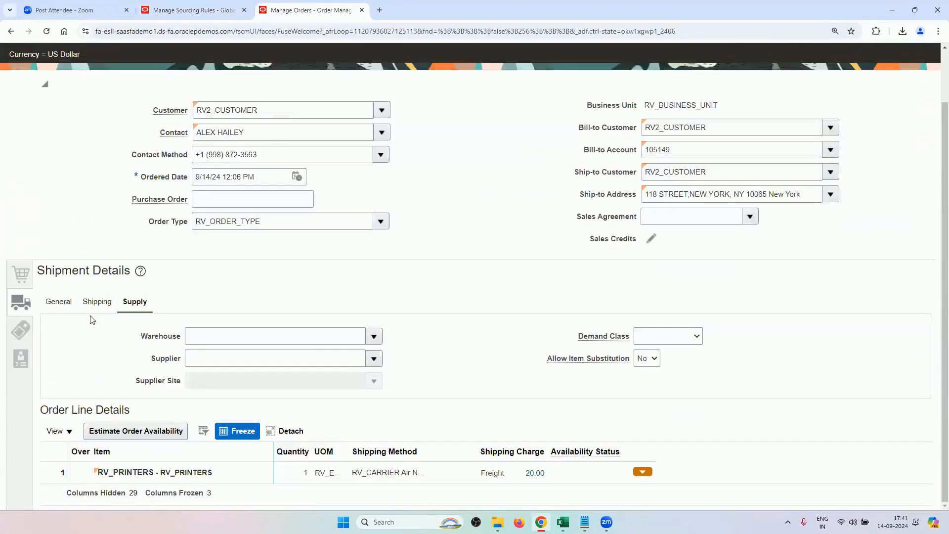
pyautogui.click(56, 302)
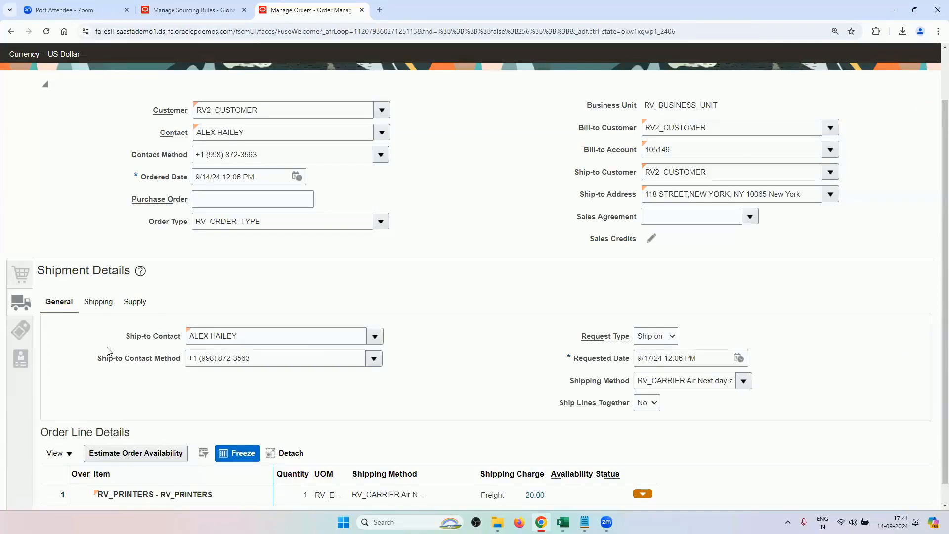
pyautogui.click(99, 302)
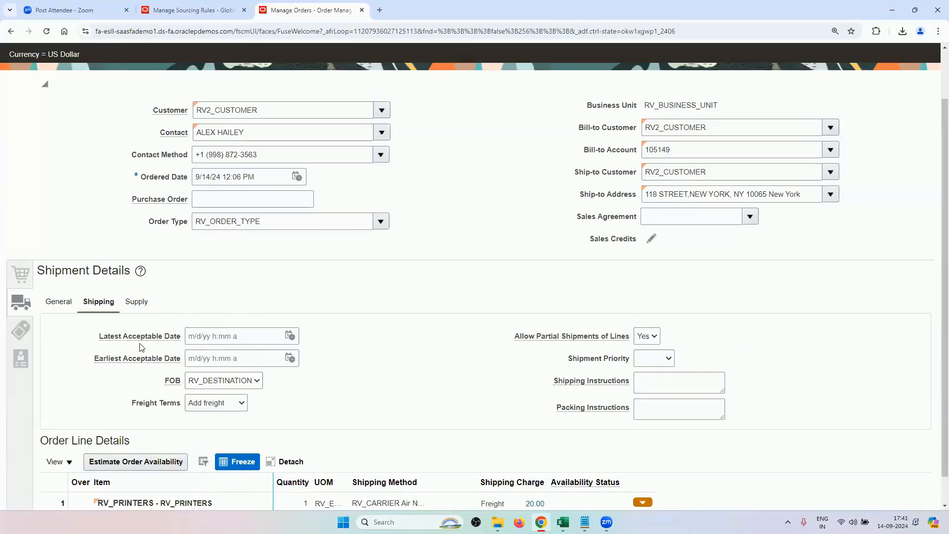
# - Choose the customer contact as bill-to contact and set payment terms to RV_NET30
pyautogui.click(142, 303)
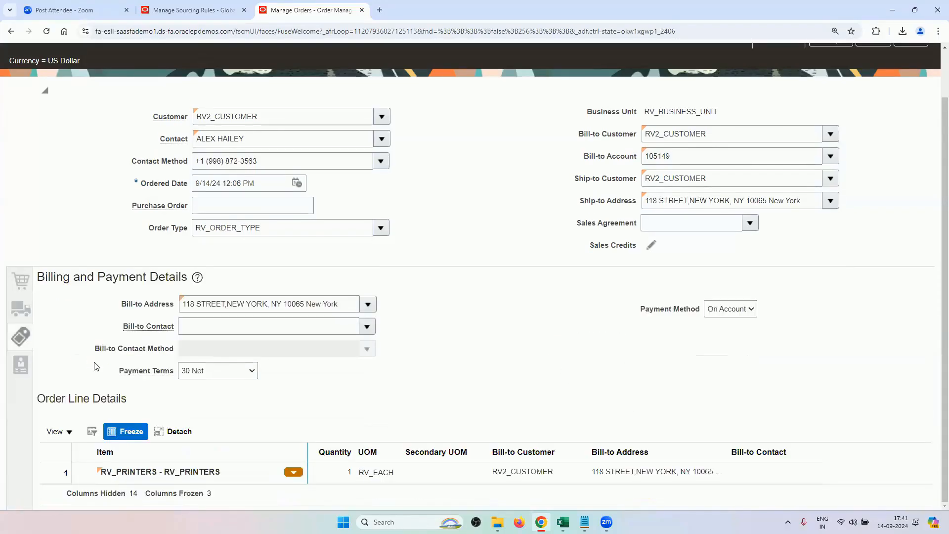
pyautogui.click(366, 327)
pyautogui.click(269, 348)
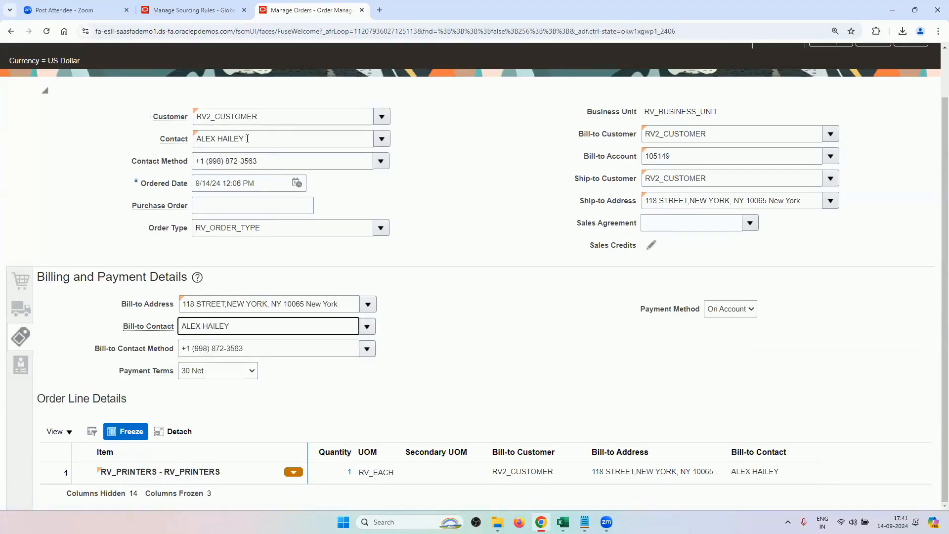
pyautogui.click(243, 376)
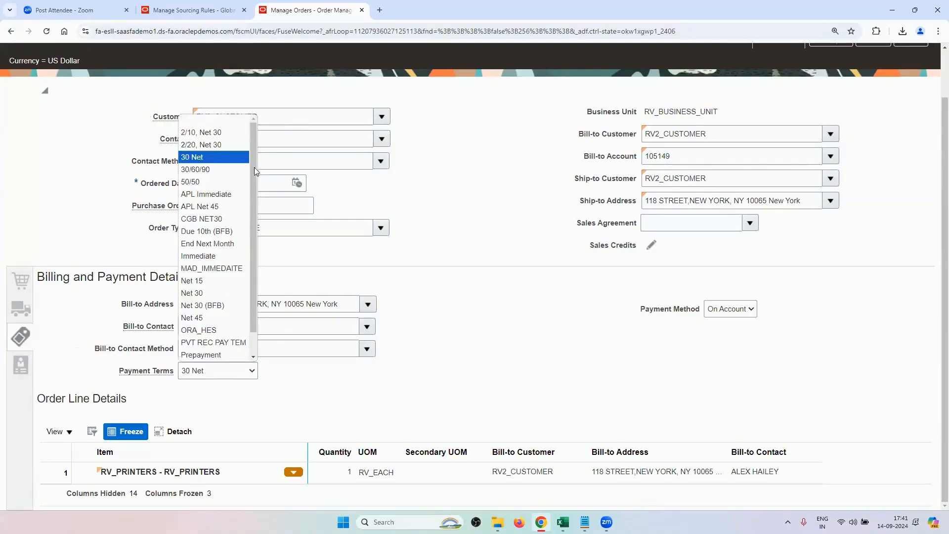
pyautogui.scroll(-1, 252, 167)
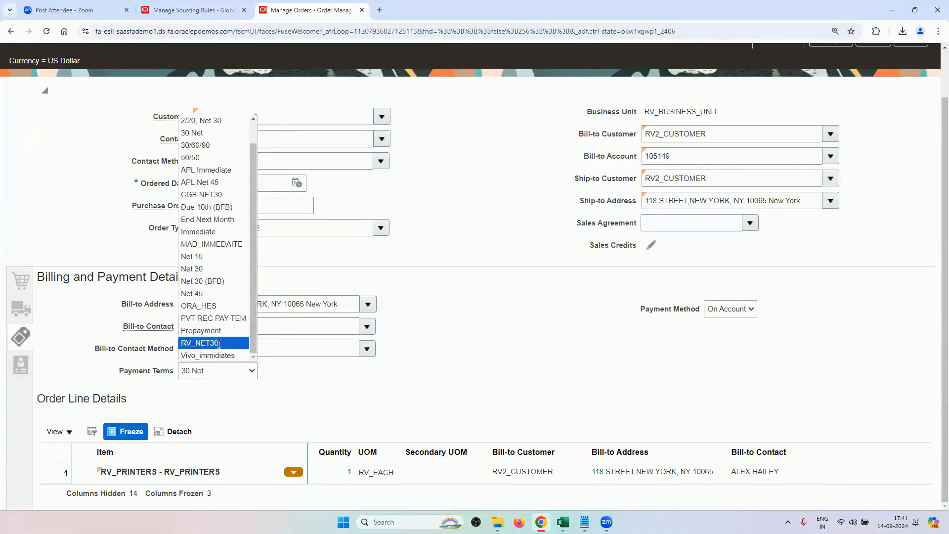
pyautogui.click(203, 343)
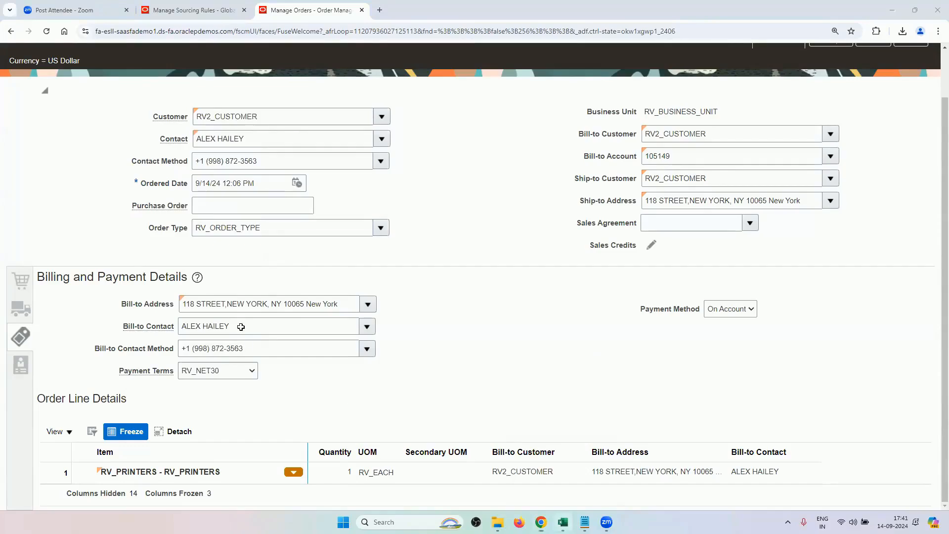
# - Verify the billing values against the Excel training sheet
pyautogui.hotkey('alt', 'Tab')
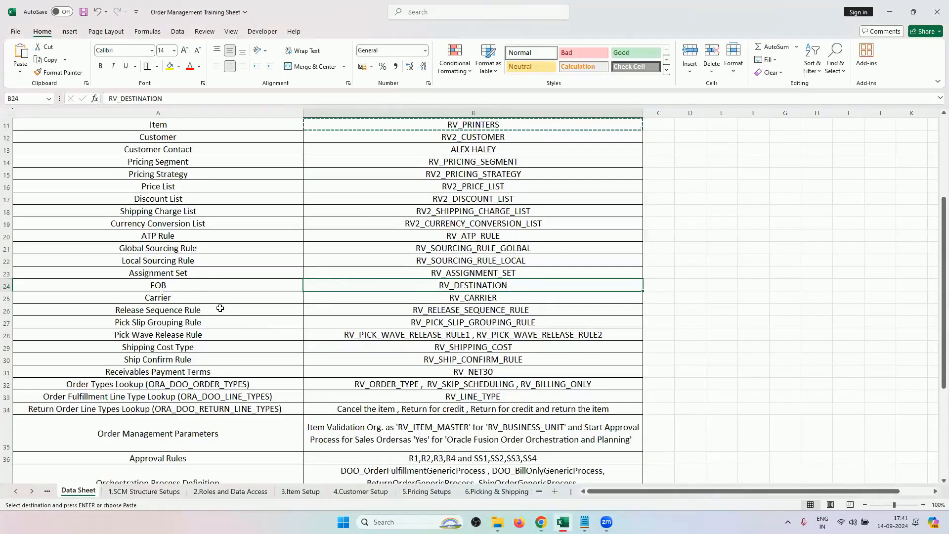
pyautogui.scroll(-2, 534, 422)
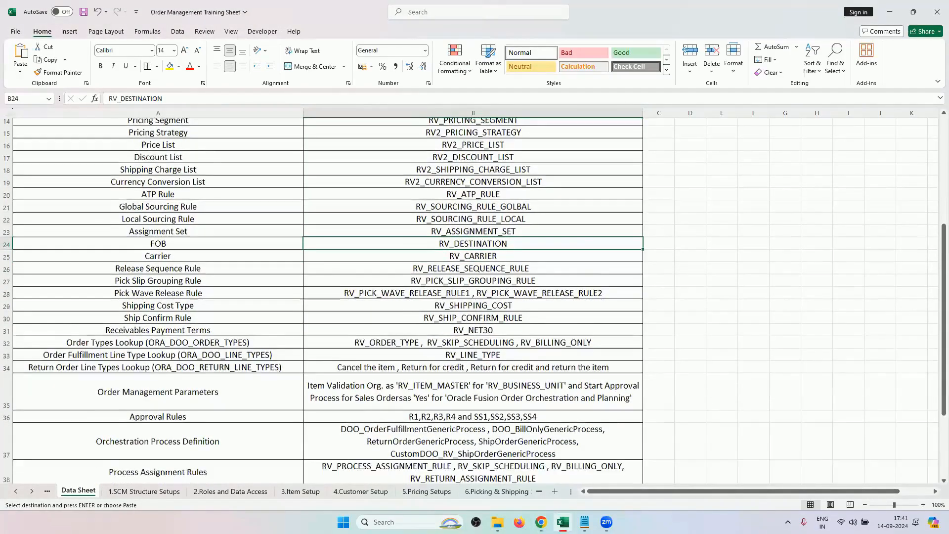
pyautogui.moveTo(158, 309); pyautogui.dragTo(575, 364)
pyautogui.hotkey('alt', 'Tab')
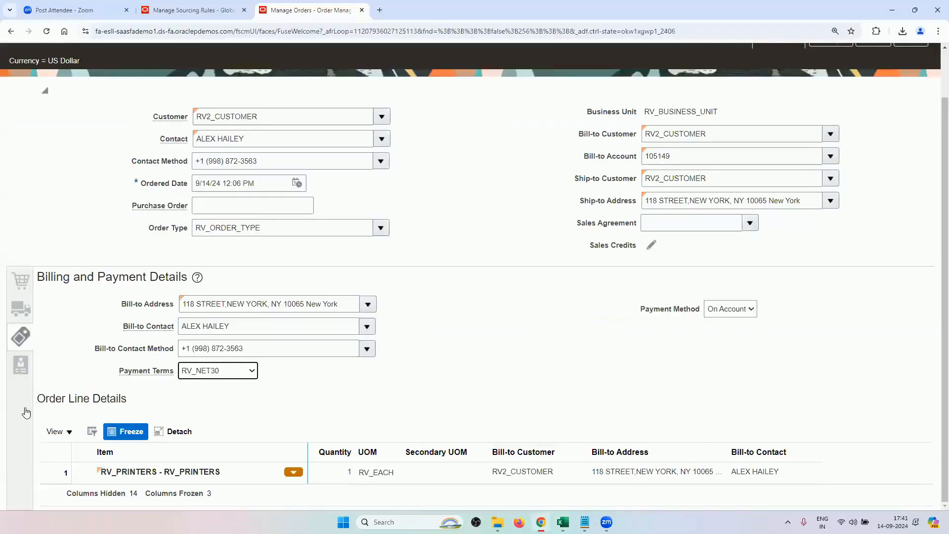
pyautogui.scroll(1, 74, 290)
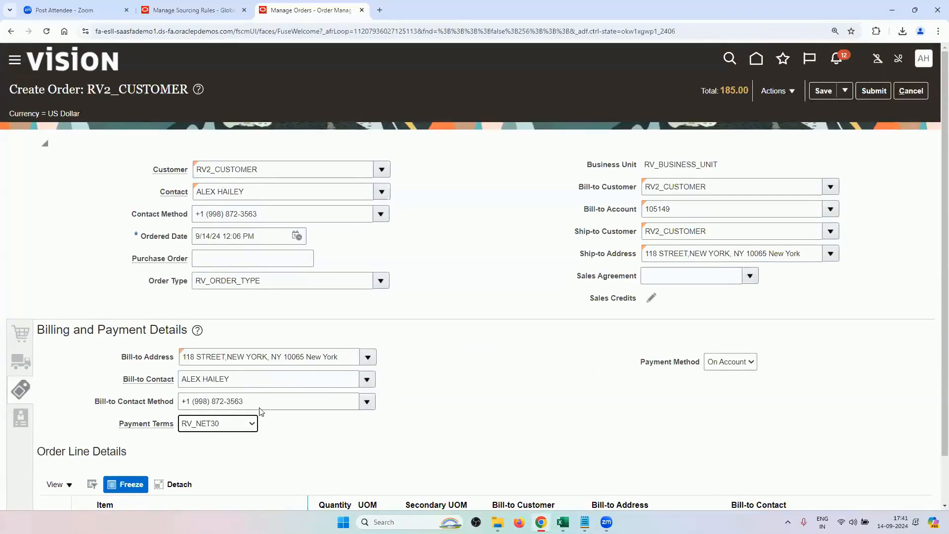
# - Review the order's shipping and supply details and the 20.00 freight breakdown behind the 205.00 total
pyautogui.click(22, 390)
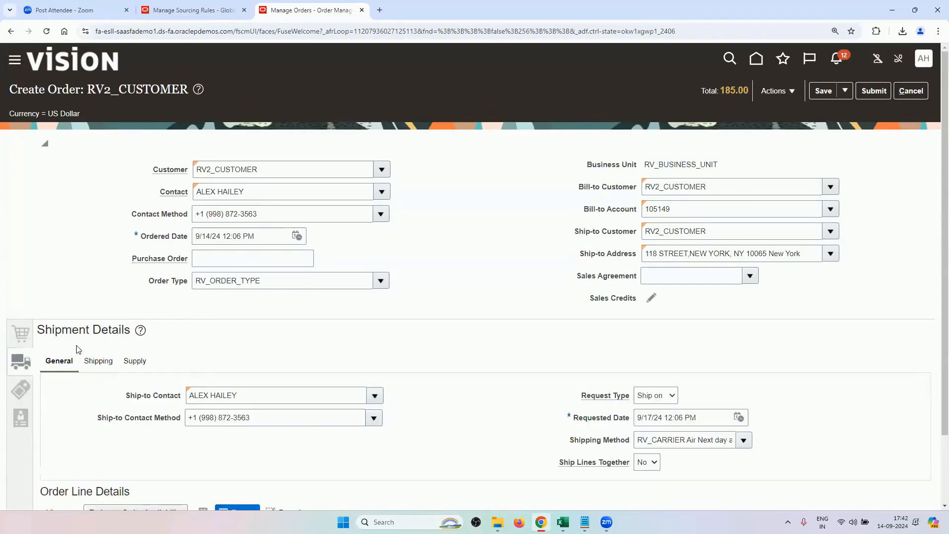
pyautogui.click(96, 363)
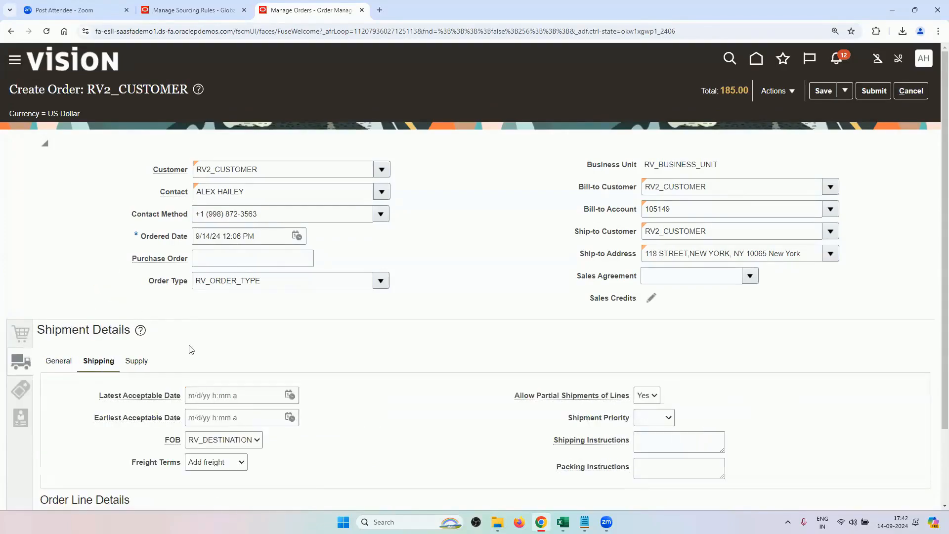
pyautogui.click(136, 366)
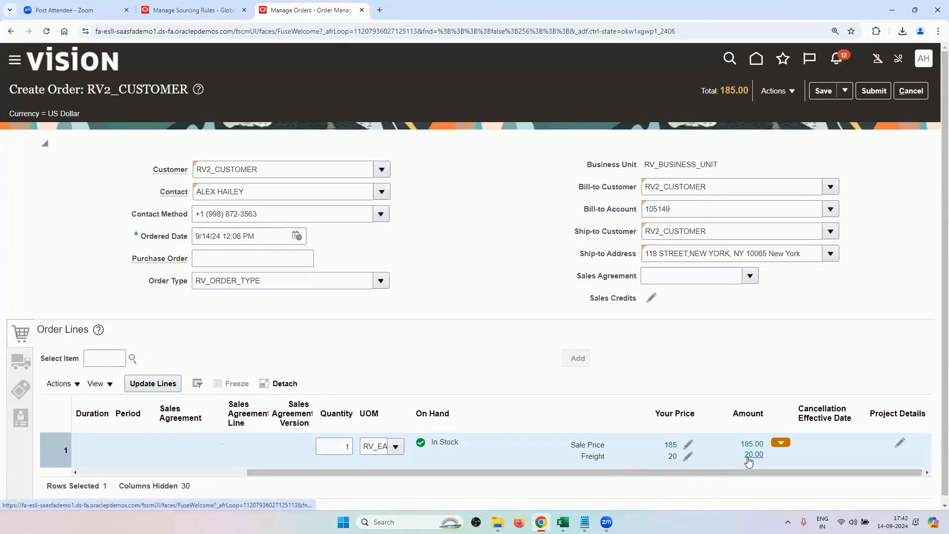
pyautogui.click(749, 455)
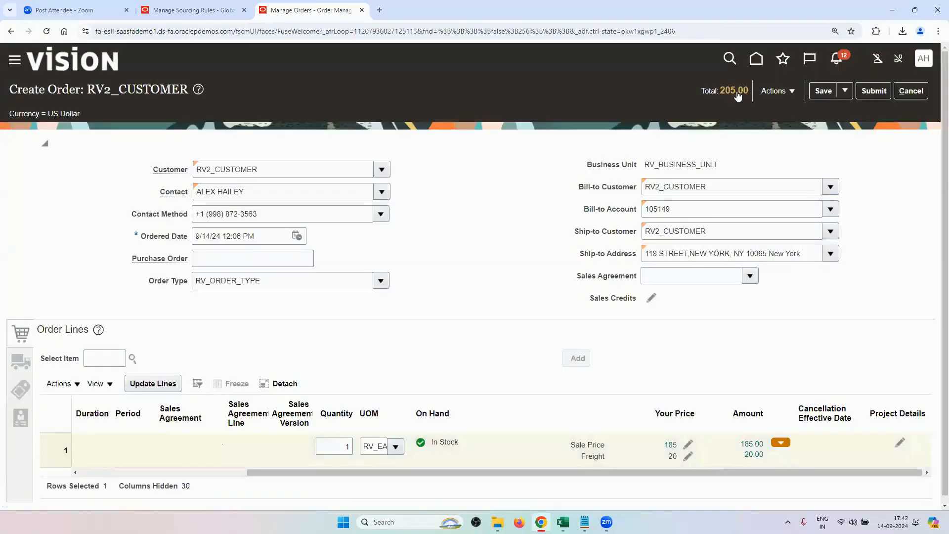
pyautogui.click(733, 90)
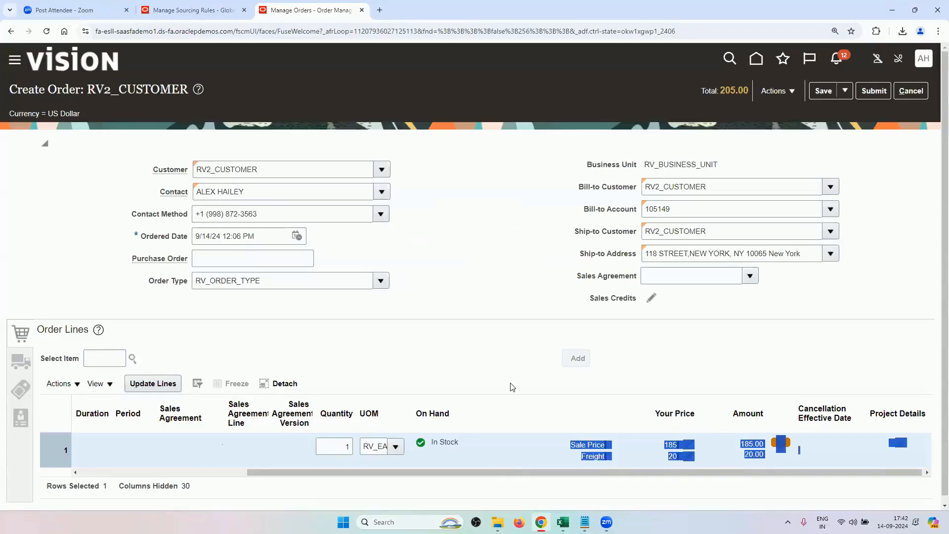
pyautogui.moveTo(511, 473); pyautogui.dragTo(406, 470)
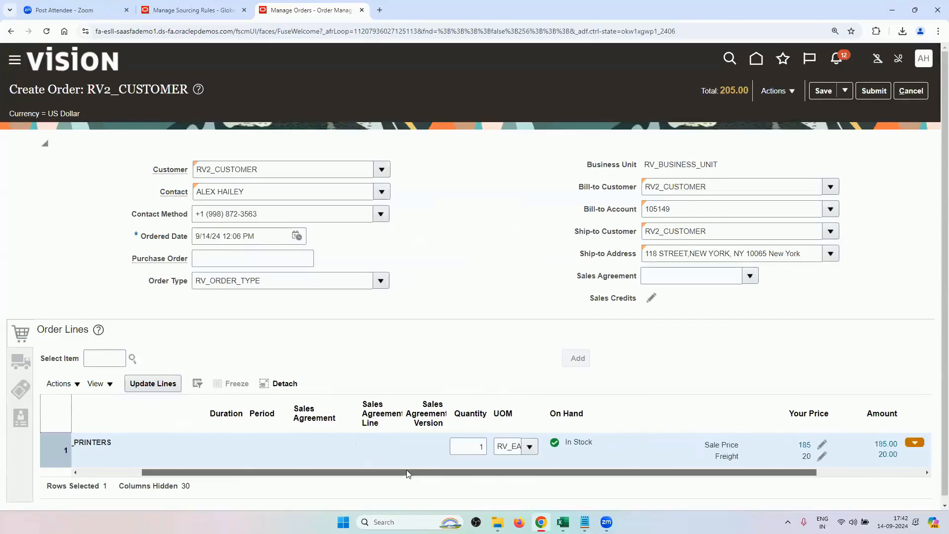
# - Submit the order as sales order 98476 and copy its order number
pyautogui.click(869, 96)
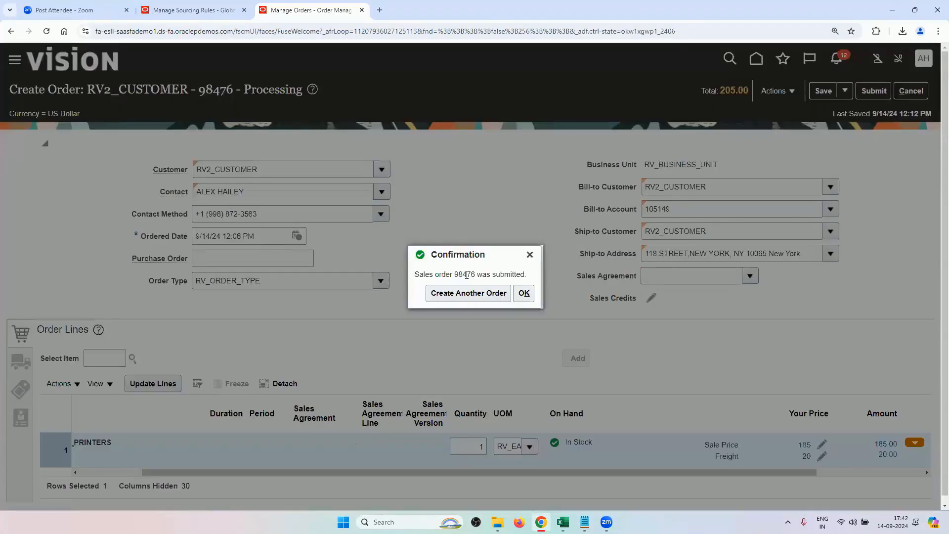
pyautogui.doubleClick(467, 274)
pyautogui.rightClick(467, 275)
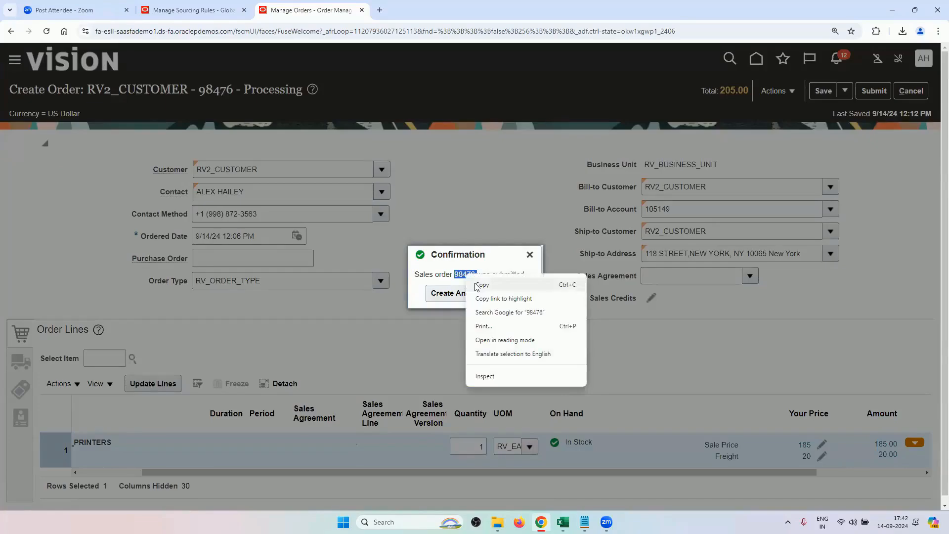
pyautogui.click(478, 286)
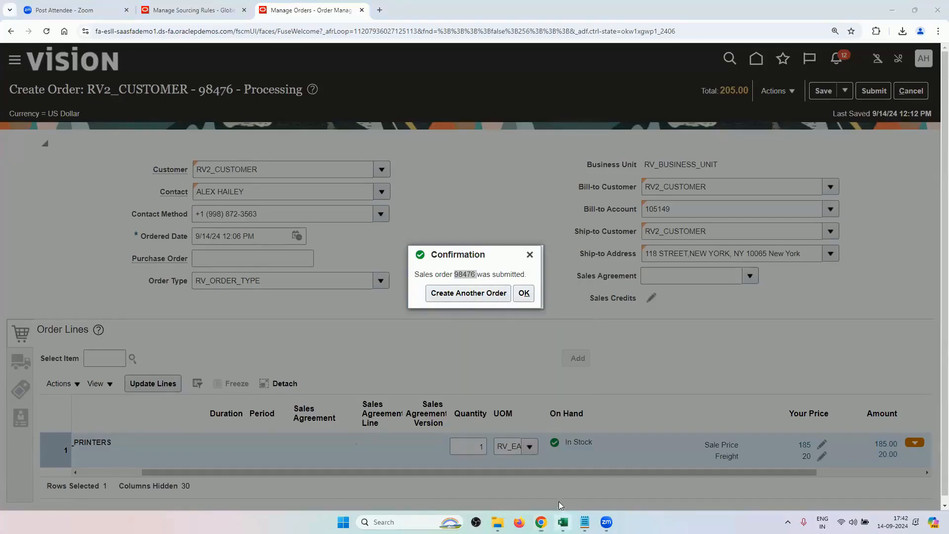
pyautogui.click(563, 521)
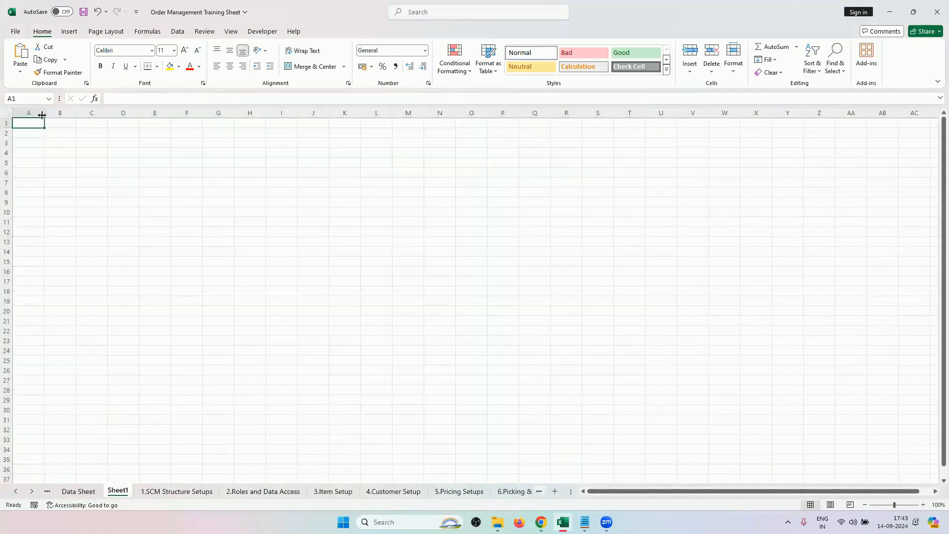
# - Enter 98476 in A2 of Sheet1 after widening column A, and confirm the order shows Processing
pyautogui.moveTo(43, 114); pyautogui.dragTo(156, 115)
pyautogui.doubleClick(71, 135)
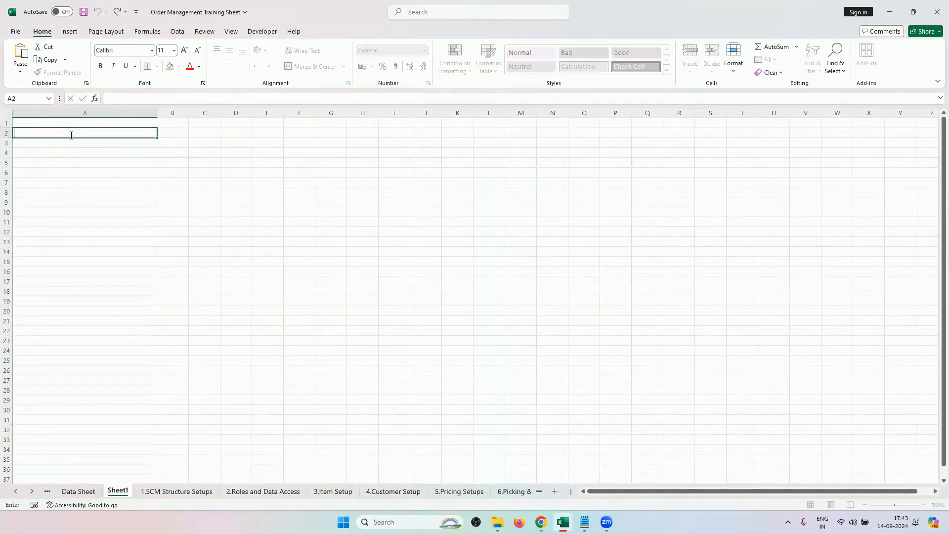
pyautogui.write('98476')
pyautogui.click(539, 520)
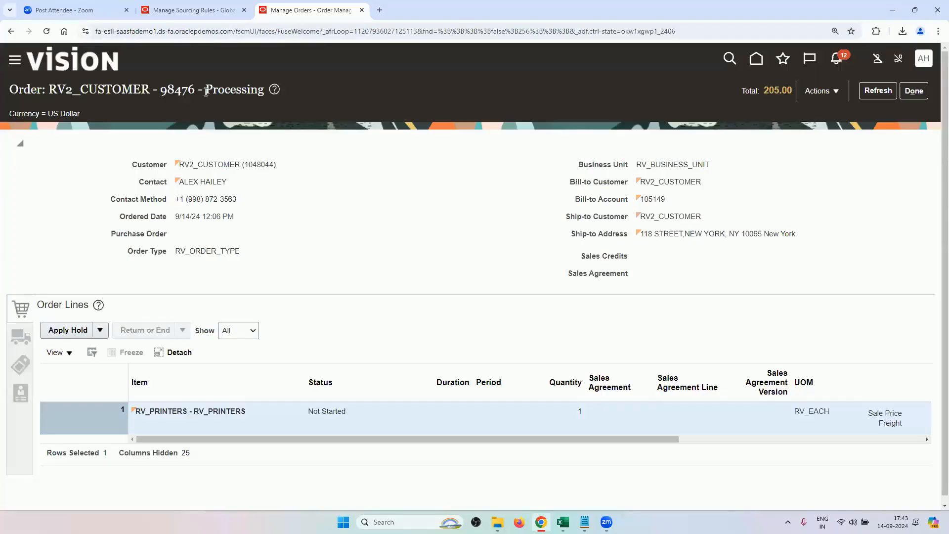
pyautogui.moveTo(206, 89); pyautogui.dragTo(249, 98)
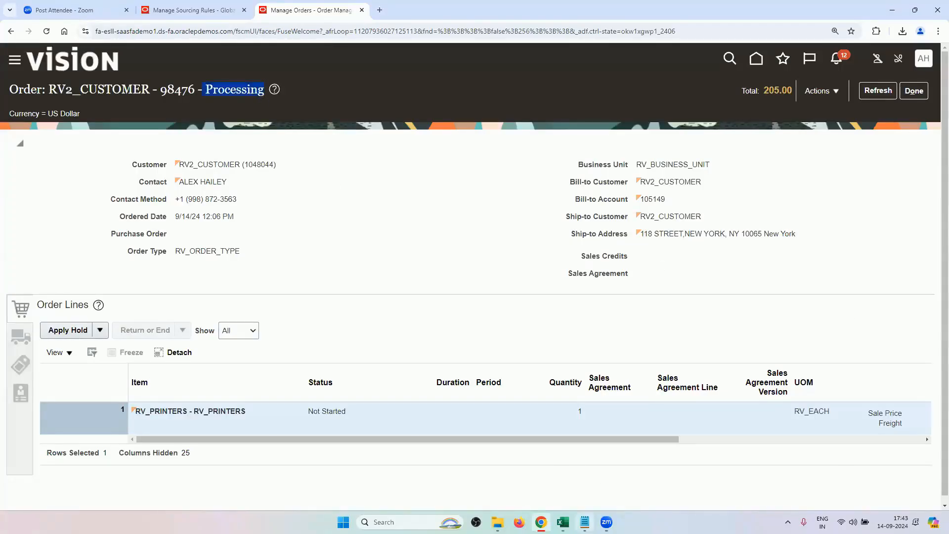
pyautogui.click(562, 522)
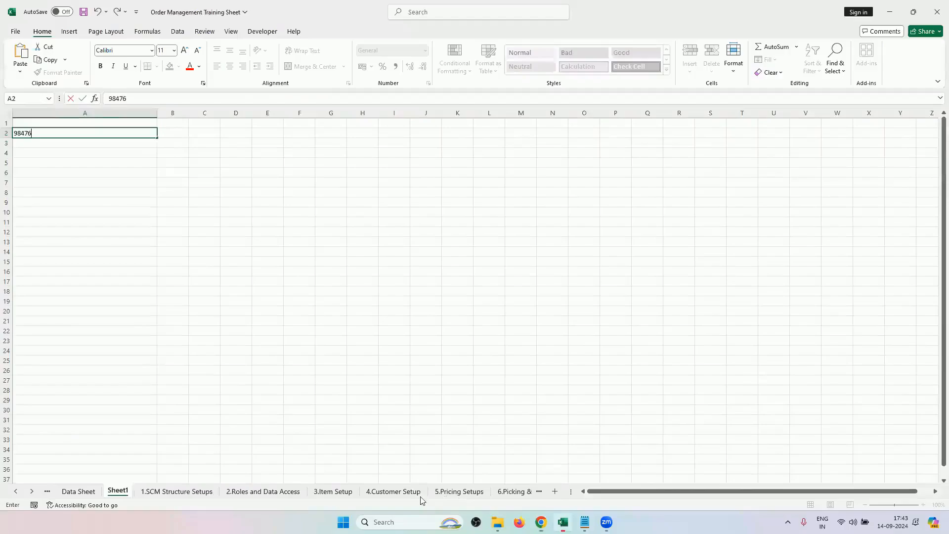
# - Browse the Picking & Shipping, GOP Setups, OM Setups and Approvals sheets, noting the order management parameters task
pyautogui.click(514, 491)
pyautogui.click(521, 491)
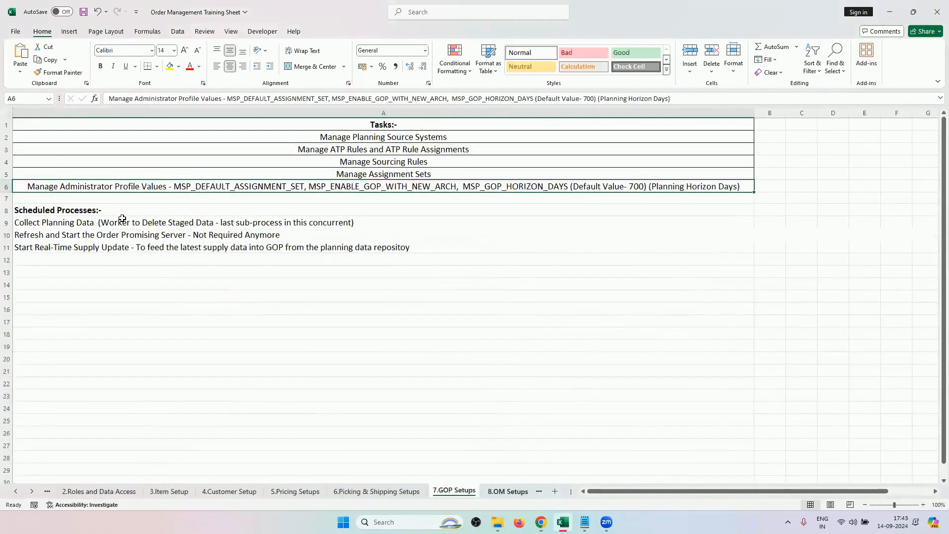
pyautogui.hotkey('ctrl', 'pagedown')
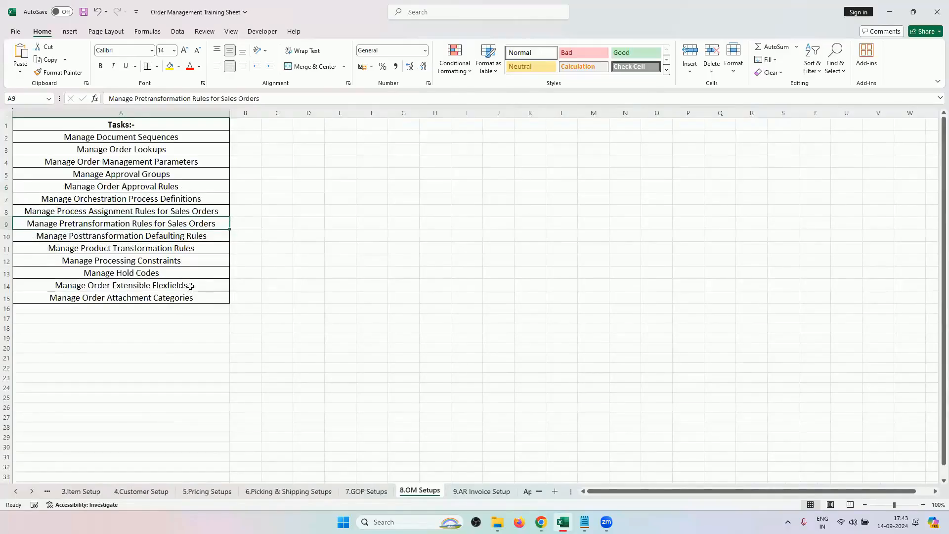
pyautogui.hotkey('ctrl', 'pagedown')
pyautogui.scroll(-2, 190, 181)
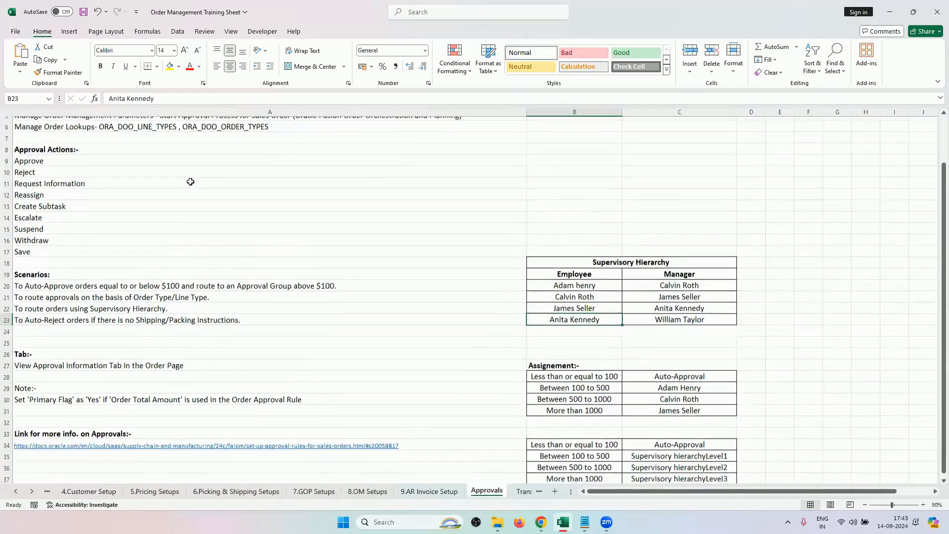
pyautogui.scroll(4, 192, 173)
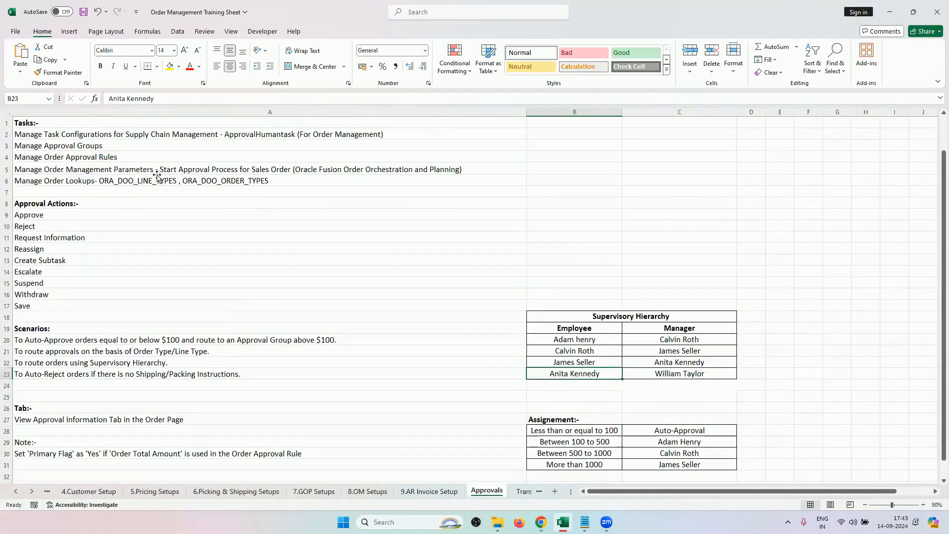
pyautogui.click(158, 173)
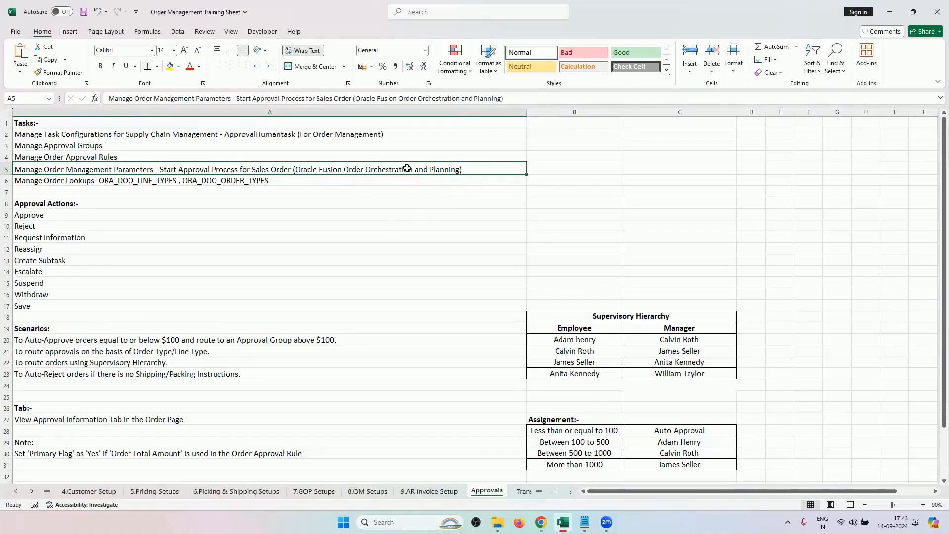
# - Look over Sheet1 and the Data Sheet, then return to the submitted order
pyautogui.click(16, 492)
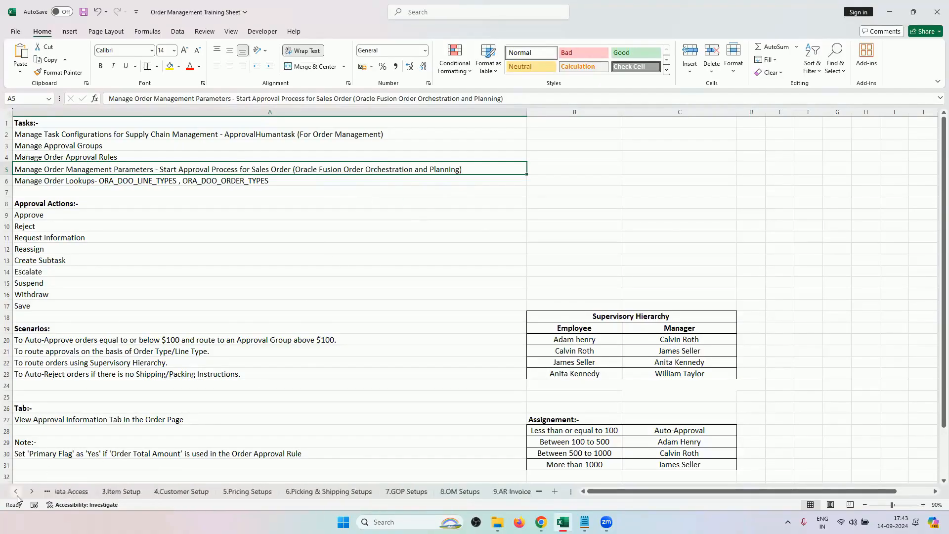
pyautogui.click(76, 492)
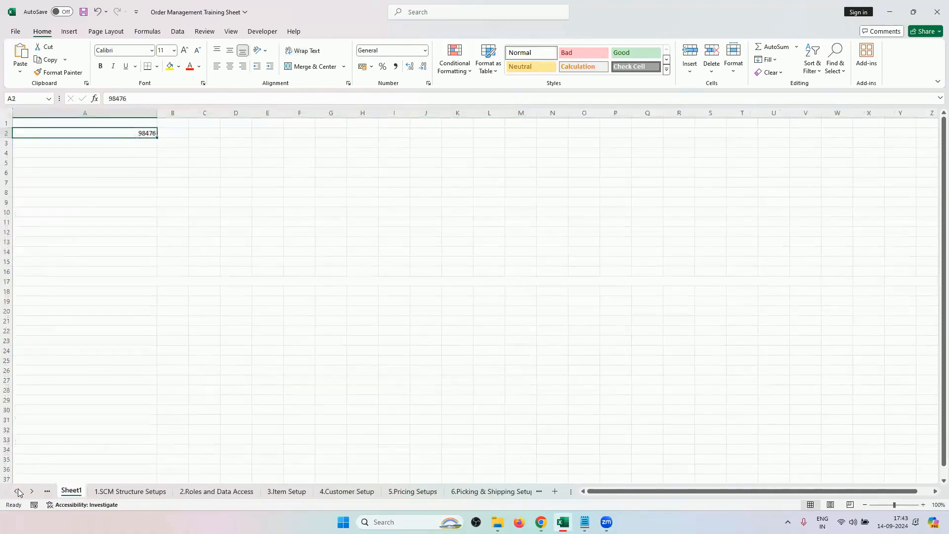
pyautogui.click(16, 491)
pyautogui.click(79, 491)
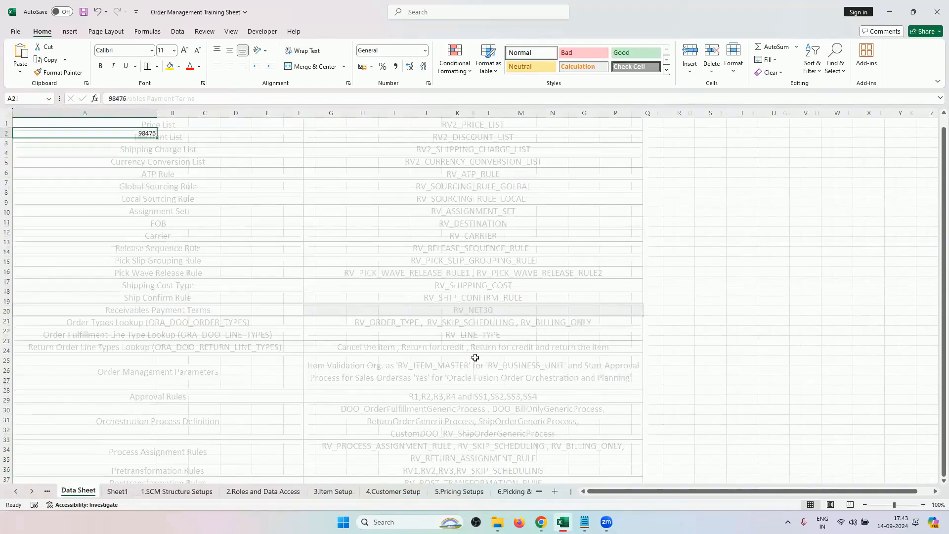
pyautogui.scroll(5, 294, 140)
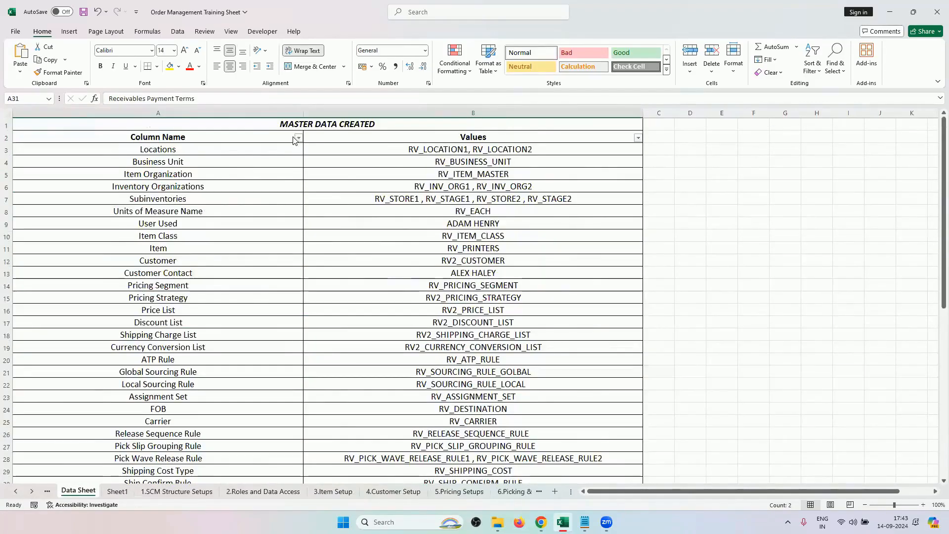
pyautogui.hotkey('alt', 'Tab')
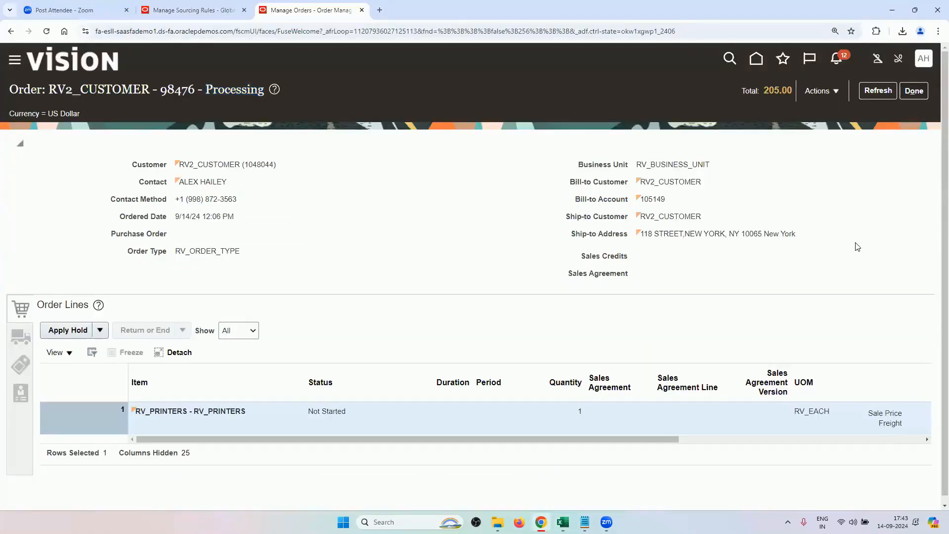
# - Switch order 98476 to its fulfillment view and check that its fulfillment line is Scheduled
pyautogui.click(834, 95)
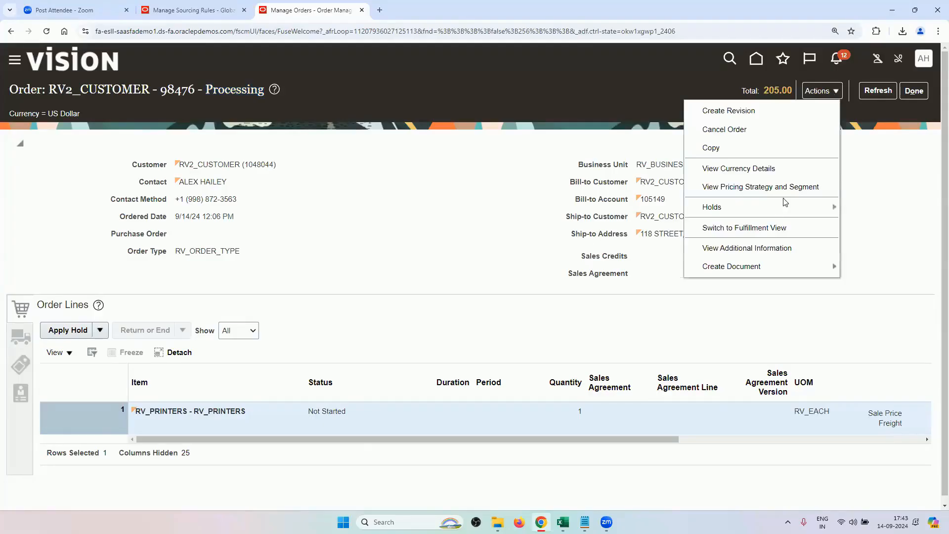
pyautogui.click(724, 228)
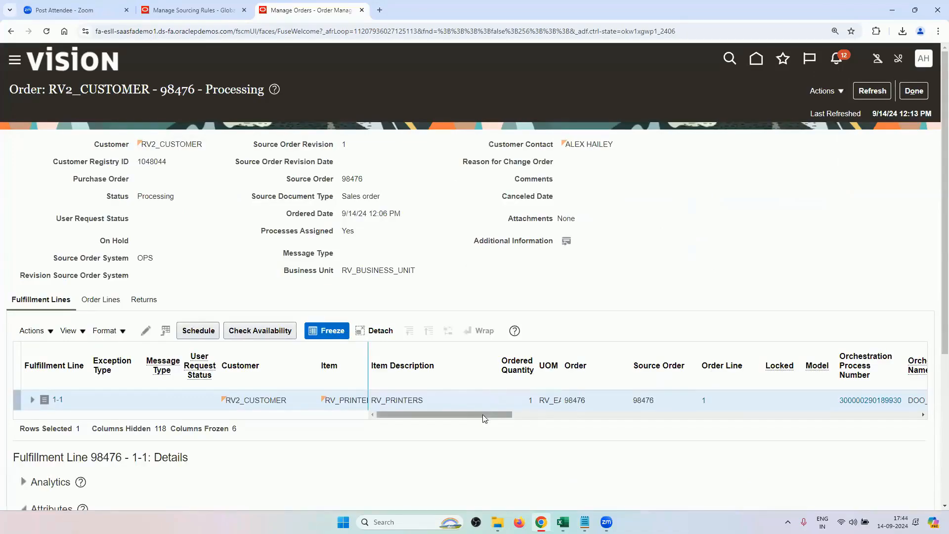
pyautogui.moveTo(482, 414); pyautogui.dragTo(564, 416)
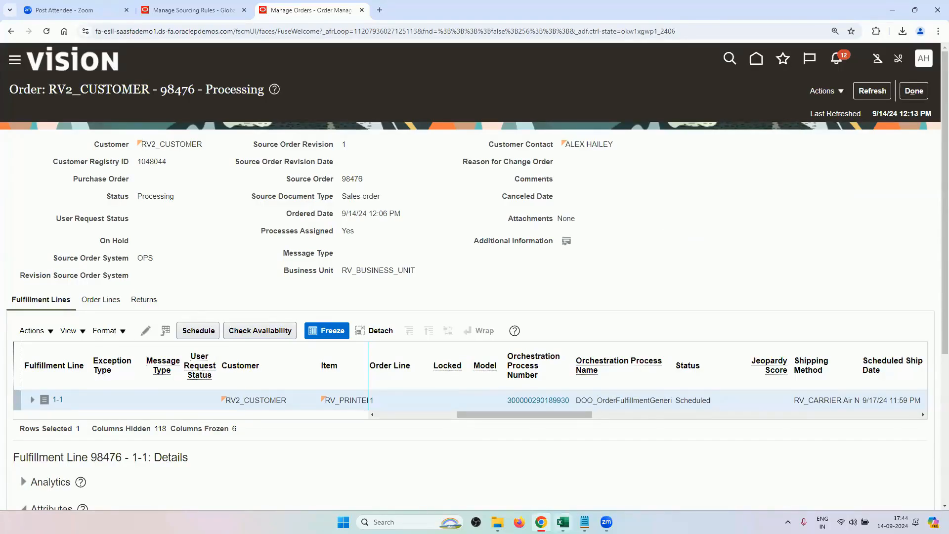
pyautogui.click(562, 522)
pyautogui.click(15, 491)
# - Mark the four orchestration steps in A2:A5 of the Orchestration Cycle sheet, then return to the fulfillment view
pyautogui.click(15, 491)
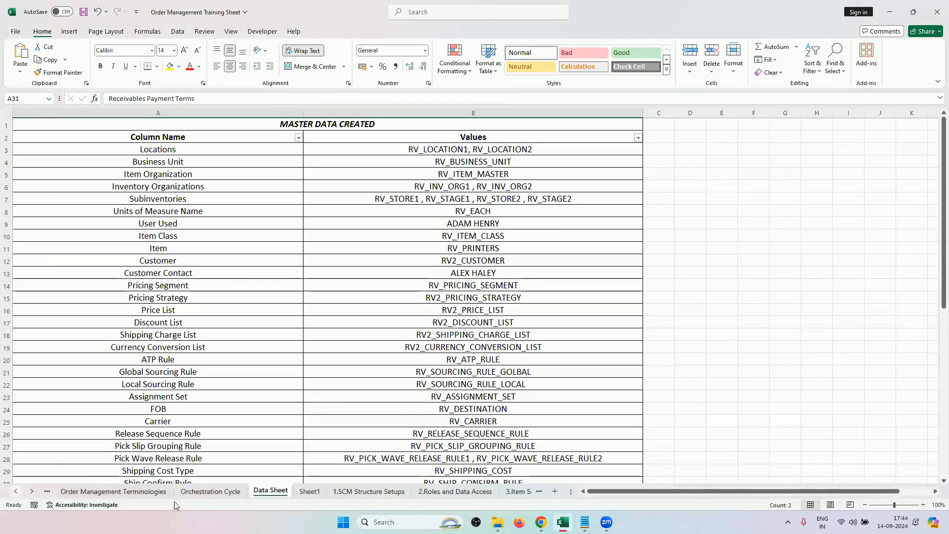
pyautogui.click(186, 492)
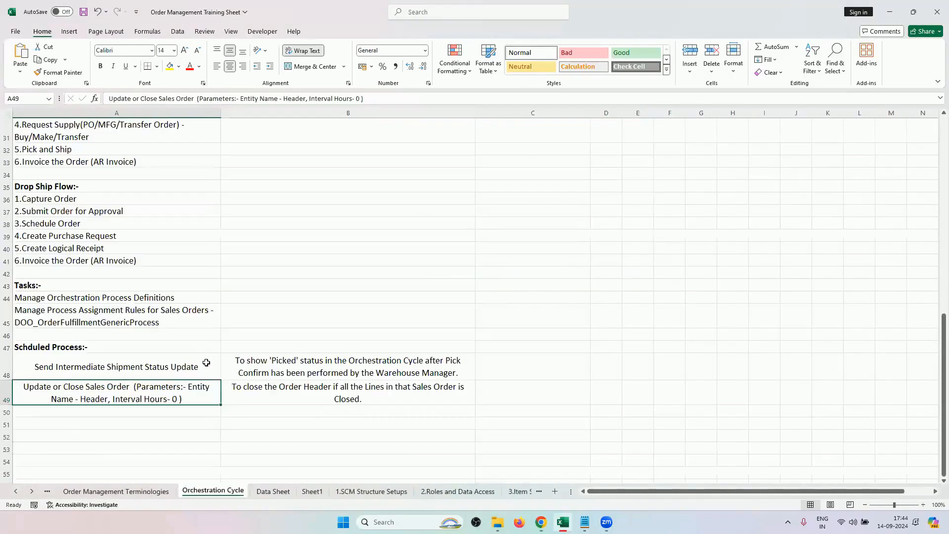
pyautogui.scroll(10, 207, 360)
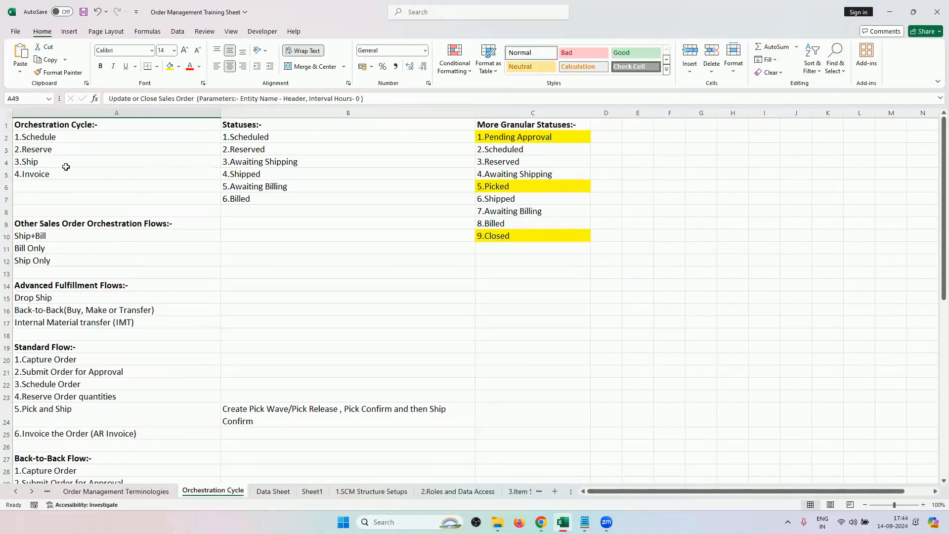
pyautogui.moveTo(73, 140); pyautogui.dragTo(83, 174)
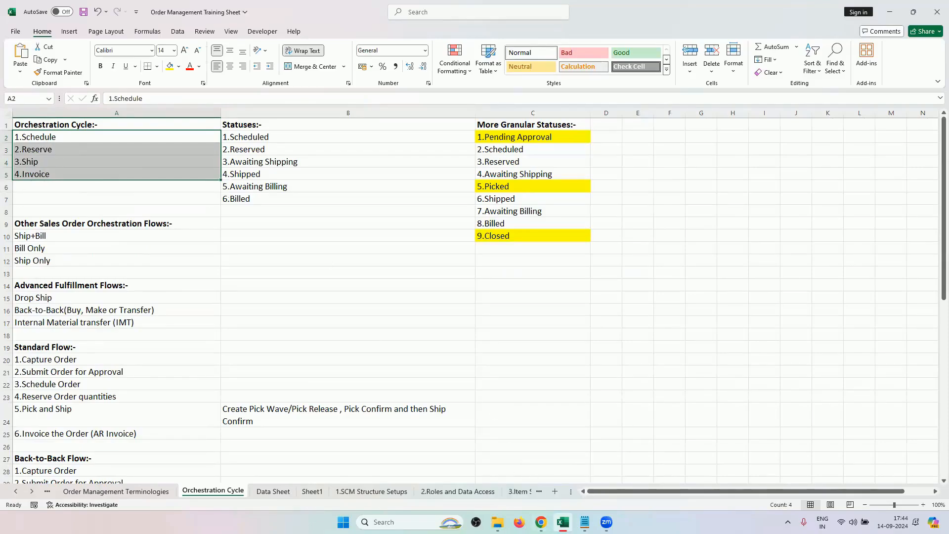
pyautogui.click(540, 522)
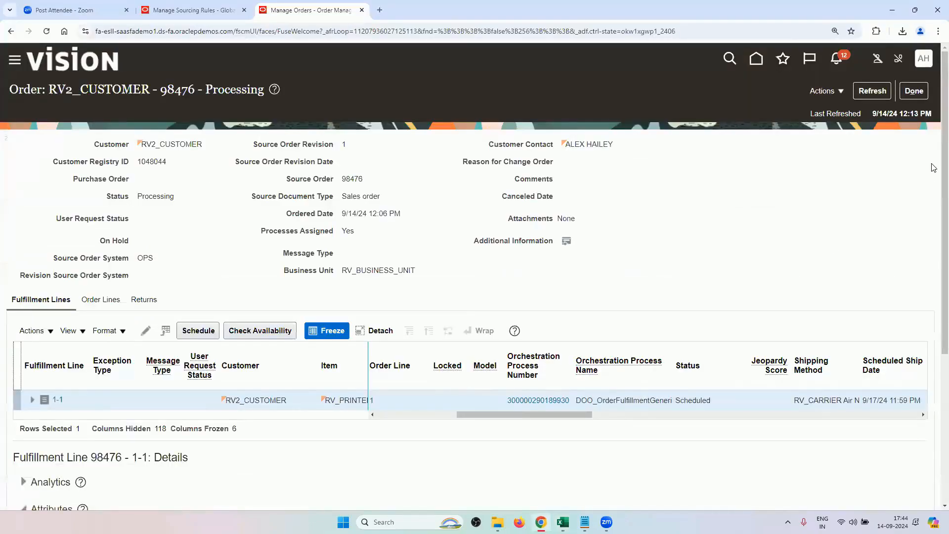
# - Refresh order 98476, open its orchestration process, and view line 1-1's supply details at RV_INV_ORG1
pyautogui.click(873, 91)
pyautogui.scroll(-2, 527, 324)
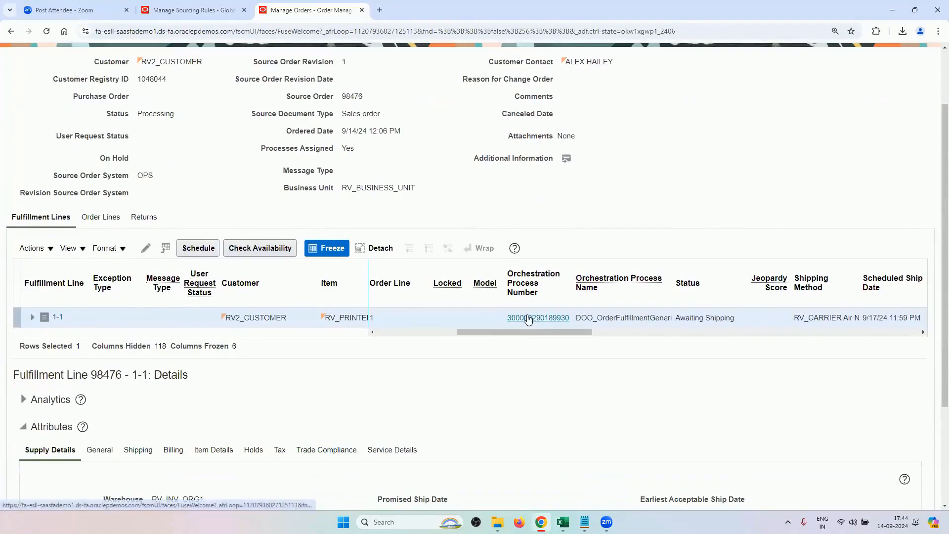
pyautogui.click(525, 318)
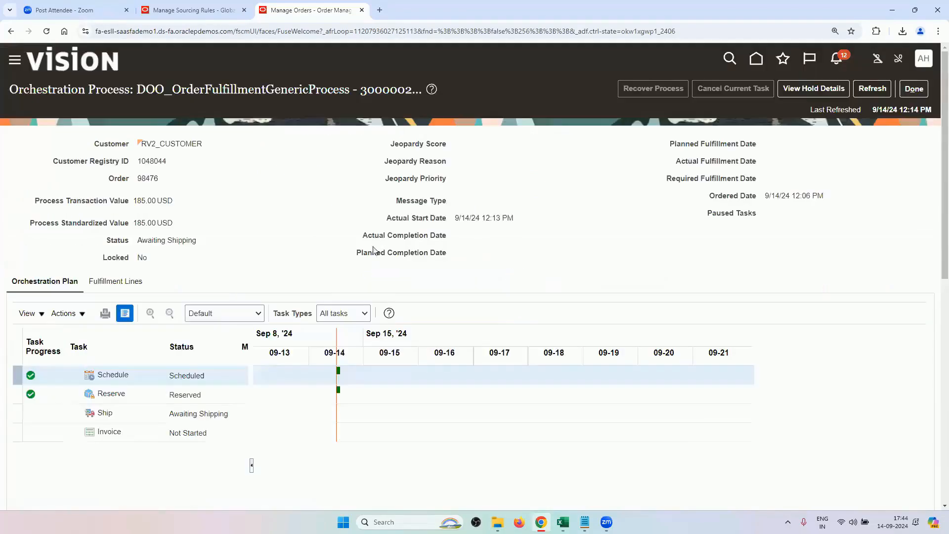
pyautogui.scroll(-2, 197, 309)
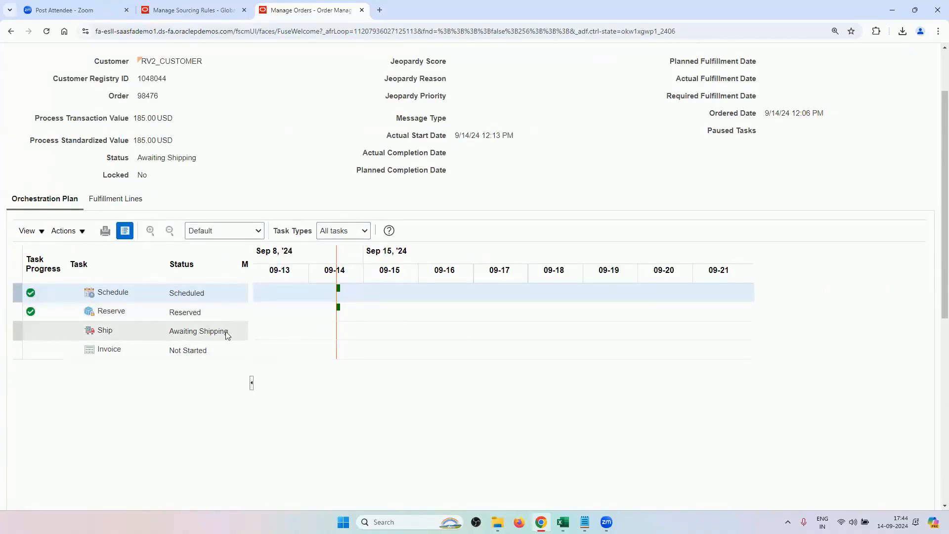
pyautogui.click(138, 198)
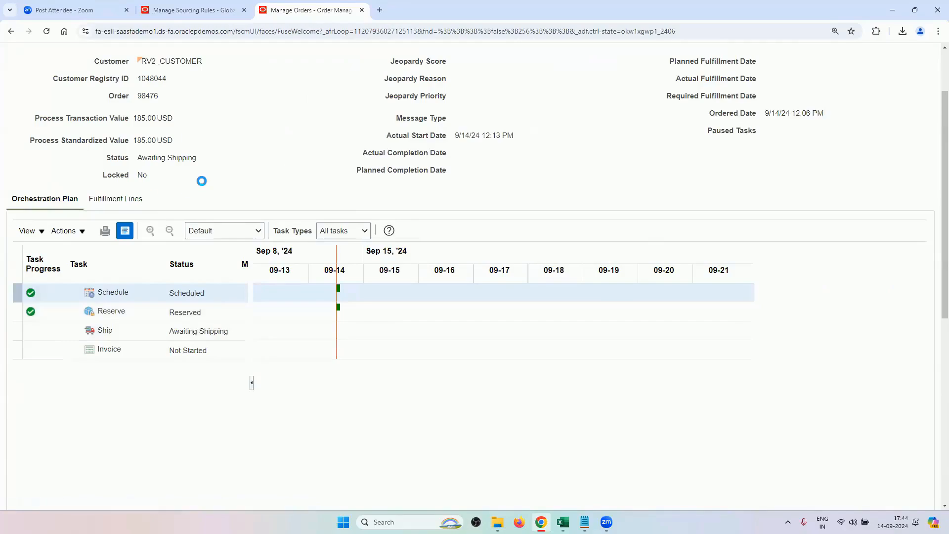
pyautogui.scroll(-3, 256, 200)
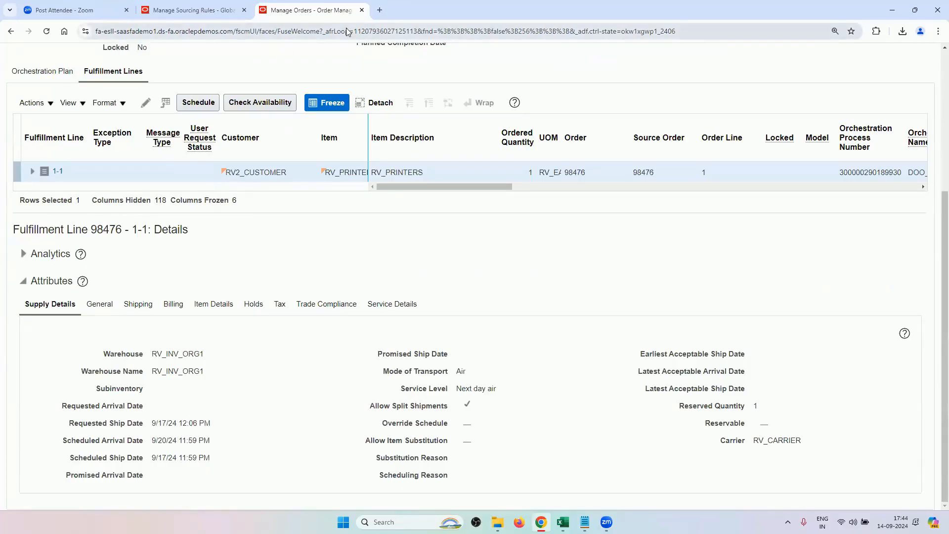
pyautogui.moveTo(204, 354); pyautogui.dragTo(157, 355)
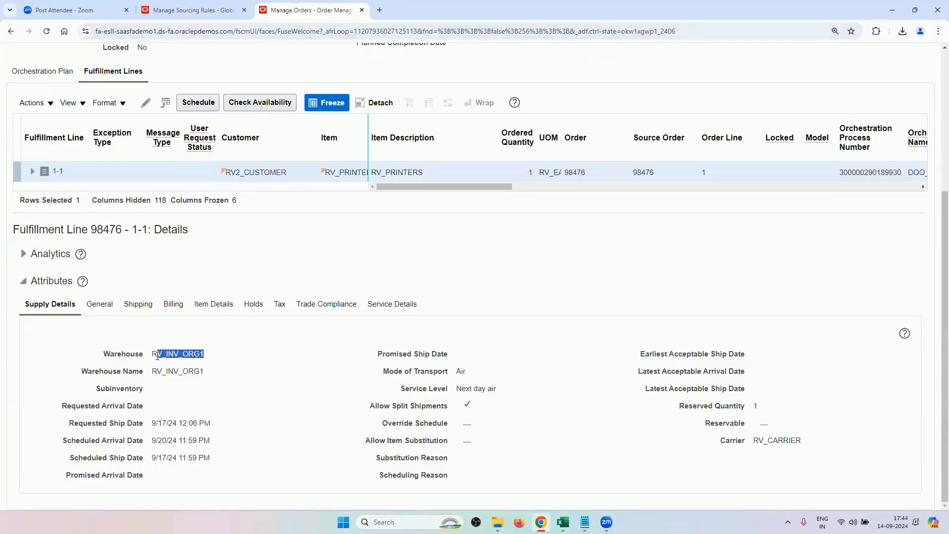
pyautogui.click(192, 10)
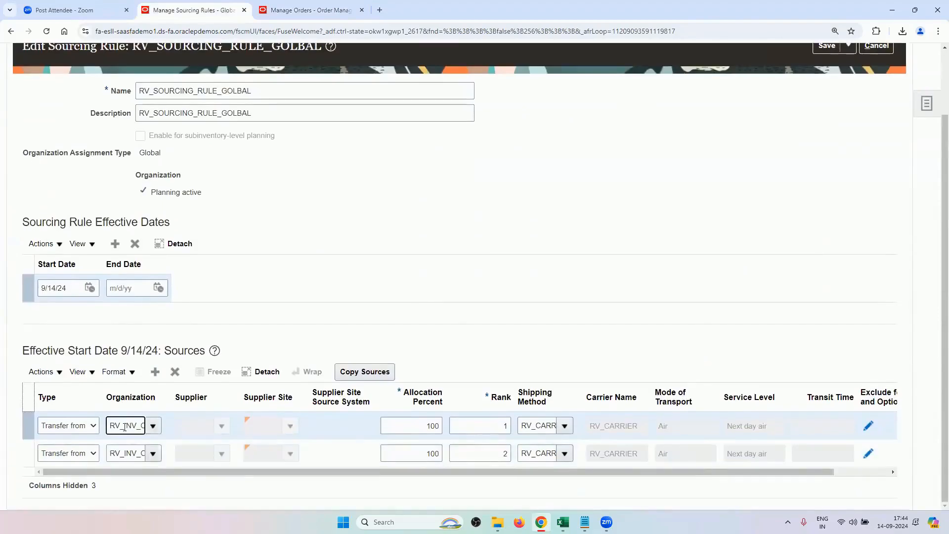
pyautogui.doubleClick(123, 427)
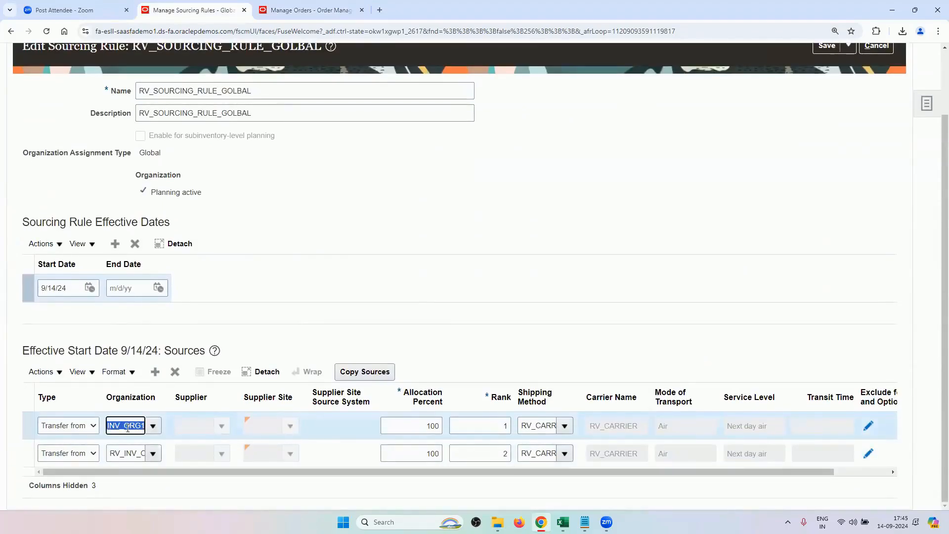
pyautogui.click(311, 11)
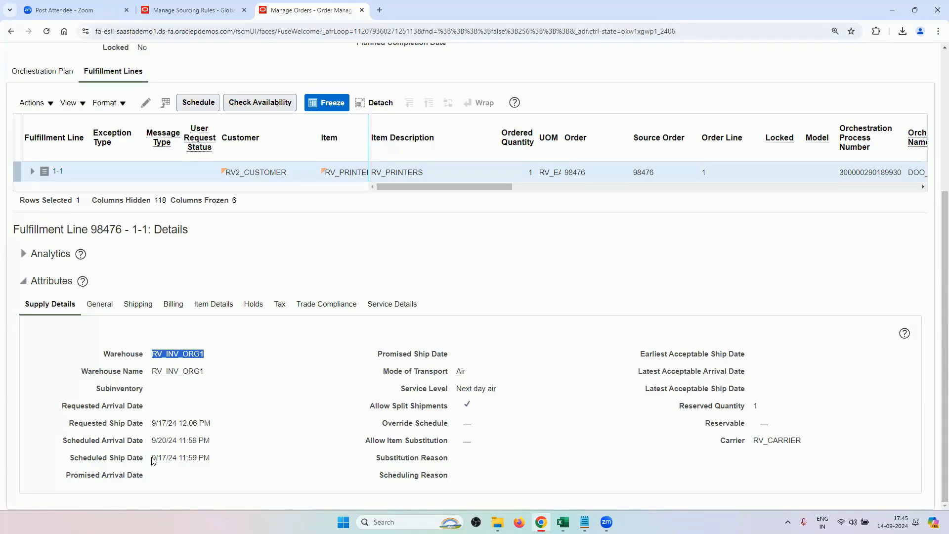
pyautogui.moveTo(153, 458); pyautogui.dragTo(174, 458)
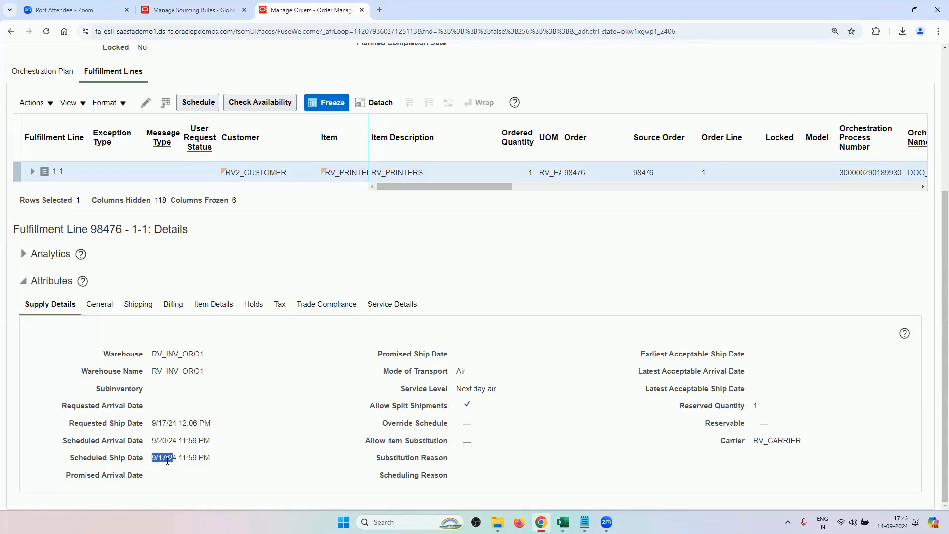
pyautogui.click(167, 460)
pyautogui.moveTo(167, 442); pyautogui.dragTo(157, 440)
pyautogui.click(201, 440)
pyautogui.moveTo(220, 440); pyautogui.dragTo(151, 439)
pyautogui.click(153, 440)
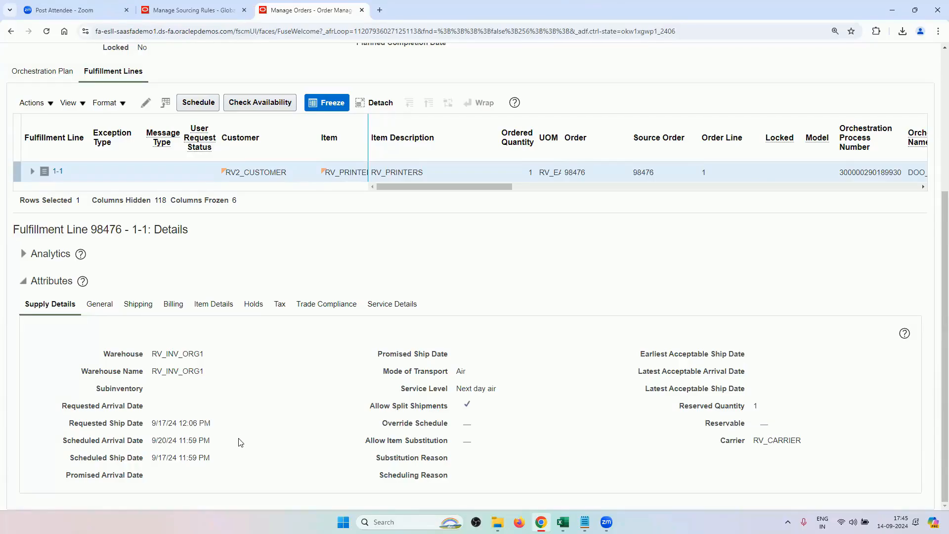
# - Cancel the sourcing rule edit and go to Setup and Maintenance
pyautogui.click(187, 11)
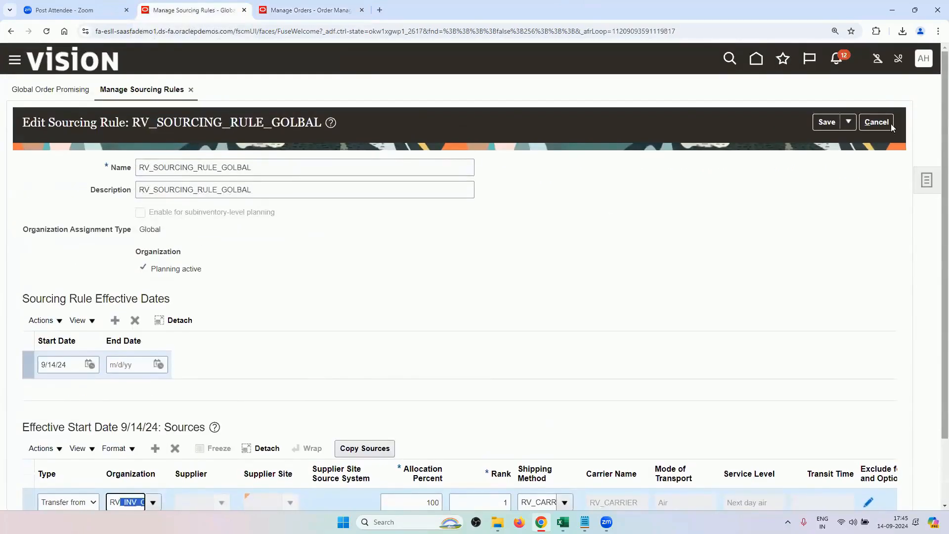
pyautogui.click(891, 126)
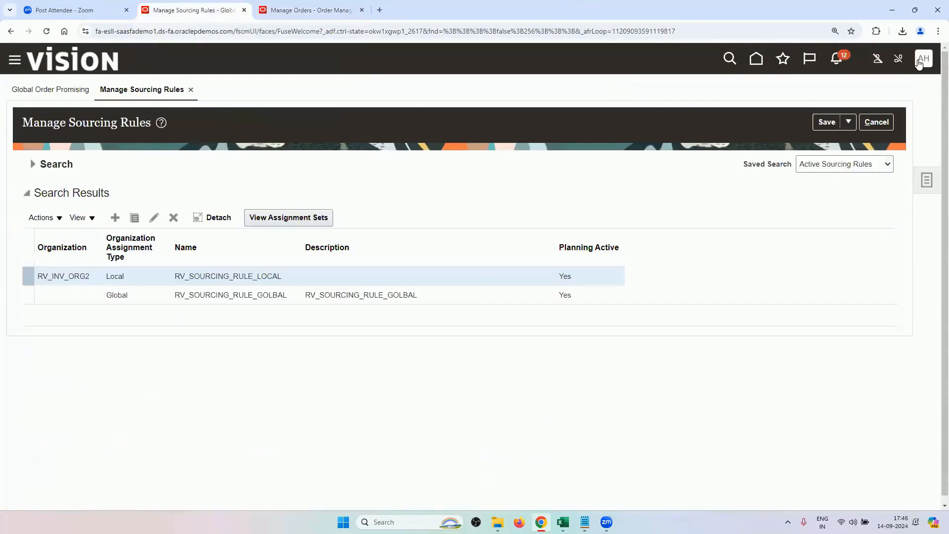
pyautogui.click(918, 63)
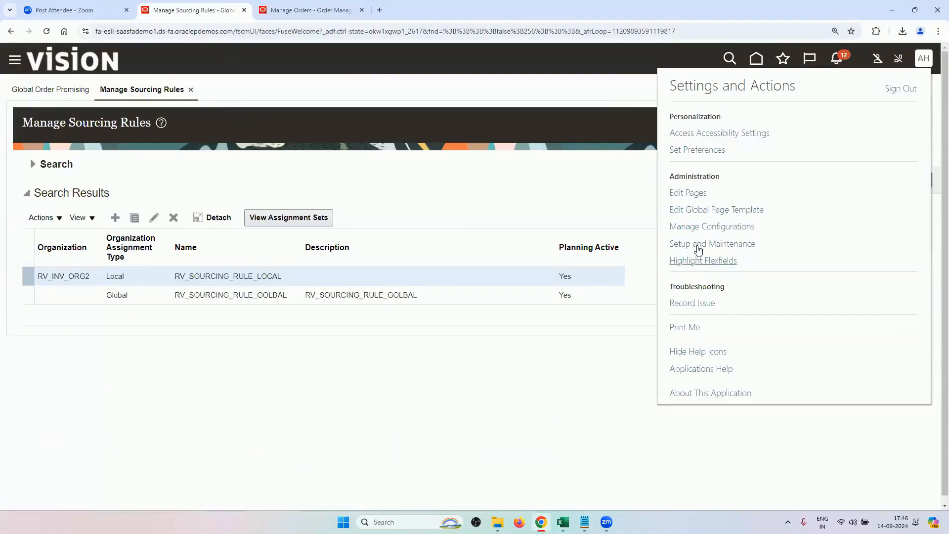
pyautogui.click(697, 244)
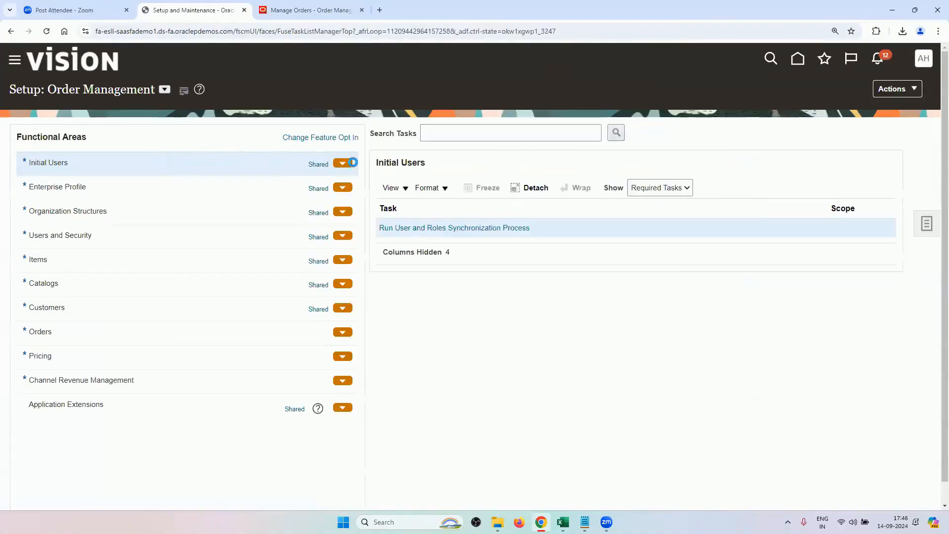
# - In the Manufacturing and Supply Chain Materials Management offering, search tasks for 'TRANS' and launch Manage Transit Times
pyautogui.click(164, 89)
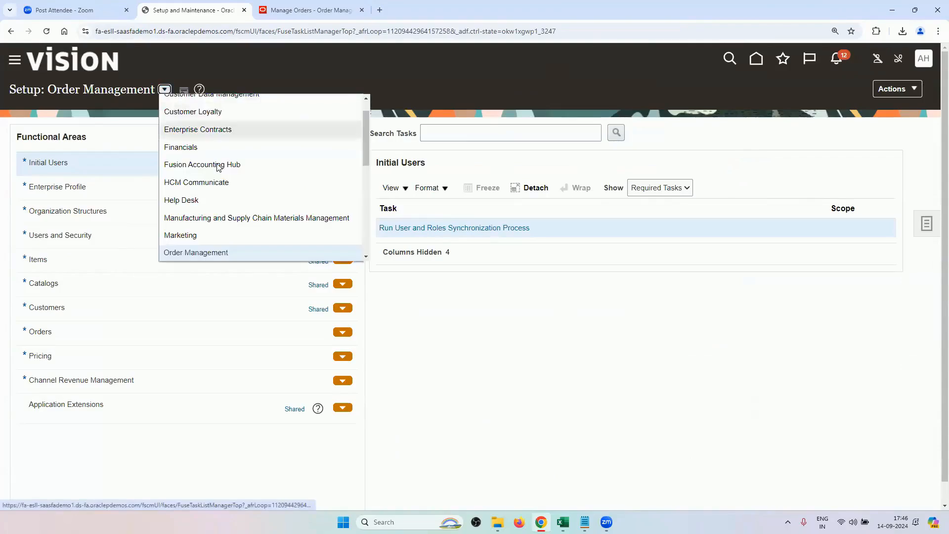
pyautogui.click(229, 217)
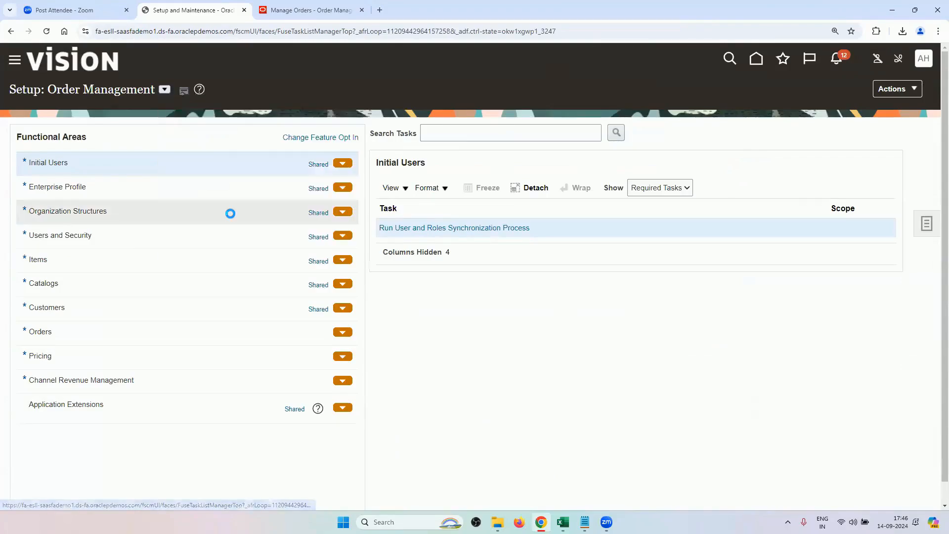
pyautogui.click(458, 138)
pyautogui.write('TRANSIT')
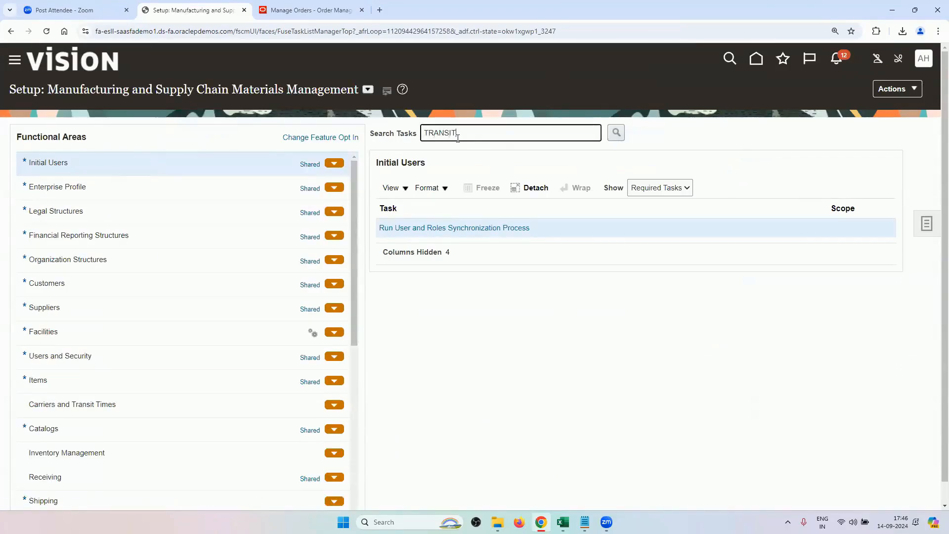
pyautogui.press('Return')
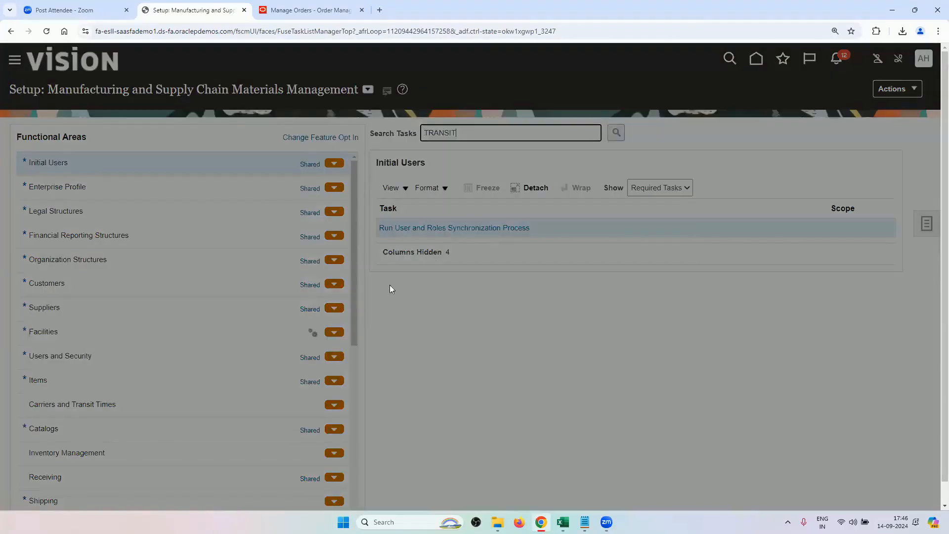
pyautogui.click(335, 303)
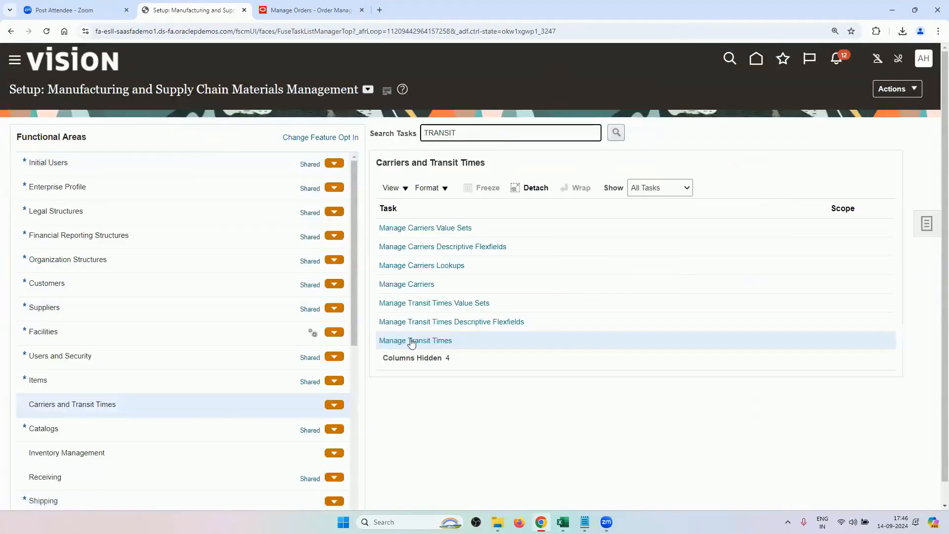
pyautogui.click(413, 341)
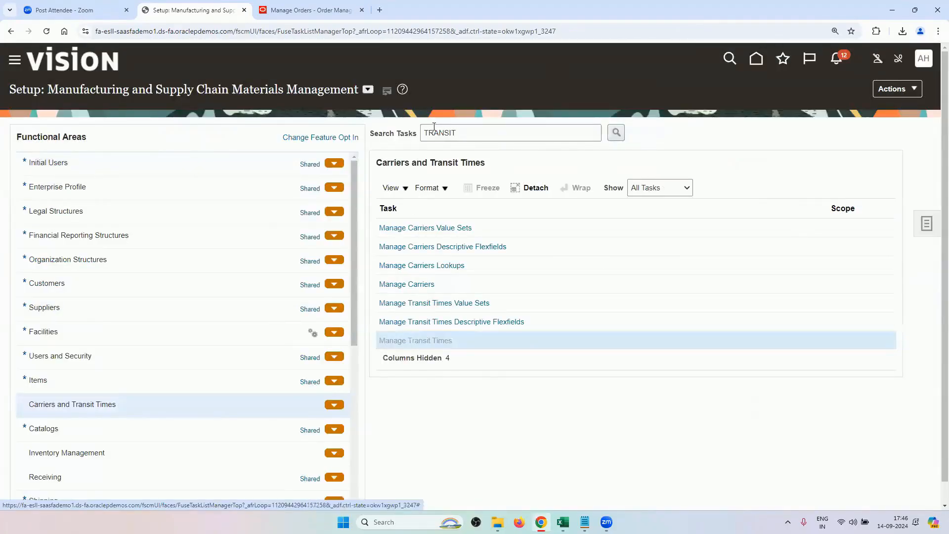
# - Search transit times from internal location RV_LOCATION1 and select the 3-day RV_CARRIER lane to RV2_CUSTOMER
pyautogui.click(169, 154)
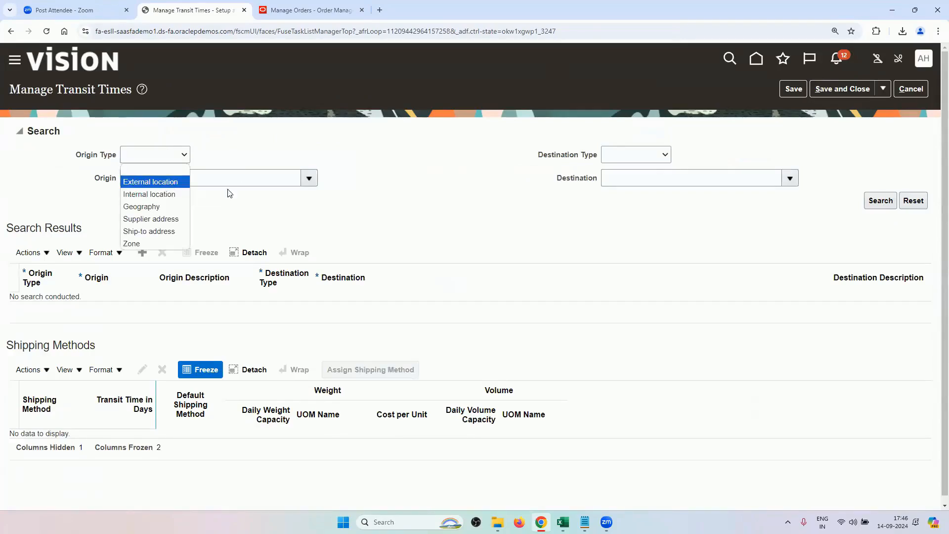
pyautogui.click(178, 195)
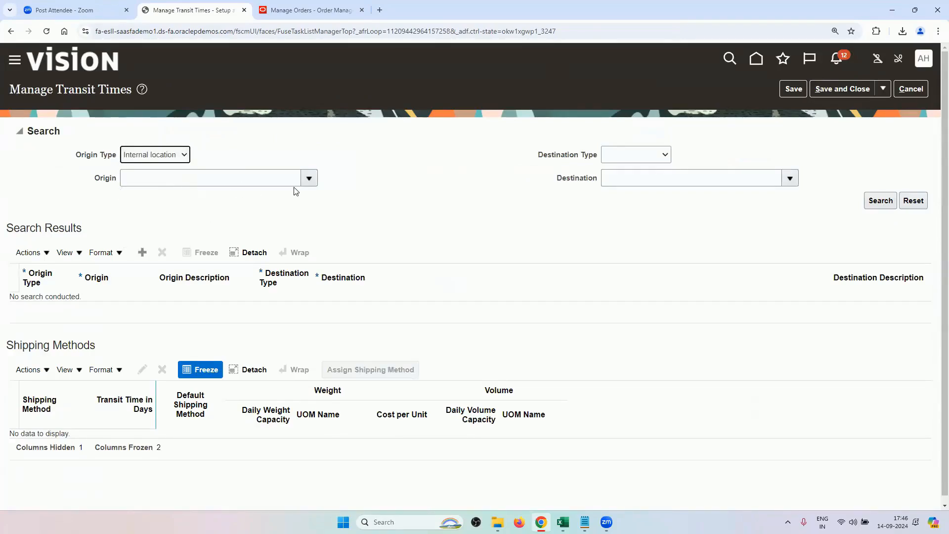
pyautogui.click(257, 185)
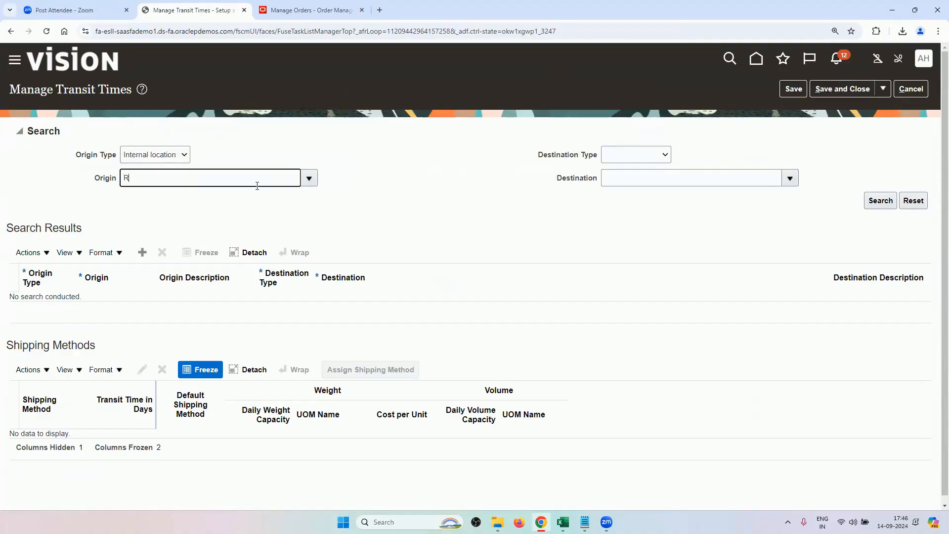
pyautogui.press('Tab')
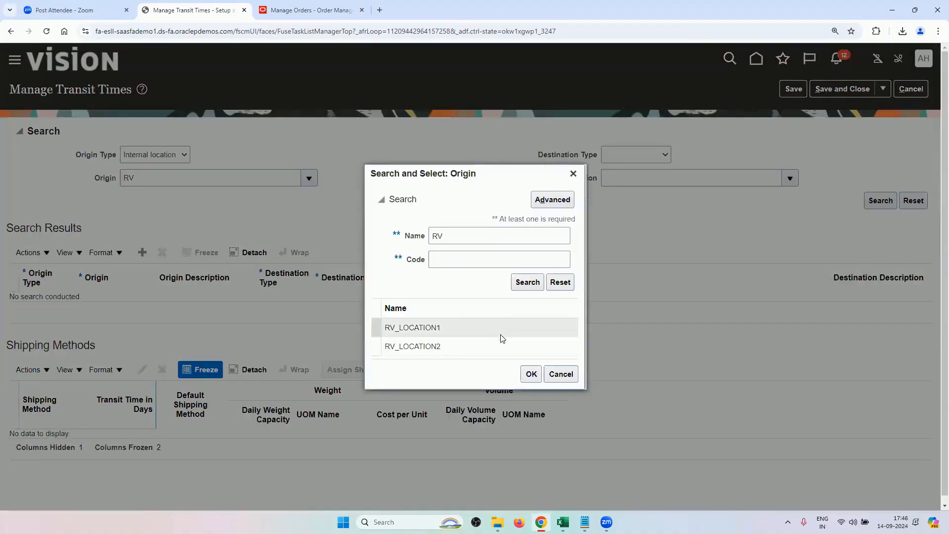
pyautogui.click(501, 334)
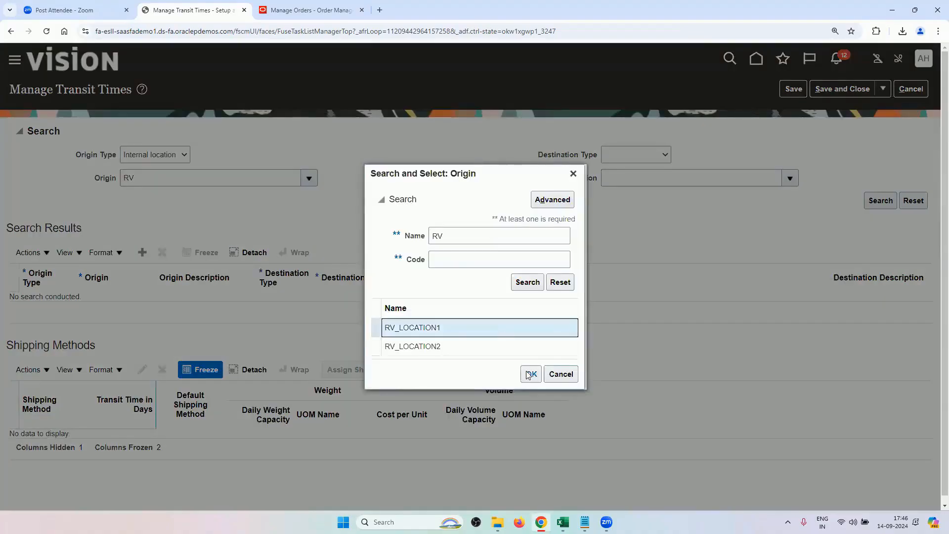
pyautogui.click(530, 374)
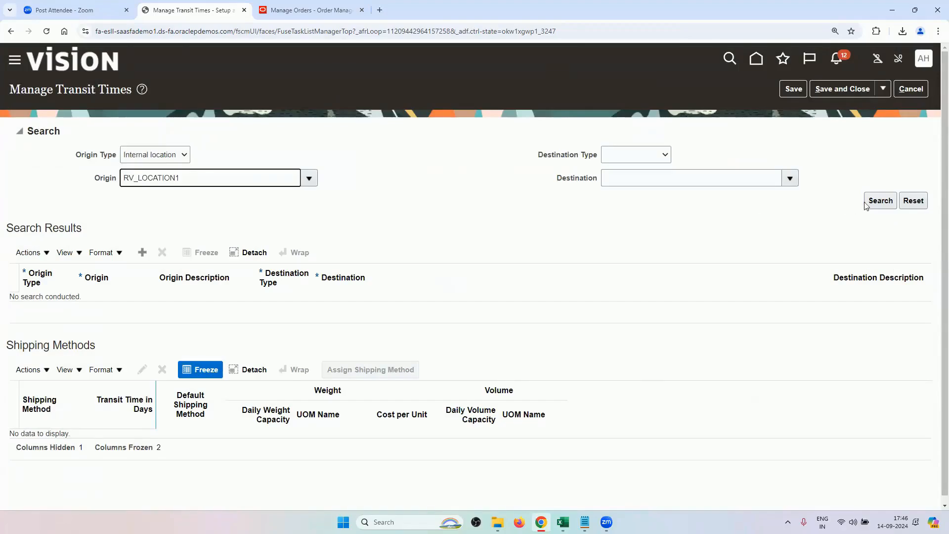
pyautogui.click(879, 201)
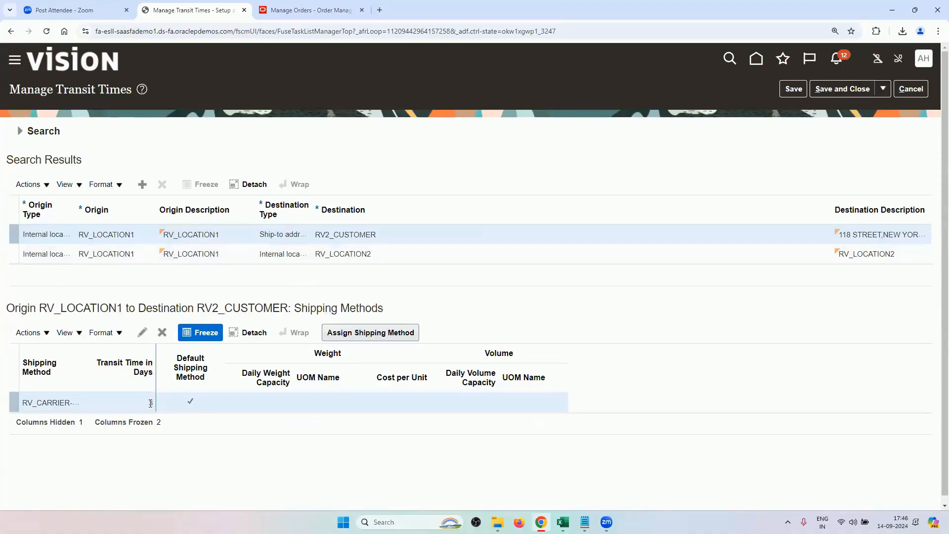
pyautogui.click(150, 404)
# - Compare the RV2_CUSTOMER transit time with the order line's fulfillment details across the two browser tabs
pyautogui.click(307, 11)
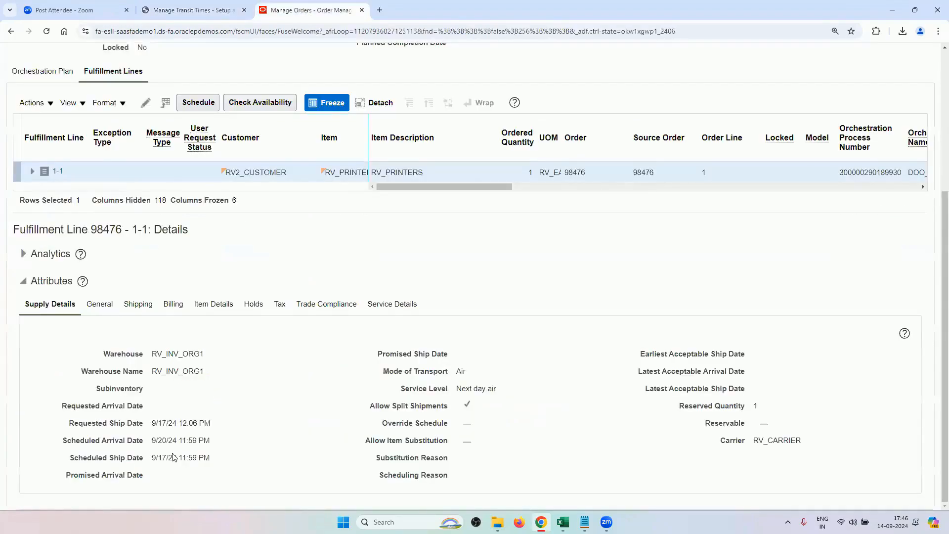
pyautogui.click(177, 15)
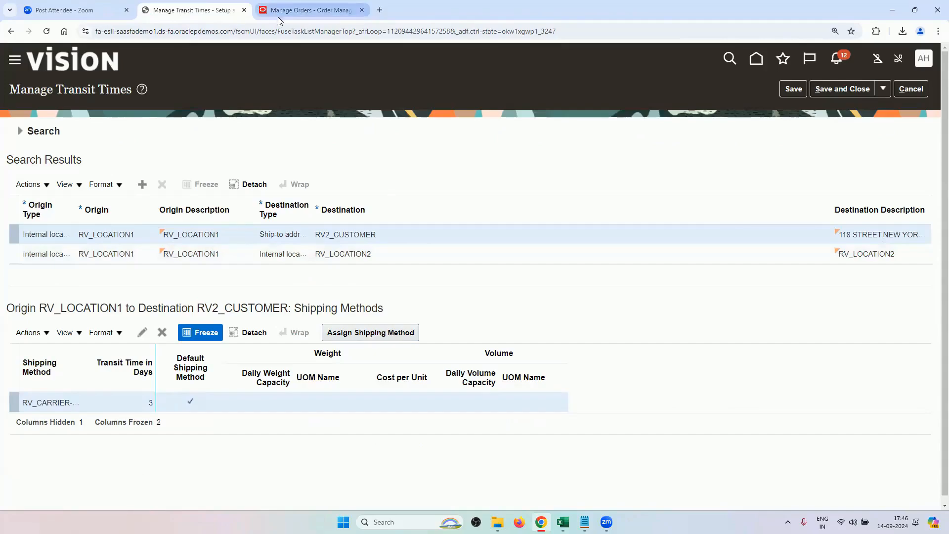
pyautogui.click(295, 18)
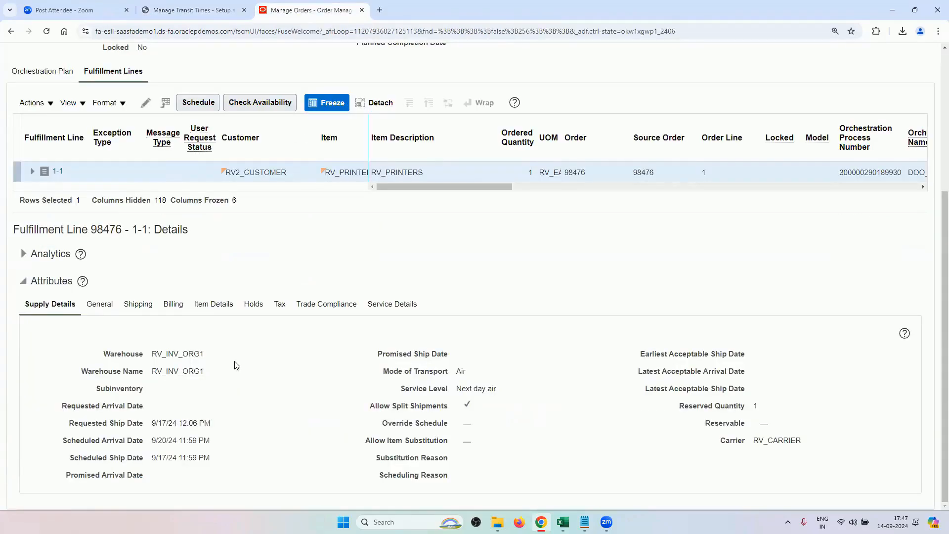
pyautogui.scroll(2, 235, 366)
pyautogui.scroll(-2, 206, 371)
pyautogui.moveTo(204, 355); pyautogui.dragTo(154, 355)
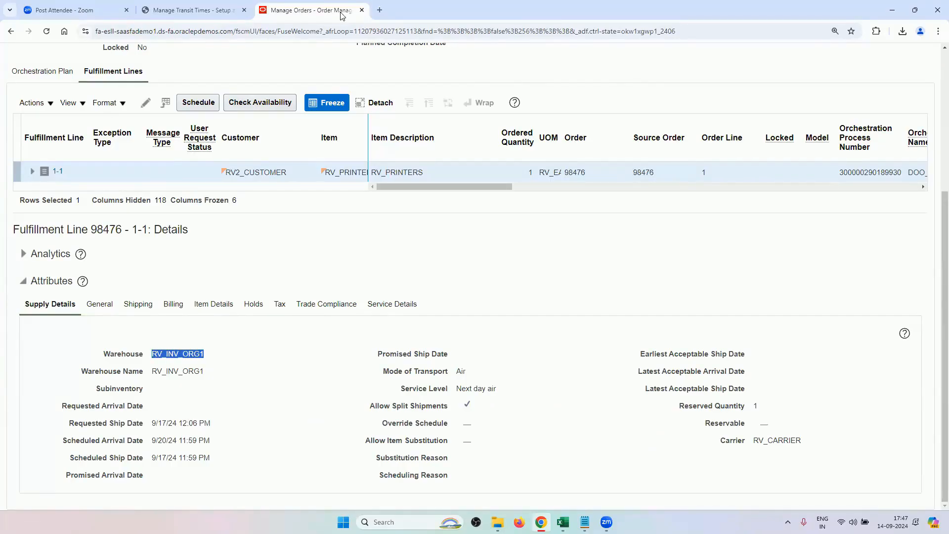
pyautogui.click(211, 359)
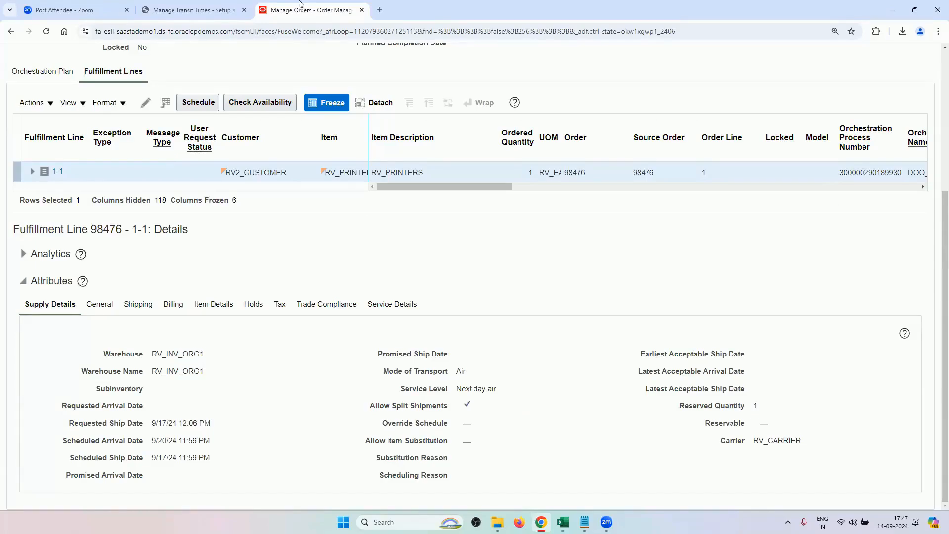
pyautogui.click(212, 9)
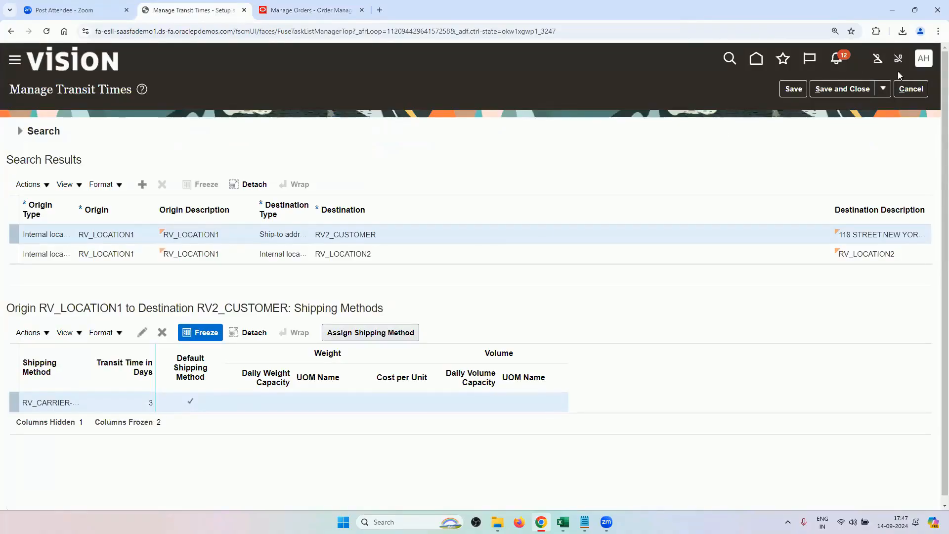
pyautogui.click(269, 7)
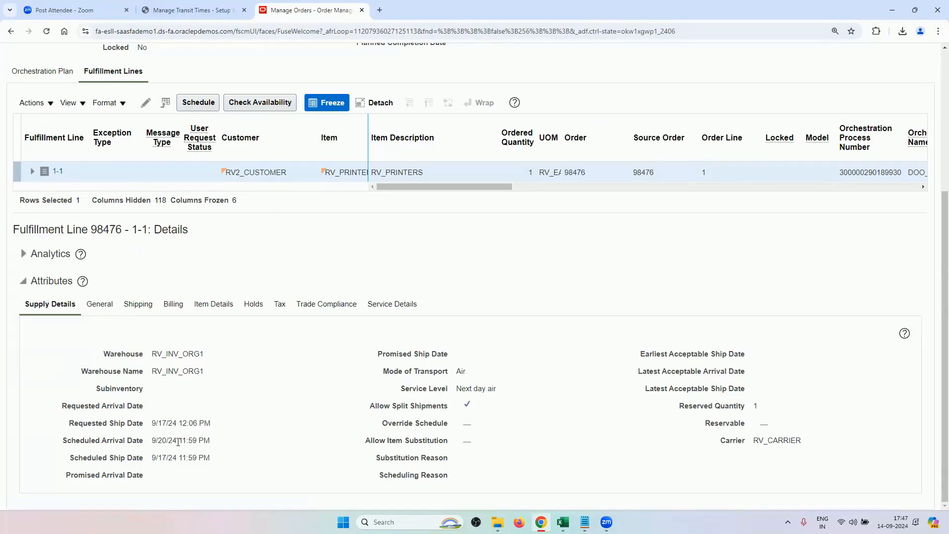
pyautogui.click(153, 13)
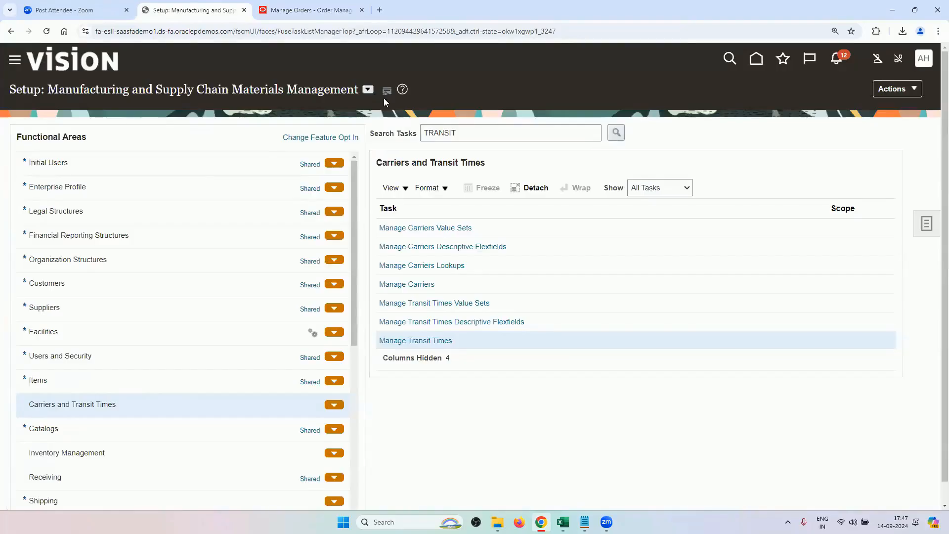
# - Search setup tasks for 'INVENTORY' and launch Manage Inventory Organizations under Facilities
pyautogui.doubleClick(452, 134)
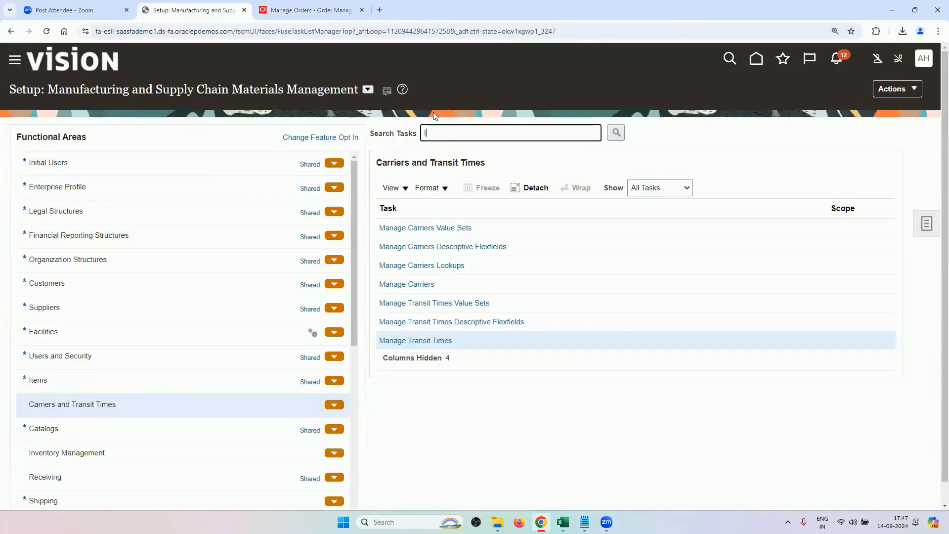
pyautogui.write('INVENTORY')
pyautogui.press('Return')
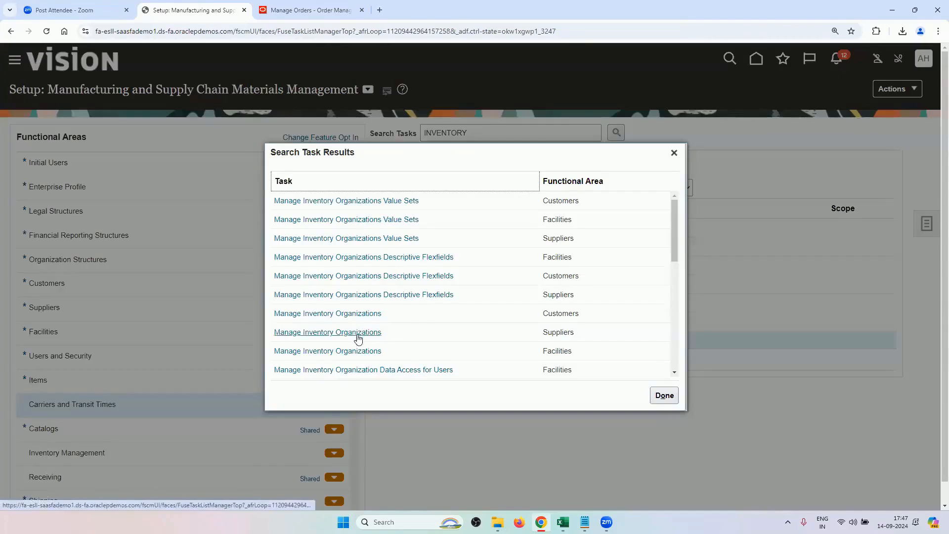
pyautogui.click(348, 351)
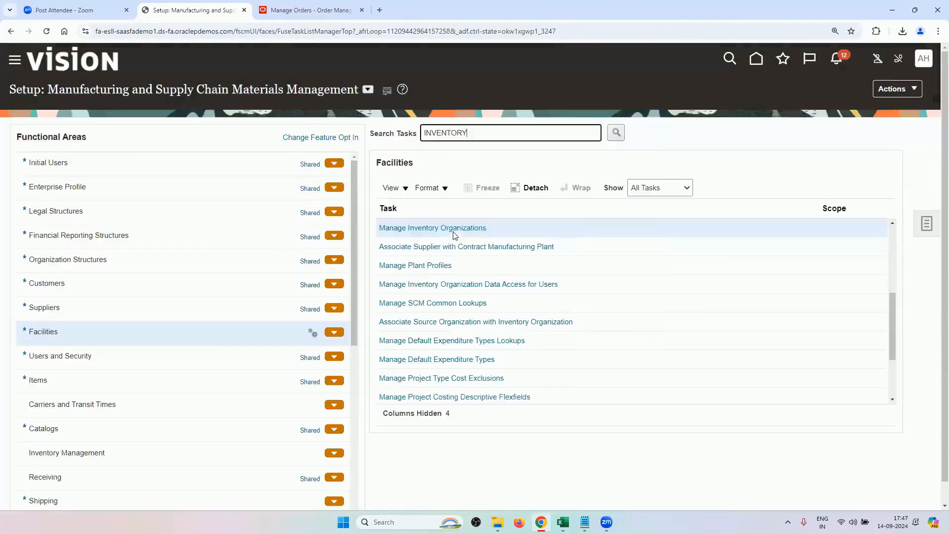
pyautogui.click(456, 232)
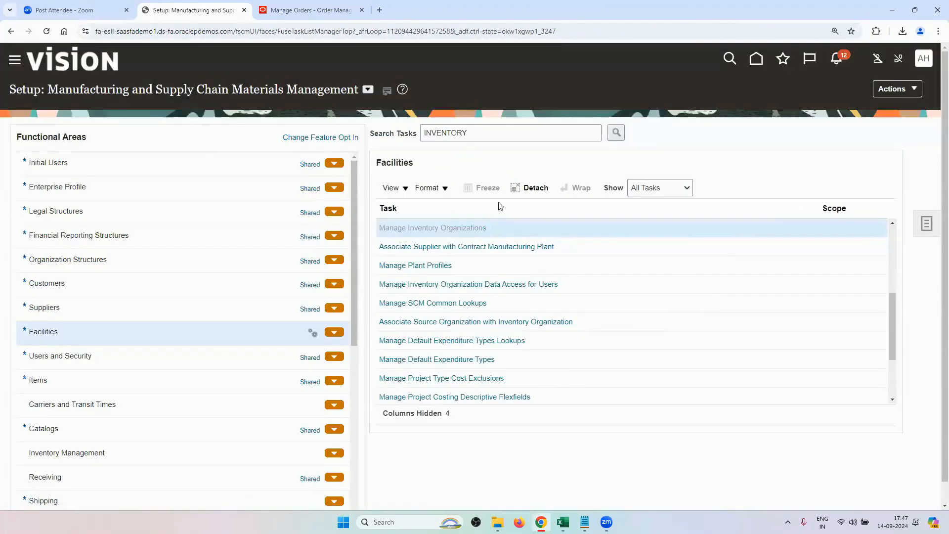
# - Pick RV_INV_ORG1 as the organization from the organization search dialog
pyautogui.click(202, 158)
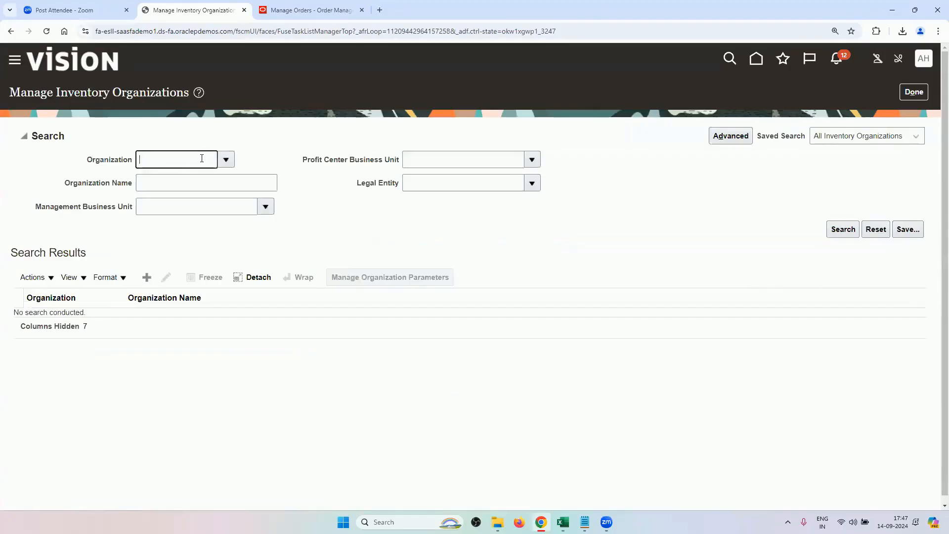
pyautogui.write('RV')
pyautogui.press('Tab')
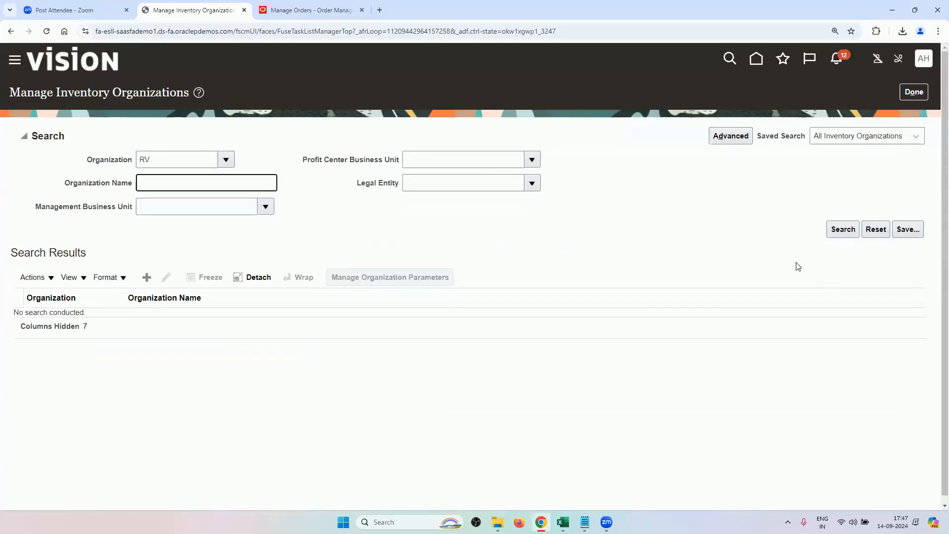
pyautogui.click(829, 230)
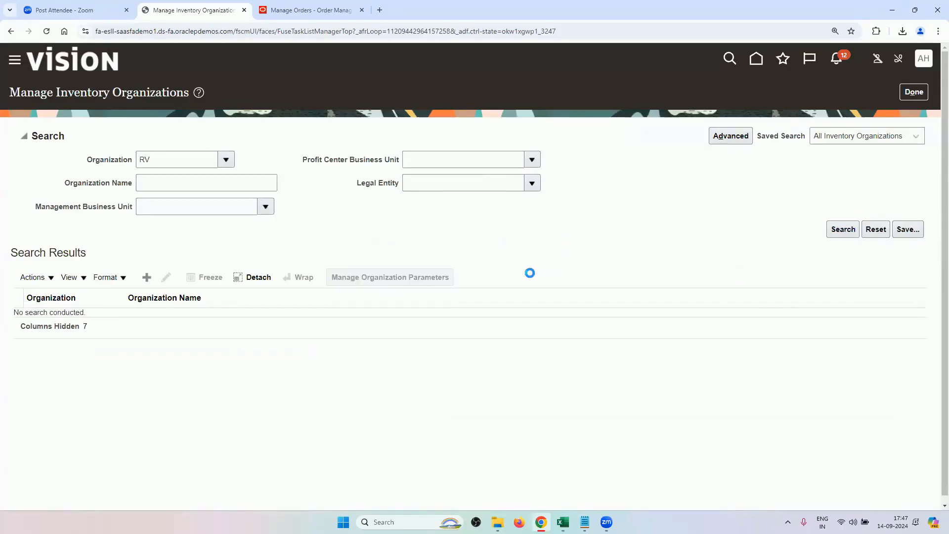
pyautogui.click(227, 161)
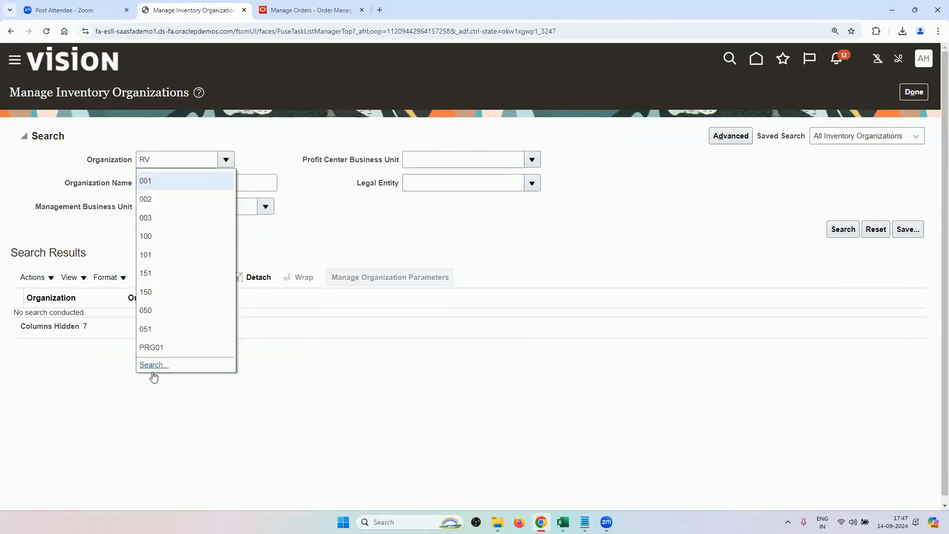
pyautogui.click(152, 368)
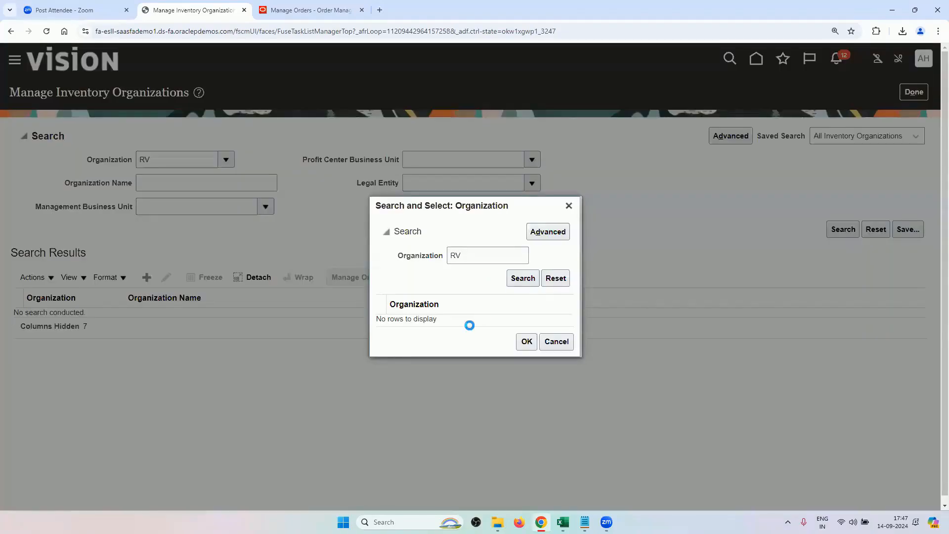
pyautogui.click(472, 313)
pyautogui.click(524, 361)
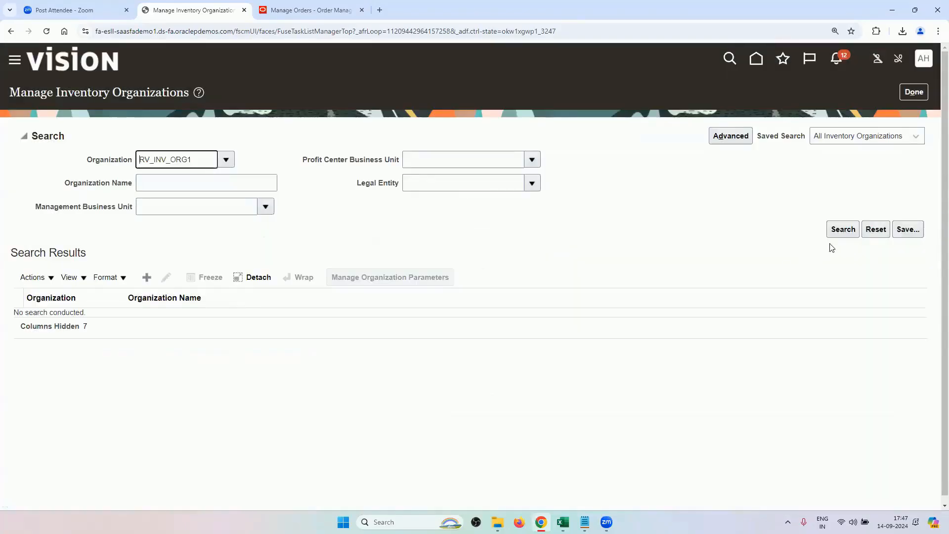
# - Search for RV_INV_ORG1, view its details, then leave without saving
pyautogui.moveTo(830, 244); pyautogui.dragTo(842, 231)
pyautogui.click(840, 231)
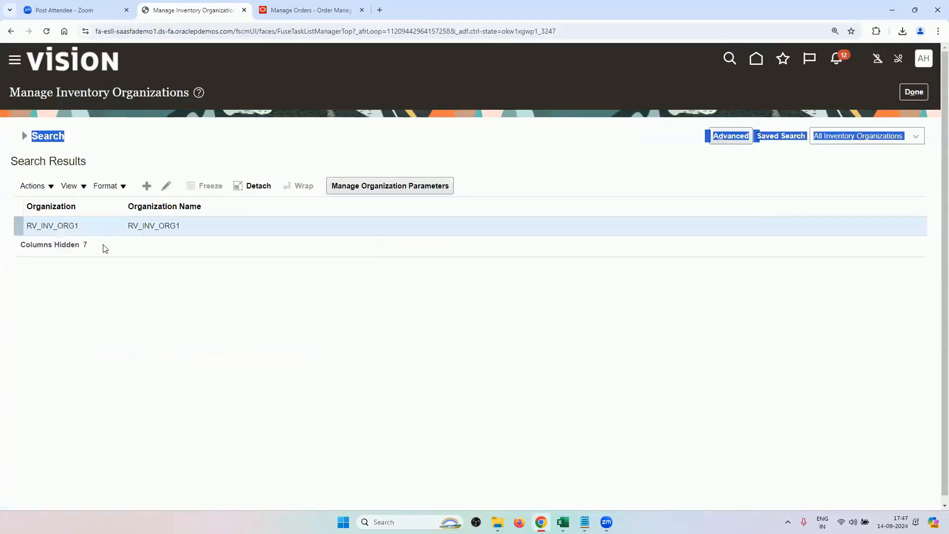
pyautogui.click(164, 191)
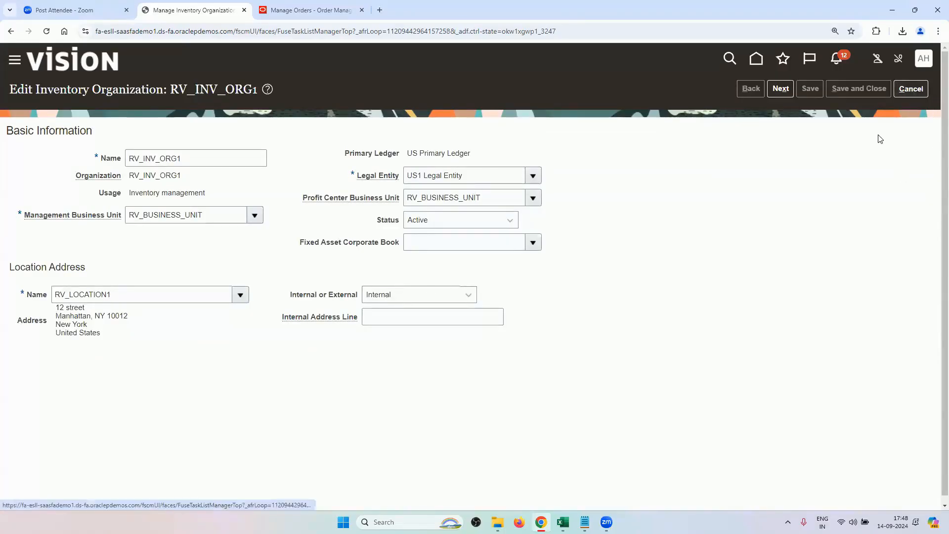
pyautogui.click(910, 90)
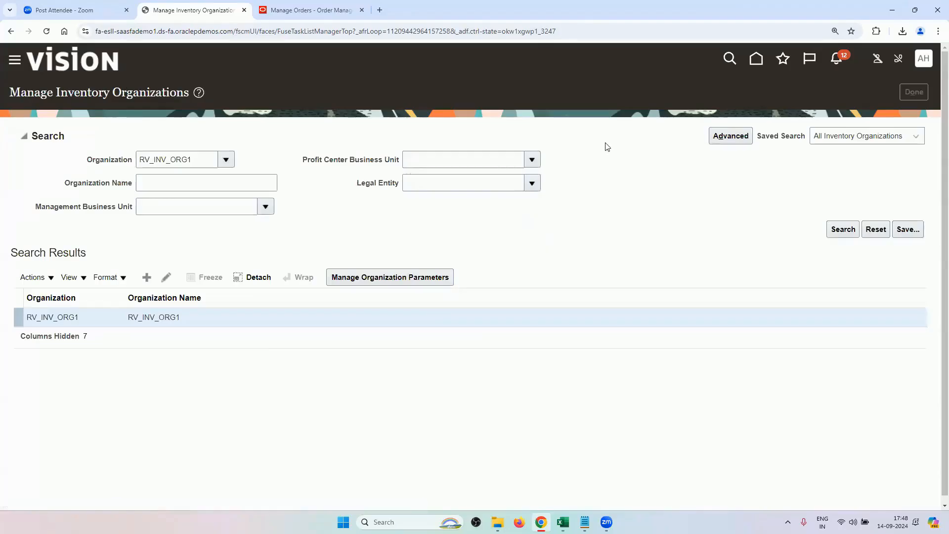
# - Clear the INVENTORY term from the task search
pyautogui.click(458, 138)
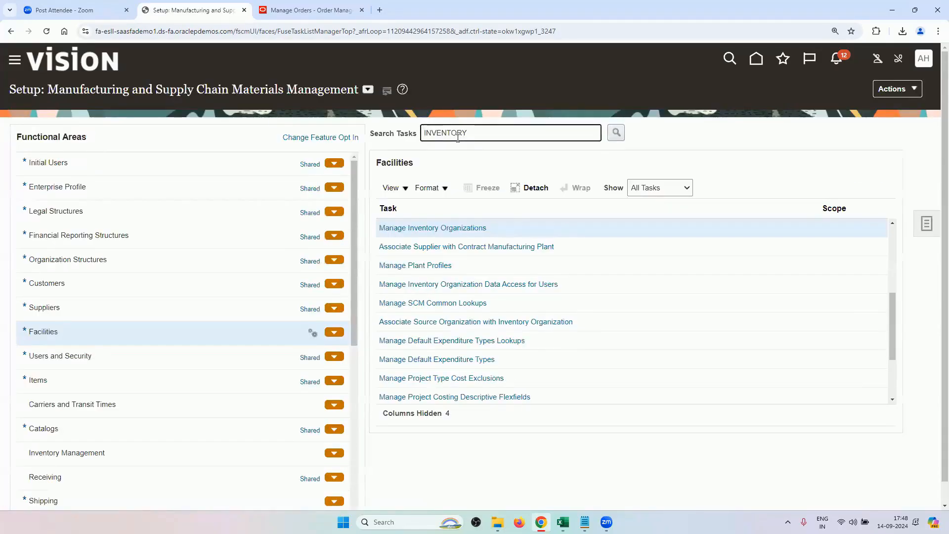
pyautogui.doubleClick(457, 138)
pyautogui.press('BackSpace')
# - Show order 98476's orchestration plan and select the Ship task, awaiting shipping
pyautogui.click(326, 7)
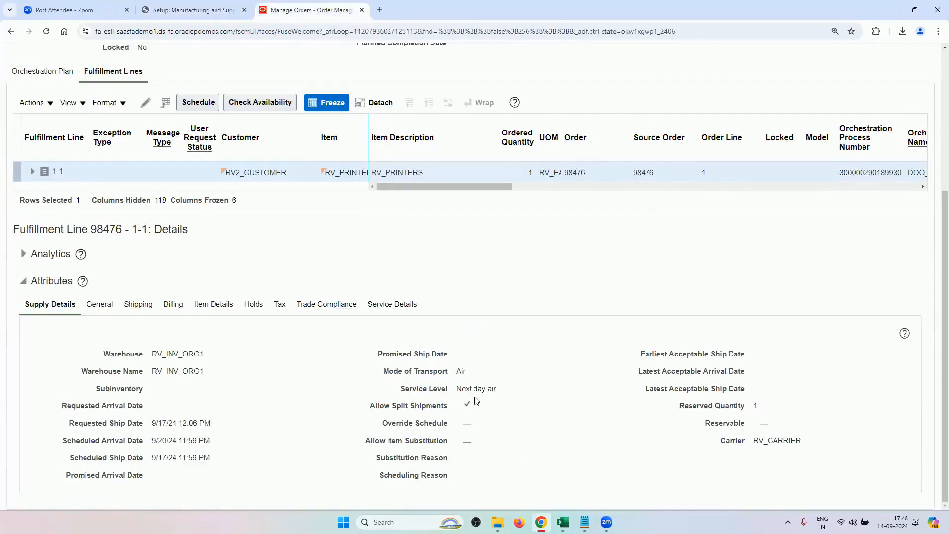
pyautogui.scroll(3, 395, 346)
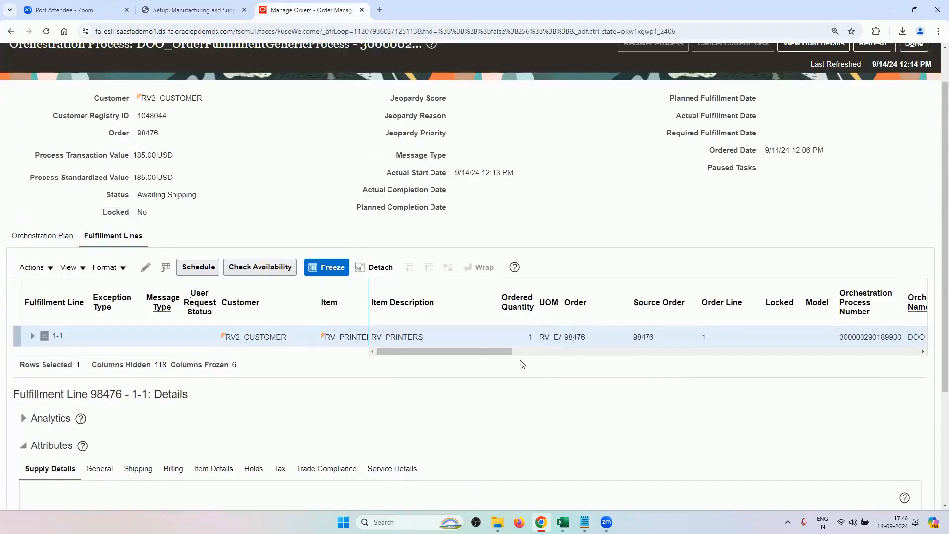
pyautogui.moveTo(495, 352); pyautogui.dragTo(573, 333)
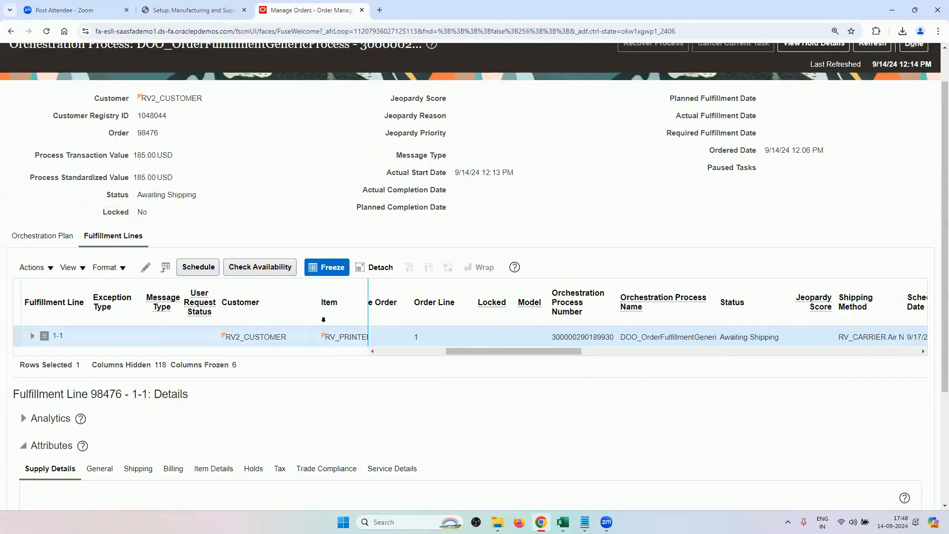
pyautogui.click(56, 241)
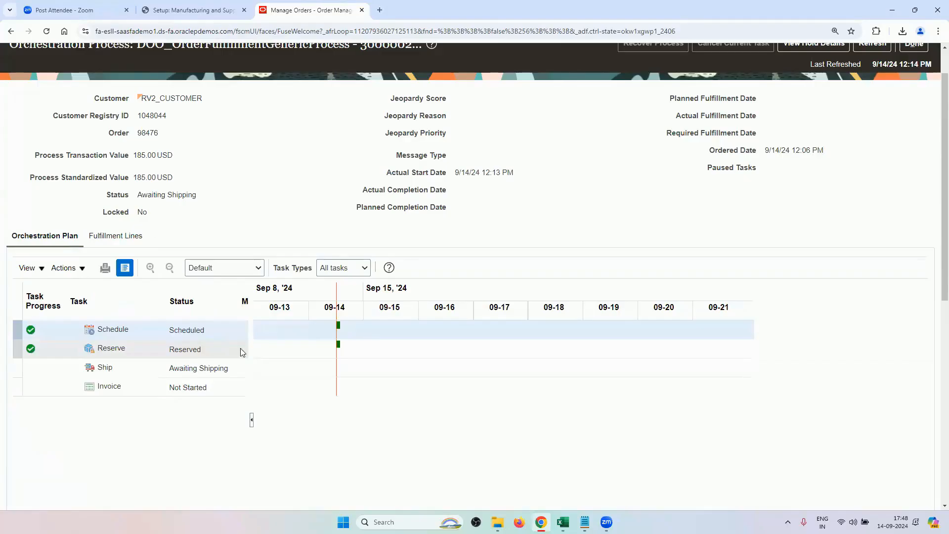
pyautogui.click(207, 368)
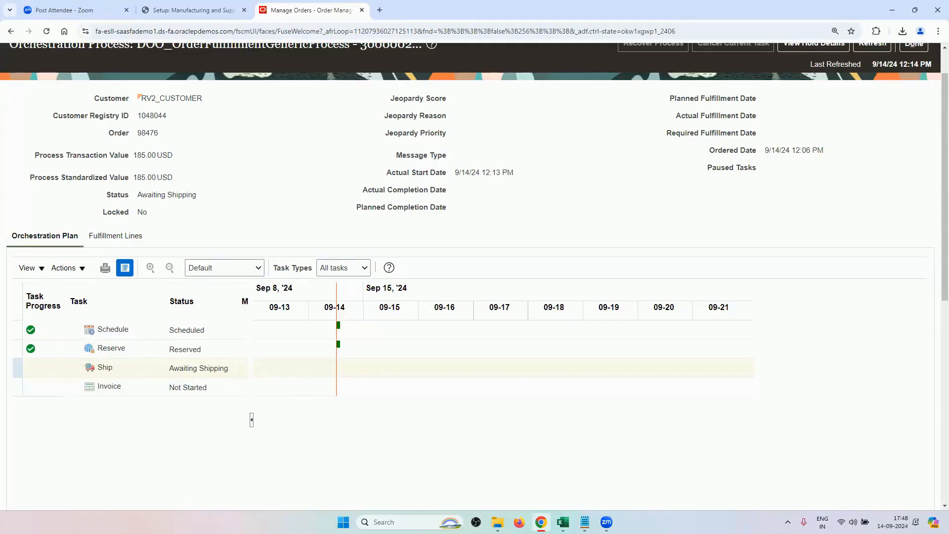
pyautogui.click(563, 522)
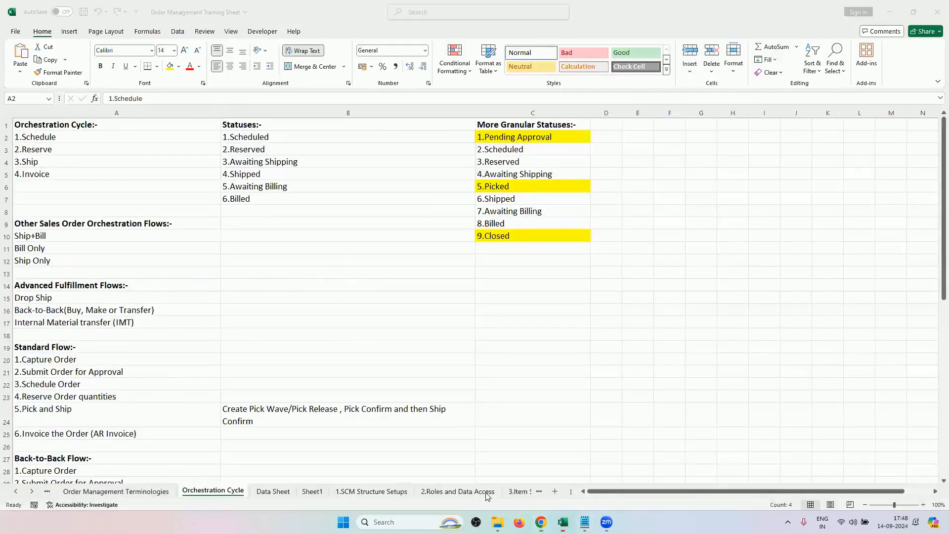
pyautogui.scroll(-3, 257, 358)
pyautogui.scroll(-2, 257, 359)
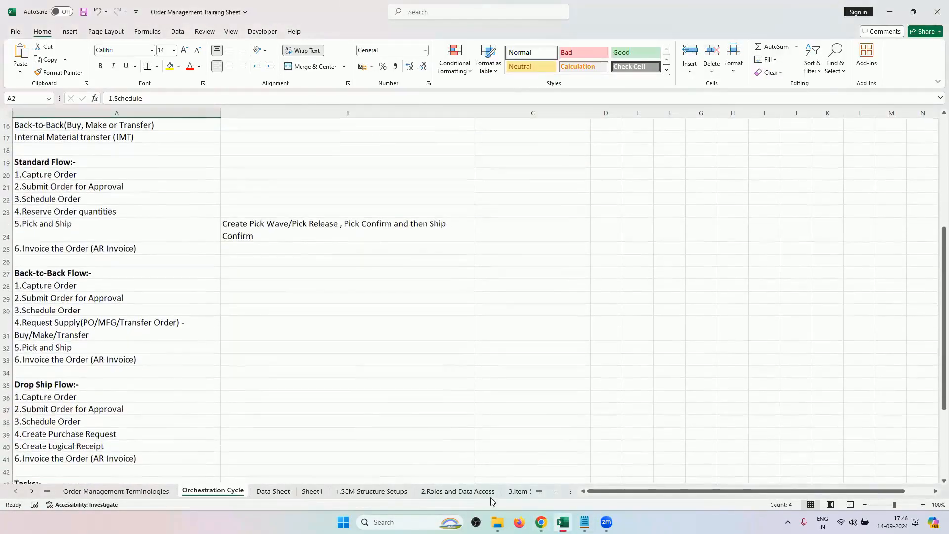
pyautogui.click(517, 492)
pyautogui.click(514, 492)
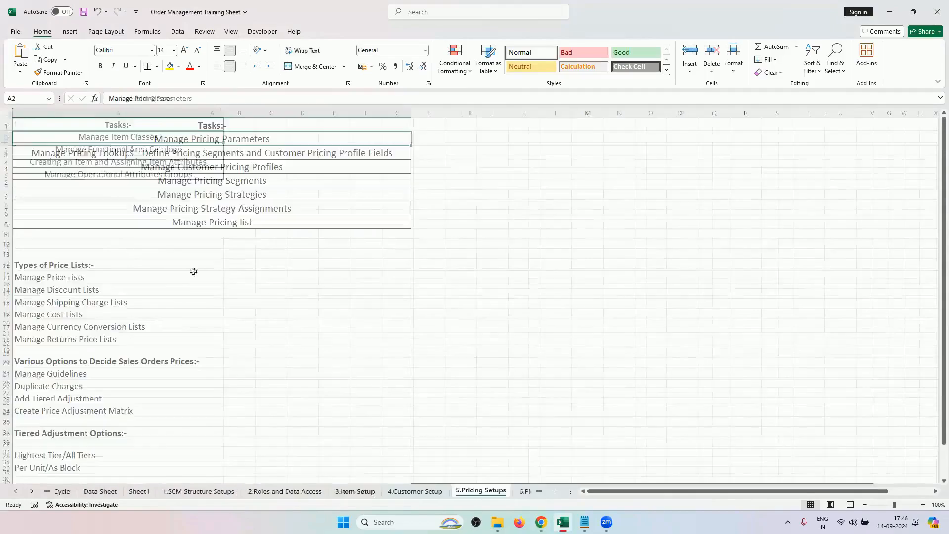
pyautogui.hotkey('ctrl', 'pagedown')
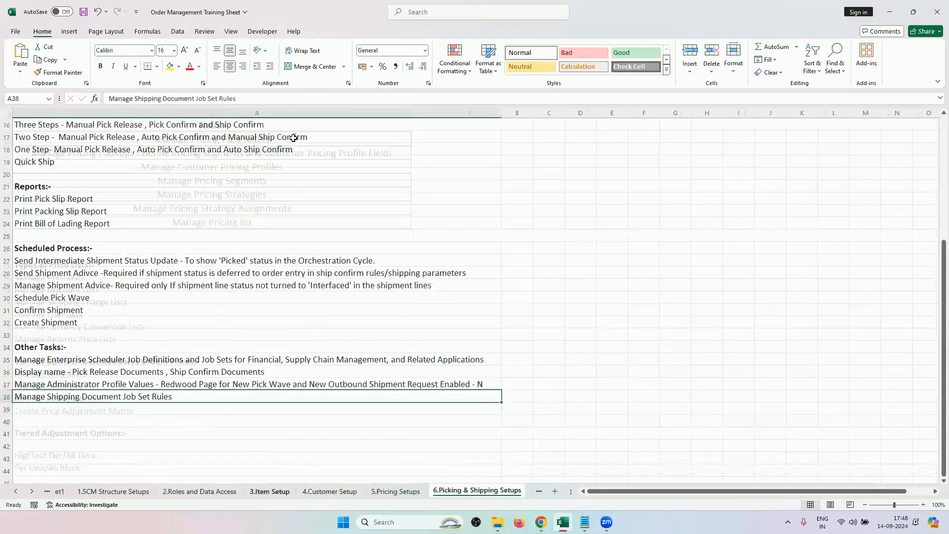
pyautogui.scroll(5, 294, 135)
pyautogui.moveTo(295, 136); pyautogui.dragTo(309, 274)
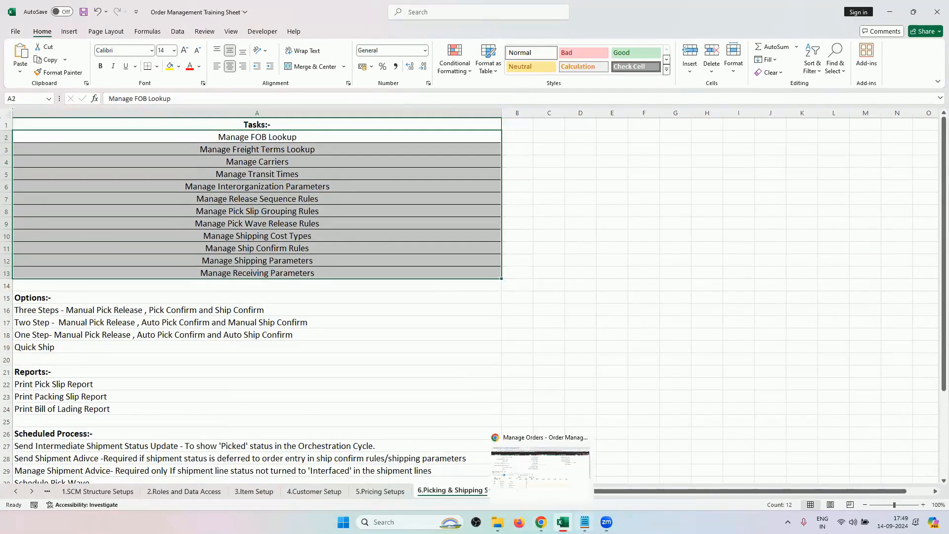
pyautogui.click(540, 522)
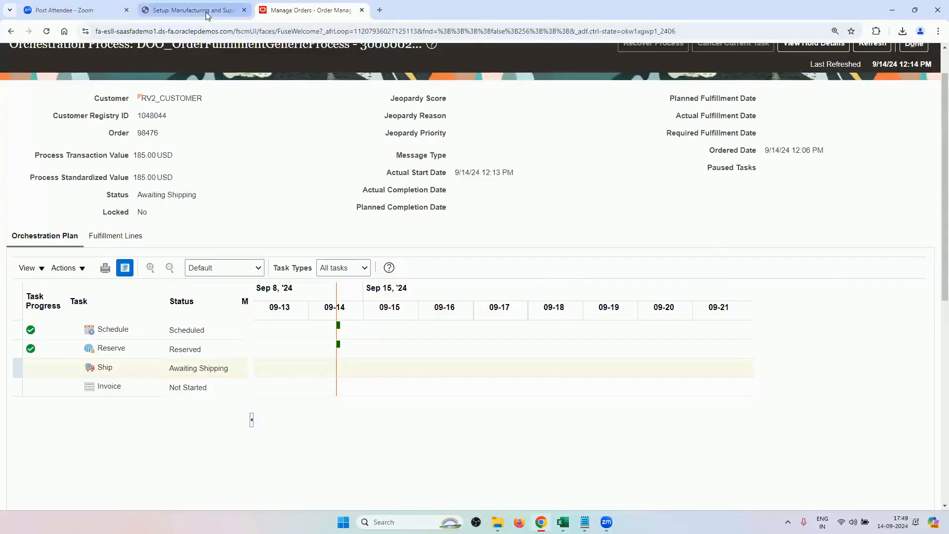
# - Move the setup tab after Manage Orders and open the Inventory Management app from home
pyautogui.click(206, 10)
pyautogui.moveTo(206, 11); pyautogui.dragTo(321, 11)
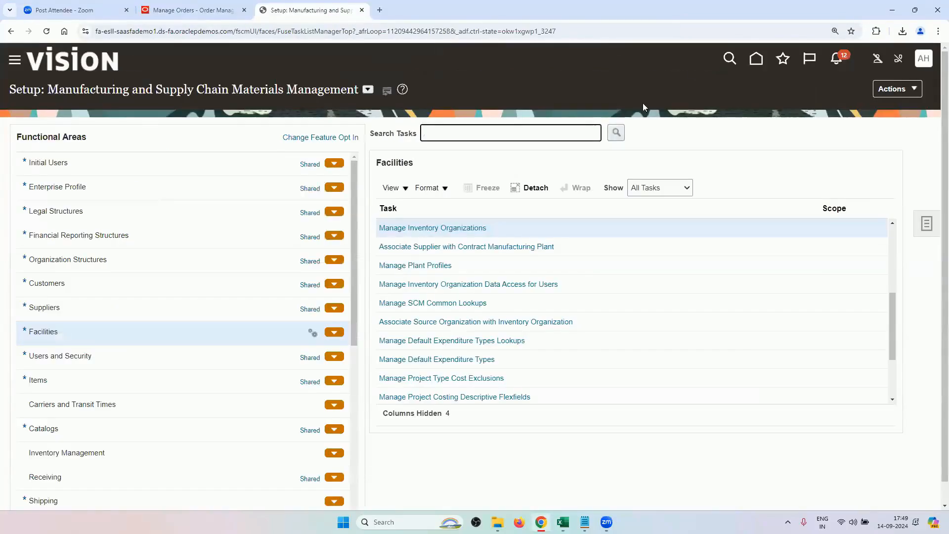
pyautogui.click(753, 60)
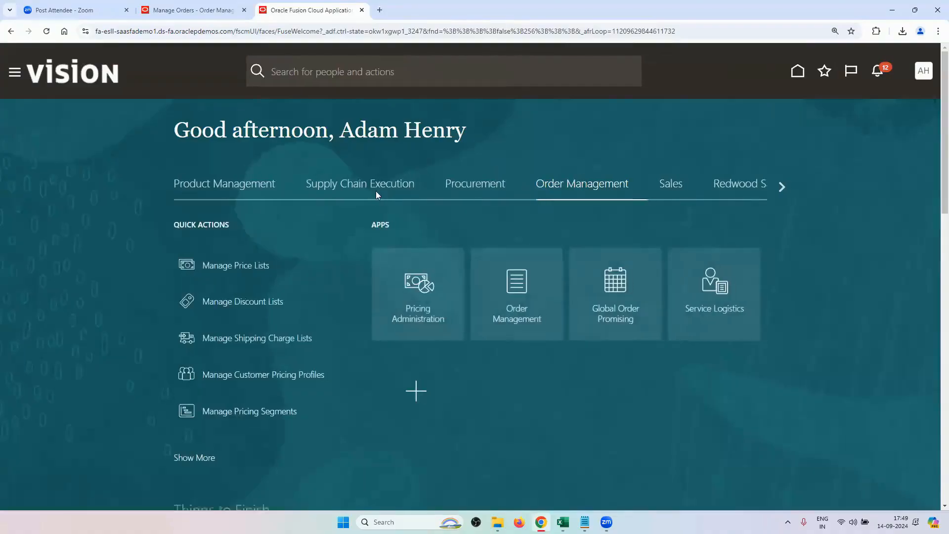
pyautogui.click(376, 190)
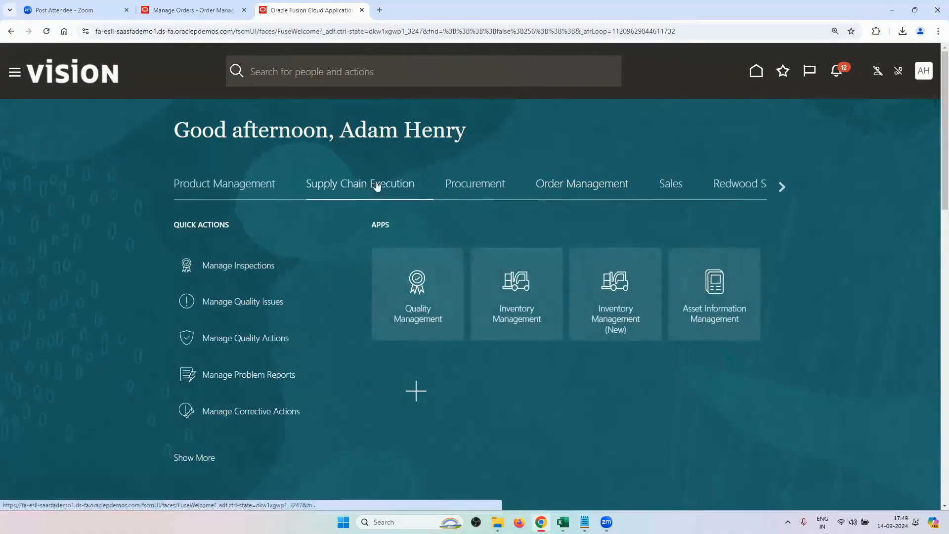
pyautogui.click(533, 288)
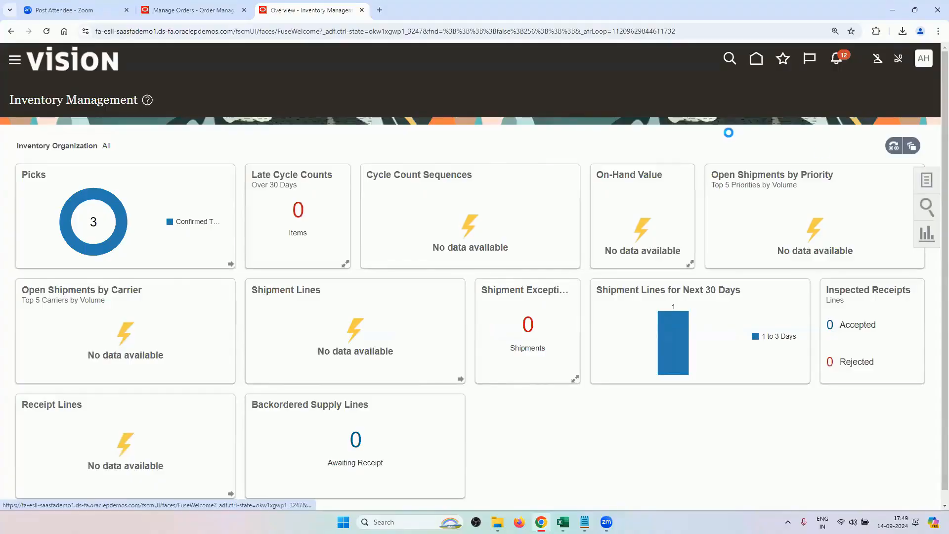
# - List the Picks tasks and start Create Pick Wave
pyautogui.click(869, 89)
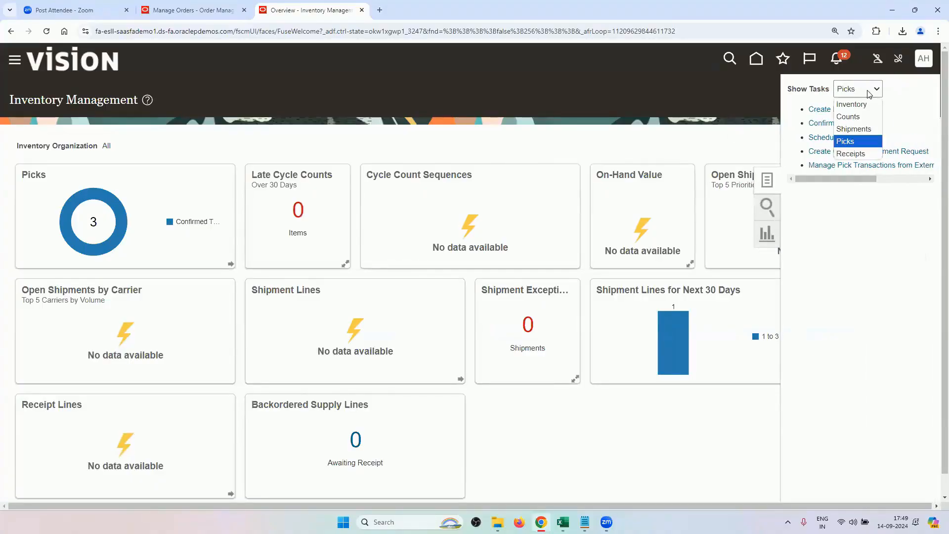
pyautogui.click(845, 141)
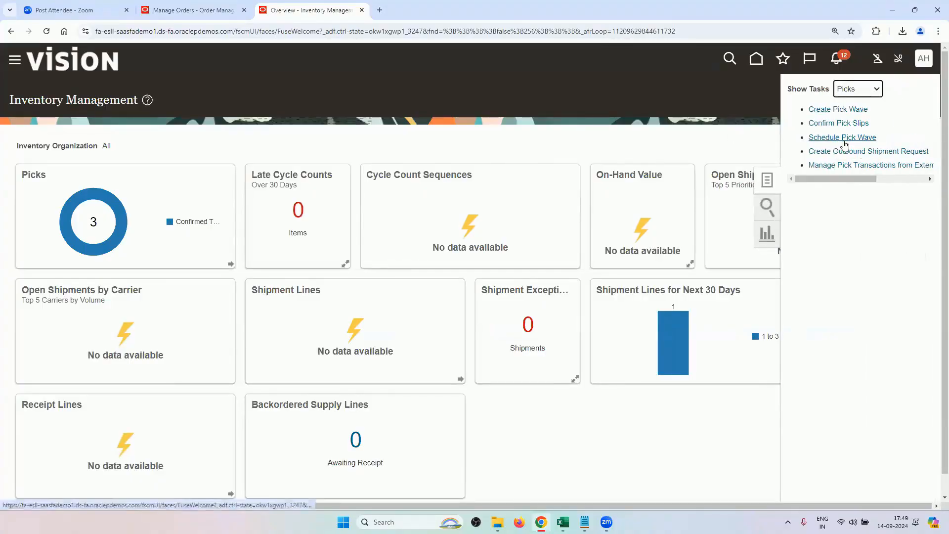
pyautogui.click(816, 110)
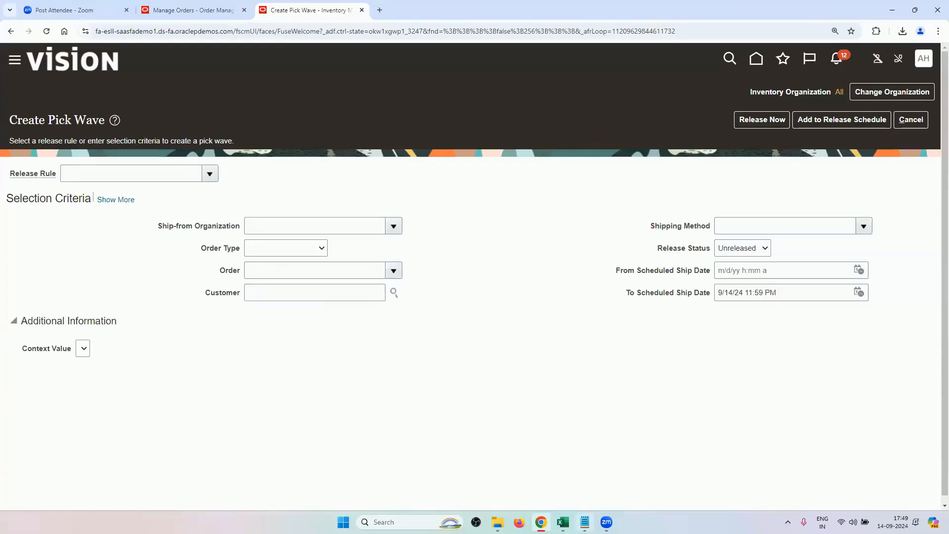
# - Look up the pick wave release rule names in B28 of the spreadsheet's Data Sheet
pyautogui.click(562, 521)
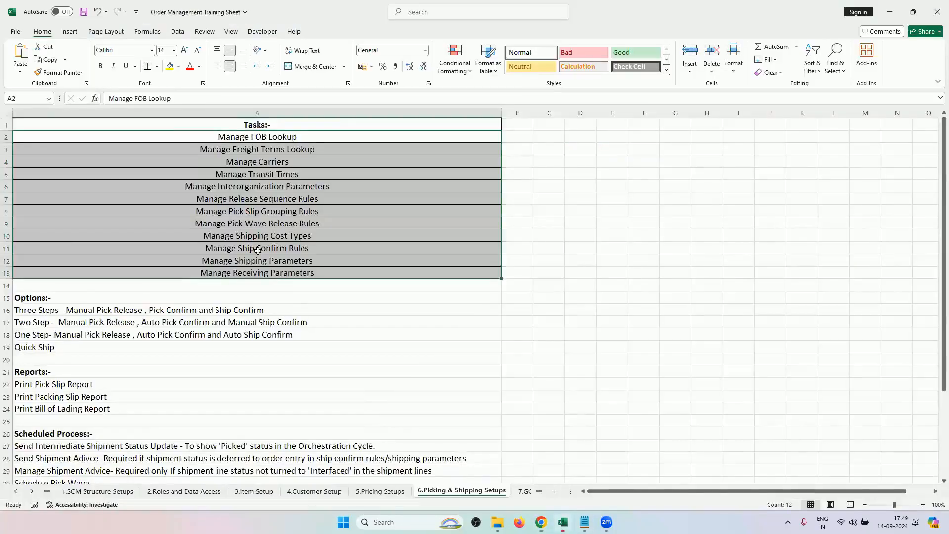
pyautogui.click(265, 223)
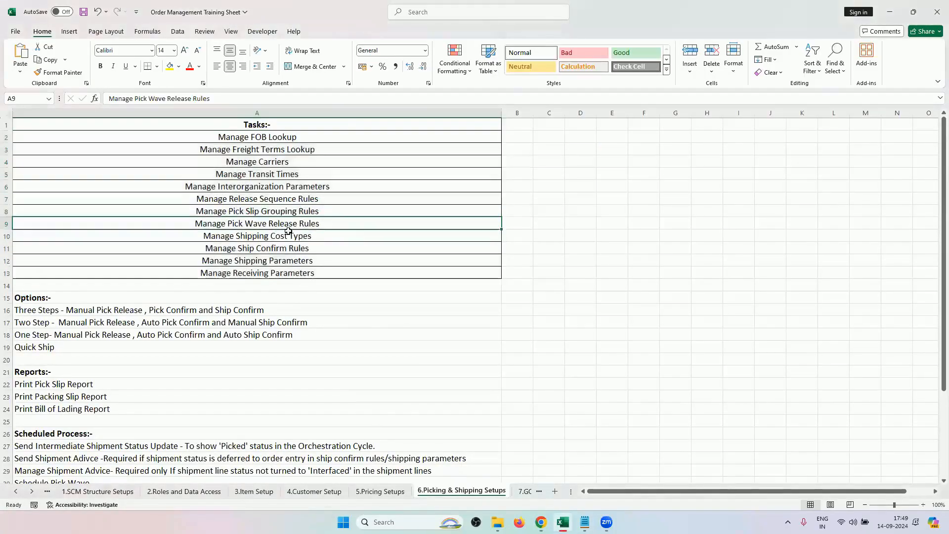
pyautogui.click(16, 492)
pyautogui.click(16, 491)
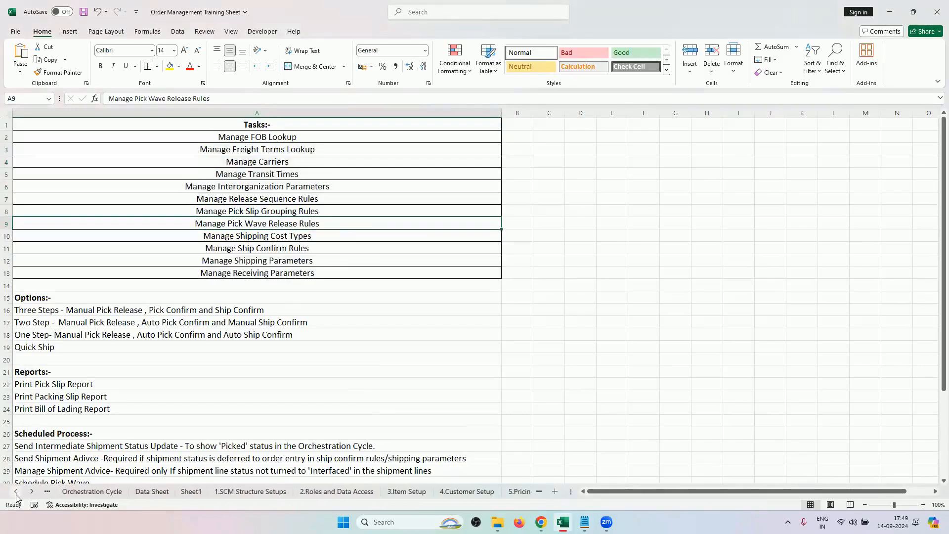
pyautogui.click(155, 493)
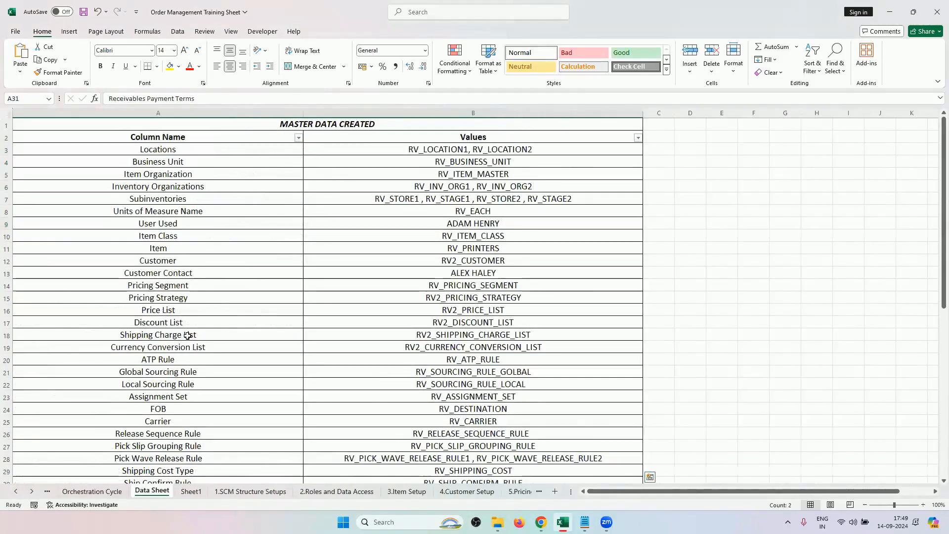
pyautogui.scroll(-3, 188, 335)
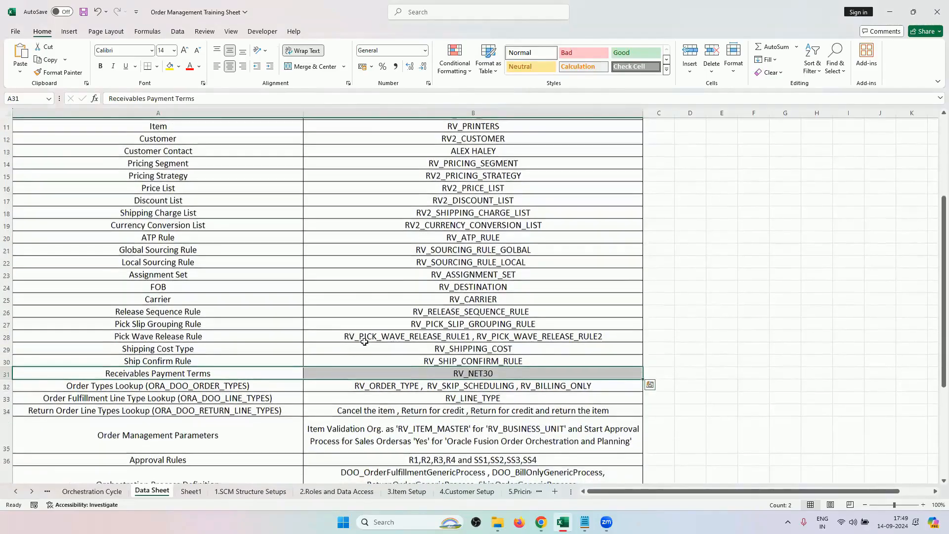
pyautogui.press('Up')
pyautogui.press('Up')
pyautogui.press('Up')
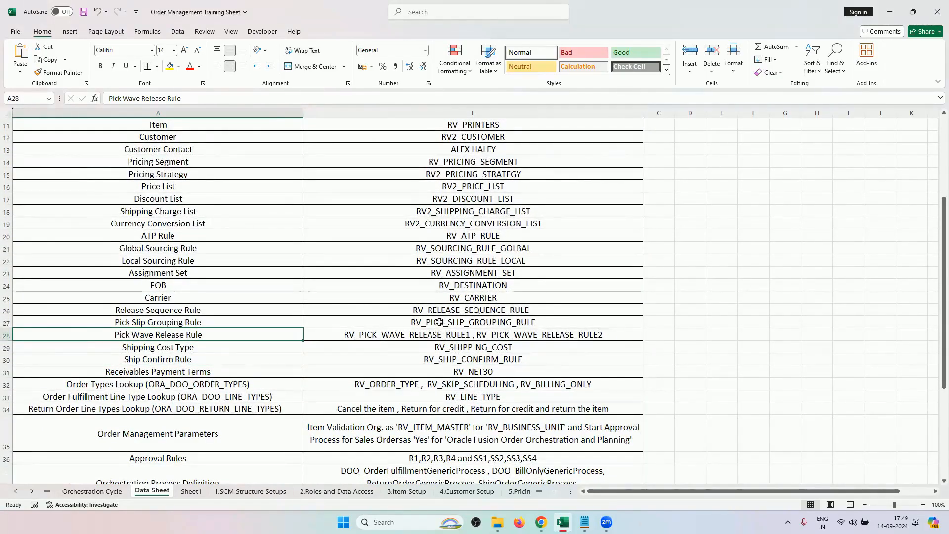
pyautogui.press('Right')
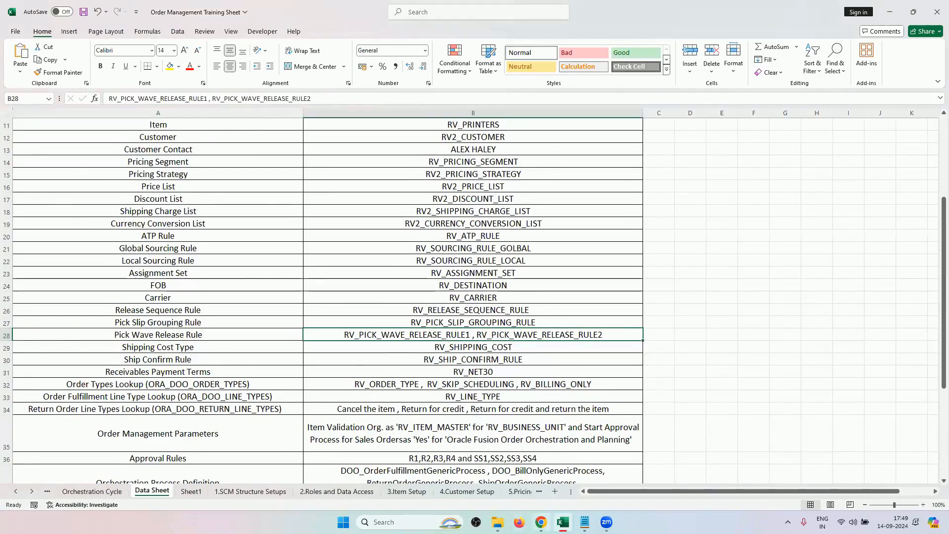
pyautogui.hotkey('alt', 'Tab')
pyautogui.click(150, 171)
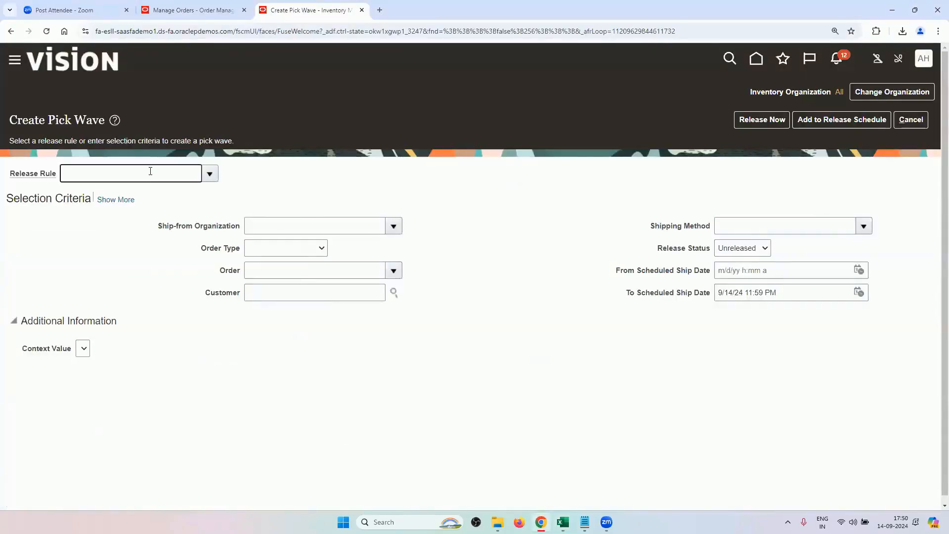
# - Set the pick wave's release rule to RV_PICK_WAVE_RELEASE_RULE1, then return to the order page
pyautogui.press('Tab')
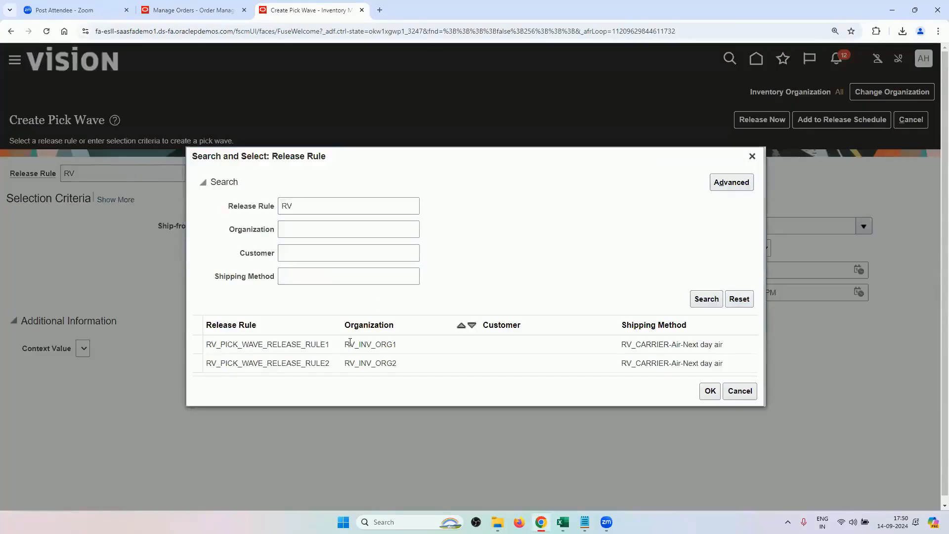
pyautogui.click(344, 352)
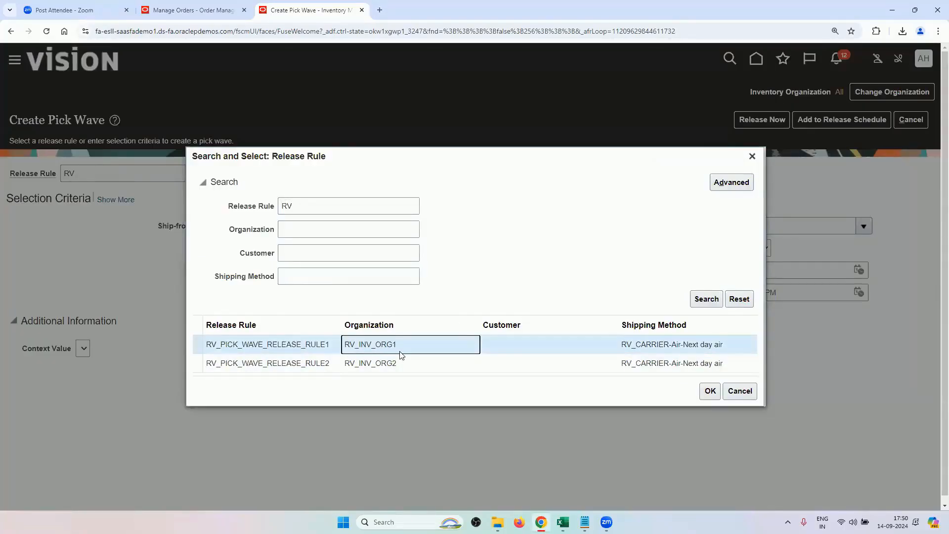
pyautogui.click(710, 390)
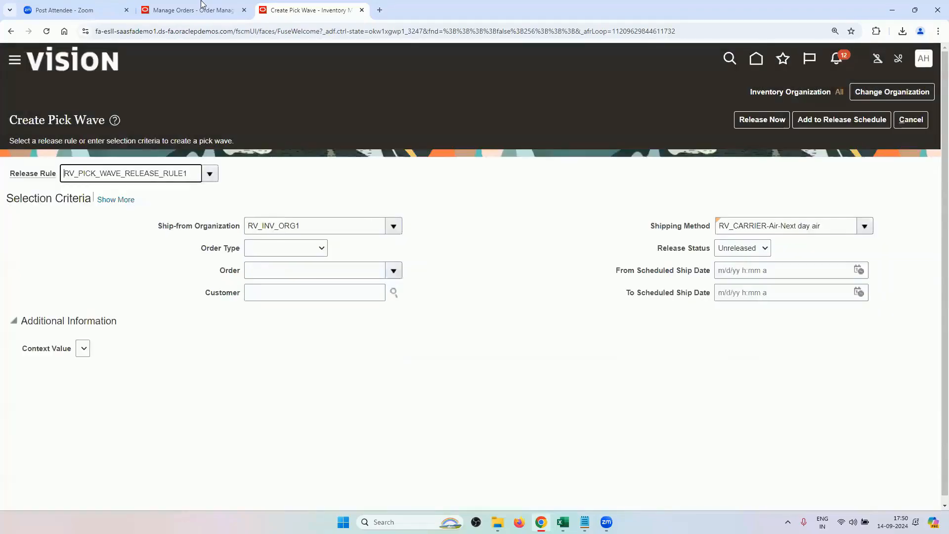
pyautogui.click(203, 7)
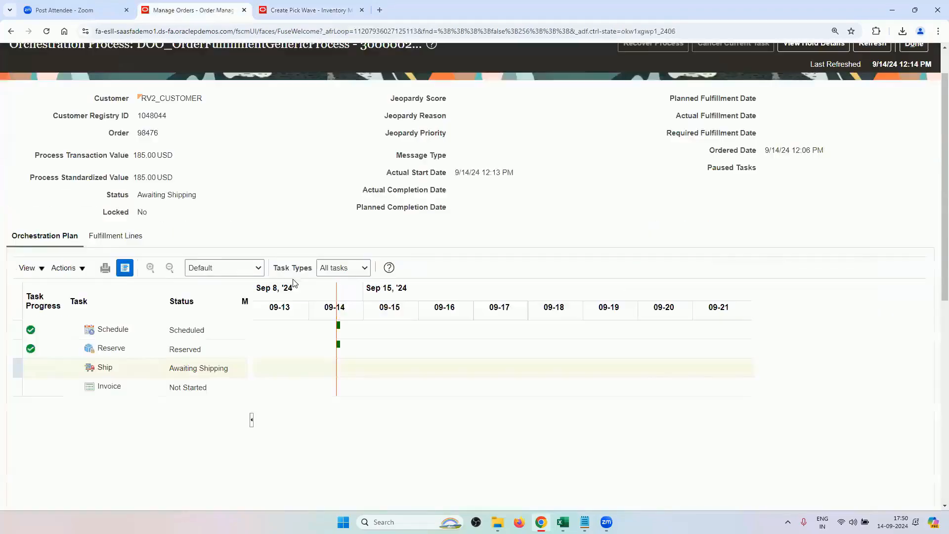
# - Check the fulfillment line's warehouse and carrier in Supply Details for order 98476
pyautogui.click(140, 236)
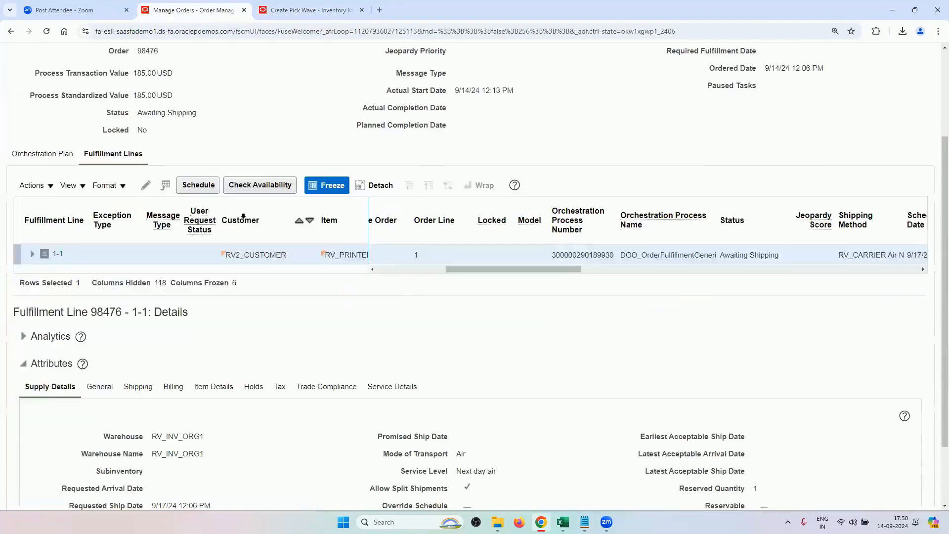
pyautogui.scroll(-2, 211, 358)
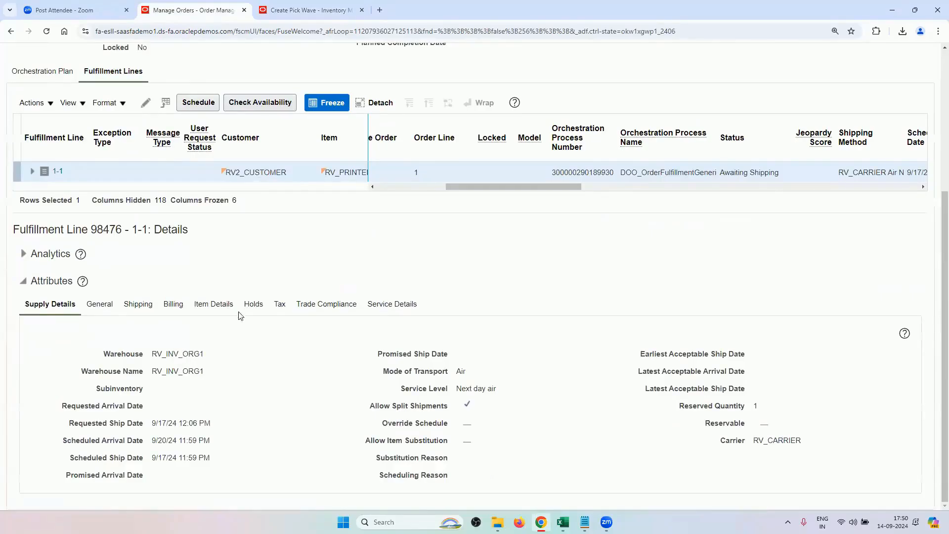
pyautogui.scroll(2, 152, 247)
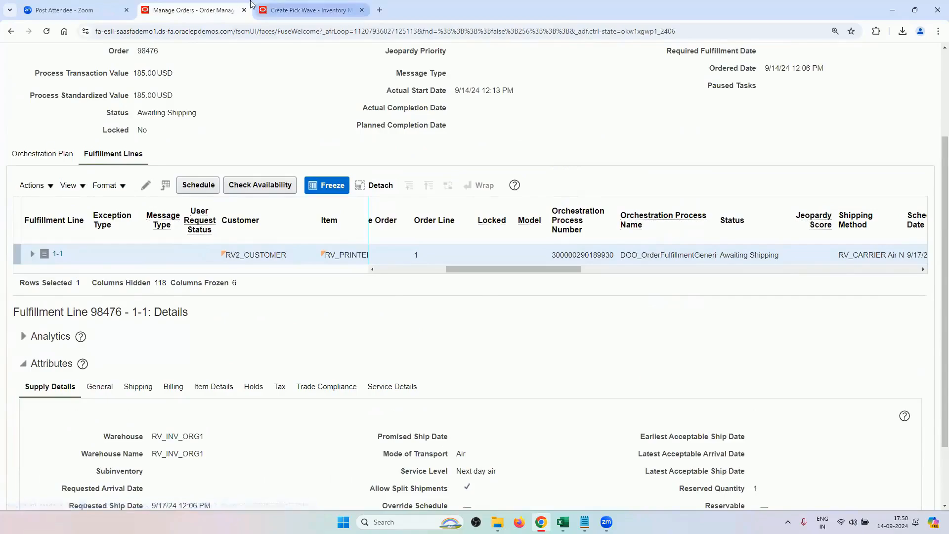
pyautogui.click(294, 7)
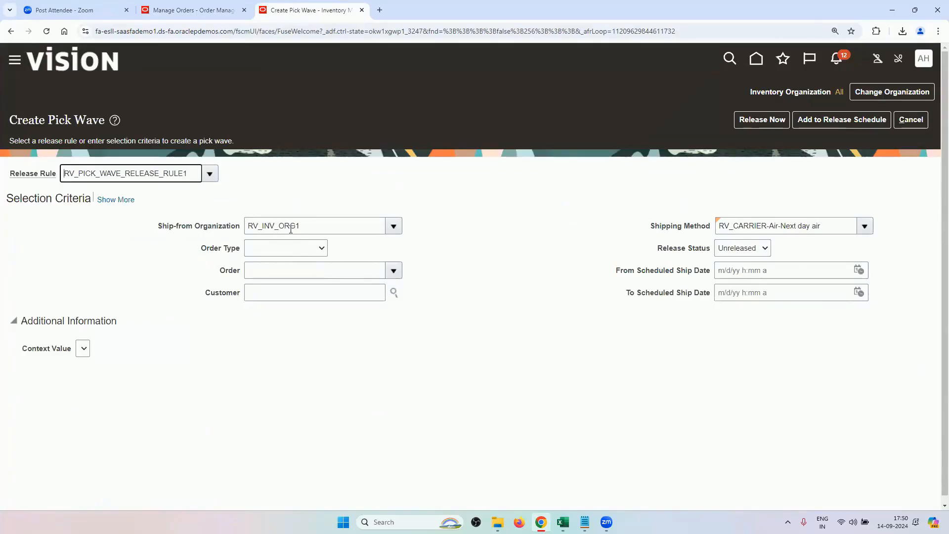
# - Set Order Type to Sales order and copy order number 98476 from the order page
pyautogui.click(281, 253)
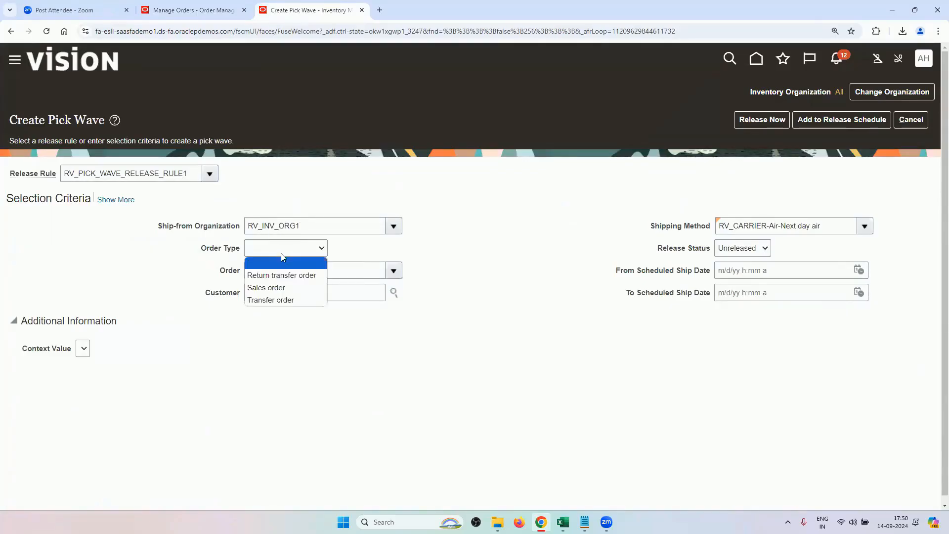
pyautogui.click(291, 289)
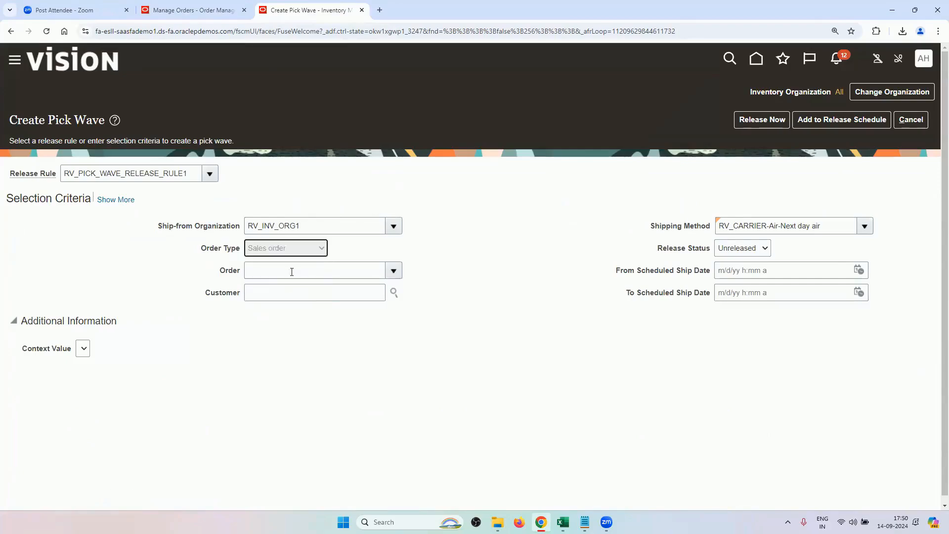
pyautogui.click(202, 10)
pyautogui.scroll(3, 218, 152)
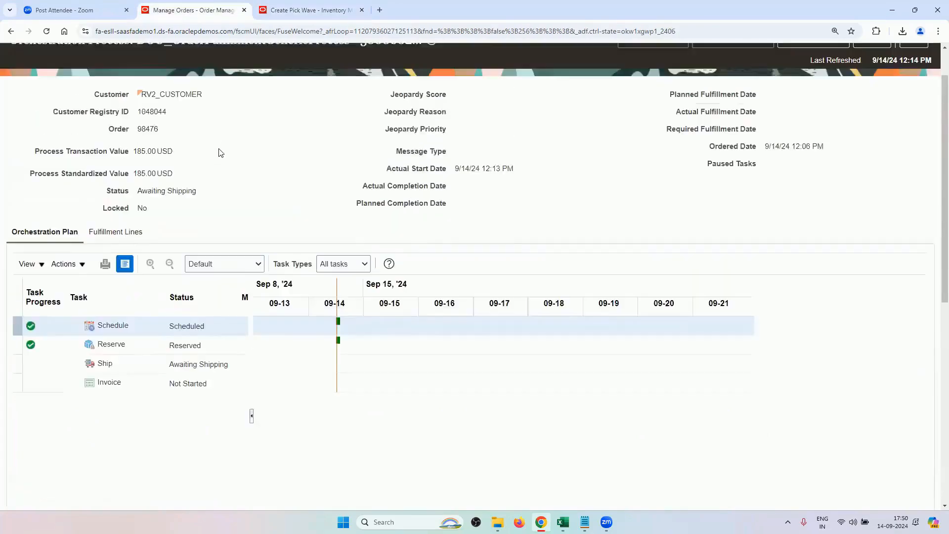
pyautogui.doubleClick(155, 179)
pyautogui.rightClick(151, 184)
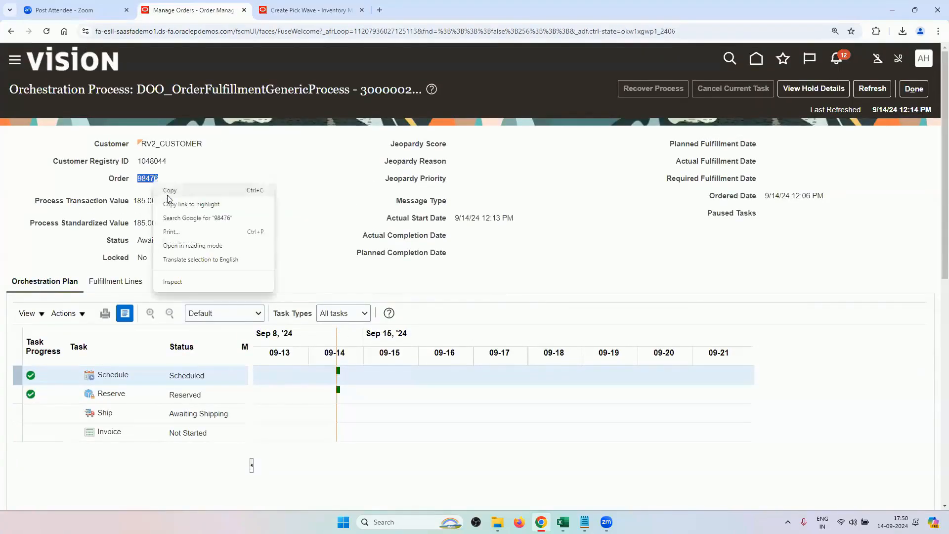
pyautogui.click(168, 189)
# - Paste 98476 into the pick wave's Order field so customer RV2_CUSTOMER fills in
pyautogui.click(293, 4)
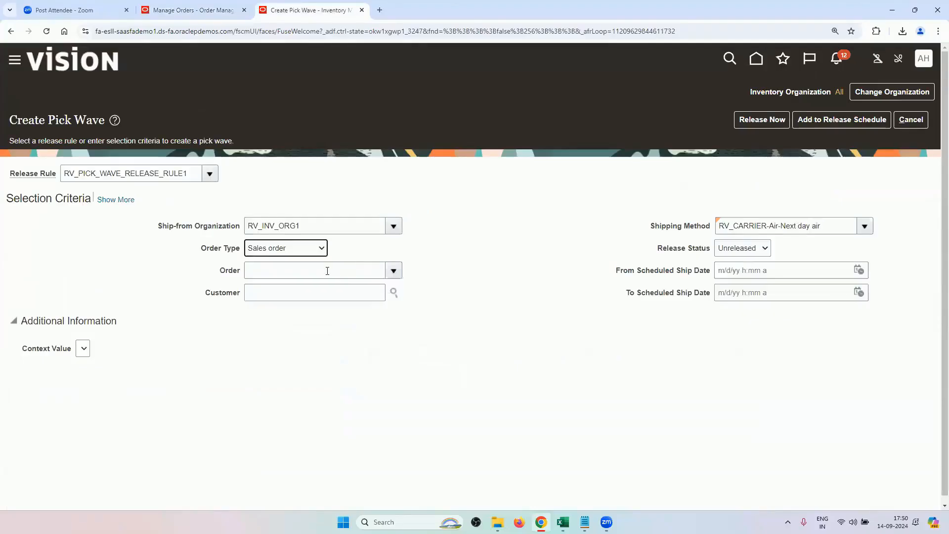
pyautogui.click(327, 272)
pyautogui.hotkey('ctrl', 'v')
pyautogui.press('Tab')
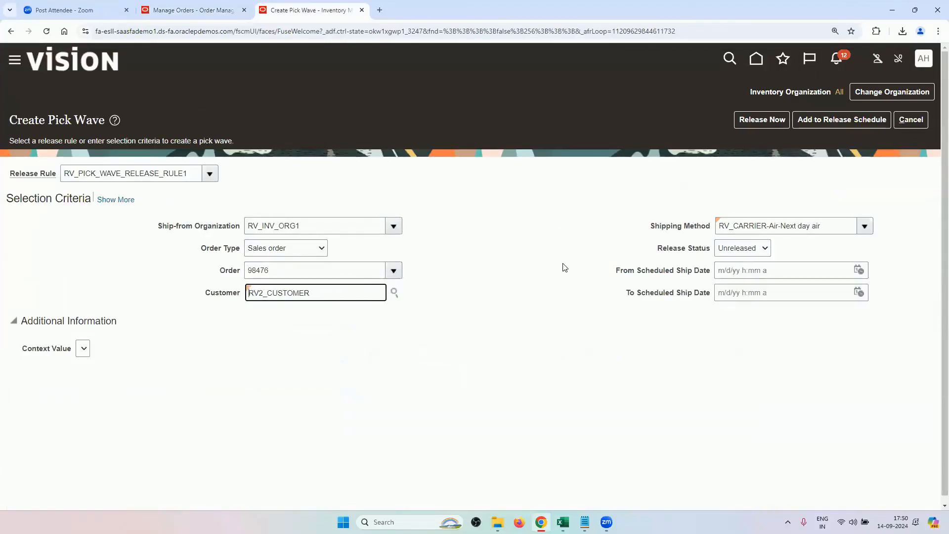
# - Expand all pick wave criteria and review the Options and Demand Selection tabs
pyautogui.click(126, 204)
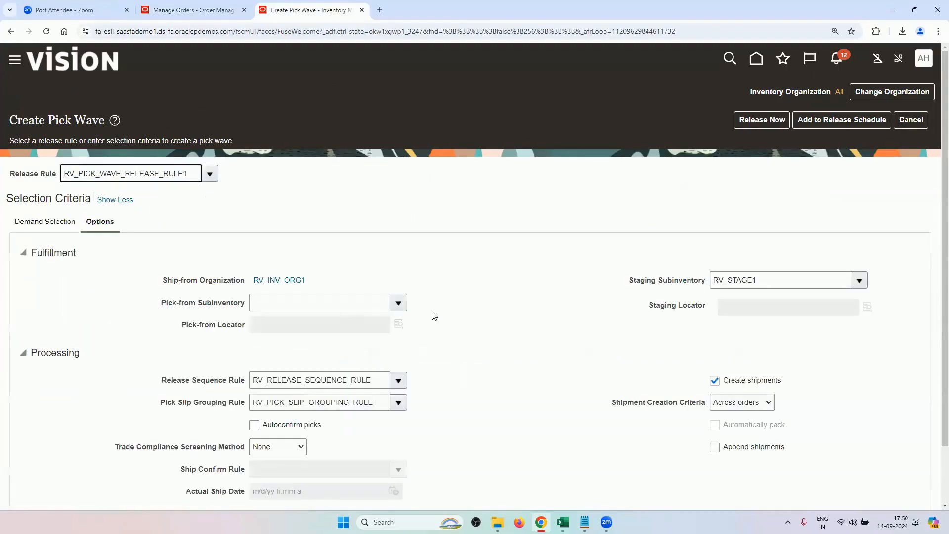
pyautogui.scroll(-2, 502, 339)
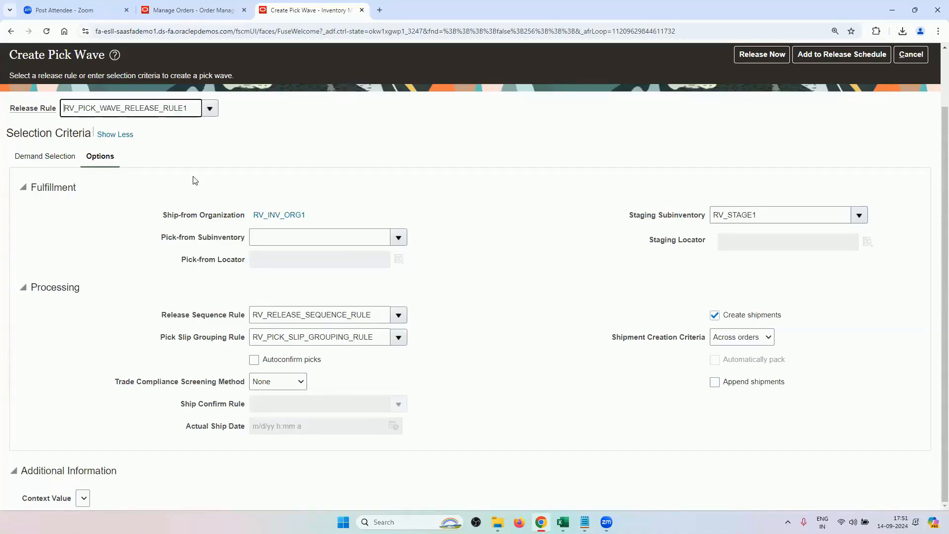
pyautogui.click(46, 157)
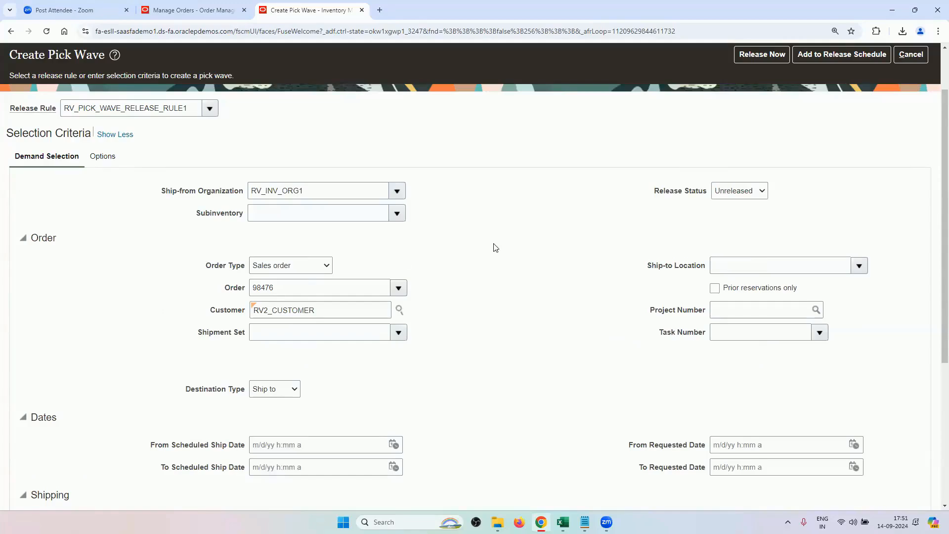
pyautogui.scroll(2, 510, 247)
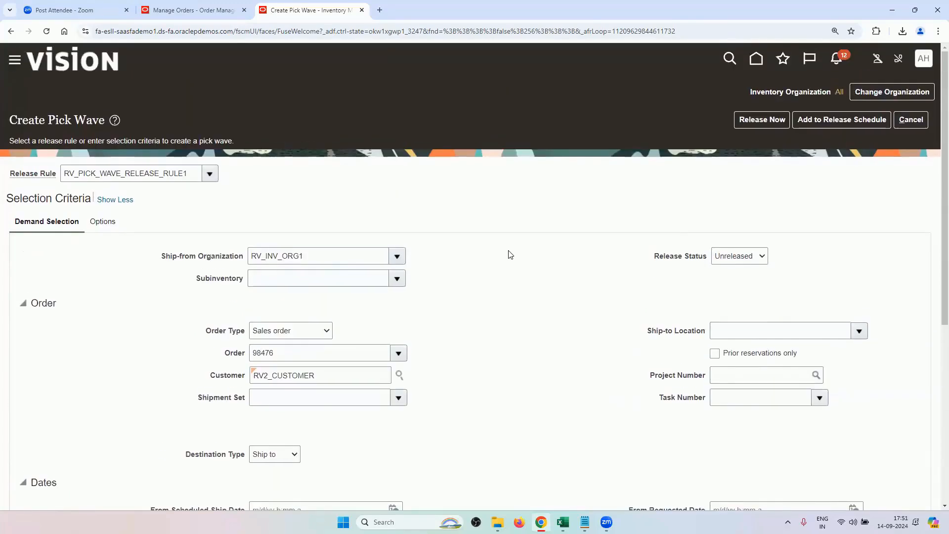
# - Release pick wave 276914 now and acknowledge the confirmation message
pyautogui.click(757, 124)
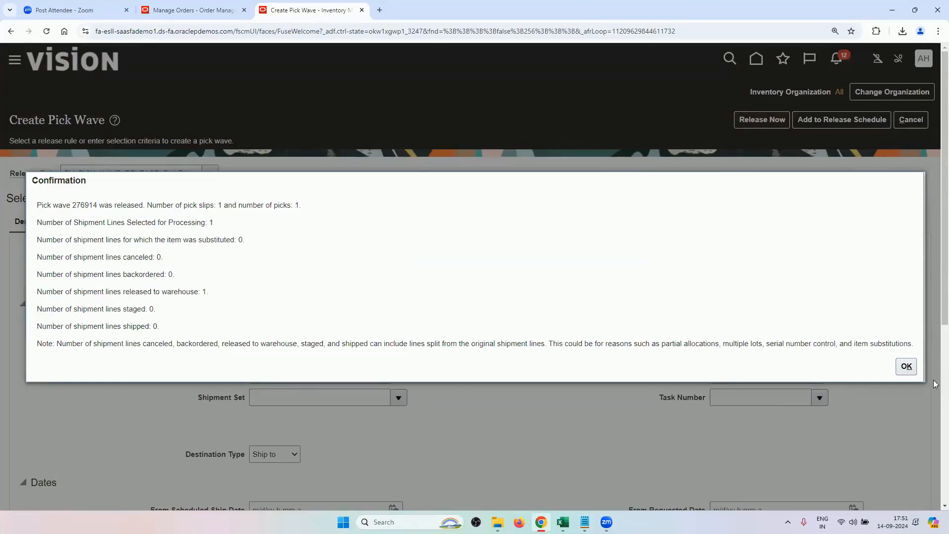
pyautogui.click(907, 366)
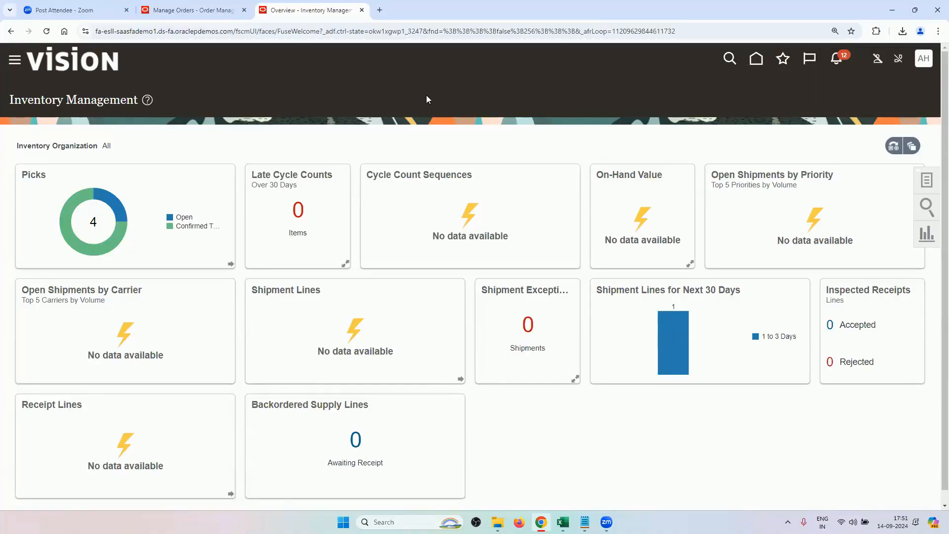
# - Duplicate the Inventory Management tab and open Scheduled Processes from the Navigator's Tools
pyautogui.rightClick(340, 15)
pyautogui.click(356, 100)
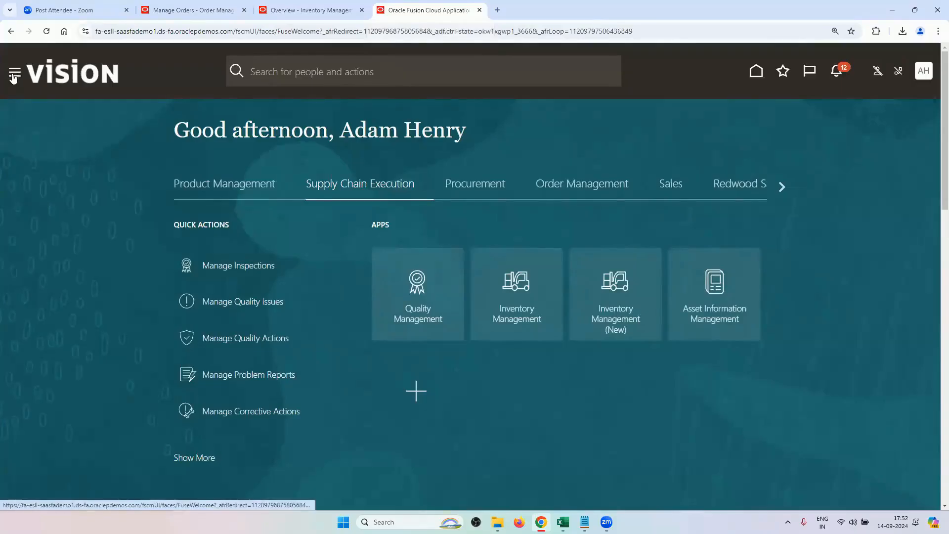
pyautogui.click(13, 75)
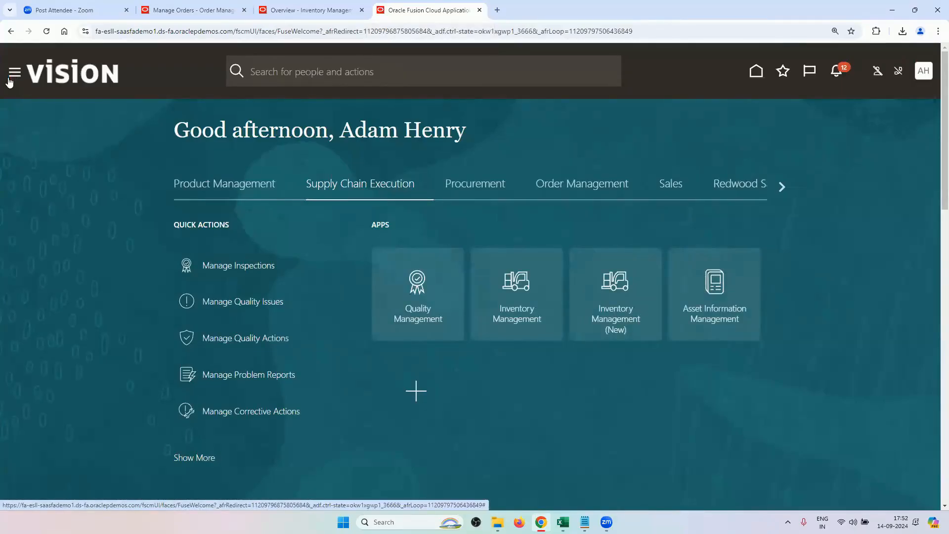
pyautogui.scroll(-5, 217, 346)
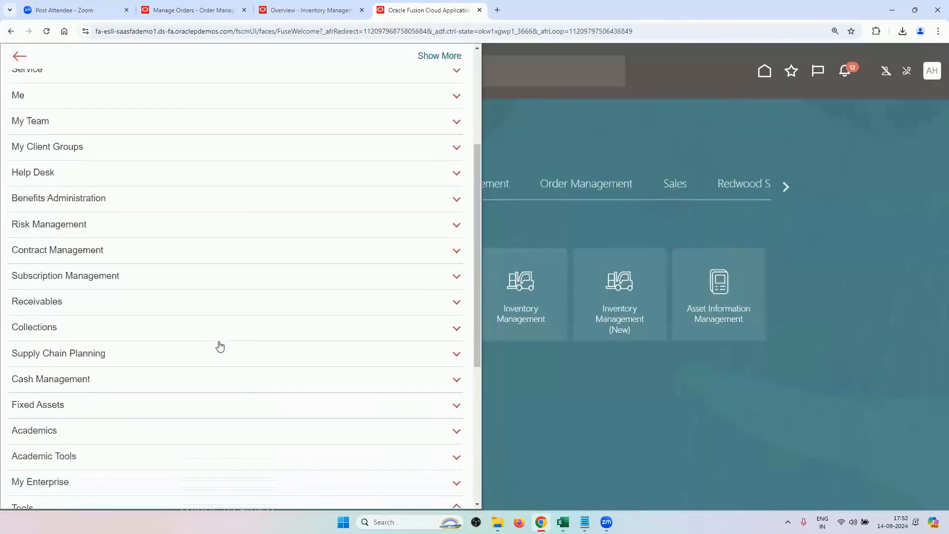
pyautogui.scroll(-5, 156, 366)
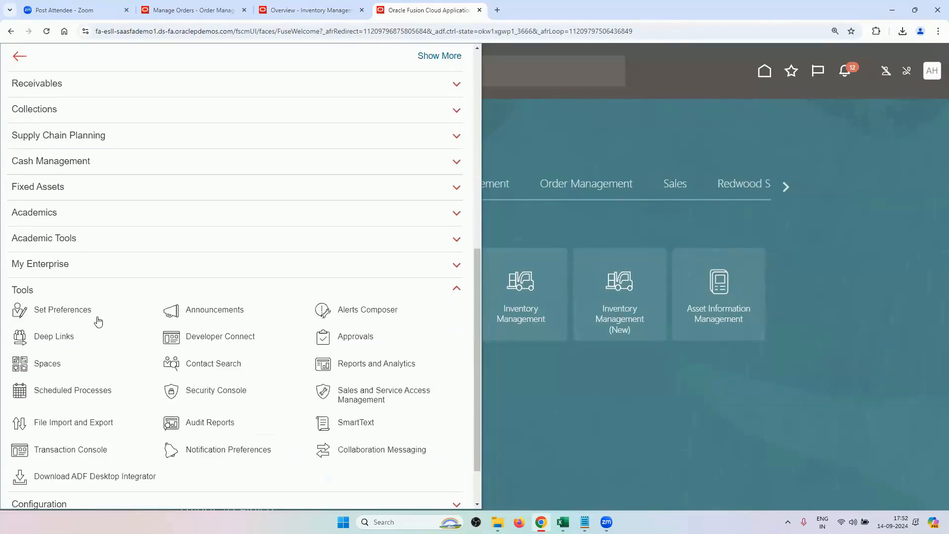
pyautogui.click(92, 337)
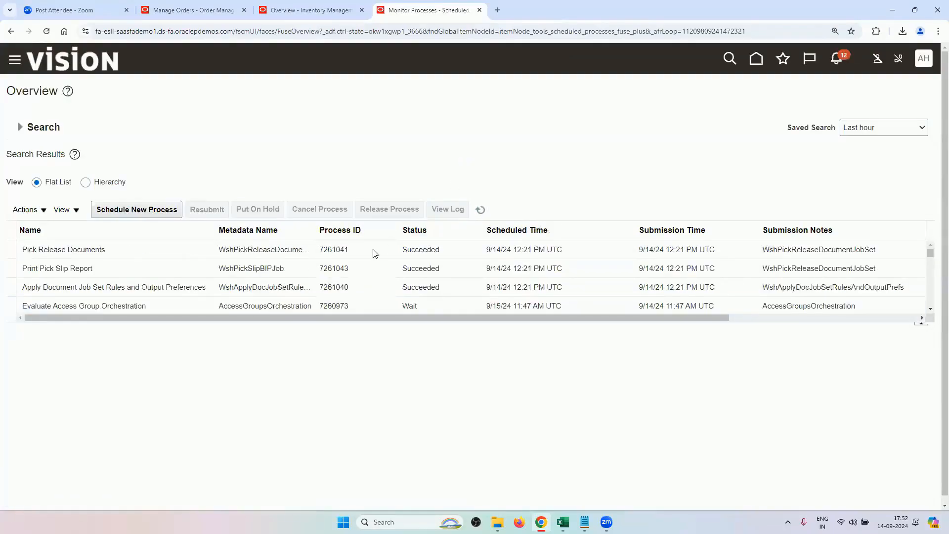
# - Open the Print Pick Slip Report process output and export it as a PickSlip PDF
pyautogui.click(361, 272)
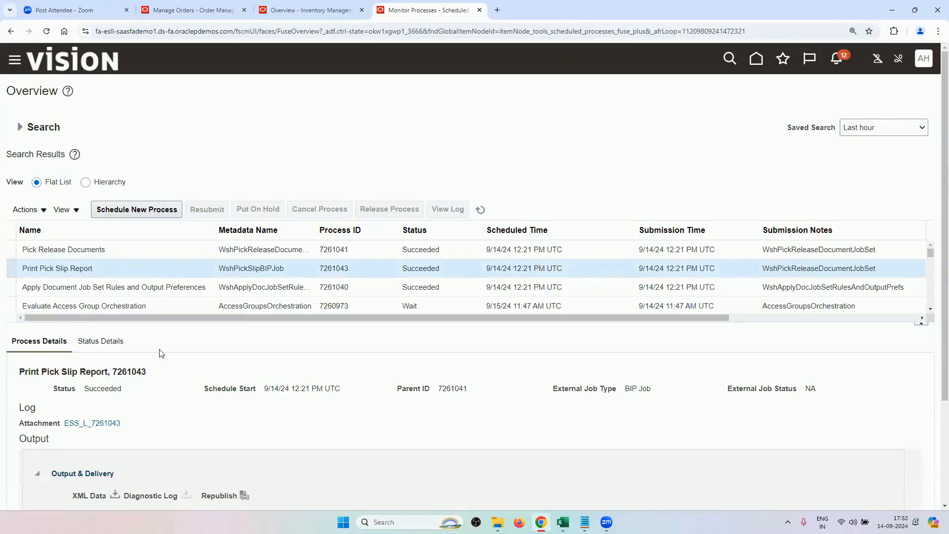
pyautogui.scroll(-2, 197, 395)
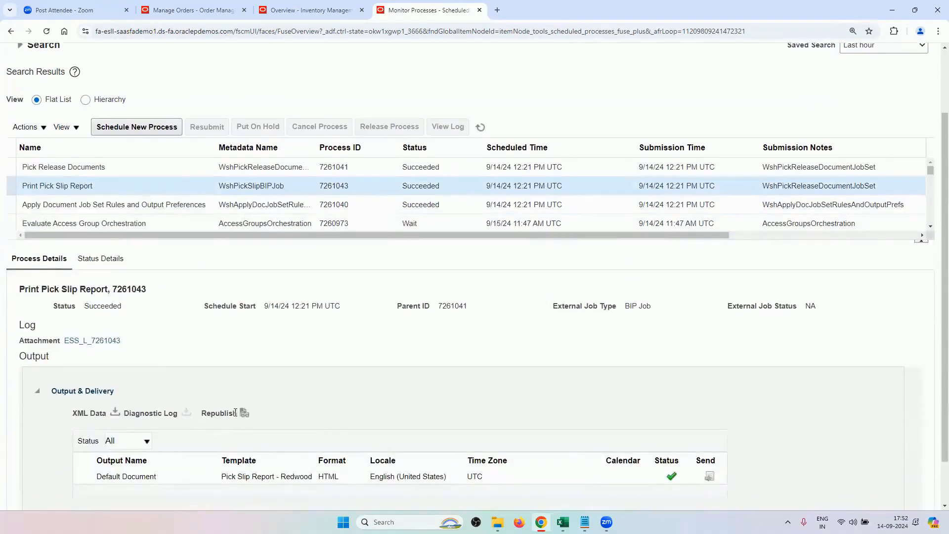
pyautogui.click(243, 415)
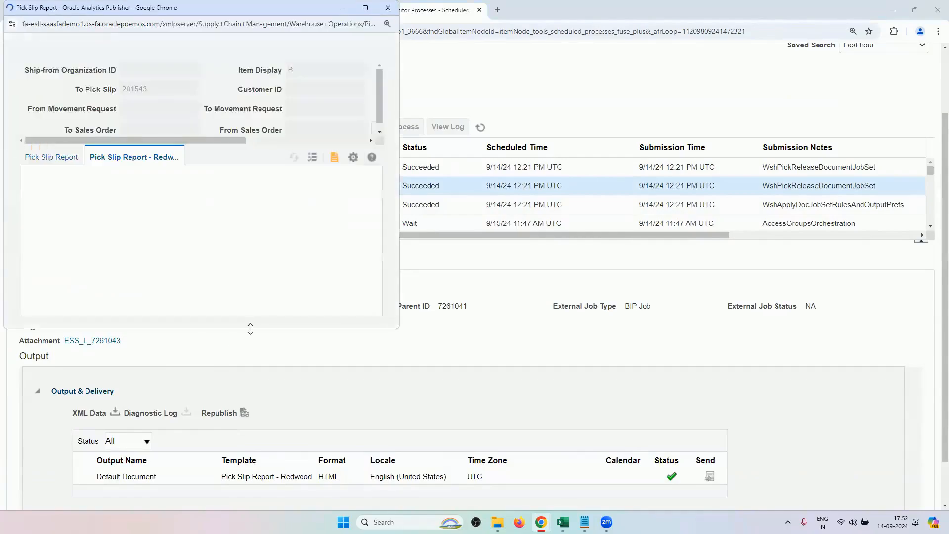
pyautogui.click(353, 157)
pyautogui.moveTo(326, 175)
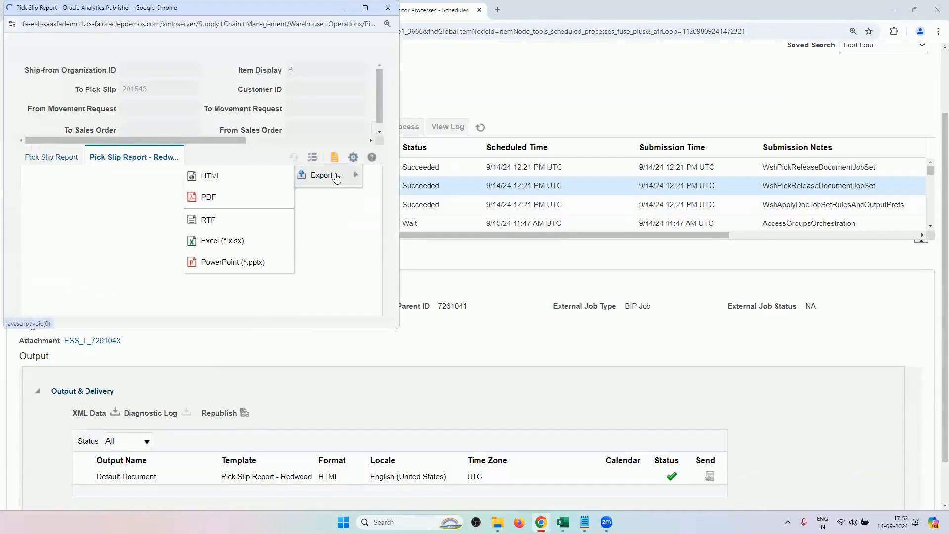
pyautogui.click(248, 194)
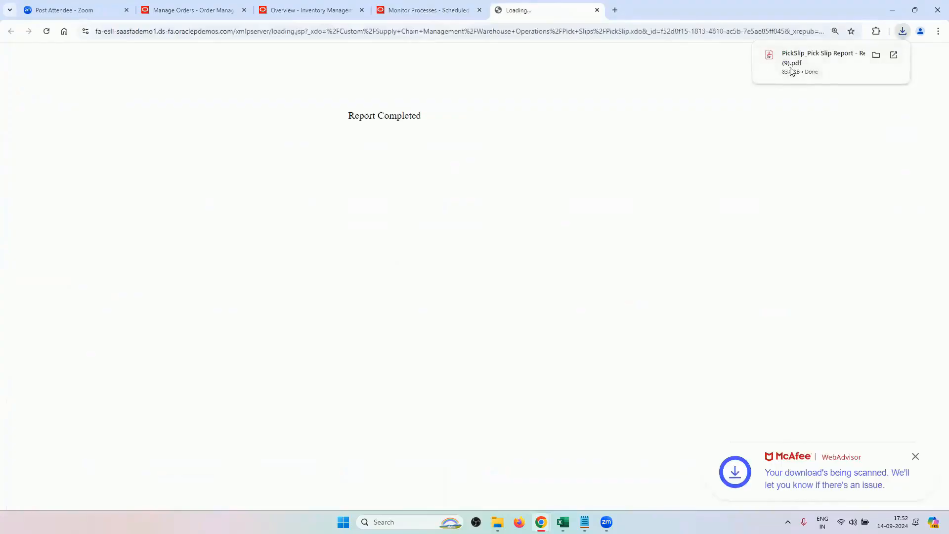
# - Review pick slip 201543 for order 98476 in the PDF, then return to Inventory Management's task list
pyautogui.click(790, 71)
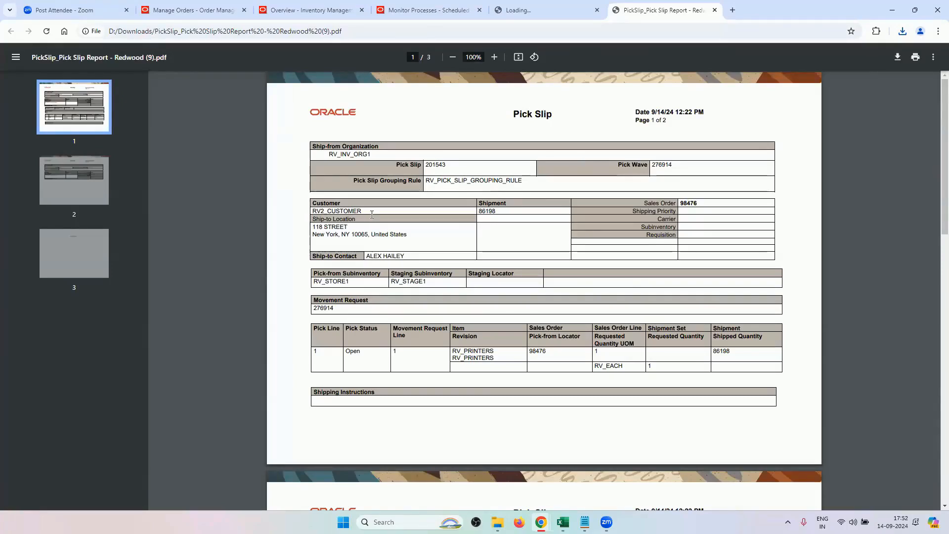
pyautogui.scroll(-2, 374, 218)
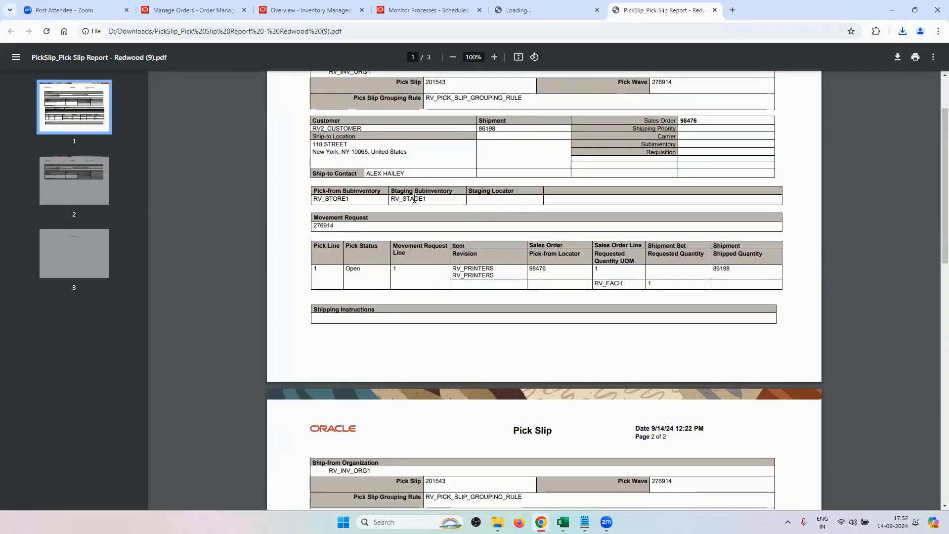
pyautogui.scroll(-4, 395, 294)
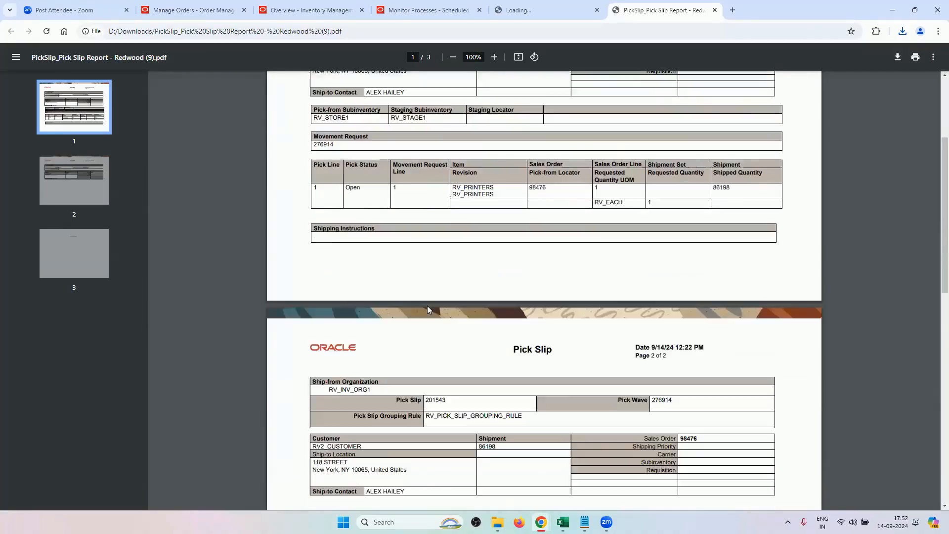
pyautogui.scroll(5, 475, 247)
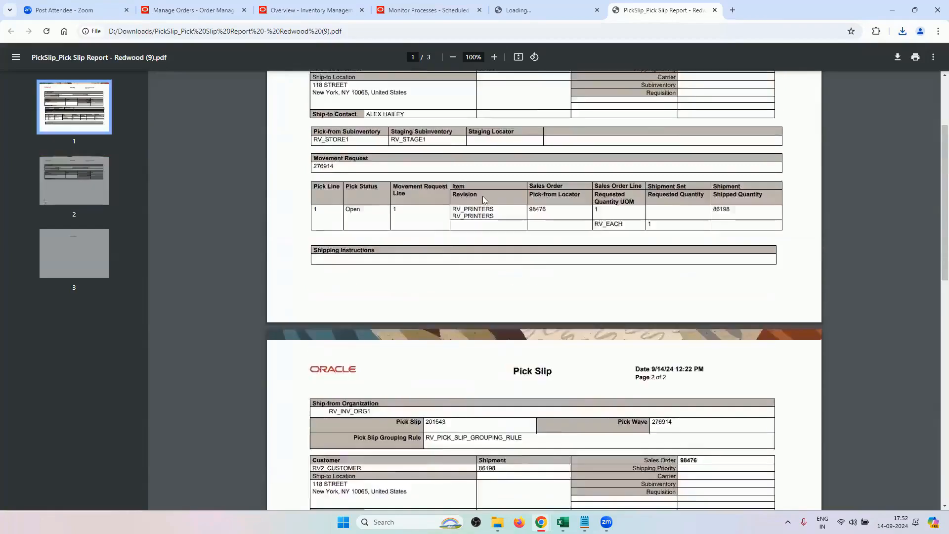
pyautogui.scroll(1, 530, 264)
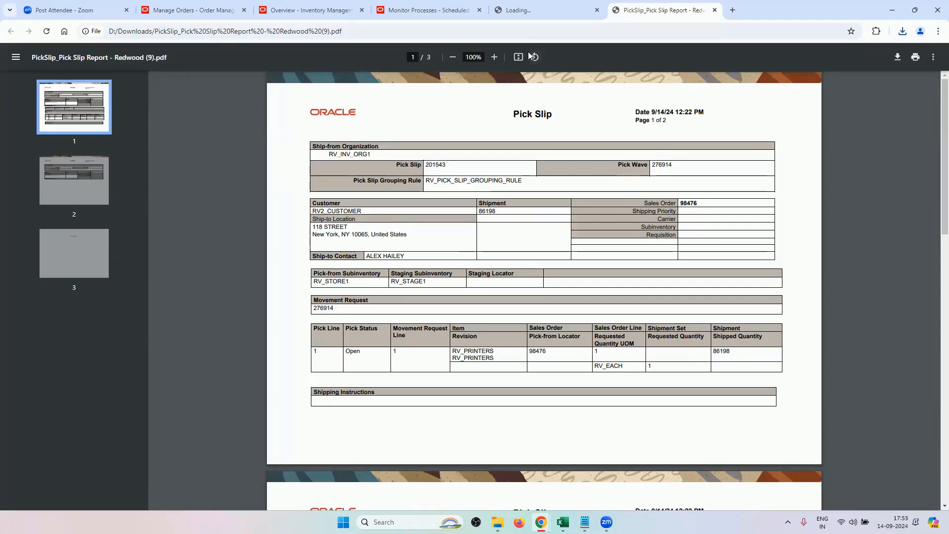
pyautogui.click(318, 12)
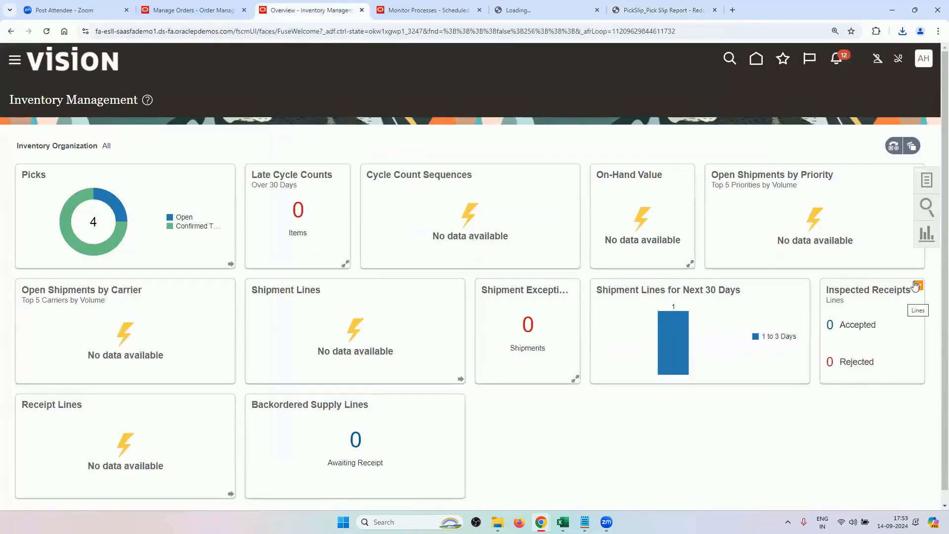
pyautogui.click(924, 181)
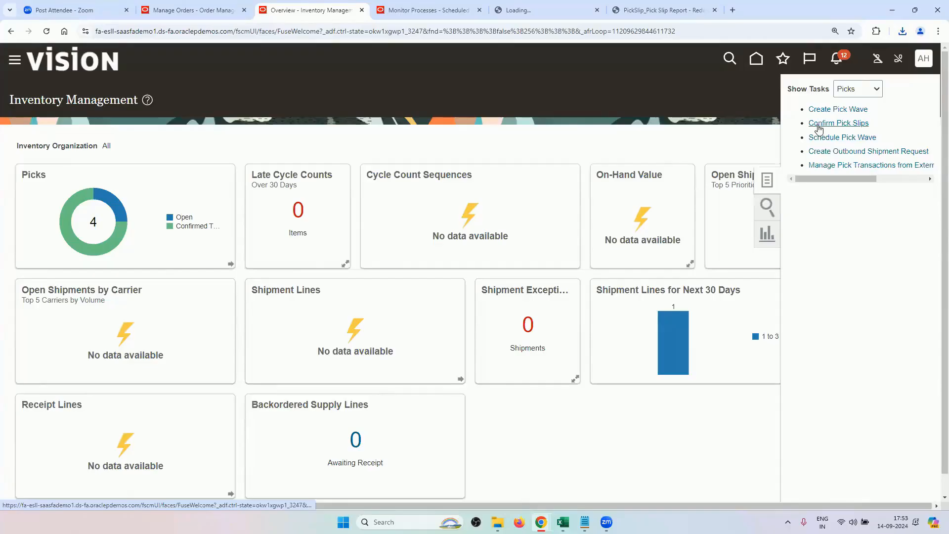
# - Open Confirm Pick Slips and enter order number 98476 as a search criterion
pyautogui.click(818, 123)
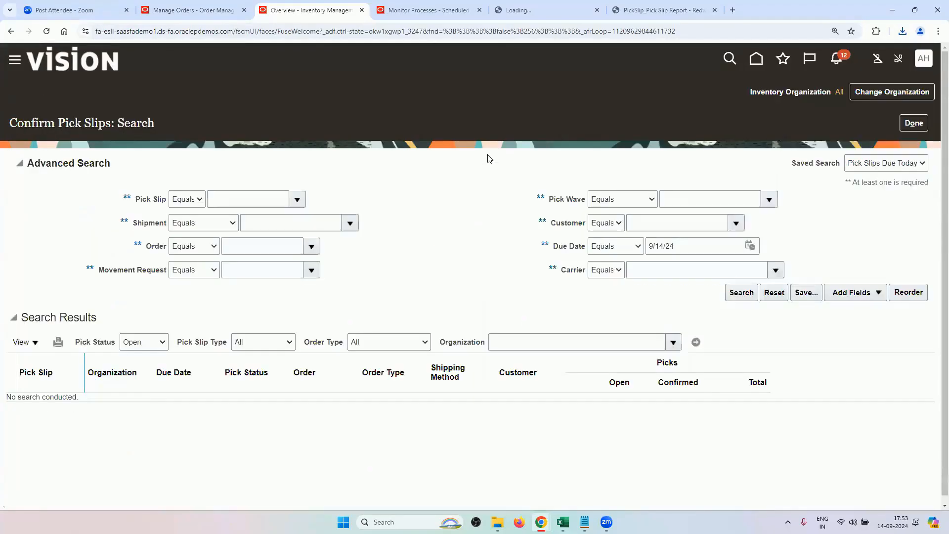
pyautogui.click(168, 11)
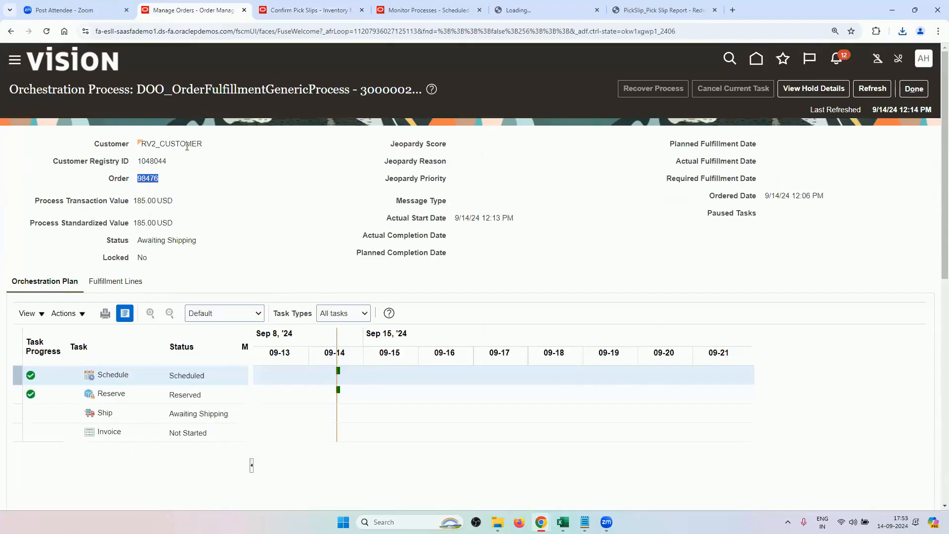
pyautogui.hotkey('ctrl', 'Tab')
pyautogui.click(261, 244)
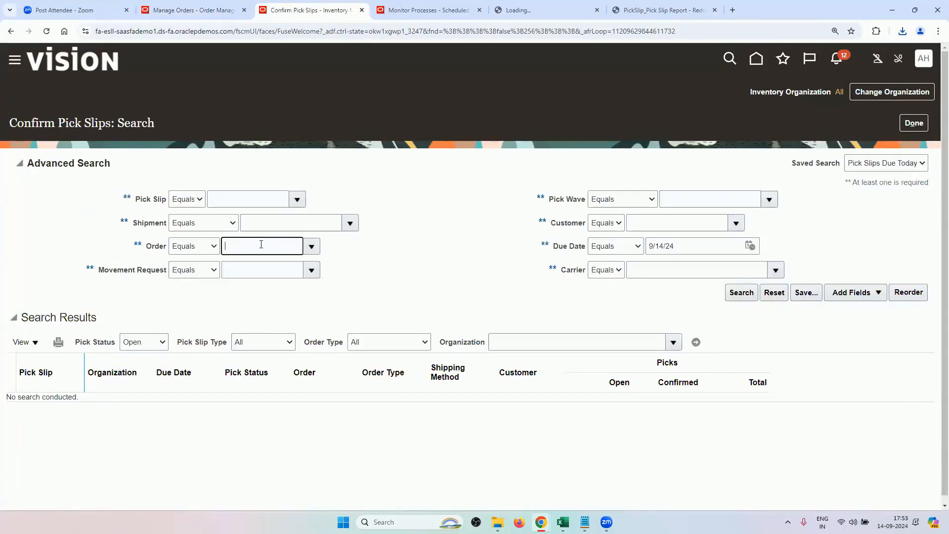
pyautogui.write('98476')
# - Search pick slips with due date 9/14/24, finding none for order 98476
pyautogui.tripleClick(692, 252)
pyautogui.click(692, 252)
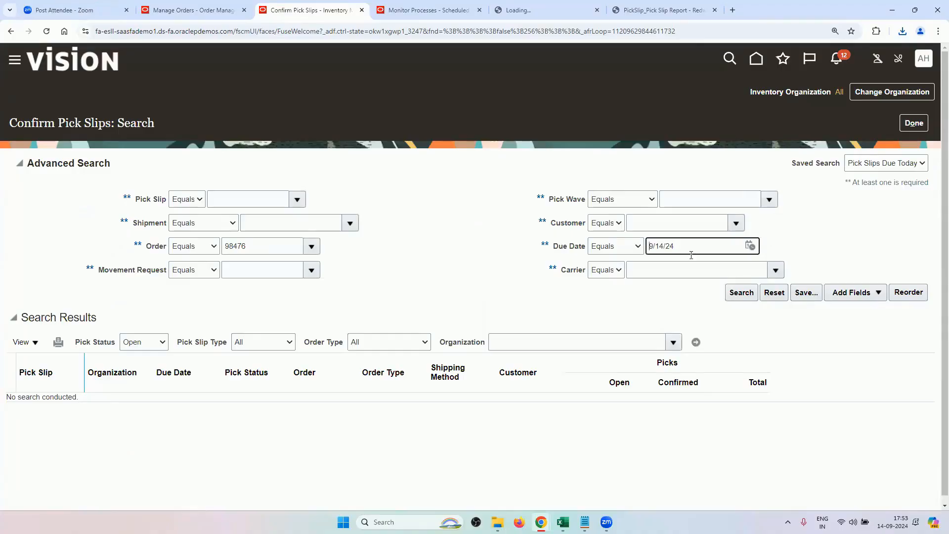
pyautogui.click(741, 292)
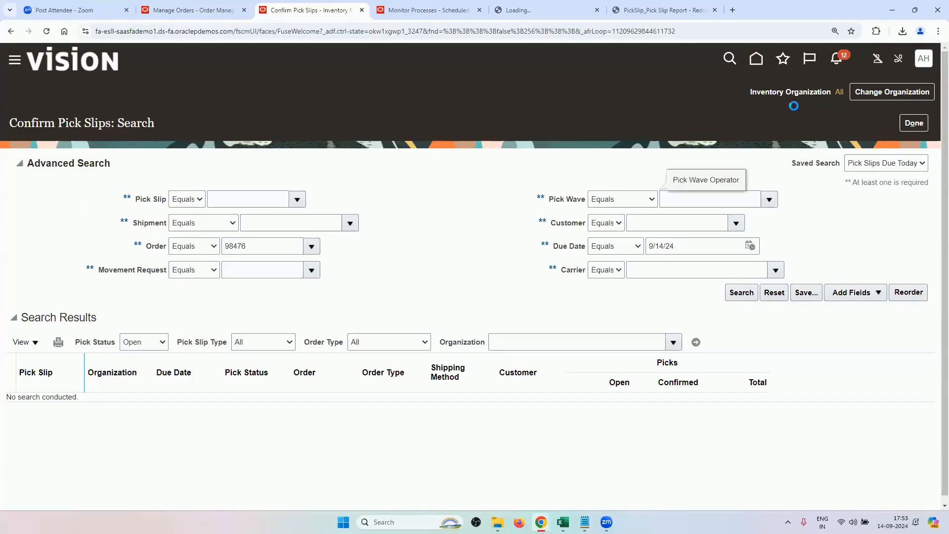
pyautogui.hotkey('ctrl', 'Tab')
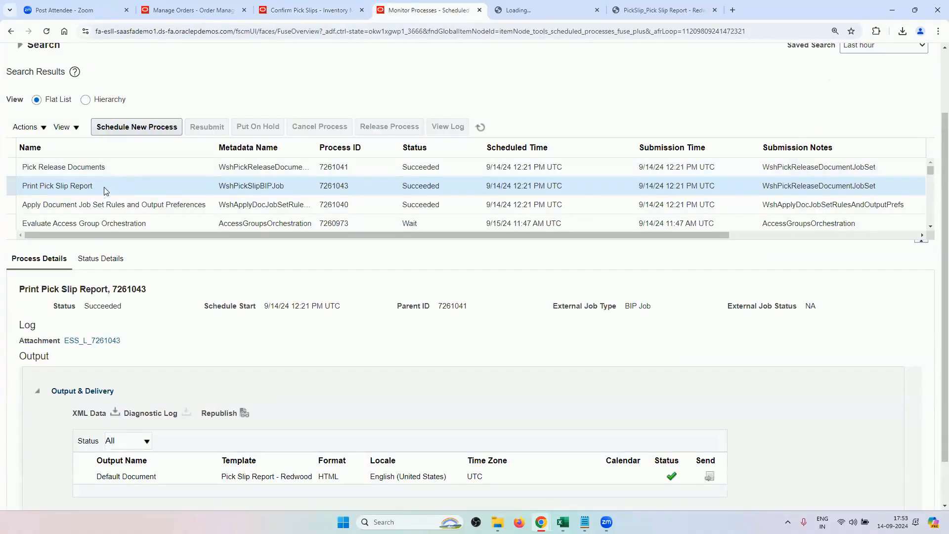
pyautogui.click(274, 10)
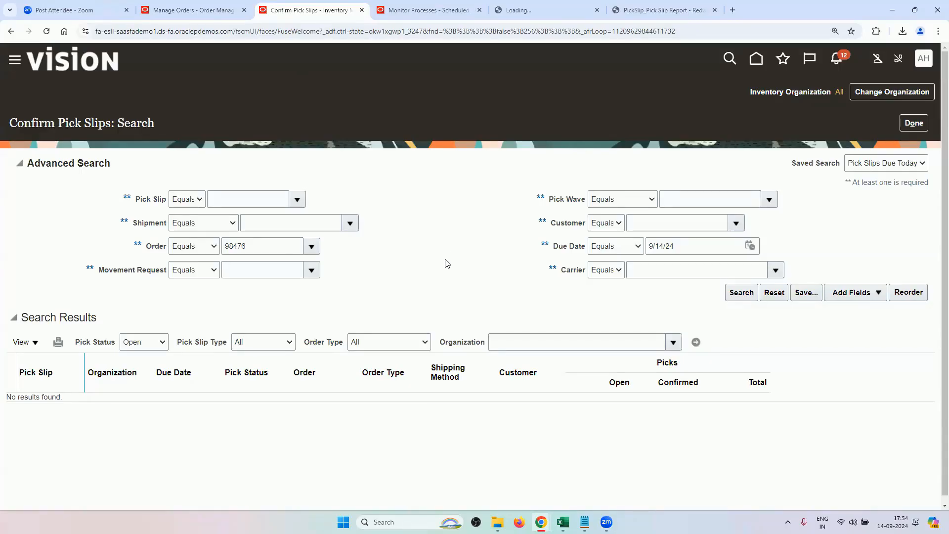
# - Clear the due date filter, rerun the search, and open pick slip 201543
pyautogui.click(653, 248)
pyautogui.tripleClick(653, 249)
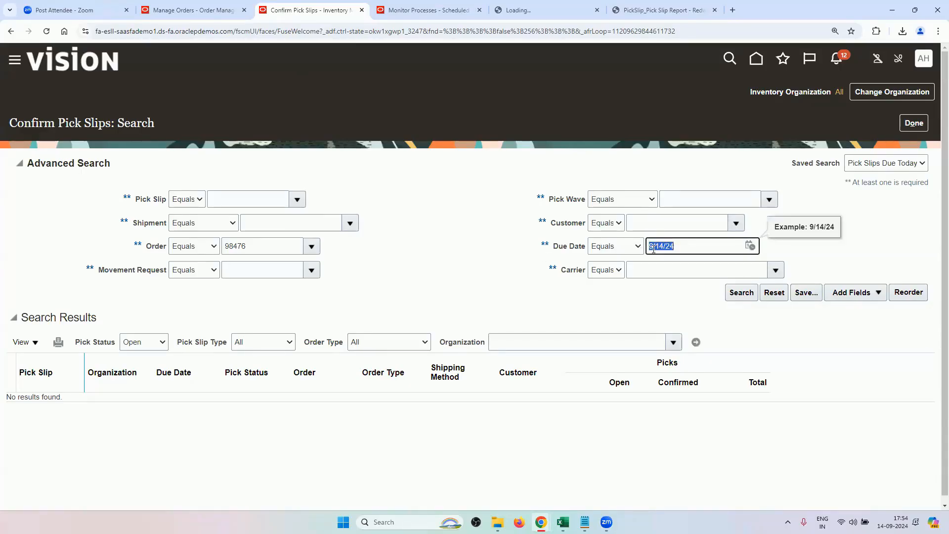
pyautogui.press('BackSpace')
pyautogui.click(741, 292)
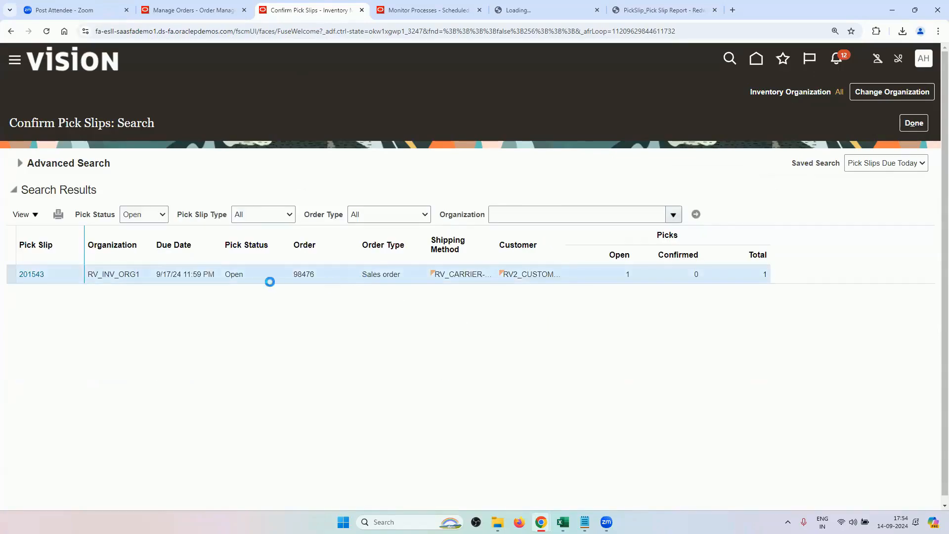
pyautogui.click(201, 10)
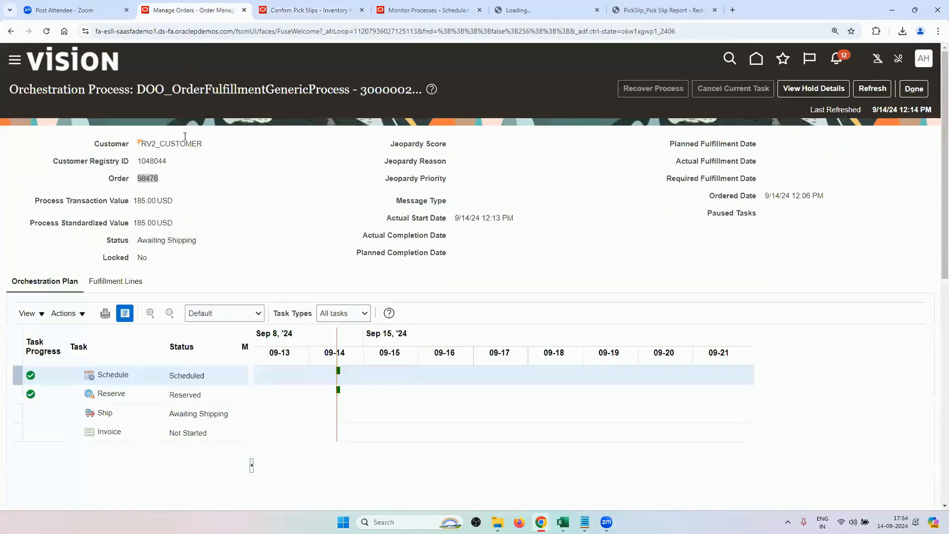
pyautogui.click(304, 8)
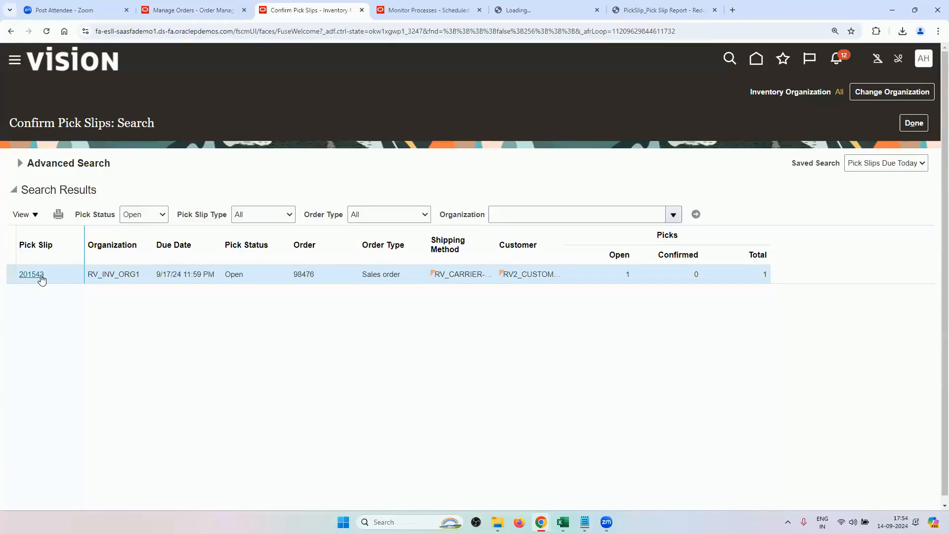
pyautogui.click(40, 276)
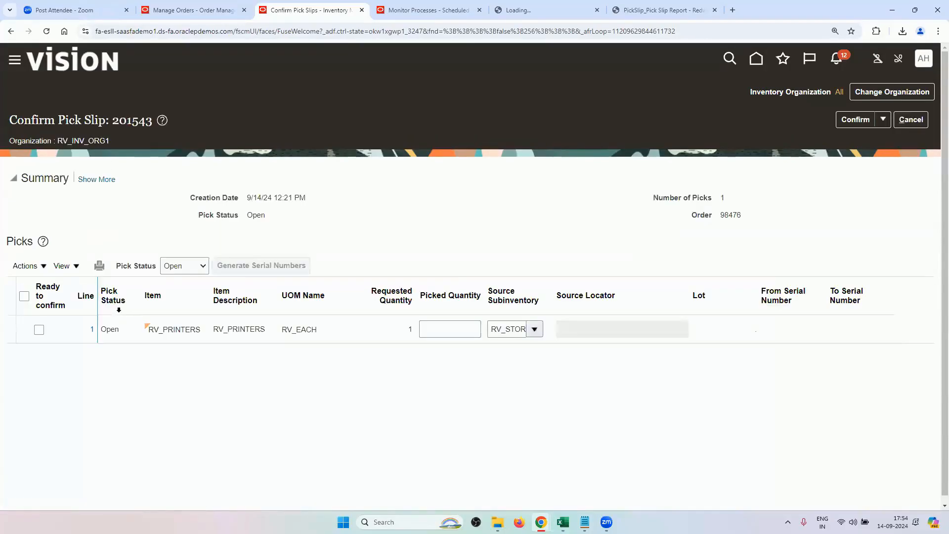
# - Mark the RV_PRINTERS pick line ready to confirm with picked quantity 1
pyautogui.click(24, 296)
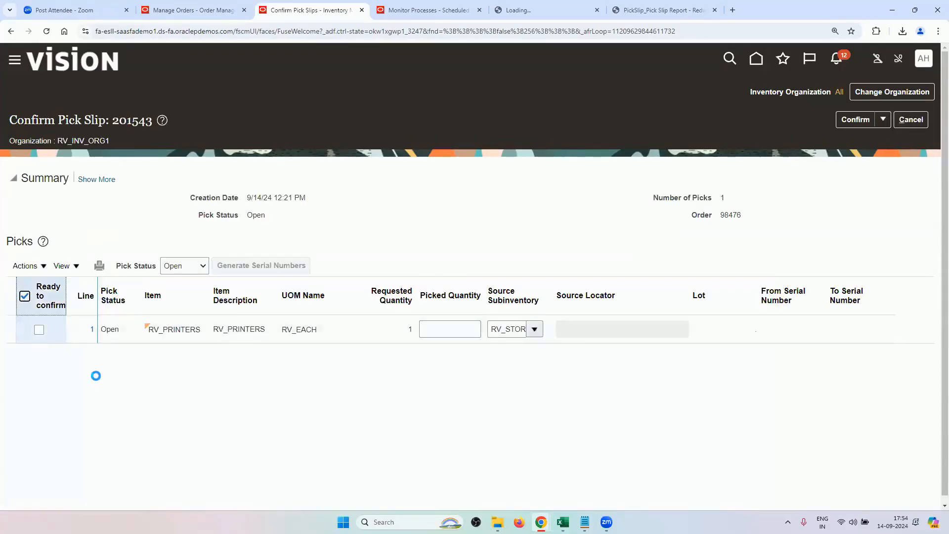
pyautogui.click(433, 334)
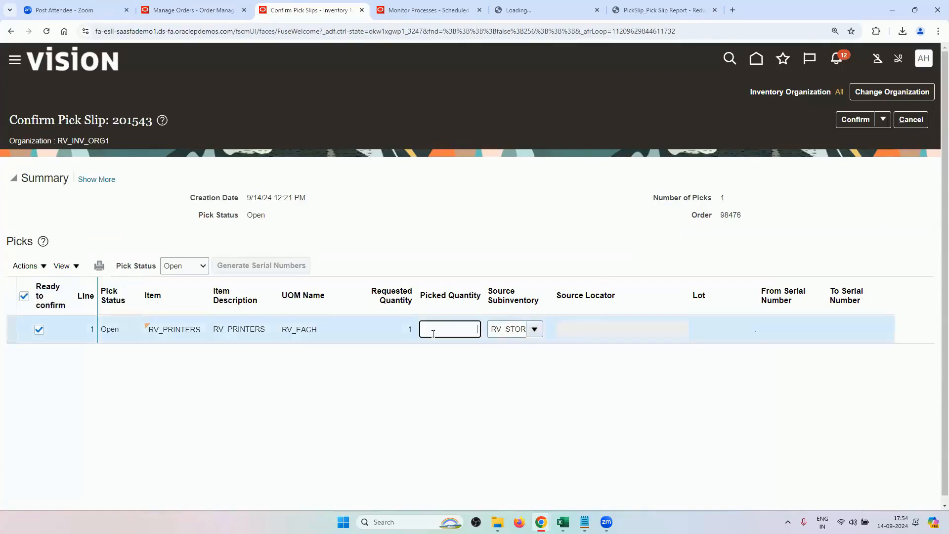
pyautogui.write('1')
pyautogui.click(414, 383)
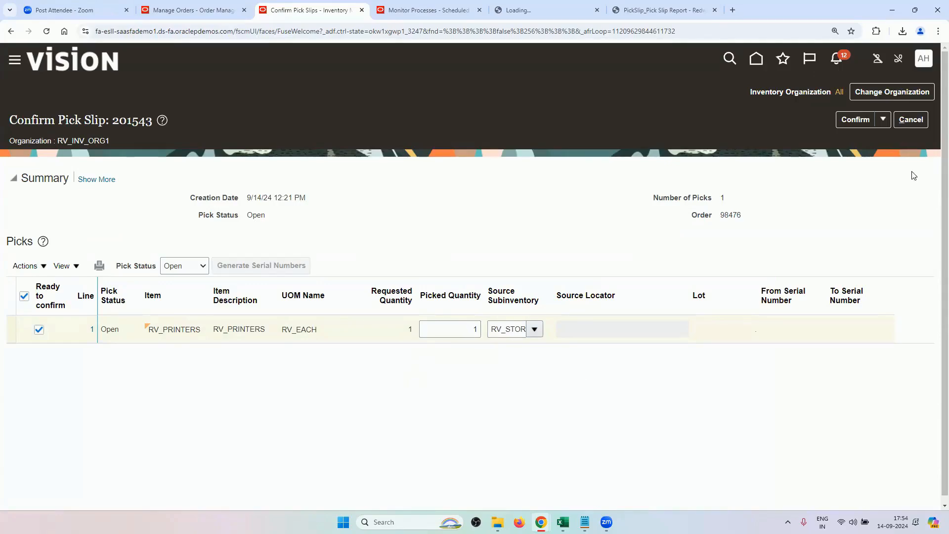
pyautogui.click(882, 121)
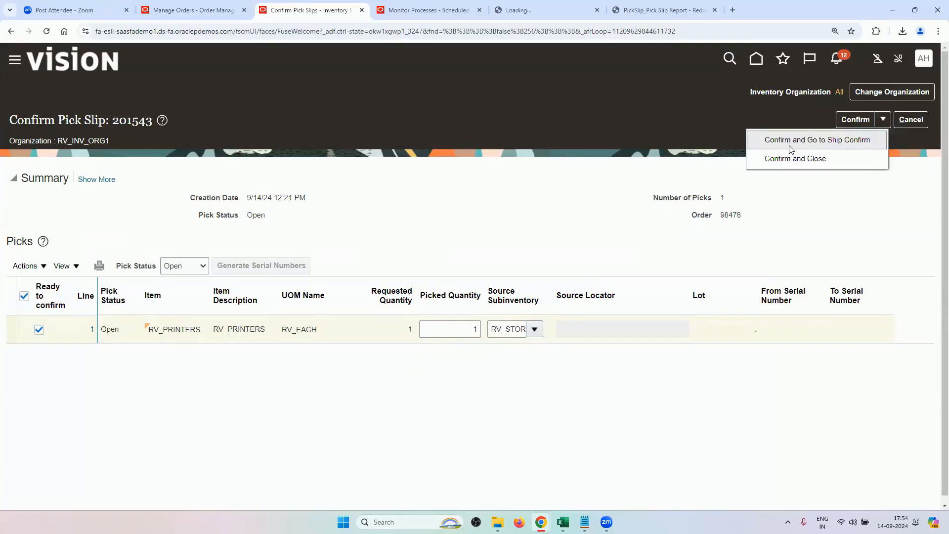
# - Confirm the pick slip, go to shipment 86198, and set its shipped quantity to 1
pyautogui.click(850, 142)
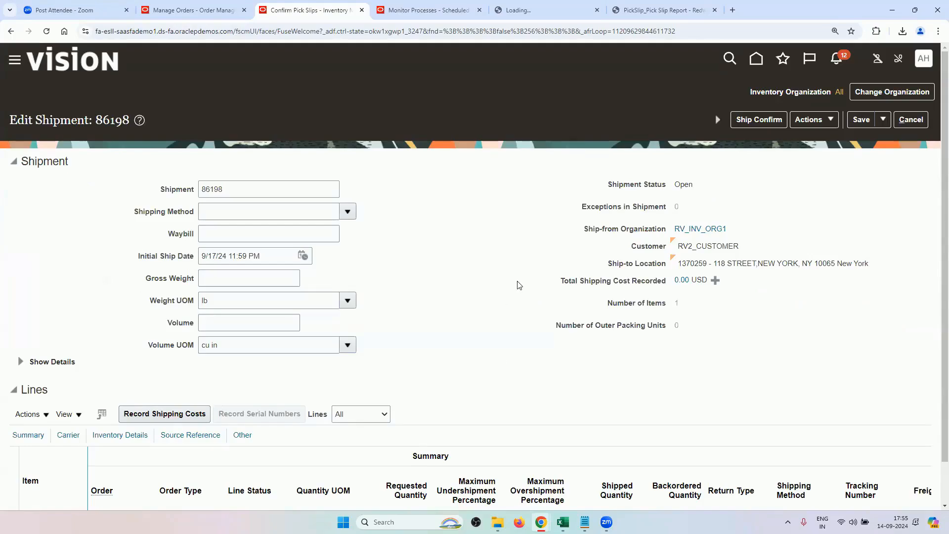
pyautogui.scroll(-1, 517, 283)
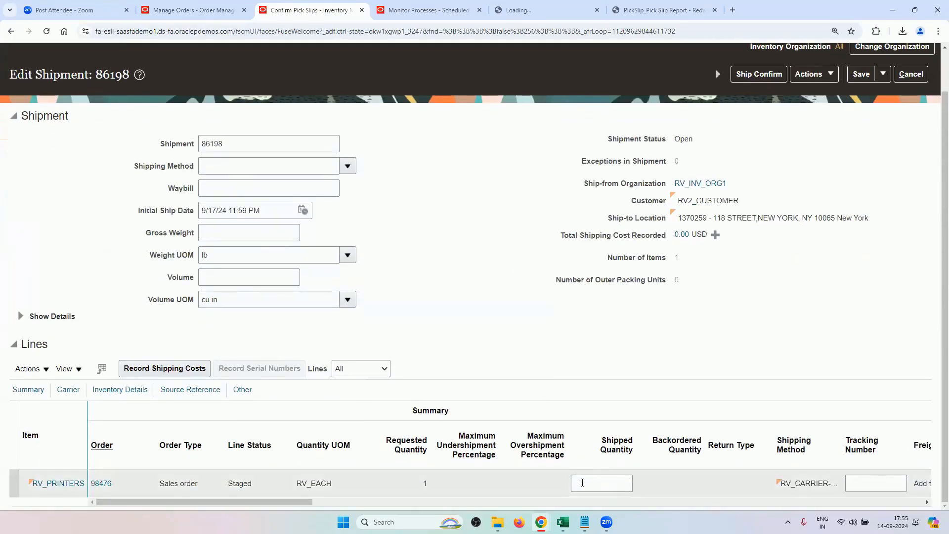
pyautogui.click(583, 483)
pyautogui.write('1')
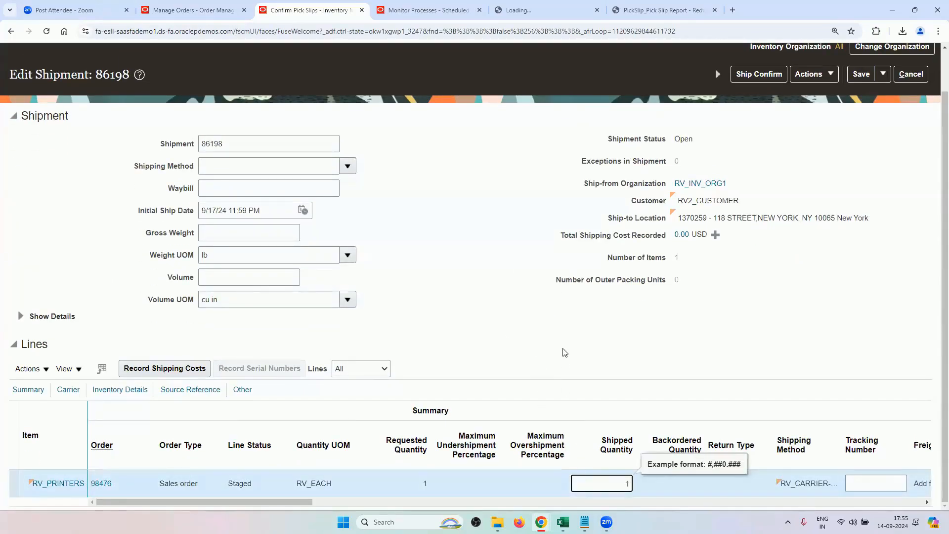
pyautogui.click(562, 345)
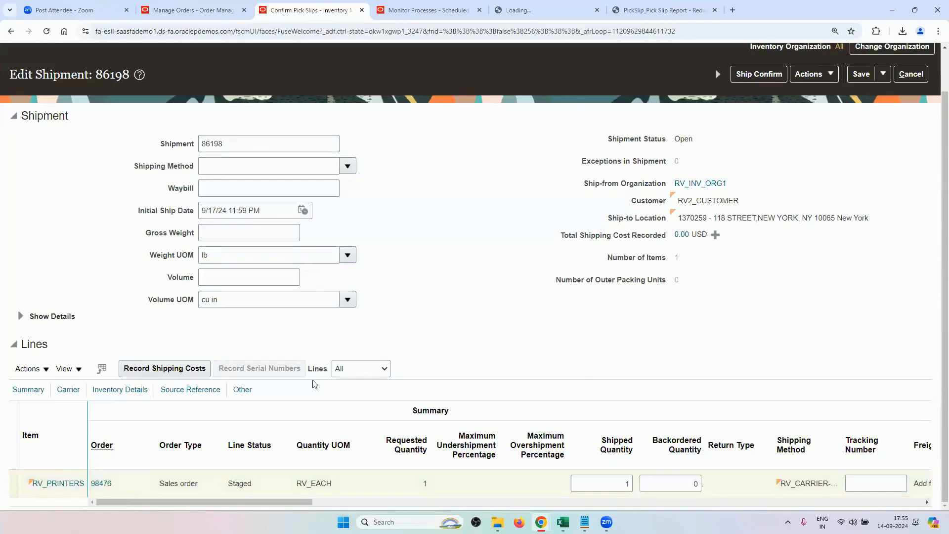
pyautogui.click(184, 374)
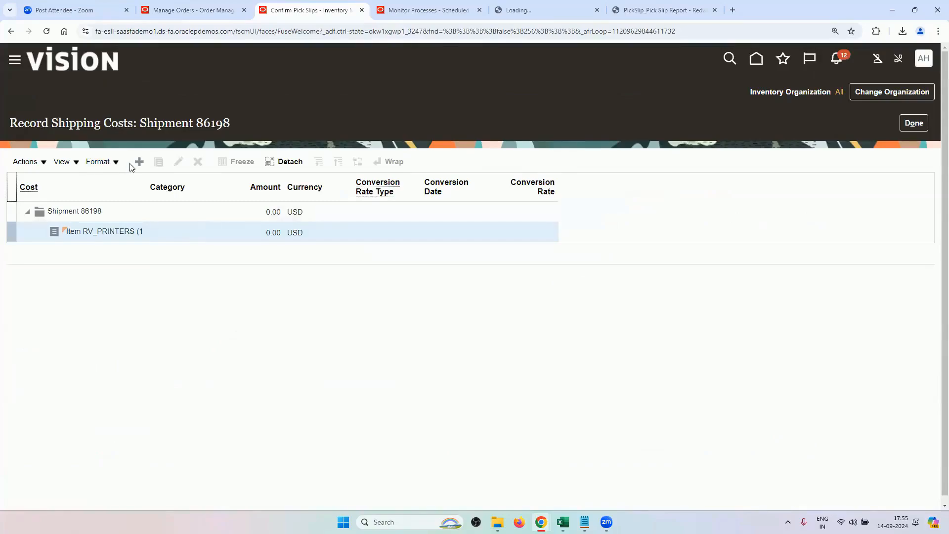
# - Add a shipping cost for RV_PRINTERS with cost type RV_SHIPPING_COST at USD 20.00
pyautogui.click(140, 163)
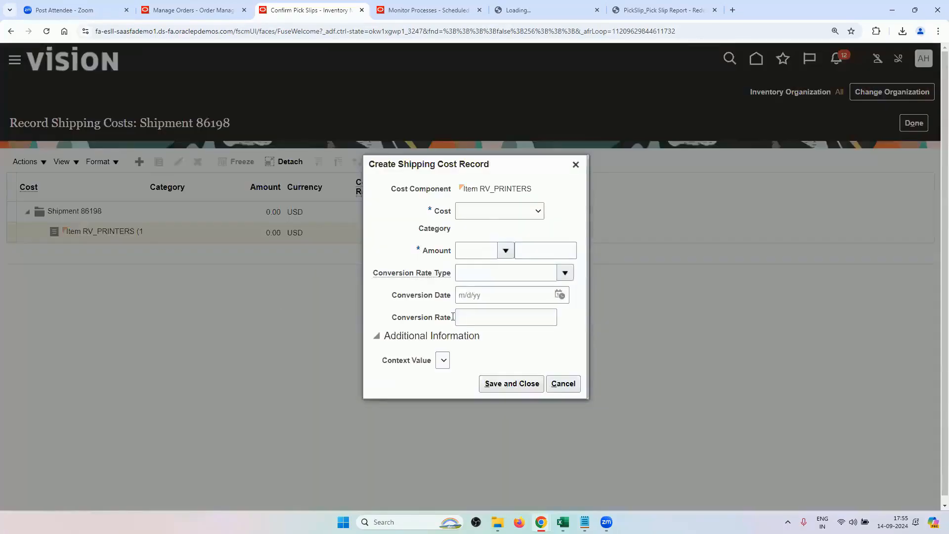
pyautogui.click(487, 219)
pyautogui.click(501, 250)
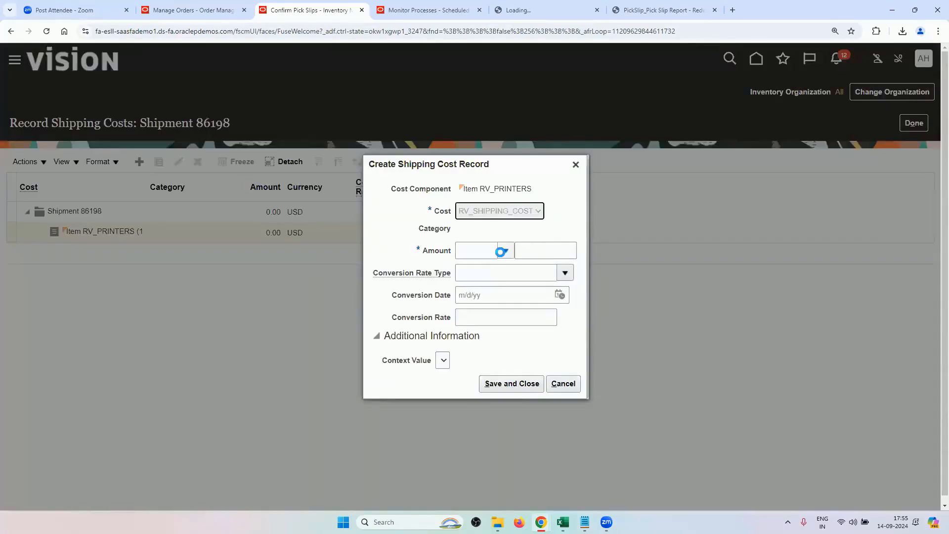
pyautogui.click(563, 522)
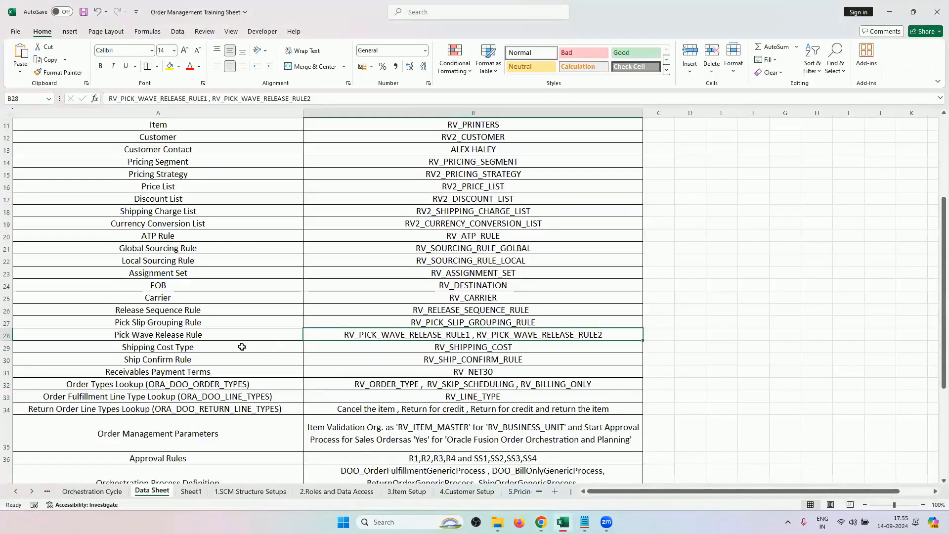
# - Select the Shipping Cost Type rows A29:B31 in Excel, then go back to the cost dialog
pyautogui.moveTo(241, 347); pyautogui.dragTo(433, 349)
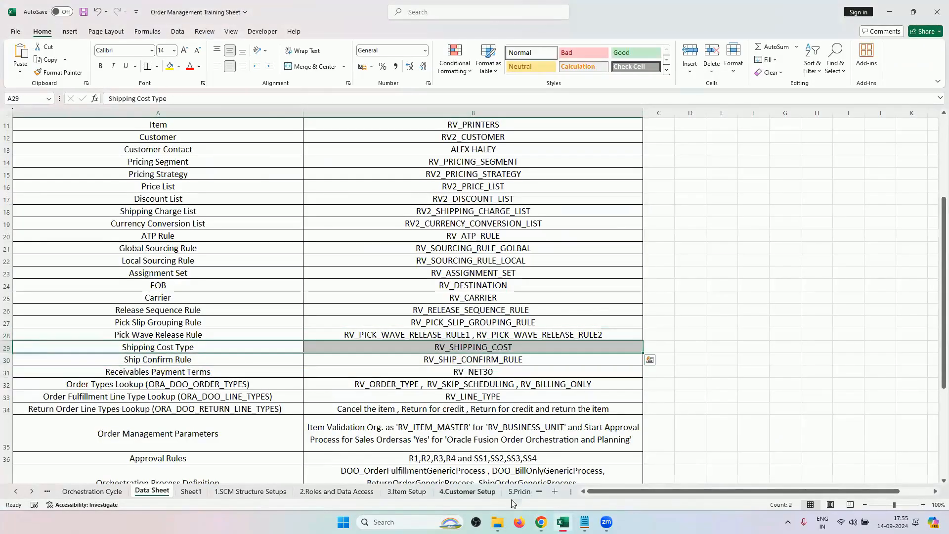
pyautogui.moveTo(541, 521)
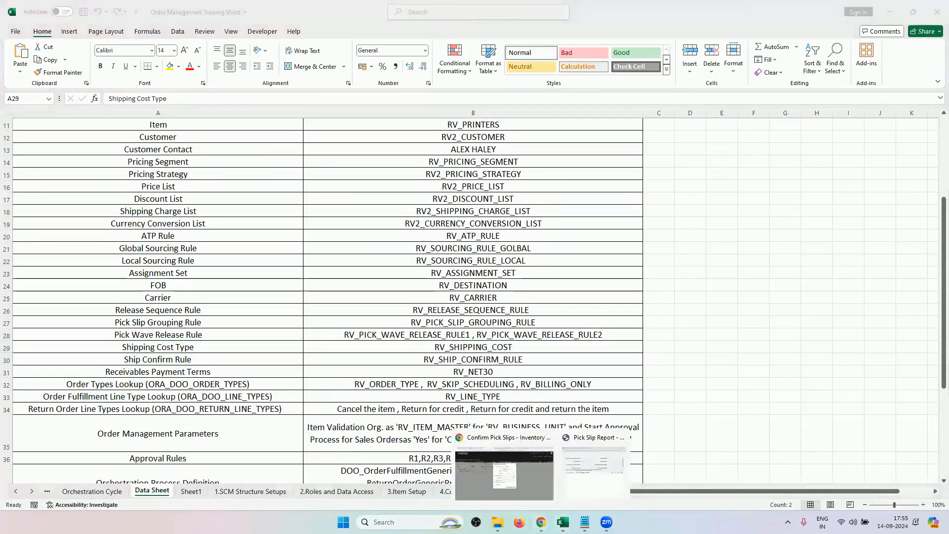
pyautogui.click(527, 473)
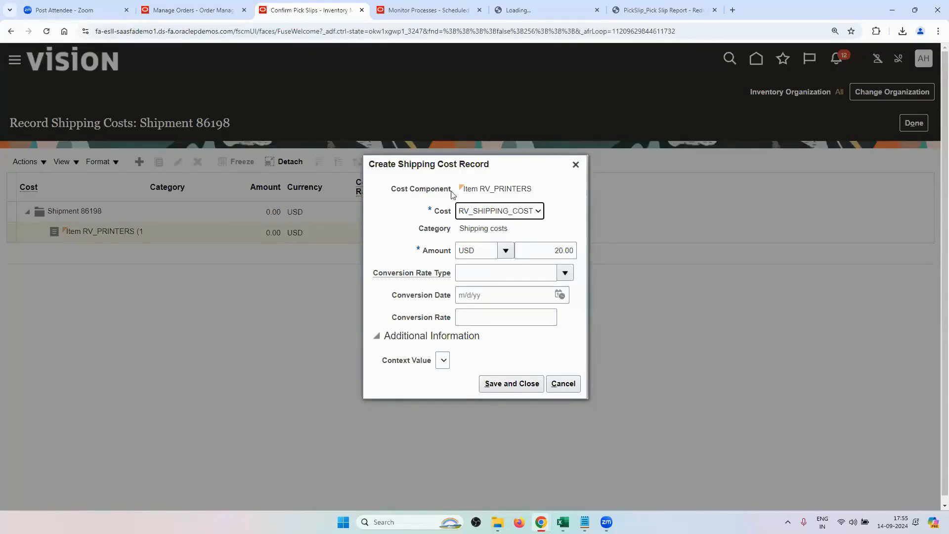
# - Save the USD 20.00 shipping cost, enter gross weight 22, and ship-confirm shipment 86198
pyautogui.click(505, 384)
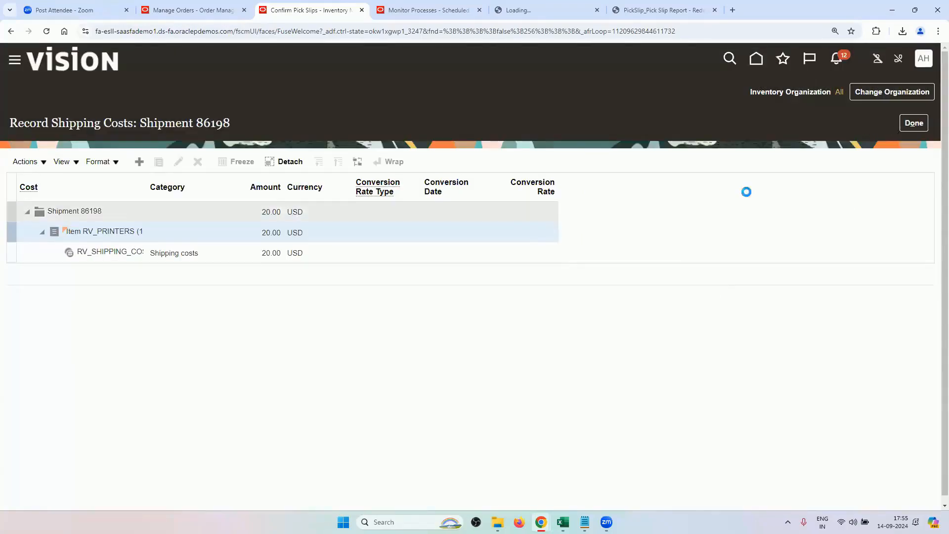
pyautogui.scroll(-2, 479, 322)
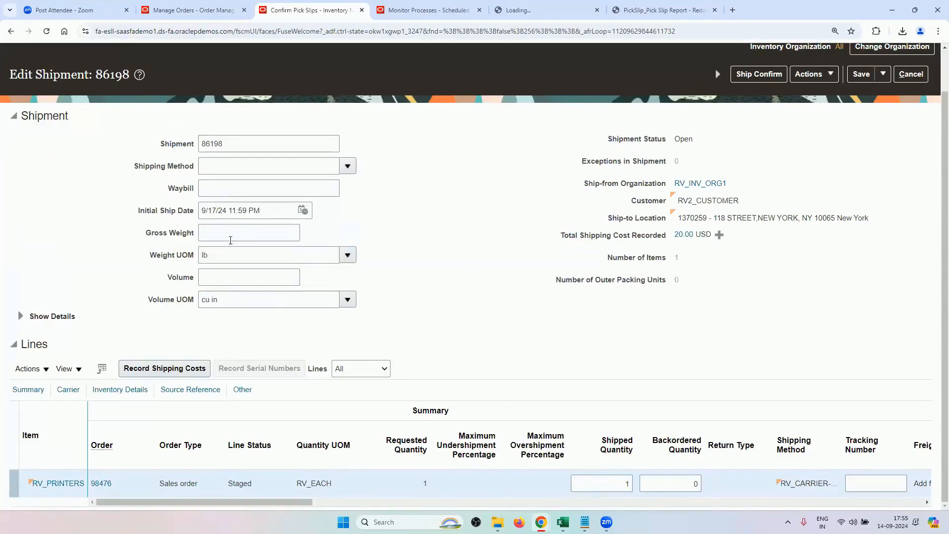
pyautogui.click(235, 230)
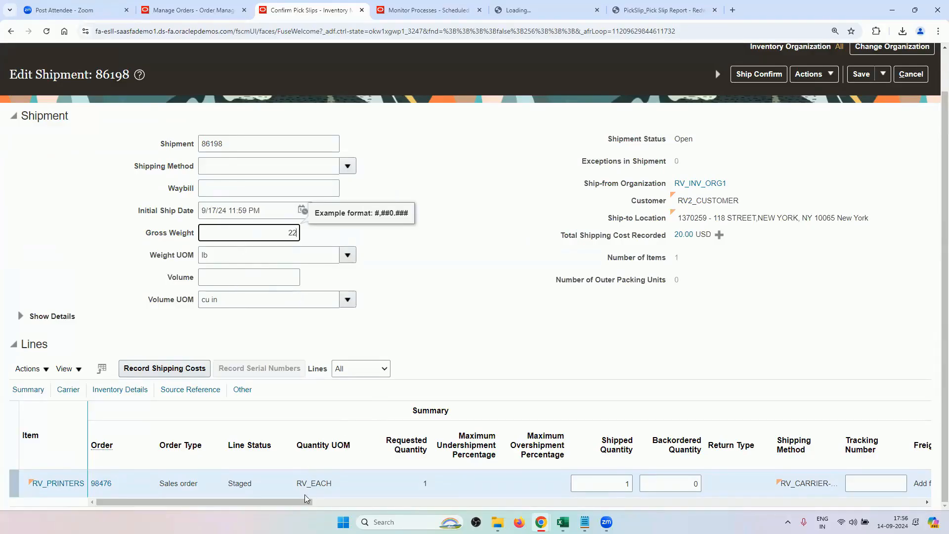
pyautogui.moveTo(298, 502); pyautogui.dragTo(420, 514)
pyautogui.click(402, 483)
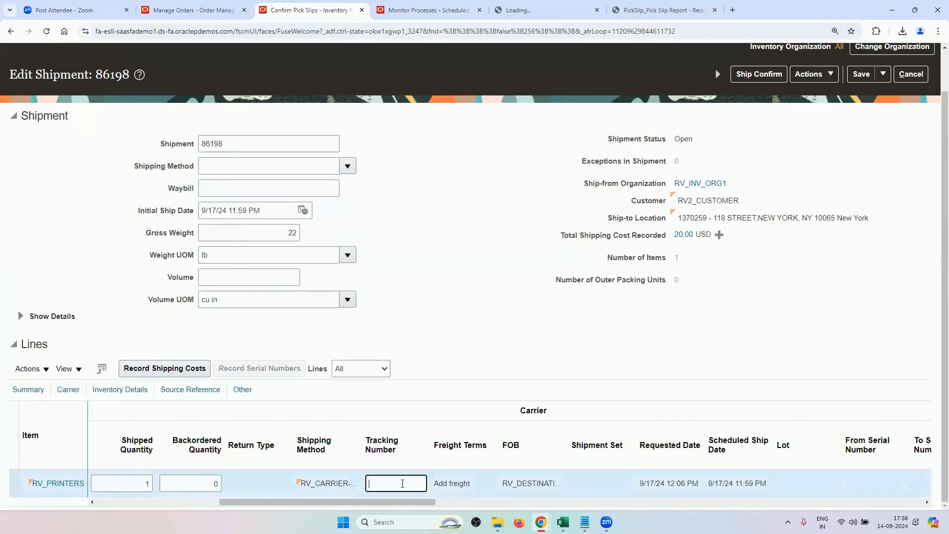
pyautogui.moveTo(419, 502); pyautogui.dragTo(175, 481)
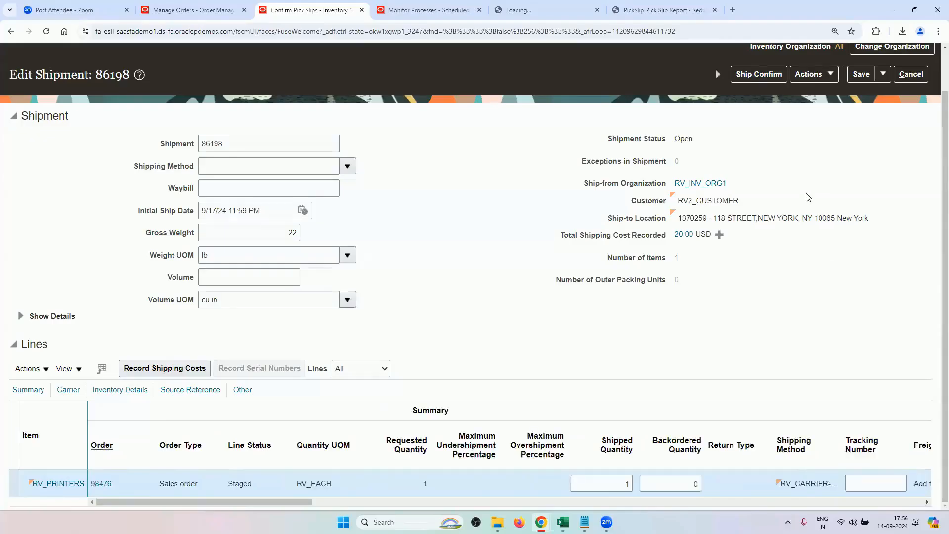
pyautogui.click(759, 75)
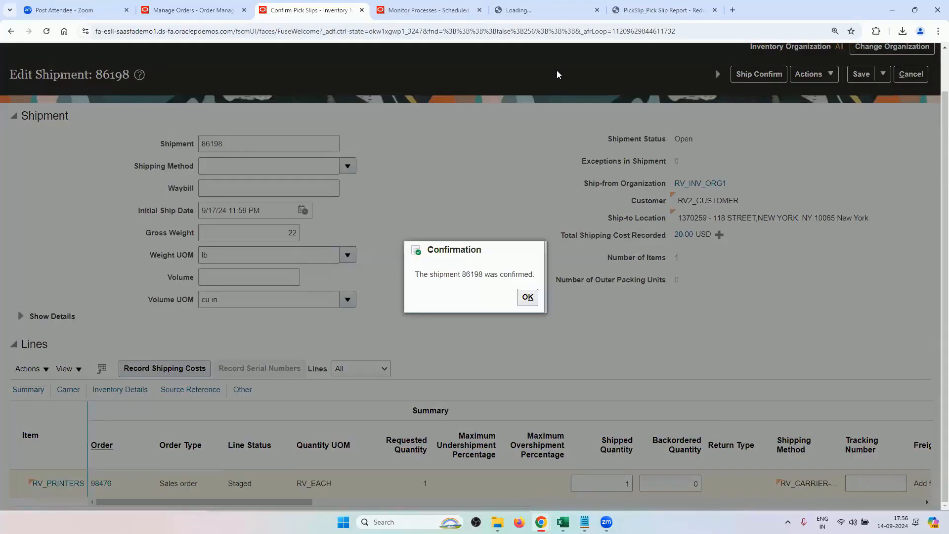
# - Acknowledge the shipment confirmation and refresh order 98476's orchestration, with Ship still Awaiting Shipping
pyautogui.click(527, 297)
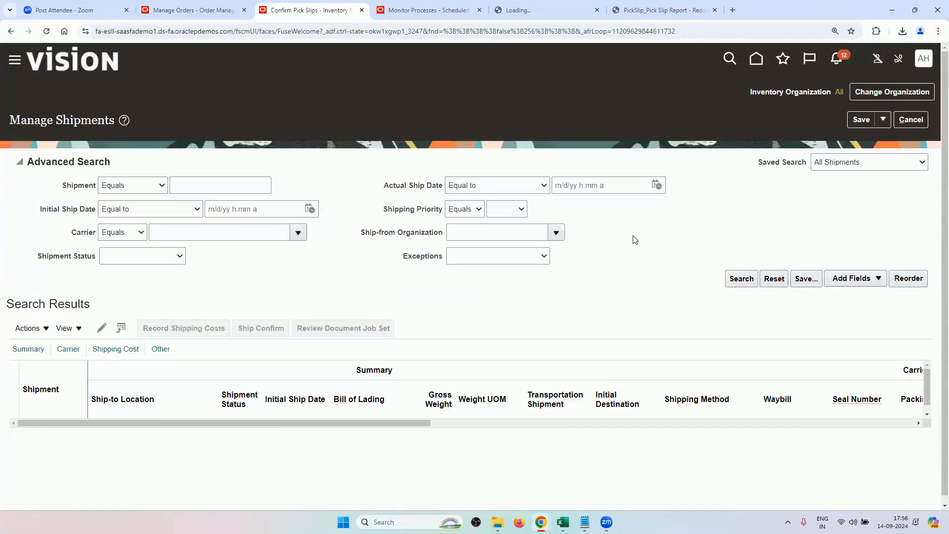
pyautogui.click(186, 15)
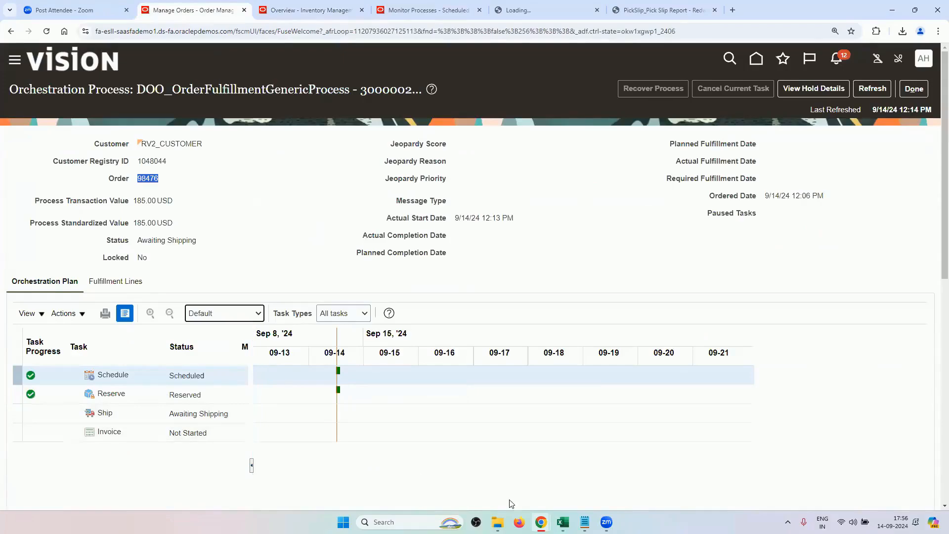
pyautogui.click(871, 89)
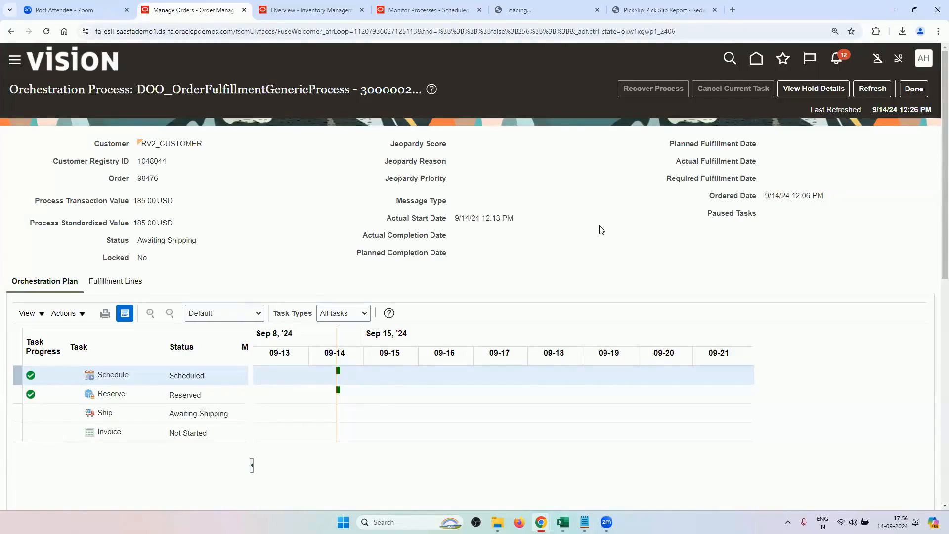
# - Go to Setup and Maintenance and search the setup tasks for 'SHIPPING COST'
pyautogui.click(323, 11)
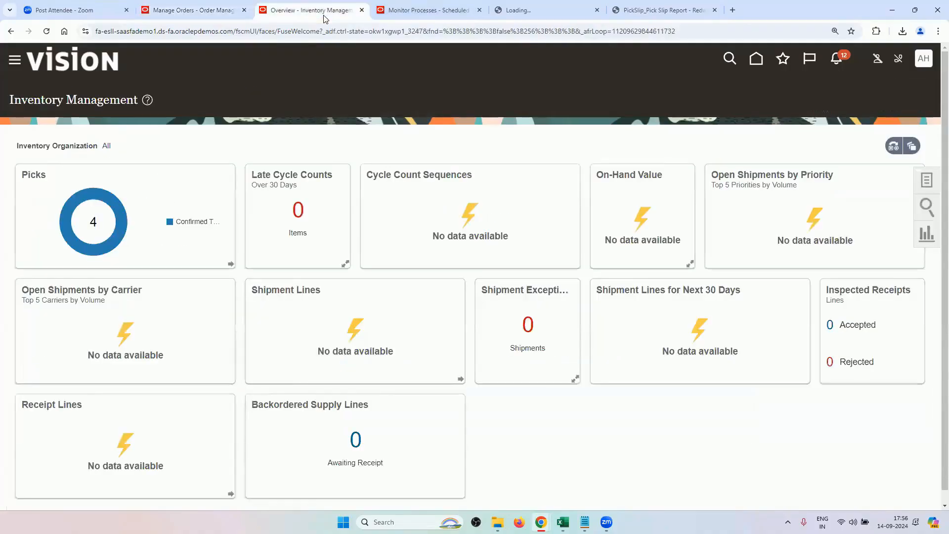
pyautogui.click(923, 69)
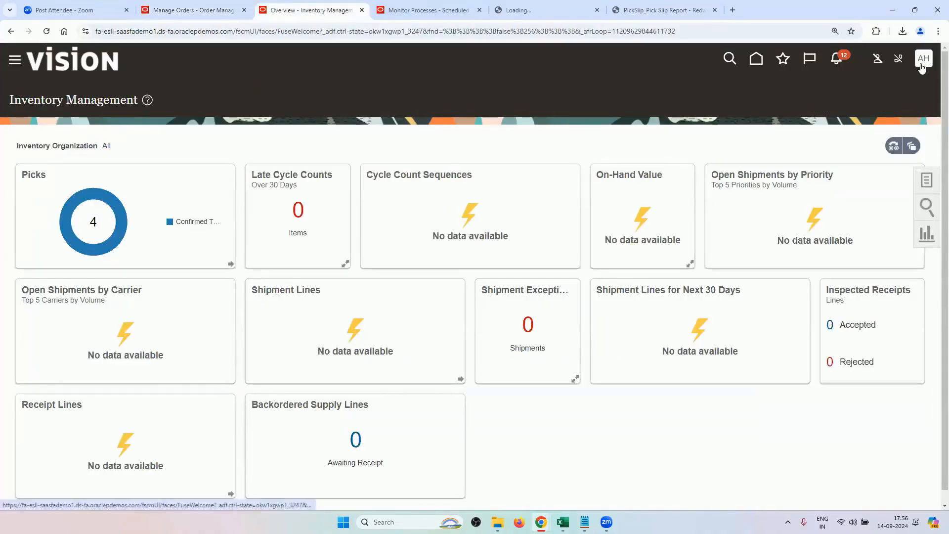
pyautogui.click(723, 244)
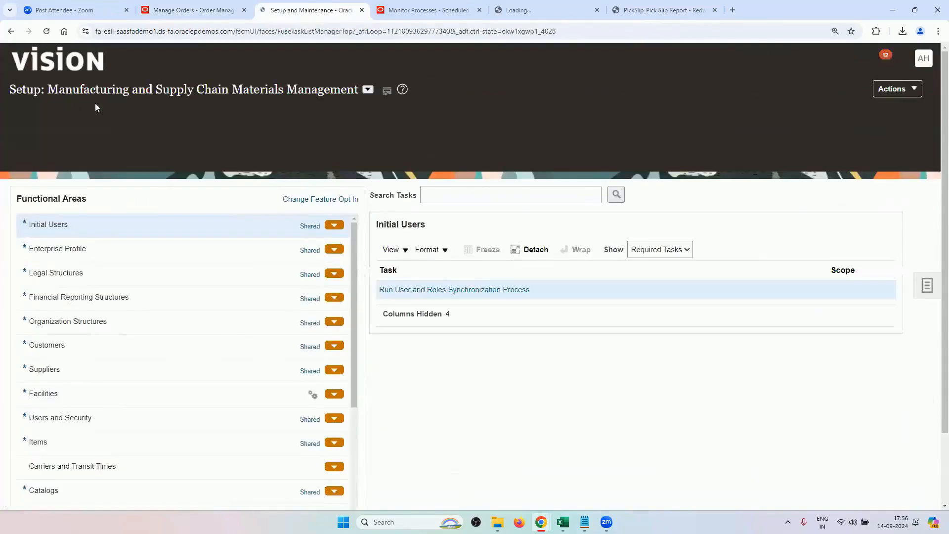
pyautogui.click(449, 129)
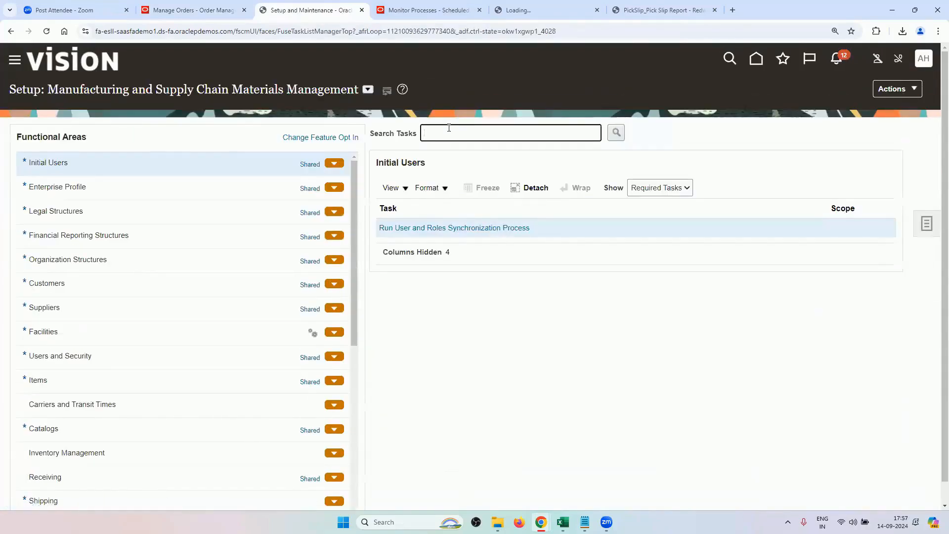
pyautogui.write('SHIPPING COST')
pyautogui.press('Return')
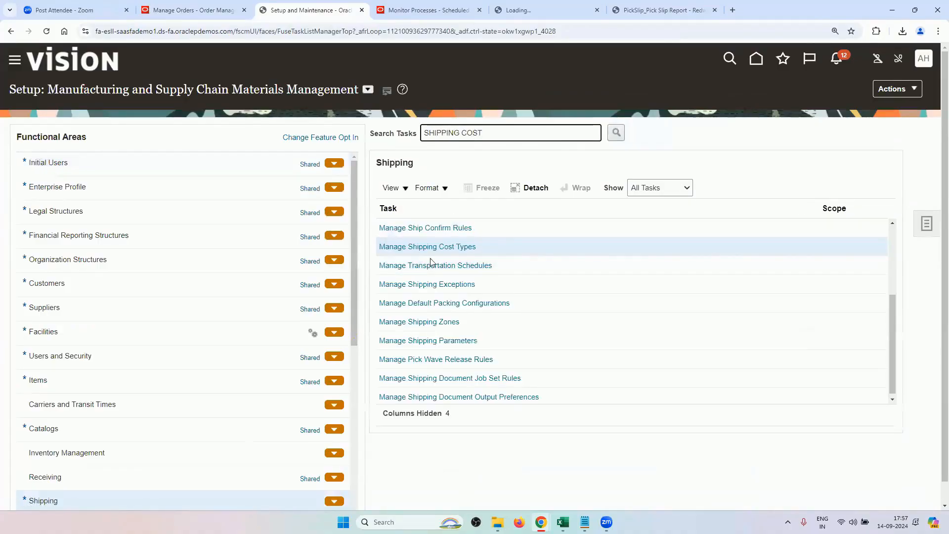
# - Edit cost type RV_SHIPPING_COST in Manage Shipping Cost Types and view its category options
pyautogui.click(463, 247)
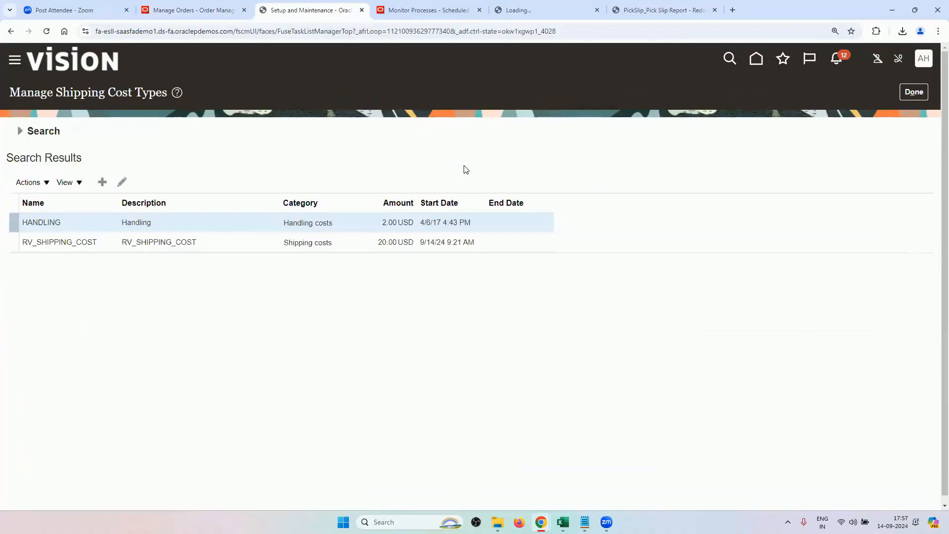
pyautogui.click(128, 241)
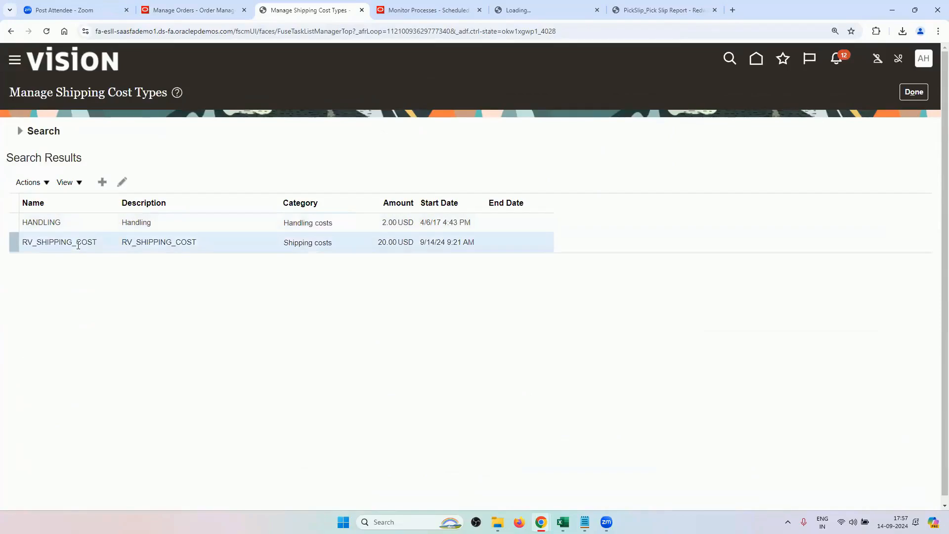
pyautogui.click(122, 183)
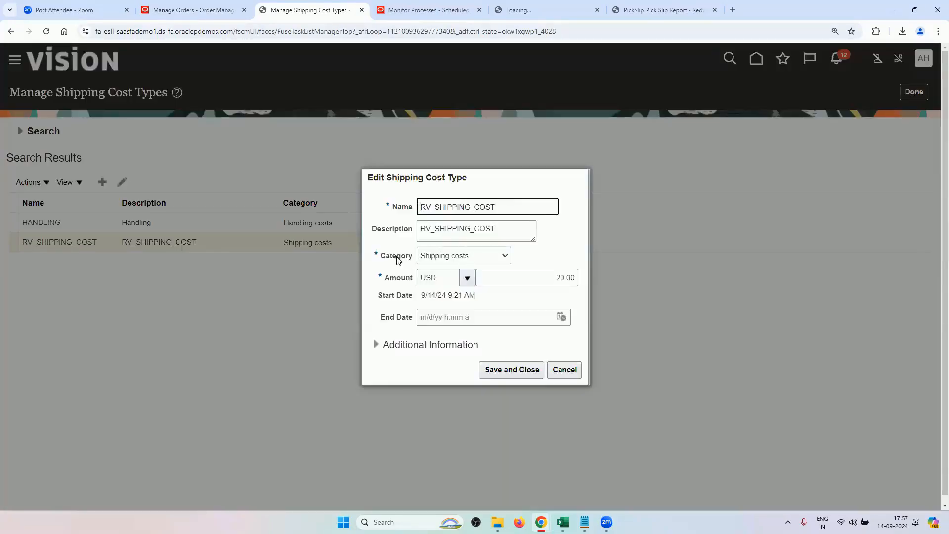
pyautogui.click(455, 258)
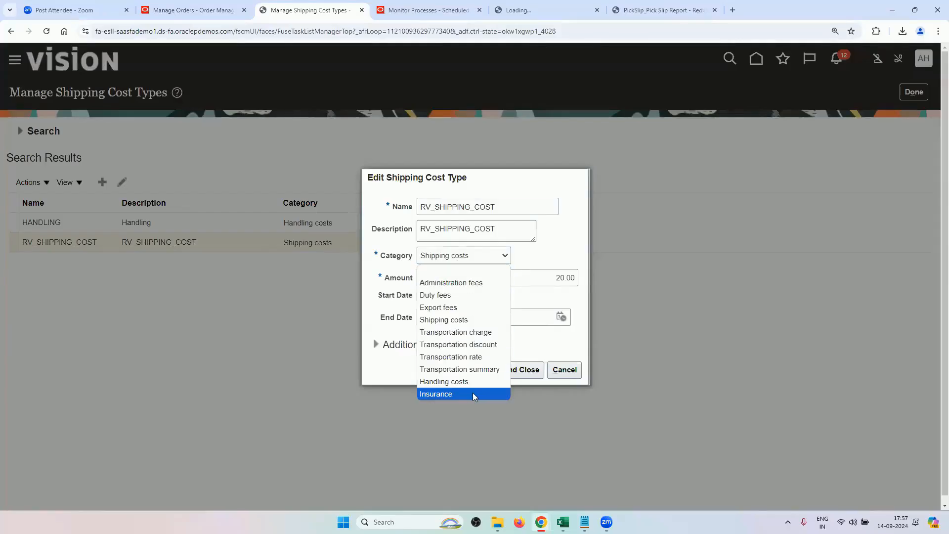
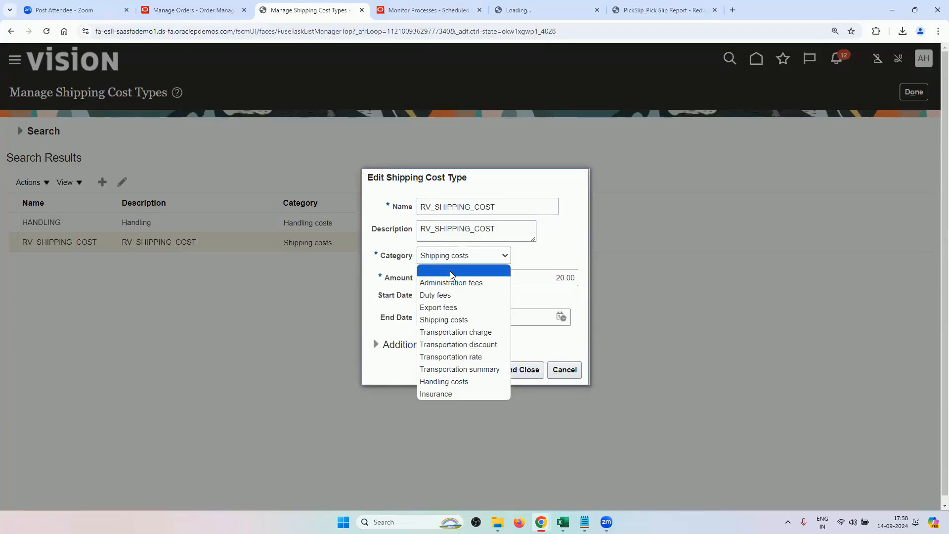
# - Discard the RV_SHIPPING_COST edit, leaving it at 20.00 USD, and return to order 98476's orchestration
pyautogui.click(563, 369)
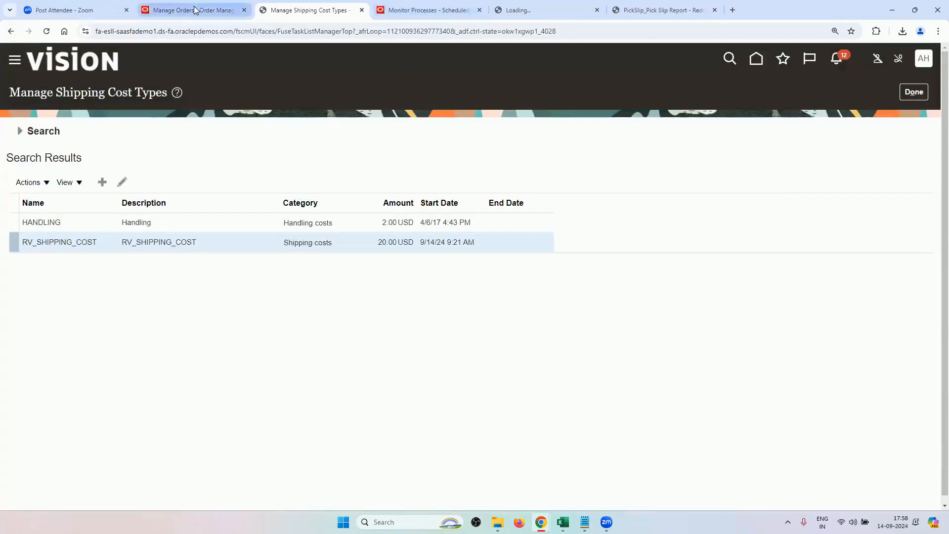
pyautogui.click(195, 10)
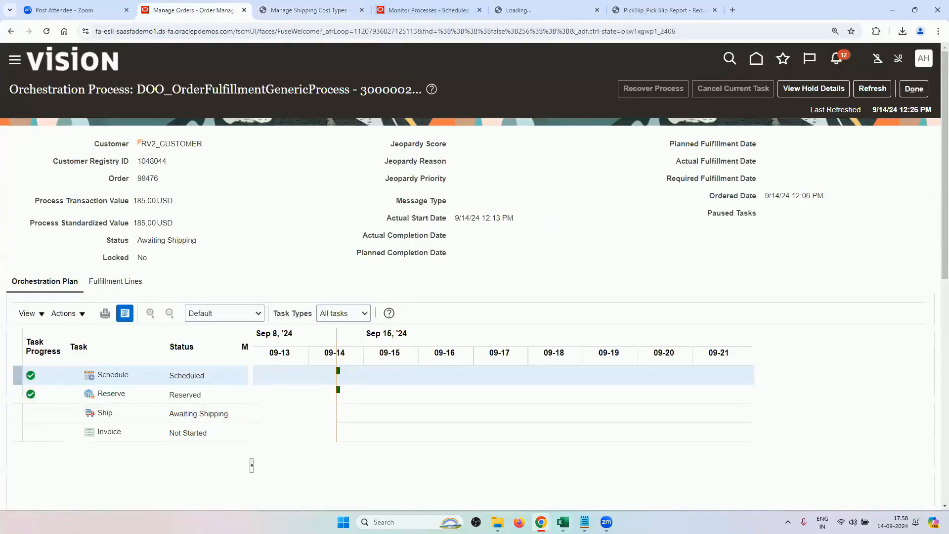
# - On the Orchestration Cycle sheet, highlight B24's note 'Create Pick Wave/Pick Release, Pick Confirm and then Ship Confirm'
pyautogui.click(562, 522)
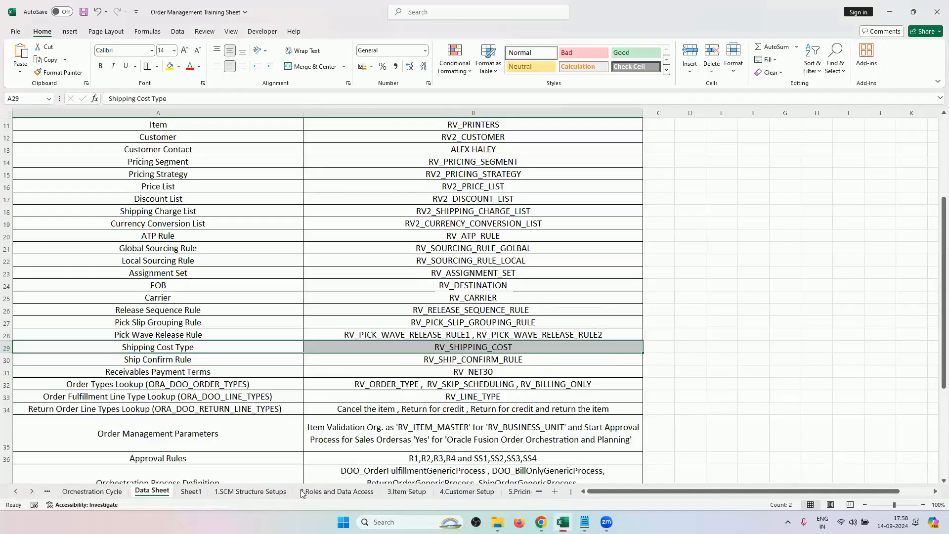
pyautogui.hotkey('ctrl', 'pageup')
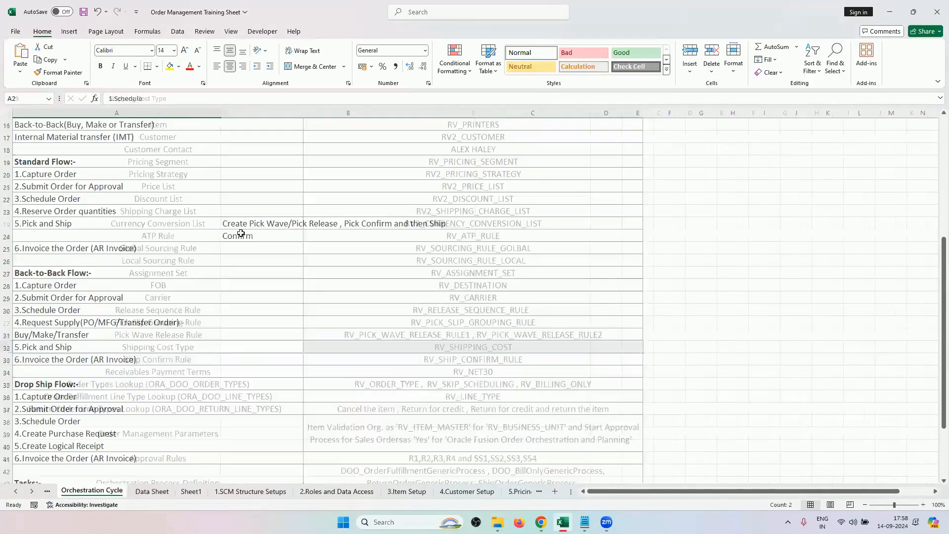
pyautogui.doubleClick(222, 223)
pyautogui.moveTo(223, 223); pyautogui.dragTo(338, 223)
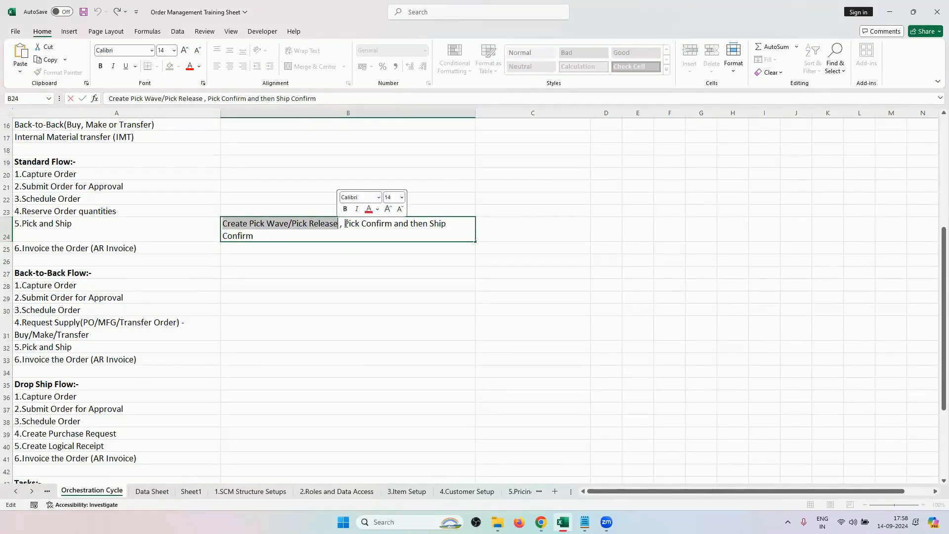
pyautogui.moveTo(345, 223); pyautogui.dragTo(460, 229)
pyautogui.click(345, 255)
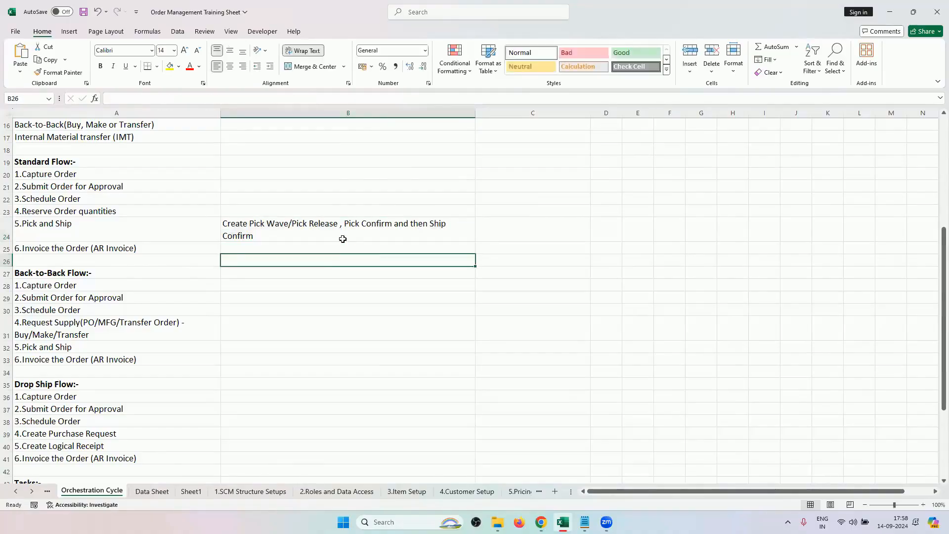
pyautogui.click(341, 237)
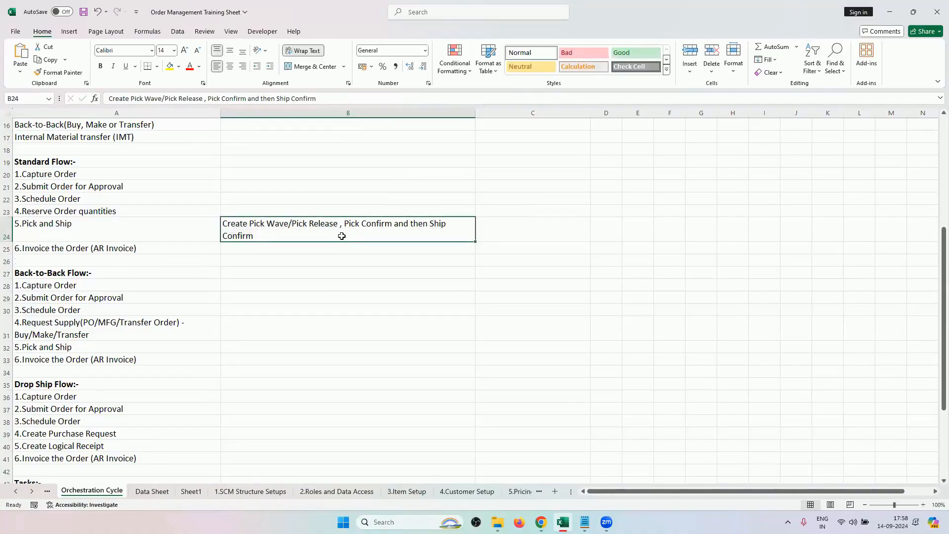
pyautogui.doubleClick(266, 234)
pyautogui.moveTo(266, 234); pyautogui.dragTo(217, 224)
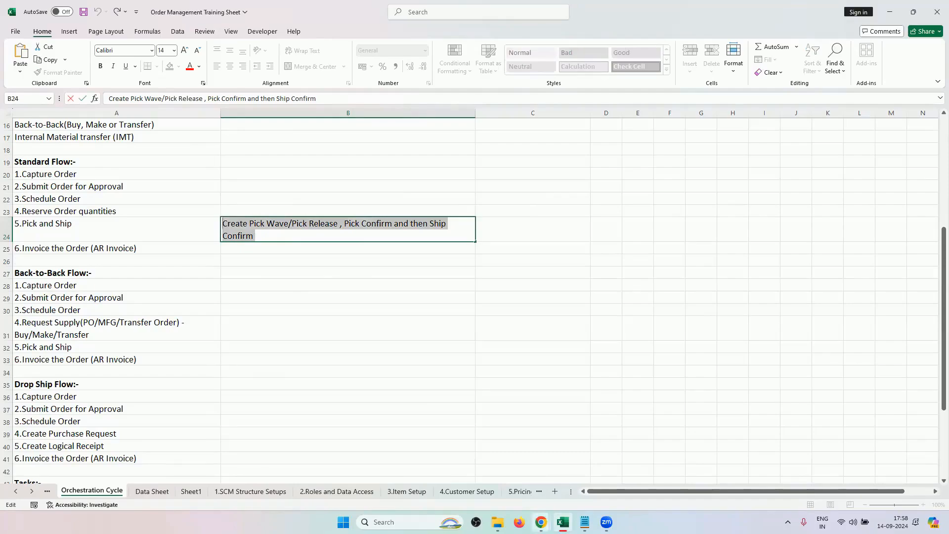
pyautogui.scroll(5, 423, 286)
pyautogui.click(442, 225)
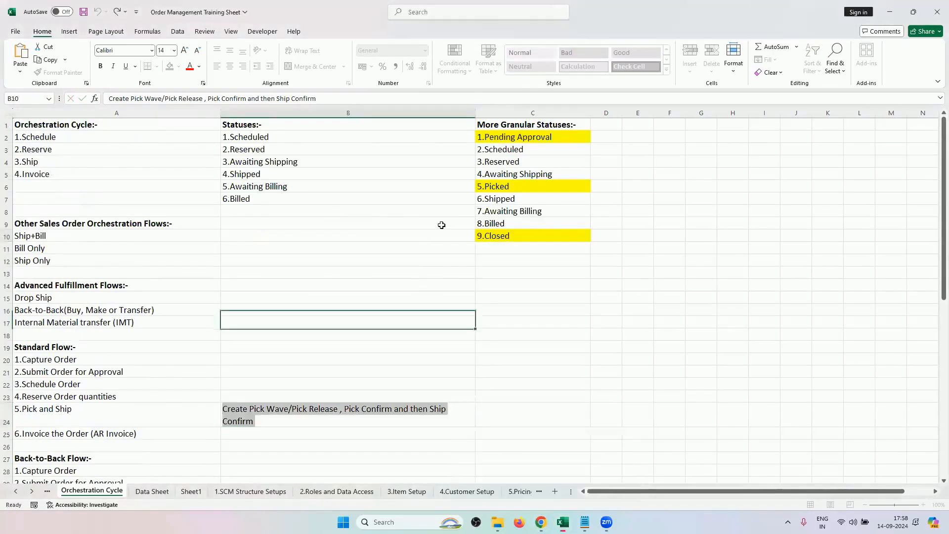
# - Point out the column C statuses 3.Reserved through 8.Billed, then return to order 98476 in Chrome
pyautogui.click(515, 150)
pyautogui.click(517, 162)
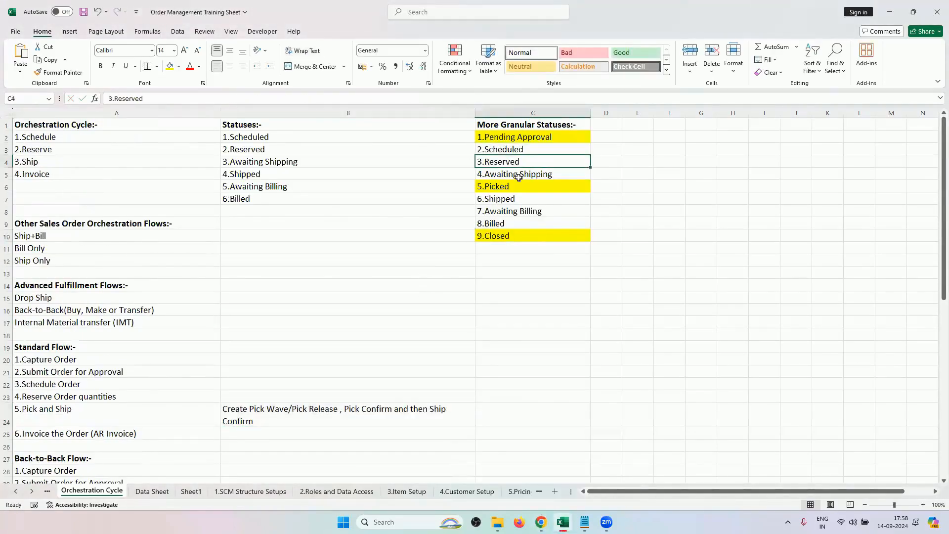
pyautogui.click(518, 177)
pyautogui.click(520, 188)
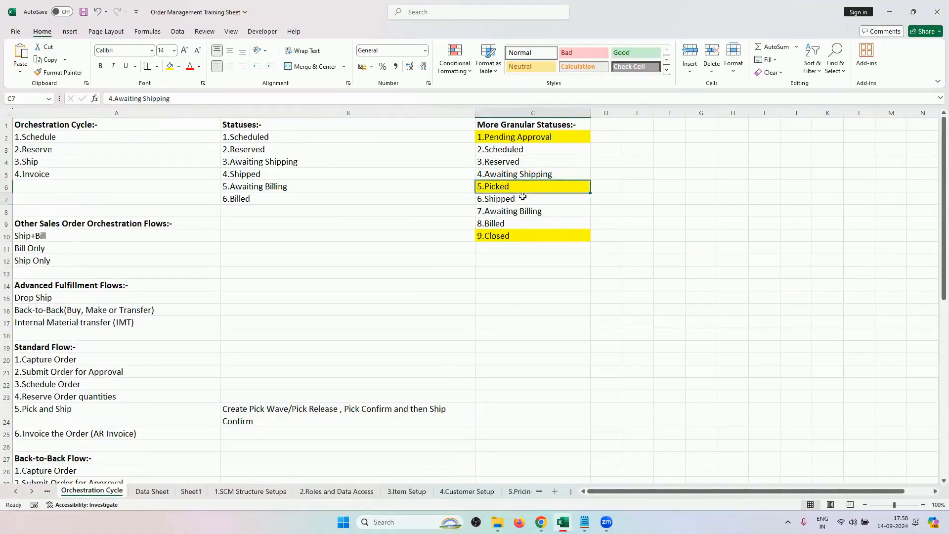
pyautogui.click(521, 199)
pyautogui.click(523, 211)
pyautogui.click(525, 224)
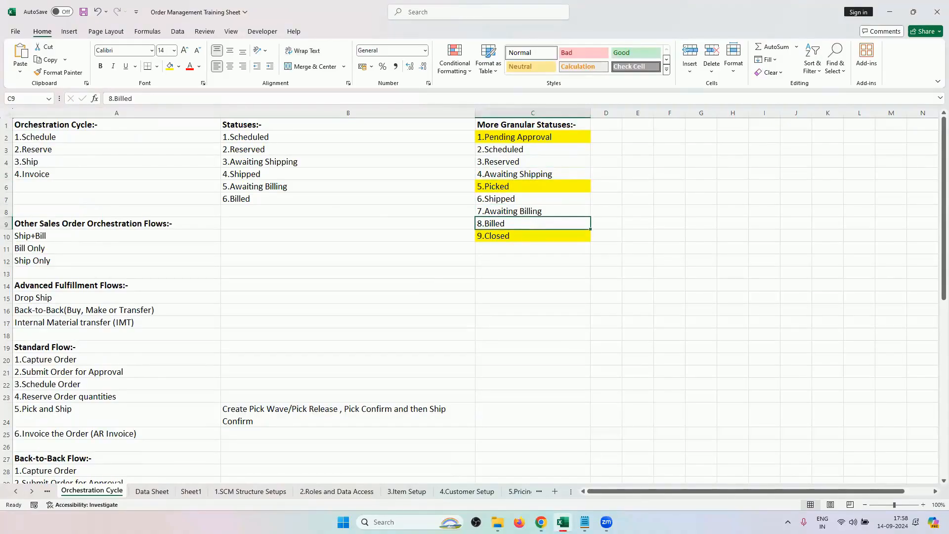
pyautogui.click(541, 522)
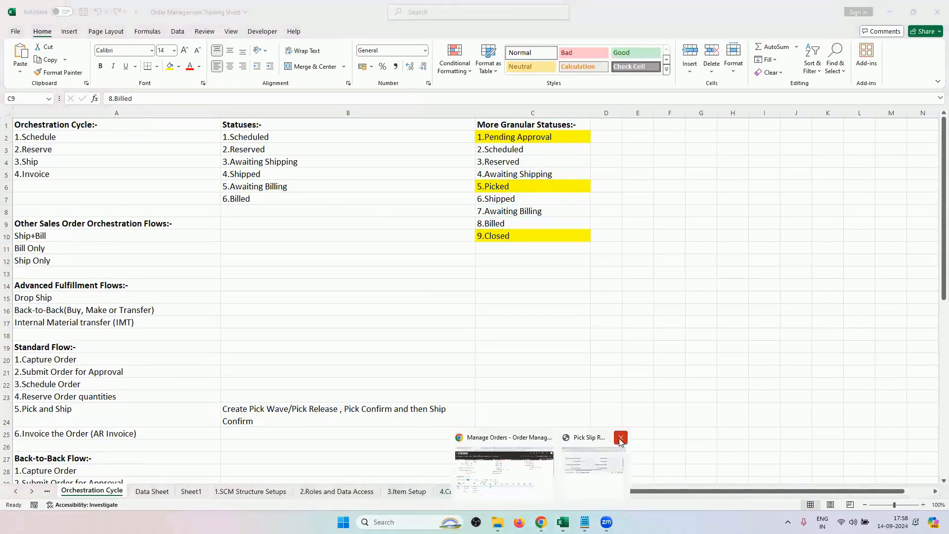
pyautogui.click(561, 455)
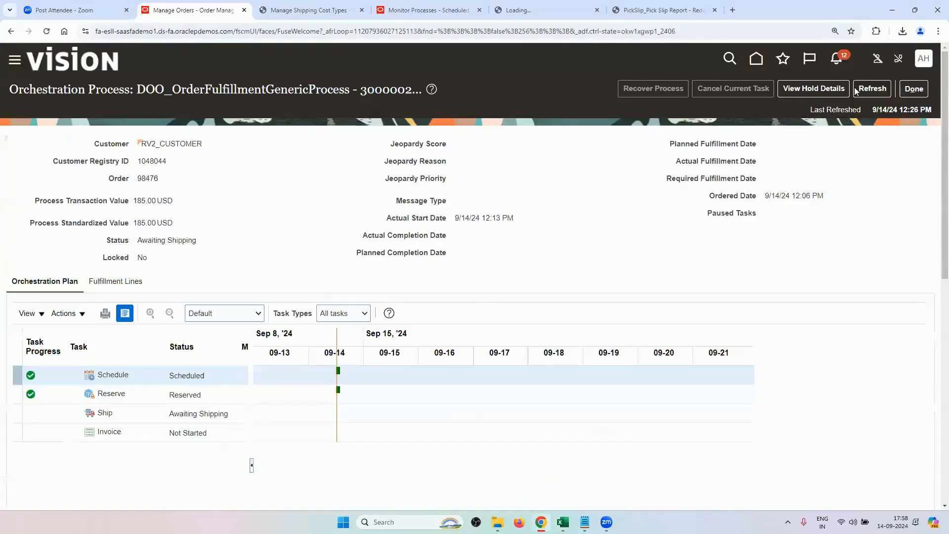
# - Refresh order 98476 to show Ship as Shipped and Awaiting Billing, then bring back the training sheet's status list
pyautogui.click(872, 89)
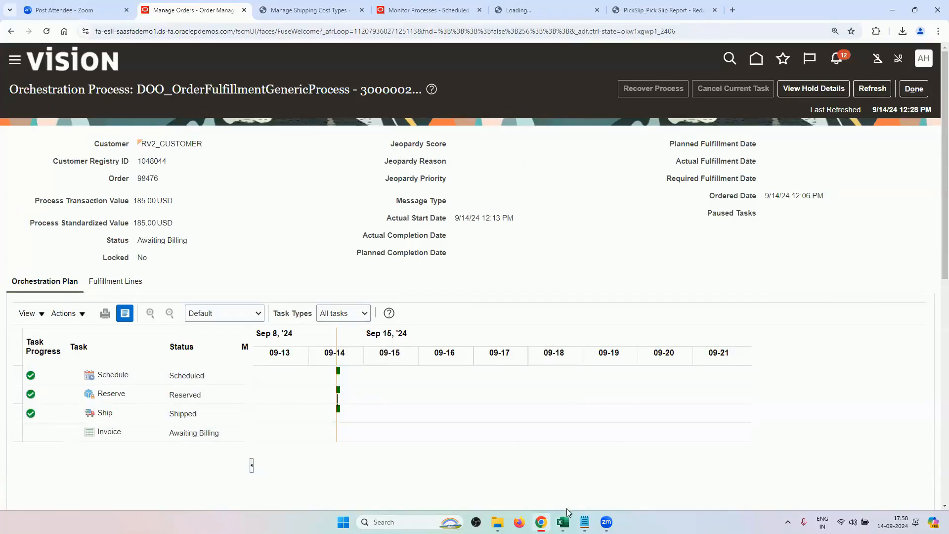
pyautogui.moveTo(563, 521)
pyautogui.click(563, 472)
pyautogui.scroll(-1, 377, 341)
pyautogui.scroll(-1, 328, 354)
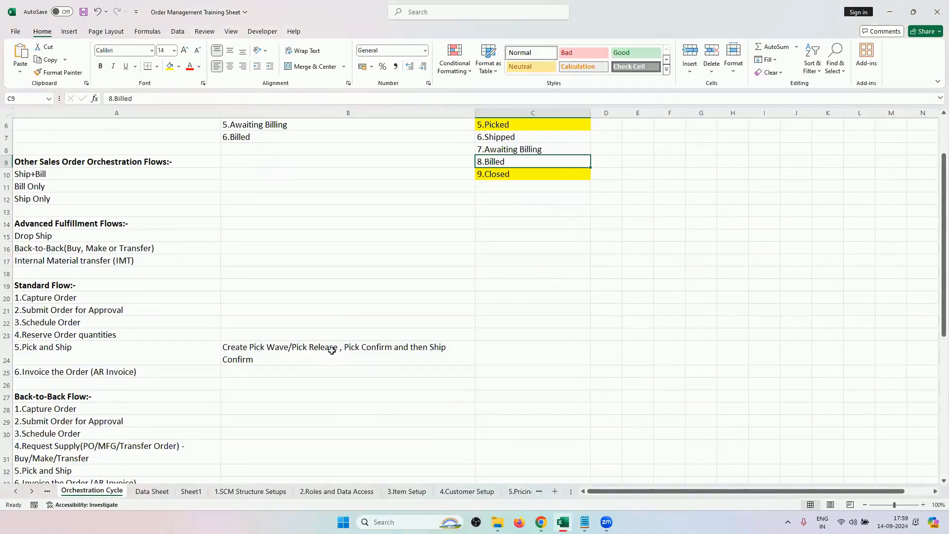
# - Scroll the status list, then look over the 6.Picking & Shipping Setups sheet before returning to the order
pyautogui.scroll(-7, 317, 310)
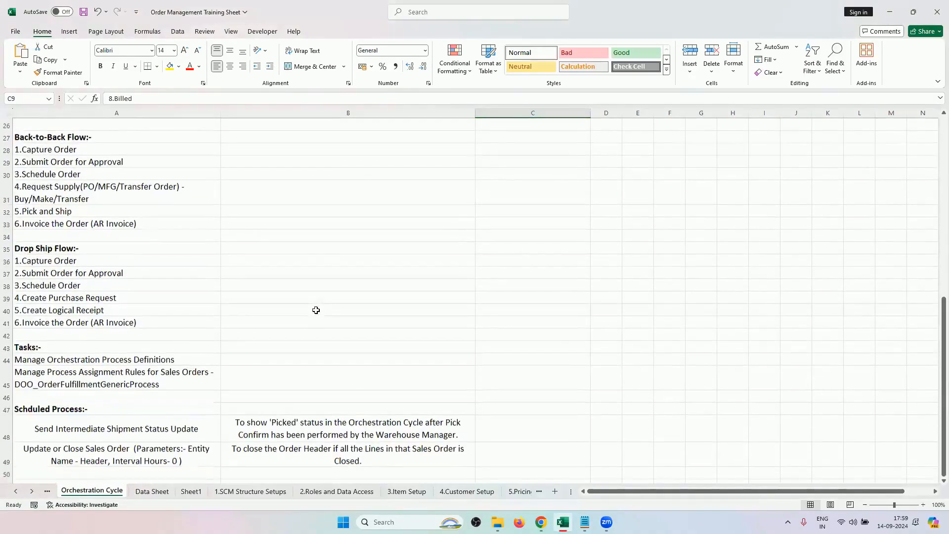
pyautogui.scroll(7, 309, 307)
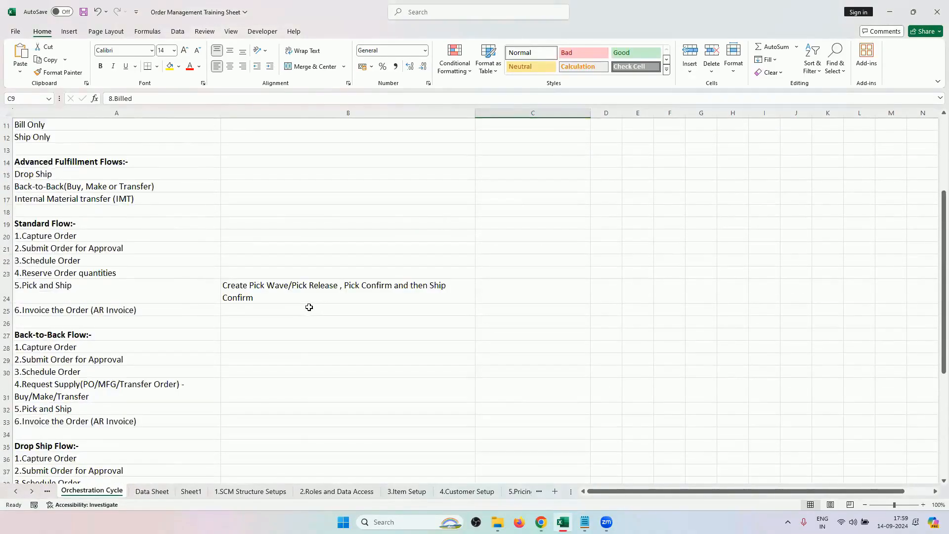
pyautogui.scroll(3, 309, 307)
pyautogui.scroll(-3, 155, 284)
pyautogui.click(519, 490)
pyautogui.hotkey('ctrl', 'pagedown')
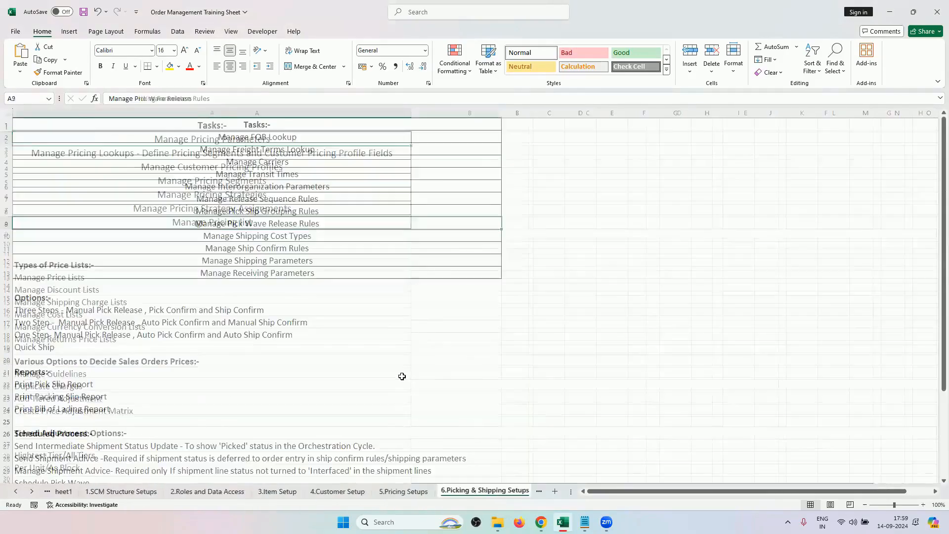
pyautogui.scroll(-1, 465, 455)
pyautogui.scroll(-2, 443, 428)
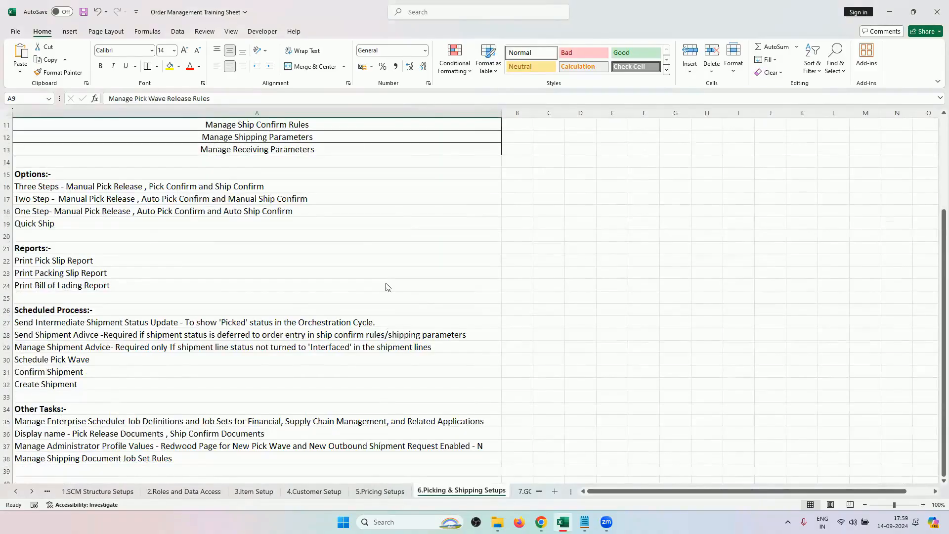
pyautogui.click(541, 522)
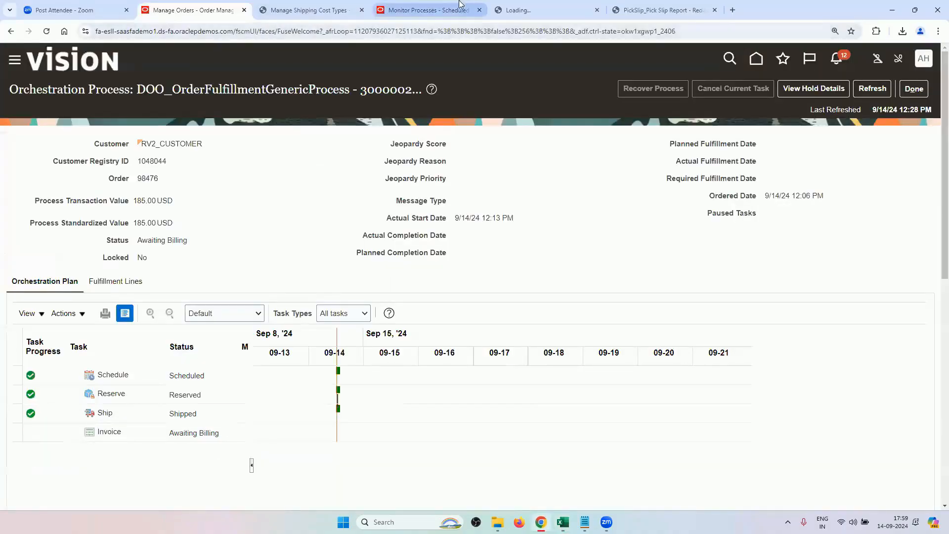
# - In the scheduled processes monitor, open the Print Bill of Lading Report process details
pyautogui.click(409, 7)
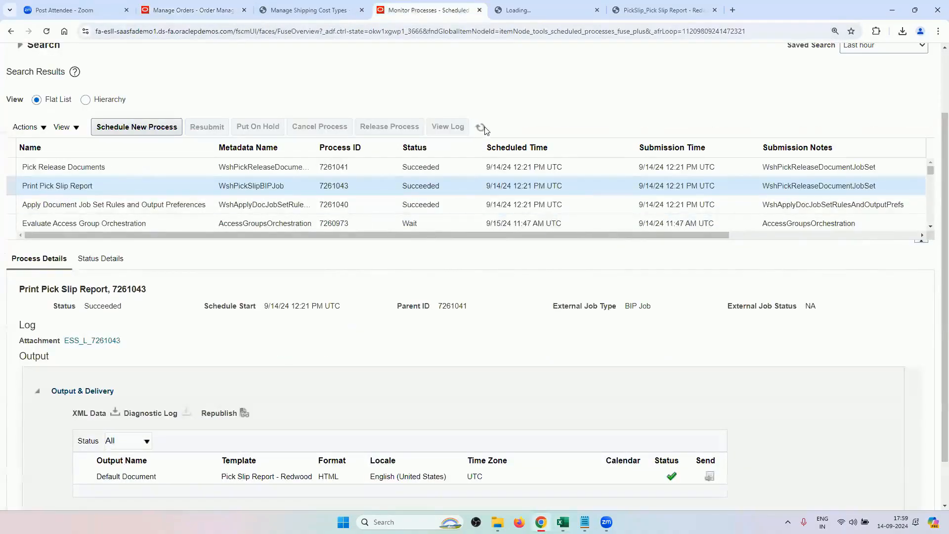
pyautogui.scroll(2, 329, 187)
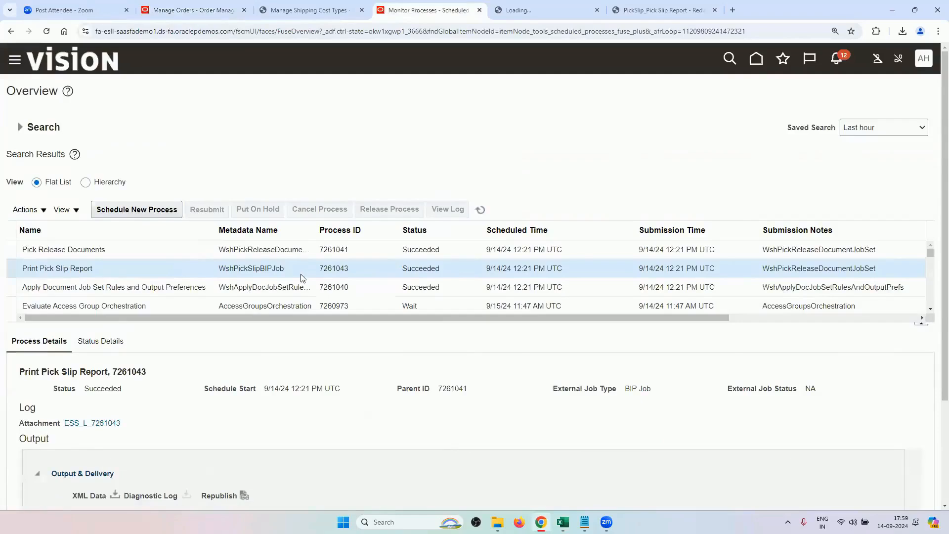
pyautogui.click(931, 310)
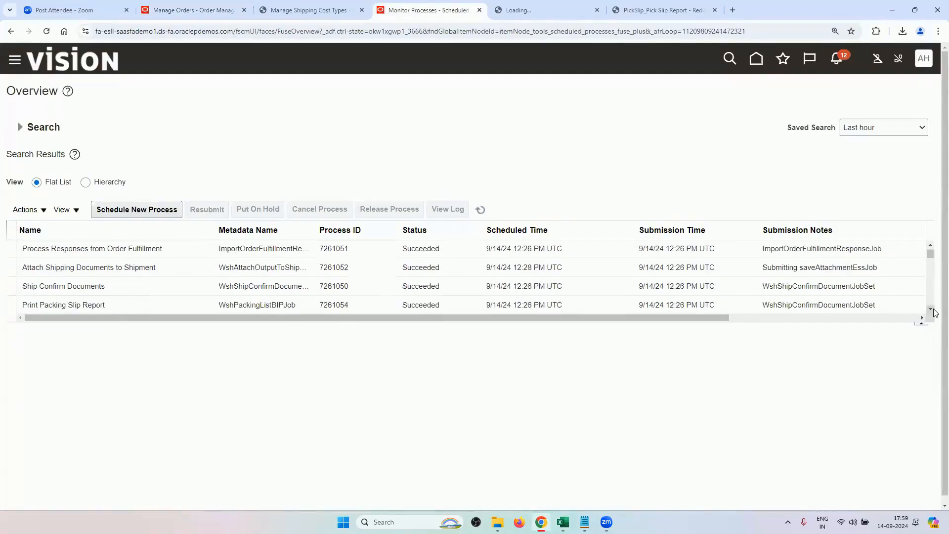
pyautogui.click(931, 309)
pyautogui.click(931, 309)
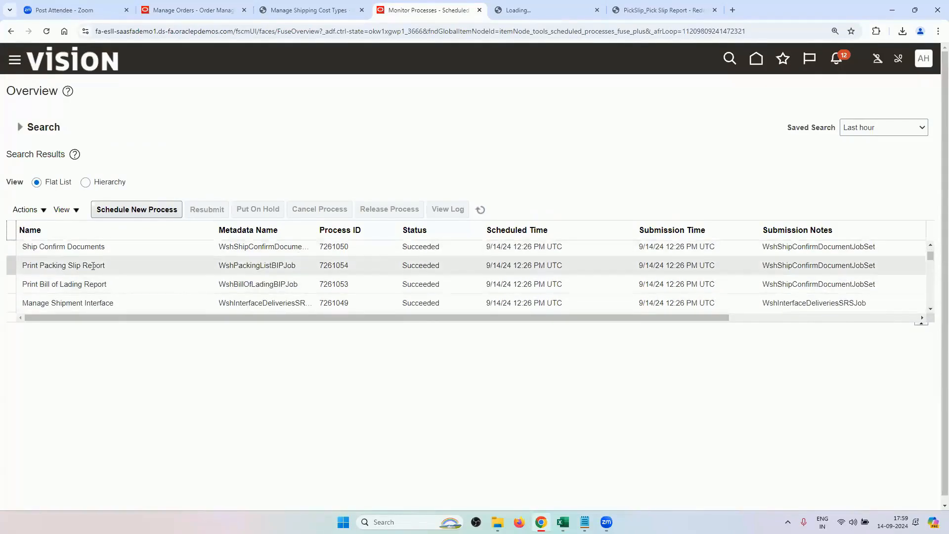
pyautogui.click(87, 284)
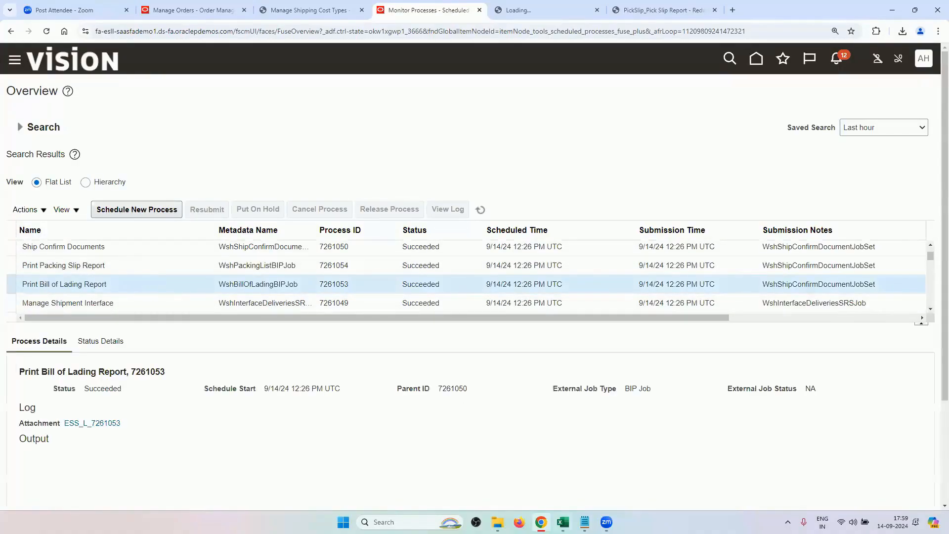
# - Mark the packing slip and bill of lading reports on the training sheet, then republish process 7261053's output
pyautogui.hotkey('alt', 'Tab')
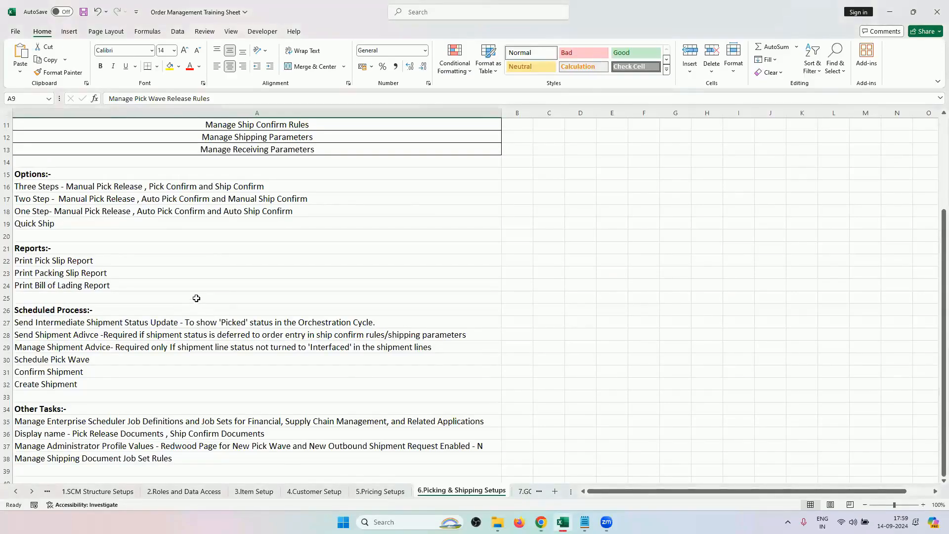
pyautogui.moveTo(108, 272); pyautogui.dragTo(113, 283)
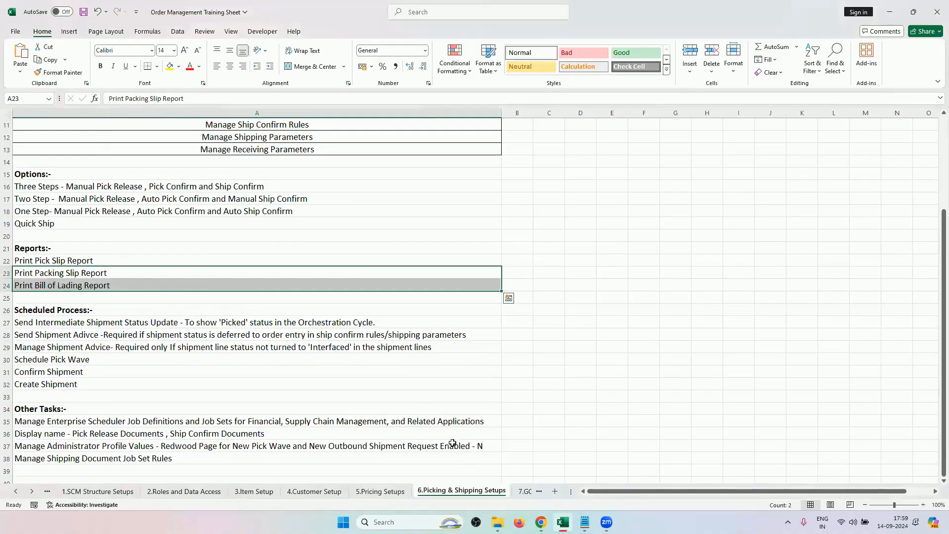
pyautogui.click(541, 522)
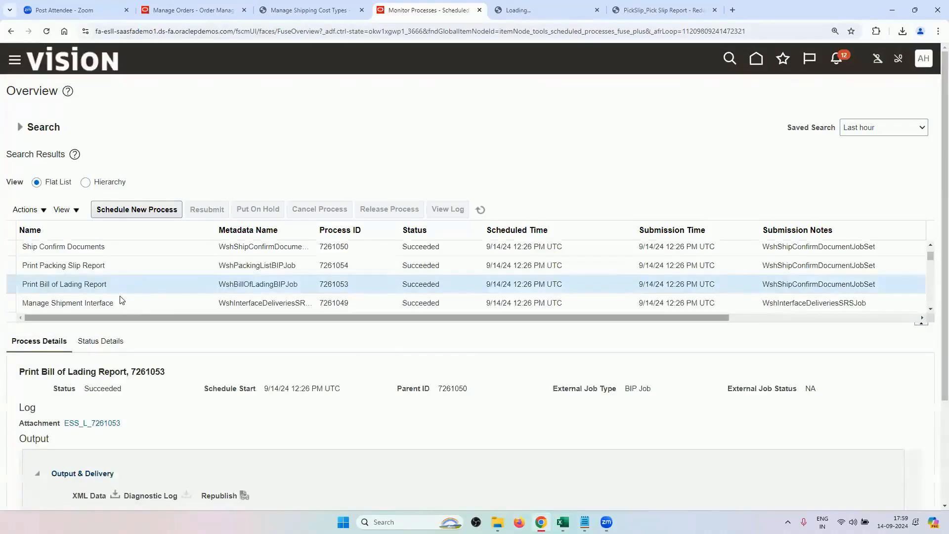
pyautogui.scroll(-2, 208, 365)
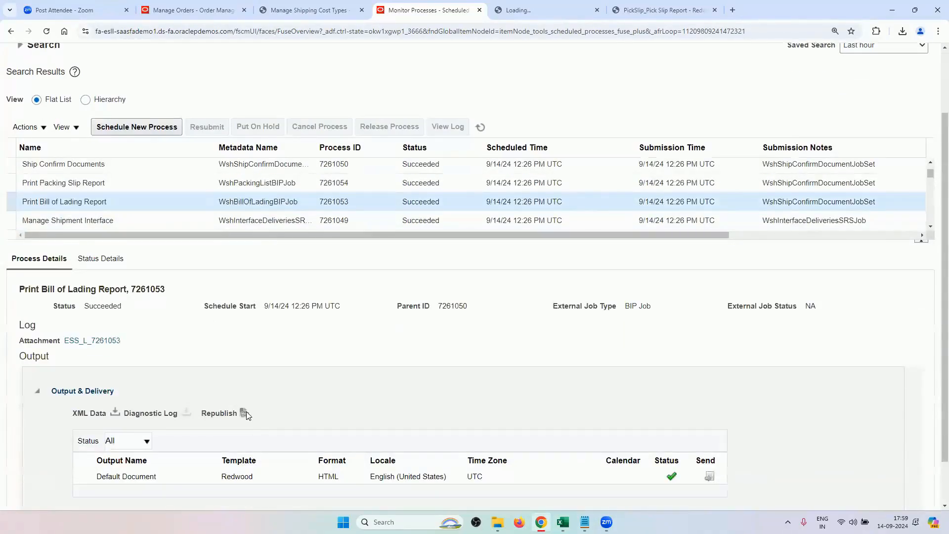
pyautogui.click(245, 412)
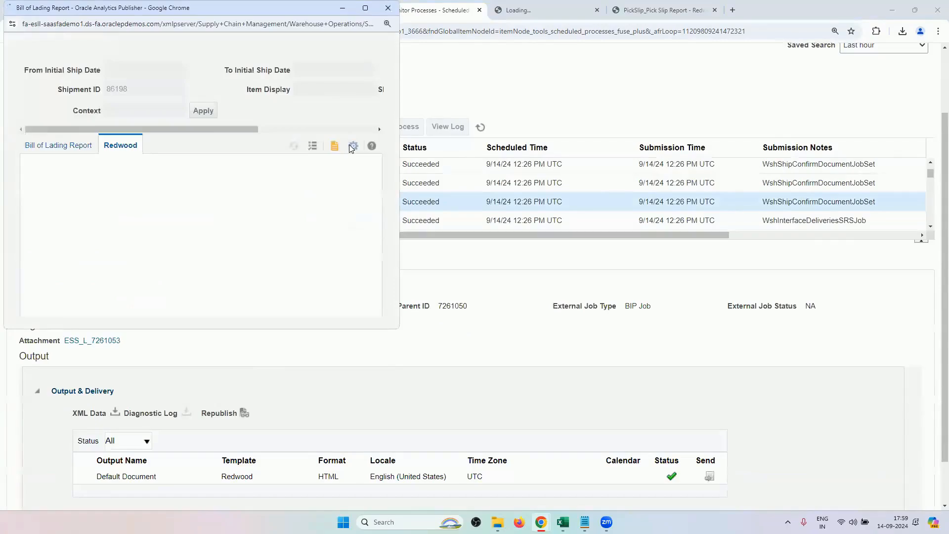
# - Export the Bill of Lading report as PDF and scroll through shipment 86198's document
pyautogui.click(349, 144)
pyautogui.moveTo(316, 161)
pyautogui.click(243, 181)
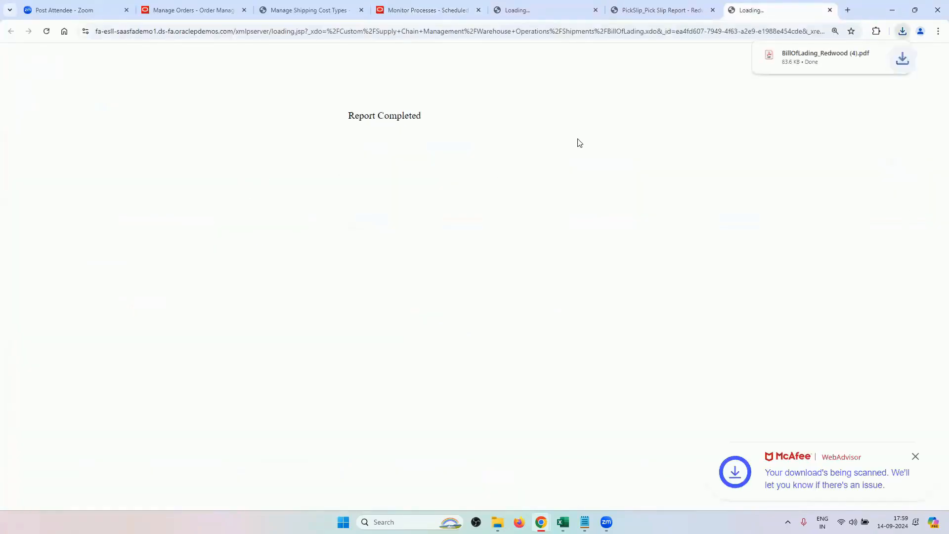
pyautogui.click(803, 63)
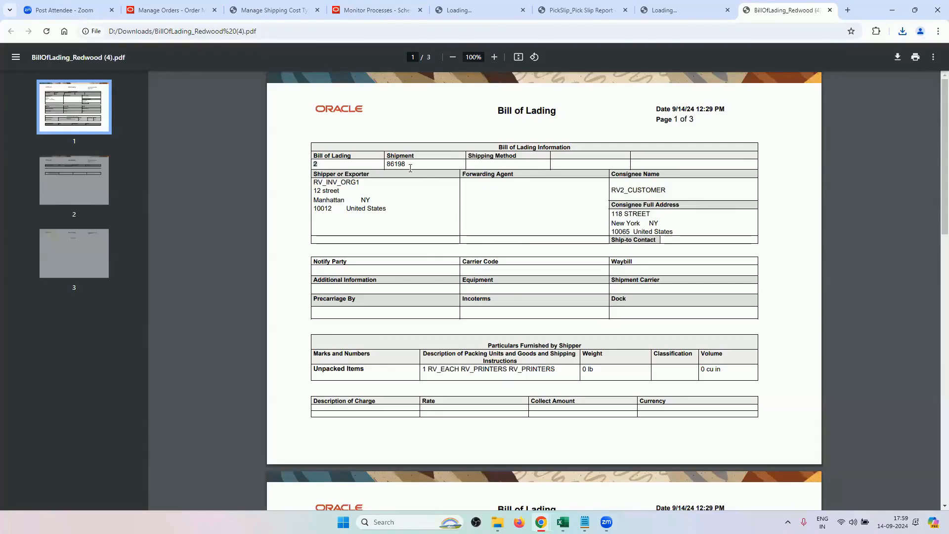
pyautogui.scroll(-2, 422, 266)
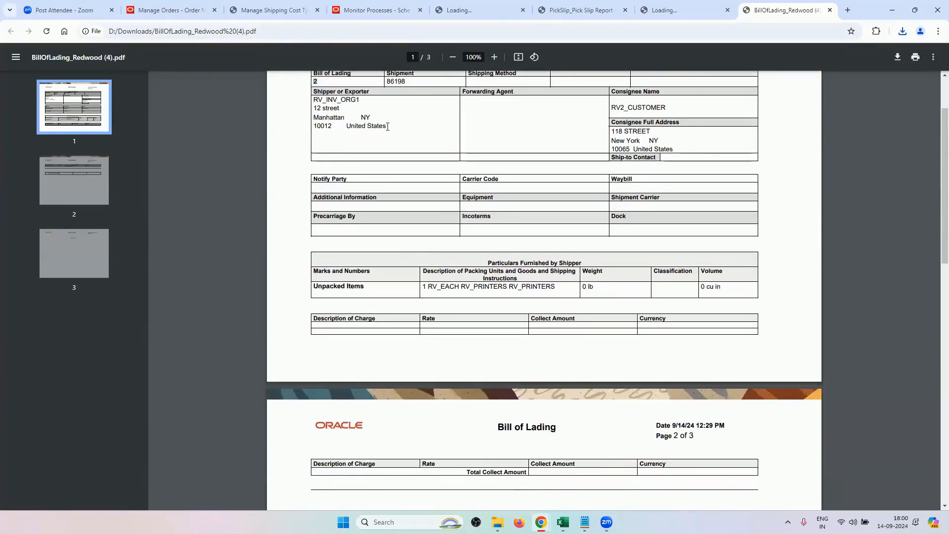
pyautogui.scroll(-2, 456, 291)
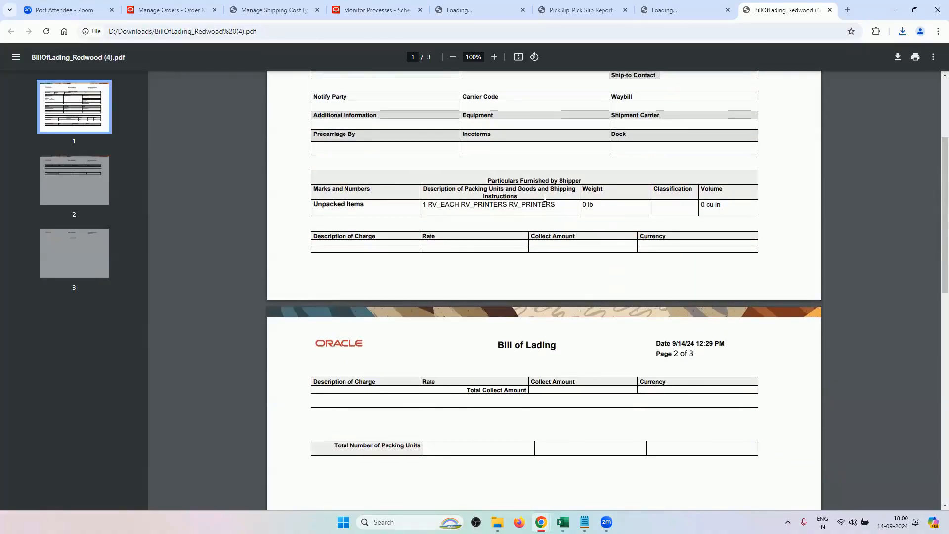
pyautogui.scroll(4, 544, 316)
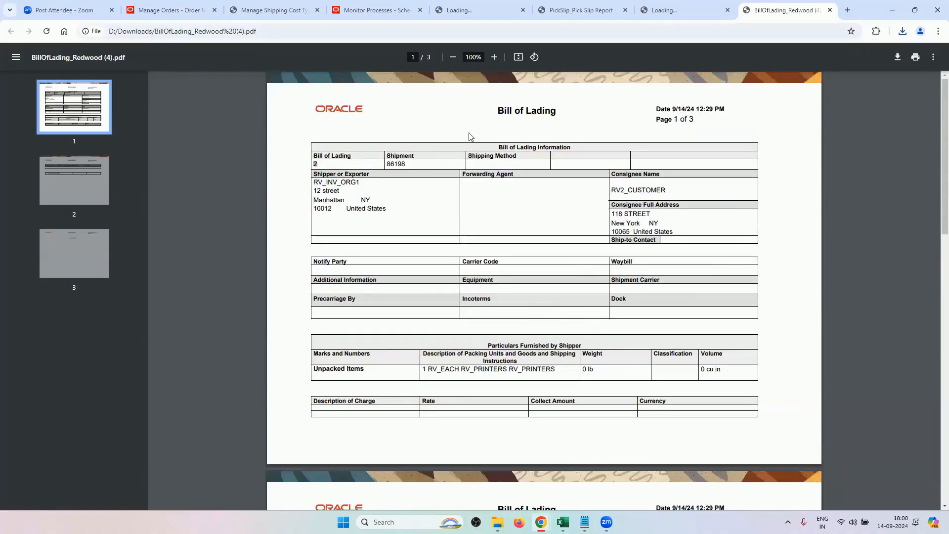
# - Close the Bill of Lading and Pick Slip PDFs and loading tabs, returning to order 98476
pyautogui.click(826, 13)
pyautogui.click(826, 11)
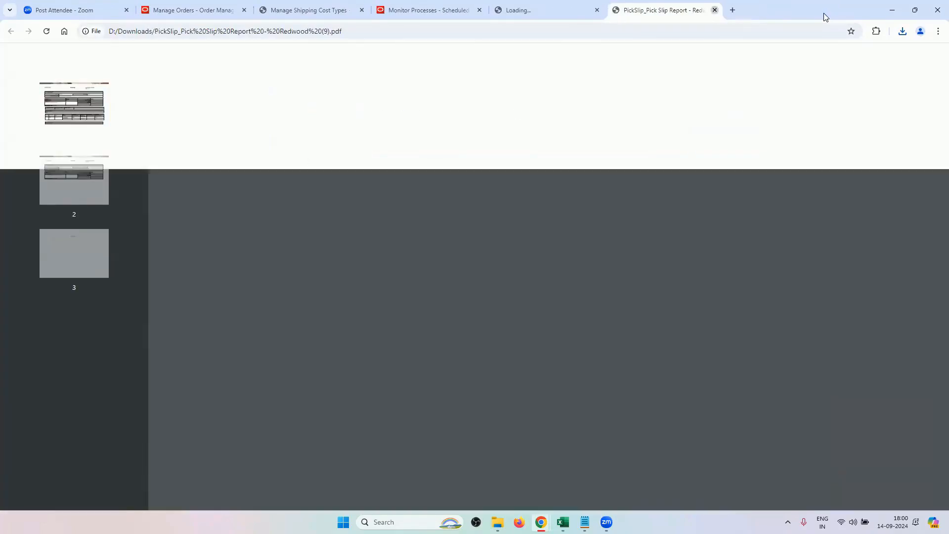
pyautogui.click(713, 10)
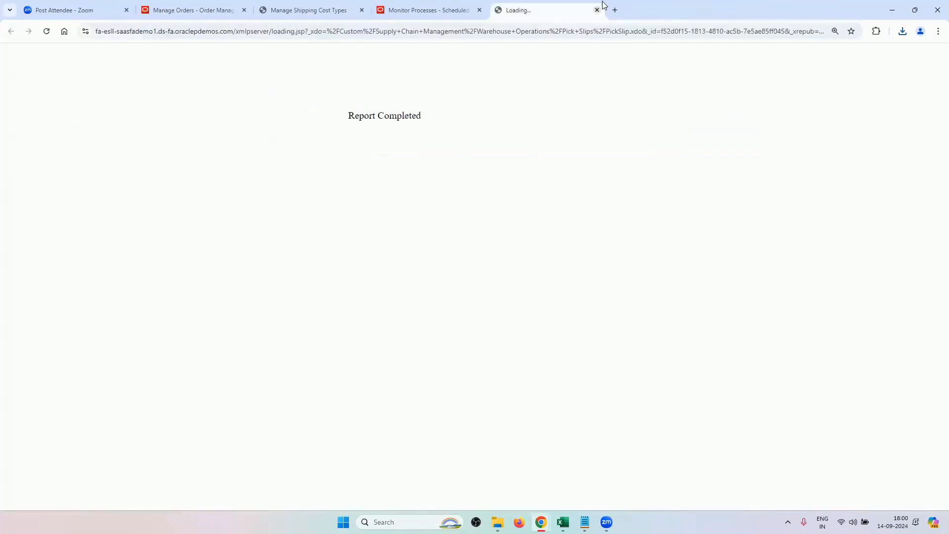
pyautogui.click(597, 9)
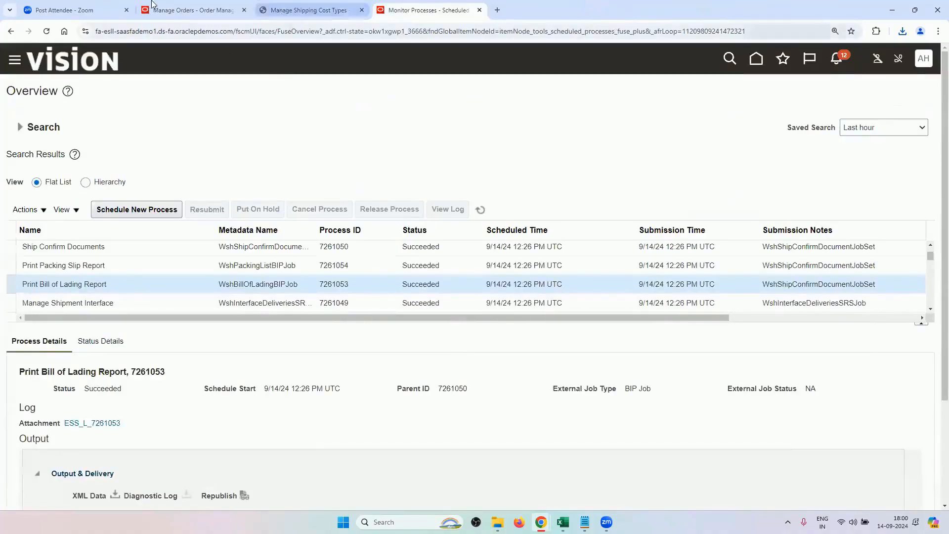
pyautogui.click(162, 11)
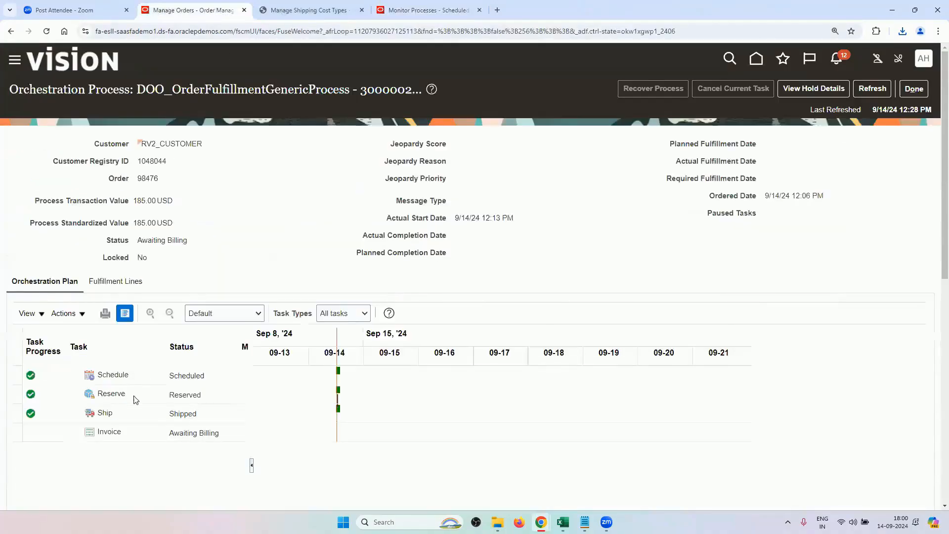
# - Refresh order 98476's orchestration and review the Reports list on the Picking & Shipping Setups sheet
pyautogui.click(860, 95)
pyautogui.click(563, 522)
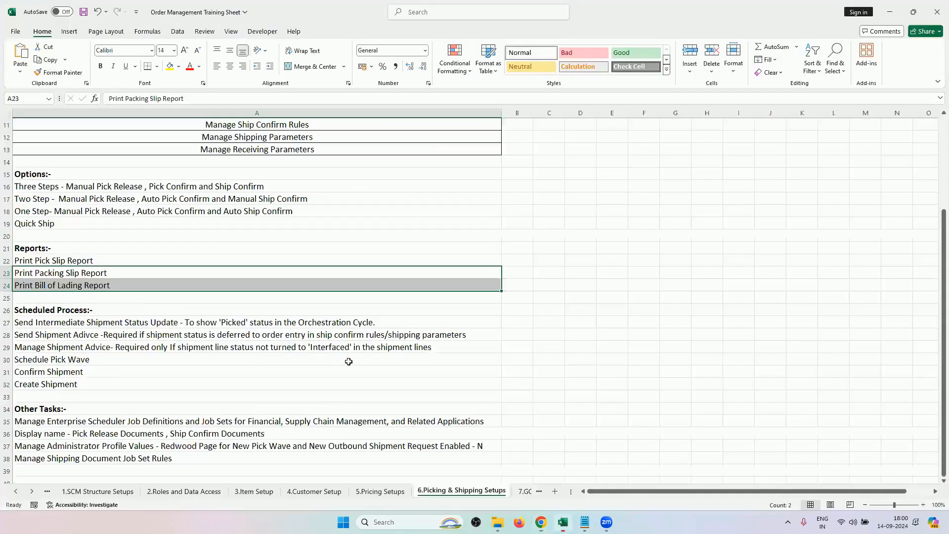
pyautogui.scroll(-2, 349, 361)
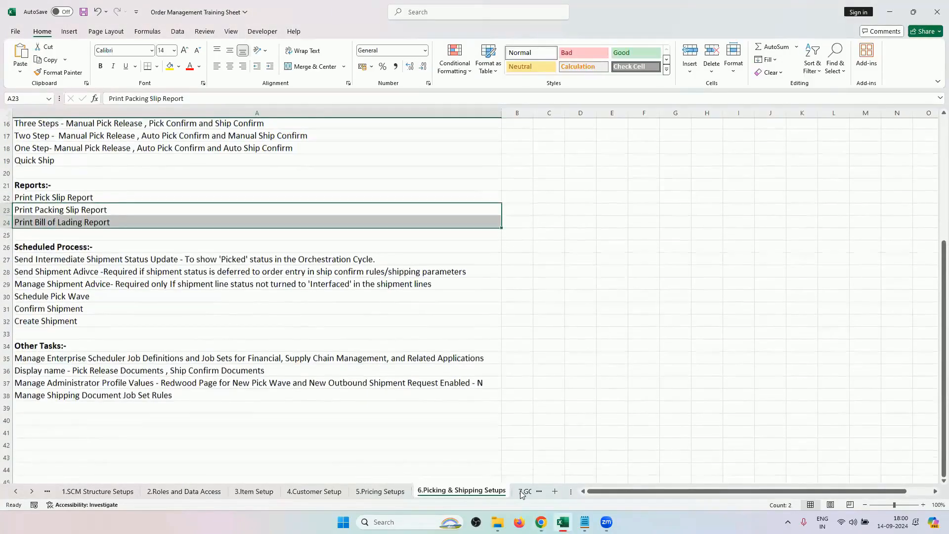
pyautogui.scroll(3, 267, 358)
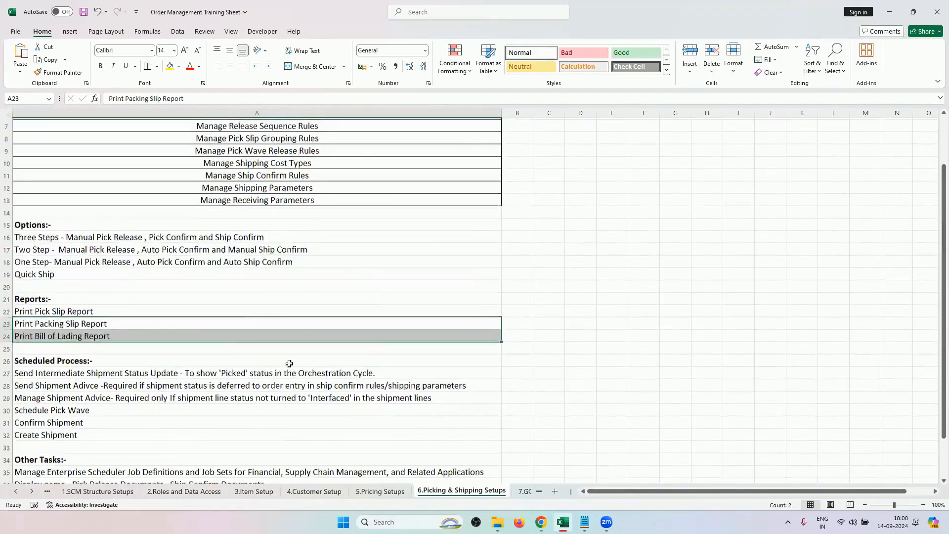
pyautogui.scroll(2, 289, 363)
# - Close the Bill of Lading report window and return to the Manage Orders page
pyautogui.moveTo(541, 516)
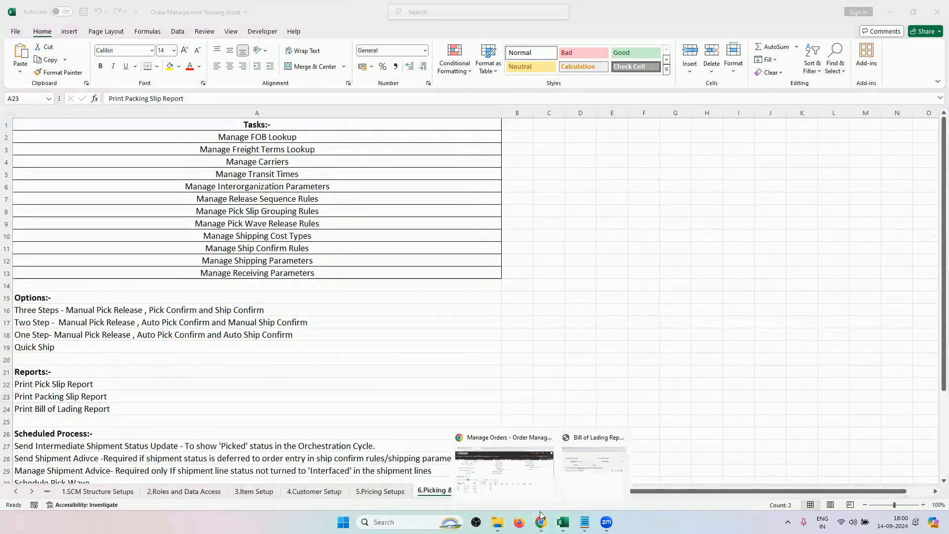
pyautogui.click(622, 437)
pyautogui.click(560, 459)
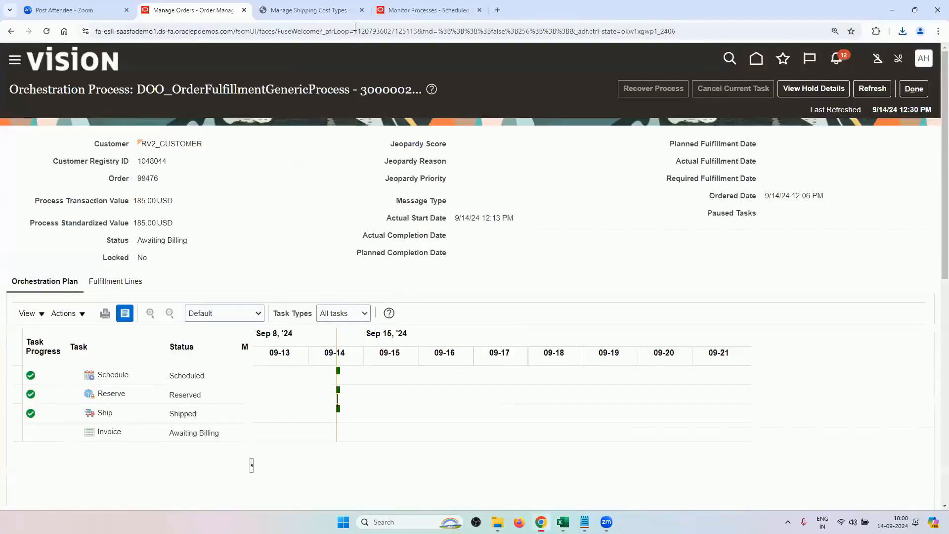
# - From Monitor Processes, schedule a new process with job name IMPORT AUTOINVOICE
pyautogui.click(428, 10)
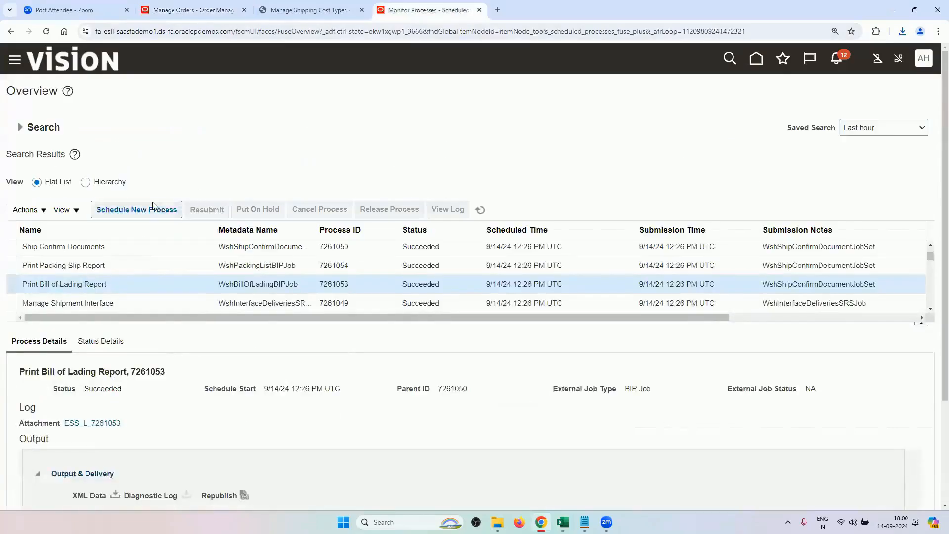
pyautogui.click(153, 208)
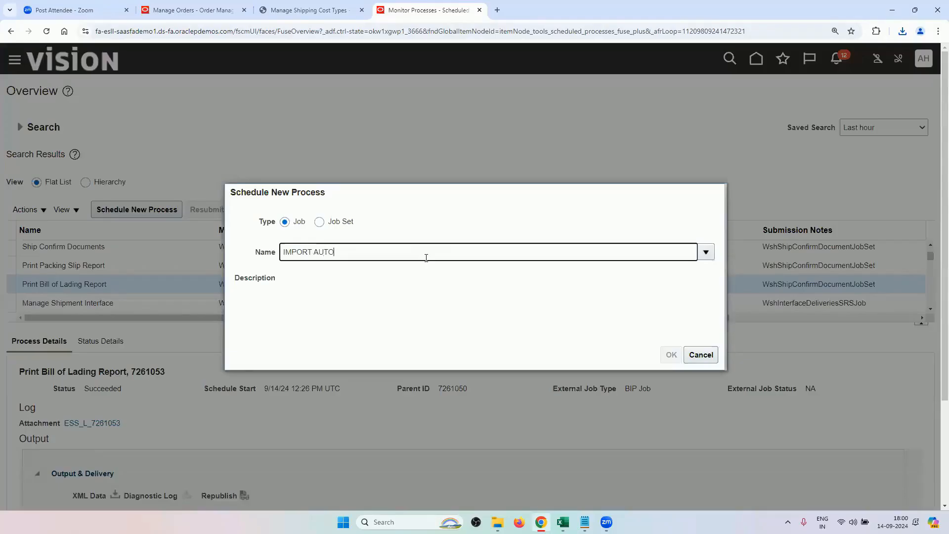
pyautogui.write('IMPORT AUTOINVOICE')
pyautogui.press('Tab')
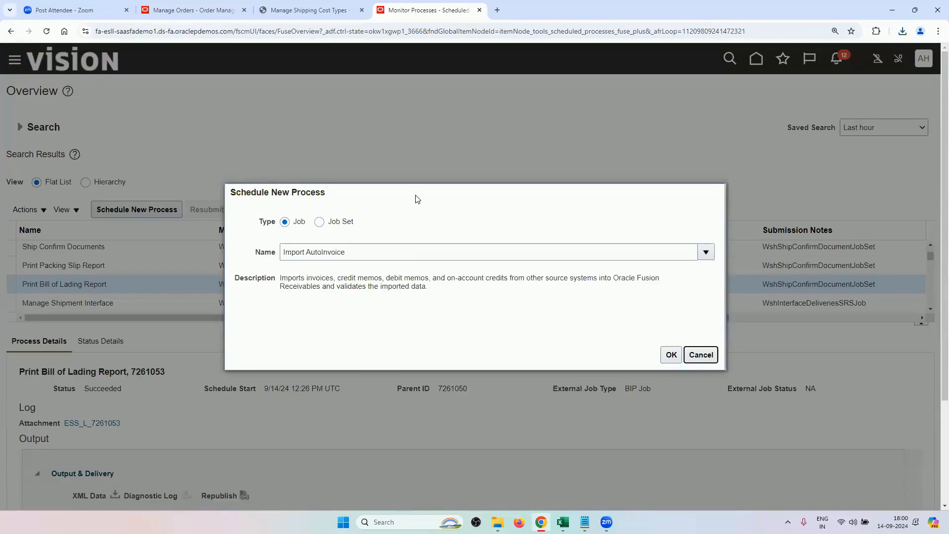
pyautogui.click(671, 354)
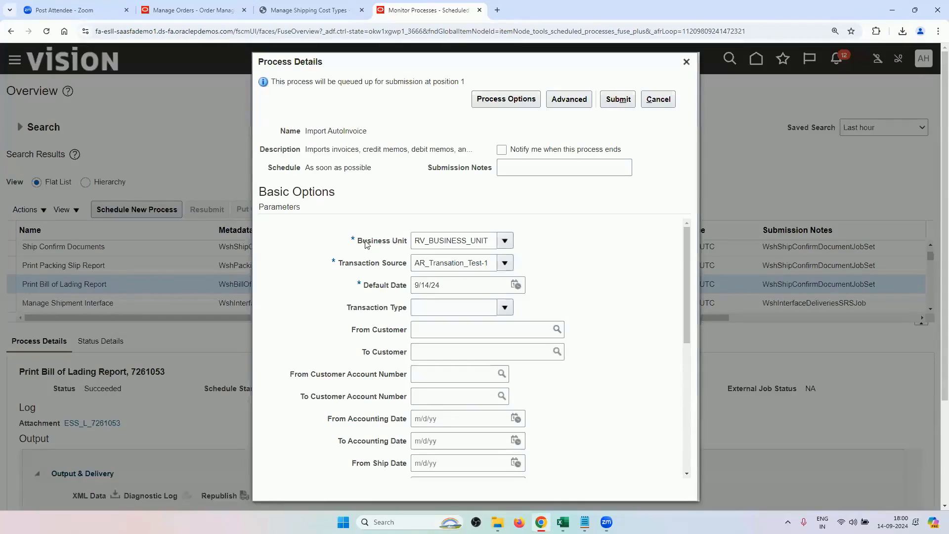
# - Select the business unit and choose the Distributed Order Orchestration transaction source
pyautogui.doubleClick(415, 244)
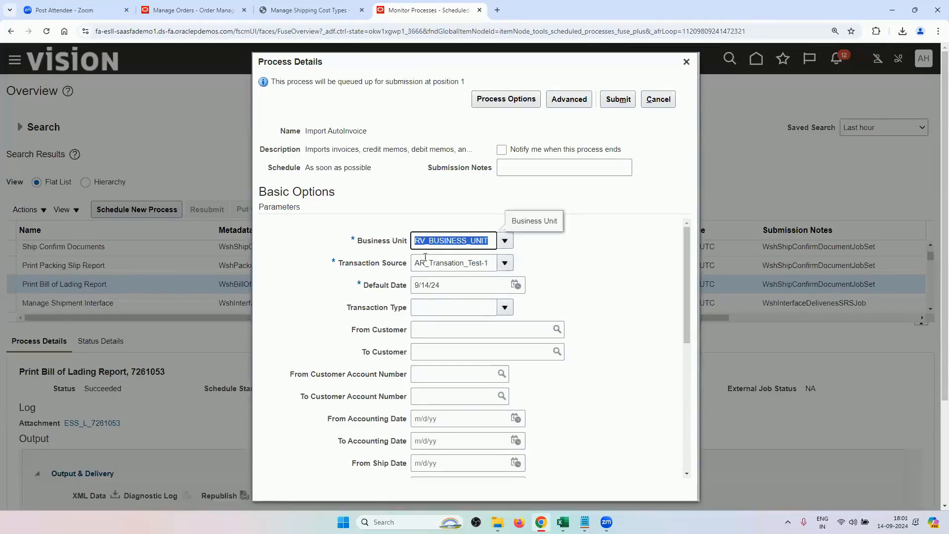
pyautogui.click(505, 265)
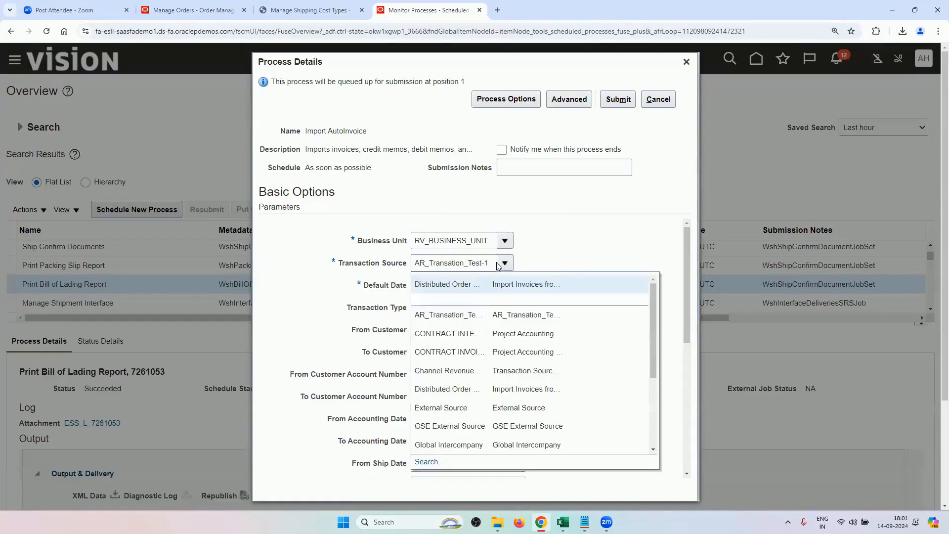
pyautogui.click(459, 286)
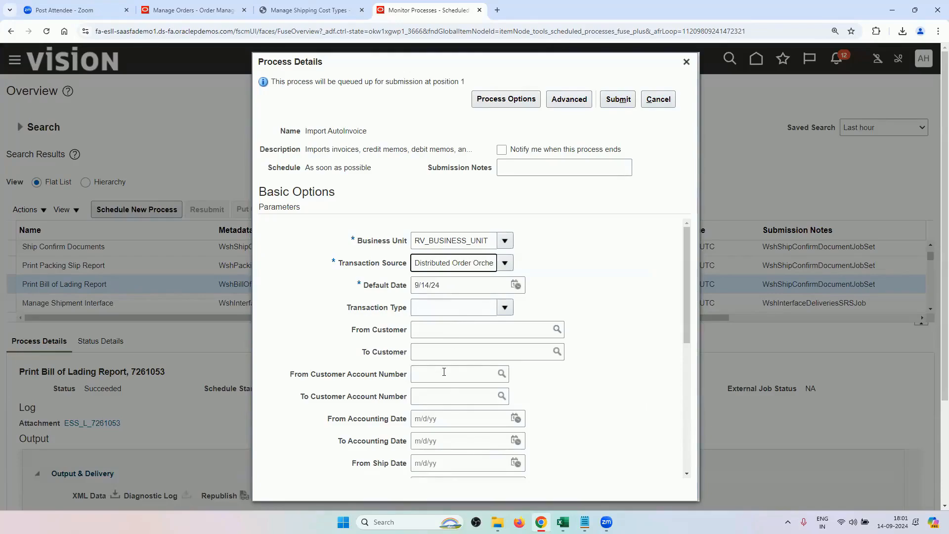
pyautogui.scroll(-3, 444, 371)
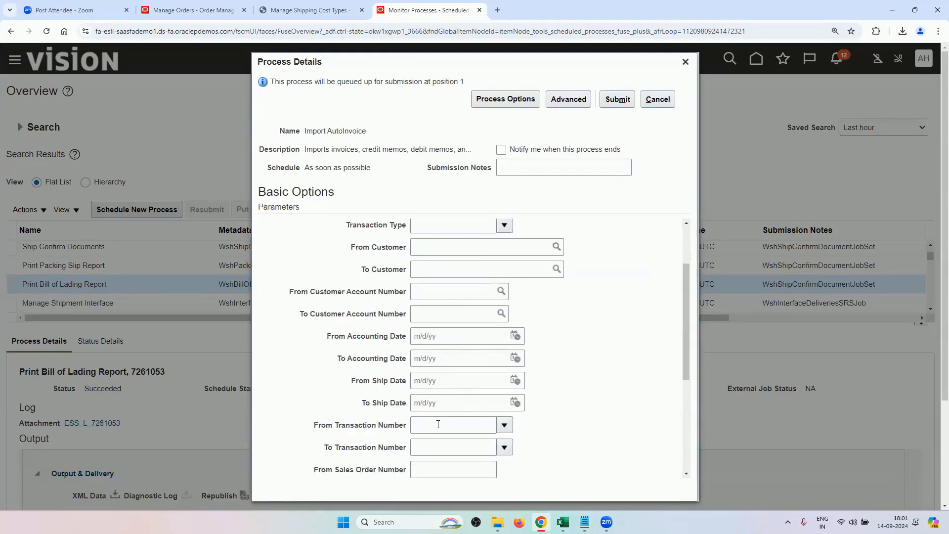
pyautogui.scroll(-3, 438, 424)
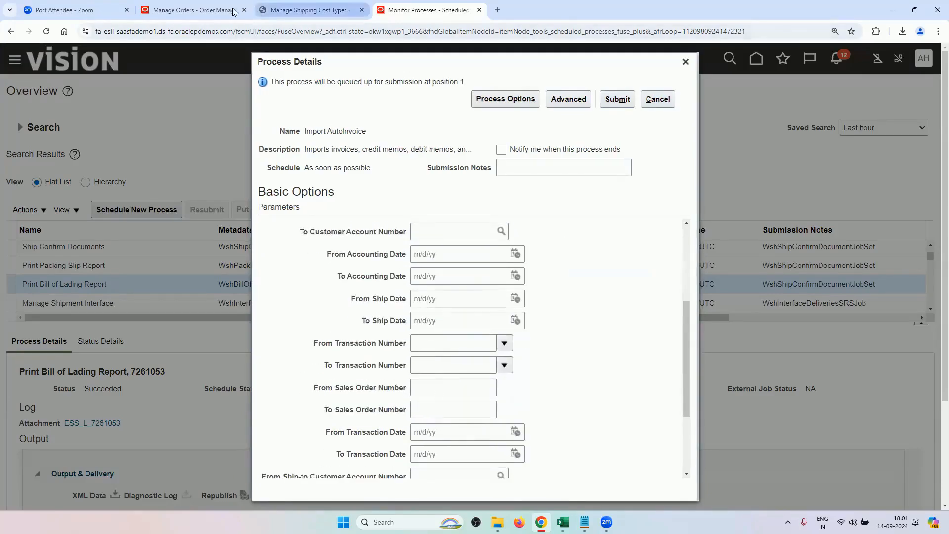
# - Copy order number 98476 from Manage Orders into the From Sales Order Number parameter
pyautogui.click(195, 9)
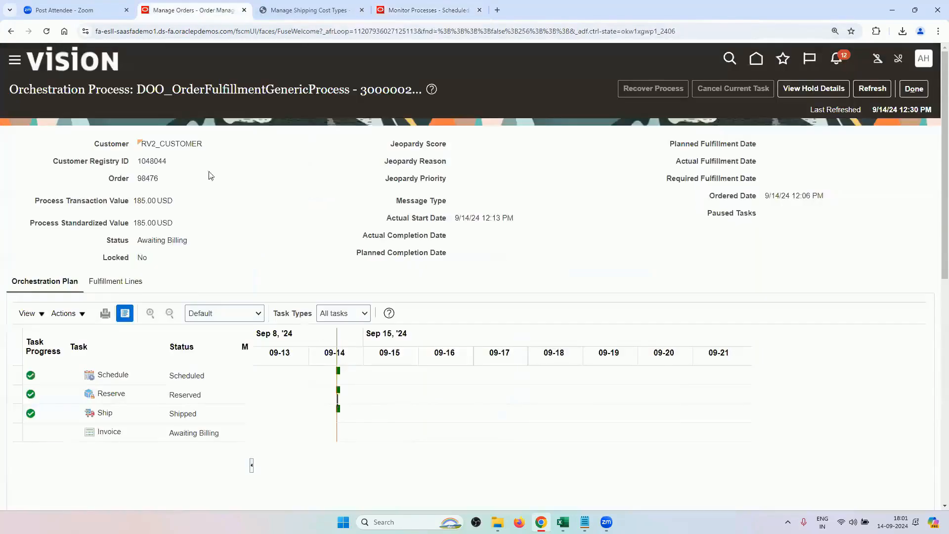
pyautogui.doubleClick(147, 178)
pyautogui.rightClick(147, 178)
pyautogui.click(163, 188)
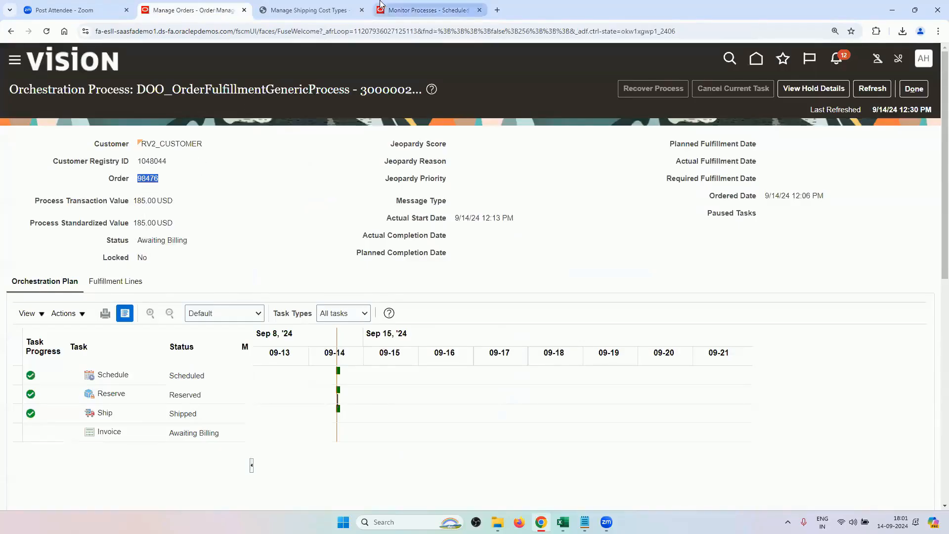
pyautogui.moveTo(380, 5); pyautogui.dragTo(277, 8)
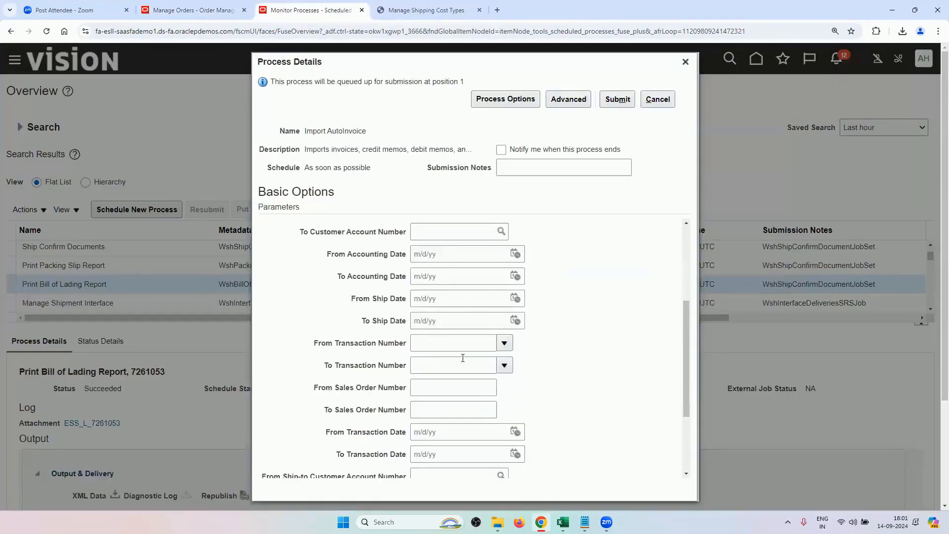
pyautogui.click(444, 383)
pyautogui.hotkey('ctrl', 'v')
pyautogui.click(585, 403)
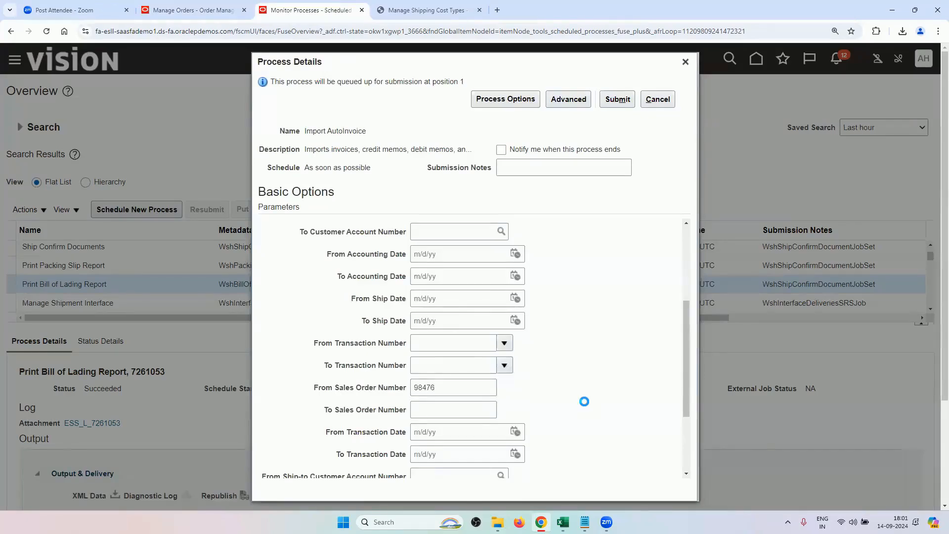
# - Submit Import AutoInvoice for order 98476, accepted as process 7261065
pyautogui.scroll(-3, 528, 389)
pyautogui.scroll(3, 540, 378)
pyautogui.scroll(6, 581, 382)
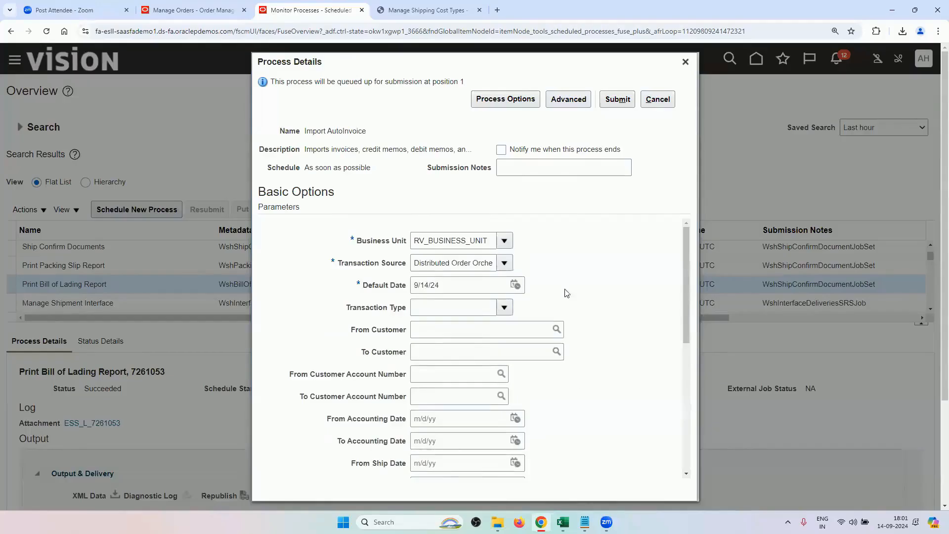
pyautogui.click(617, 98)
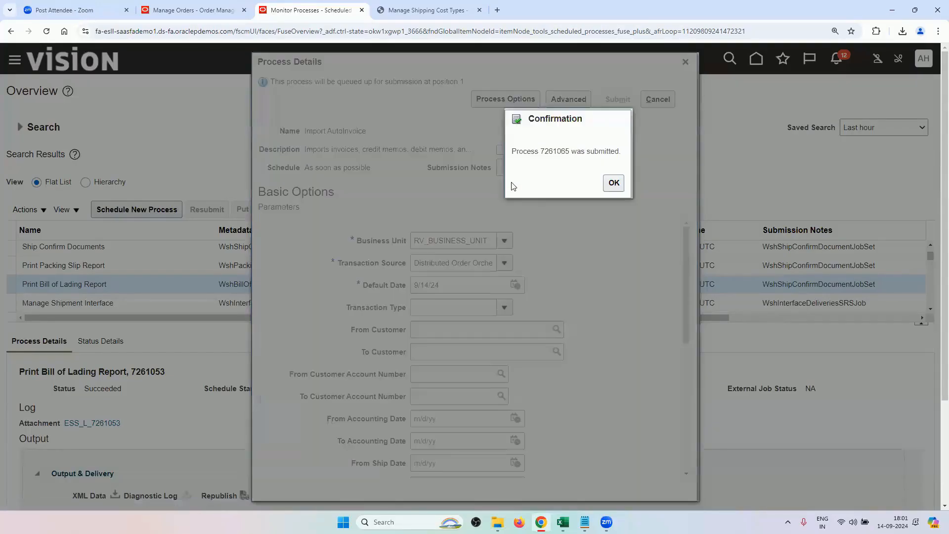
# - Refresh until Import AutoInvoice succeeds, then show Execution Report 7261067's PDF output details
pyautogui.click(613, 183)
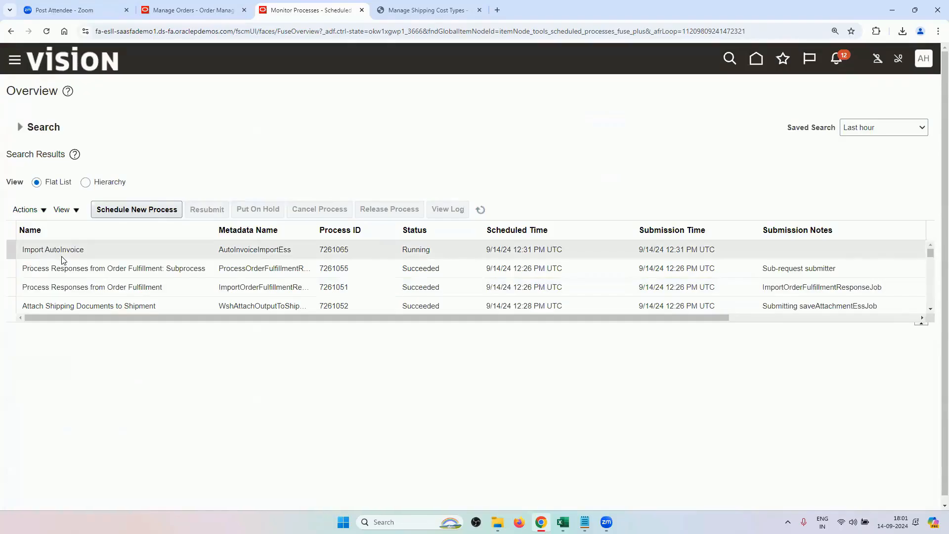
pyautogui.click(183, 9)
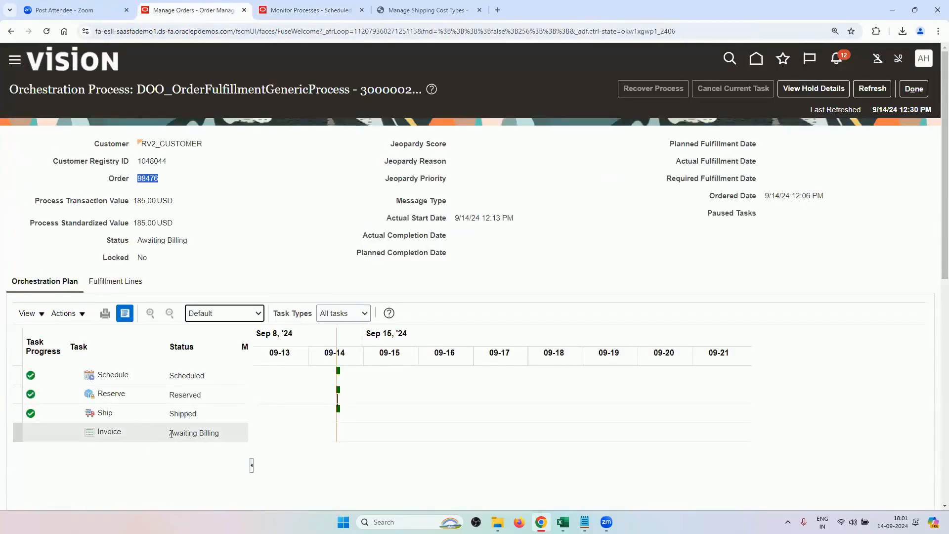
pyautogui.click(306, 10)
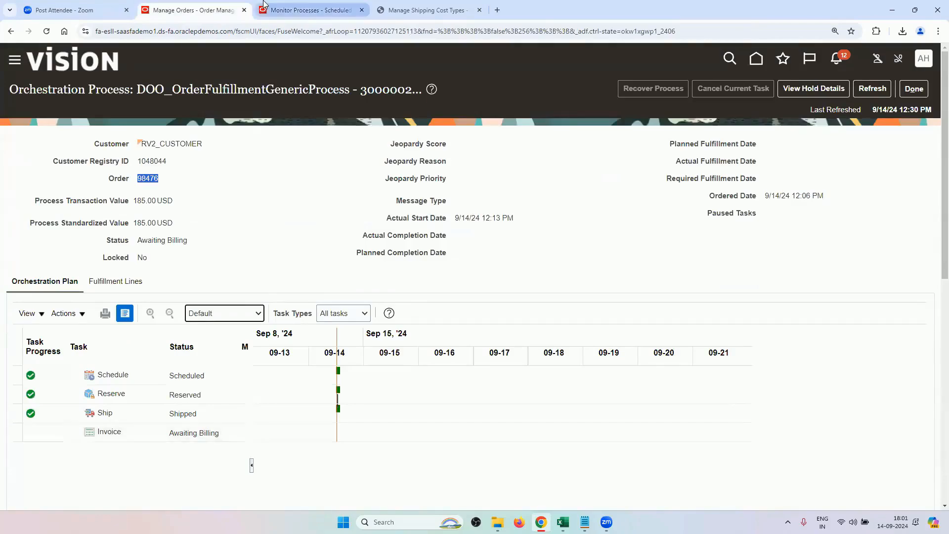
pyautogui.click(480, 210)
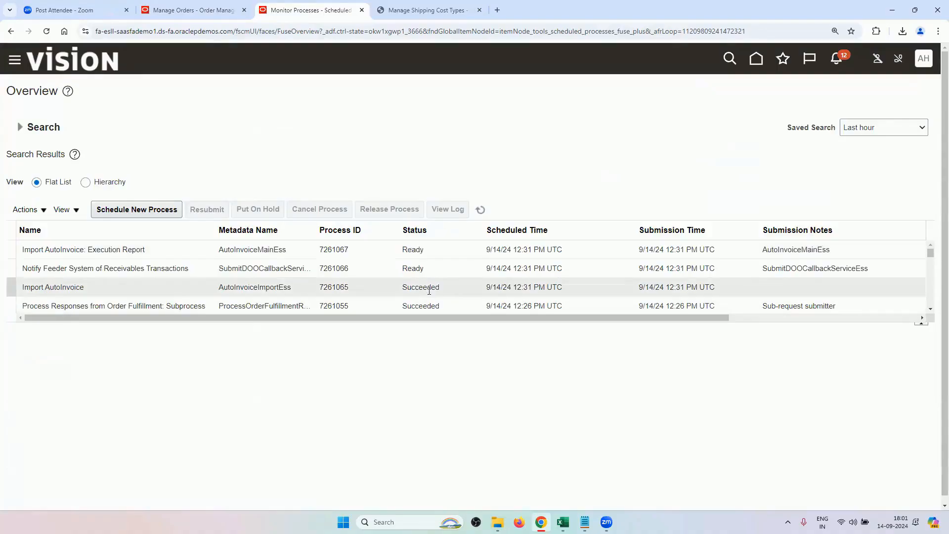
pyautogui.click(480, 209)
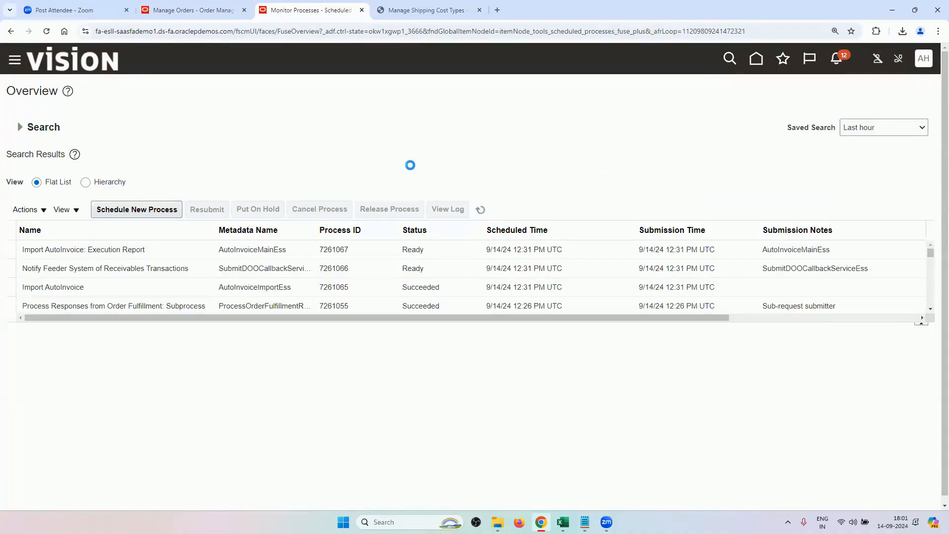
pyautogui.click(481, 209)
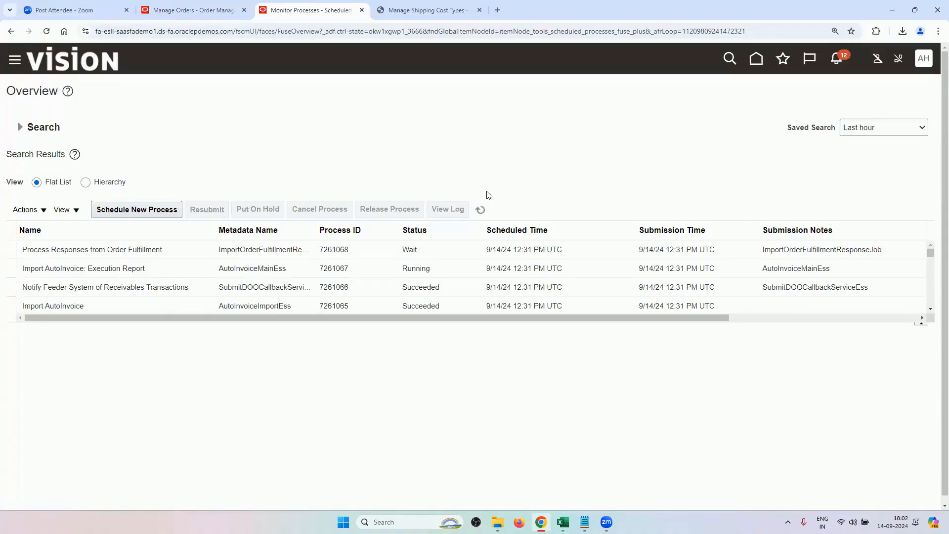
pyautogui.click(479, 209)
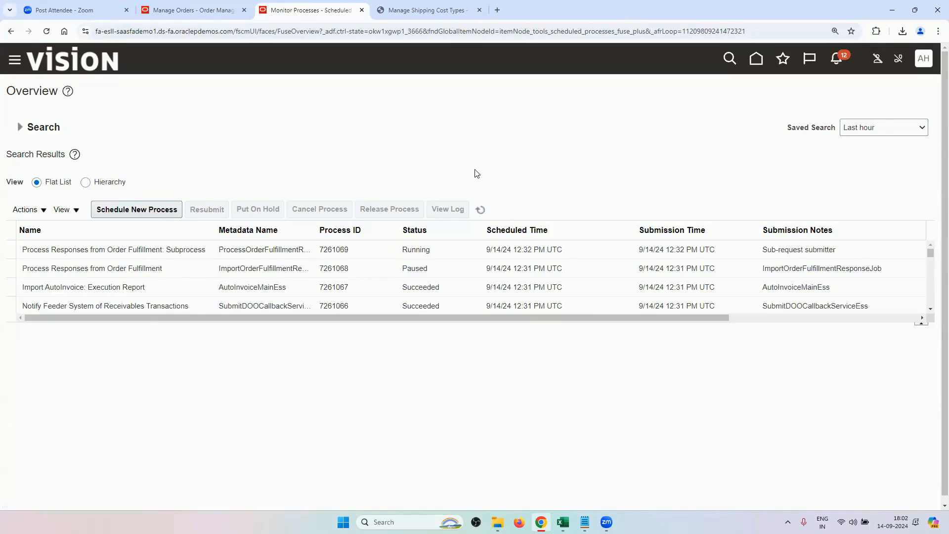
pyautogui.click(479, 209)
pyautogui.click(105, 286)
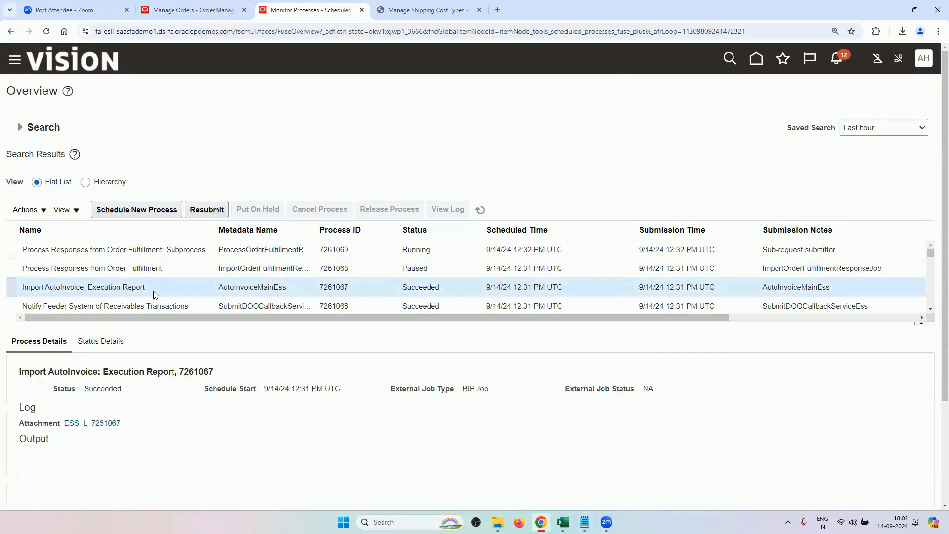
pyautogui.scroll(-2, 177, 343)
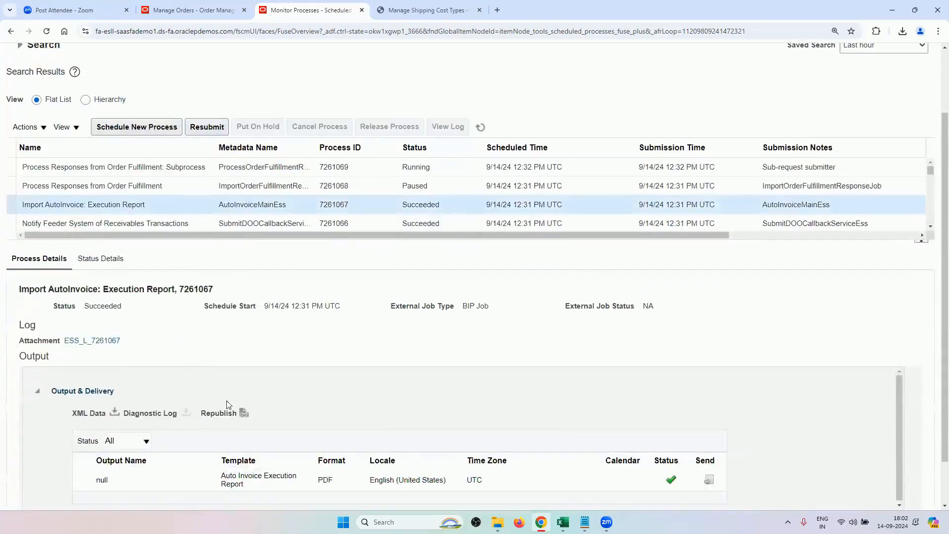
# - Republish the AutoInvoice execution report and export it as a PDF
pyautogui.click(242, 412)
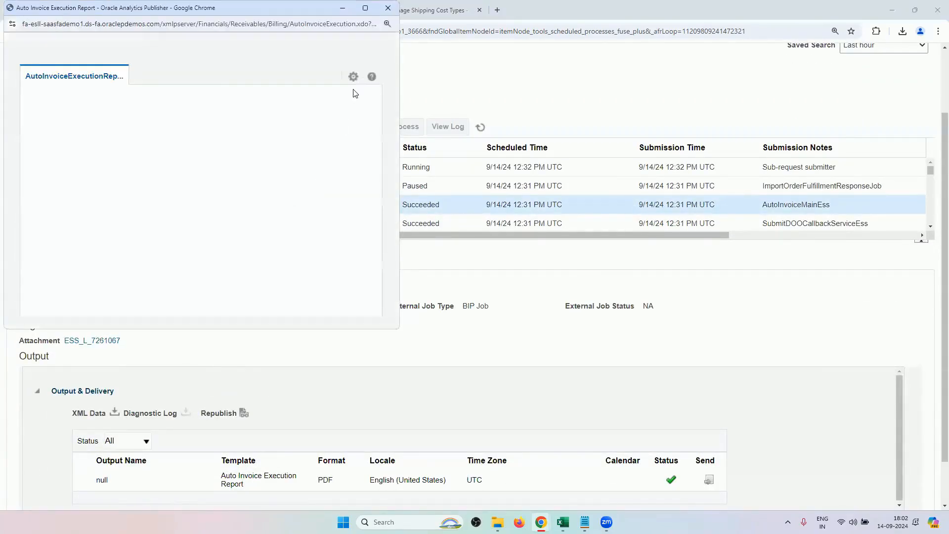
pyautogui.click(352, 79)
pyautogui.moveTo(321, 93)
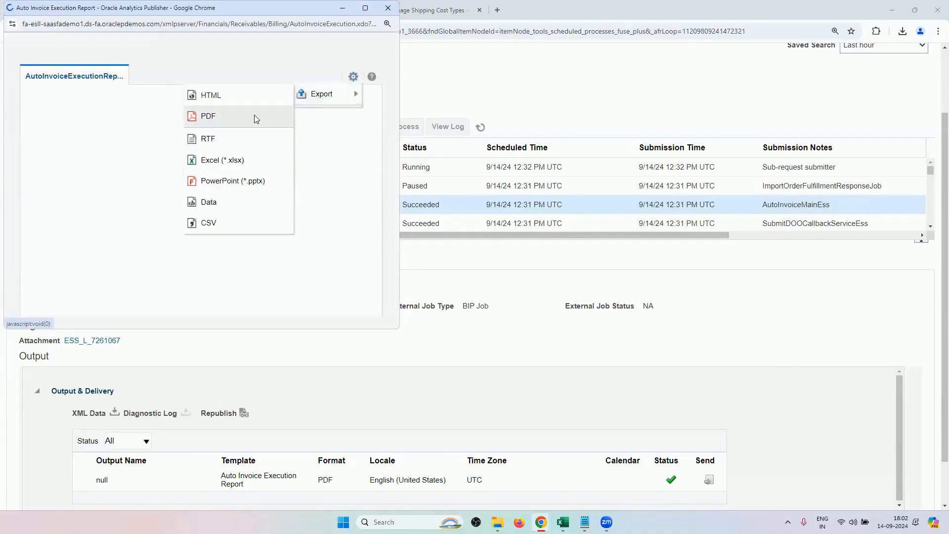
pyautogui.click(256, 119)
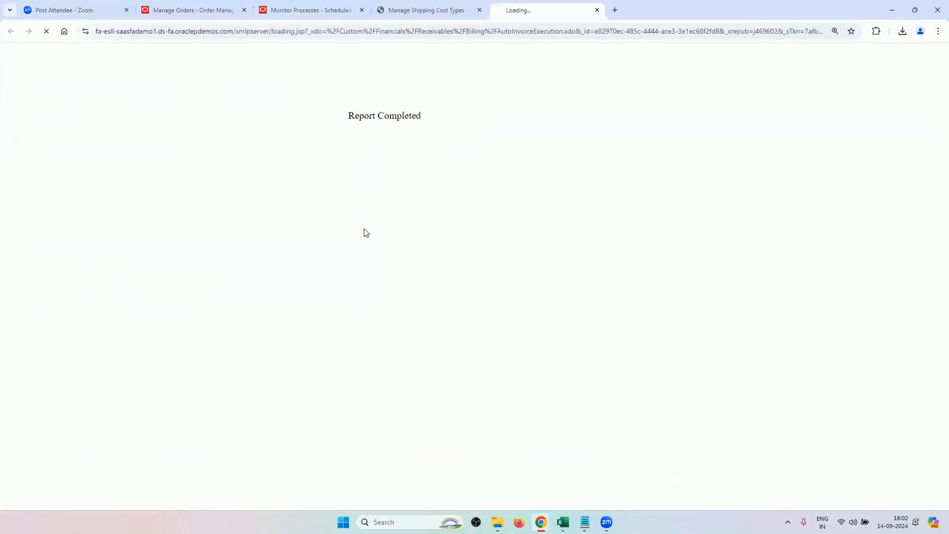
# - Review the downloaded PDF for order 98476 and the 205 invoice amount, then return to the order
pyautogui.click(831, 54)
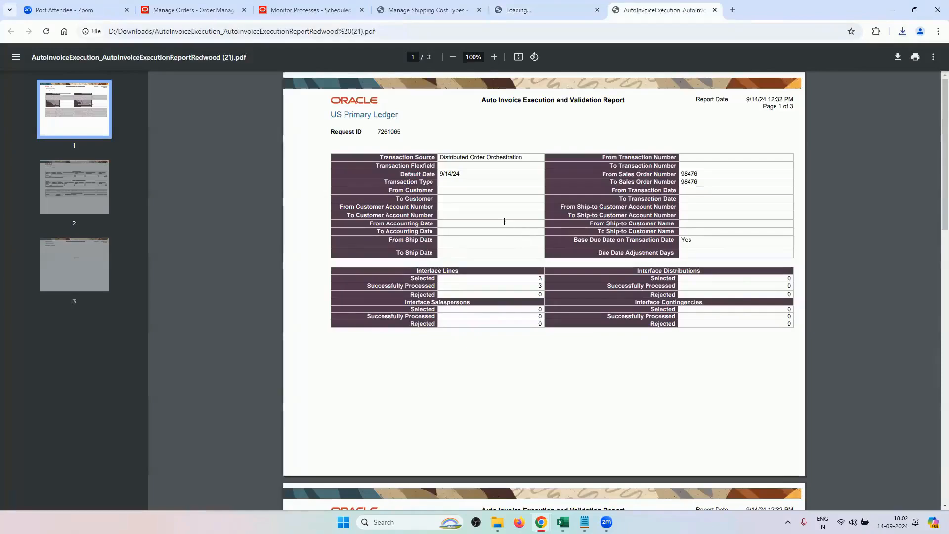
pyautogui.tripleClick(694, 174)
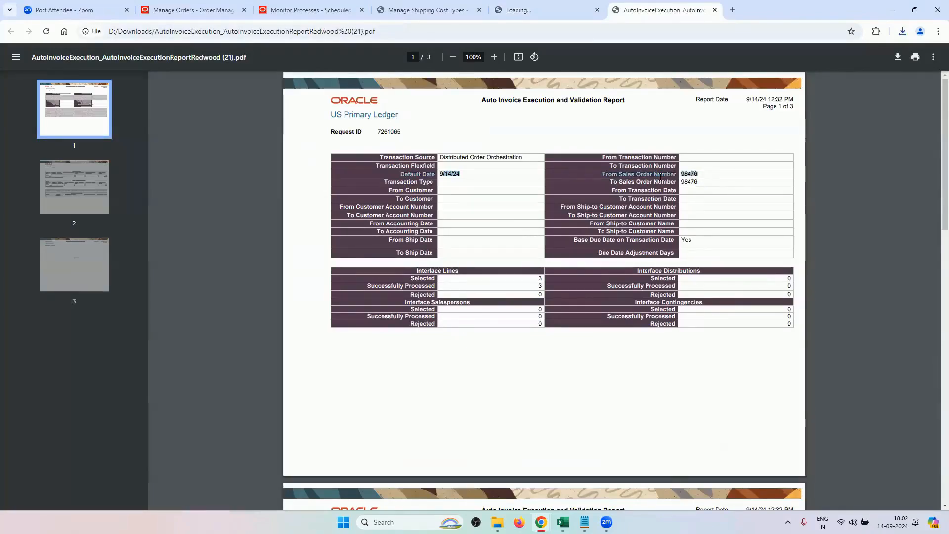
pyautogui.click(541, 282)
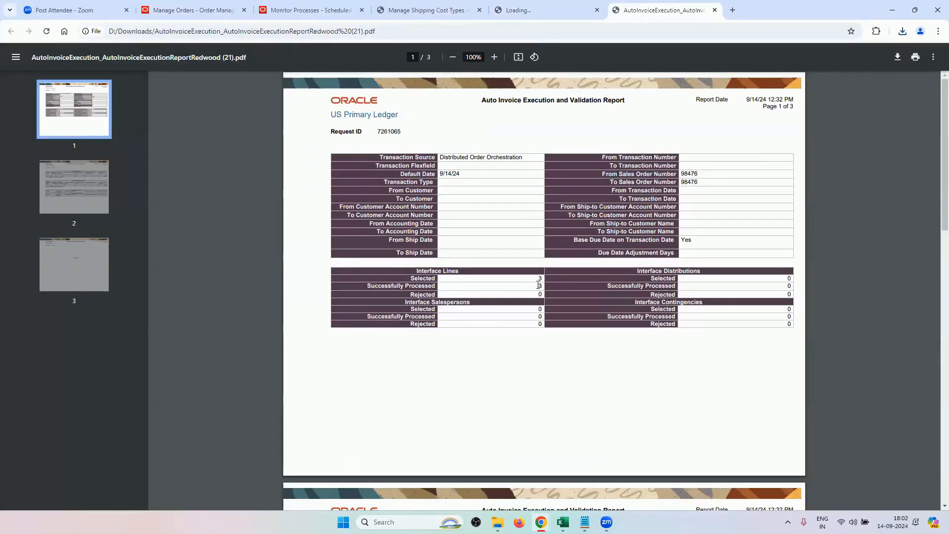
pyautogui.scroll(-5, 538, 364)
pyautogui.scroll(-1, 480, 369)
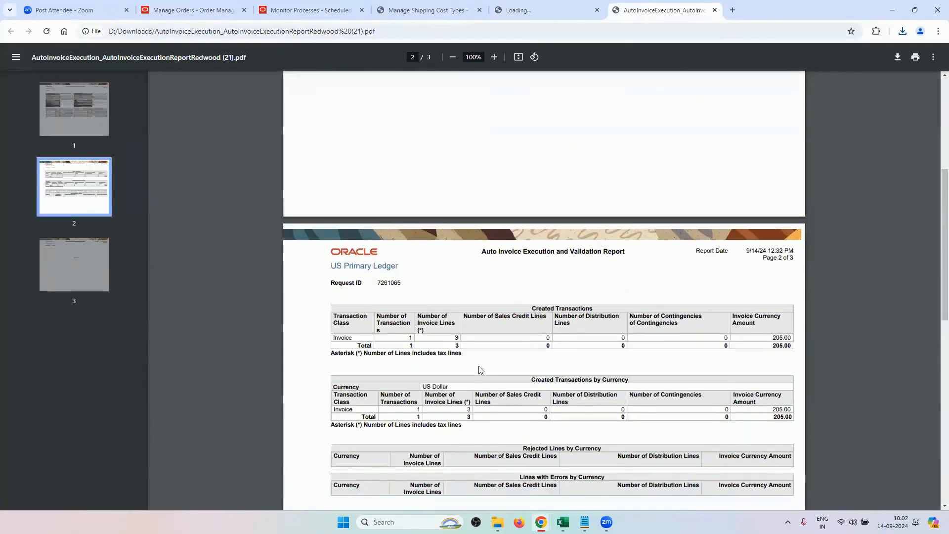
pyautogui.scroll(-1, 481, 370)
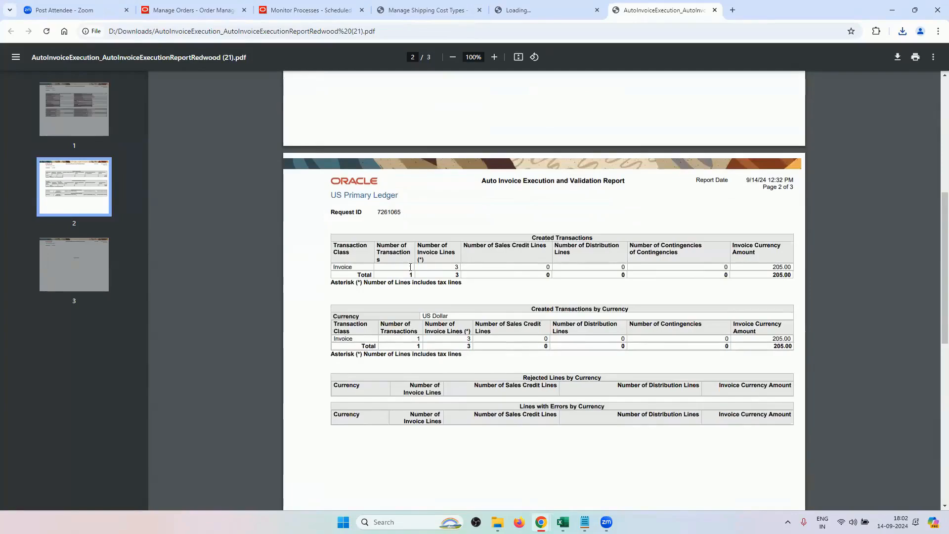
pyautogui.doubleClick(781, 267)
pyautogui.click(190, 7)
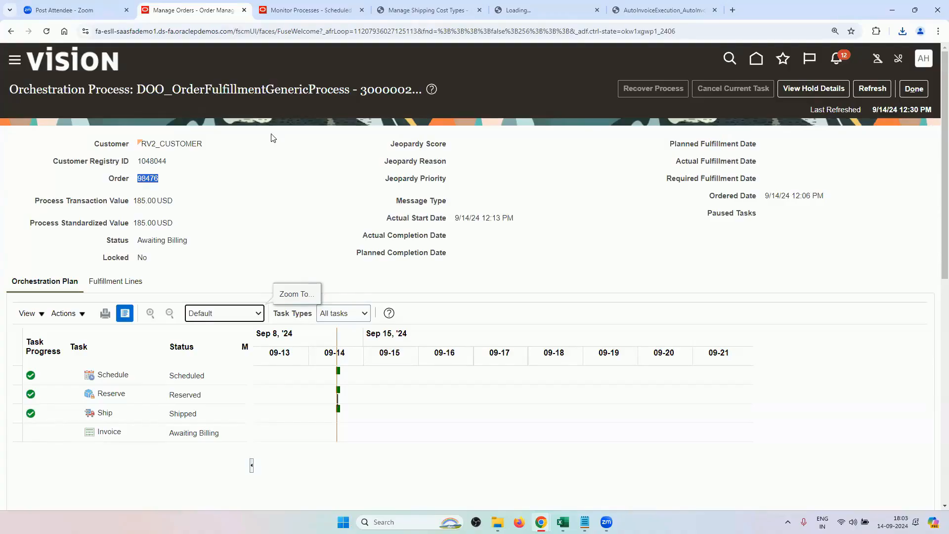
# - Refresh order 98476 and review its fulfillment line's invoice and shipping details
pyautogui.click(864, 94)
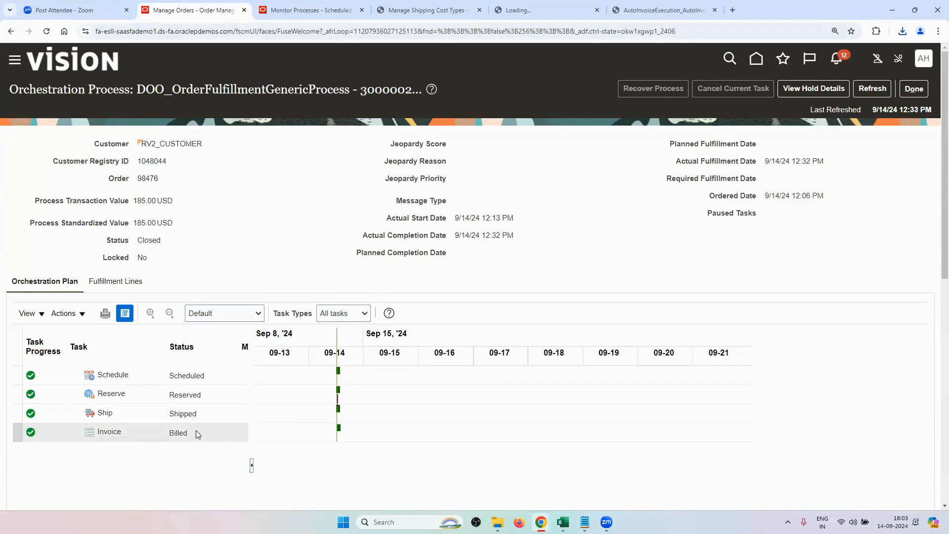
pyautogui.click(137, 283)
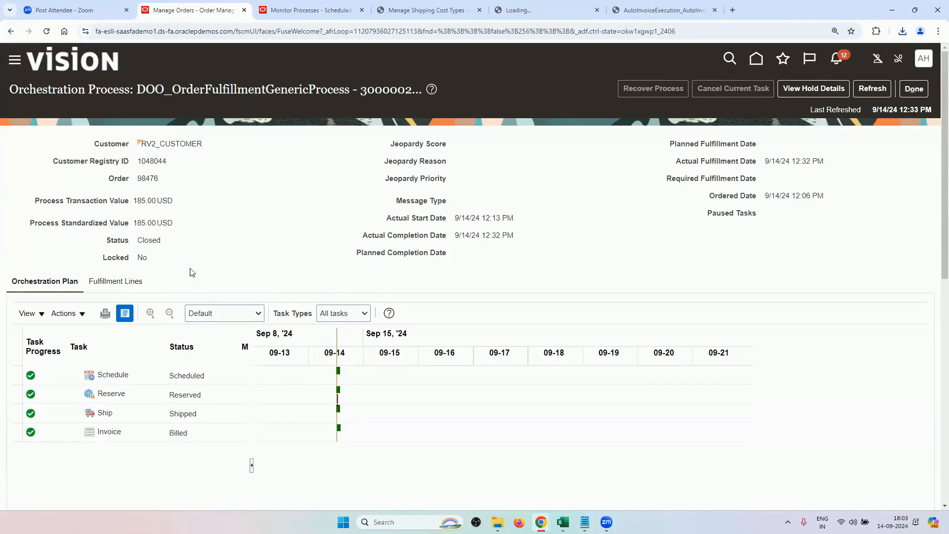
pyautogui.scroll(-2, 155, 270)
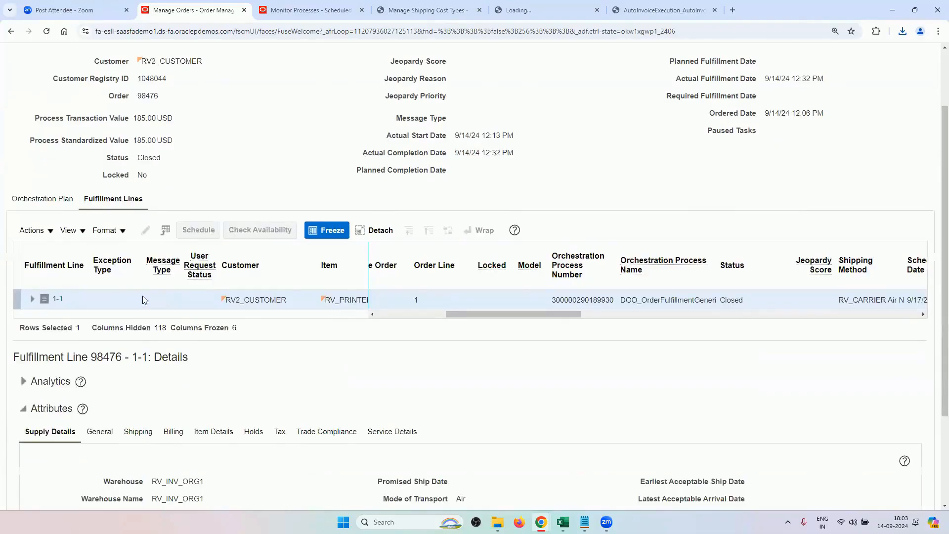
pyautogui.click(44, 232)
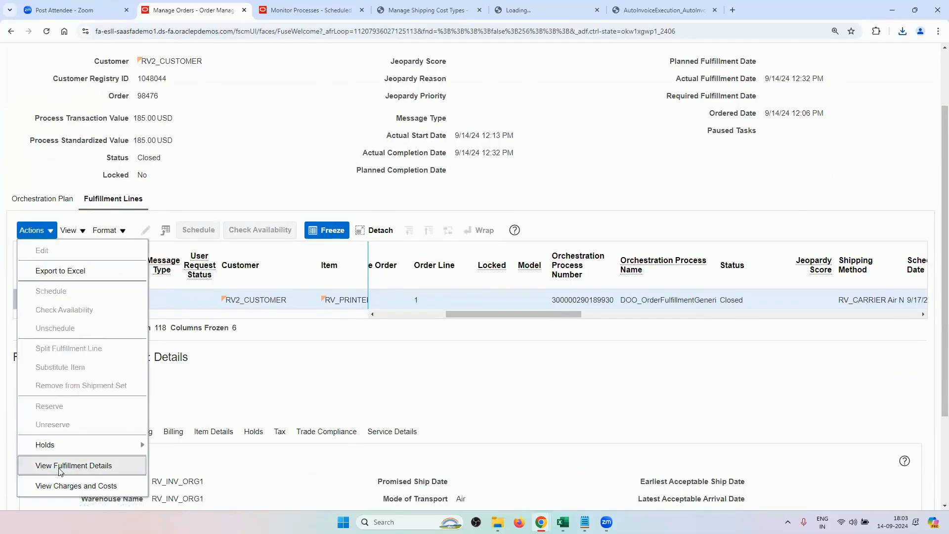
pyautogui.click(115, 471)
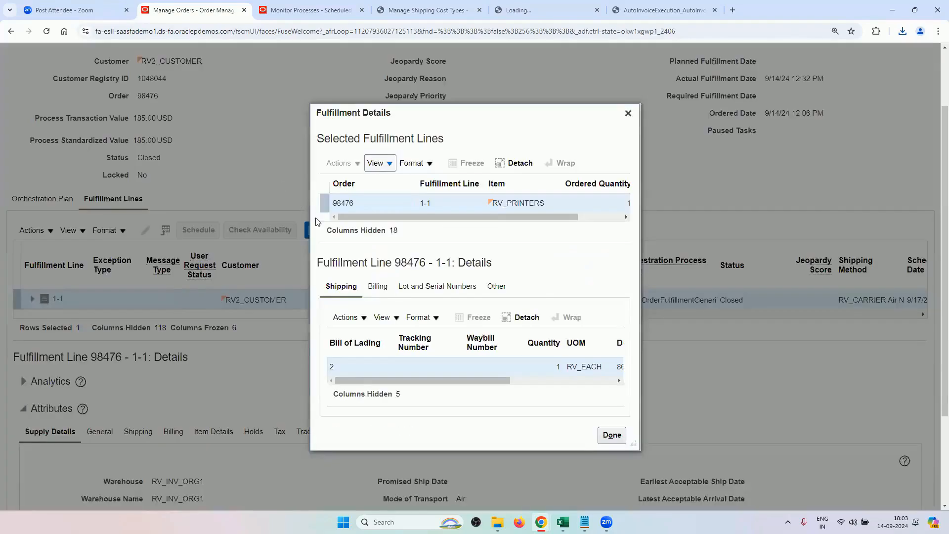
pyautogui.click(379, 293)
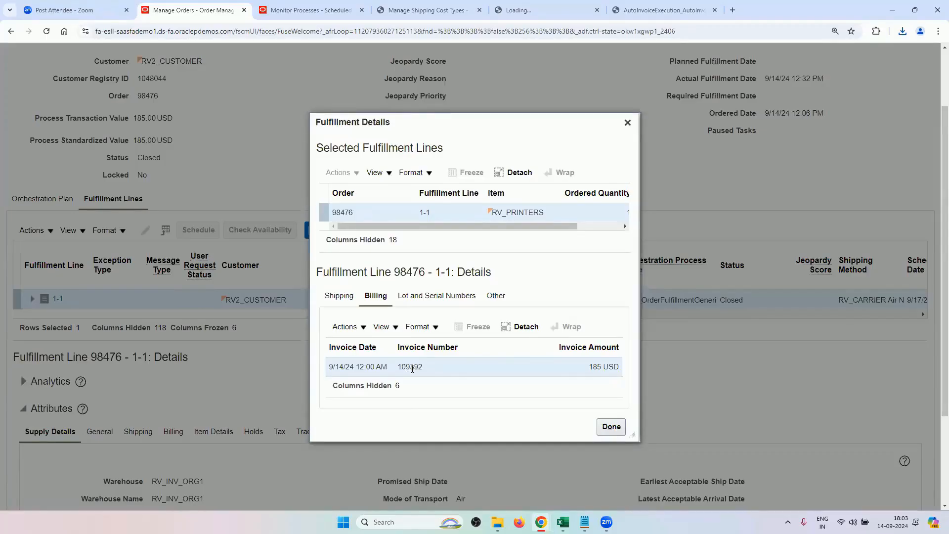
pyautogui.click(358, 289)
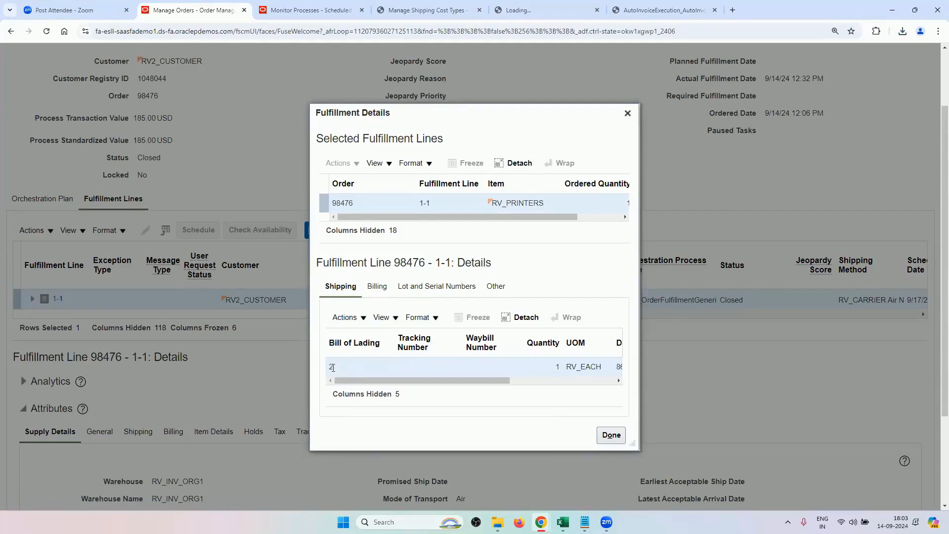
pyautogui.moveTo(430, 381); pyautogui.dragTo(524, 397)
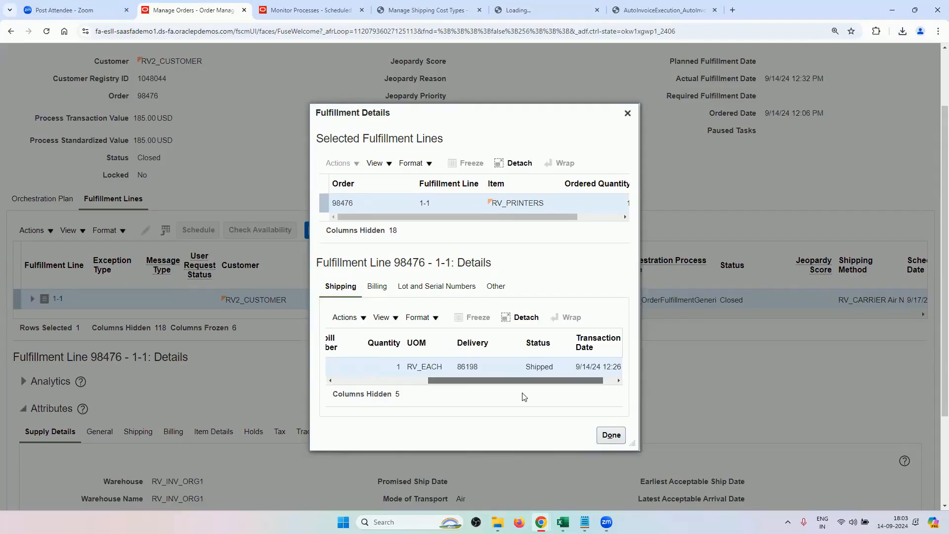
pyautogui.moveTo(485, 218); pyautogui.dragTo(554, 225)
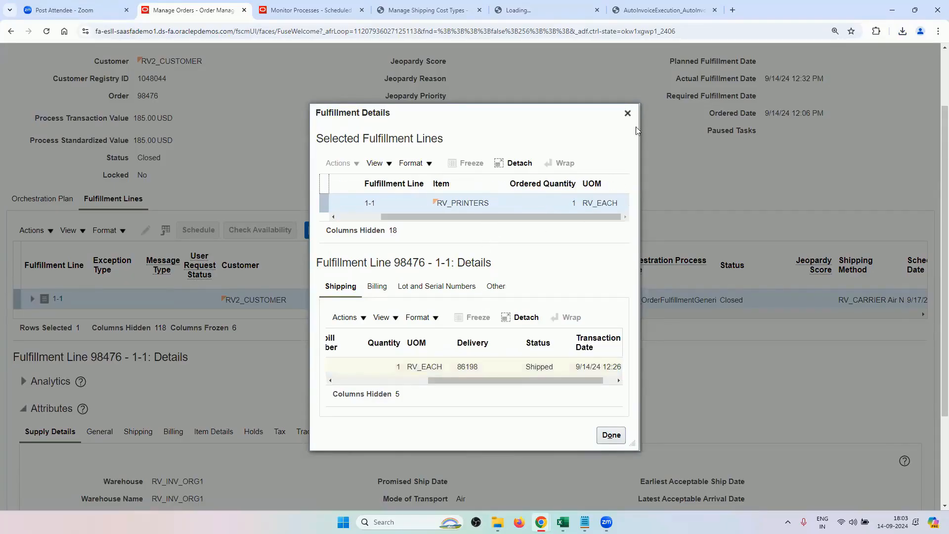
# - Reopen the line's fulfillment details, then check the order's orchestration plan and fulfillment lines
pyautogui.click(628, 113)
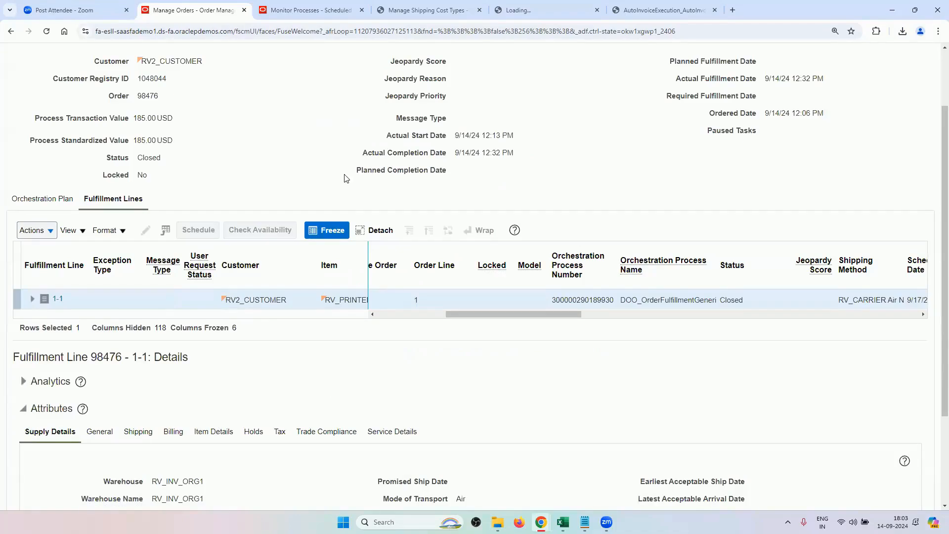
pyautogui.click(35, 230)
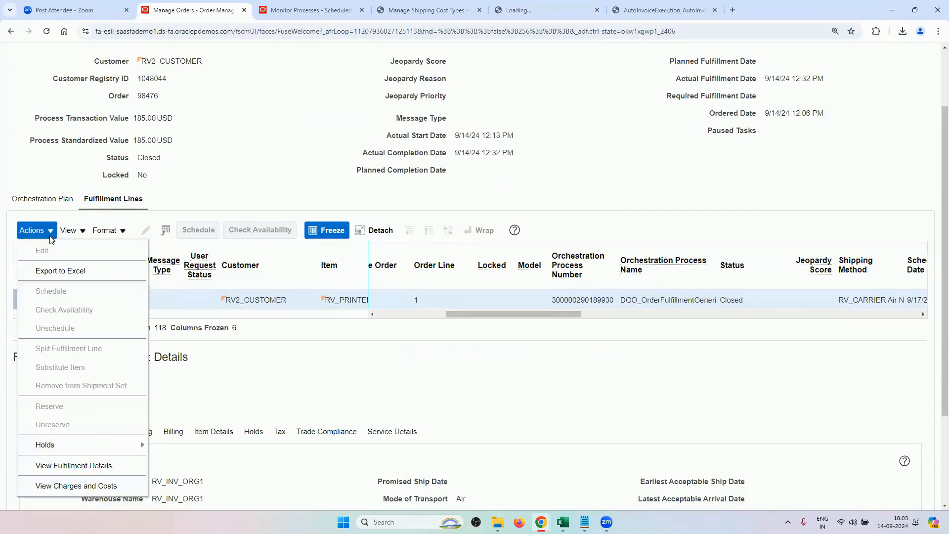
pyautogui.click(73, 465)
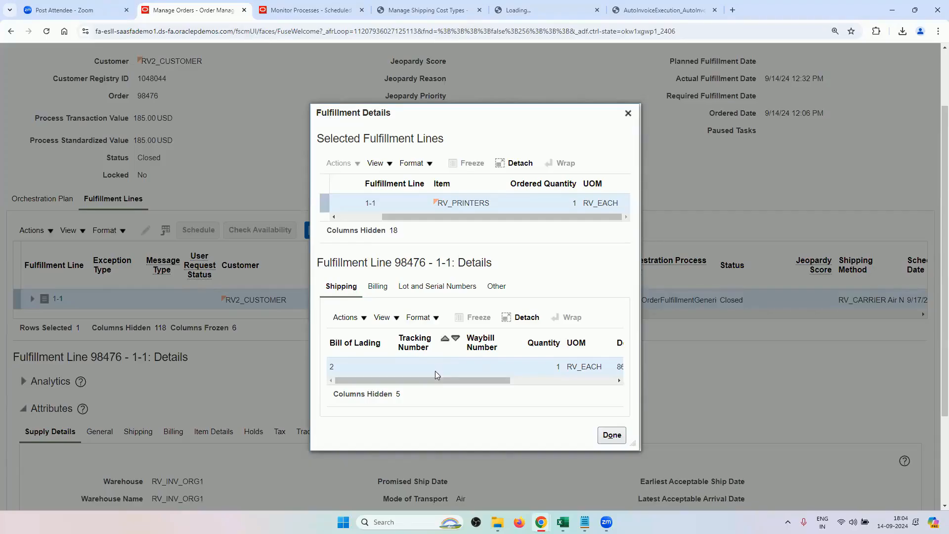
pyautogui.moveTo(430, 381)
pyautogui.mouseDown()
pyautogui.moveTo(528, 385)
pyautogui.moveTo(427, 381)
pyautogui.mouseUp()
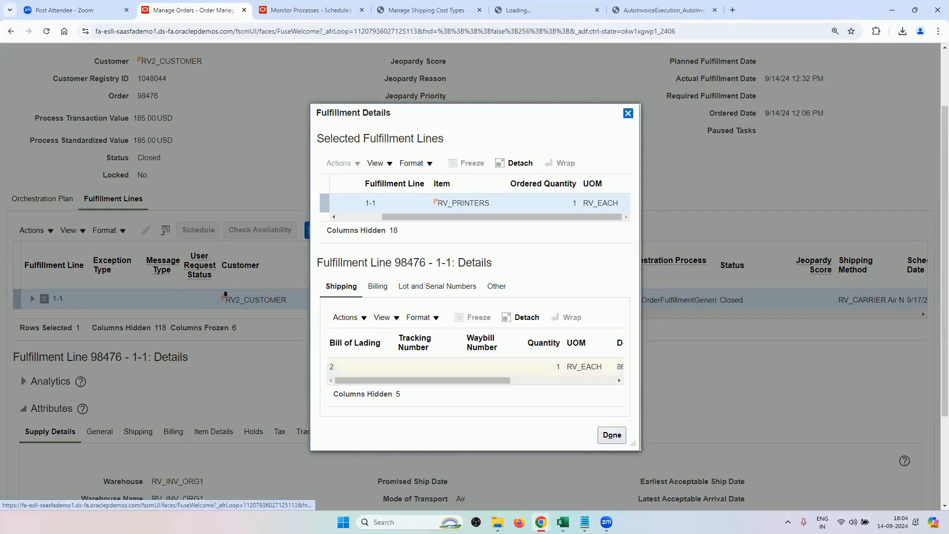
pyautogui.click(628, 114)
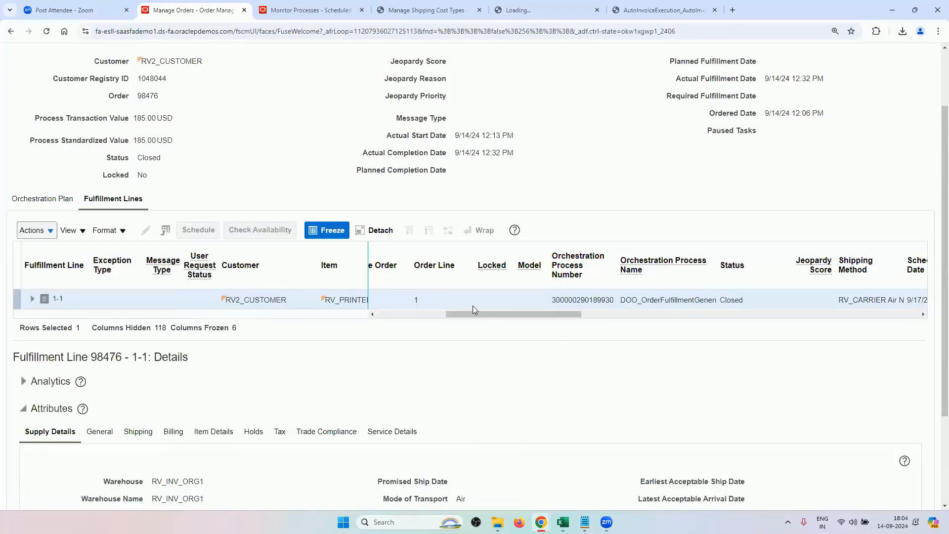
pyautogui.click(57, 200)
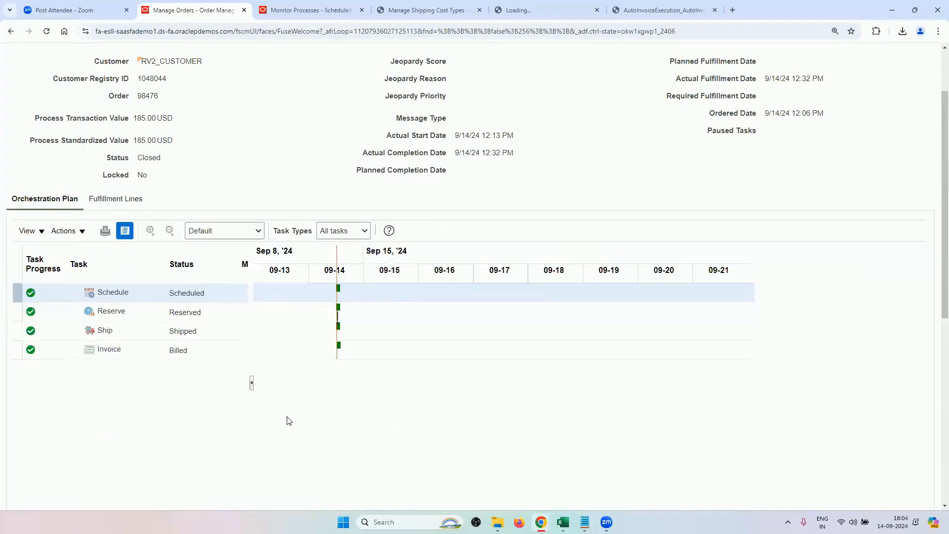
pyautogui.click(135, 199)
pyautogui.scroll(-3, 257, 222)
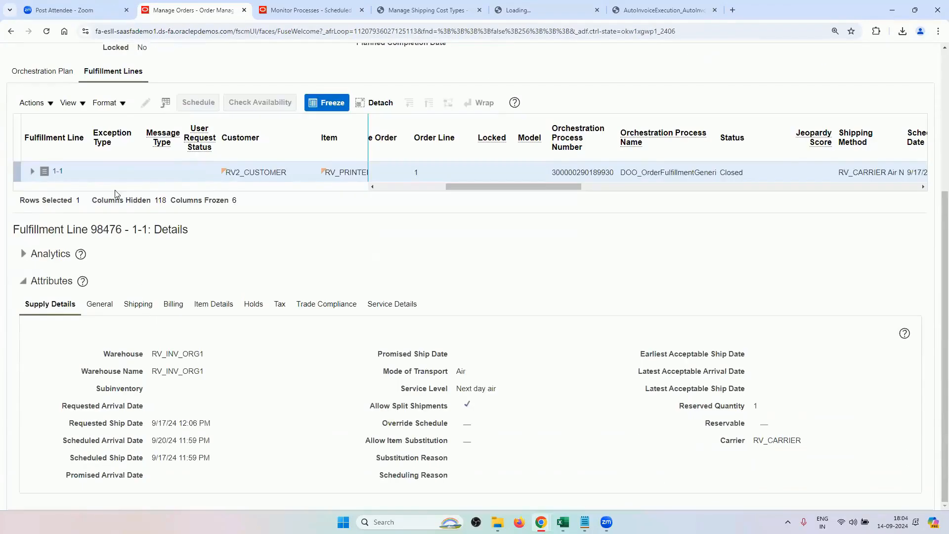
pyautogui.scroll(4, 310, 355)
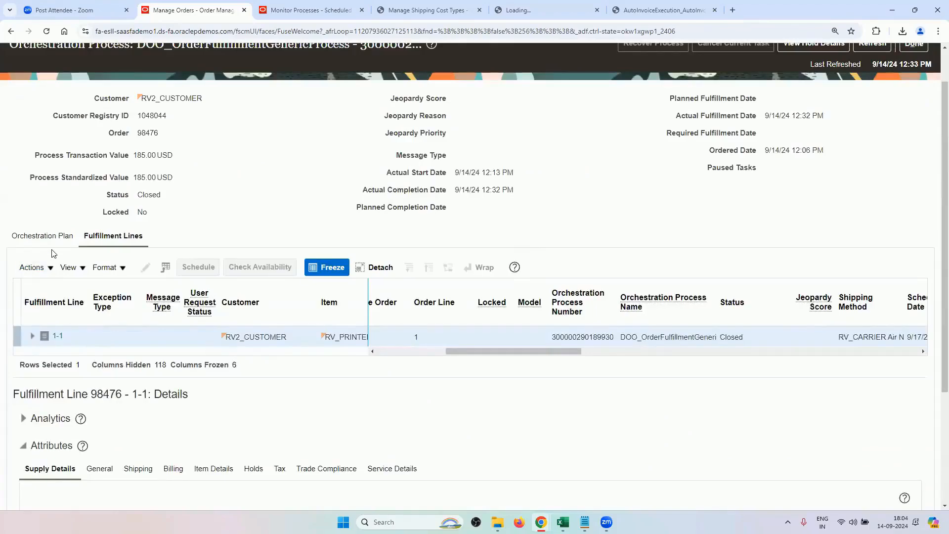
# - Open the Billing details for line 1-1 and copy invoice number 109392
pyautogui.click(33, 267)
pyautogui.scroll(-2, 63, 425)
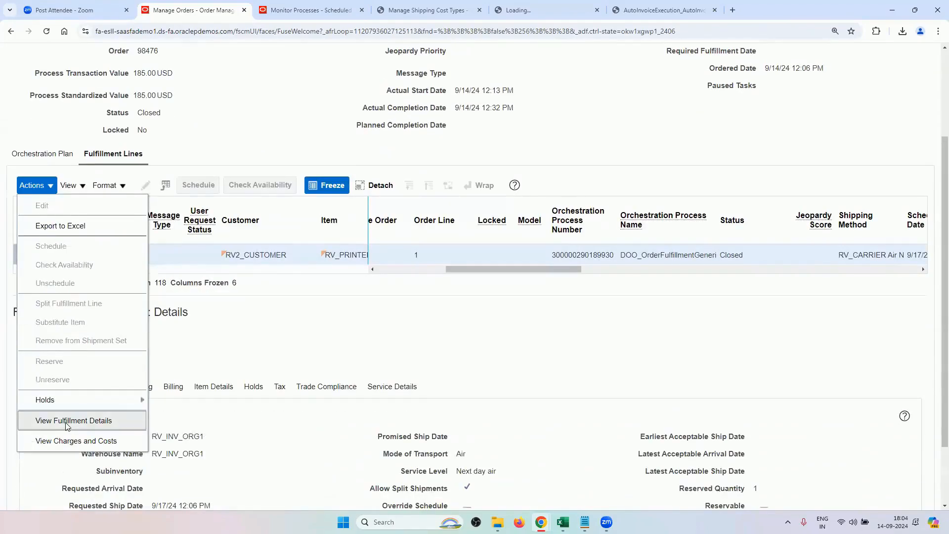
pyautogui.click(64, 421)
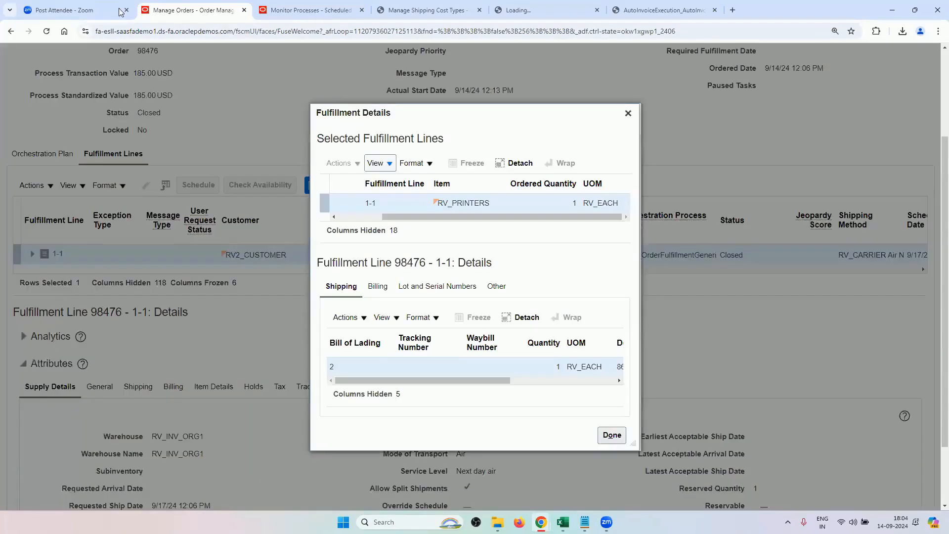
pyautogui.click(468, 5)
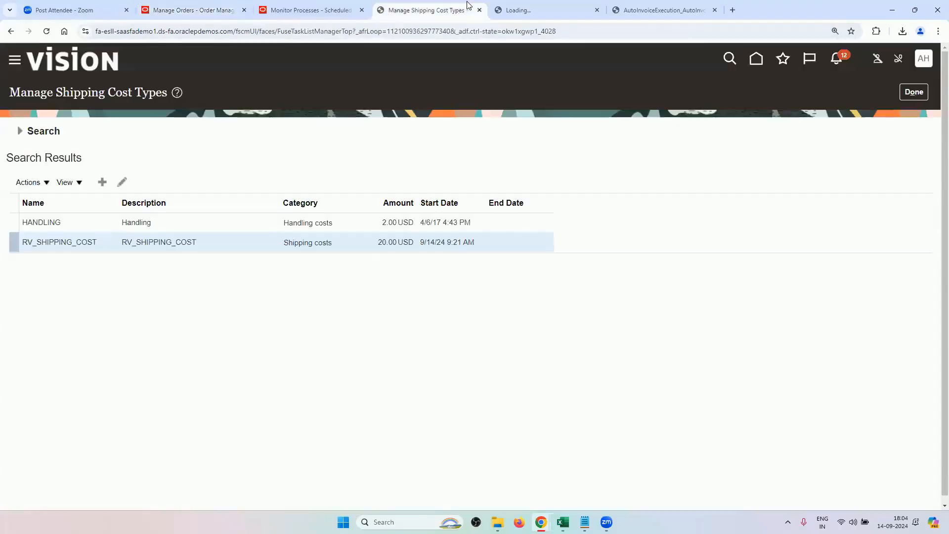
pyautogui.click(748, 64)
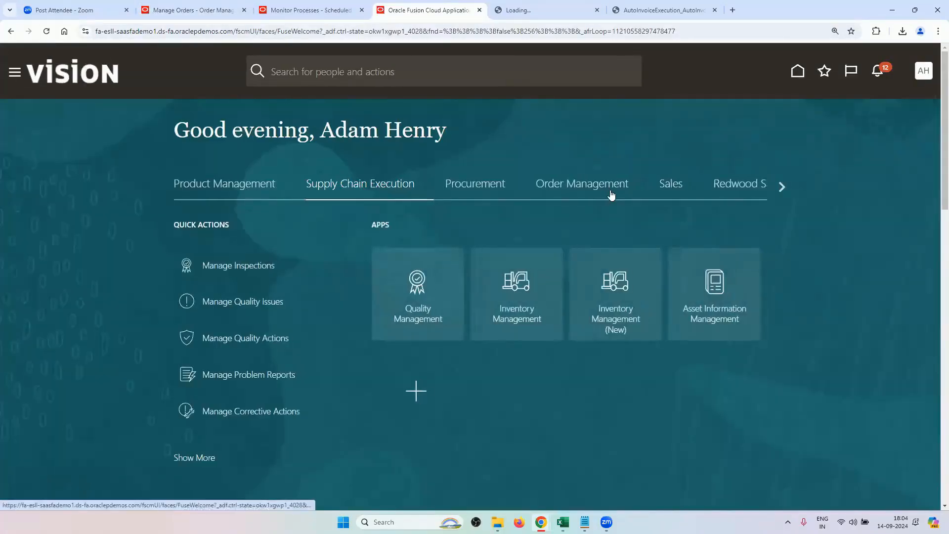
pyautogui.click(222, 11)
pyautogui.click(377, 287)
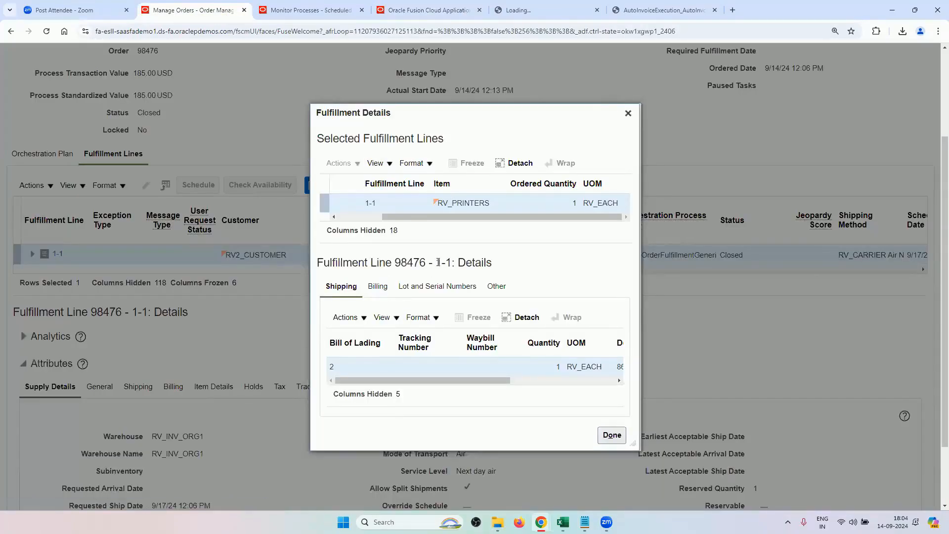
pyautogui.doubleClick(401, 367)
pyautogui.hotkey('ctrl', 'c')
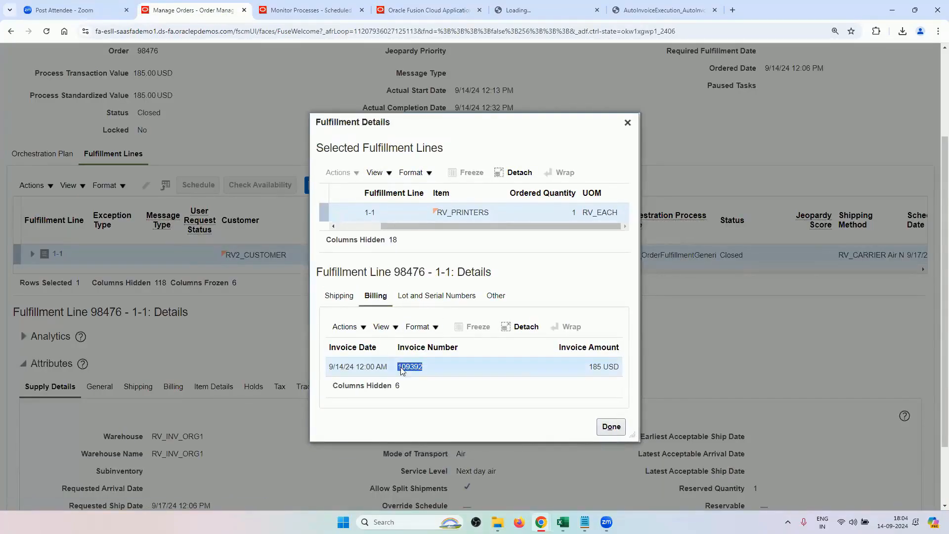
pyautogui.rightClick(402, 368)
pyautogui.click(411, 378)
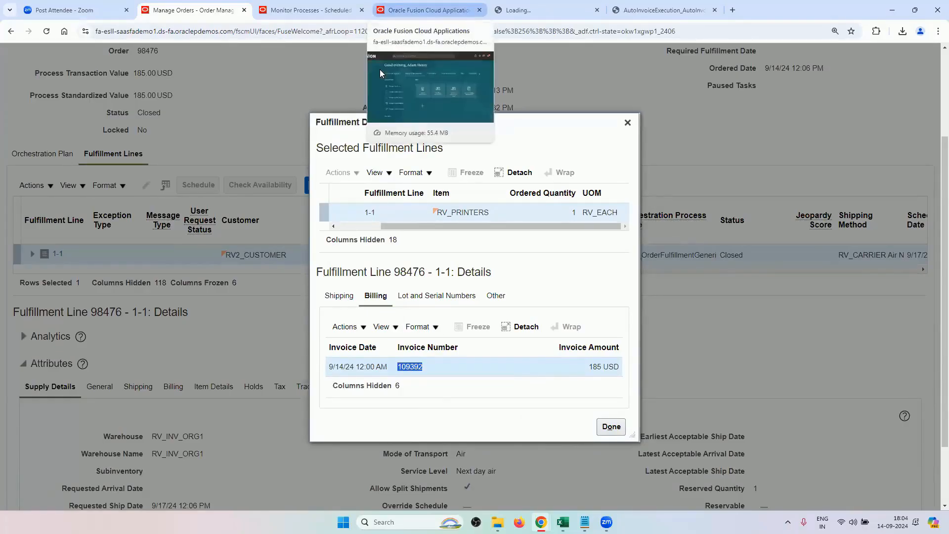
# - Go from the home page to Receivables Billing and open Manage Transactions
pyautogui.click(380, 69)
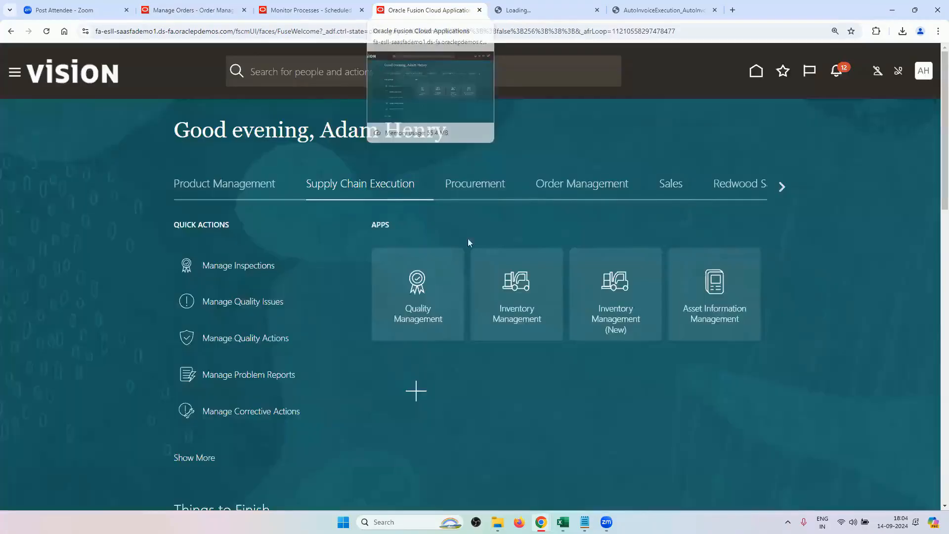
pyautogui.click(780, 188)
pyautogui.click(779, 188)
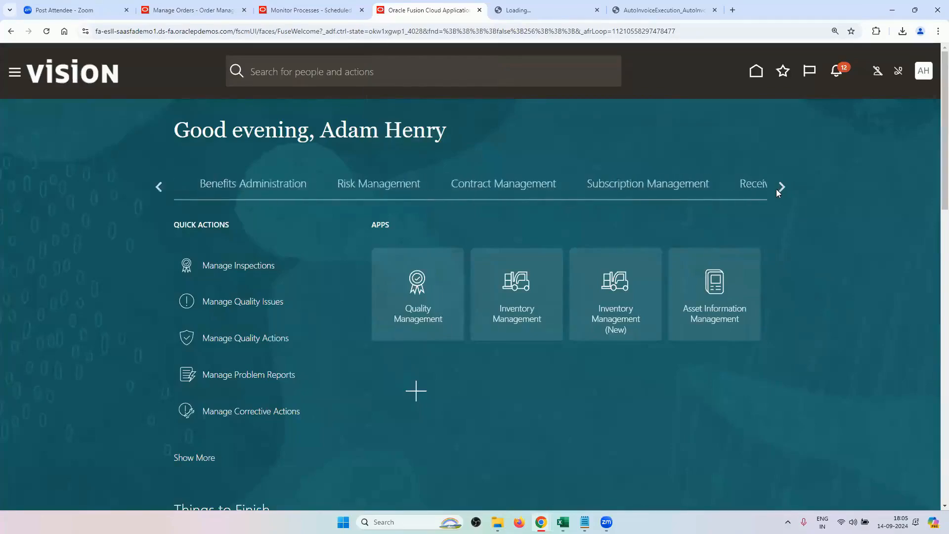
pyautogui.click(776, 189)
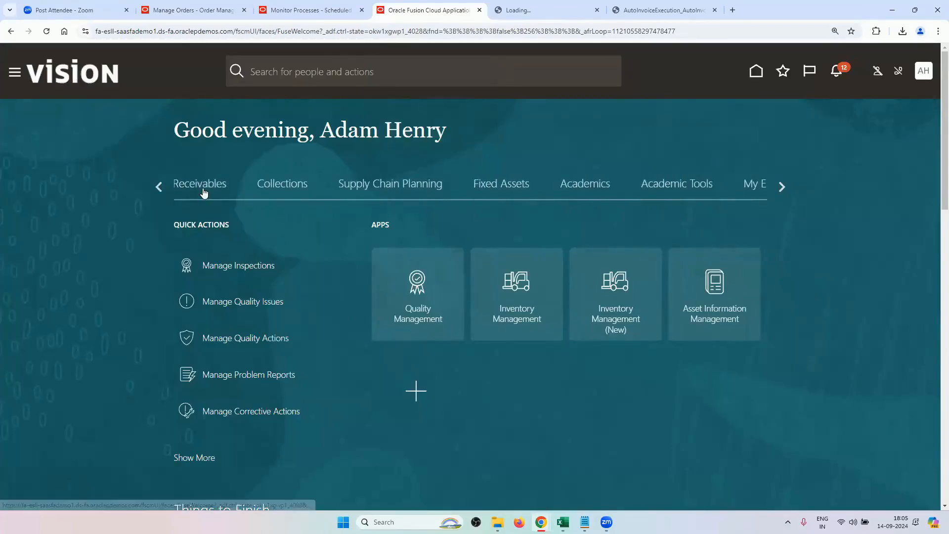
pyautogui.click(203, 187)
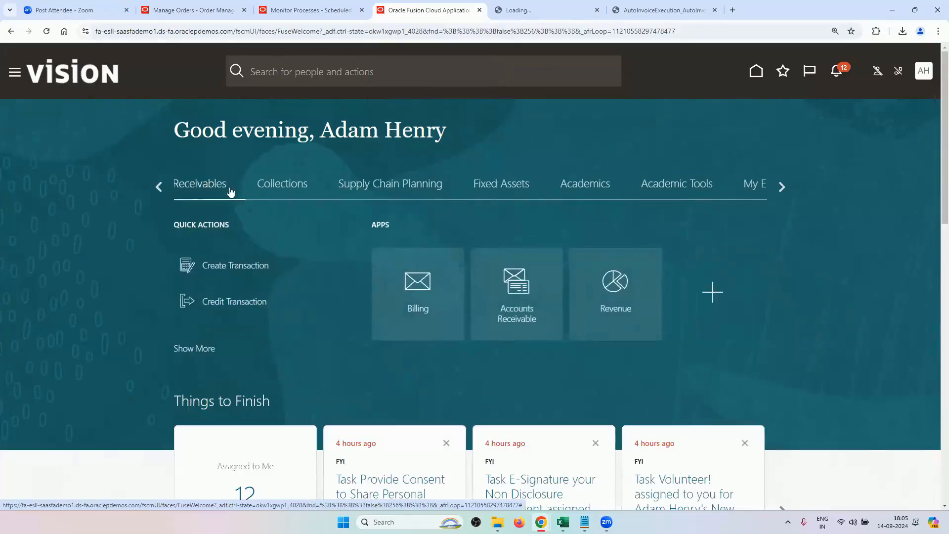
pyautogui.click(445, 278)
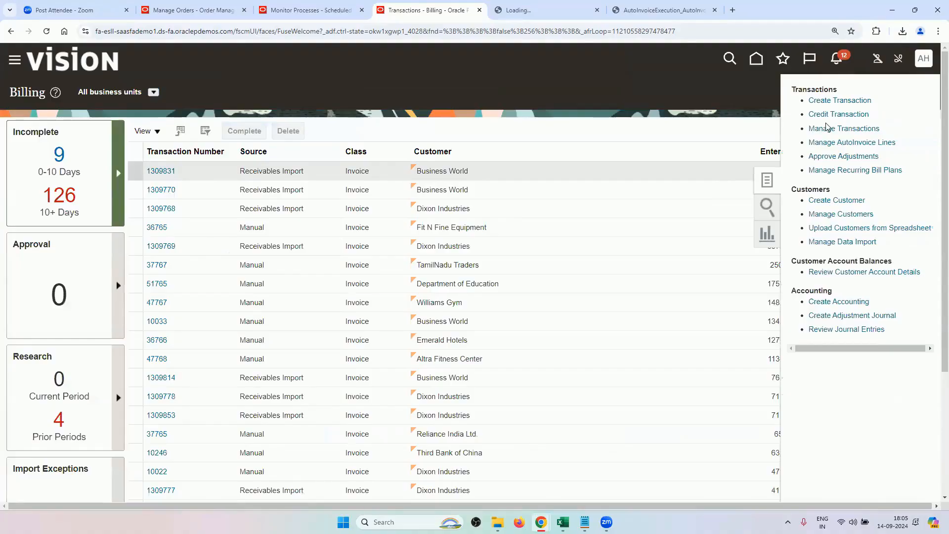
pyautogui.click(843, 128)
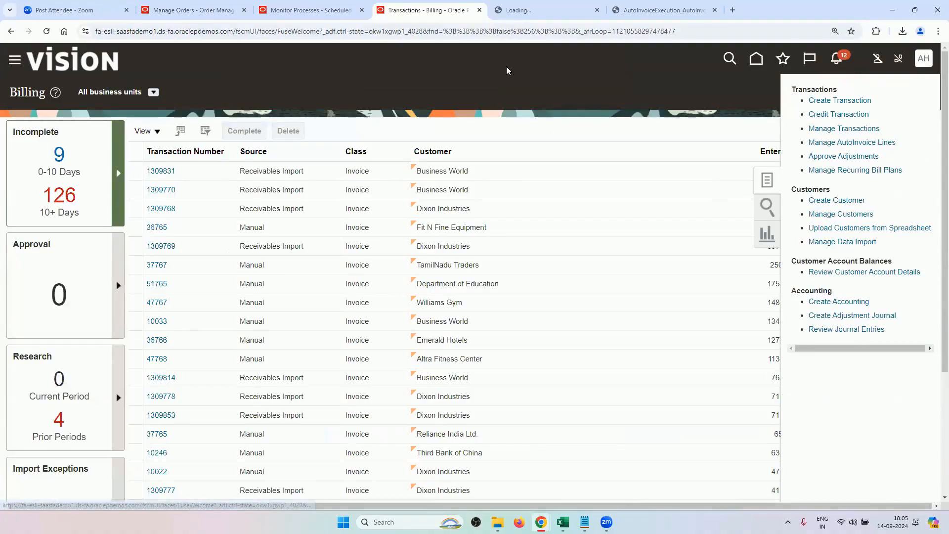
# - Paste invoice number 109392 into the Transaction Number search field
pyautogui.click(480, 169)
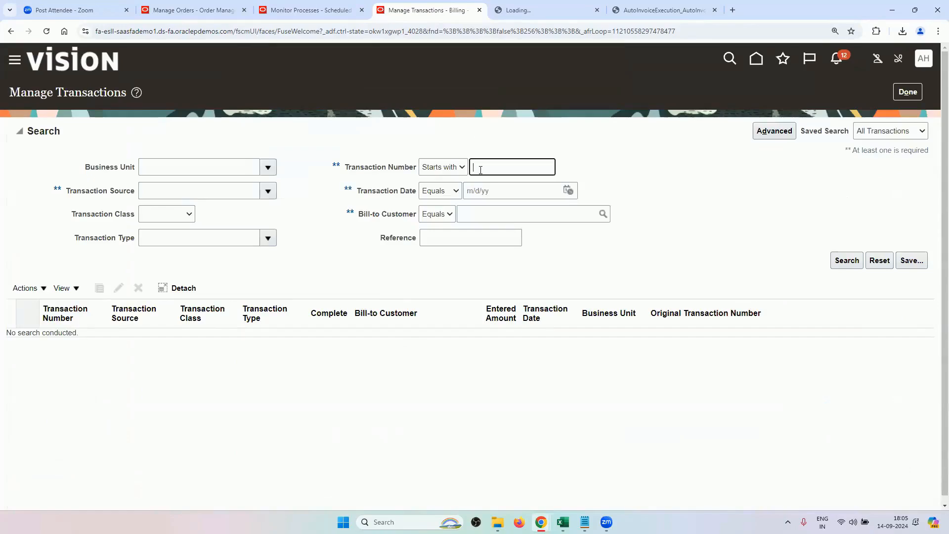
pyautogui.hotkey('ctrl', 'v')
pyautogui.click(188, 11)
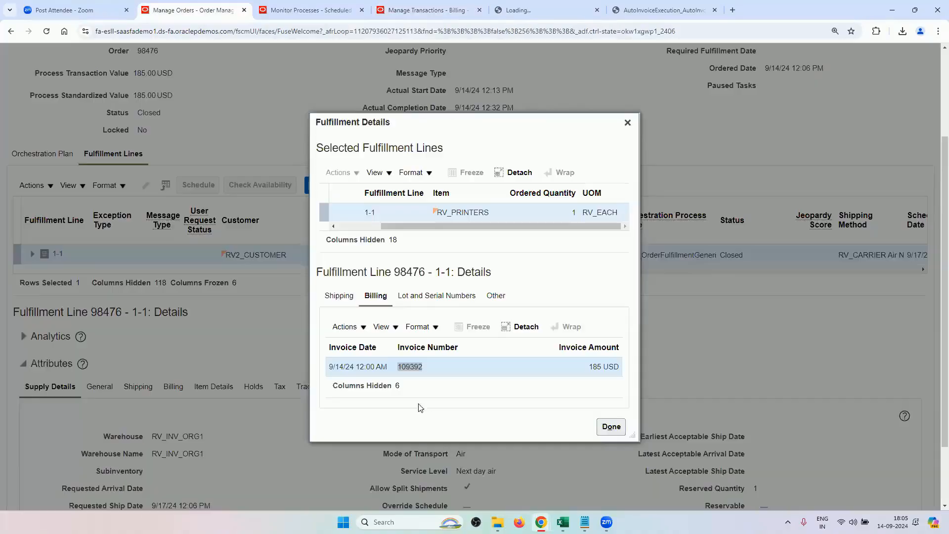
pyautogui.doubleClick(412, 367)
pyautogui.hotkey('ctrl', 'c')
pyautogui.click(401, 11)
pyautogui.hotkey('ctrl', 'v')
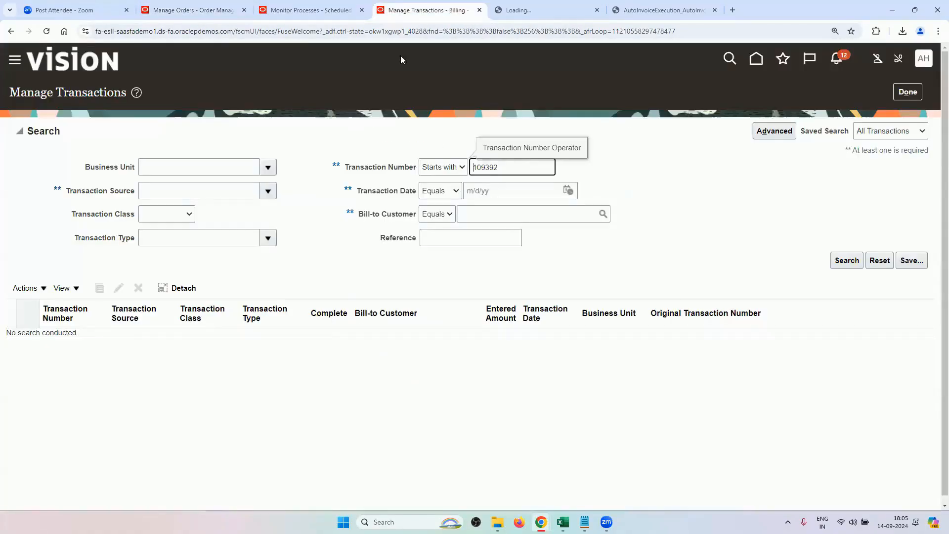
# - Search for invoice 109392 and review its lines and 20.00 freight details
pyautogui.click(846, 260)
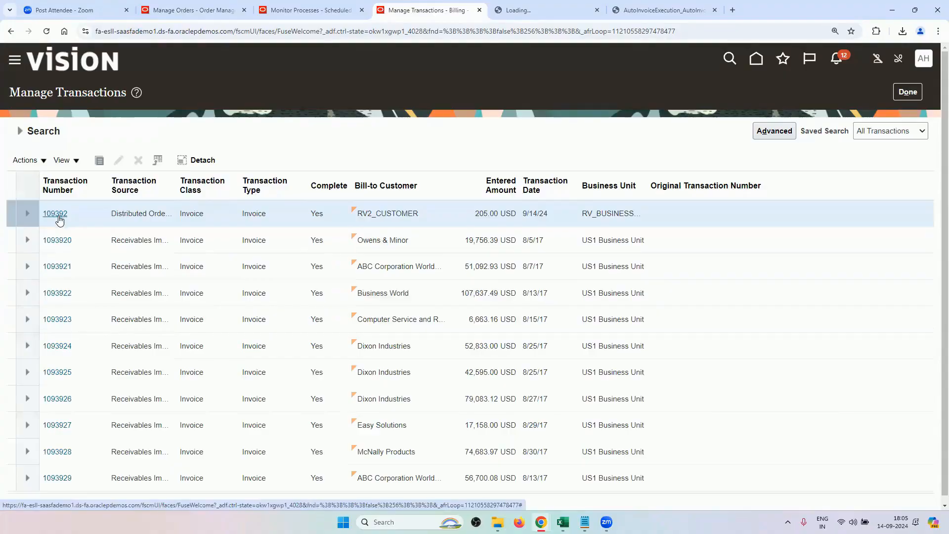
pyautogui.click(59, 216)
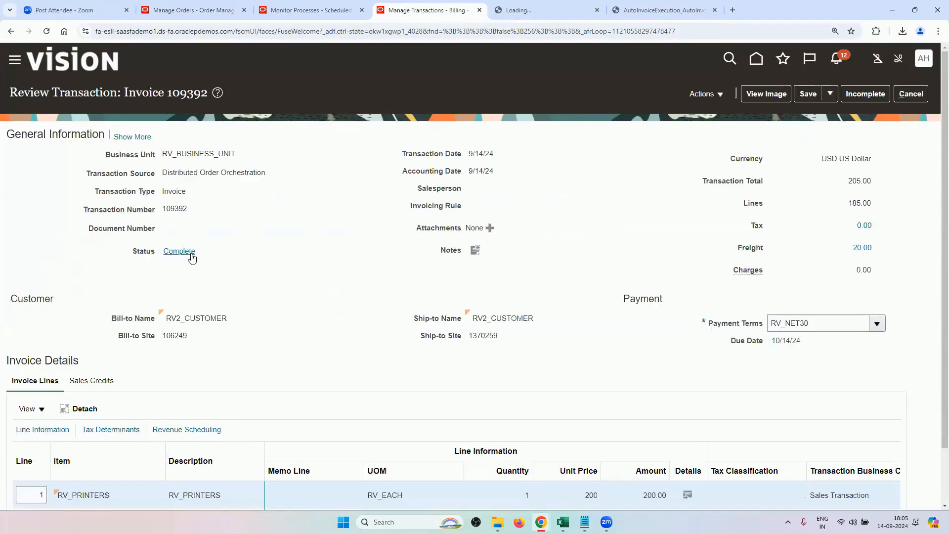
pyautogui.scroll(-2, 291, 299)
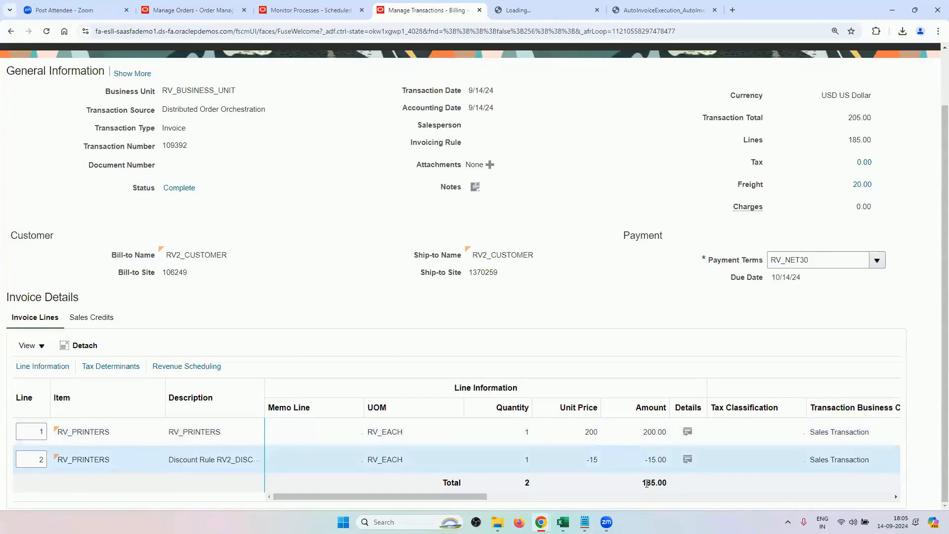
pyautogui.scroll(2, 651, 349)
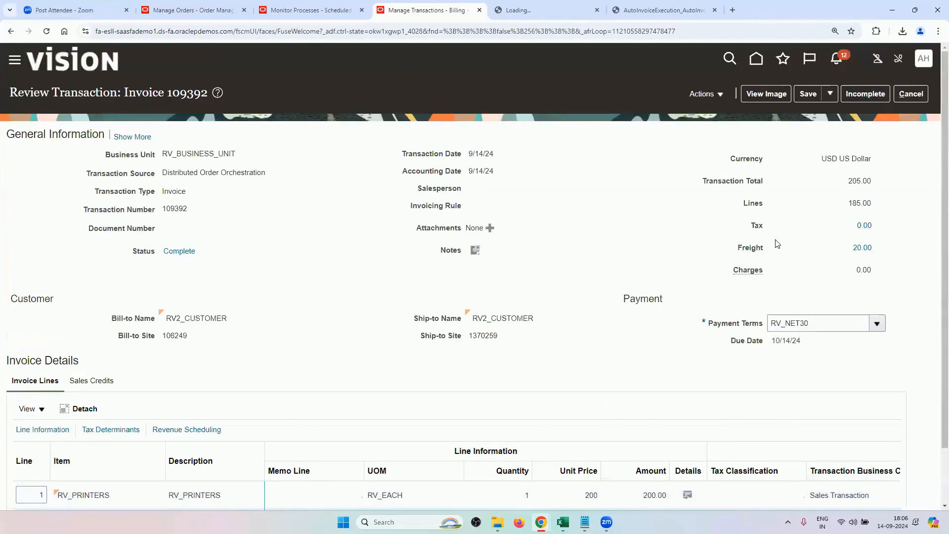
pyautogui.click(867, 251)
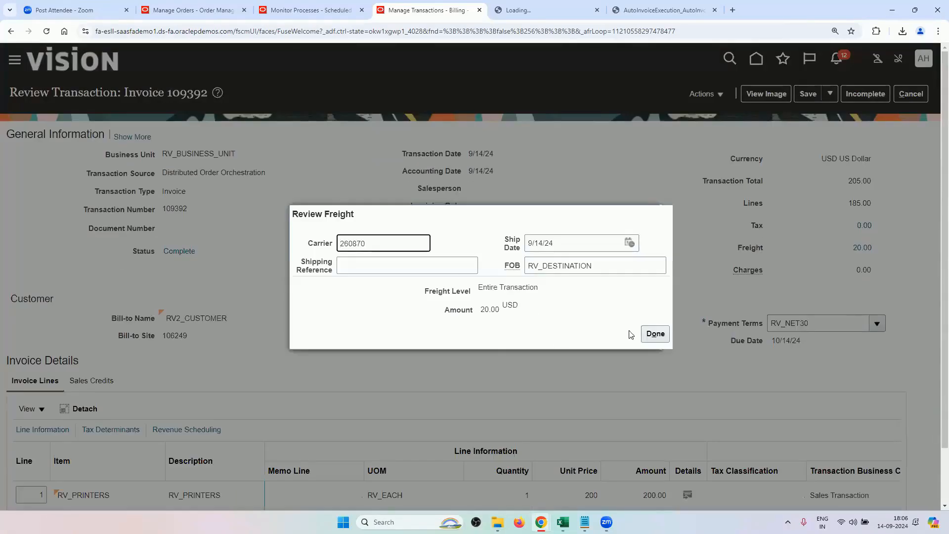
pyautogui.click(647, 339)
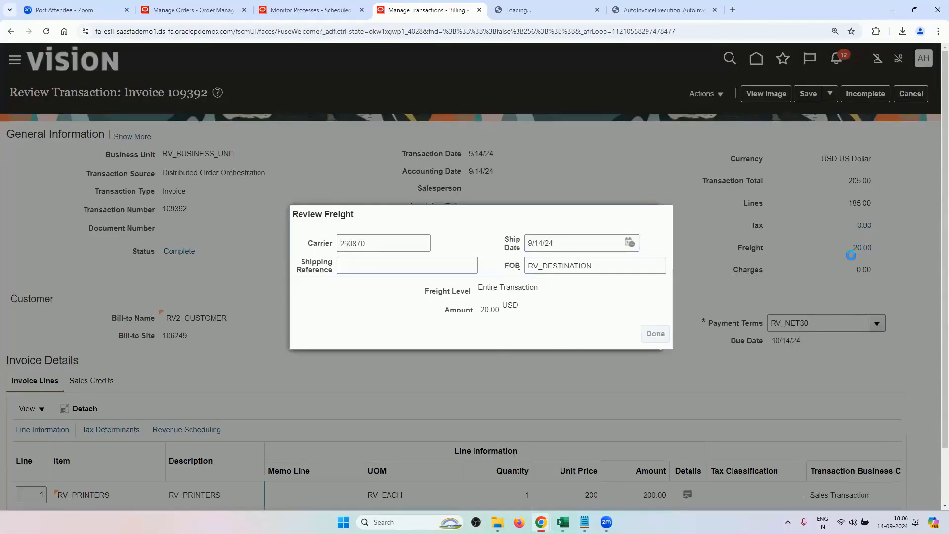
pyautogui.scroll(-2, 283, 215)
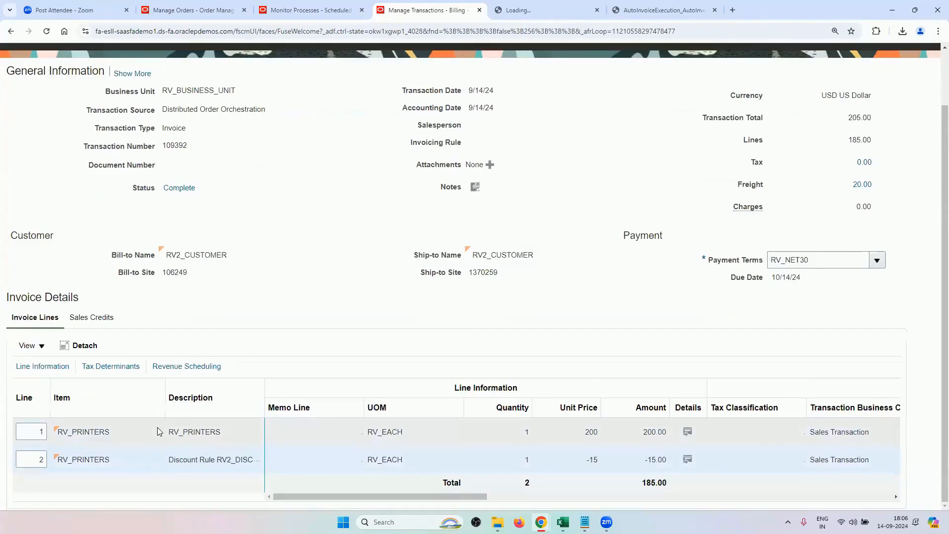
# - Close order 98476's fulfillment details window to show the order page
pyautogui.click(193, 10)
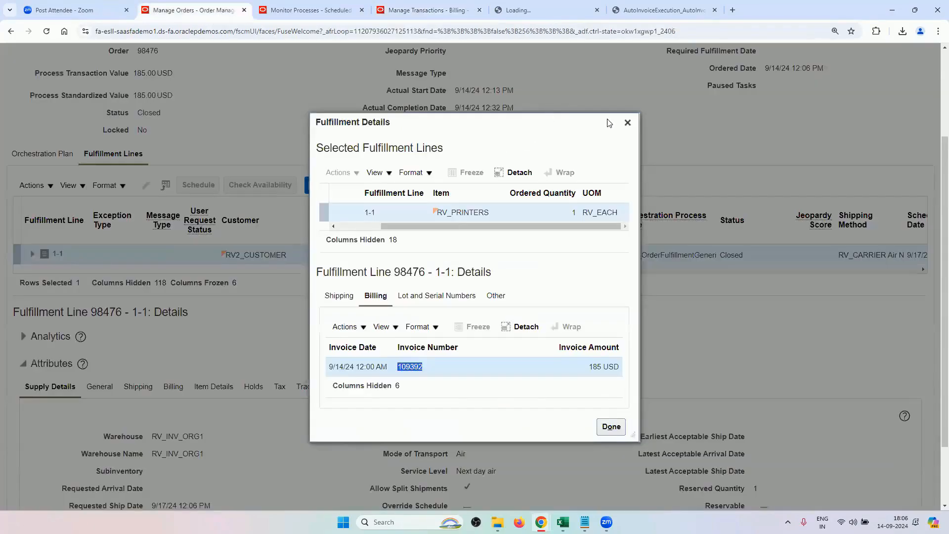
pyautogui.click(627, 122)
pyautogui.scroll(3, 879, 158)
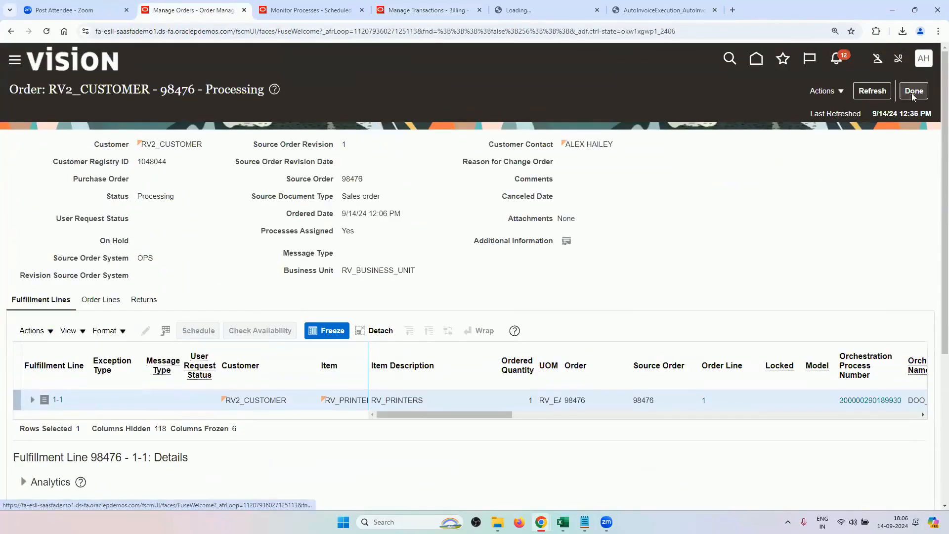
# - Leave the orchestration view and expand invoice 109392's general information
pyautogui.click(913, 92)
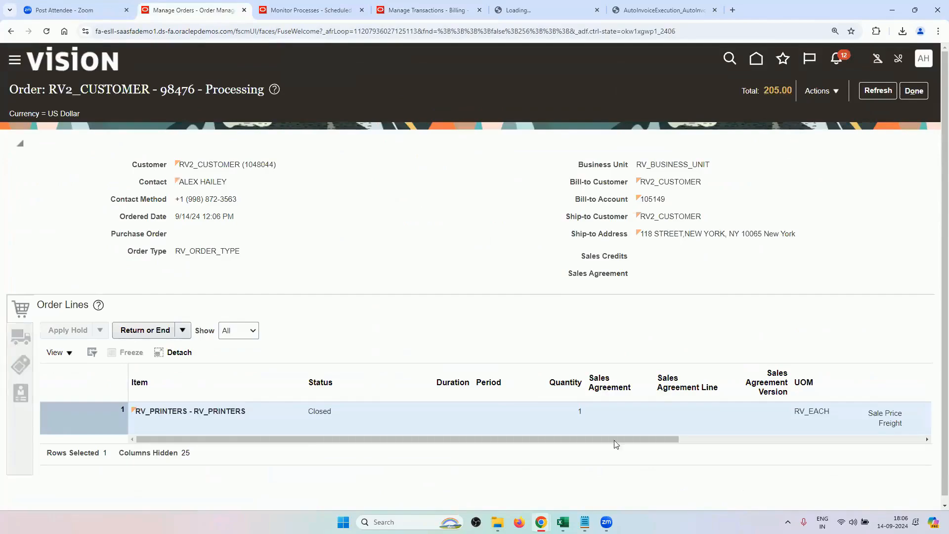
pyautogui.moveTo(581, 442); pyautogui.dragTo(727, 434)
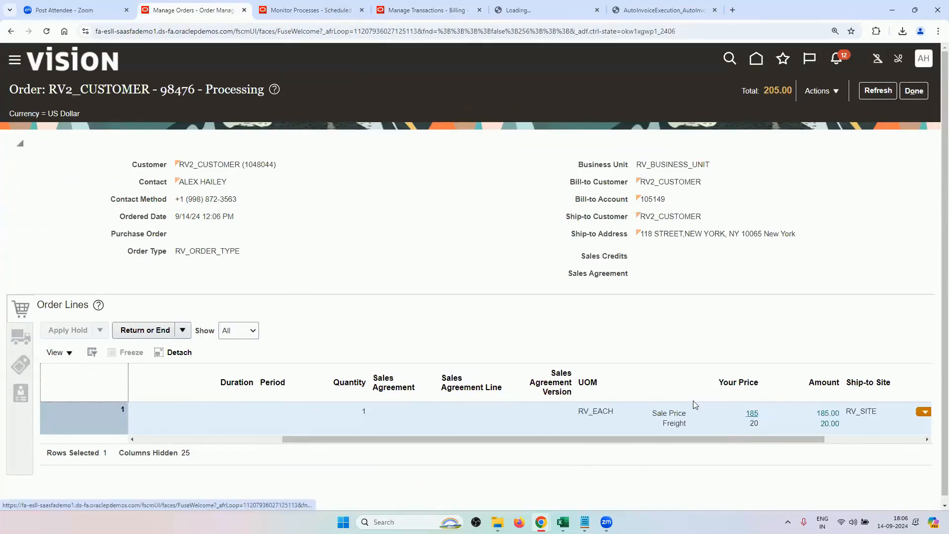
pyautogui.click(431, 5)
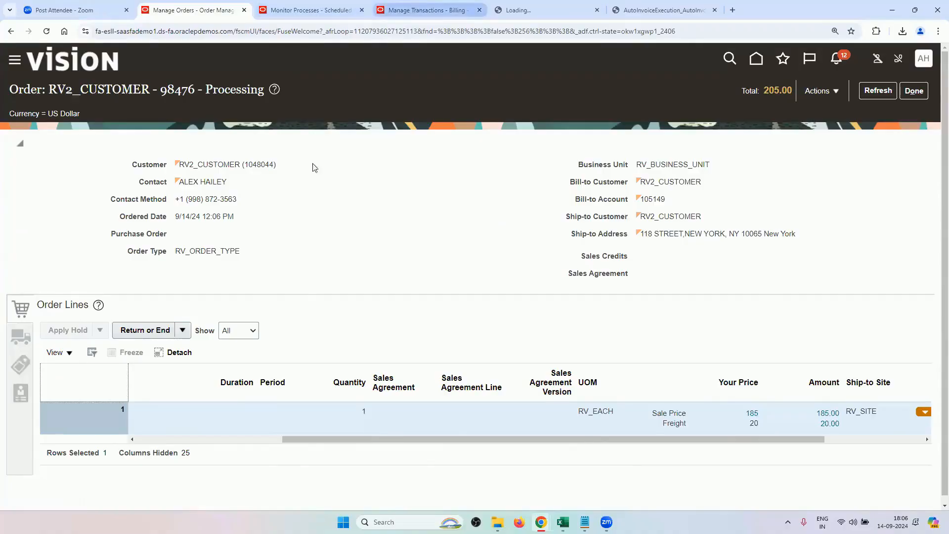
pyautogui.scroll(1, 256, 301)
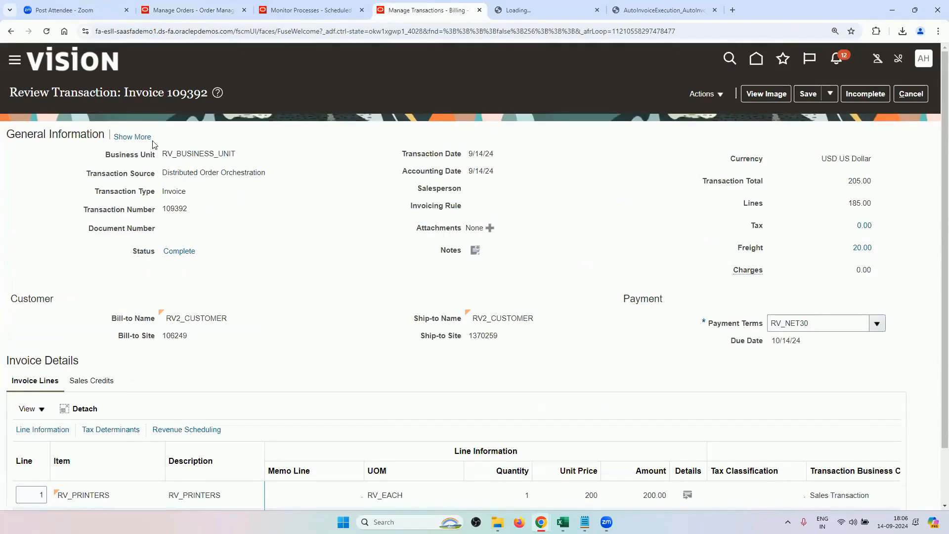
pyautogui.click(132, 137)
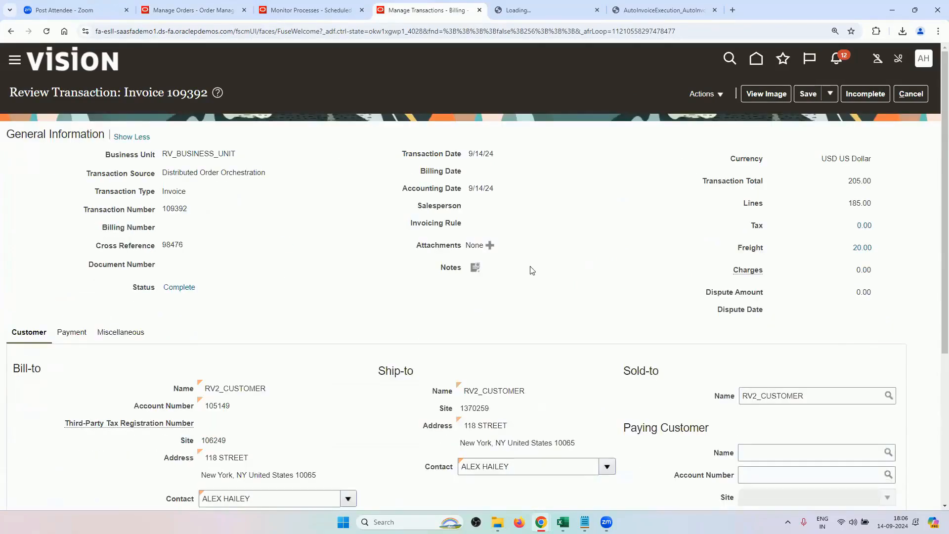
pyautogui.scroll(-3, 324, 275)
pyautogui.scroll(3, 324, 275)
pyautogui.scroll(-1, 323, 276)
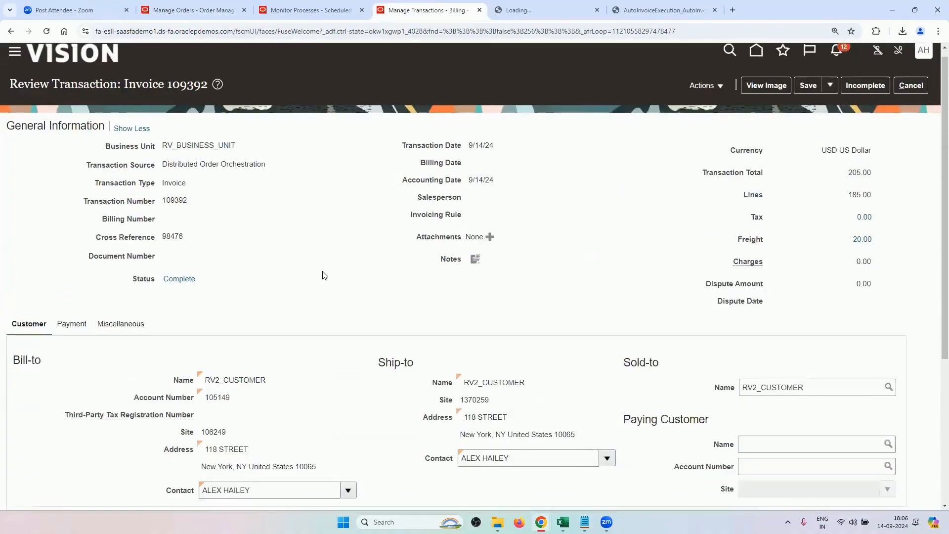
pyautogui.scroll(-2, 324, 275)
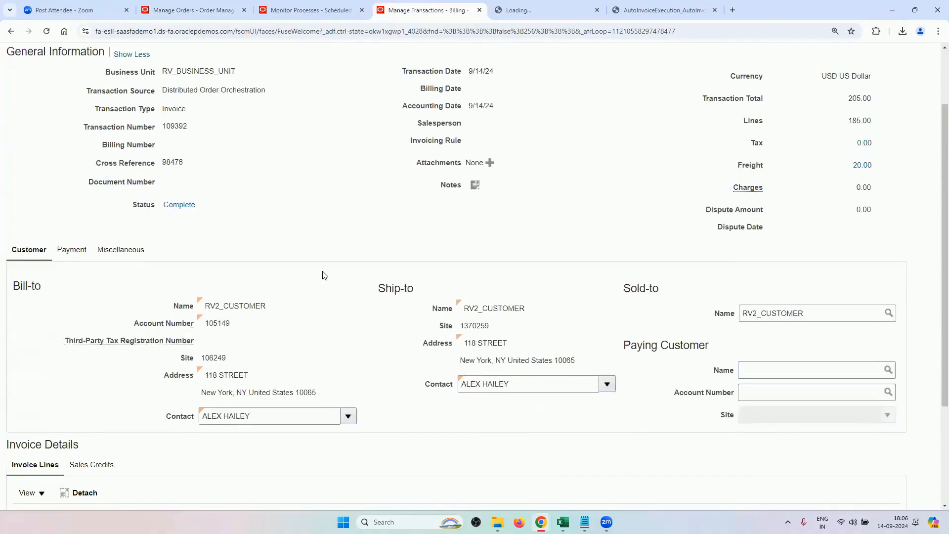
# - Compare the invoice's cross reference 98476 with the order number and review invoice details
pyautogui.doubleClick(178, 162)
pyautogui.click(218, 10)
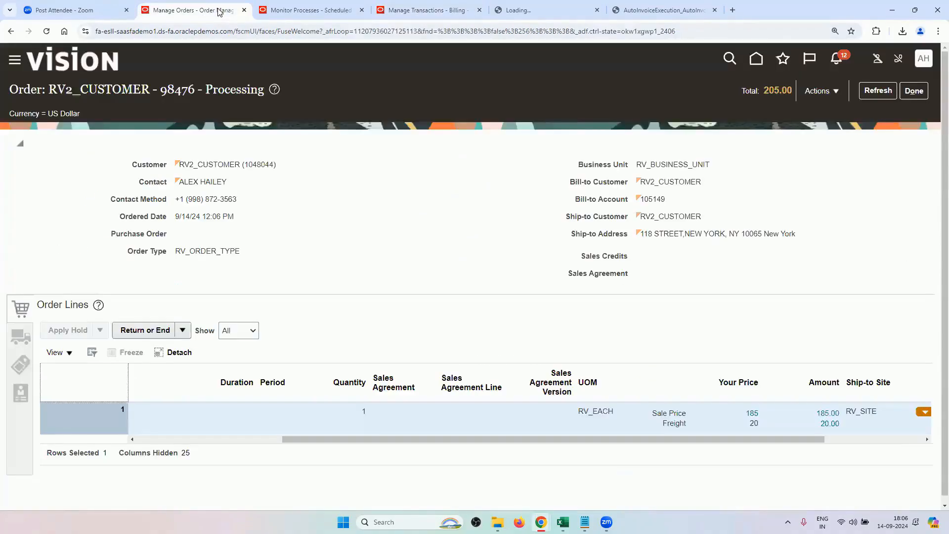
pyautogui.doubleClick(178, 89)
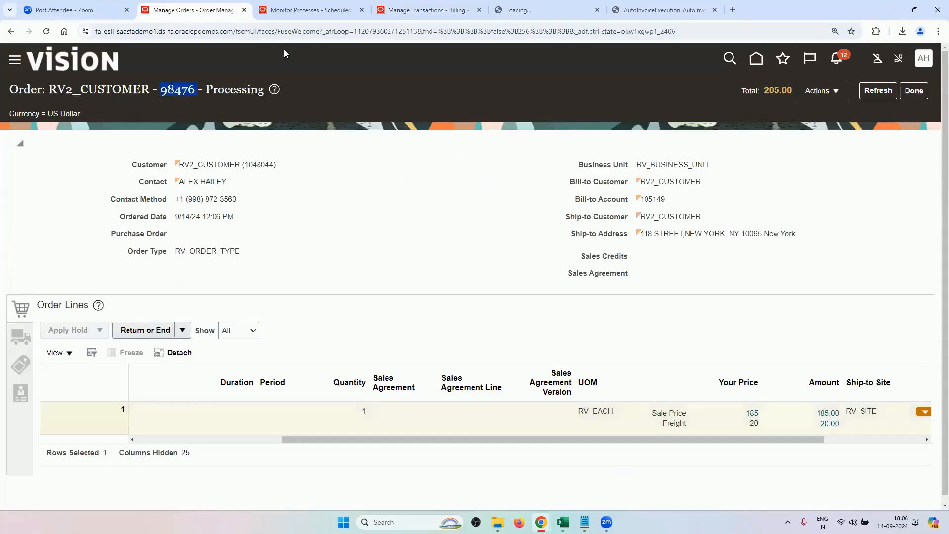
pyautogui.hotkey('ctrl', '4')
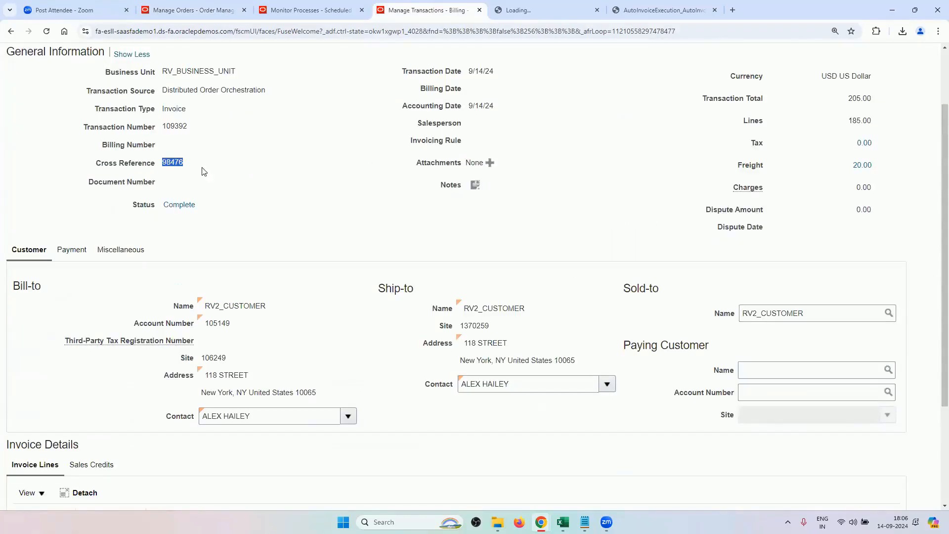
pyautogui.hotkey('ctrl', '2')
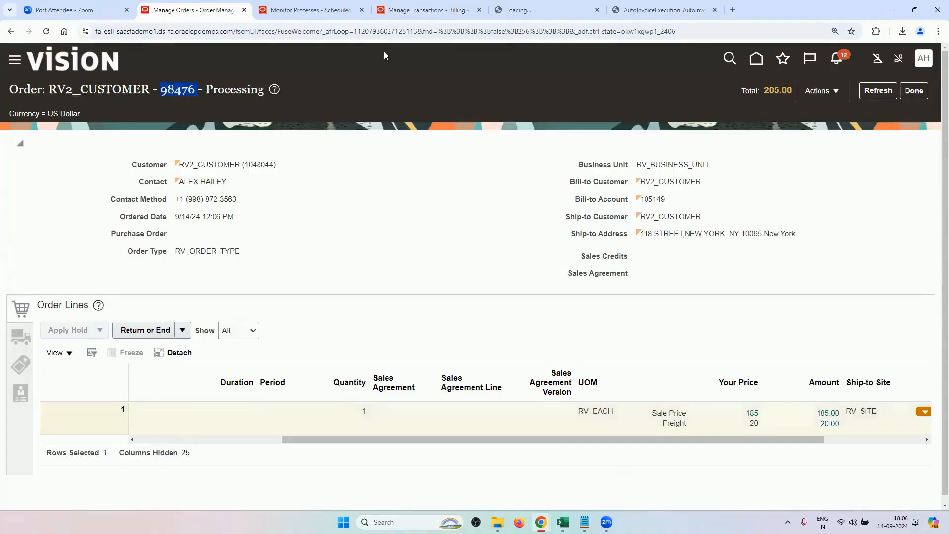
pyautogui.hotkey('ctrl', '4')
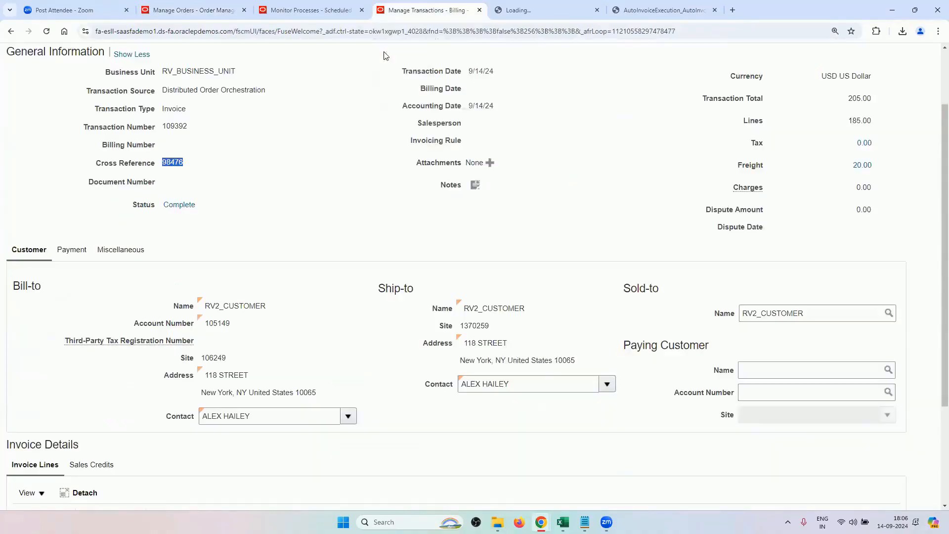
pyautogui.scroll(-2, 295, 400)
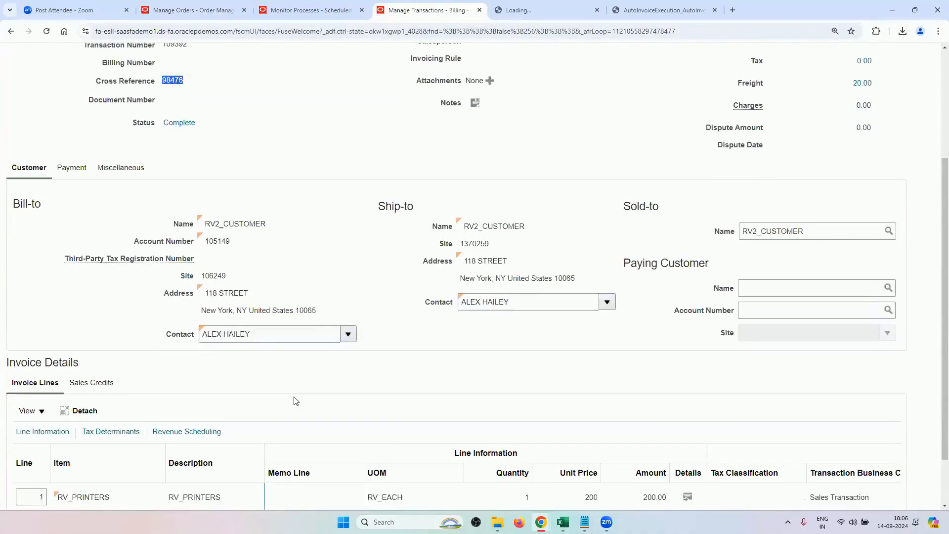
pyautogui.scroll(-2, 298, 409)
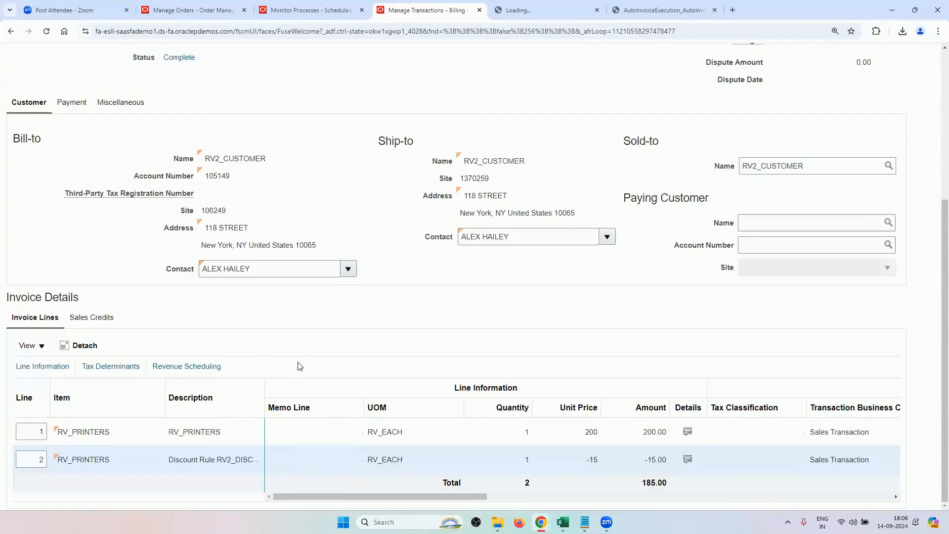
pyautogui.scroll(4, 297, 365)
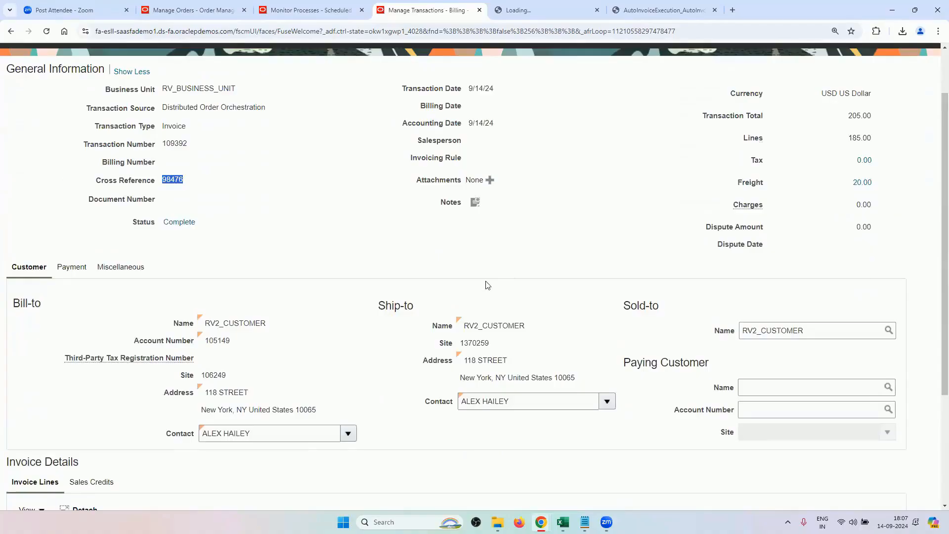
pyautogui.scroll(-2, 464, 282)
pyautogui.scroll(-2, 454, 287)
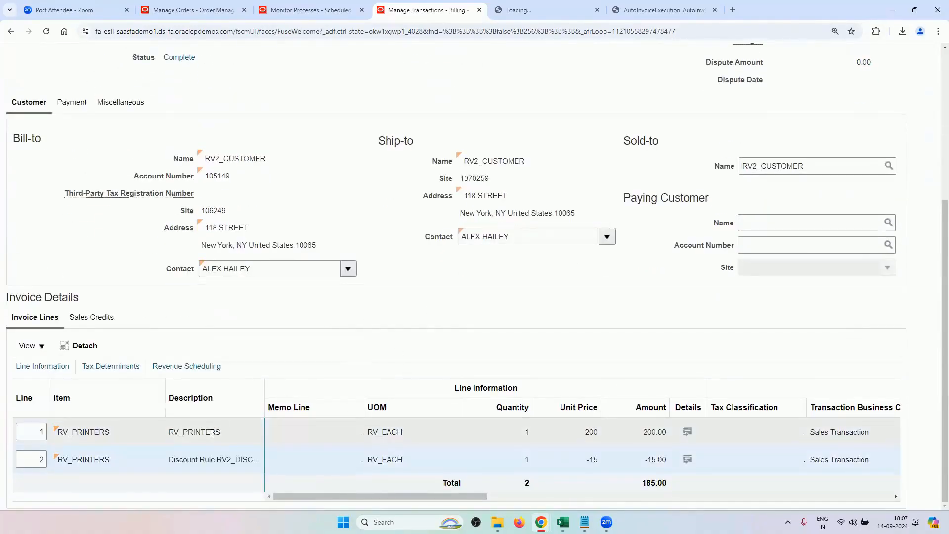
# - Compare the order total breakdown with the invoice's 205.00 total and freight
pyautogui.click(200, 11)
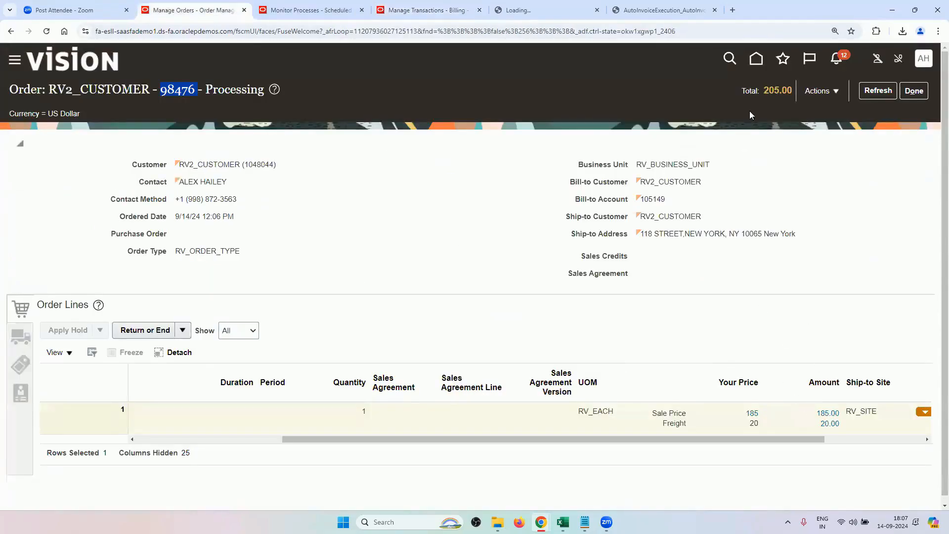
pyautogui.click(777, 91)
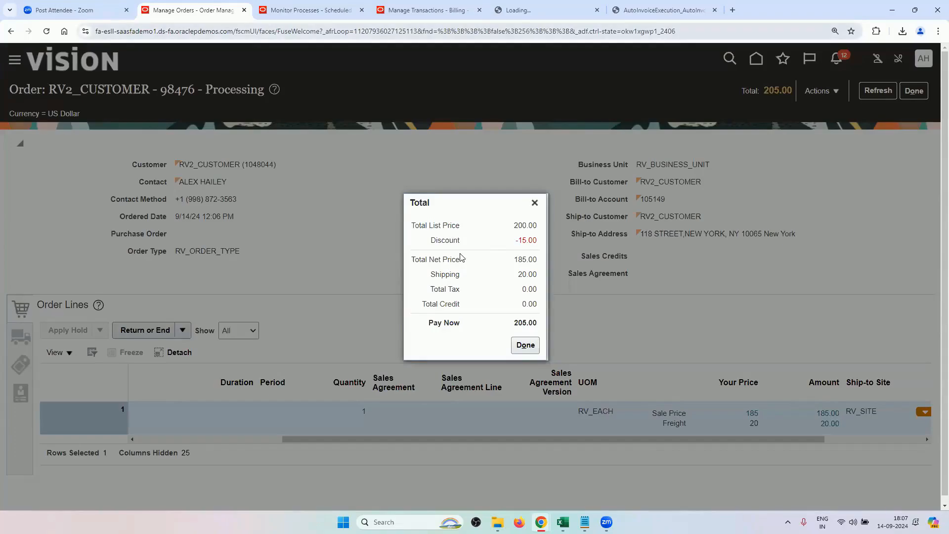
pyautogui.hotkey('ctrl', 'Tab')
pyautogui.hotkey('ctrl', 'Tab')
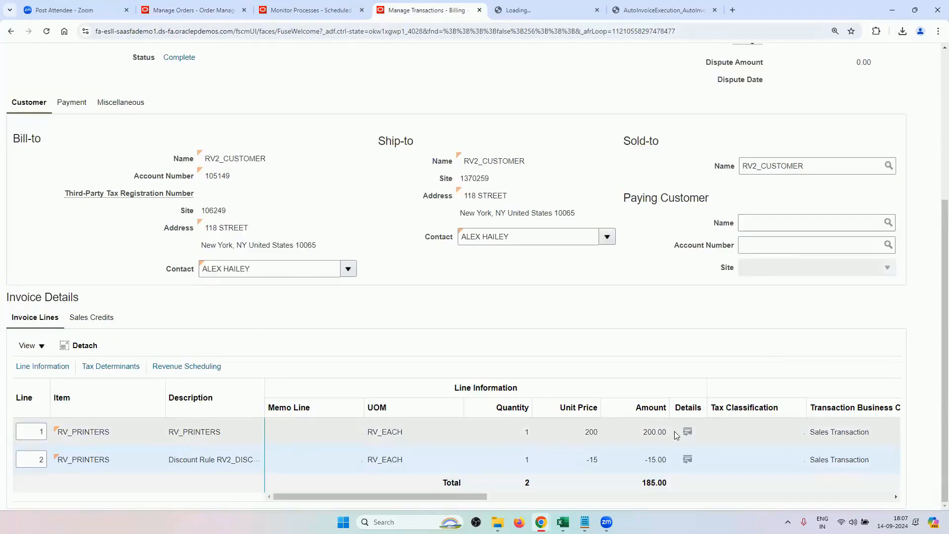
pyautogui.scroll(3, 801, 203)
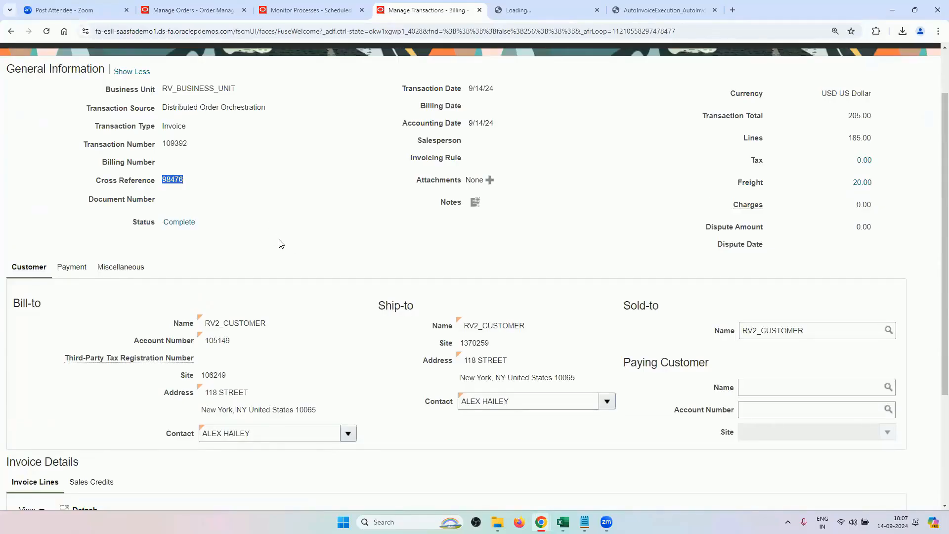
pyautogui.scroll(2, 281, 243)
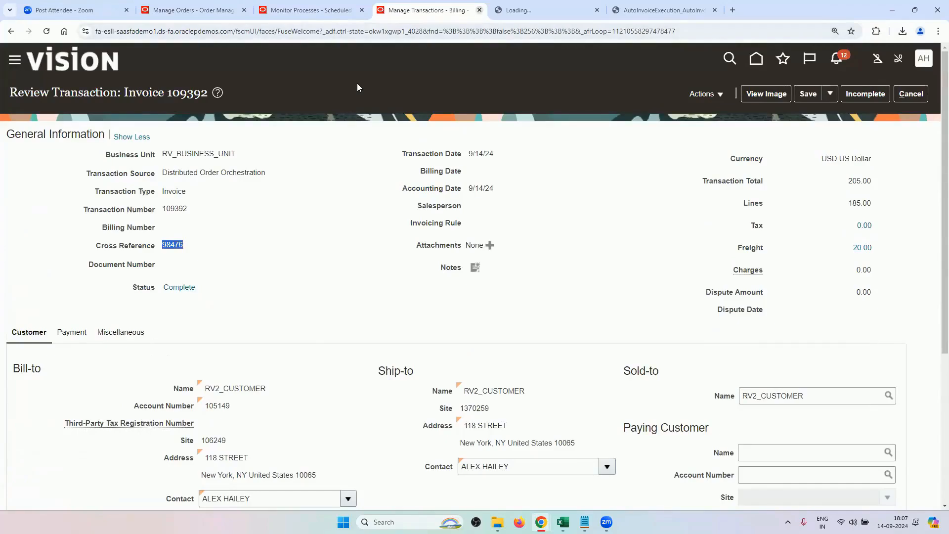
# - Close the invoice and AutoInvoice PDF, close the total breakdown, and select the order's Processing status
pyautogui.hotkey('ctrl', 'w')
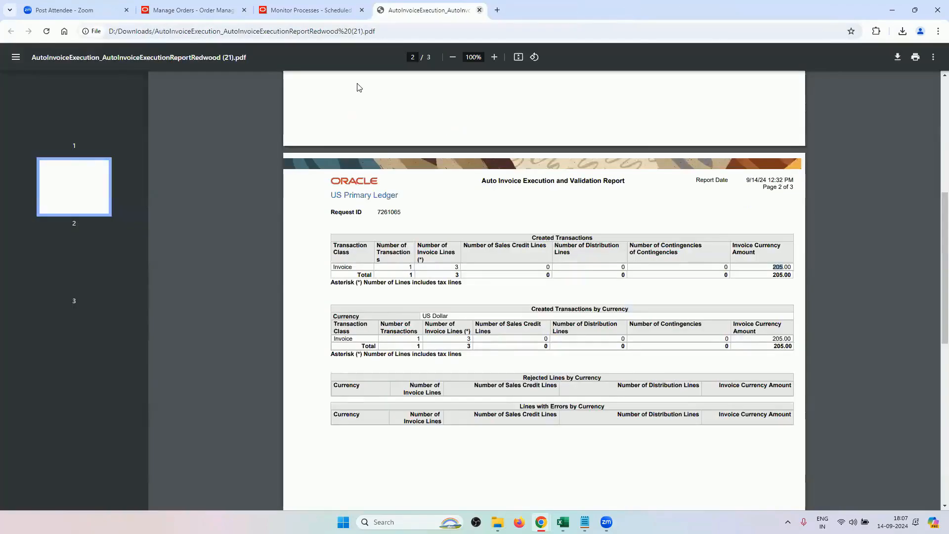
pyautogui.hotkey('ctrl', 'w')
pyautogui.click(193, 10)
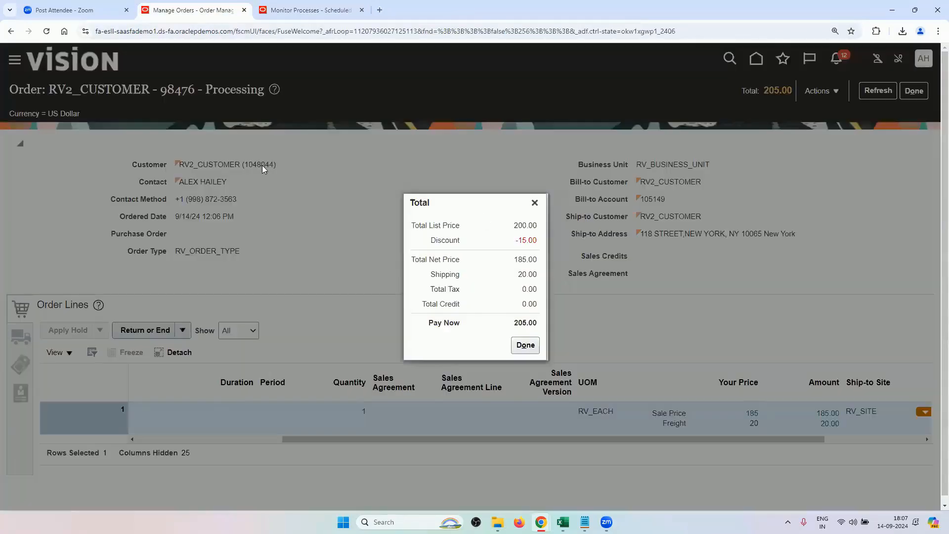
pyautogui.click(534, 203)
pyautogui.moveTo(462, 433); pyautogui.dragTo(125, 400)
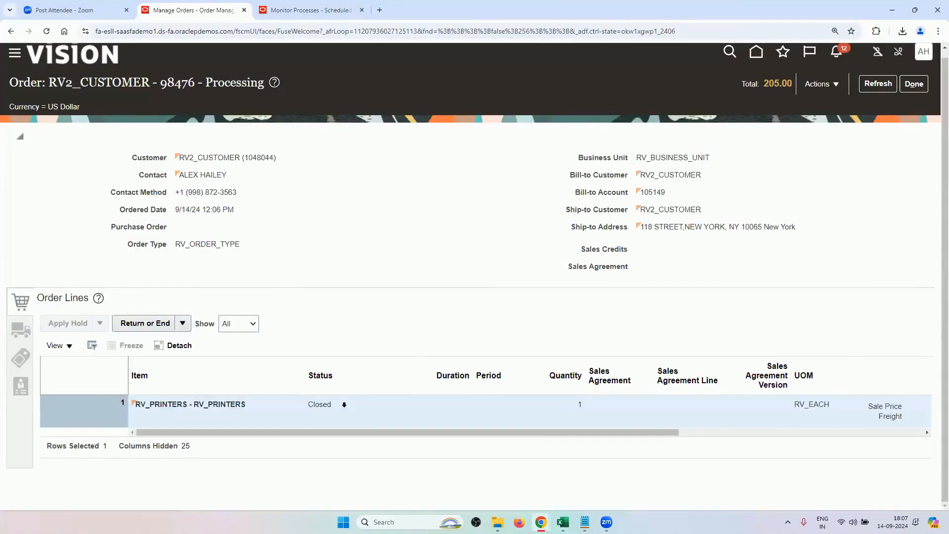
pyautogui.moveTo(206, 84); pyautogui.dragTo(250, 86)
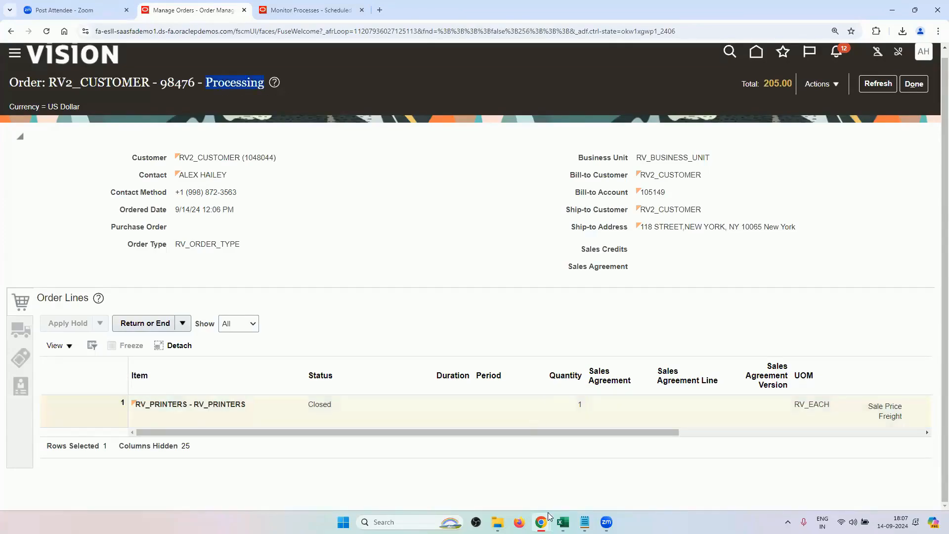
# - In the Orchestration Cycle sheet, select 'Update or Close Sales Order' in cell A49
pyautogui.click(562, 522)
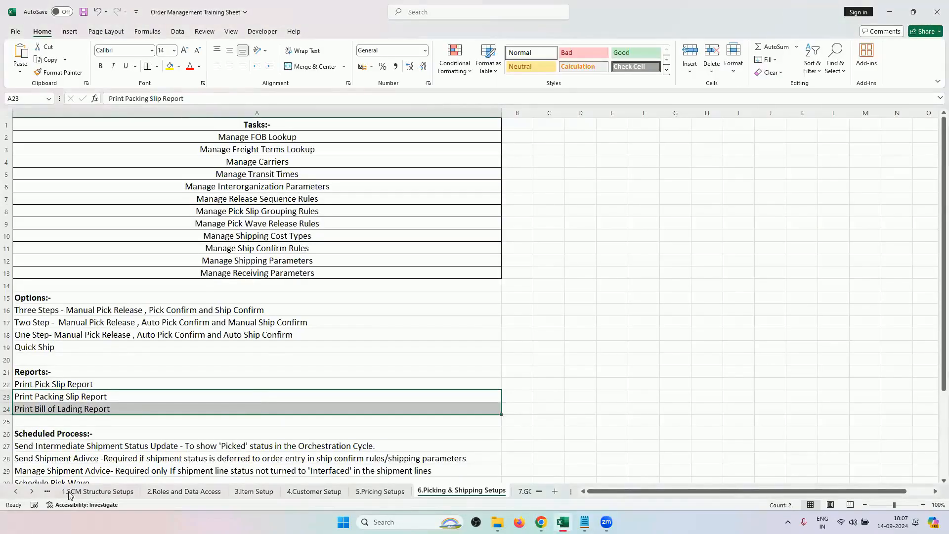
pyautogui.click(16, 491)
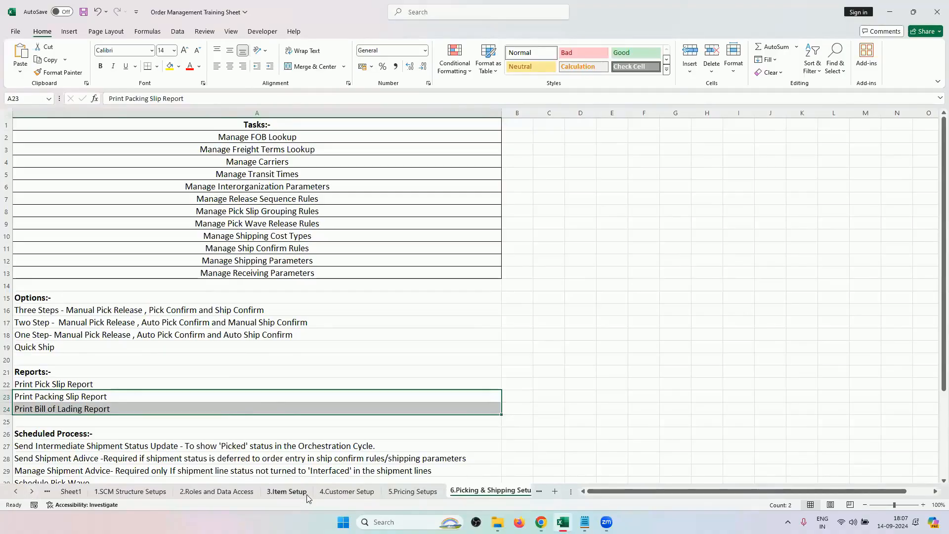
pyautogui.click(14, 492)
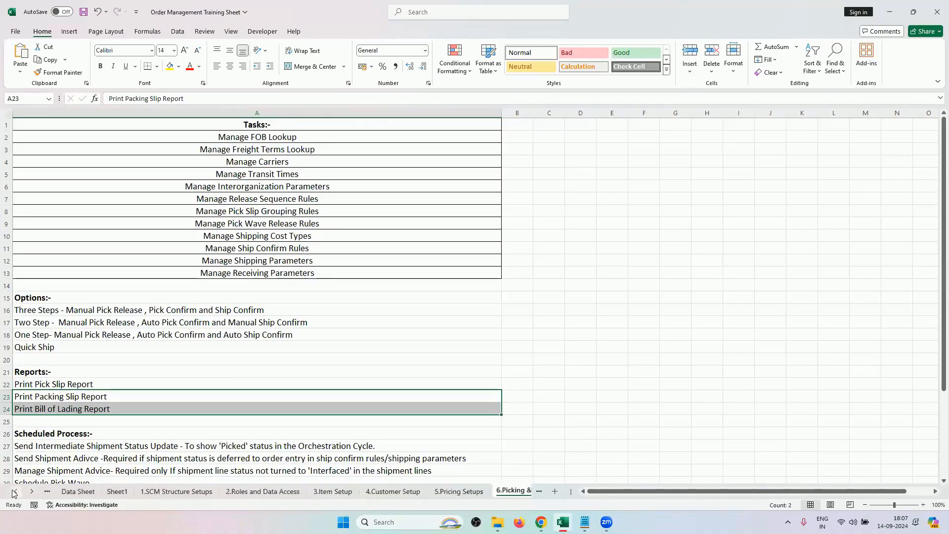
pyautogui.click(15, 492)
pyautogui.click(14, 491)
pyautogui.click(225, 492)
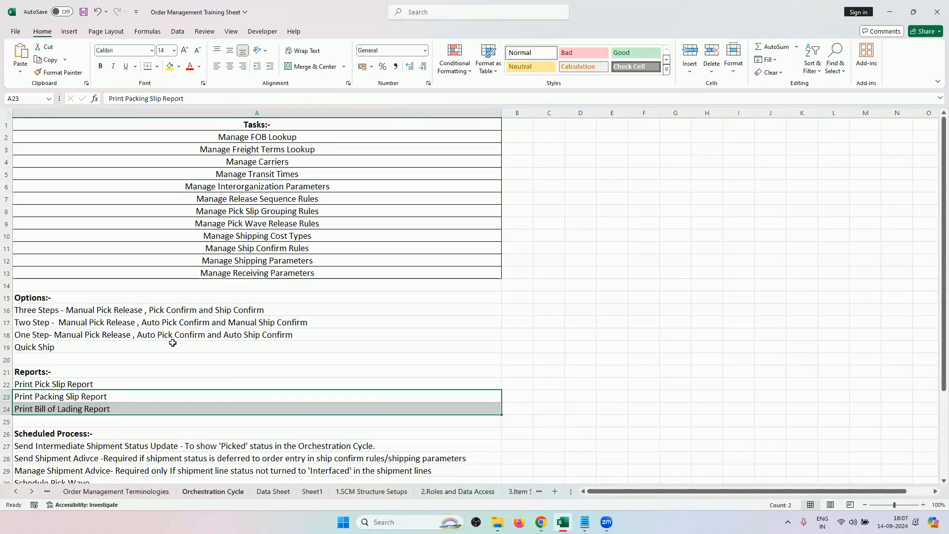
pyautogui.scroll(-1, 101, 317)
pyautogui.scroll(-8, 118, 313)
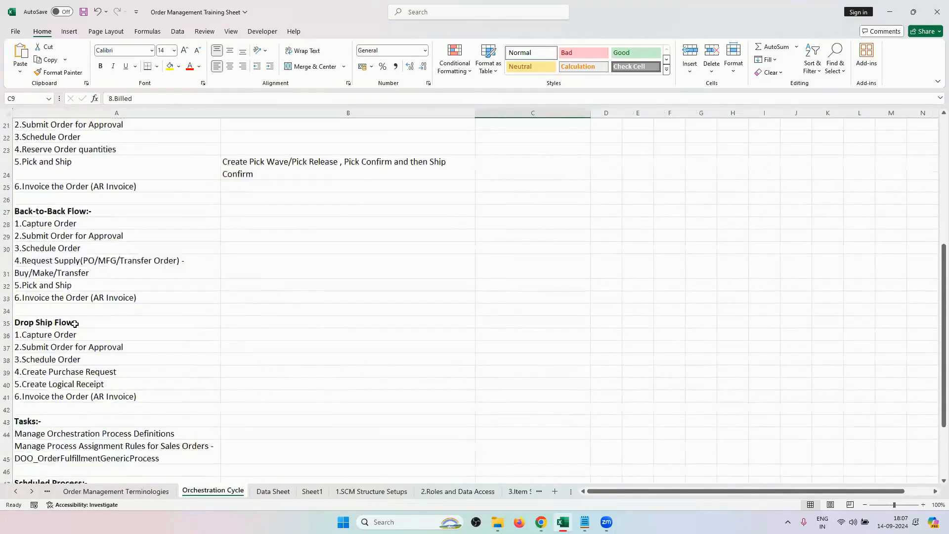
pyautogui.click(118, 313)
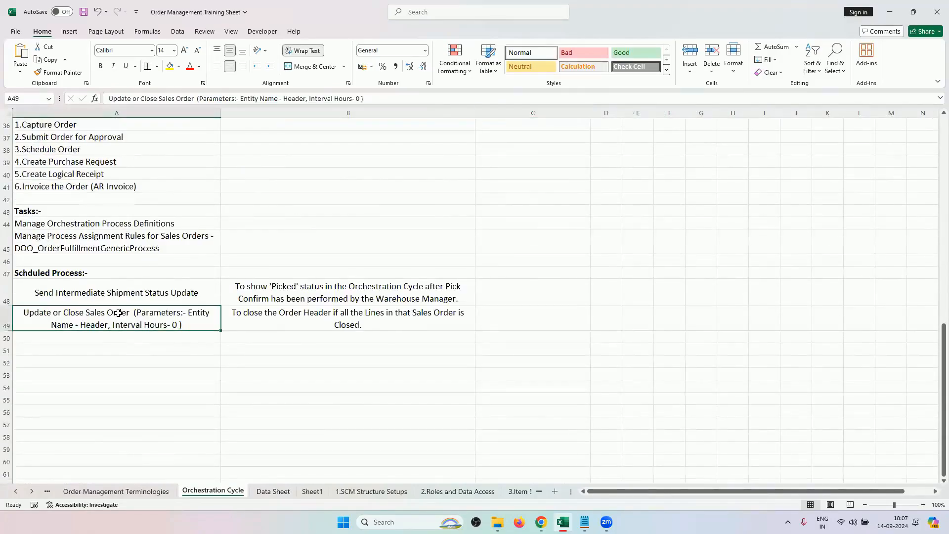
pyautogui.doubleClick(118, 313)
pyautogui.moveTo(130, 313); pyautogui.dragTo(12, 314)
pyautogui.hotkey('ctrl', 'c')
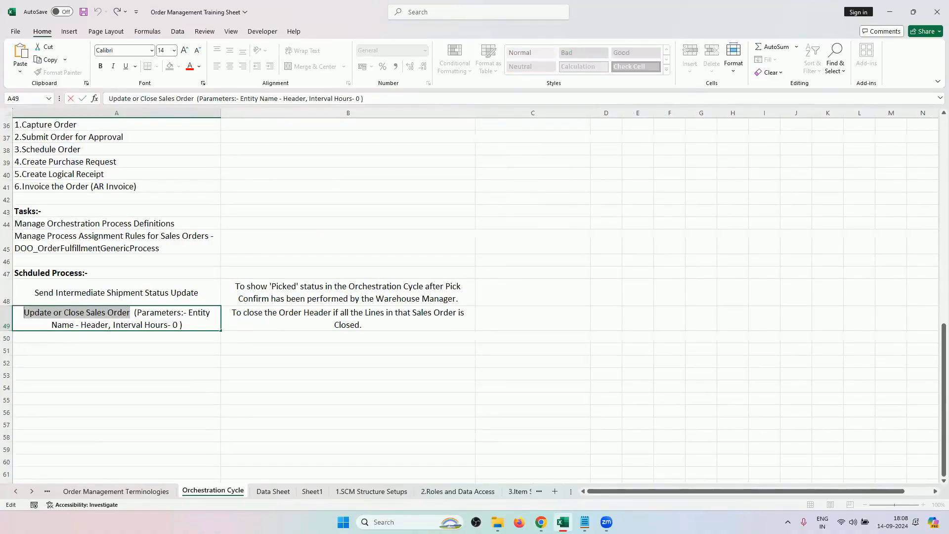
# - Close the extra browser window and bring order 98476's window forward
pyautogui.click(541, 523)
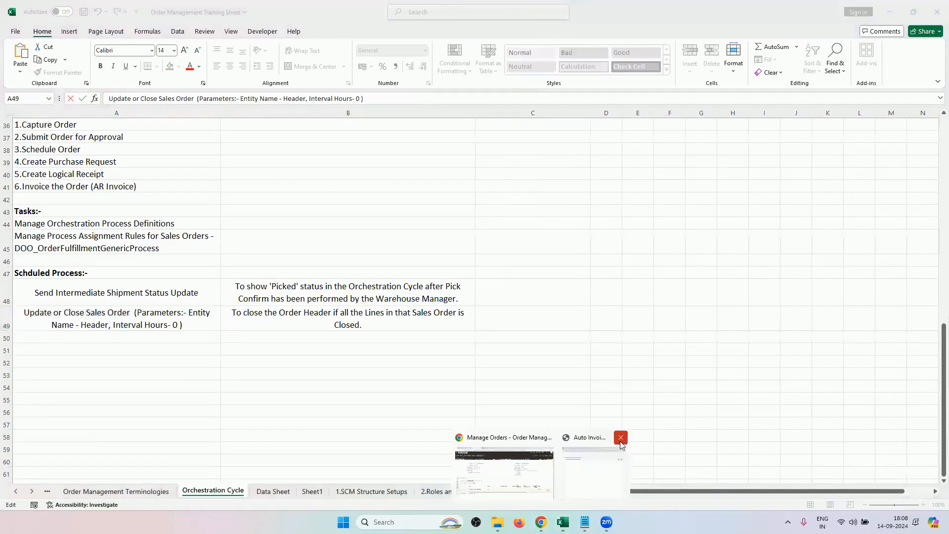
pyautogui.click(620, 439)
pyautogui.click(540, 475)
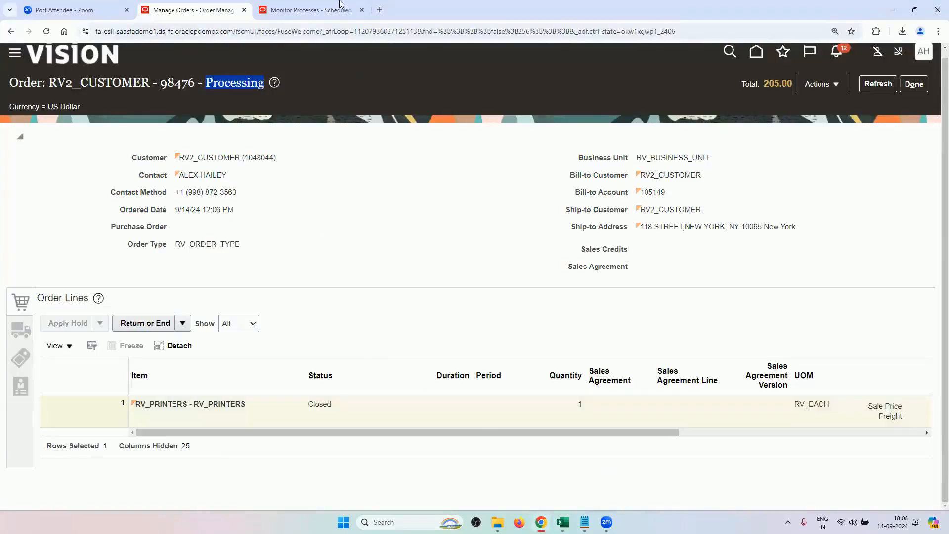
# - Paste the process name over Import AutoInvoice, then close the wrong parameters and reload
pyautogui.click(318, 9)
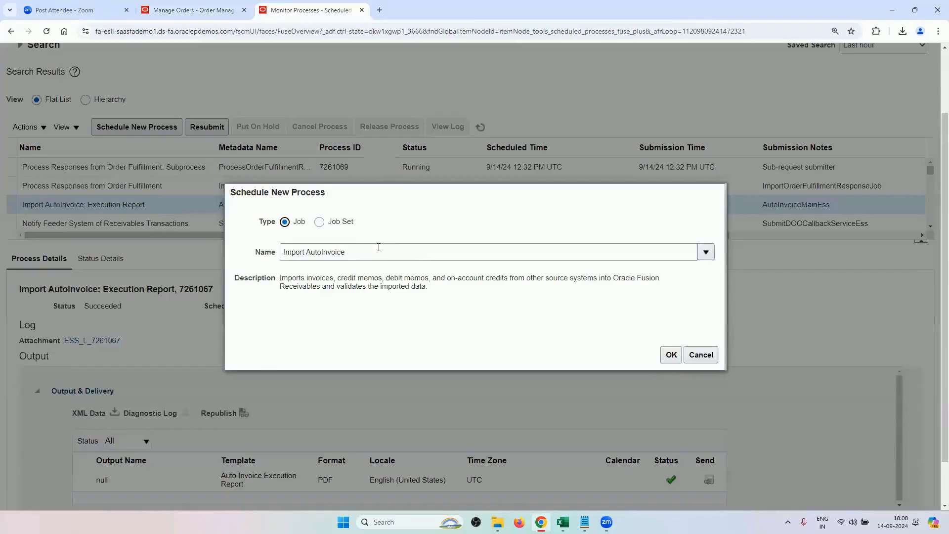
pyautogui.tripleClick(375, 253)
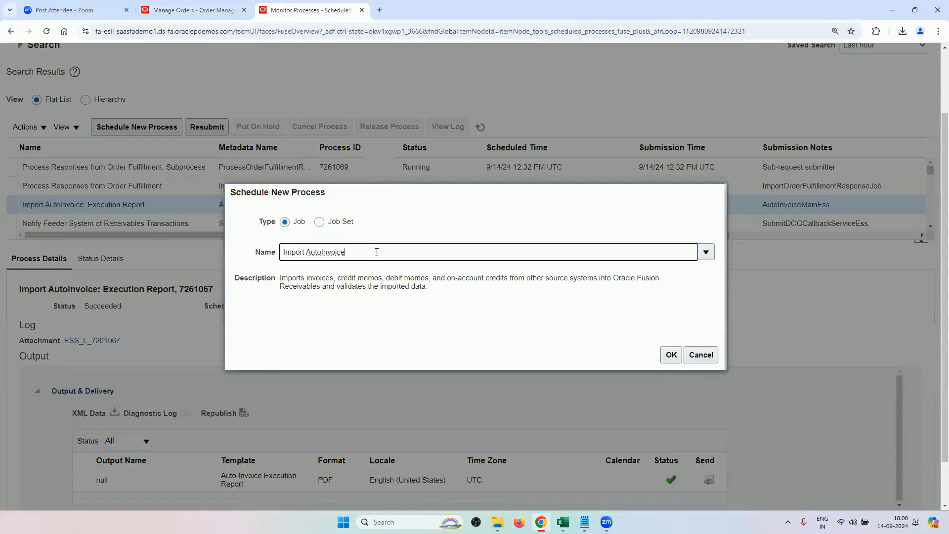
pyautogui.hotkey('ctrl', 'v')
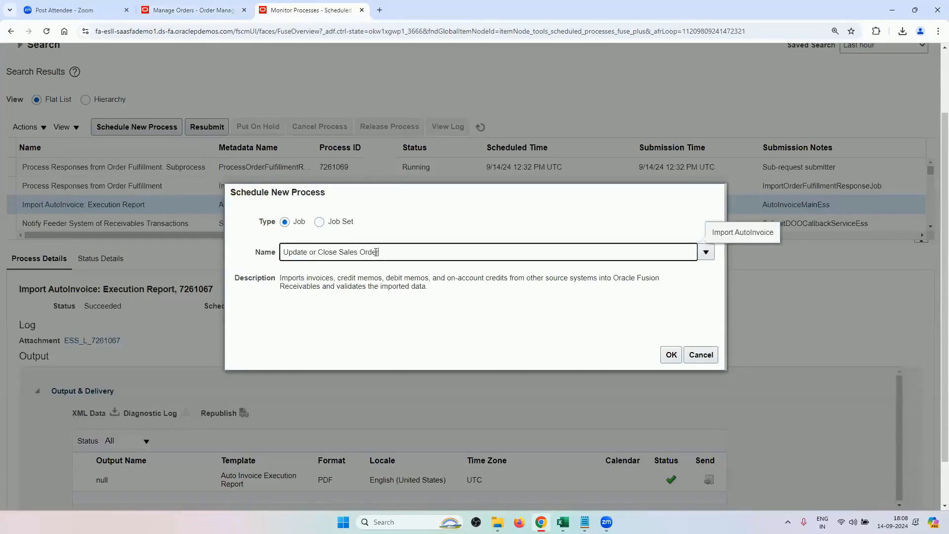
pyautogui.click(670, 355)
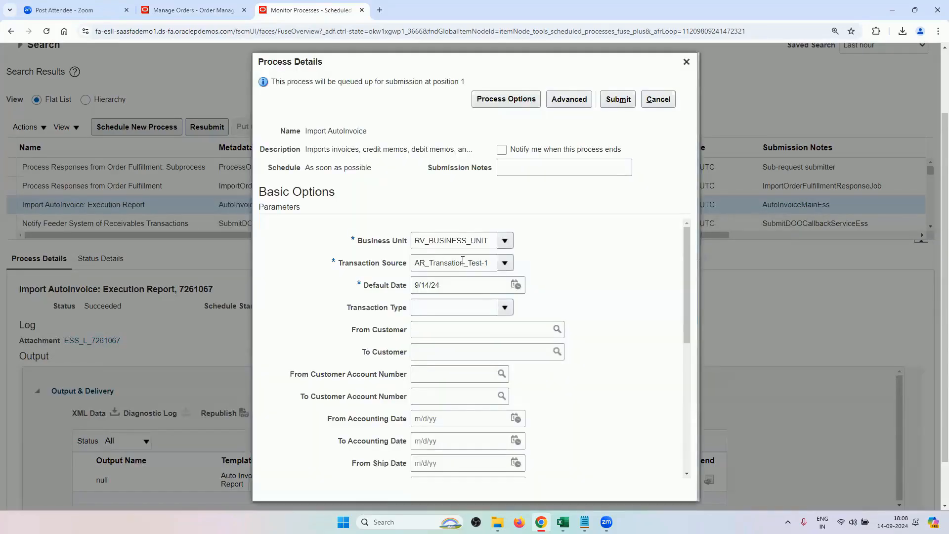
pyautogui.click(686, 61)
pyautogui.click(49, 30)
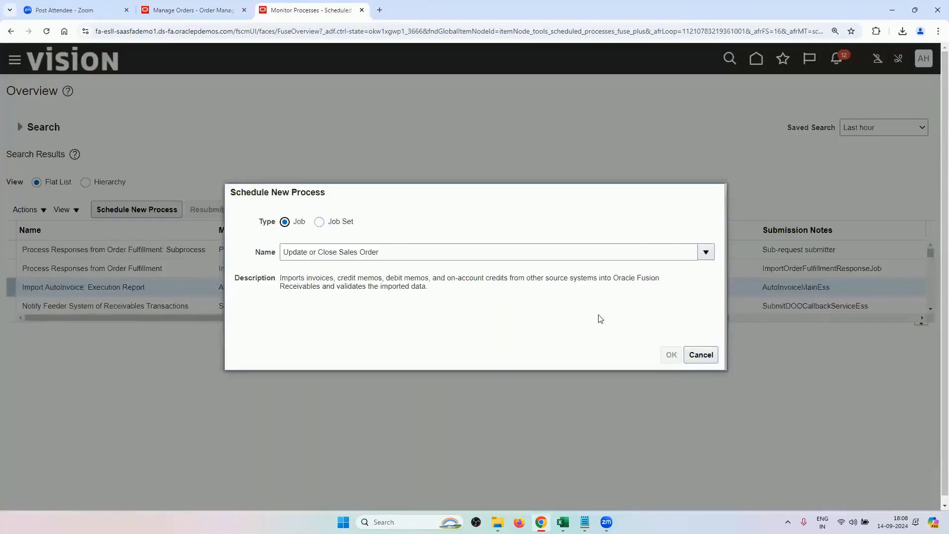
# - Re-enter the name to match the Update or Close Sales Orders job and confirm it
pyautogui.tripleClick(460, 253)
pyautogui.hotkey('ctrl', 'x')
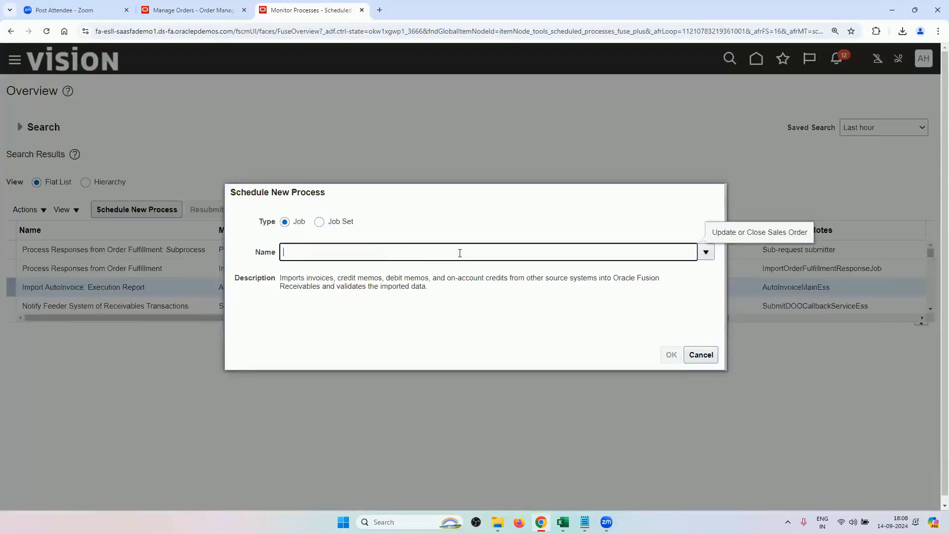
pyautogui.hotkey('ctrl', 'v')
pyautogui.write('R')
pyautogui.press('Tab')
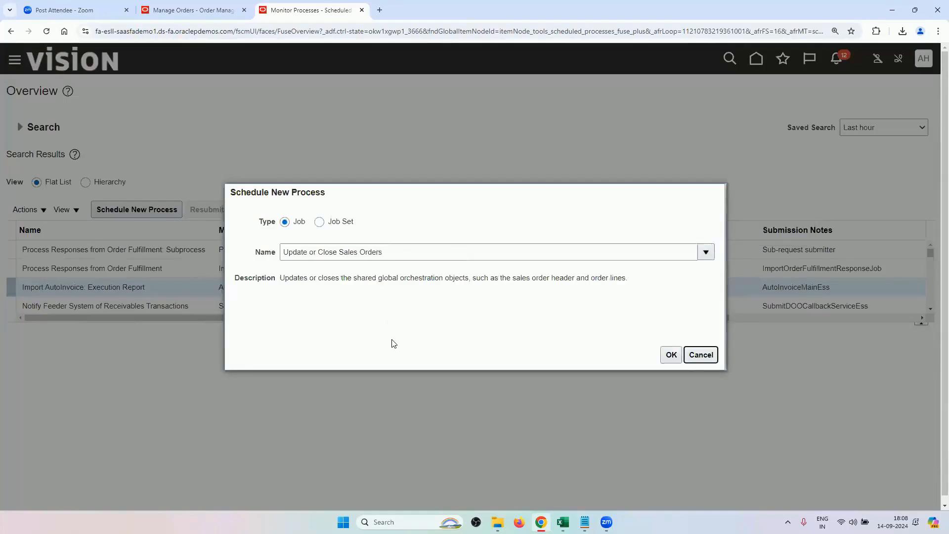
pyautogui.click(671, 354)
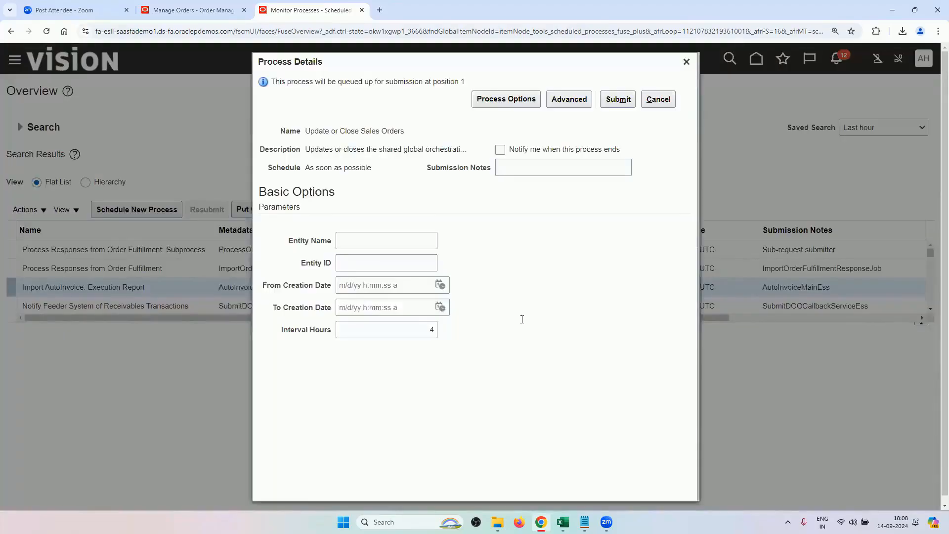
# - Enter Entity Name 'Header' and change Interval Hours from 4 to 0
pyautogui.click(384, 242)
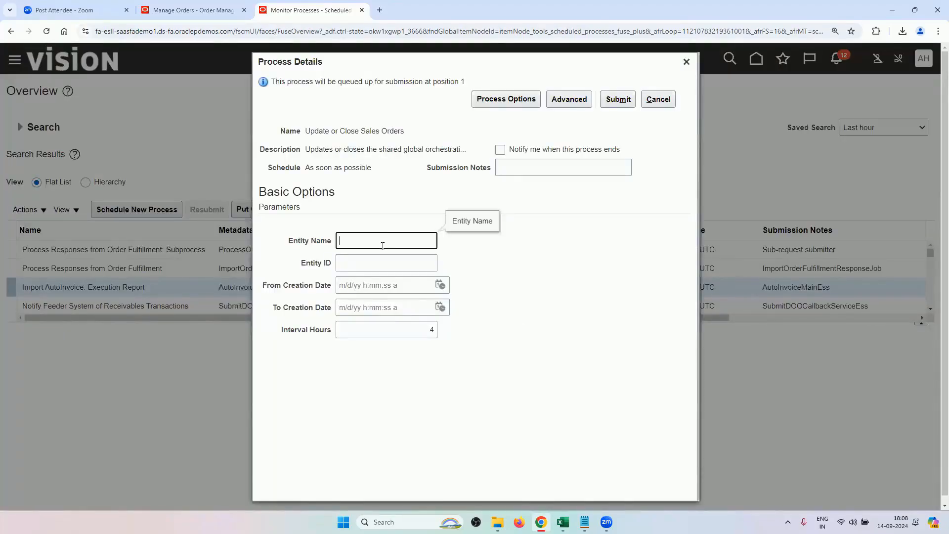
pyautogui.write('Header')
pyautogui.click(406, 333)
pyautogui.press('BackSpace')
pyautogui.write('0')
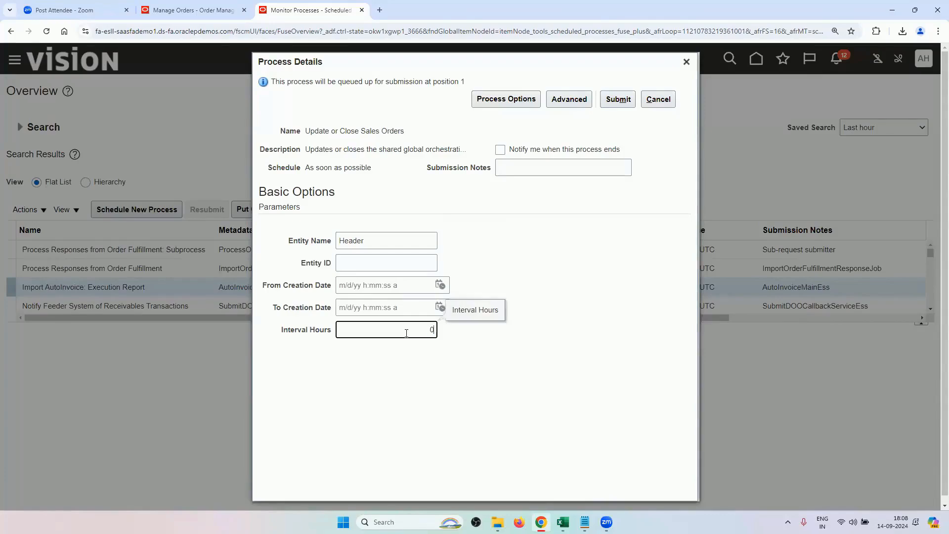
pyautogui.click(440, 374)
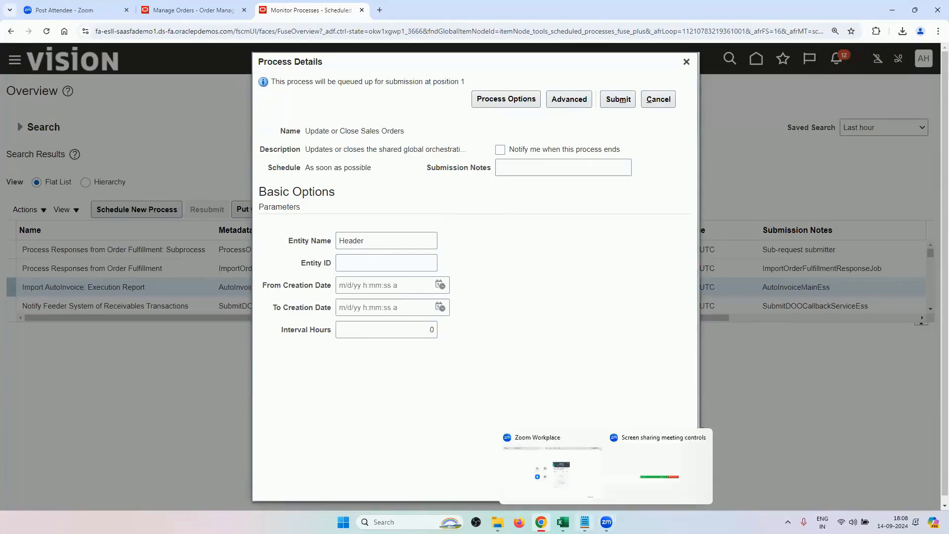
# - Check the parameter notes in cell A49, then submit the job and dismiss the confirmation
pyautogui.click(562, 522)
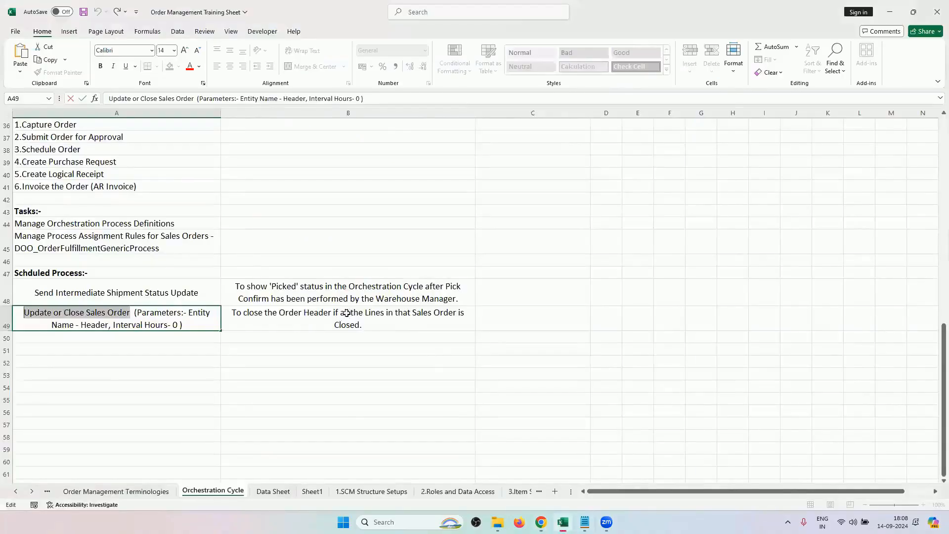
pyautogui.click(256, 325)
pyautogui.click(196, 324)
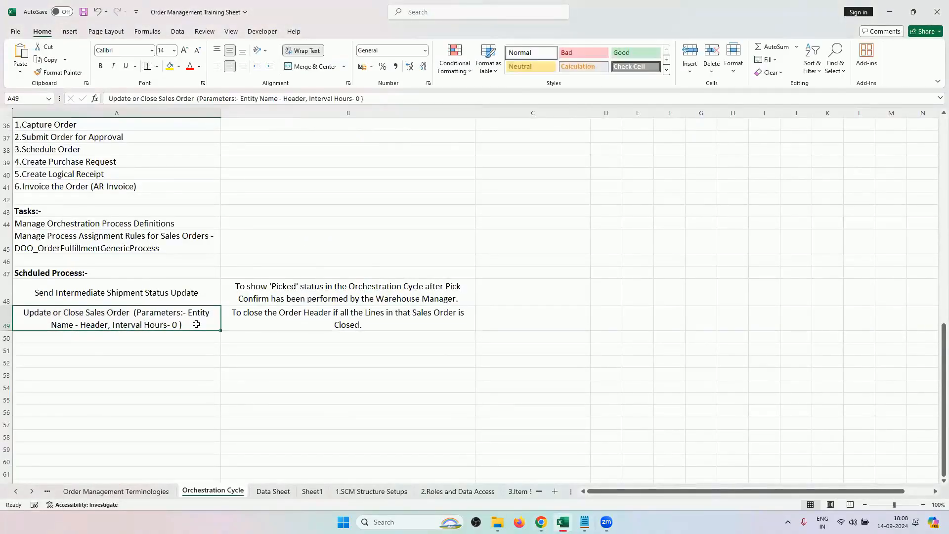
pyautogui.click(542, 522)
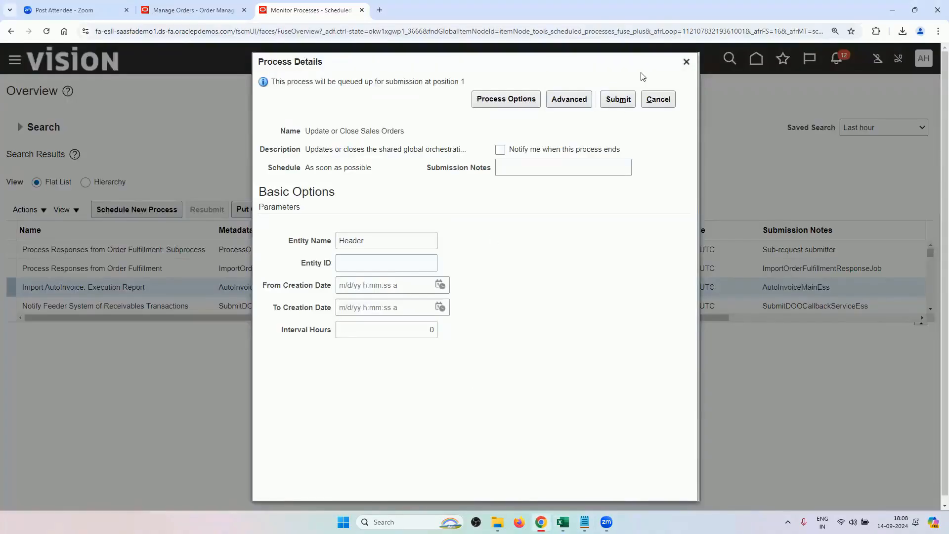
pyautogui.click(618, 100)
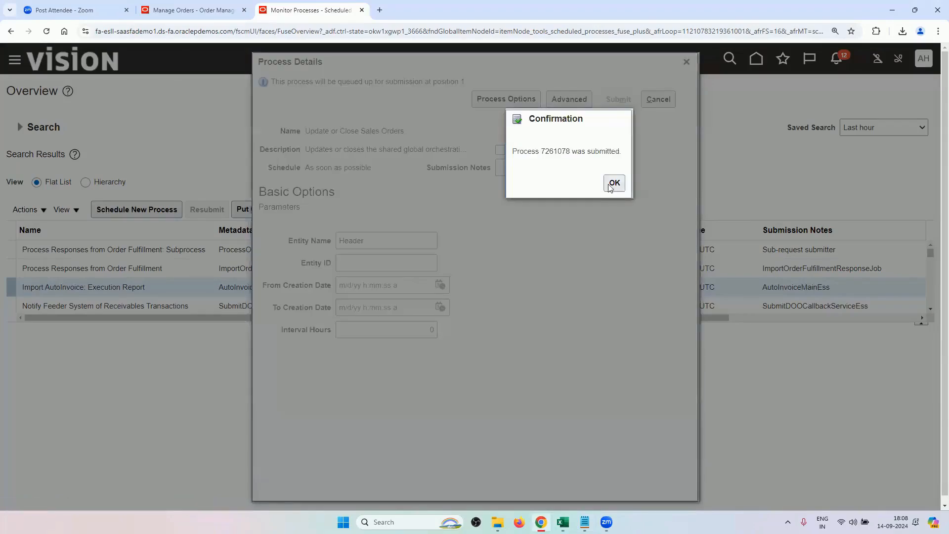
pyautogui.click(613, 183)
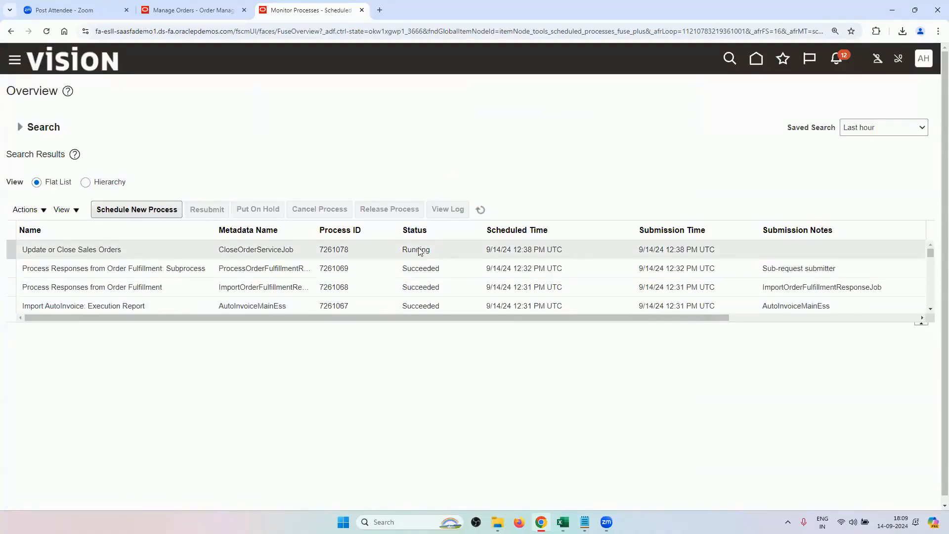
# - Note order 98476 still reads Processing, then refresh the scheduled process list to check the close job
pyautogui.click(214, 7)
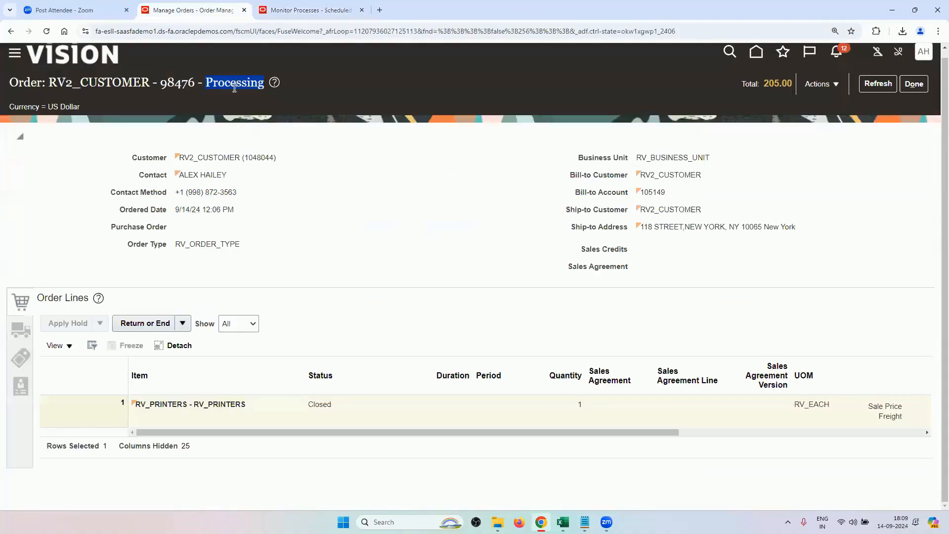
pyautogui.click(226, 83)
pyautogui.moveTo(207, 85); pyautogui.dragTo(262, 87)
pyautogui.click(287, 10)
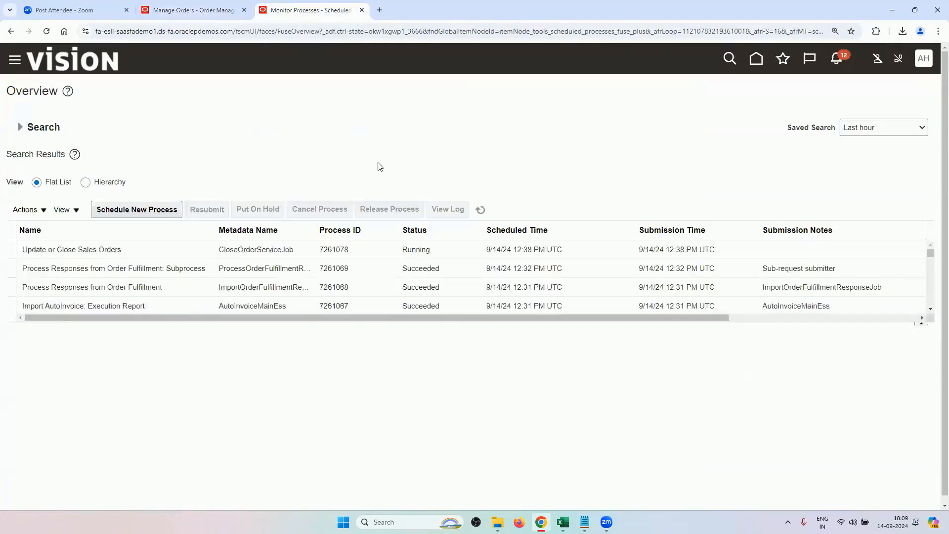
pyautogui.click(480, 209)
pyautogui.click(480, 210)
# - Refresh order 98476 and confirm its header and order line now read Closed
pyautogui.click(191, 10)
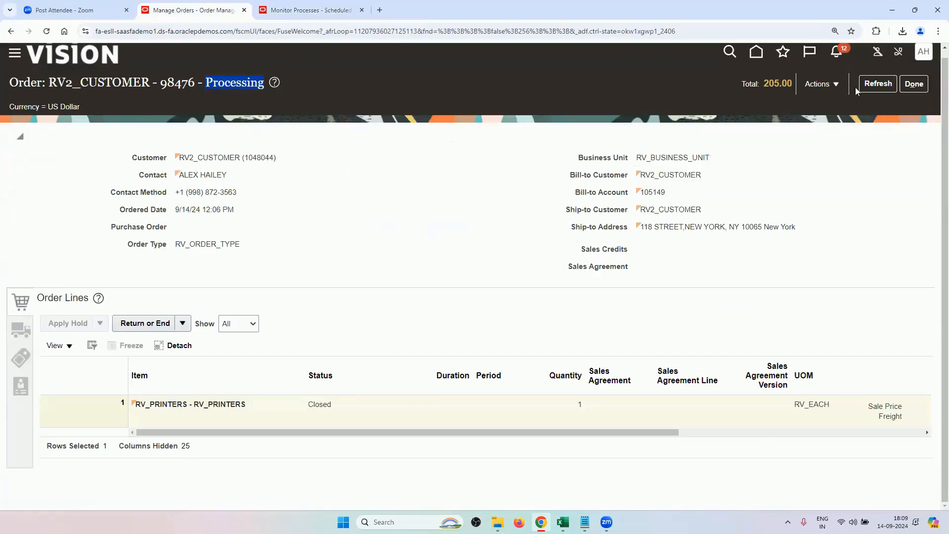
pyautogui.click(875, 89)
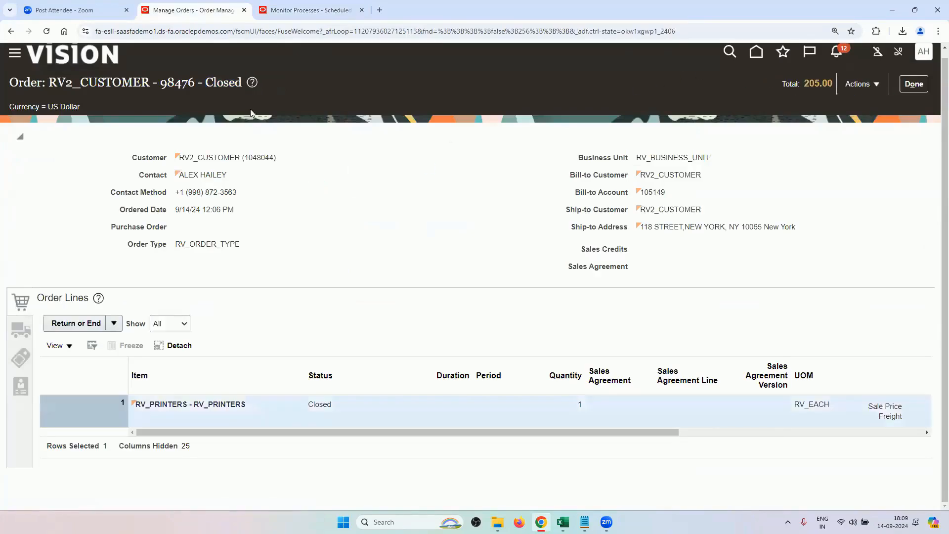
pyautogui.moveTo(206, 85); pyautogui.dragTo(241, 85)
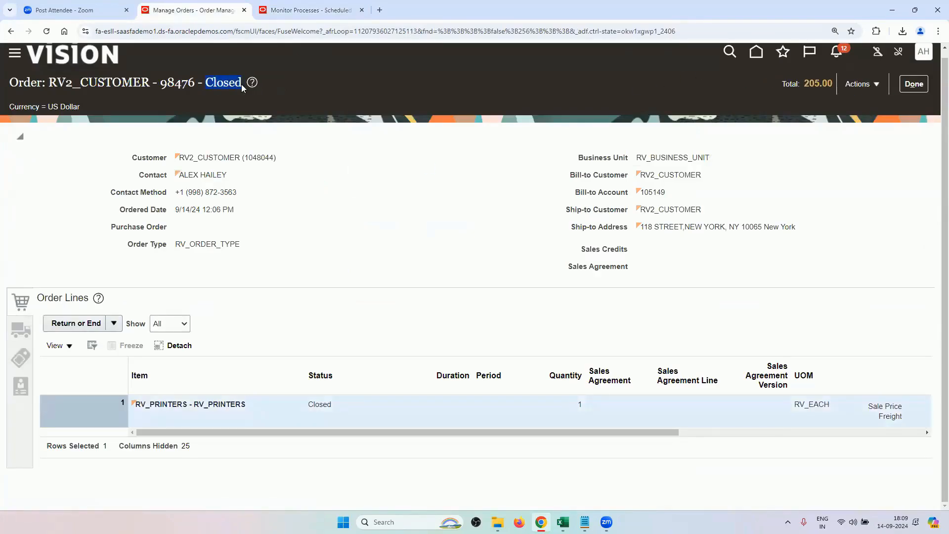
pyautogui.moveTo(309, 404); pyautogui.dragTo(322, 404)
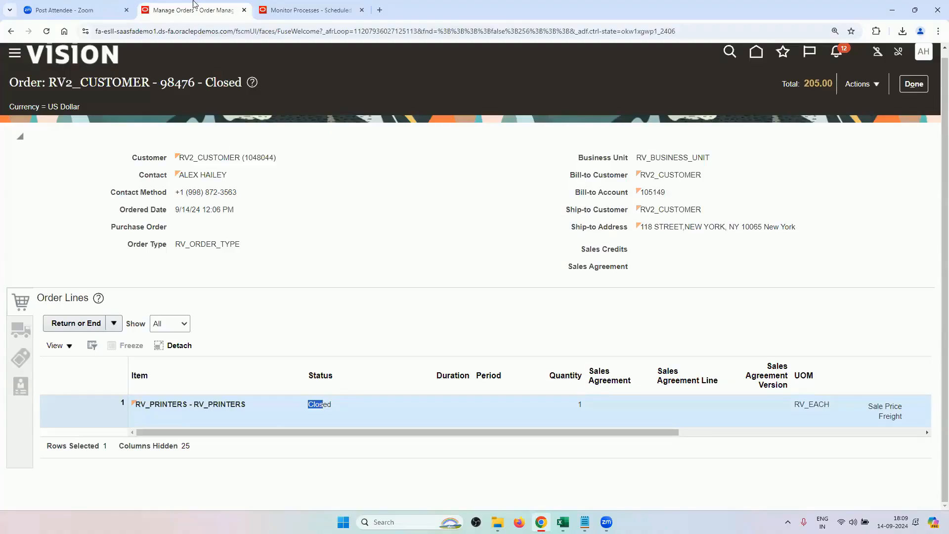
pyautogui.click(310, 10)
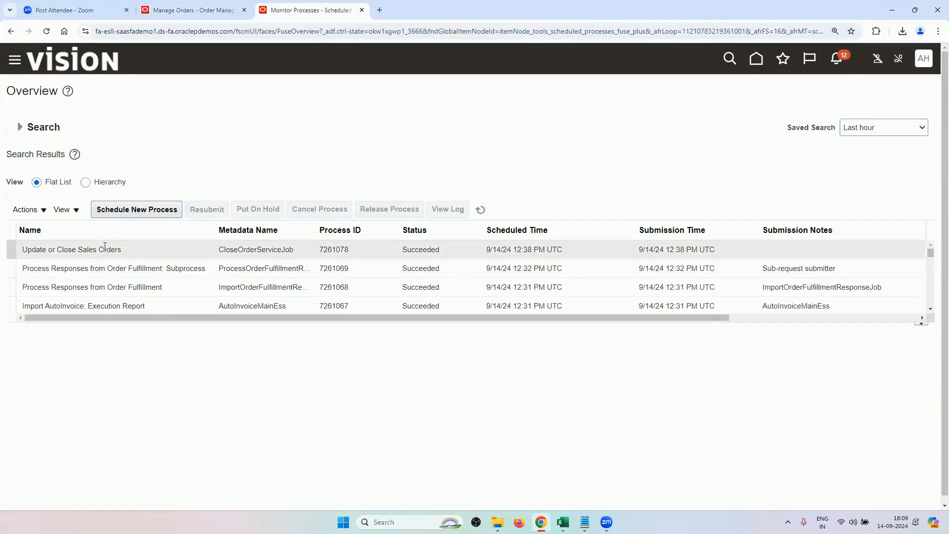
# - Review the orchestration tasks, all complete through Billed, and close the process details
pyautogui.click(161, 252)
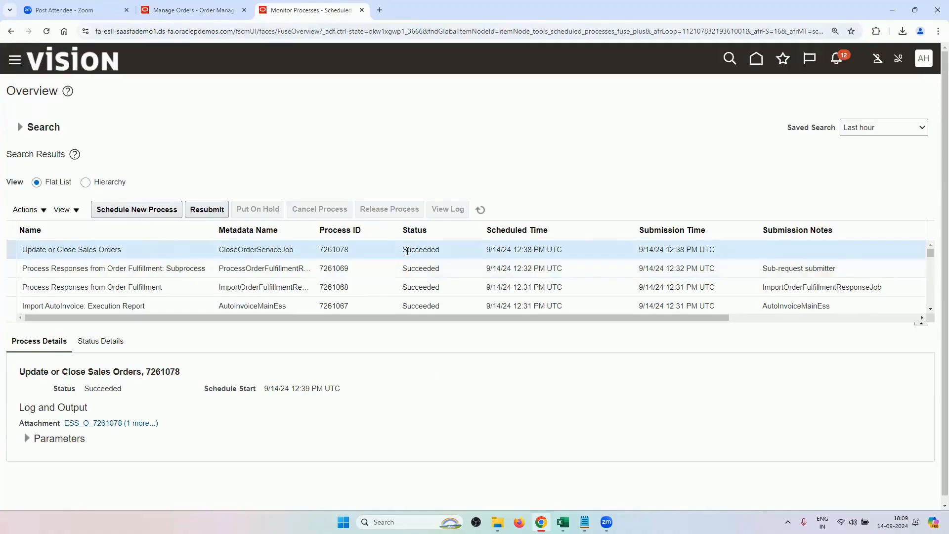
pyautogui.click(193, 10)
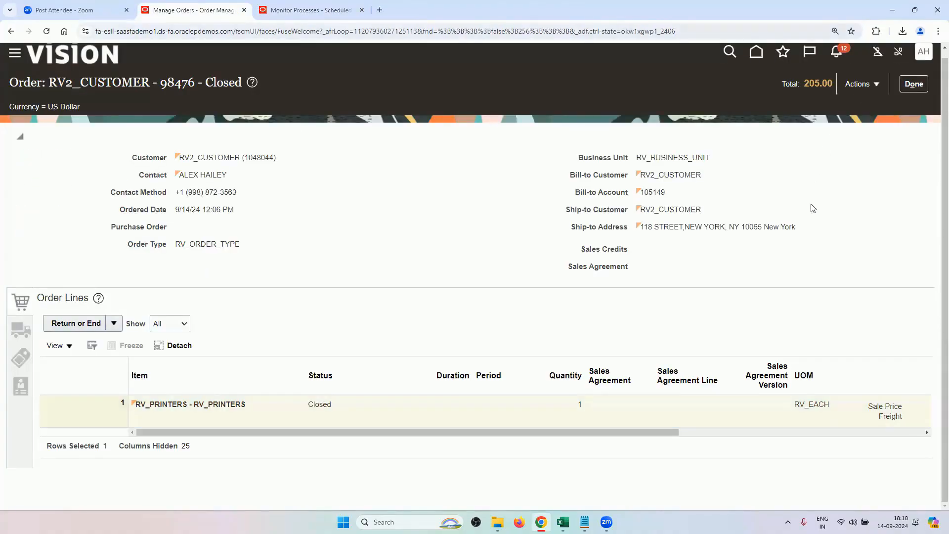
pyautogui.click(327, 408)
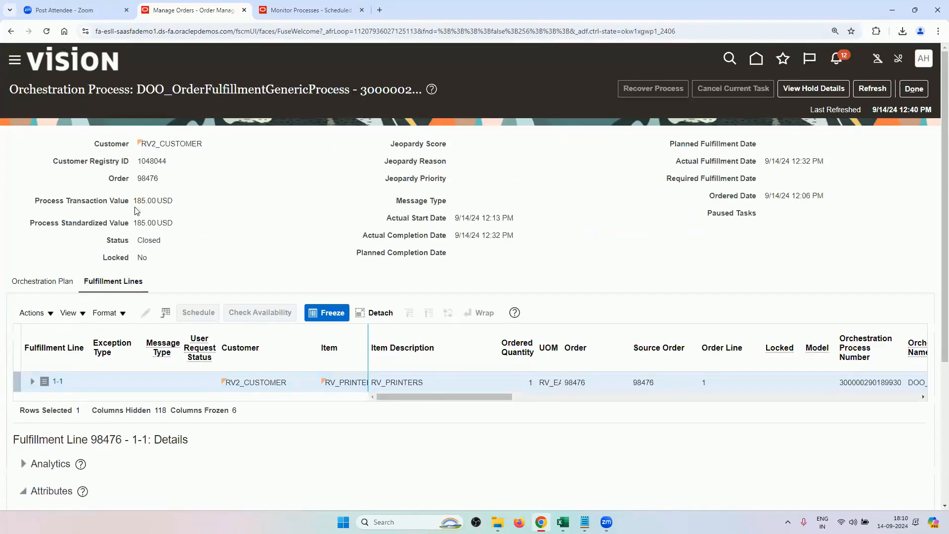
pyautogui.scroll(-4, 239, 259)
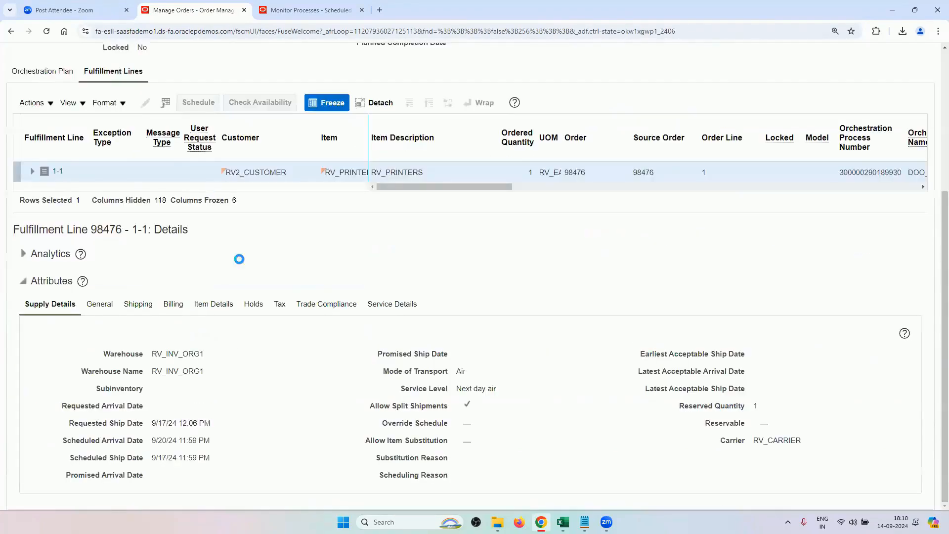
pyautogui.scroll(-3, 245, 284)
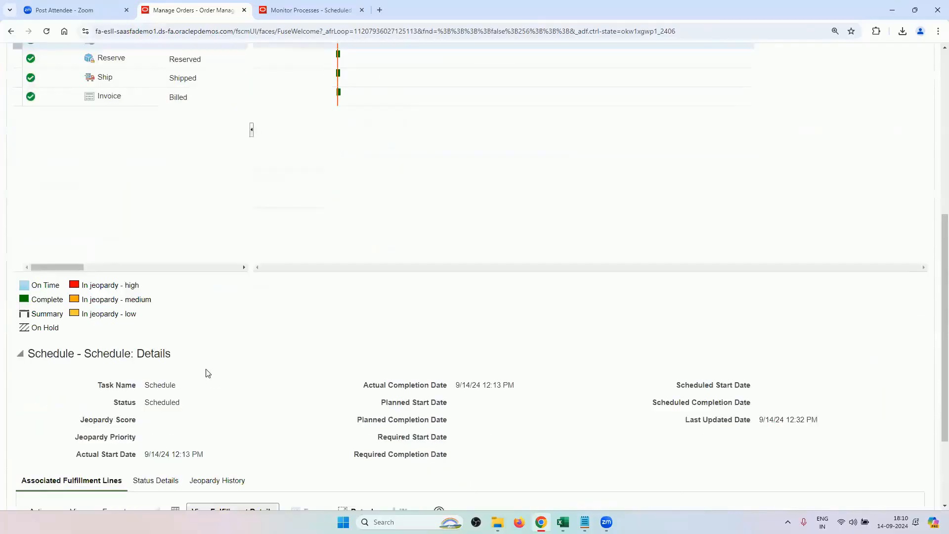
pyautogui.scroll(6, 207, 373)
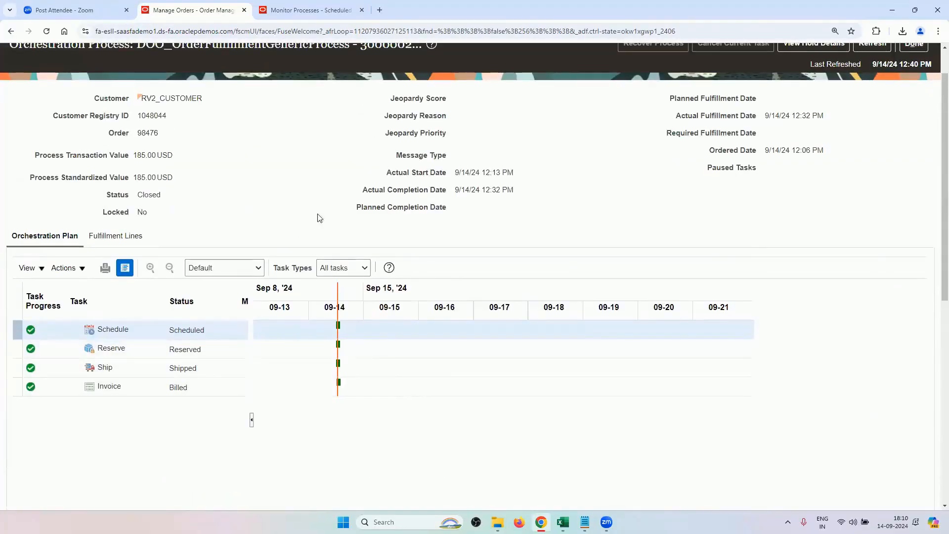
pyautogui.scroll(2, 321, 215)
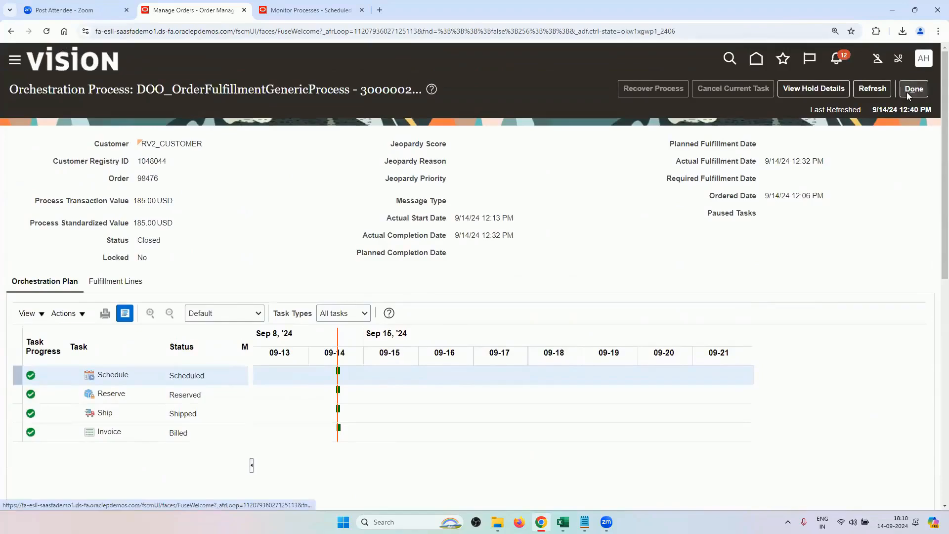
pyautogui.click(907, 92)
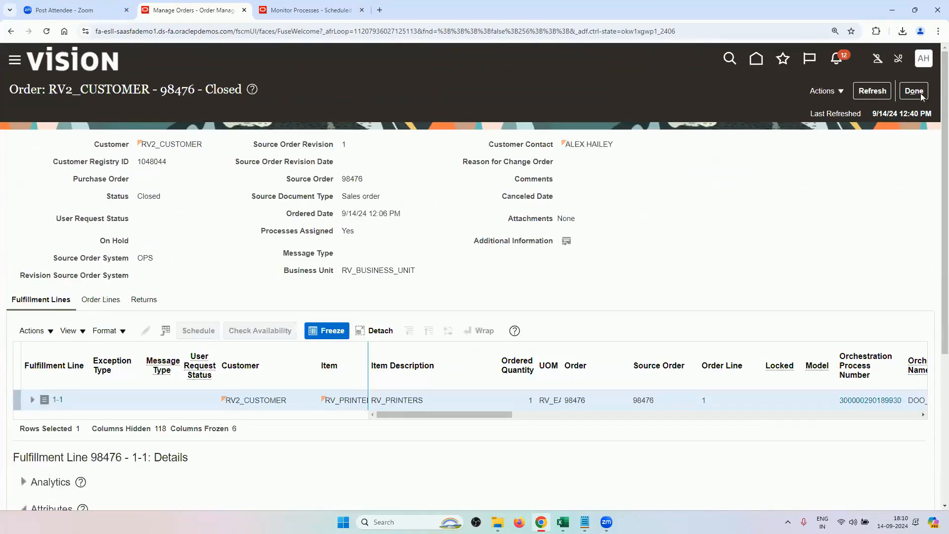
# - Go back to order 98476's summary and its order lines, then bring up the Excel training sheet
pyautogui.click(922, 97)
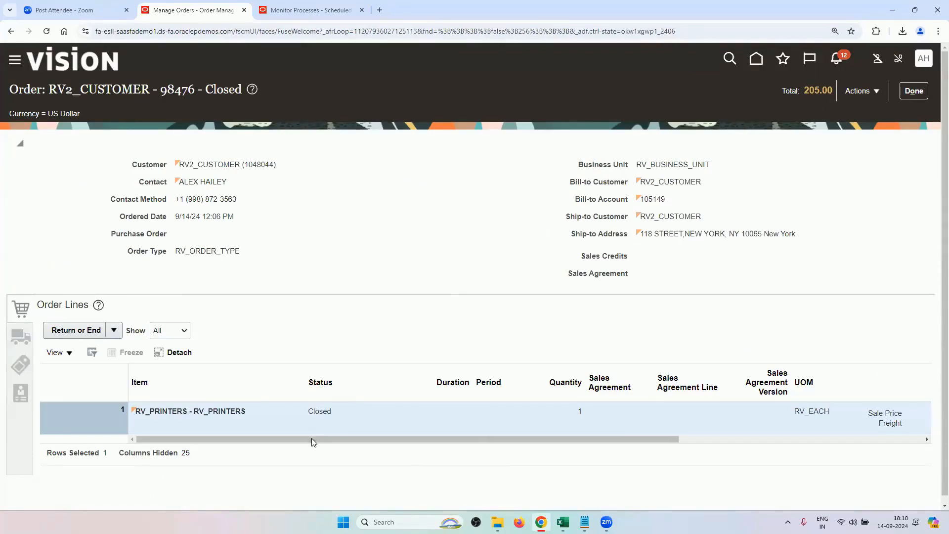
pyautogui.moveTo(312, 439); pyautogui.dragTo(340, 439)
pyautogui.click(562, 522)
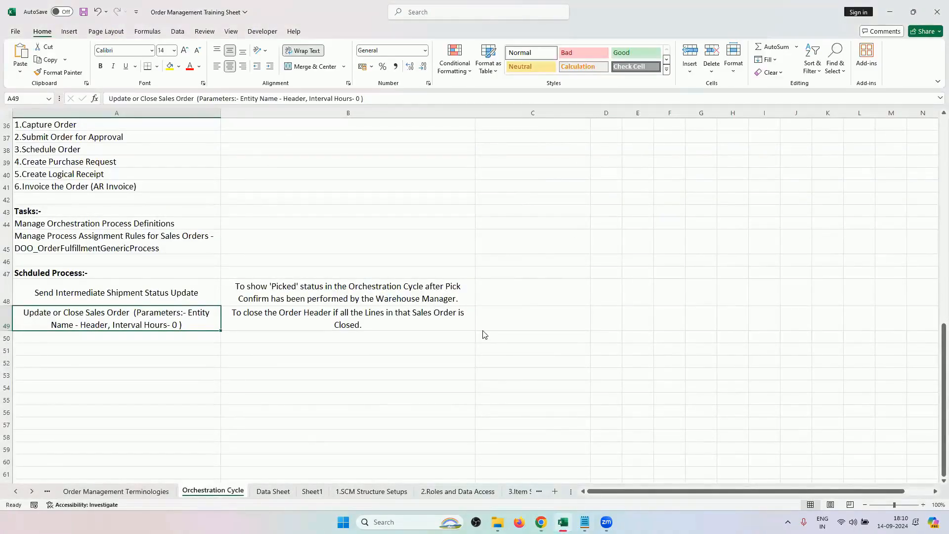
# - Switch from Excel back to order 98476's summary, showing Closed and total 205.00
pyautogui.hotkey('alt', 'Tab')
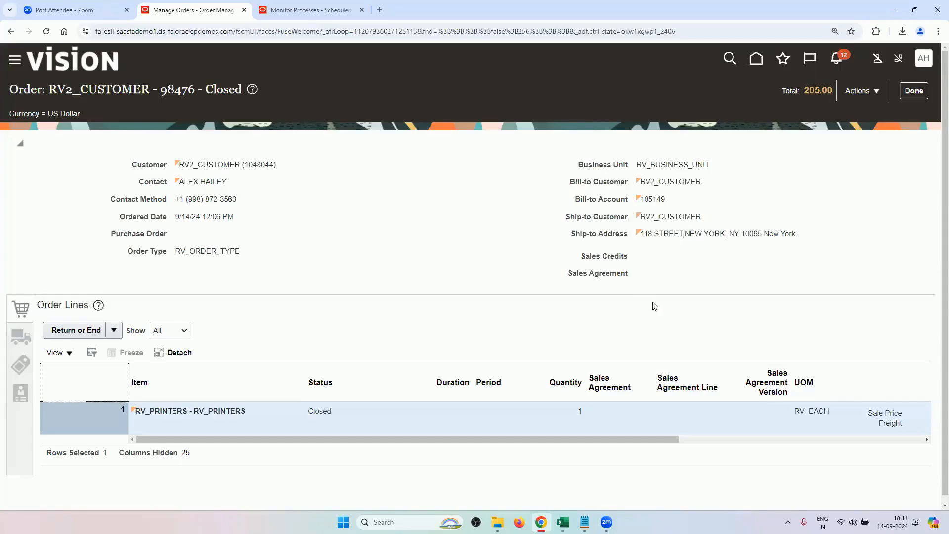
# - Bring the training workbook up on its 5.Pricing Setups sheet
pyautogui.click(563, 522)
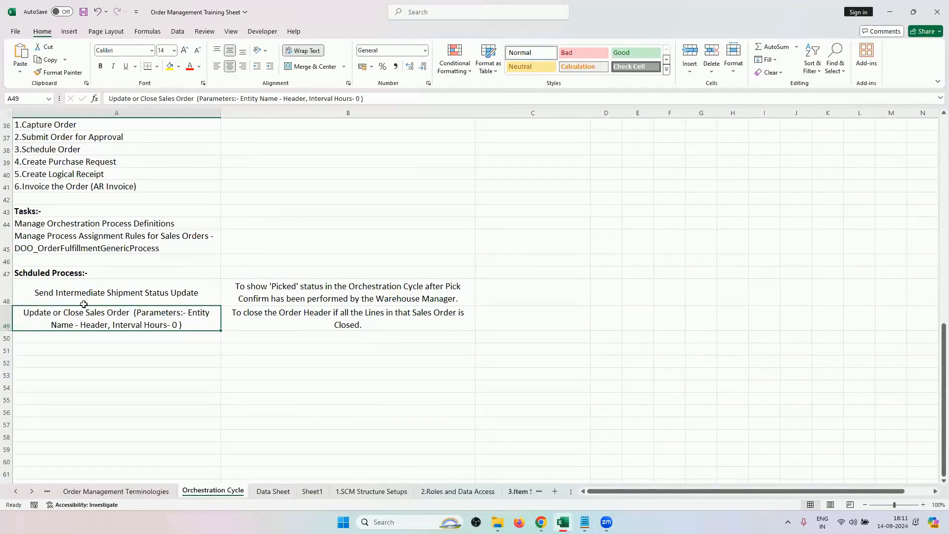
pyautogui.hotkey('ctrl', 'pagedown')
pyautogui.hotkey('ctrl', 'pagedown')
pyautogui.hotkey('ctrl', 'pagedown')
pyautogui.hotkey('ctrl', 'pagedown')
pyautogui.hotkey('ctrl', 'pagedown')
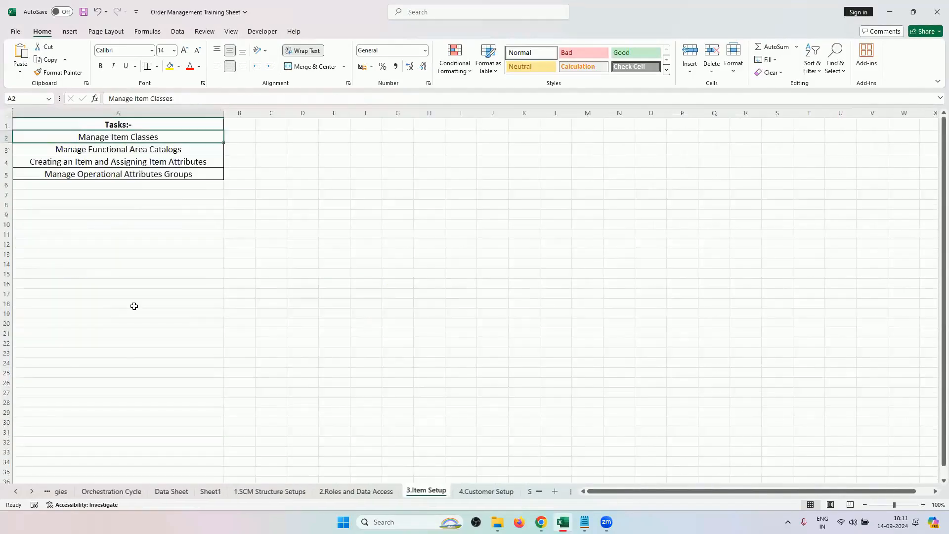
pyautogui.hotkey('ctrl', 'pagedown')
pyautogui.hotkey('ctrl', 'pagedown')
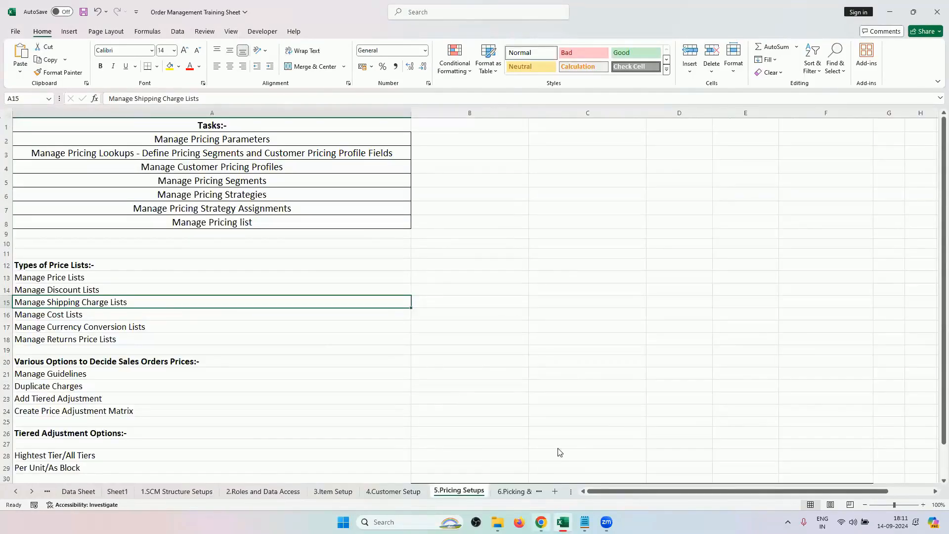
# - Back on order 98476, reveal the line's 185 price alongside the 20 freight charge
pyautogui.hotkey('alt', 'Tab')
pyautogui.click(777, 439)
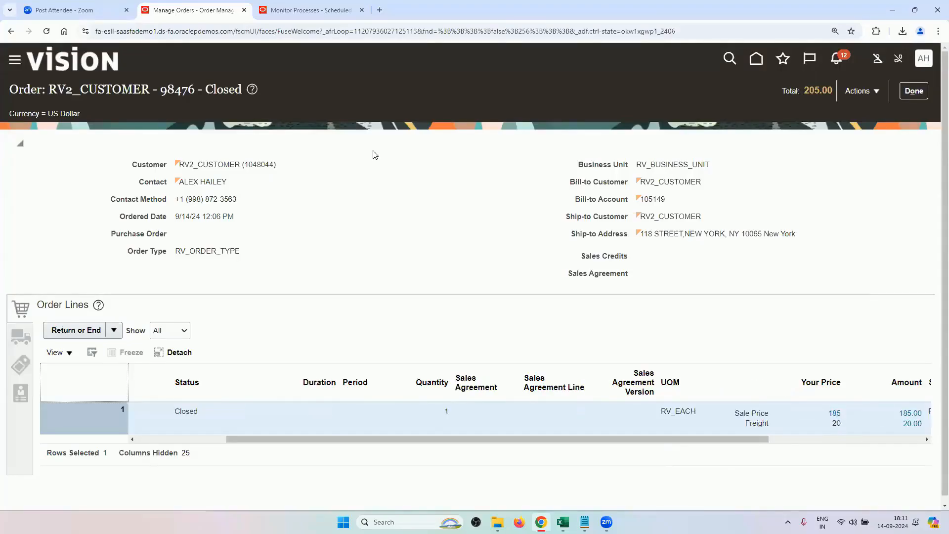
pyautogui.hotkey('ctrl', 'Tab')
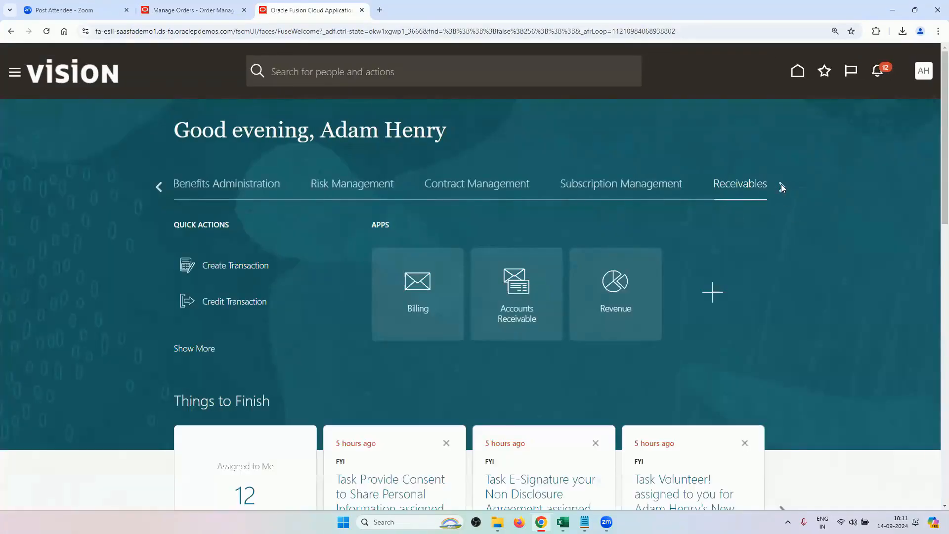
# - Page through the home page app groups to show the Order Management apps
pyautogui.click(782, 187)
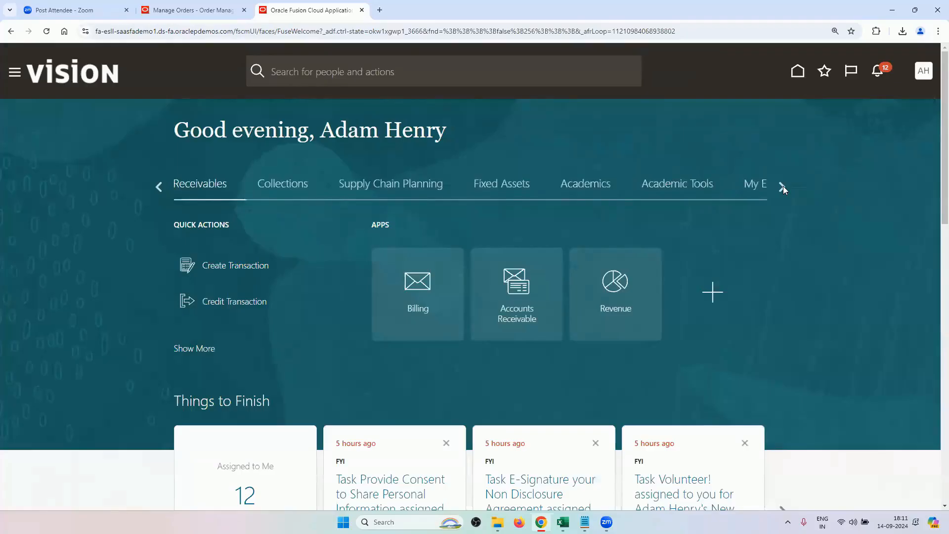
pyautogui.click(782, 186)
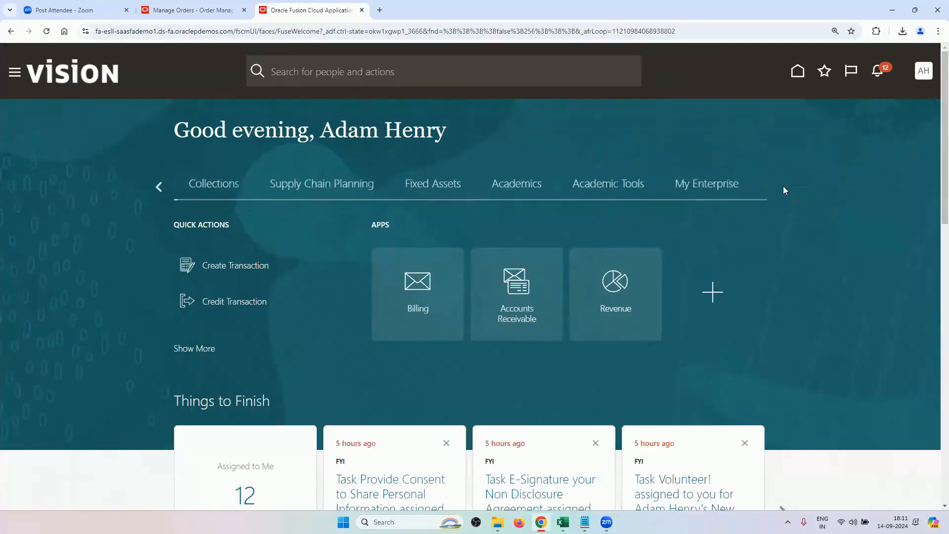
pyautogui.click(158, 188)
pyautogui.click(158, 188)
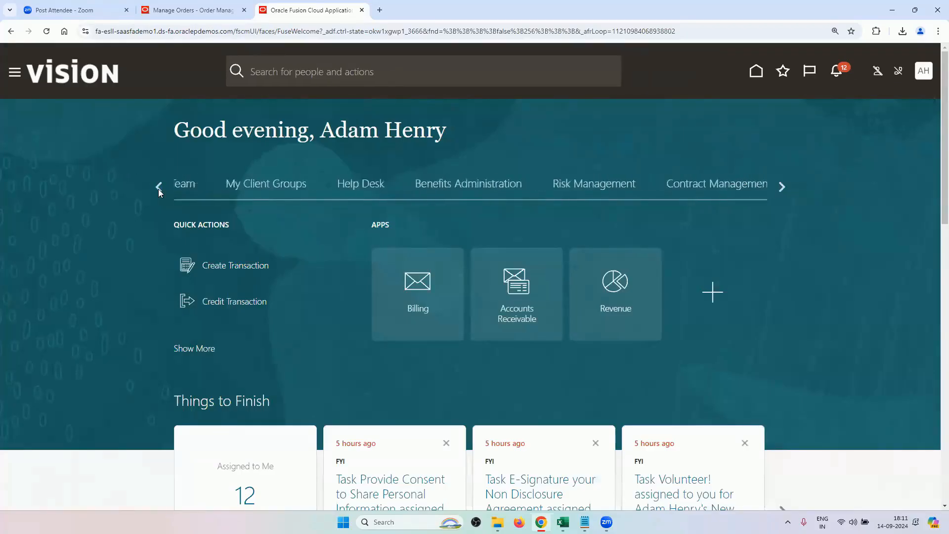
pyautogui.click(158, 187)
pyautogui.click(158, 188)
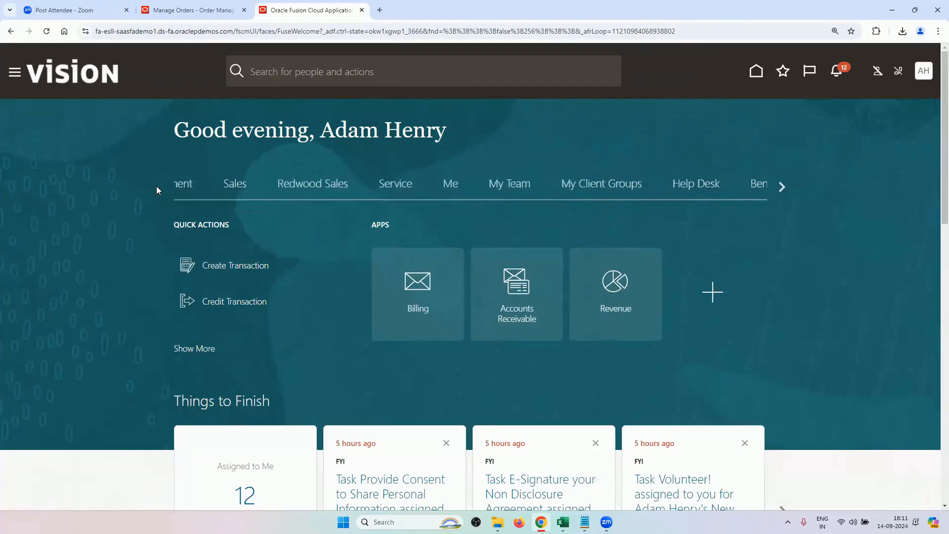
pyautogui.click(158, 188)
pyautogui.click(536, 182)
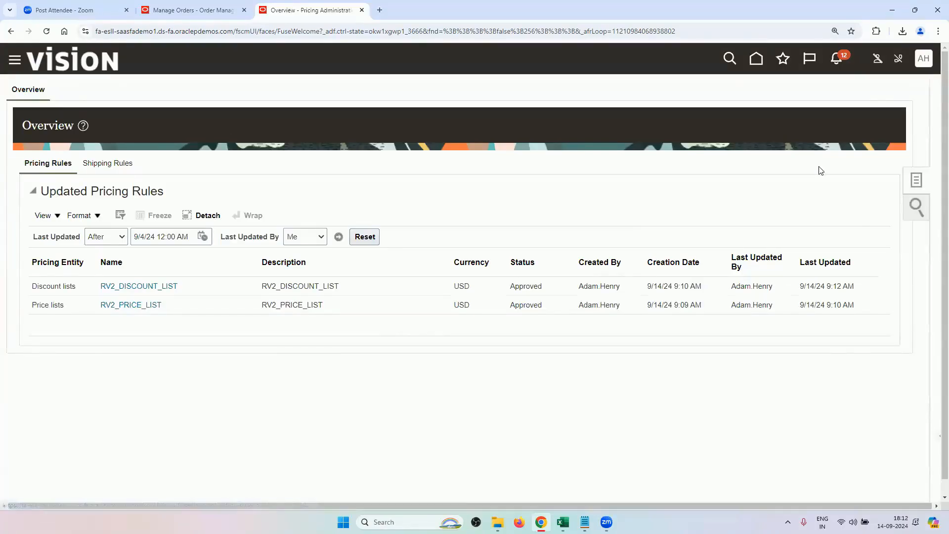
# - Search Manage Shipping Charge Lists for names starting with 'rv'
pyautogui.click(916, 180)
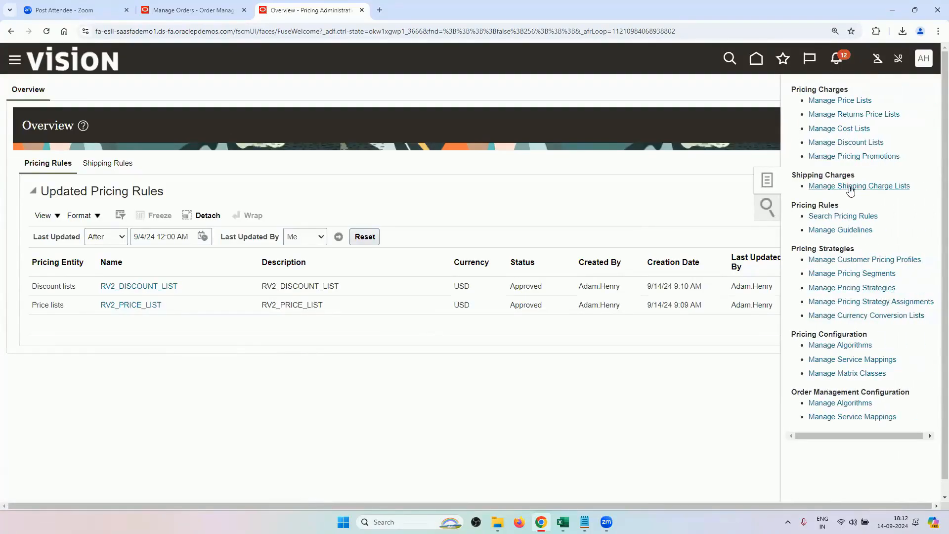
pyautogui.click(877, 188)
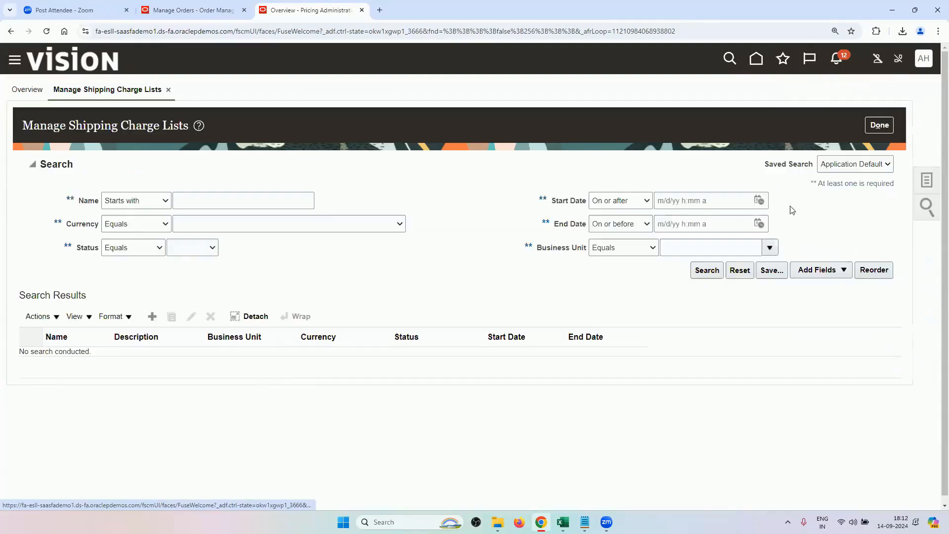
pyautogui.click(220, 202)
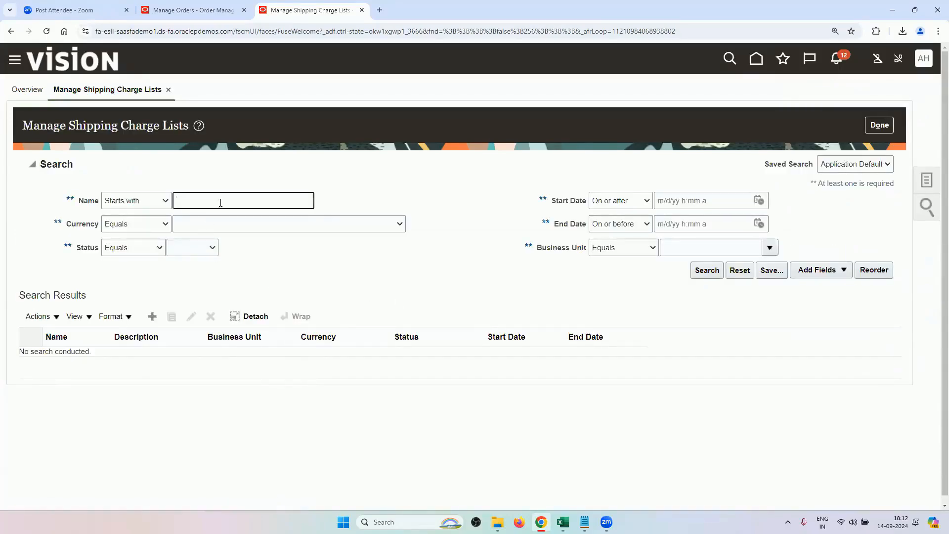
pyautogui.write('rv')
pyautogui.press('Return')
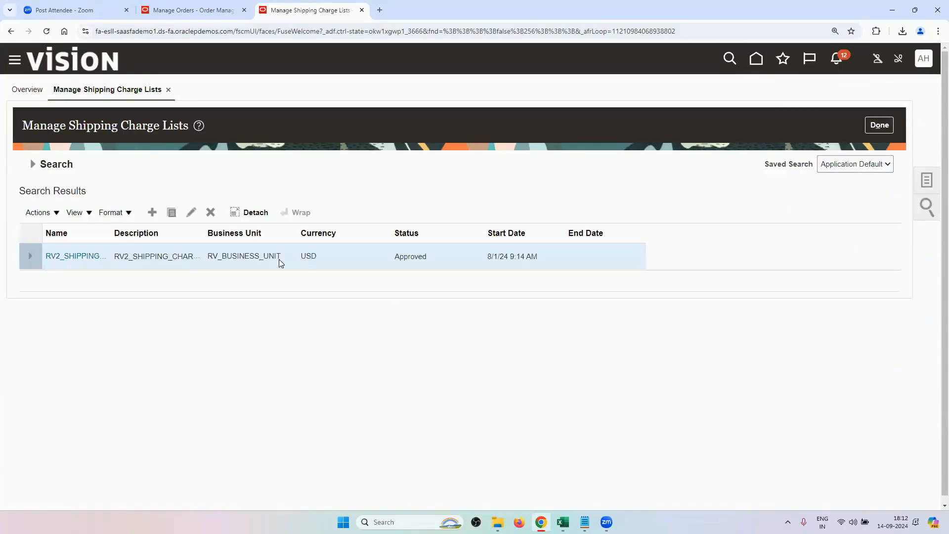
# - Open RV2_SHIPPING_CHARGE_LIST and search its item shipping charges for Buy lines
pyautogui.click(191, 212)
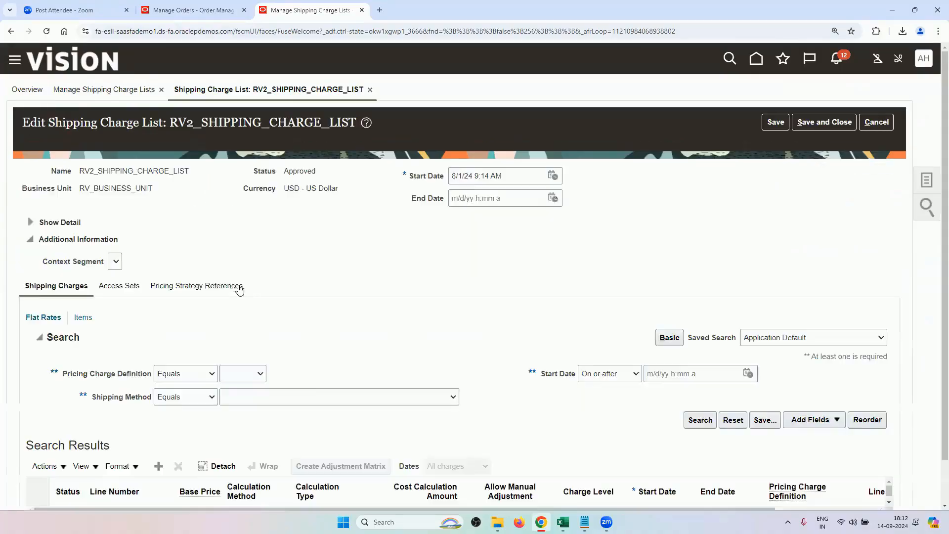
pyautogui.scroll(-1, 239, 288)
pyautogui.click(84, 269)
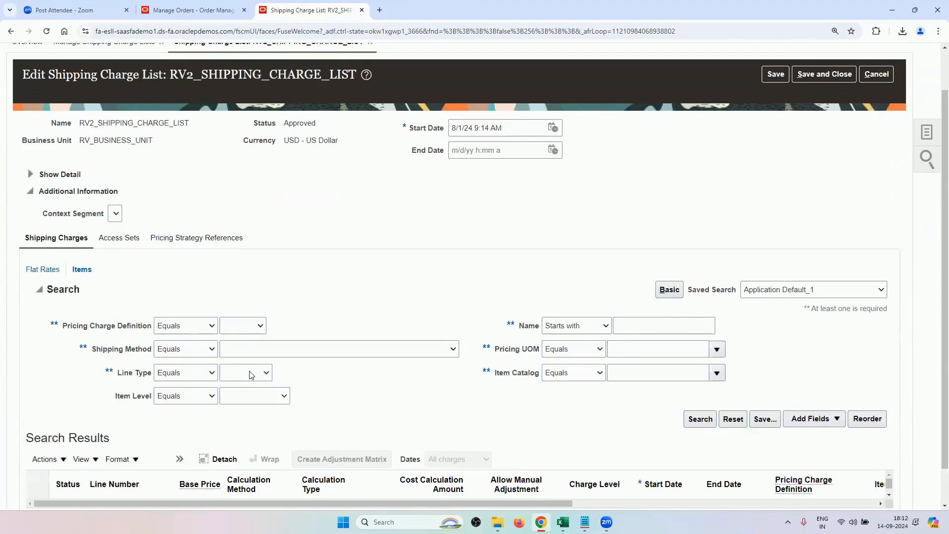
pyautogui.click(250, 372)
pyautogui.click(232, 398)
pyautogui.click(701, 419)
pyautogui.scroll(-2, 398, 277)
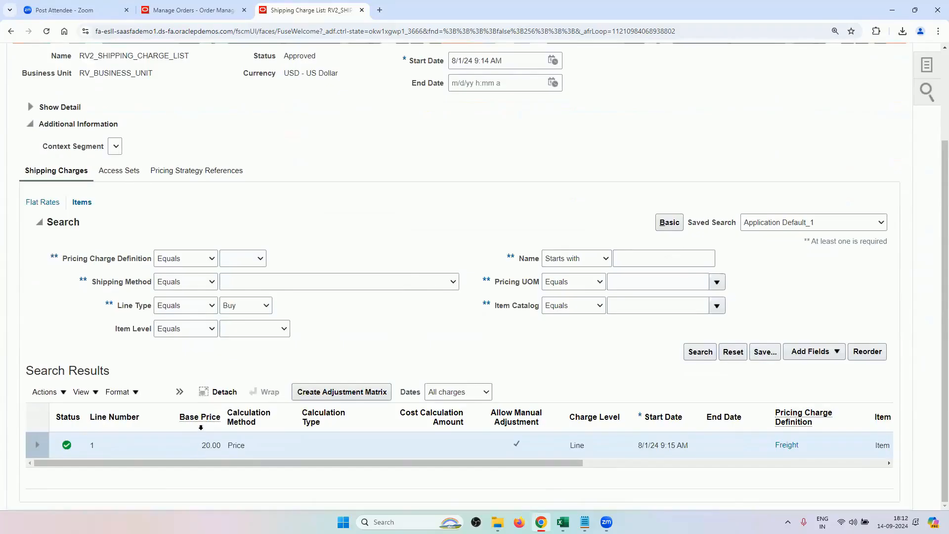
pyautogui.moveTo(573, 462); pyautogui.dragTo(737, 446)
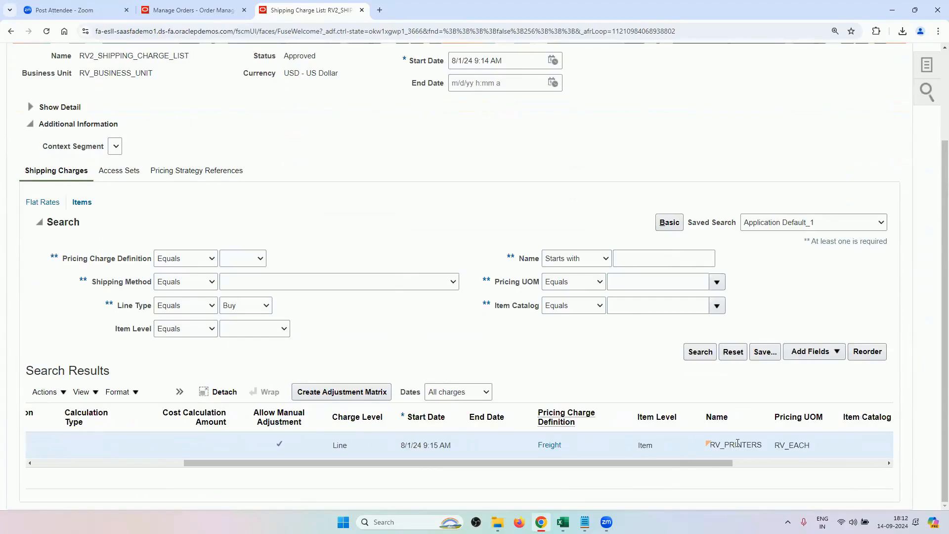
# - Compare against order 98476, then open the 20.00 Freight charge definition
pyautogui.click(191, 10)
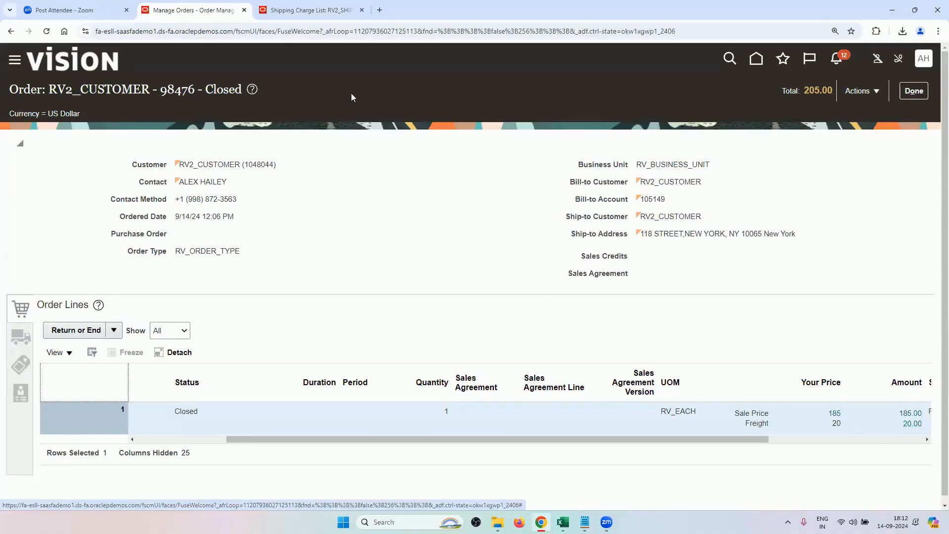
pyautogui.click(322, 9)
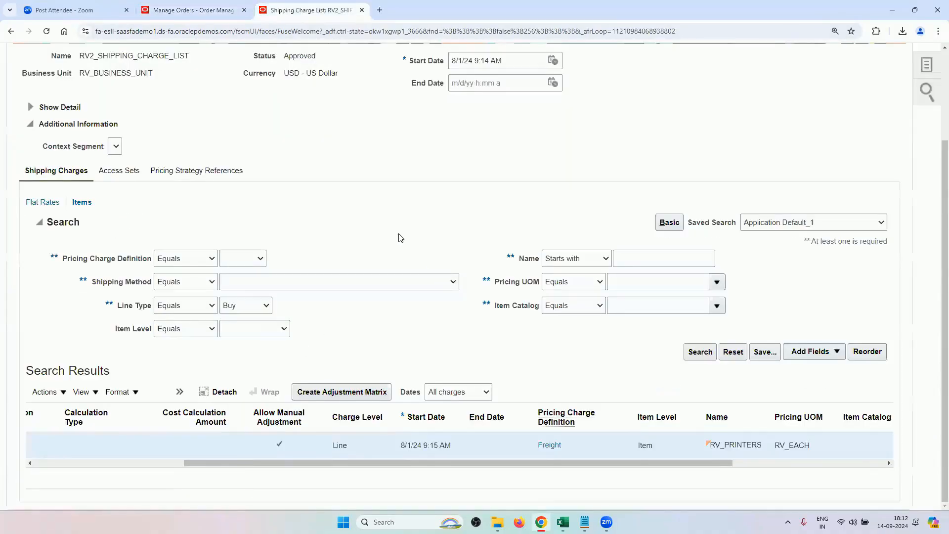
pyautogui.scroll(3, 404, 237)
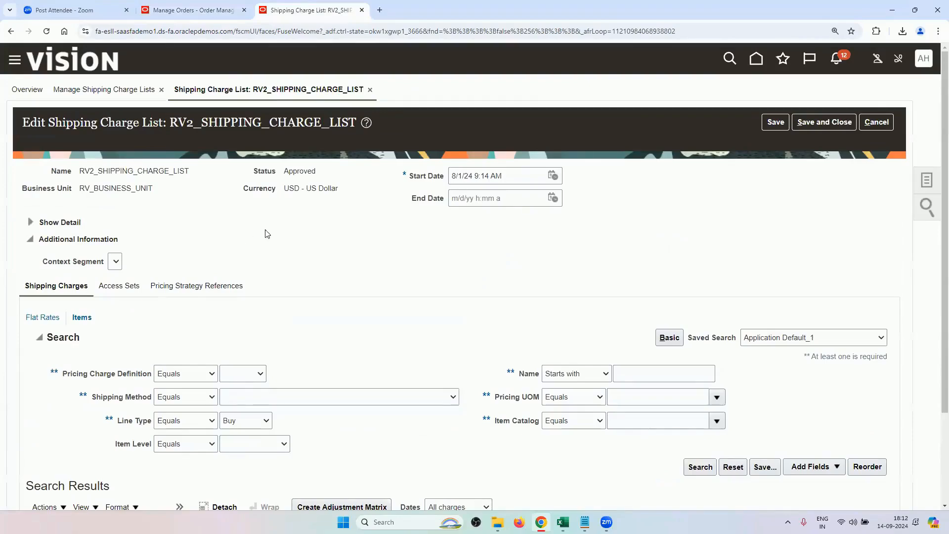
pyautogui.scroll(-3, 346, 306)
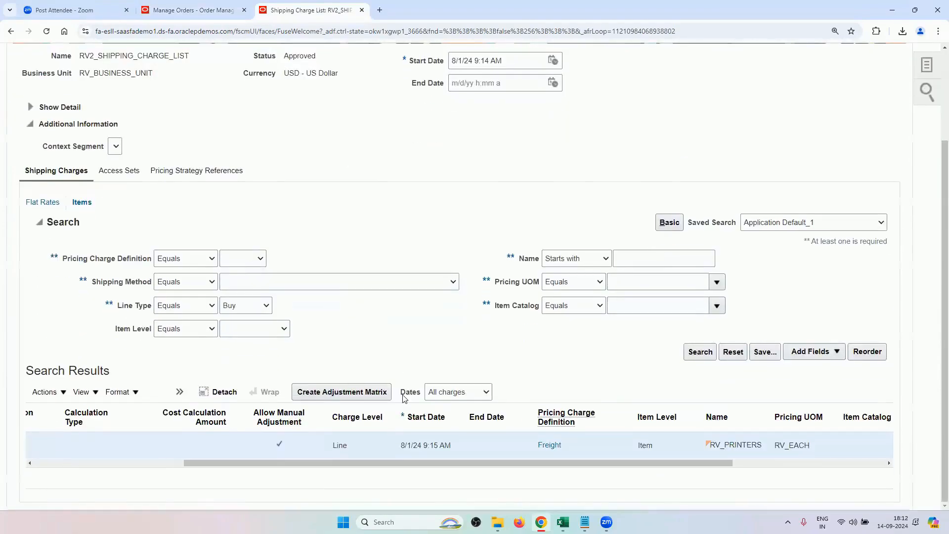
pyautogui.moveTo(348, 465); pyautogui.dragTo(210, 456)
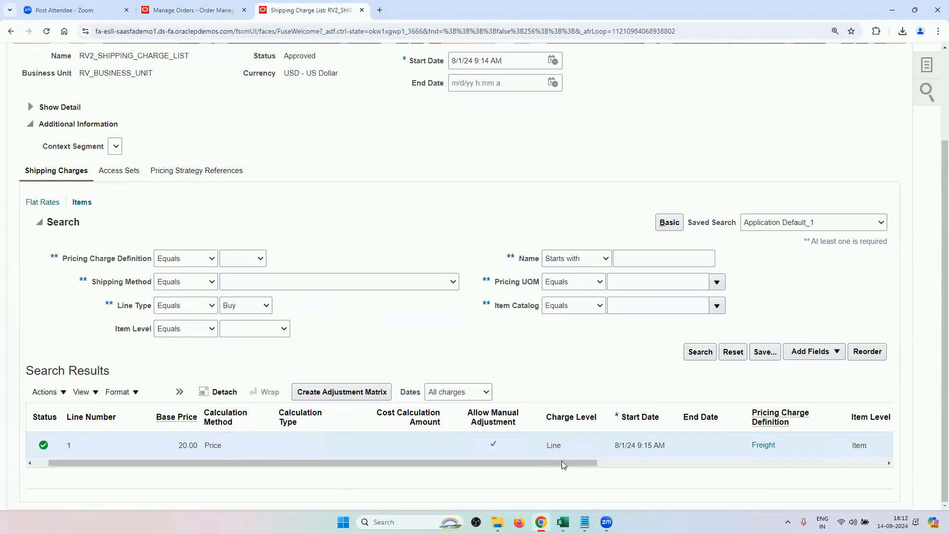
pyautogui.click(765, 445)
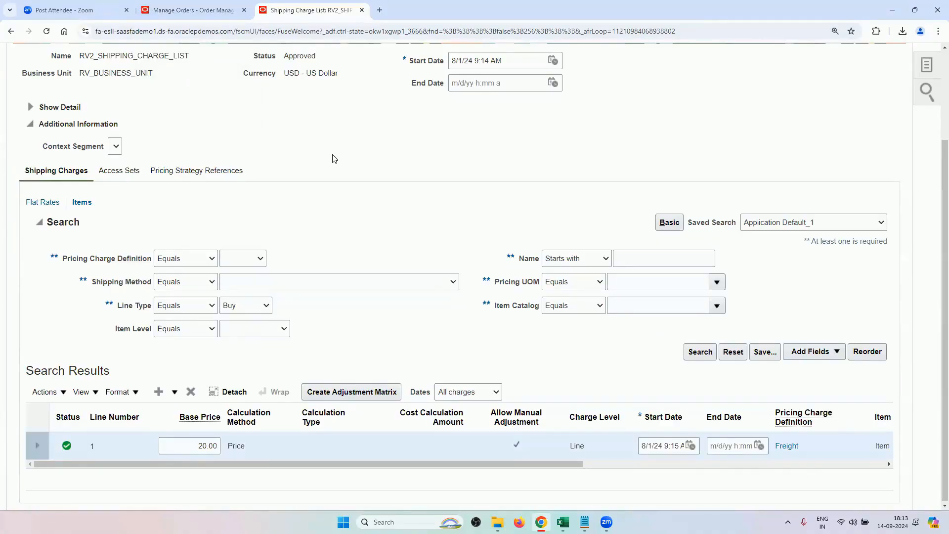
# - Compare order 98476's 20.00 freight with the RV2 list's charge, then bring up the training workbook
pyautogui.click(194, 10)
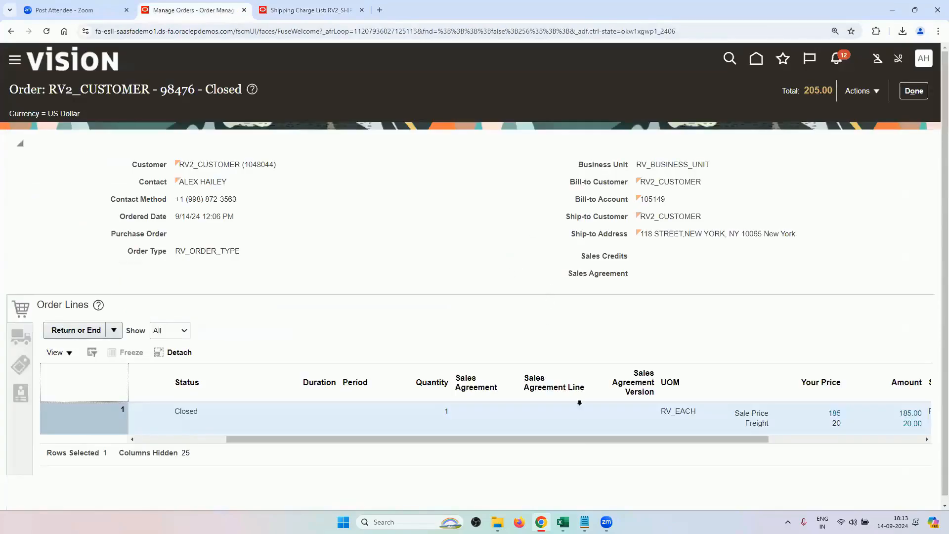
pyautogui.moveTo(571, 439); pyautogui.dragTo(689, 459)
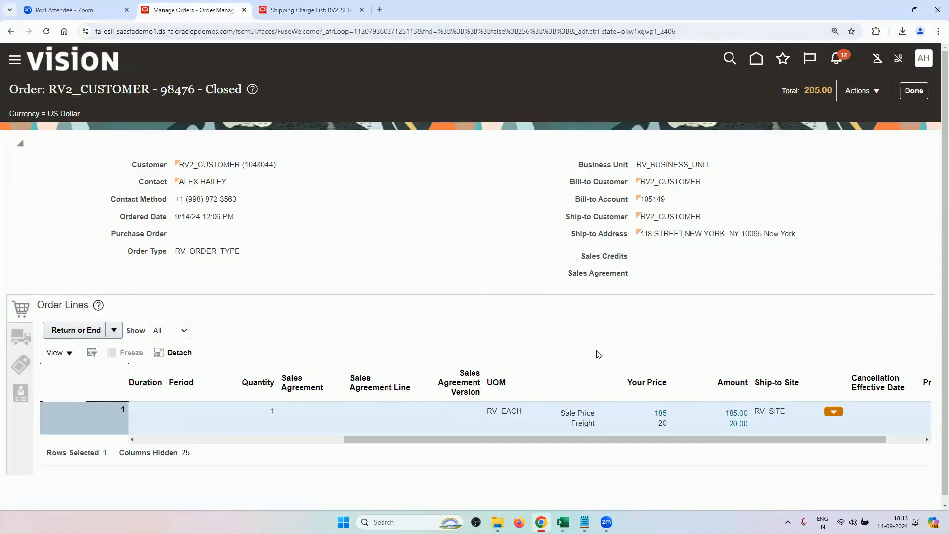
pyautogui.click(286, 7)
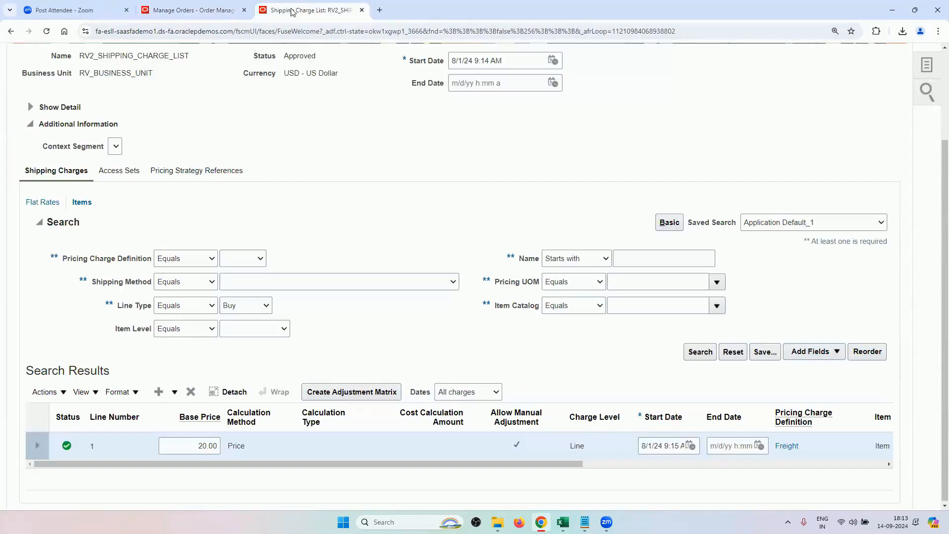
pyautogui.scroll(3, 182, 148)
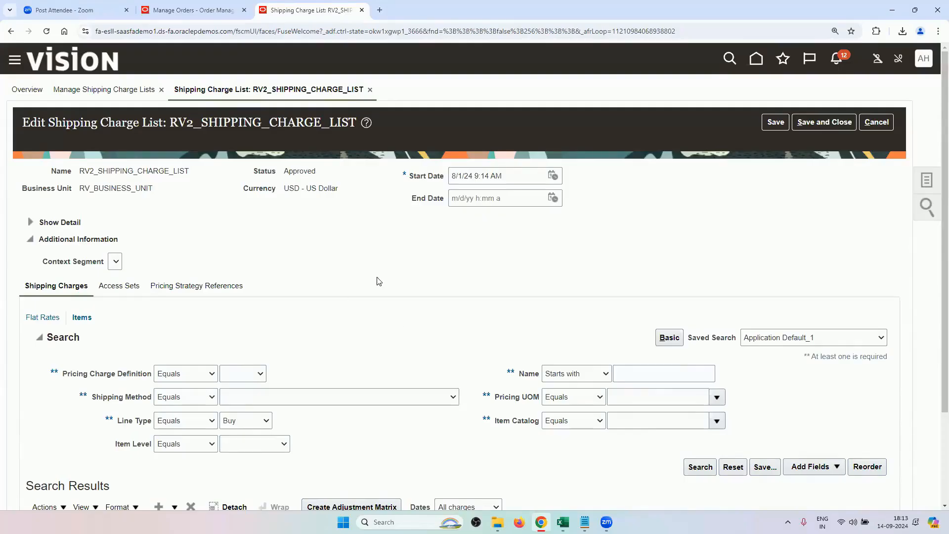
pyautogui.scroll(-2, 379, 272)
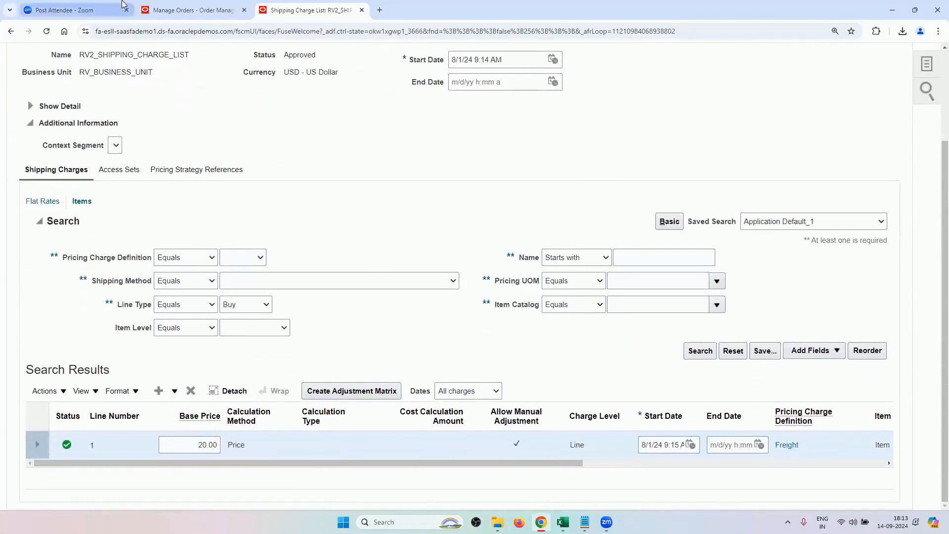
pyautogui.click(193, 10)
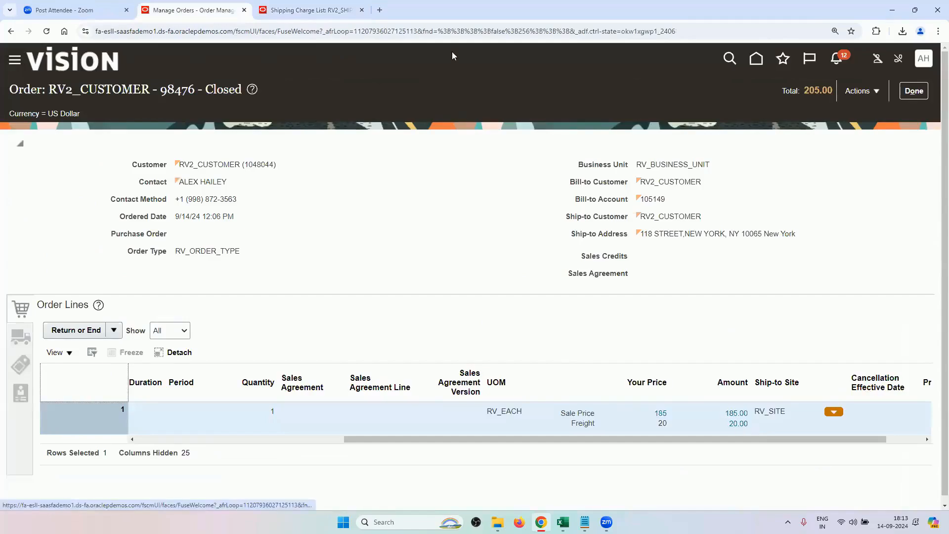
pyautogui.click(326, 10)
pyautogui.scroll(3, 578, 198)
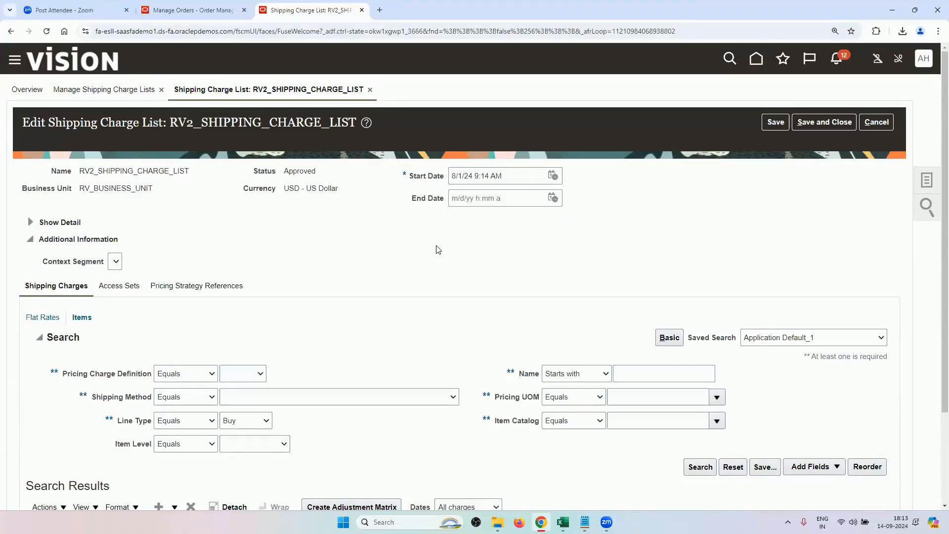
pyautogui.scroll(-3, 427, 258)
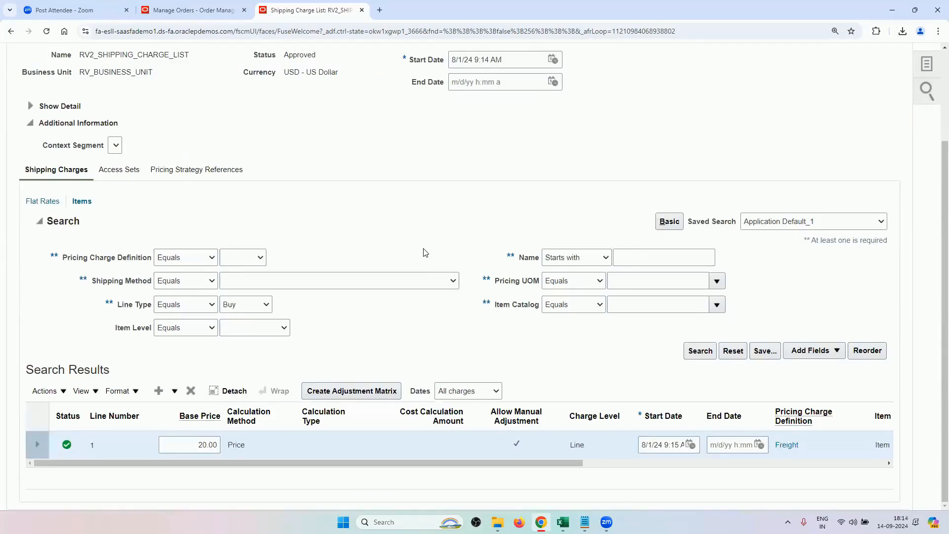
pyautogui.click(219, 5)
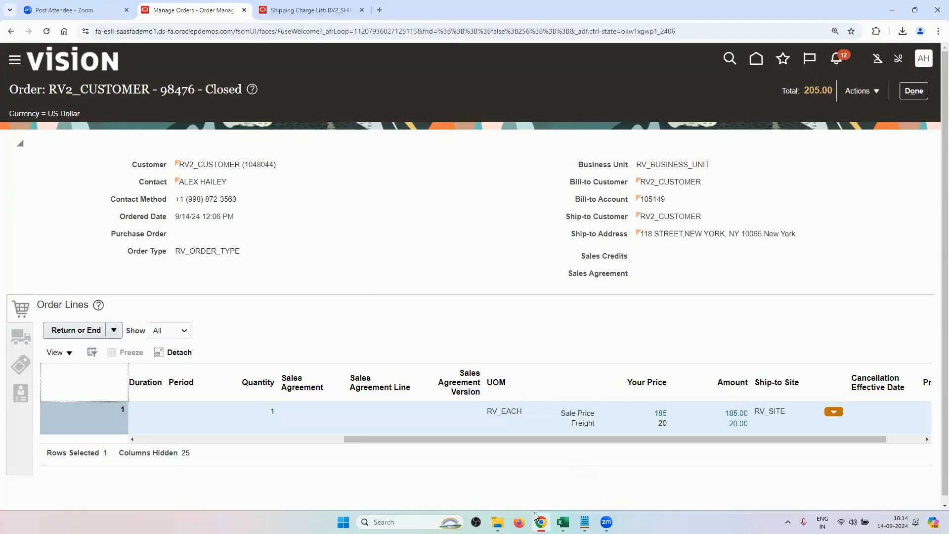
pyautogui.click(560, 521)
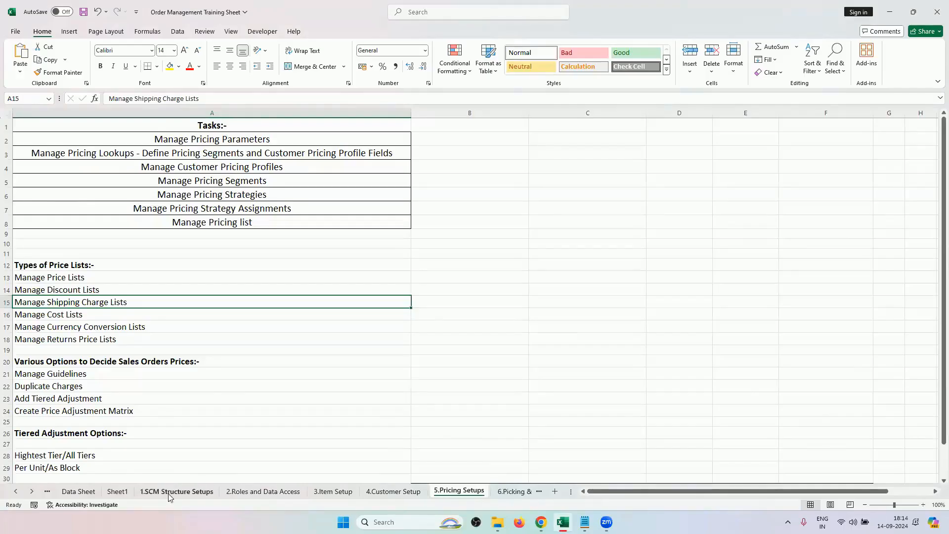
# - Move through Sheet1 and 1.SCM Structure Setups to the Orchestration Cycle sheet's status lists
pyautogui.click(124, 492)
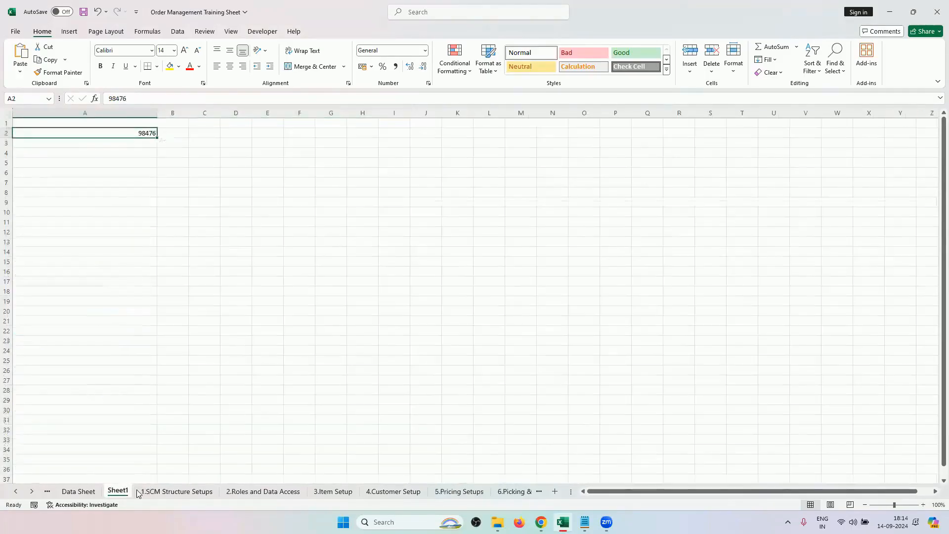
pyautogui.click(17, 492)
pyautogui.click(16, 492)
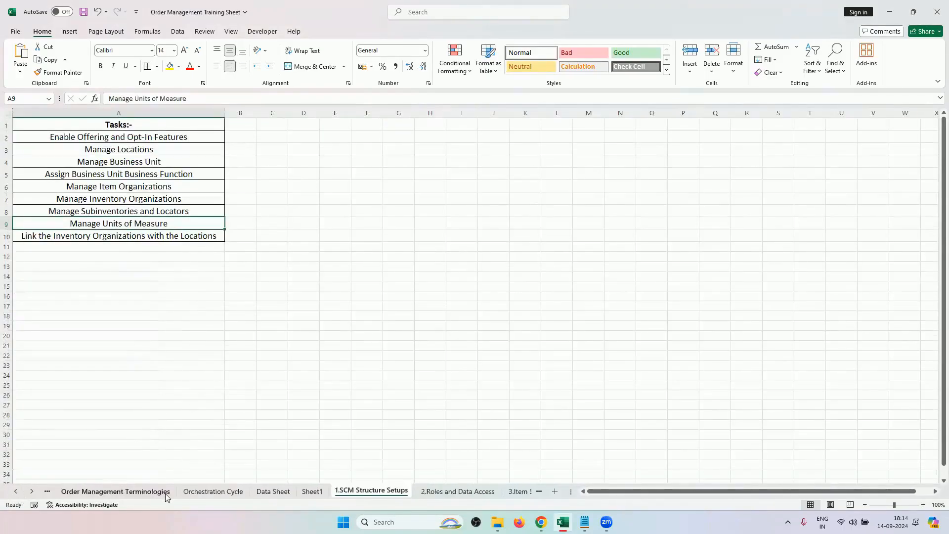
pyautogui.click(192, 490)
pyautogui.scroll(7, 211, 398)
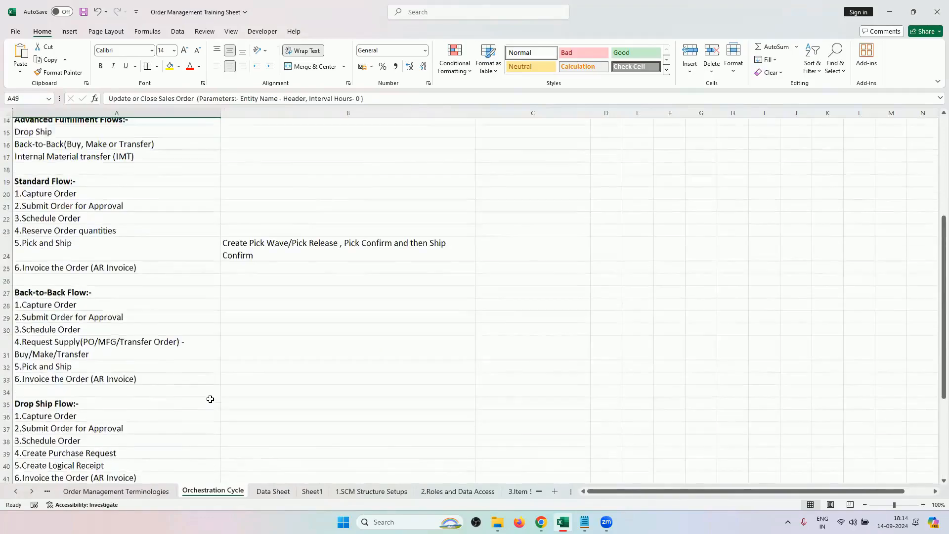
pyautogui.scroll(2, 210, 399)
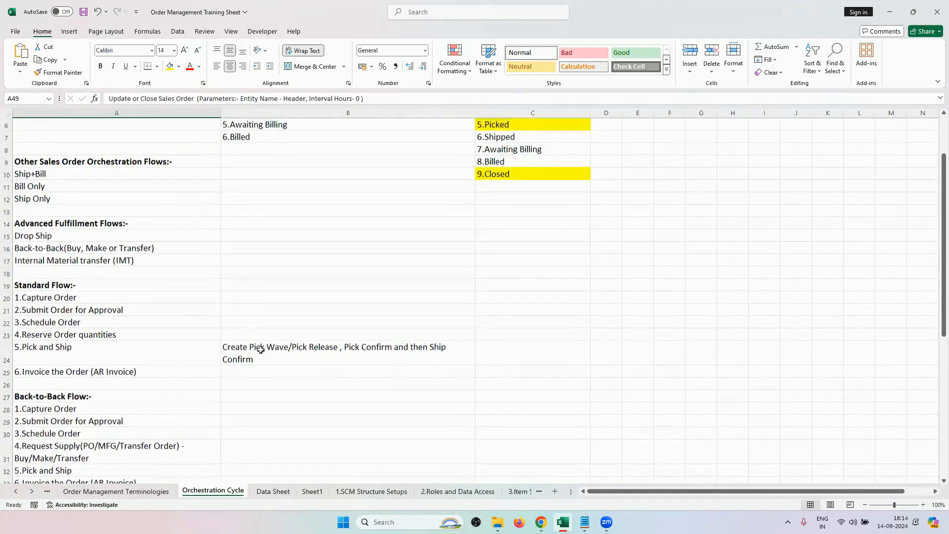
pyautogui.click(260, 349)
pyautogui.scroll(2, 258, 350)
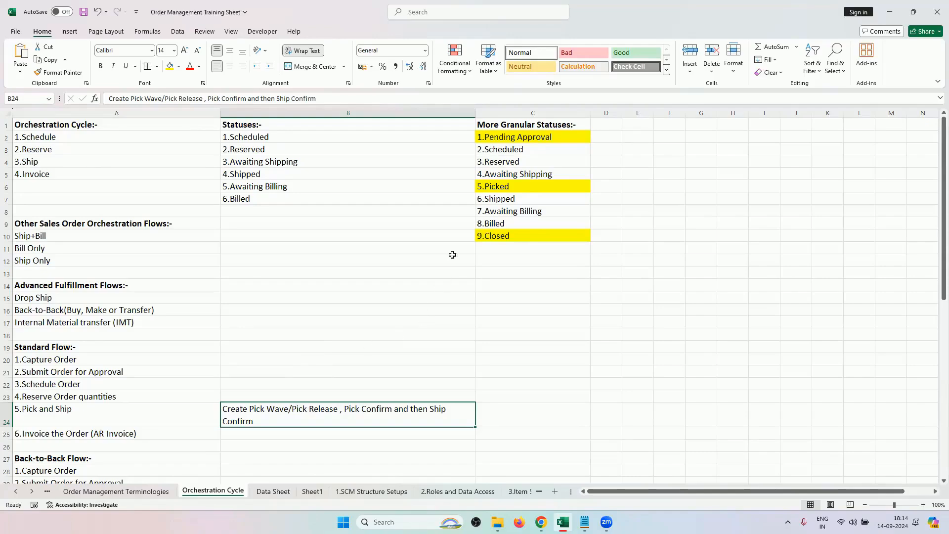
pyautogui.click(499, 188)
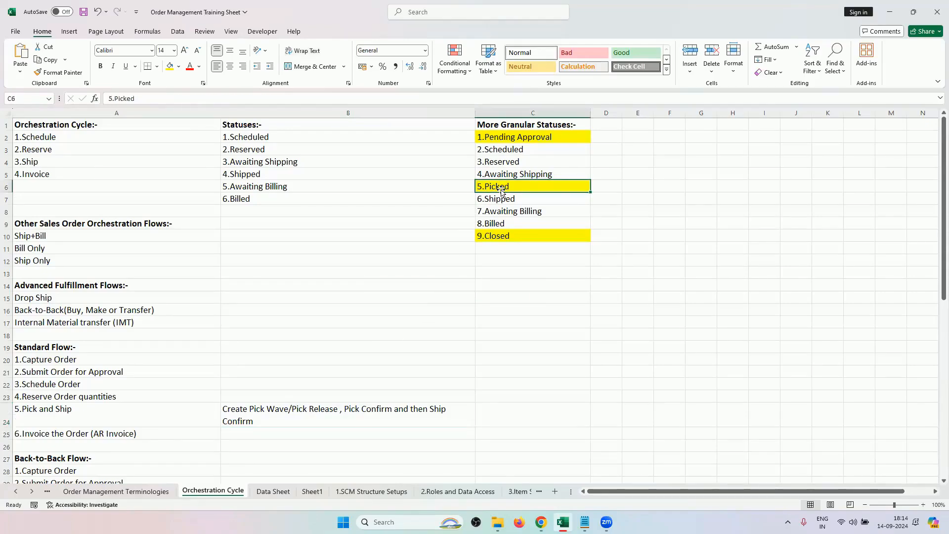
pyautogui.moveTo(295, 135); pyautogui.dragTo(285, 193)
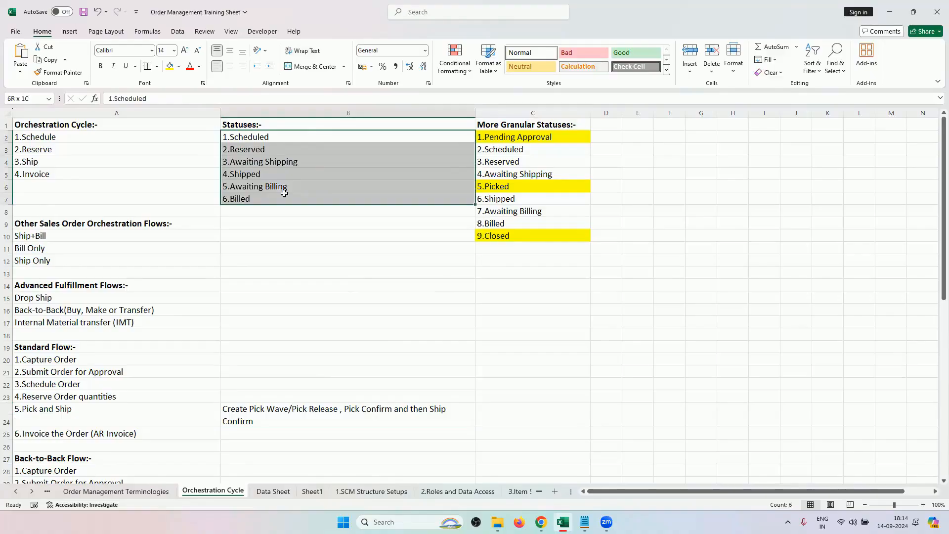
pyautogui.click(497, 186)
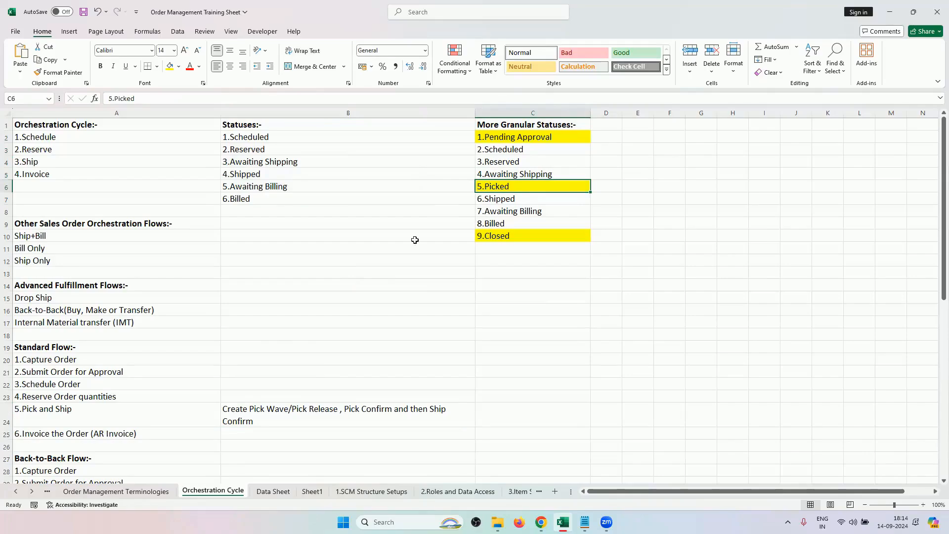
pyautogui.scroll(-8, 264, 346)
pyautogui.scroll(-2, 168, 375)
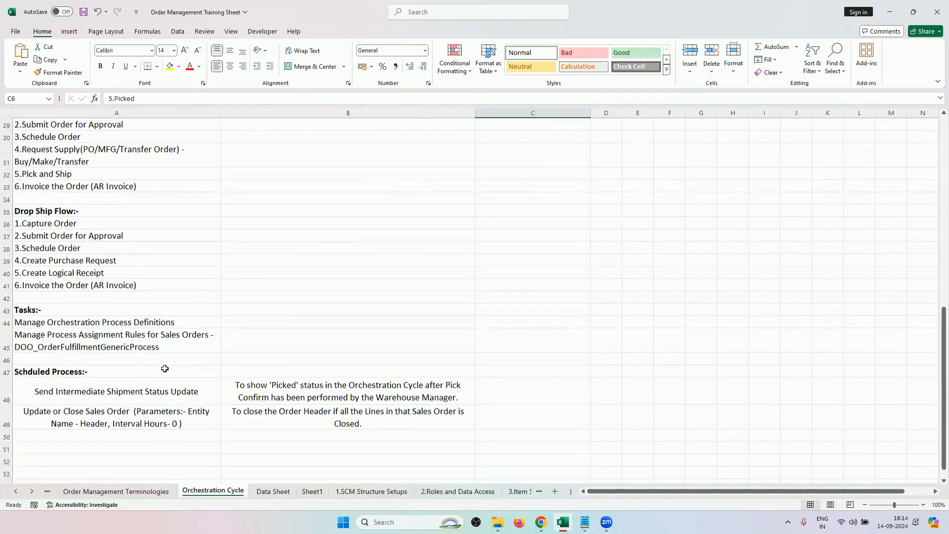
pyautogui.click(135, 373)
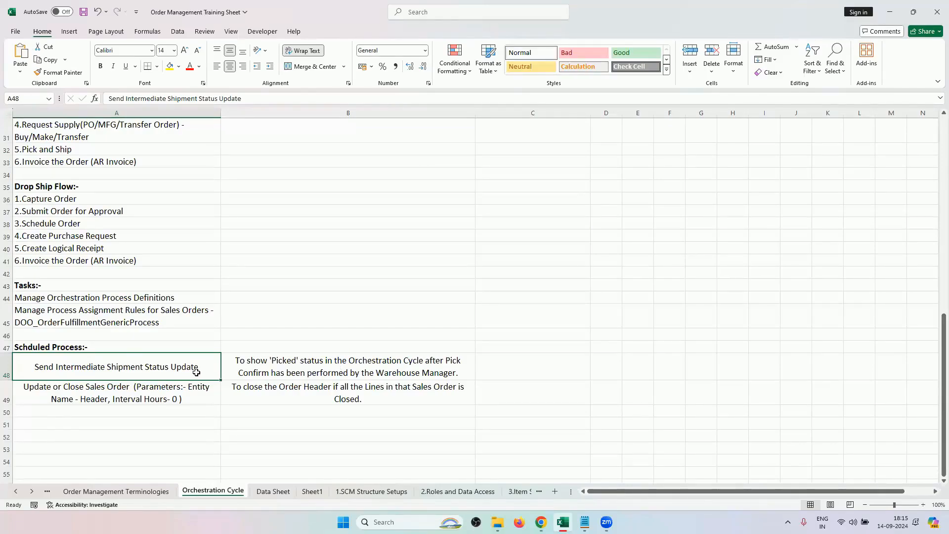
pyautogui.click(312, 372)
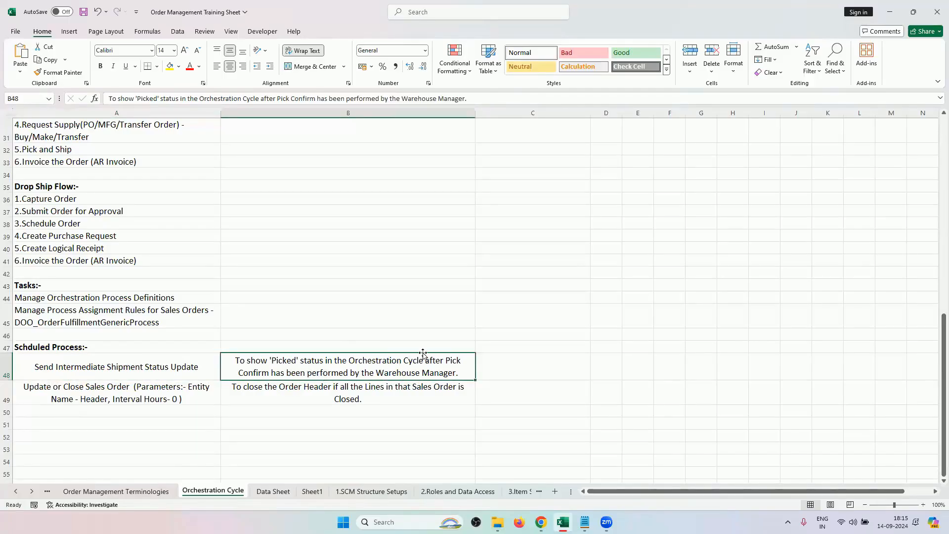
pyautogui.scroll(10, 433, 346)
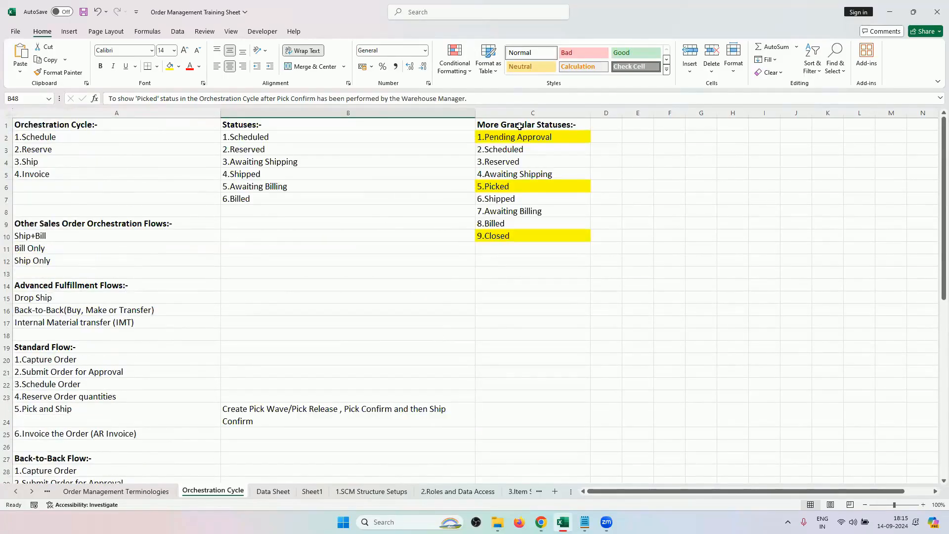
pyautogui.moveTo(514, 140); pyautogui.dragTo(507, 236)
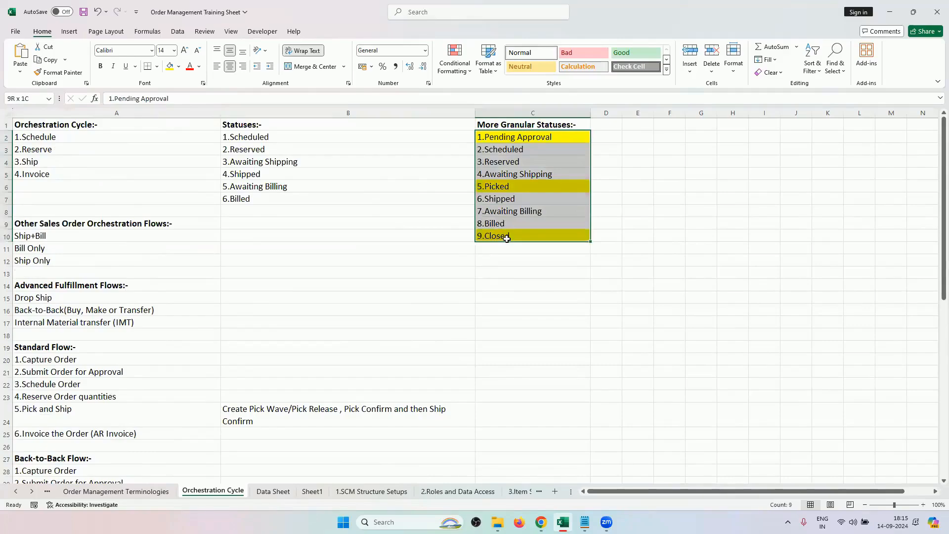
pyautogui.click(506, 188)
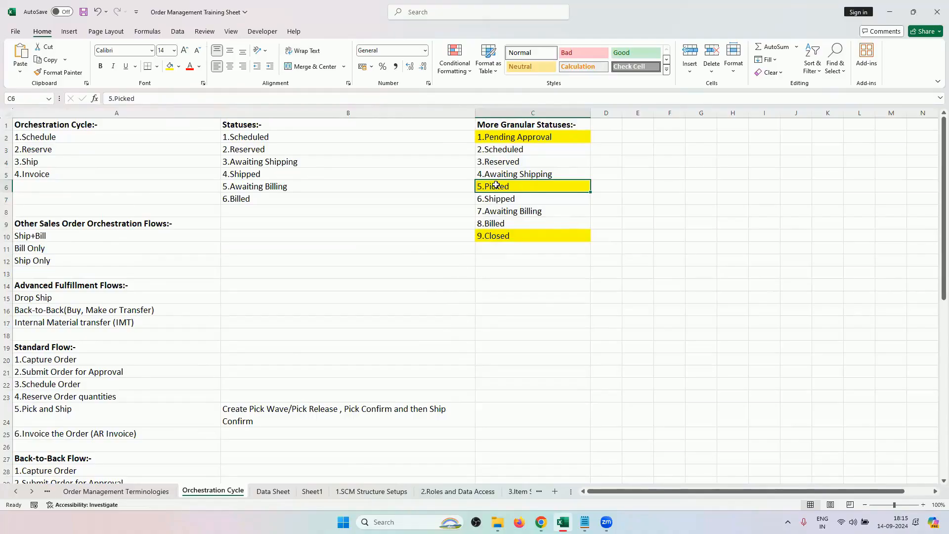
pyautogui.doubleClick(374, 411)
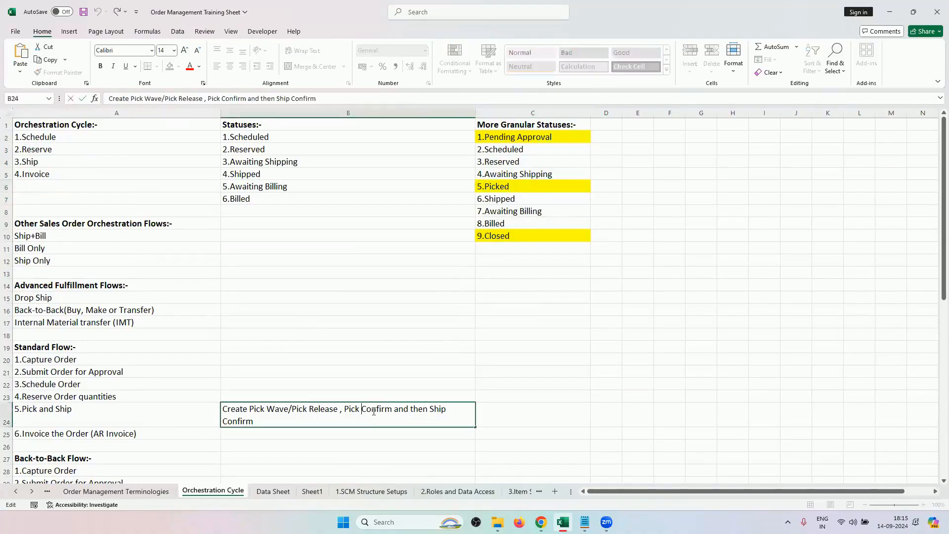
pyautogui.moveTo(391, 406); pyautogui.dragTo(344, 408)
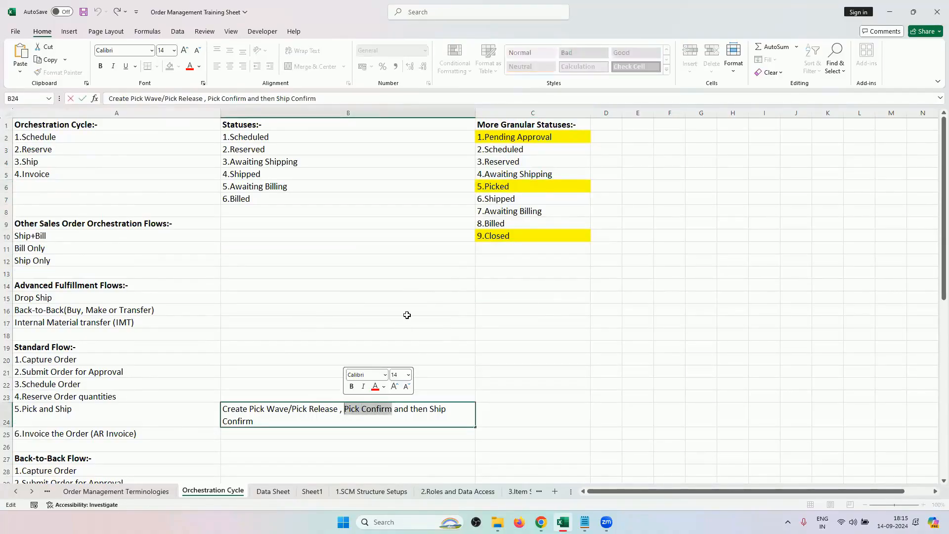
pyautogui.scroll(-8, 395, 321)
pyautogui.click(143, 437)
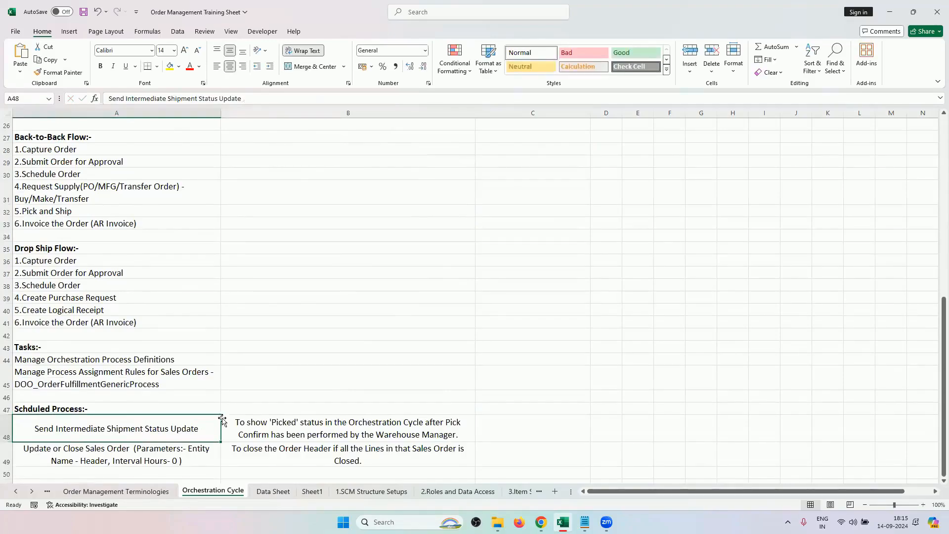
pyautogui.scroll(8, 446, 274)
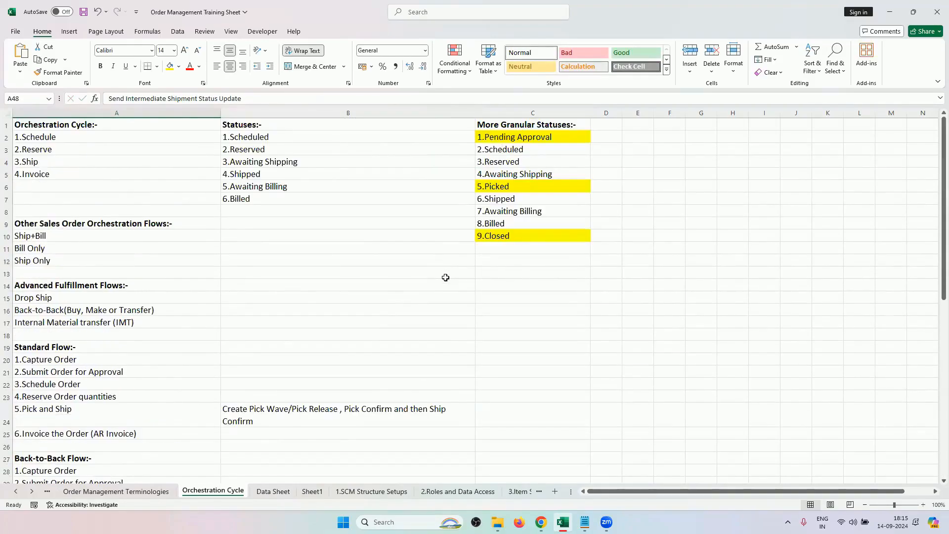
pyautogui.click(518, 185)
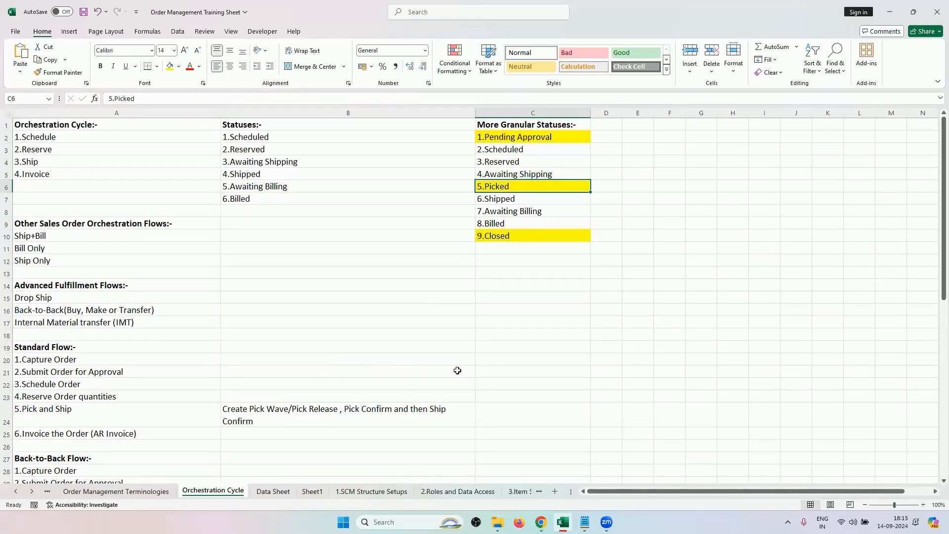
pyautogui.moveTo(514, 137); pyautogui.dragTo(512, 240)
pyautogui.click(412, 290)
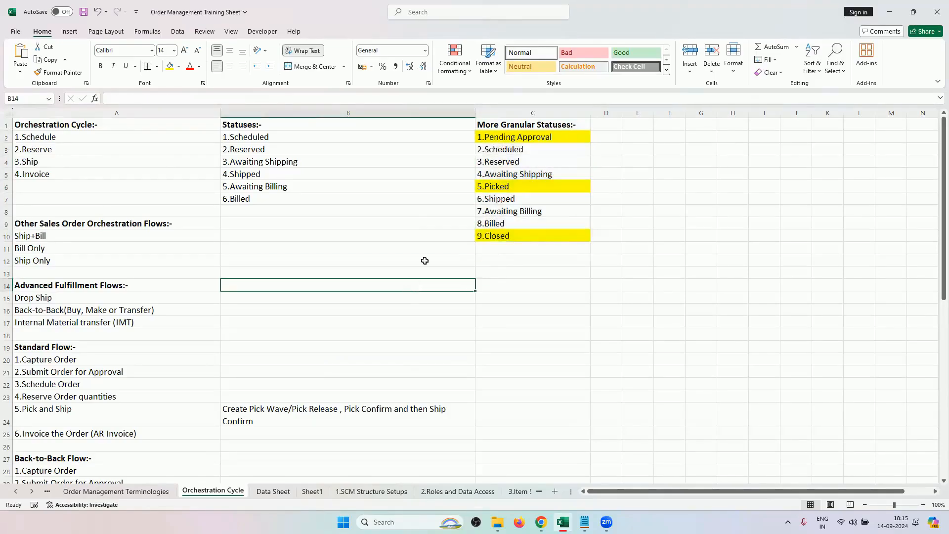
pyautogui.scroll(-1, 334, 370)
pyautogui.scroll(-2, 332, 373)
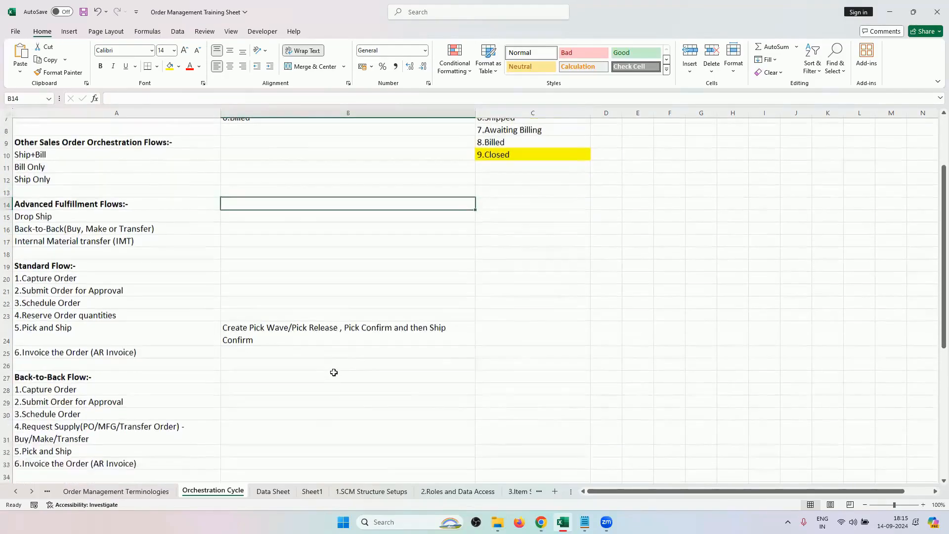
pyautogui.scroll(2, 346, 395)
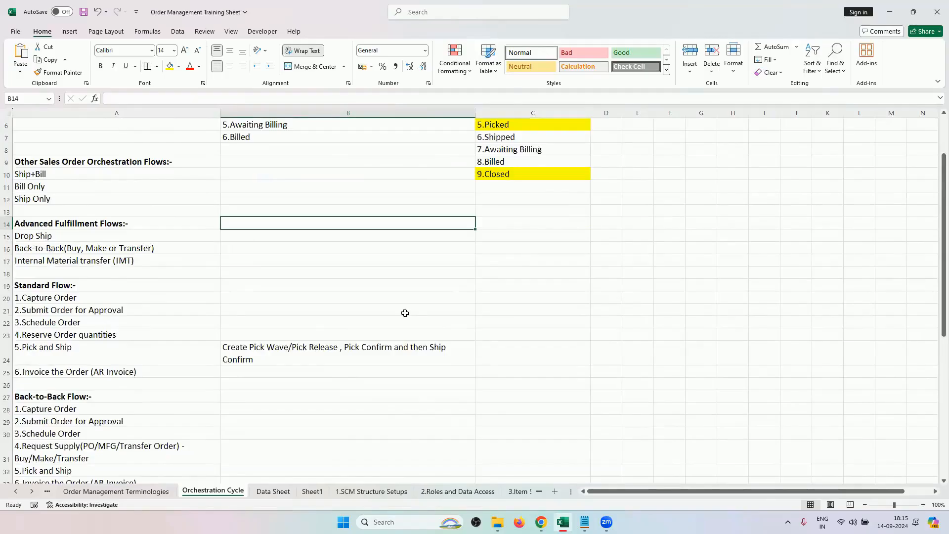
pyautogui.scroll(2, 400, 314)
pyautogui.scroll(-8, 206, 431)
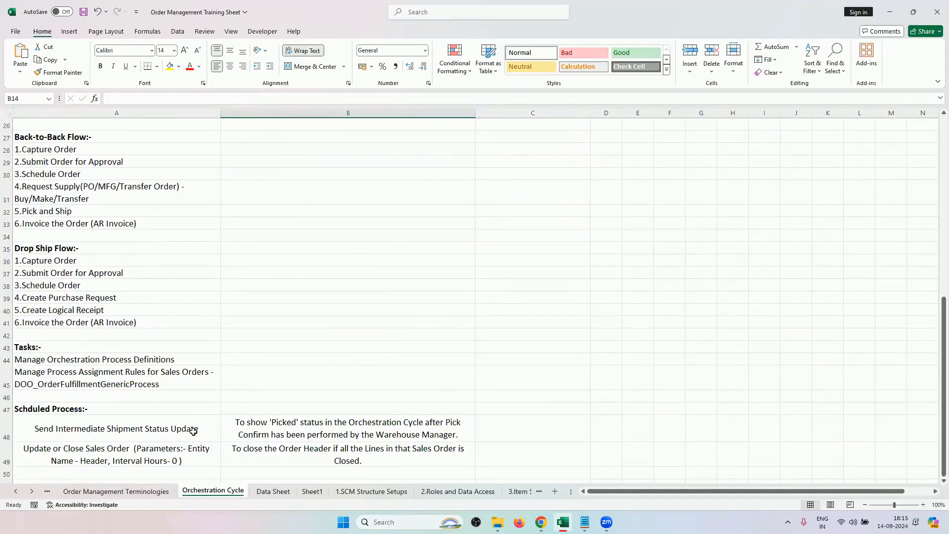
pyautogui.click(193, 430)
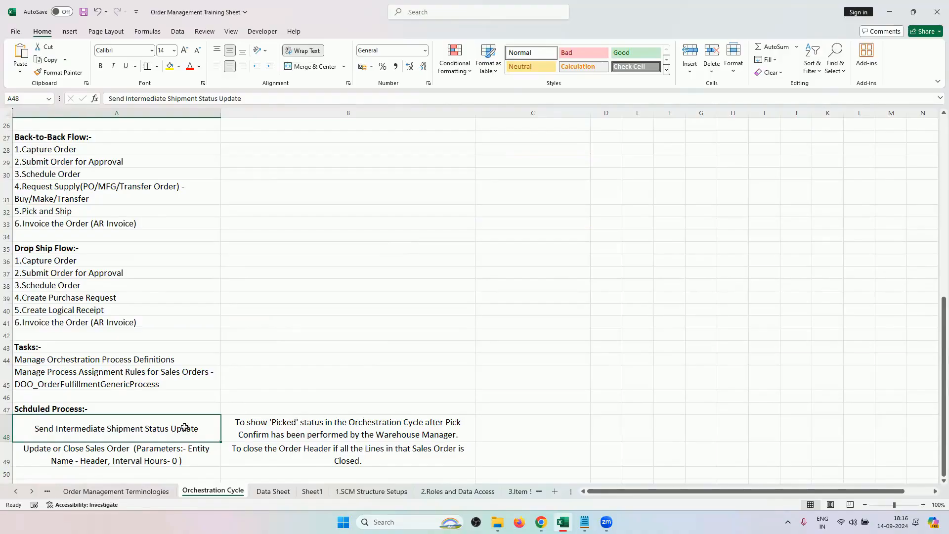
pyautogui.moveTo(185, 428); pyautogui.dragTo(185, 448)
pyautogui.scroll(8, 226, 376)
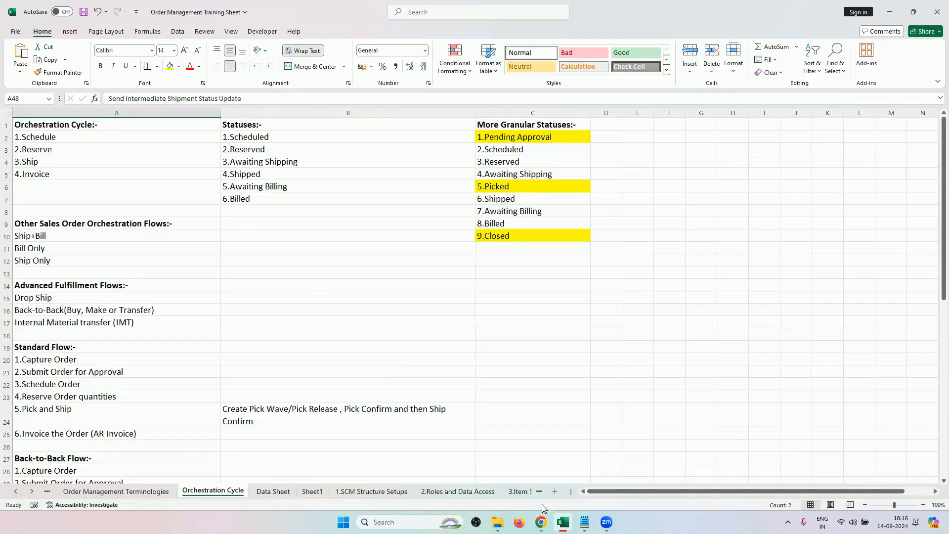
# - Cancel the RV2 shipping charge list edit and open order 98476's 205.00 total breakdown
pyautogui.click(541, 522)
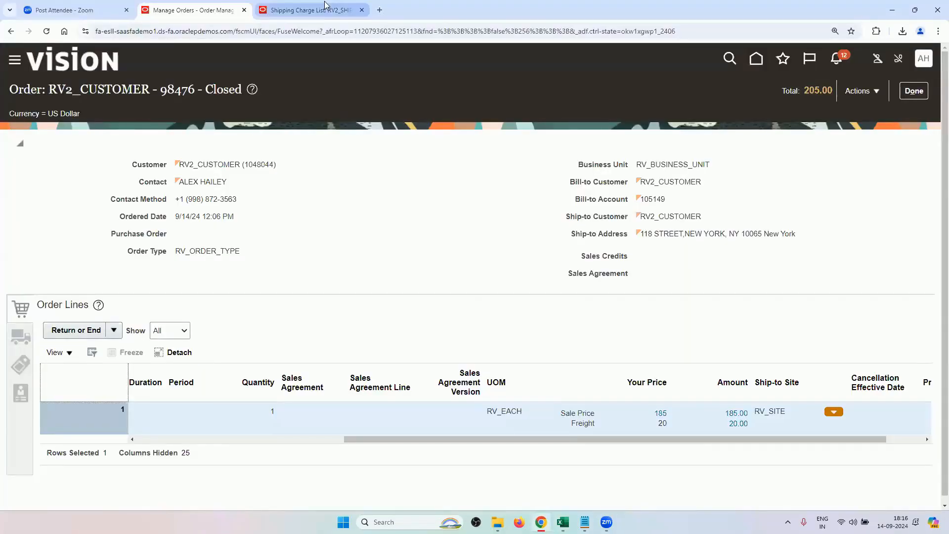
pyautogui.click(321, 11)
pyautogui.scroll(3, 335, 195)
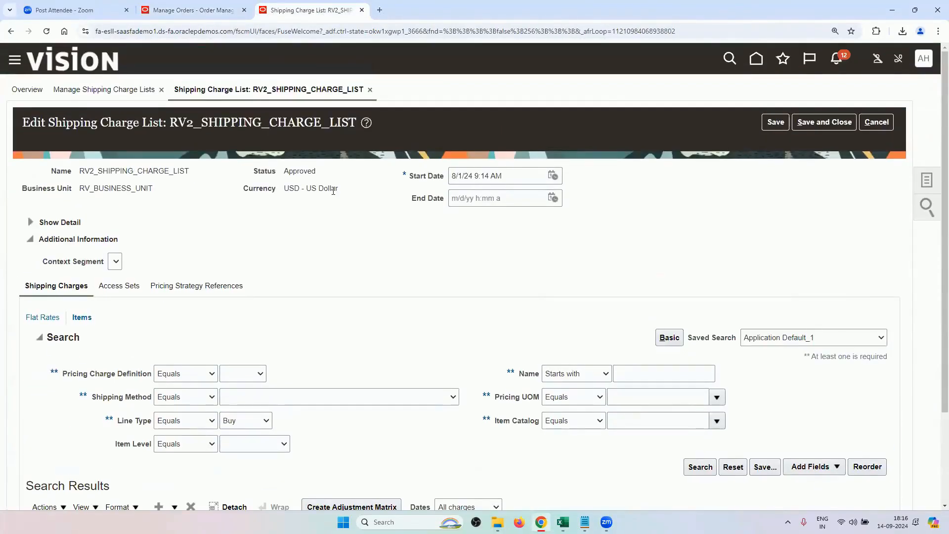
pyautogui.click(876, 122)
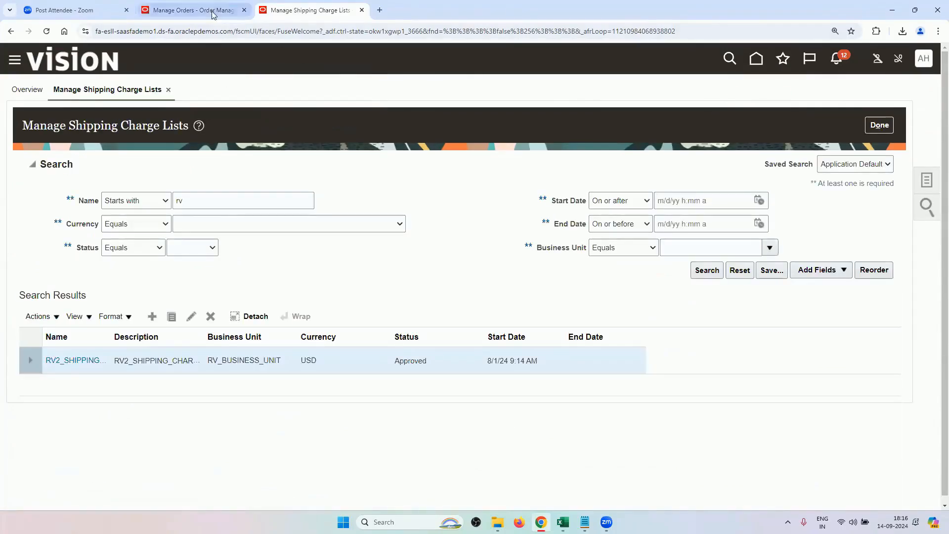
pyautogui.click(193, 10)
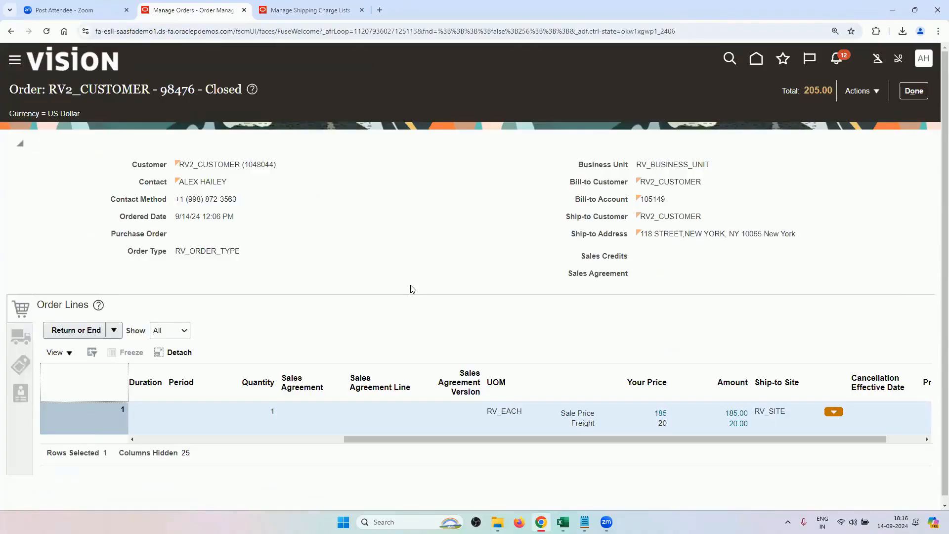
pyautogui.click(818, 91)
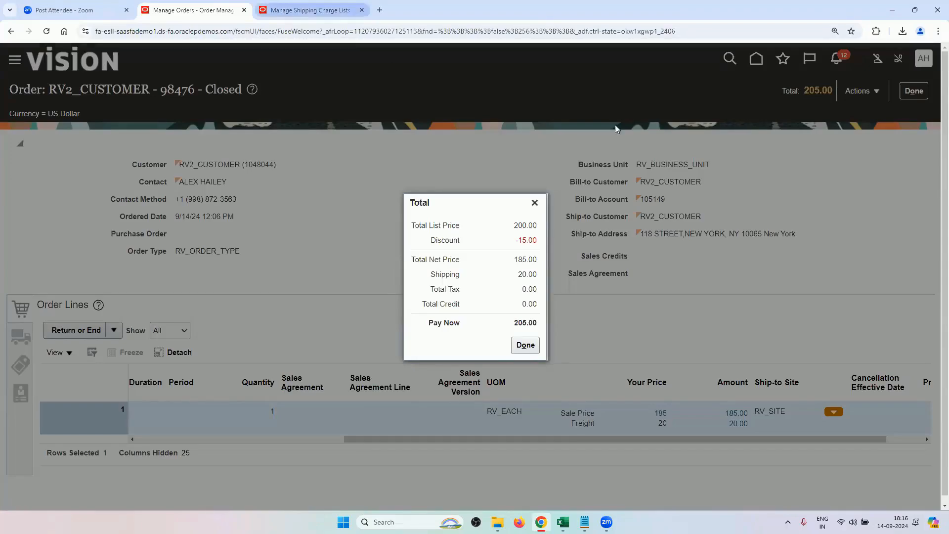
# - Check the pricing tasks on the shipping charge lists page, then return to order 98476
pyautogui.click(310, 10)
pyautogui.click(926, 180)
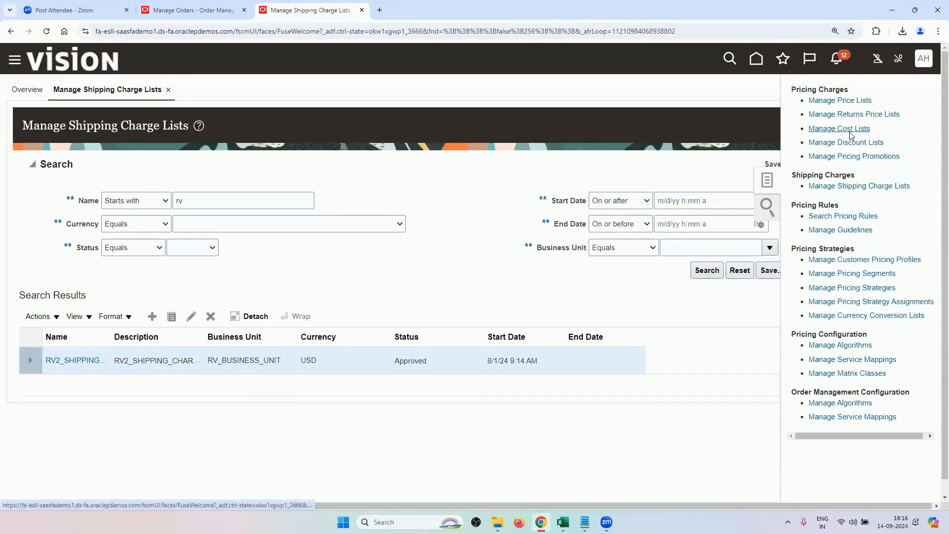
pyautogui.click(312, 187)
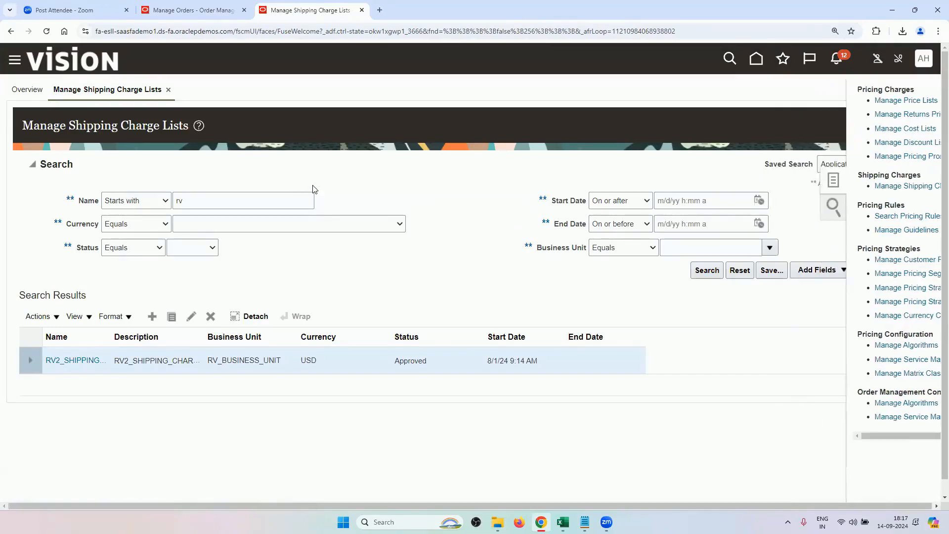
pyautogui.click(205, 6)
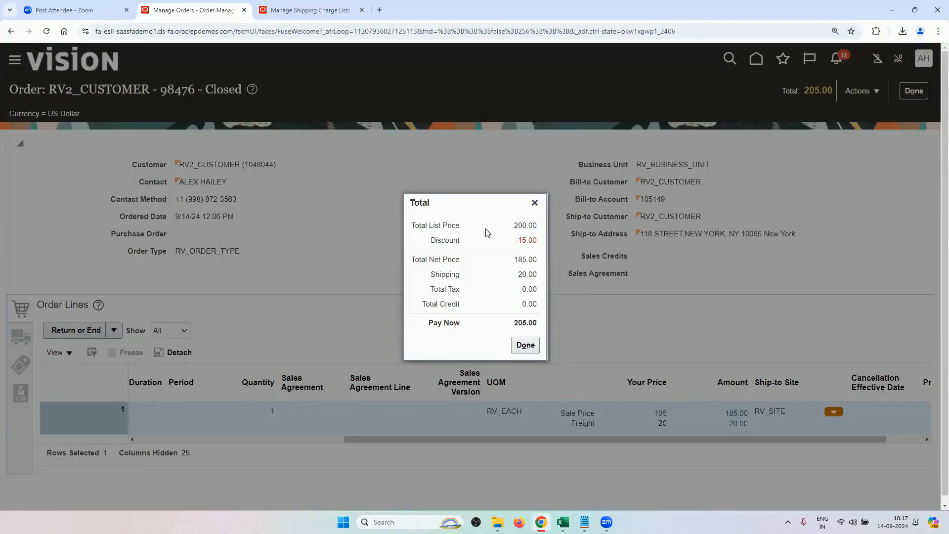
# - Close the total breakdown and review the freight line's 20.00 price components against the shipping charge list
pyautogui.click(682, 330)
pyautogui.click(735, 424)
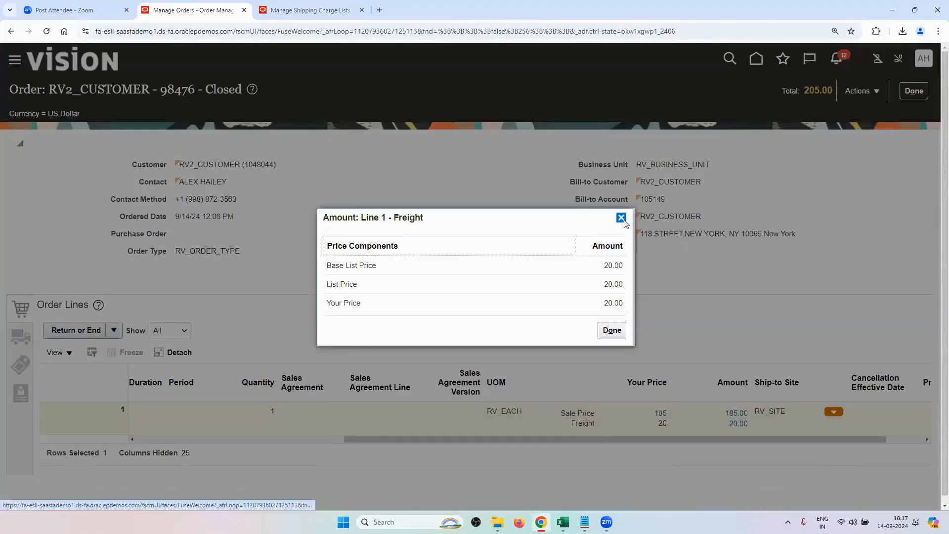
pyautogui.click(622, 217)
pyautogui.click(311, 10)
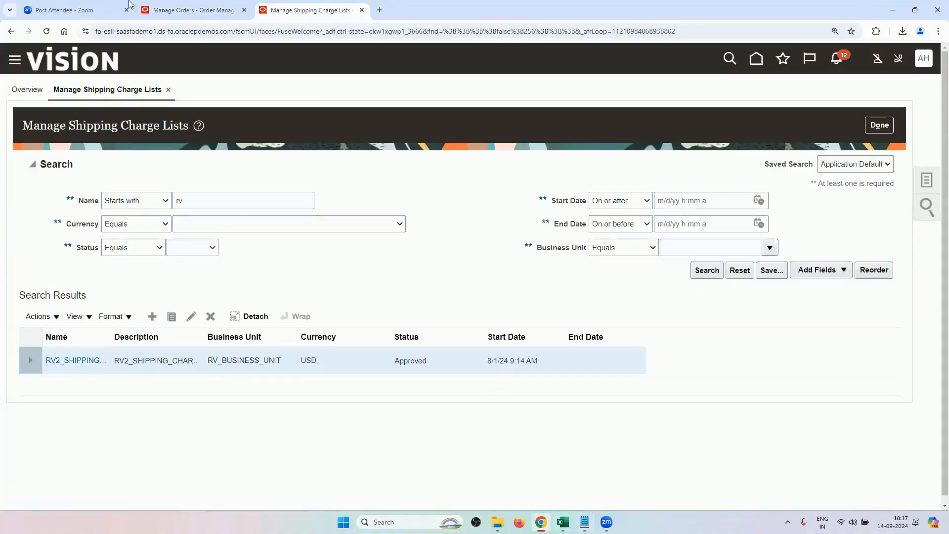
pyautogui.click(563, 521)
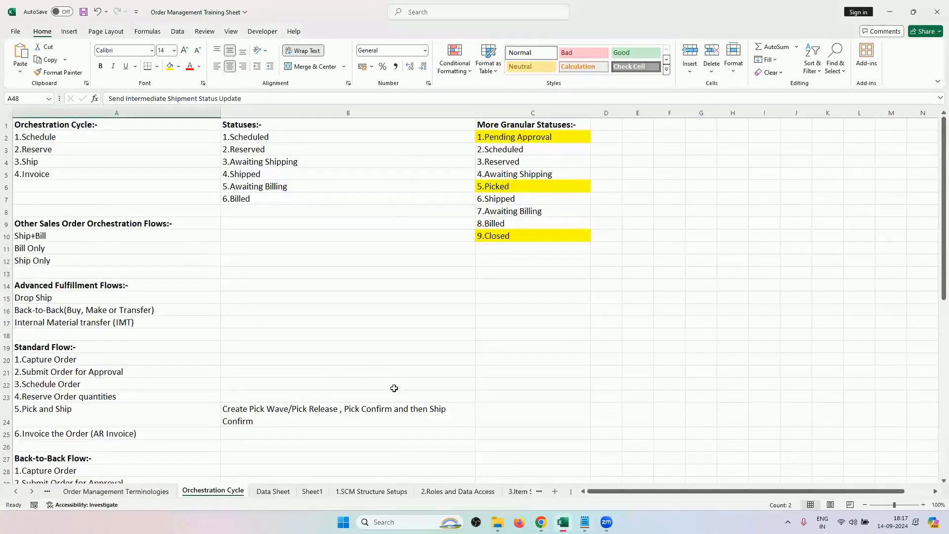
pyautogui.click(541, 521)
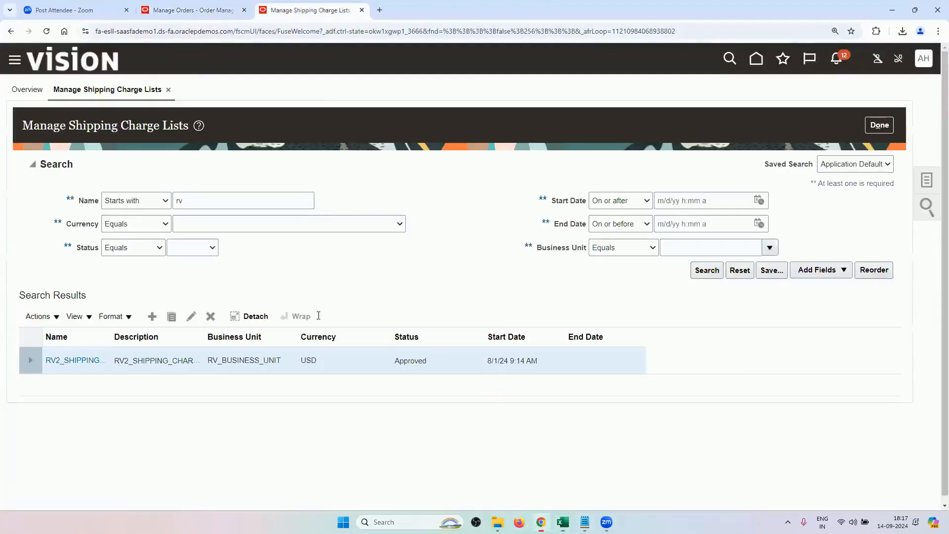
pyautogui.click(194, 10)
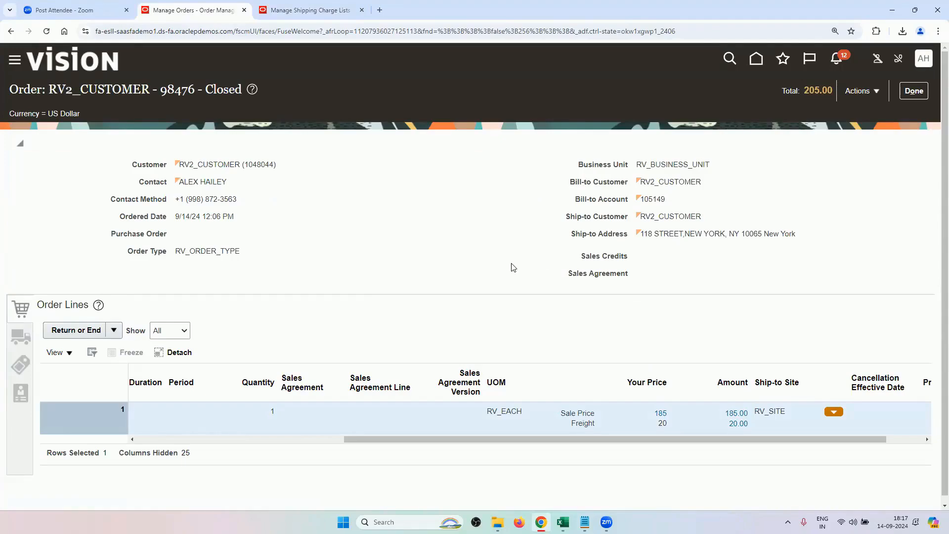
# - Scroll the training workbook's sheet tabs and open the Returns sheet
pyautogui.click(563, 522)
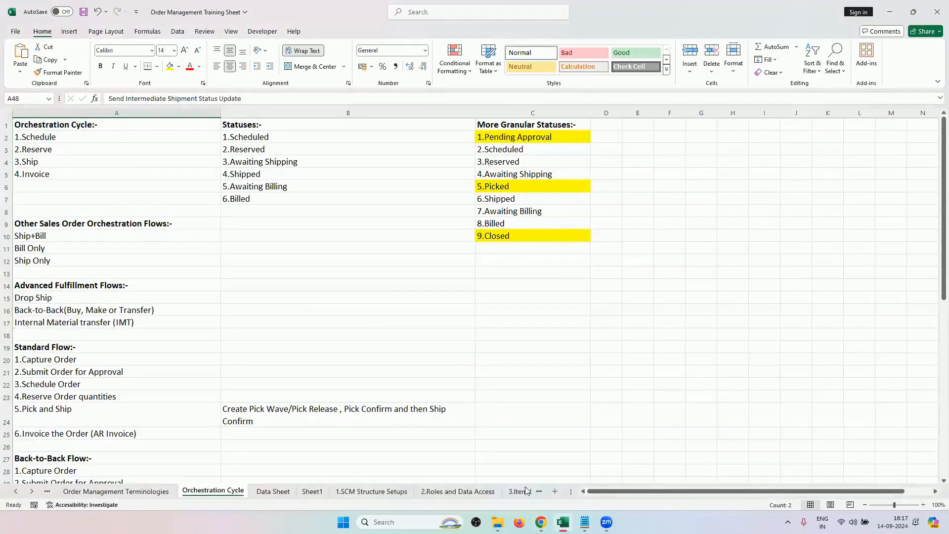
pyautogui.click(31, 491)
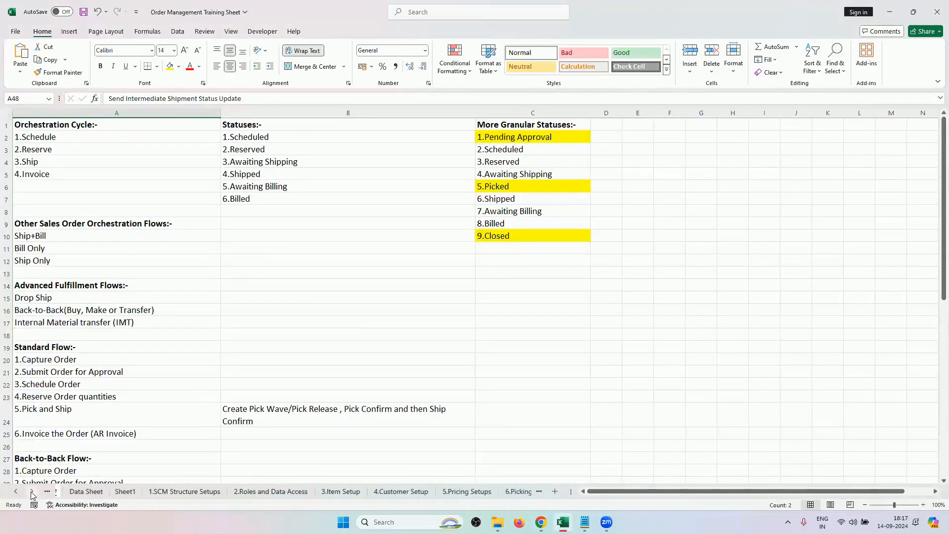
pyautogui.click(33, 492)
pyautogui.click(32, 493)
pyautogui.click(33, 492)
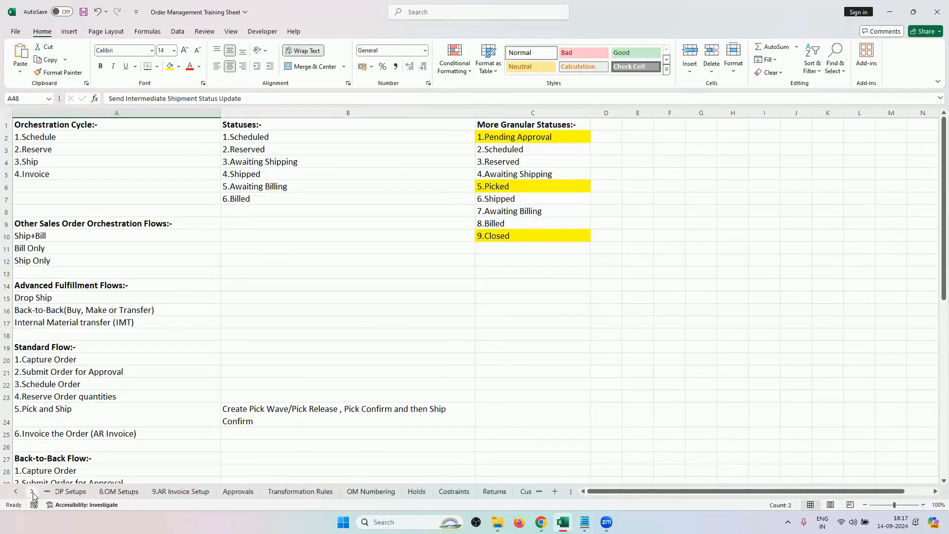
pyautogui.click(451, 491)
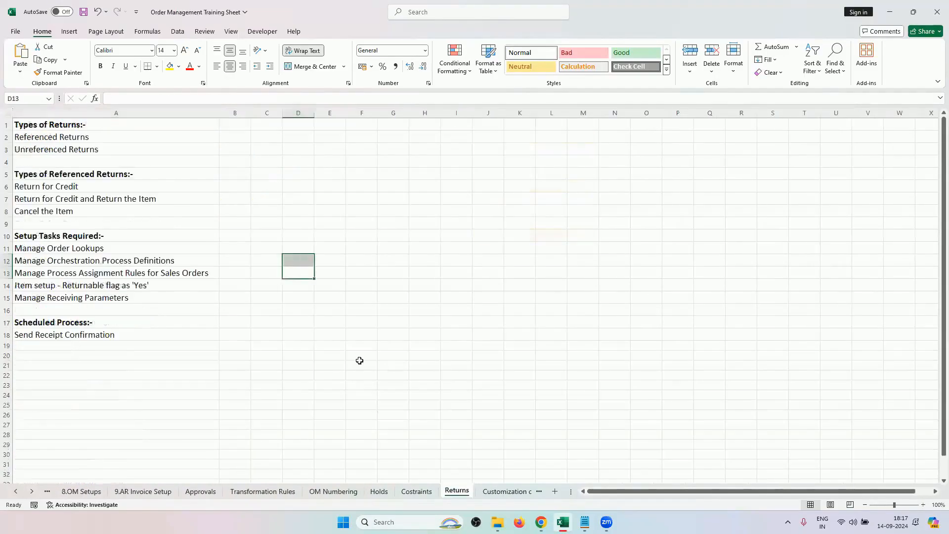
pyautogui.click(444, 269)
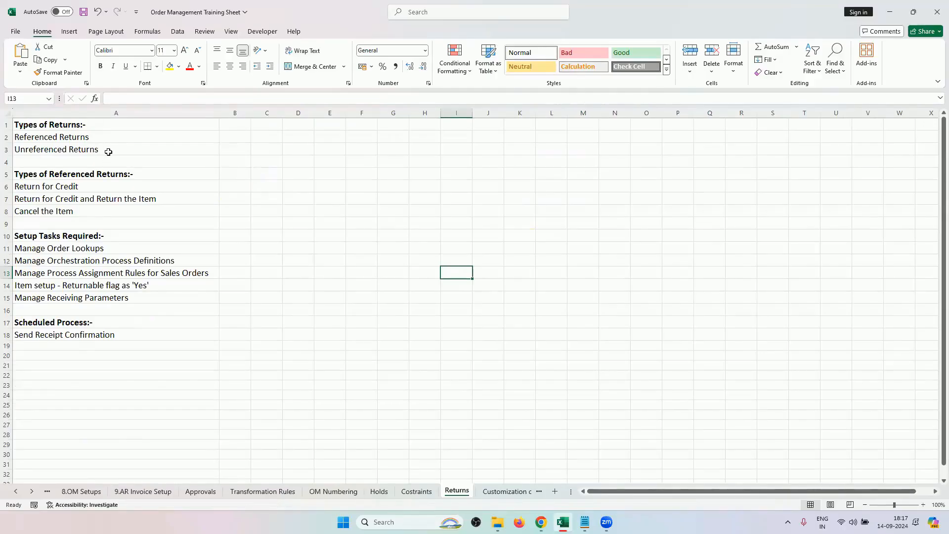
# - Select the Referenced and Unreferenced Returns entries, cross-checking the order page in the browser
pyautogui.click(108, 151)
pyautogui.click(97, 134)
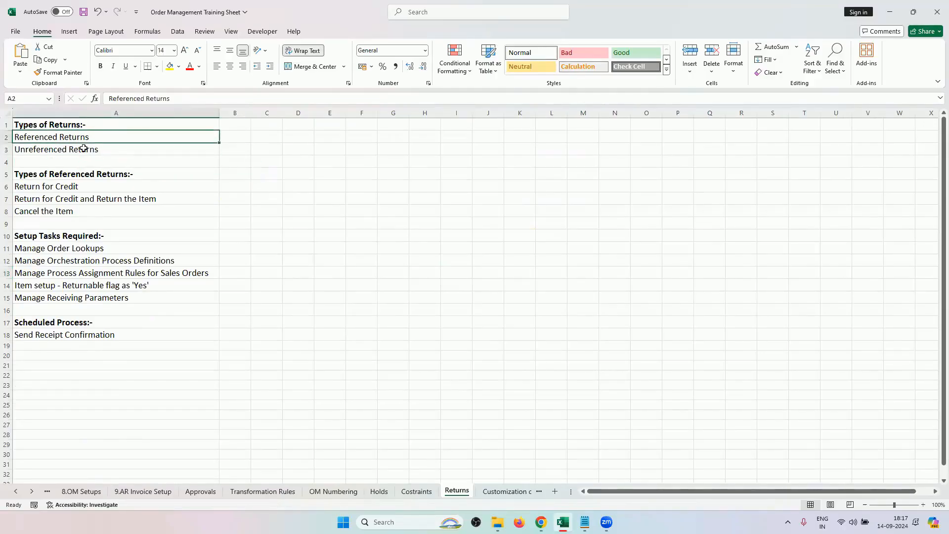
pyautogui.moveTo(541, 522)
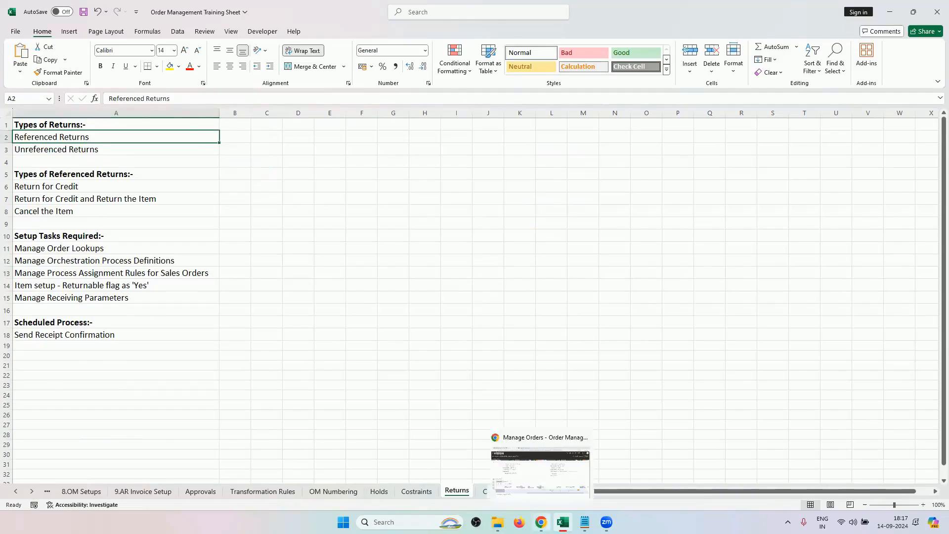
pyautogui.click(540, 469)
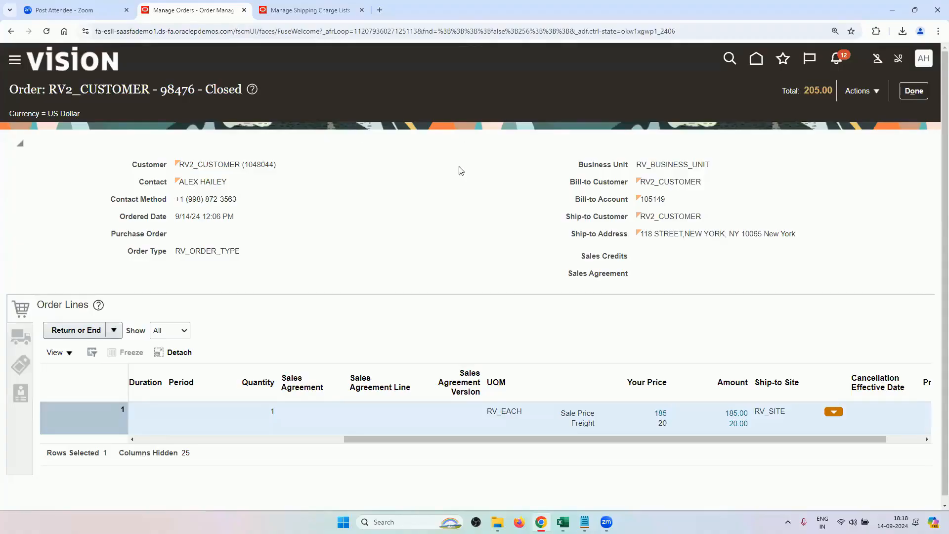
pyautogui.click(563, 521)
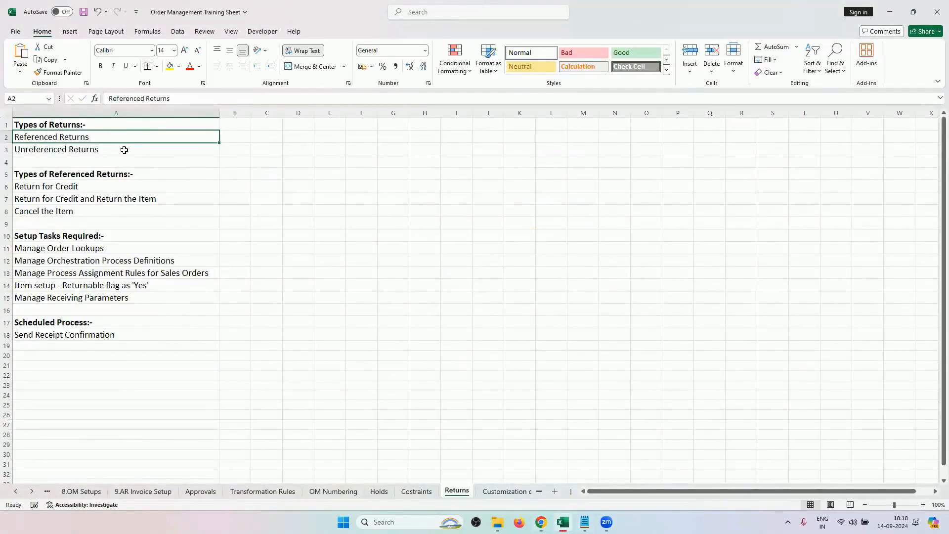
pyautogui.click(126, 152)
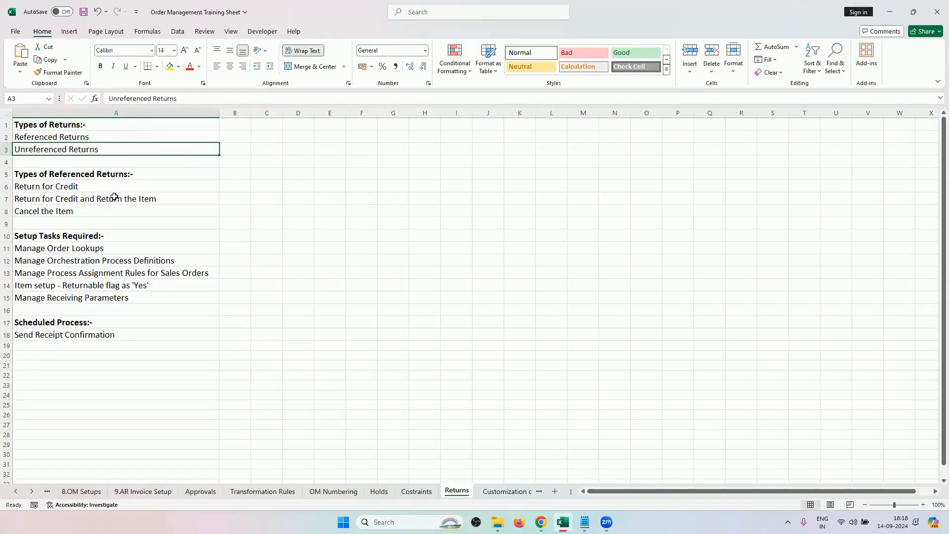
# - Highlight the three referenced return types, including Cancel the Item, in the Returns sheet
pyautogui.moveTo(102, 184); pyautogui.dragTo(97, 213)
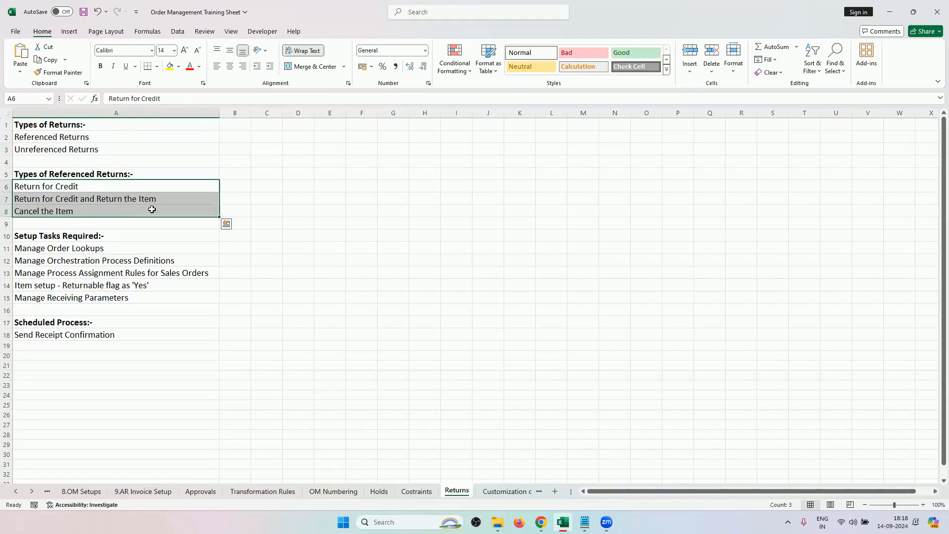
pyautogui.click(111, 209)
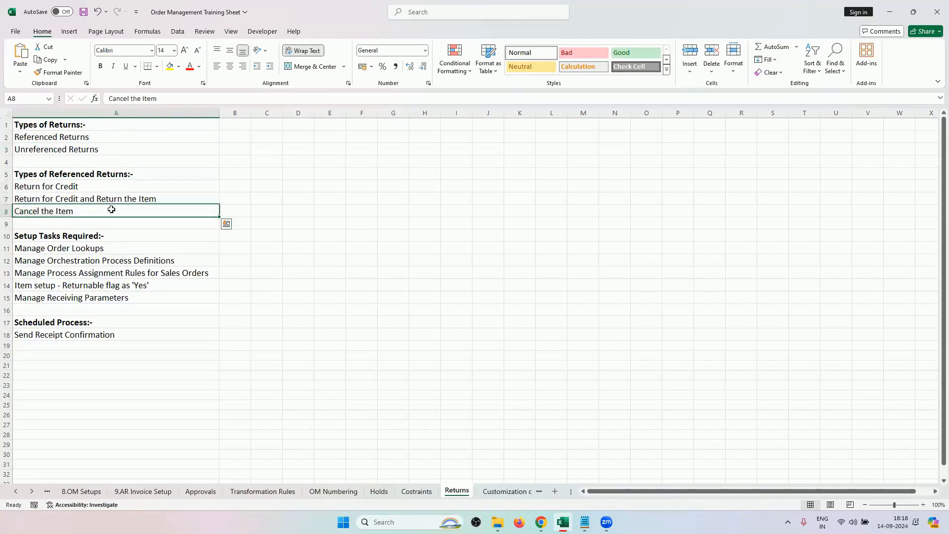
pyautogui.click(540, 522)
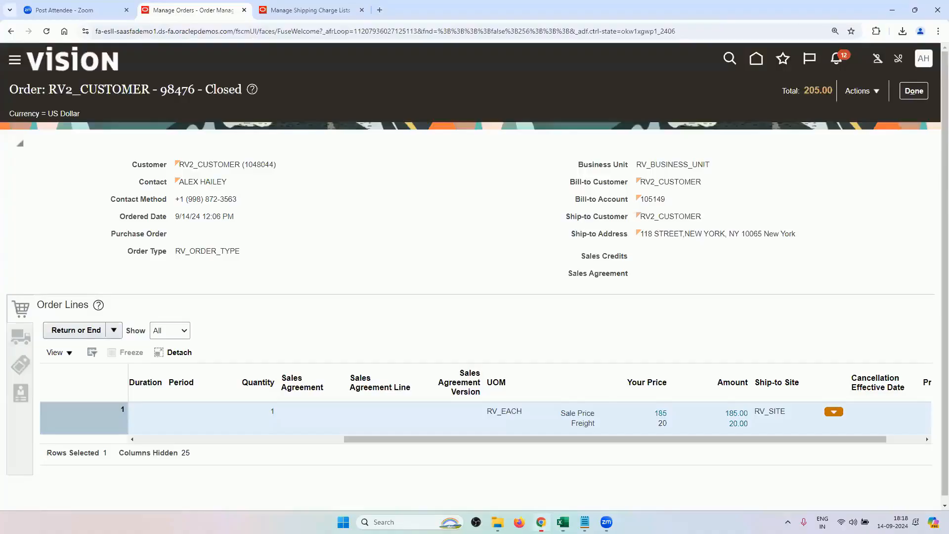
# - Open the Setup and Maintenance work area from the Oracle user menu
pyautogui.click(312, 8)
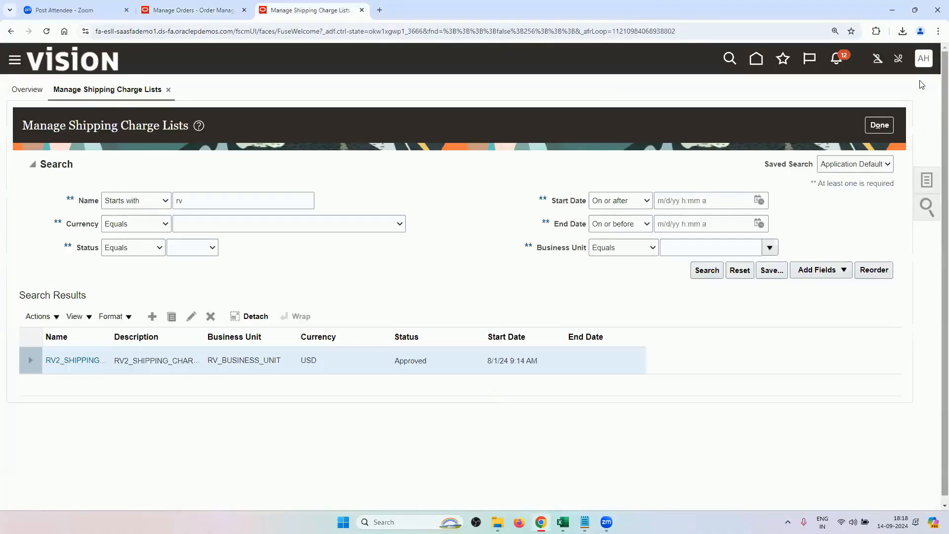
pyautogui.click(923, 61)
pyautogui.click(716, 247)
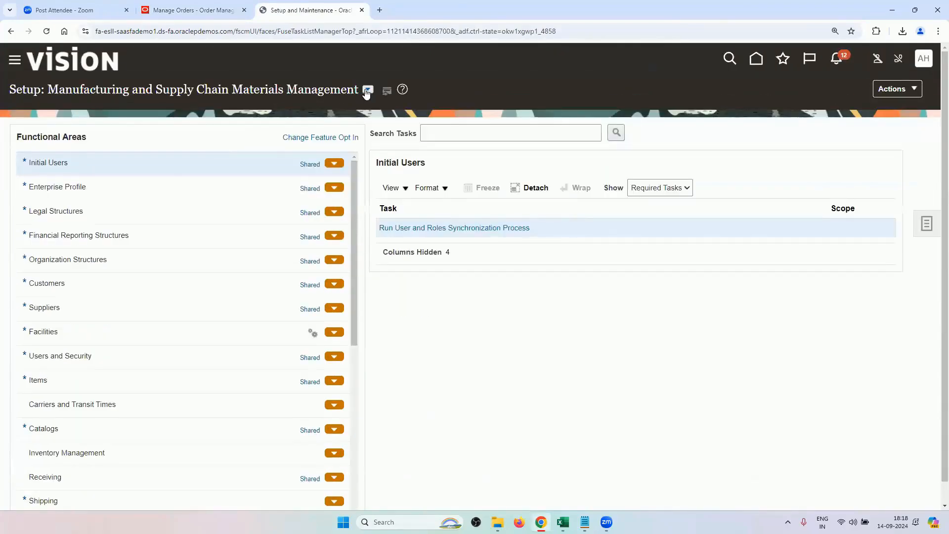
# - Switch the setup offering to Order Management
pyautogui.click(368, 89)
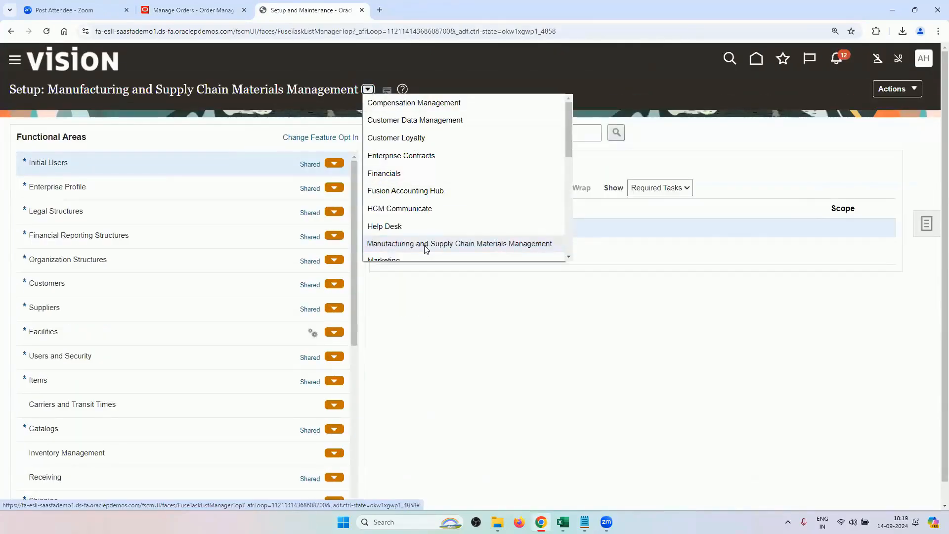
pyautogui.scroll(-3, 426, 248)
pyautogui.click(407, 197)
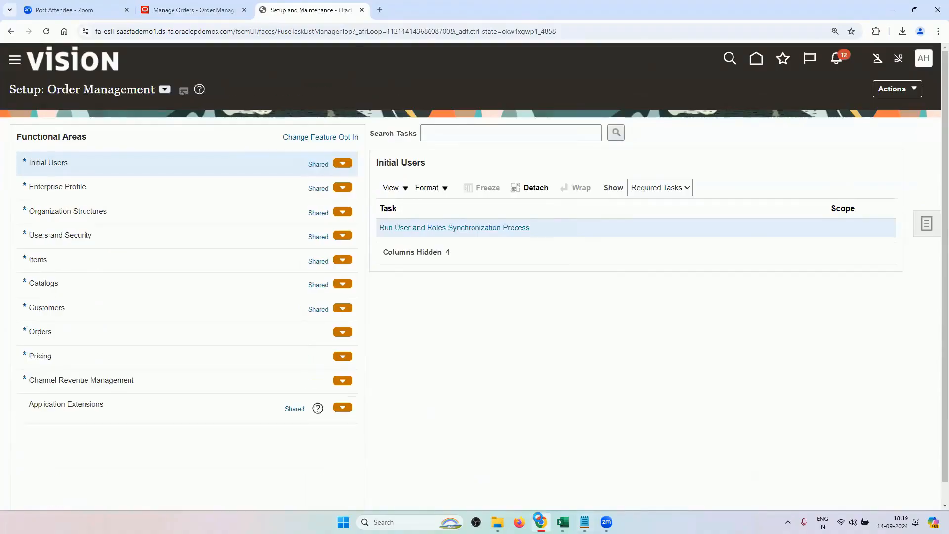
# - Glance at the workbook, then bring back the order 98476 page
pyautogui.hotkey('alt', 'Tab')
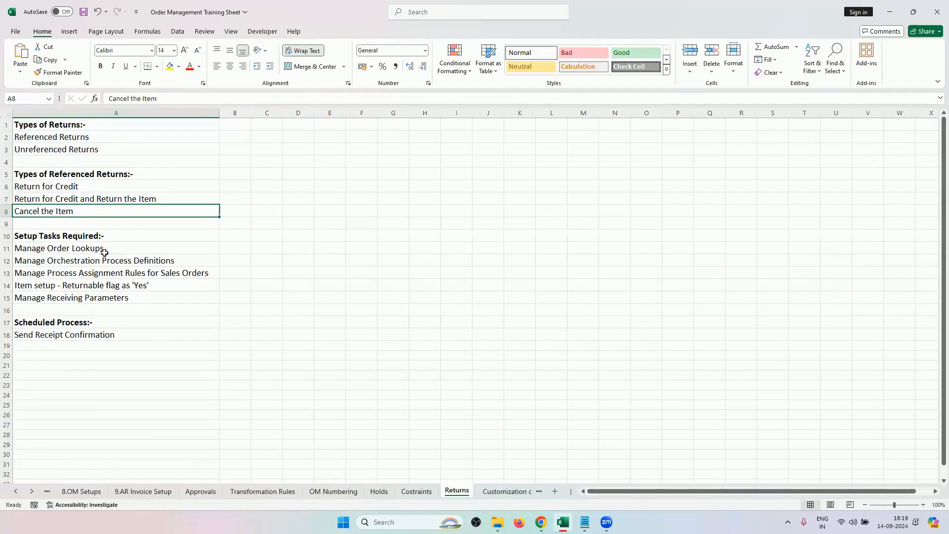
pyautogui.click(541, 522)
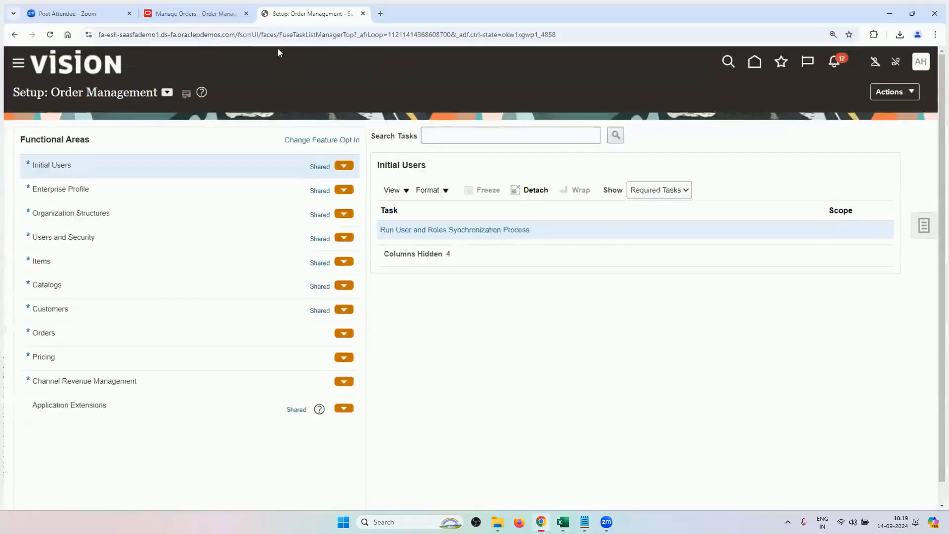
pyautogui.click(183, 11)
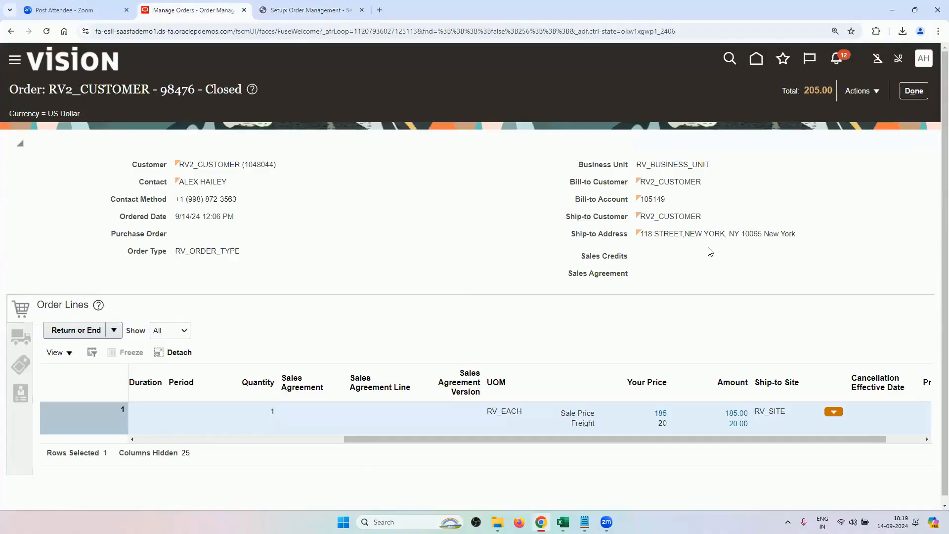
# - Review the Actions menu of order 98476 twice, then return to the training workbook
pyautogui.click(856, 93)
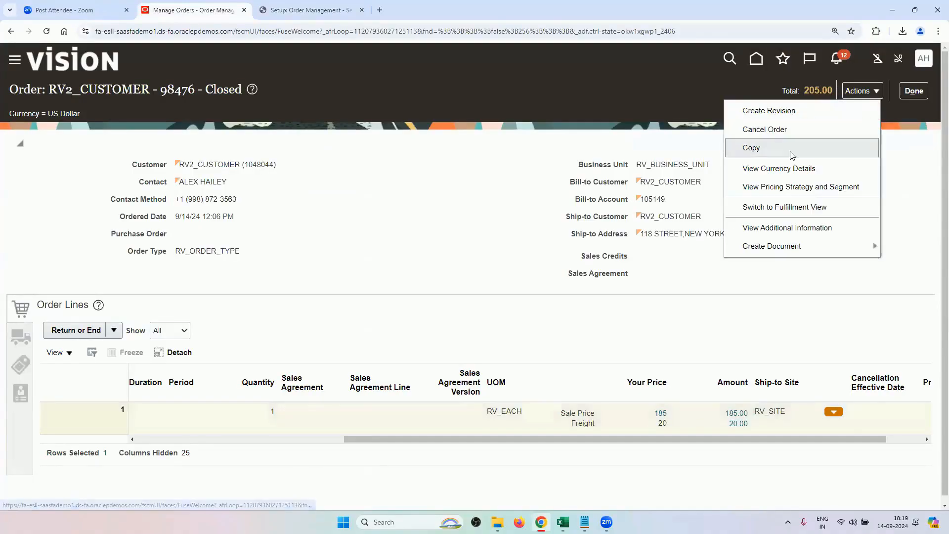
pyautogui.click(459, 209)
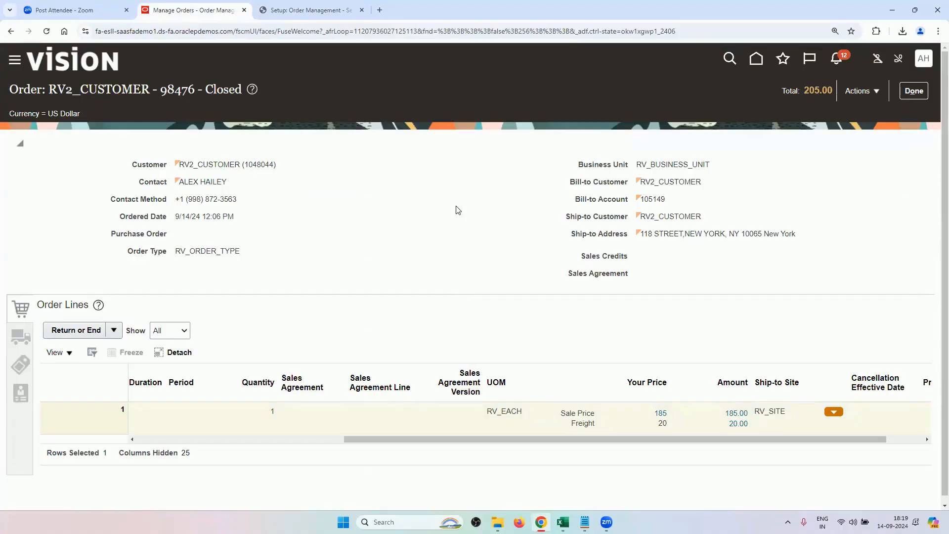
pyautogui.click(858, 90)
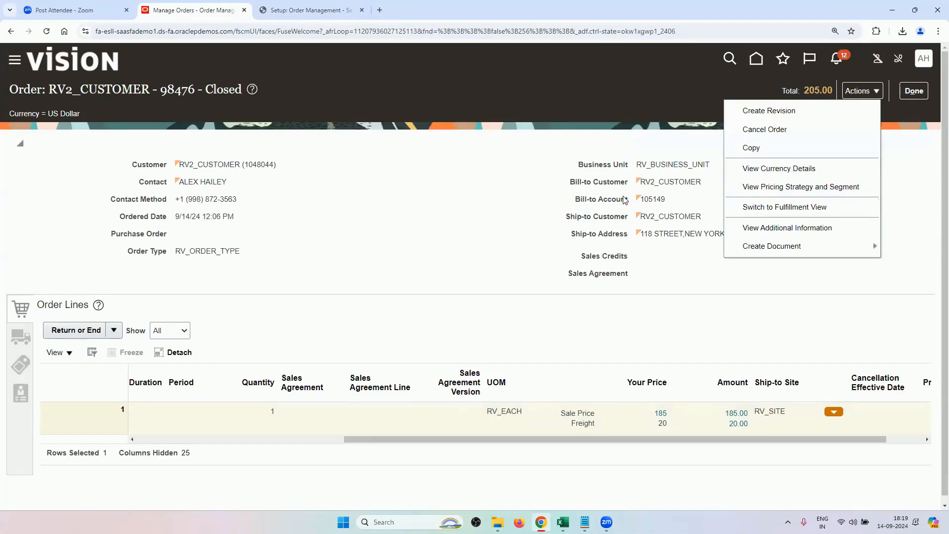
pyautogui.click(420, 218)
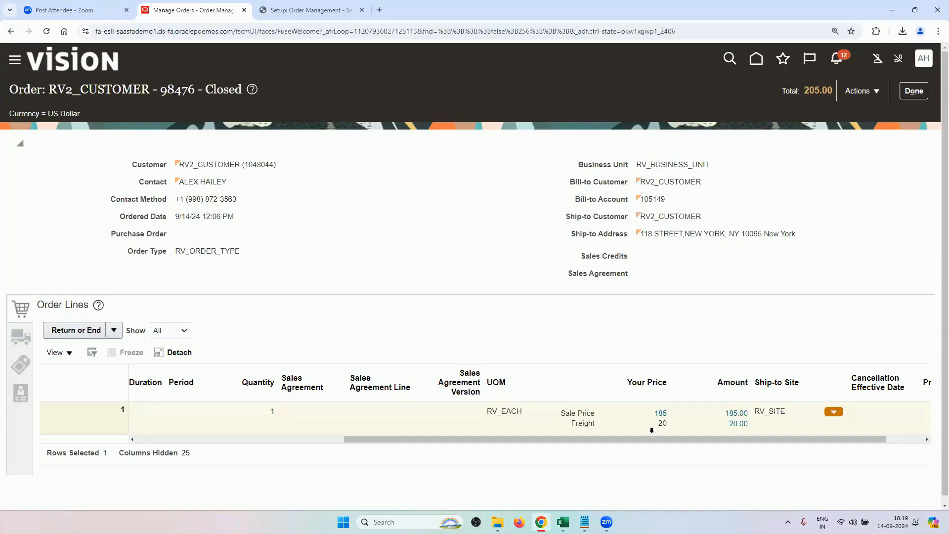
pyautogui.click(562, 522)
pyautogui.click(24, 149)
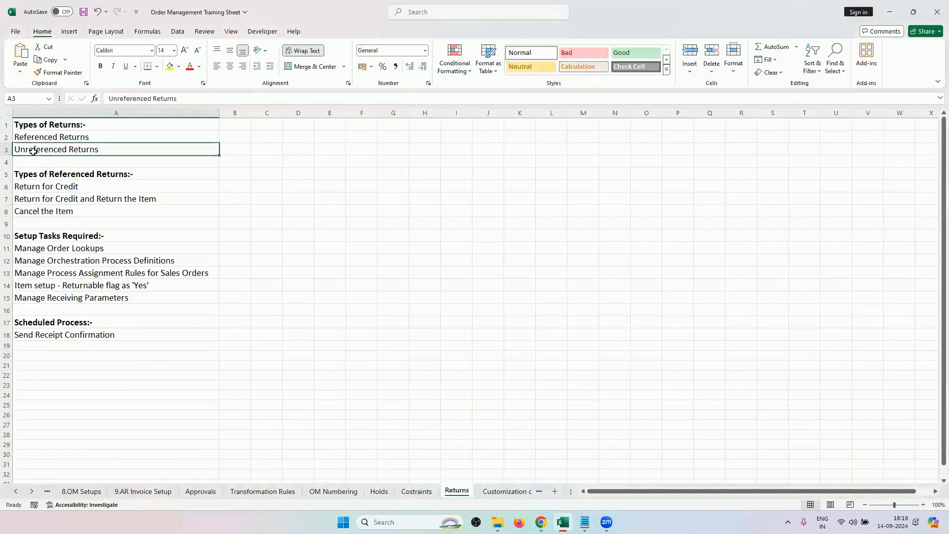
pyautogui.click(6, 149)
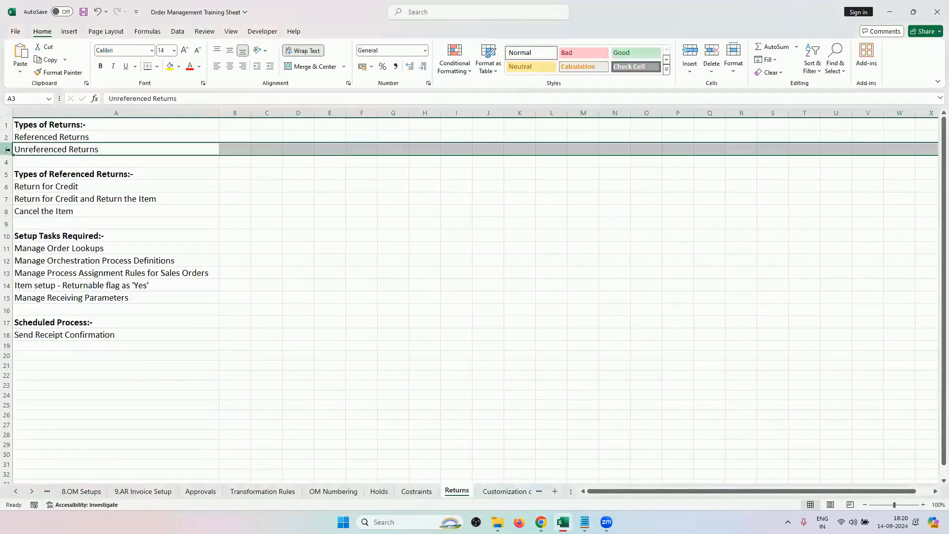
pyautogui.click(205, 149)
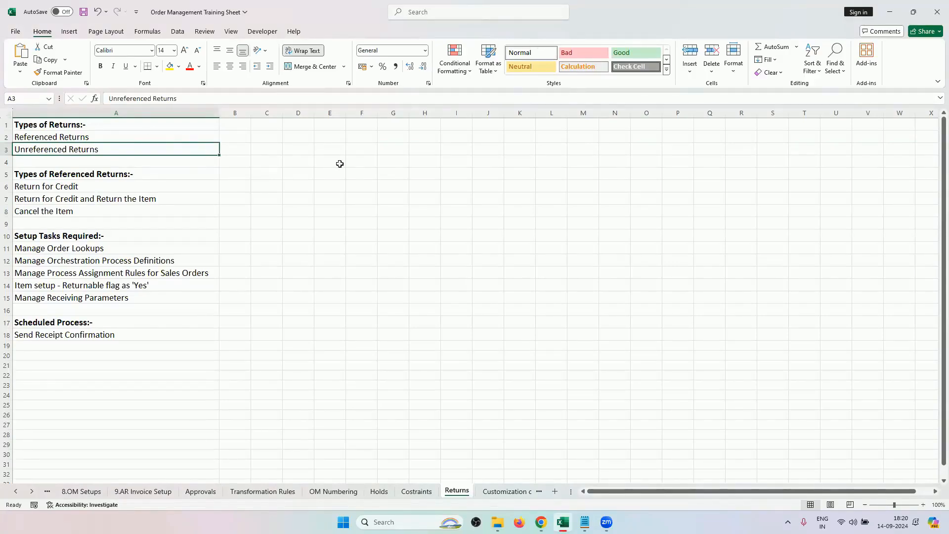
pyautogui.click(133, 134)
pyautogui.click(127, 150)
# - Search the Order Management setup tasks for 'lookups' and open Manage Order Lookups
pyautogui.hotkey('alt', 'Tab')
pyautogui.click(333, 14)
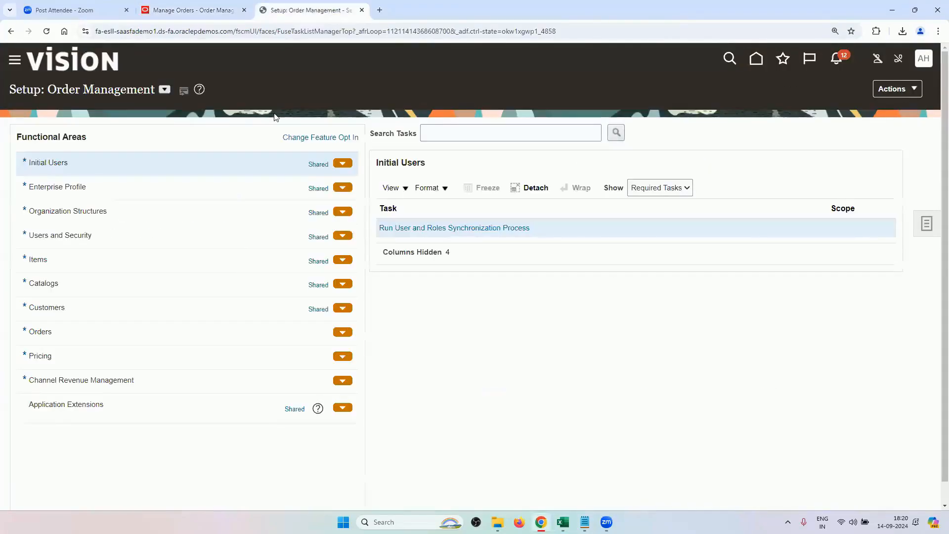
pyautogui.click(512, 132)
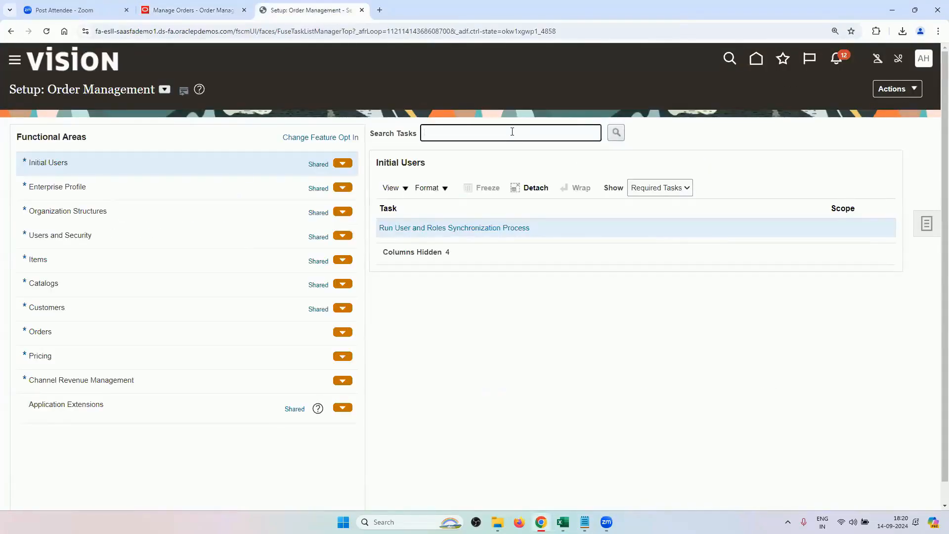
pyautogui.write('lookups')
pyautogui.press('Return')
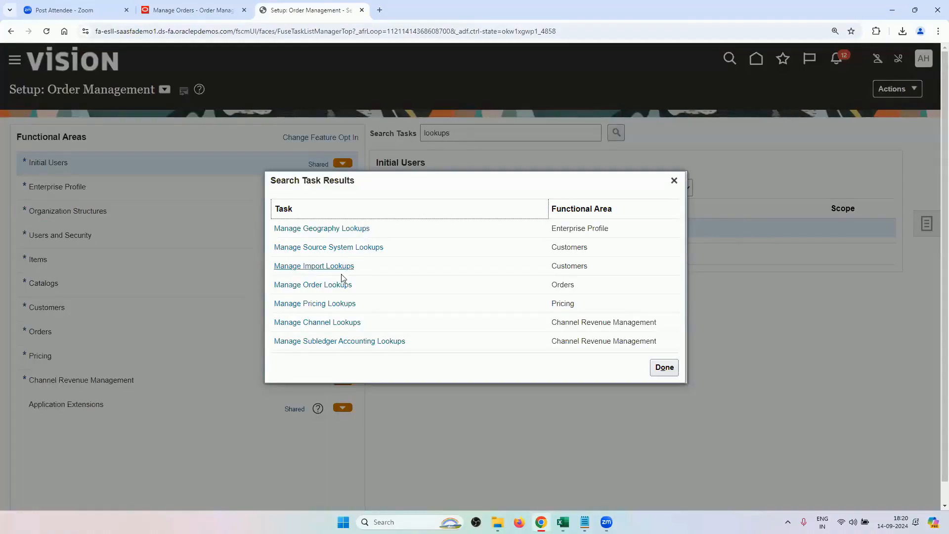
pyautogui.click(330, 284)
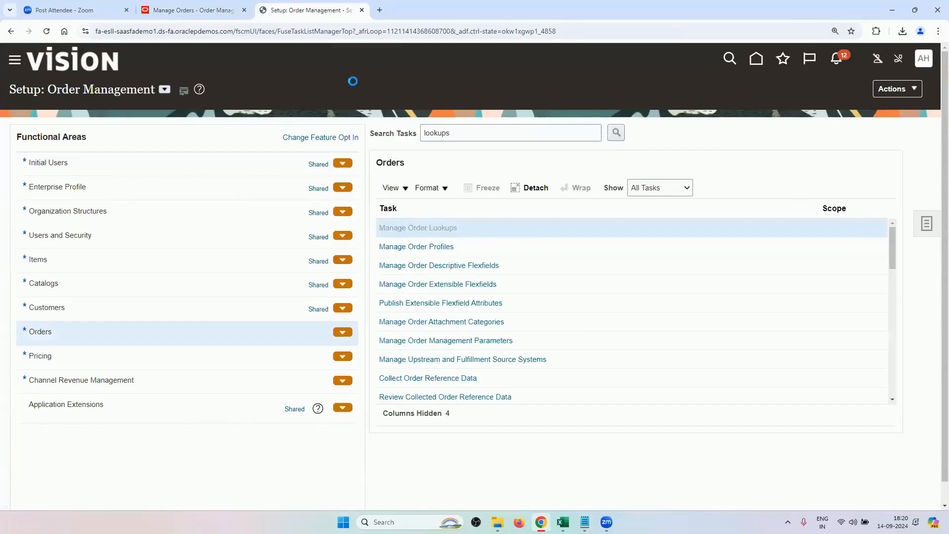
# - Search lookups with Meaning 'return', then go back to the order 98476 page
pyautogui.click(211, 161)
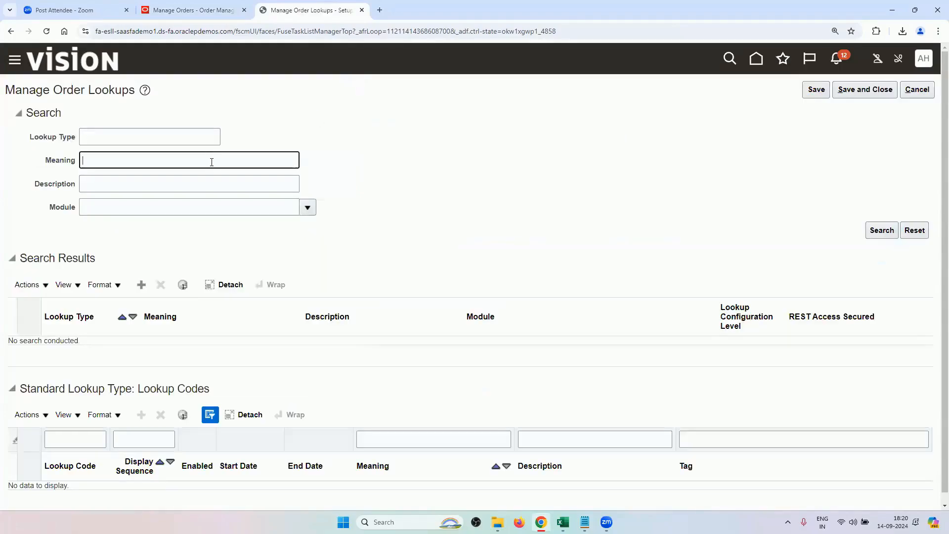
pyautogui.write('return')
pyautogui.press('Return')
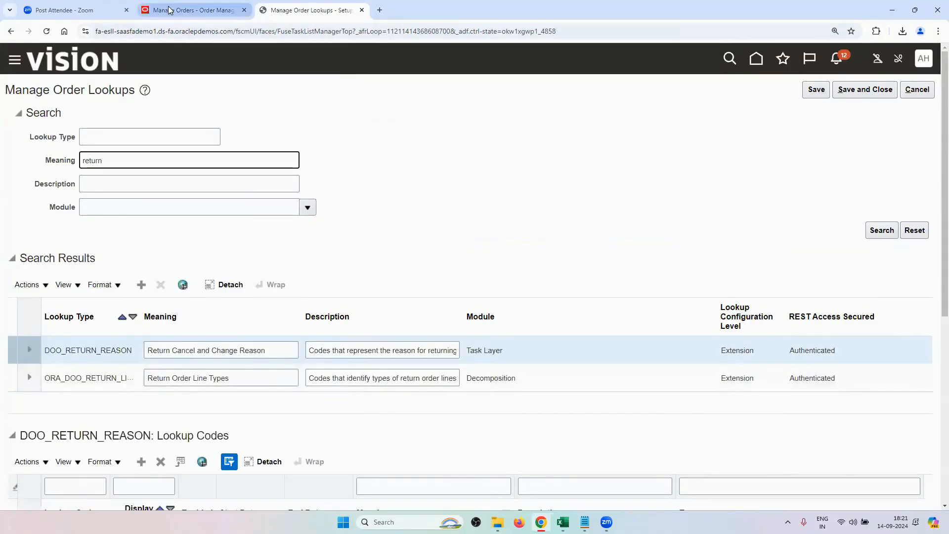
pyautogui.click(168, 11)
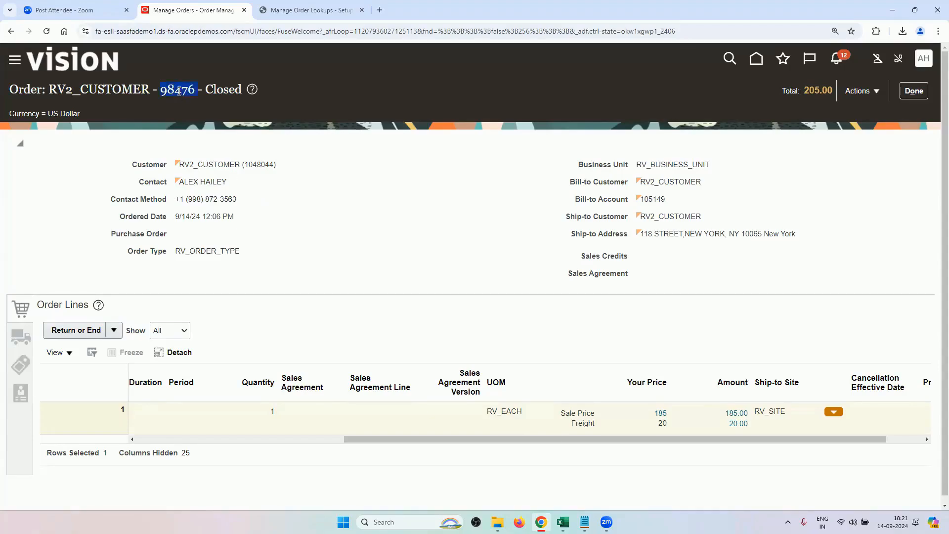
# - Start a return for all lines of order 98476
pyautogui.moveTo(566, 522)
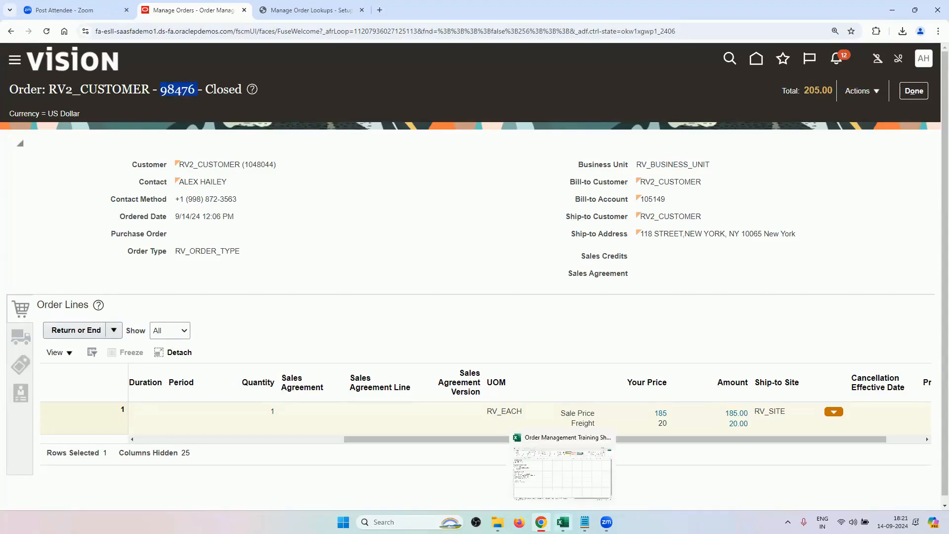
pyautogui.click(293, 259)
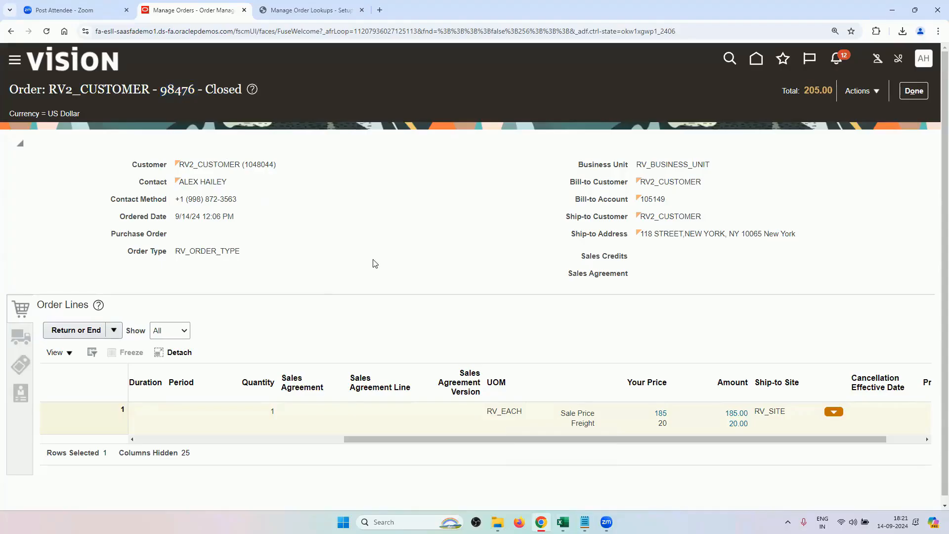
pyautogui.scroll(-1, 316, 259)
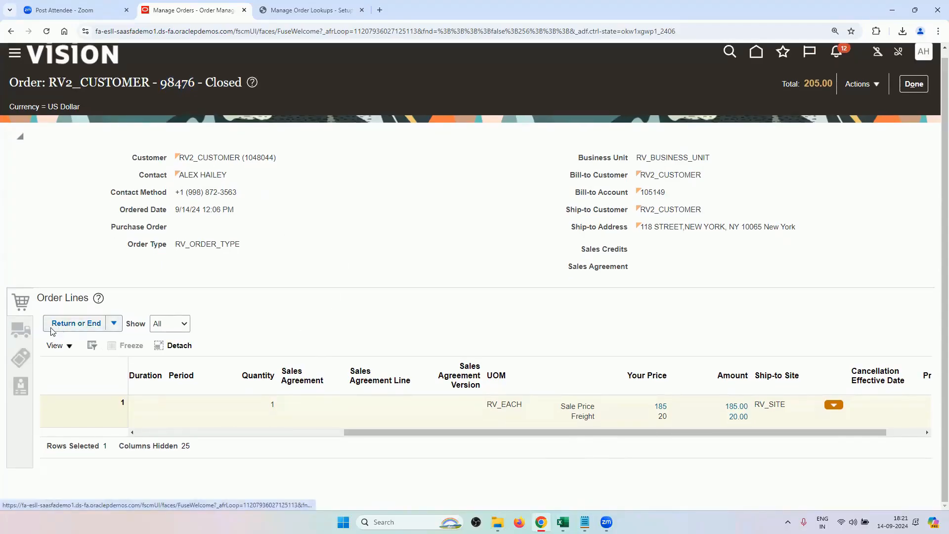
pyautogui.click(113, 323)
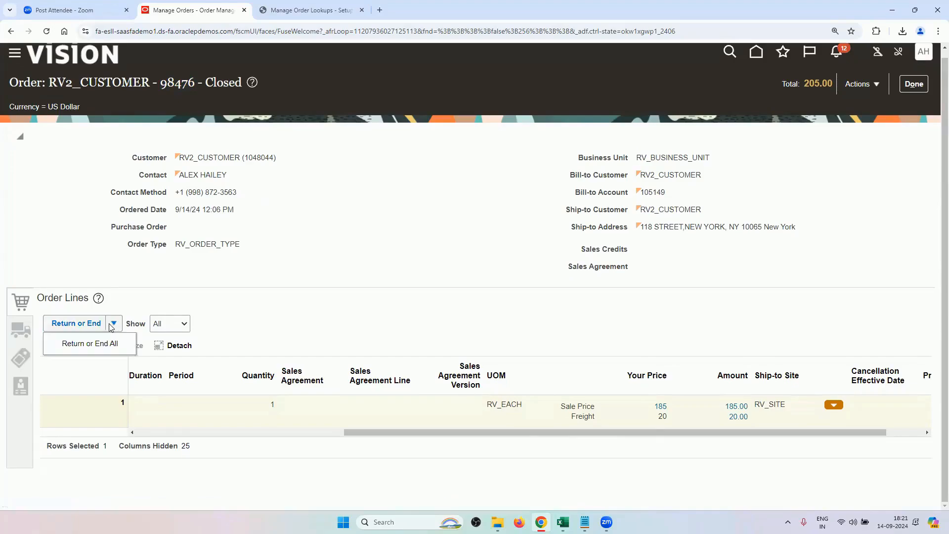
pyautogui.click(83, 346)
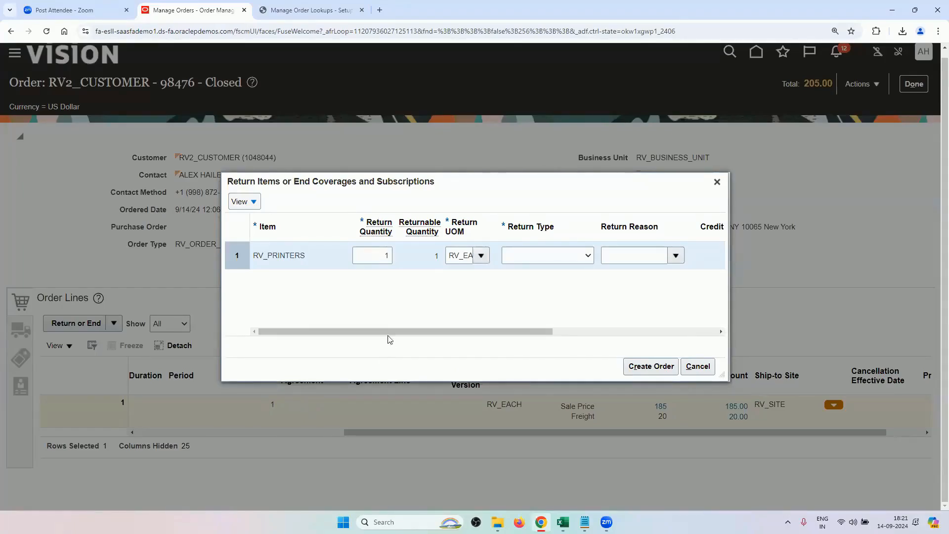
# - Clear the return quantity and look at the available return types
pyautogui.click(386, 255)
pyautogui.press('BackSpace')
pyautogui.click(451, 255)
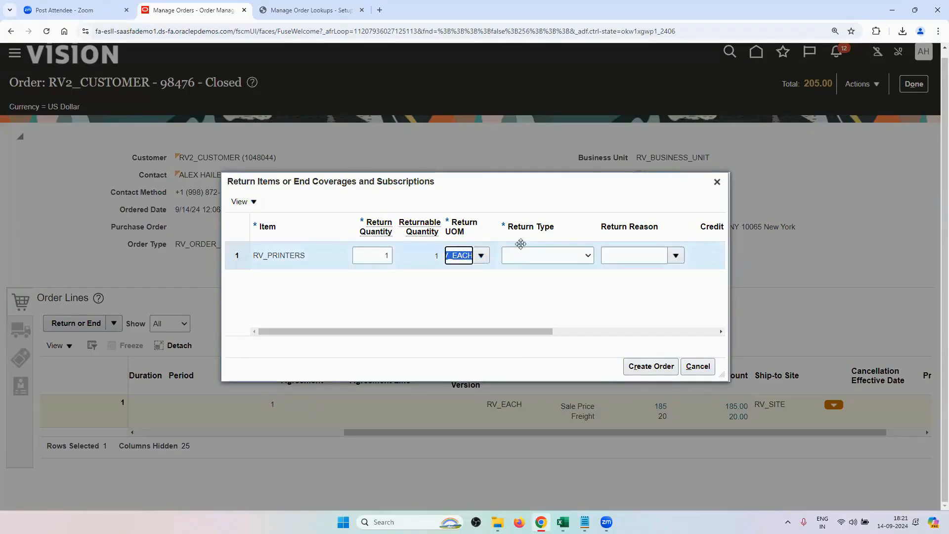
pyautogui.click(555, 257)
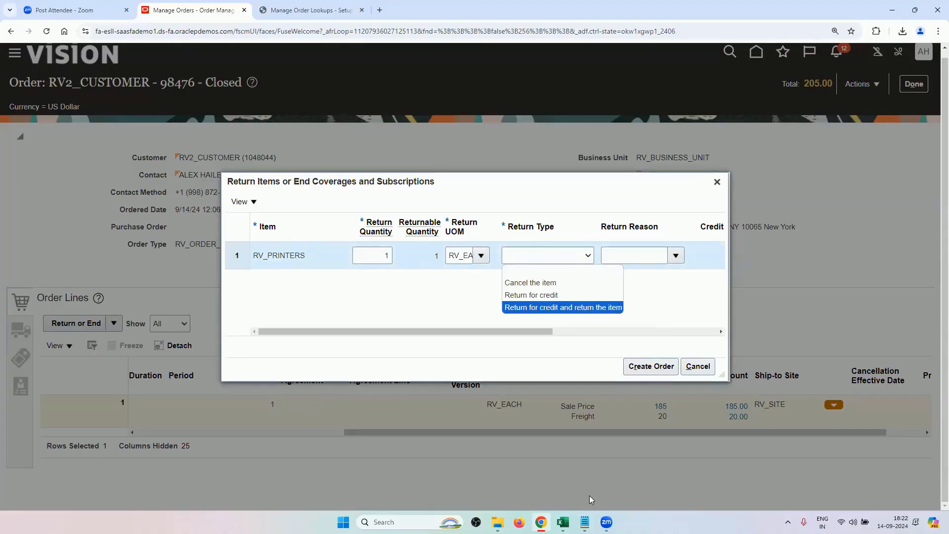
# - Mark the three referenced return types in Excel, then show the order lookups page
pyautogui.click(563, 522)
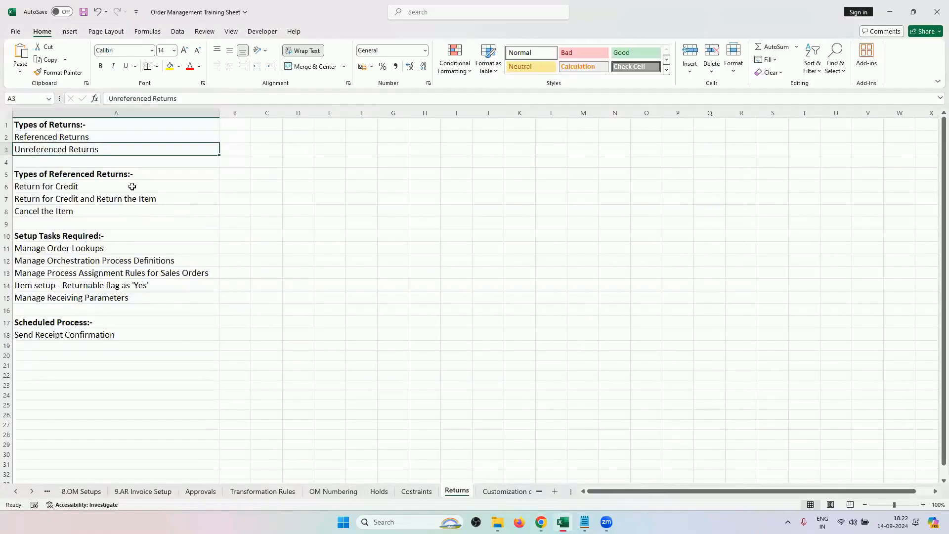
pyautogui.moveTo(132, 187); pyautogui.dragTo(124, 211)
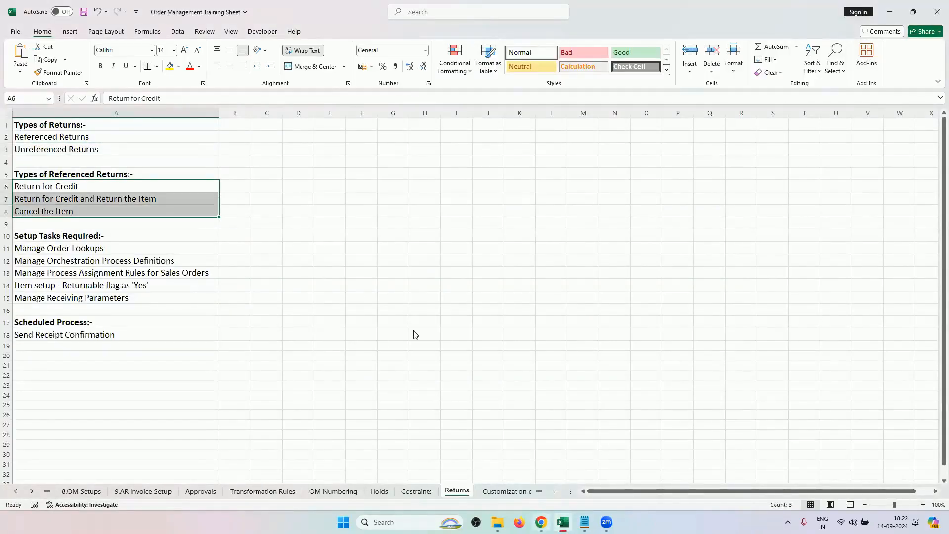
pyautogui.click(541, 522)
pyautogui.click(301, 10)
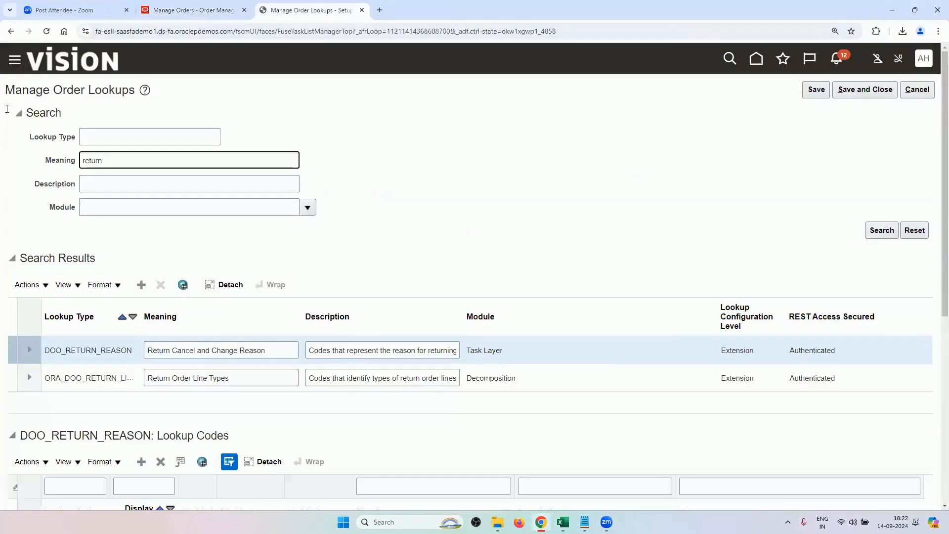
# - Show the ORA_DOO_RETURN_LINE_TYPES codes and compare them with the Return Type choices
pyautogui.scroll(-3, 377, 171)
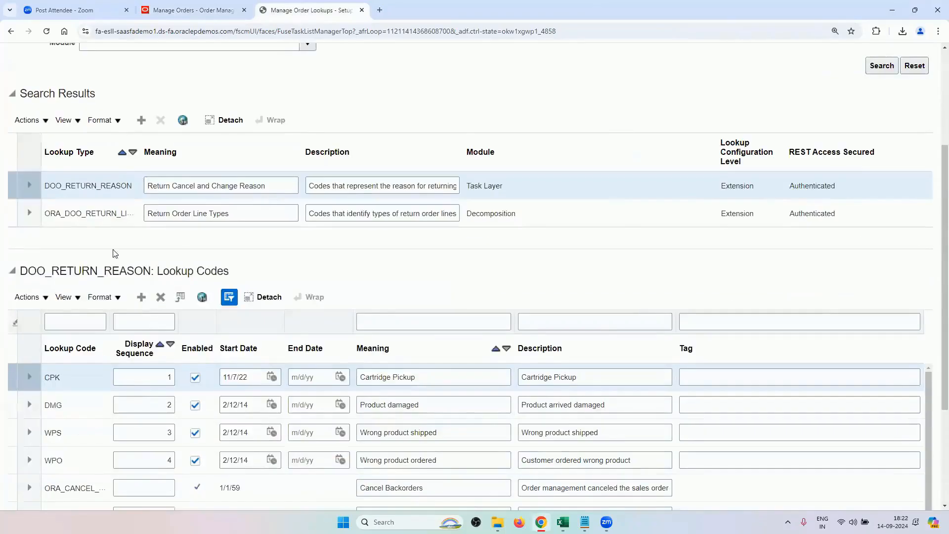
pyautogui.click(94, 213)
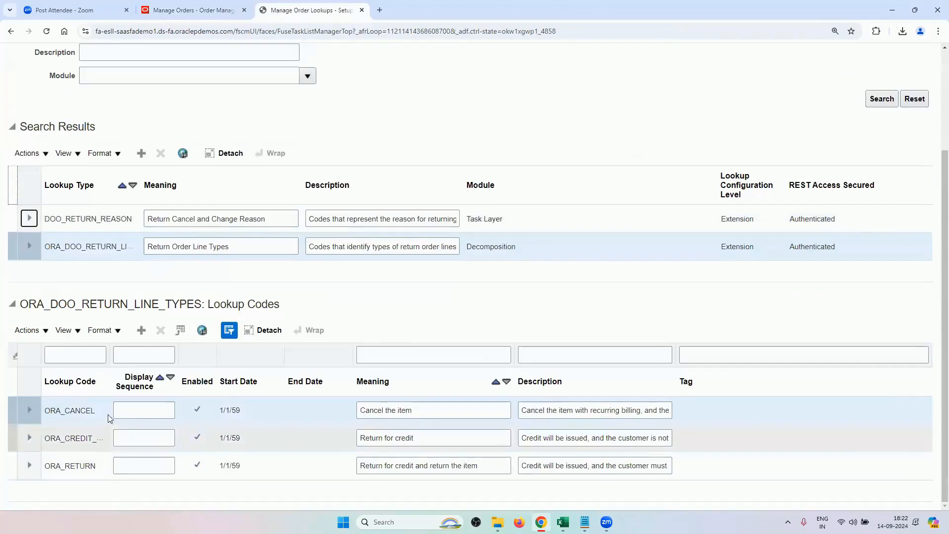
pyautogui.click(226, 13)
pyautogui.click(531, 259)
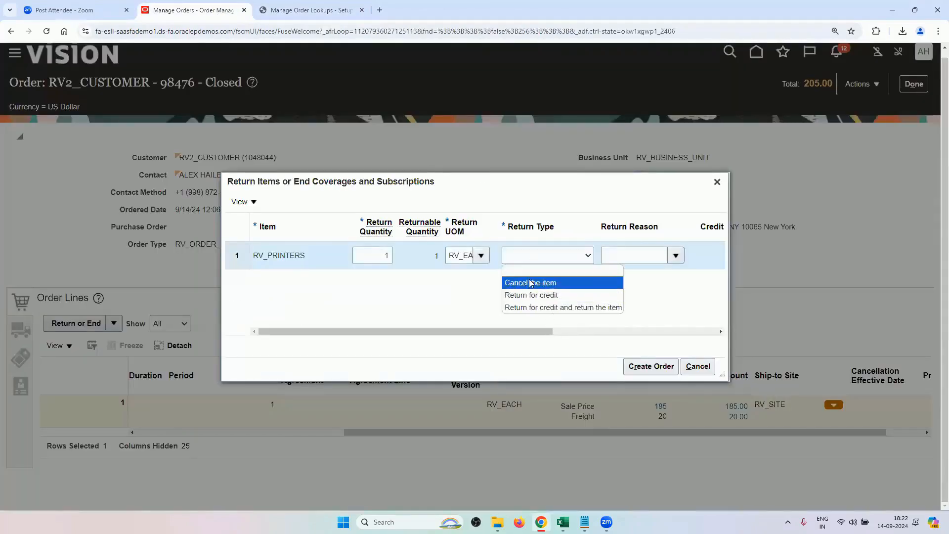
pyautogui.click(306, 10)
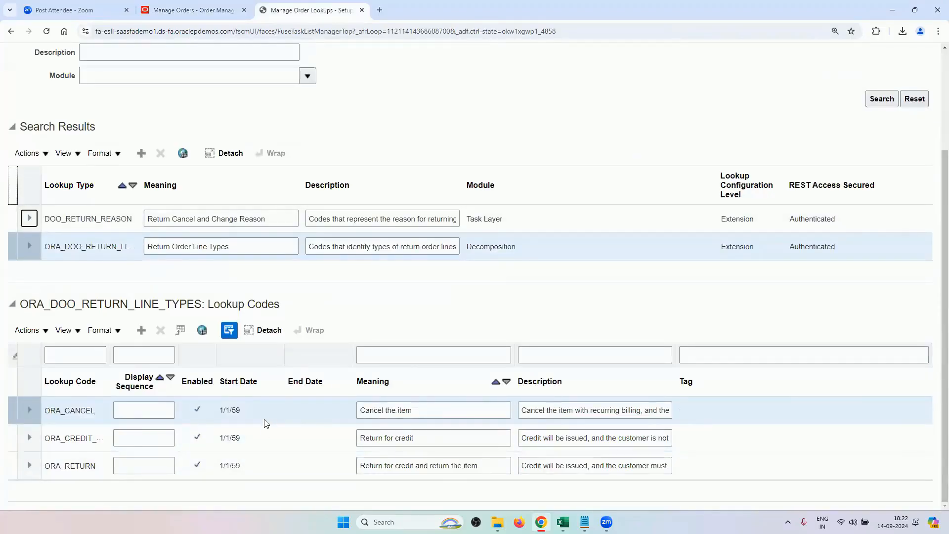
pyautogui.click(227, 11)
pyautogui.click(576, 256)
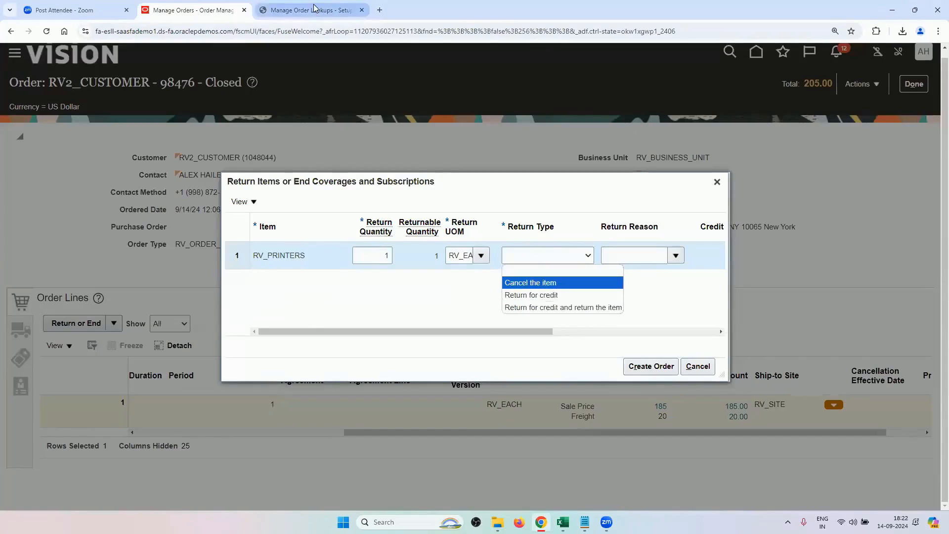
pyautogui.click(262, 9)
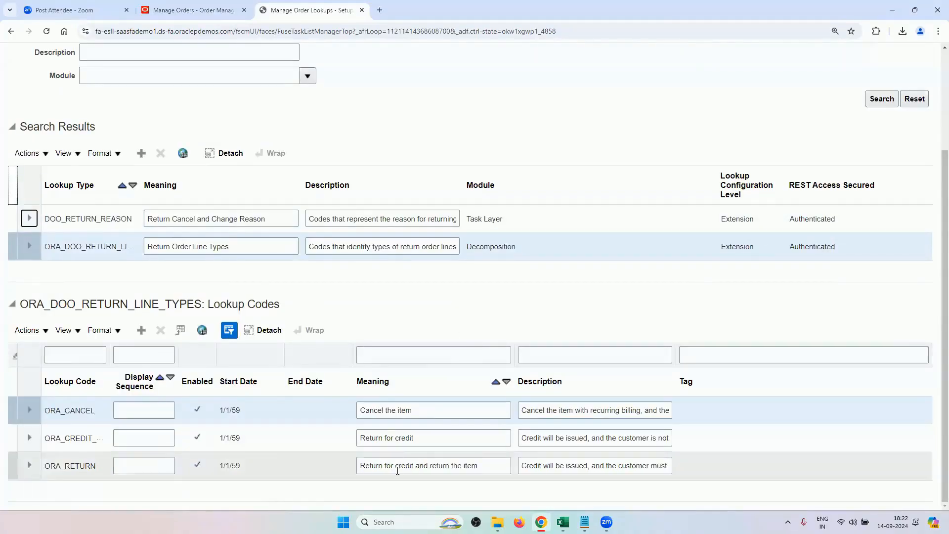
# - Read the ORA_RETURN, ORA_CREDIT and ORA_CANCEL meanings and descriptions
pyautogui.click(397, 470)
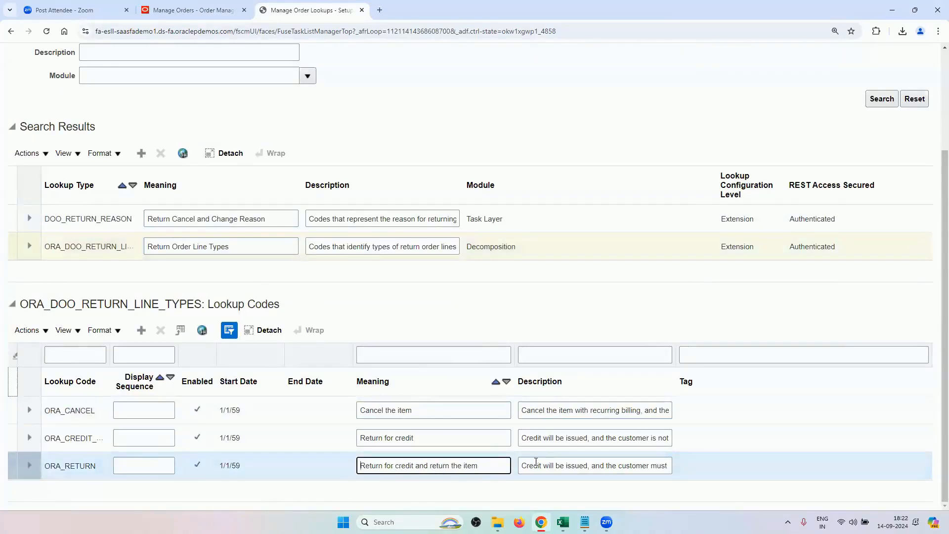
pyautogui.click(605, 462)
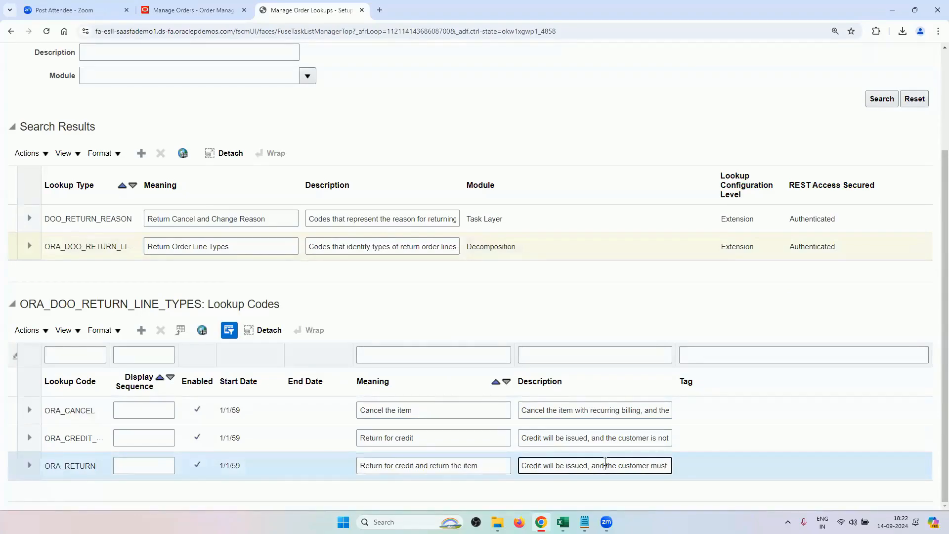
pyautogui.press('Right')
pyautogui.press('Right')
pyautogui.press('Right')
pyautogui.press('Right')
pyautogui.press('Right')
pyautogui.press('Right')
pyautogui.press('Right')
pyautogui.press('Right')
pyautogui.press('Right')
pyautogui.press('Right')
pyautogui.press('Right')
pyautogui.press('Right')
pyautogui.press('Right')
pyautogui.press('Right')
pyautogui.press('Right')
pyautogui.press('Right')
pyautogui.press('Right')
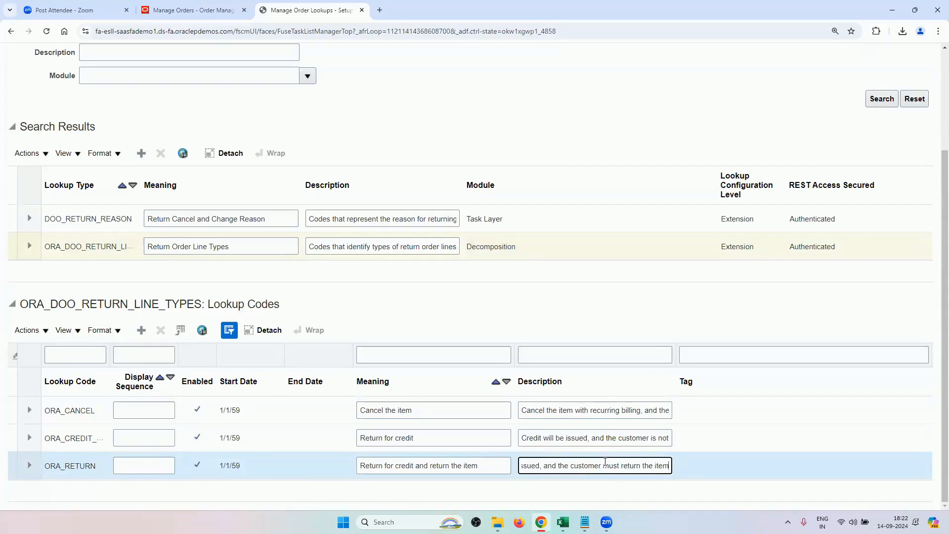
pyautogui.click(441, 439)
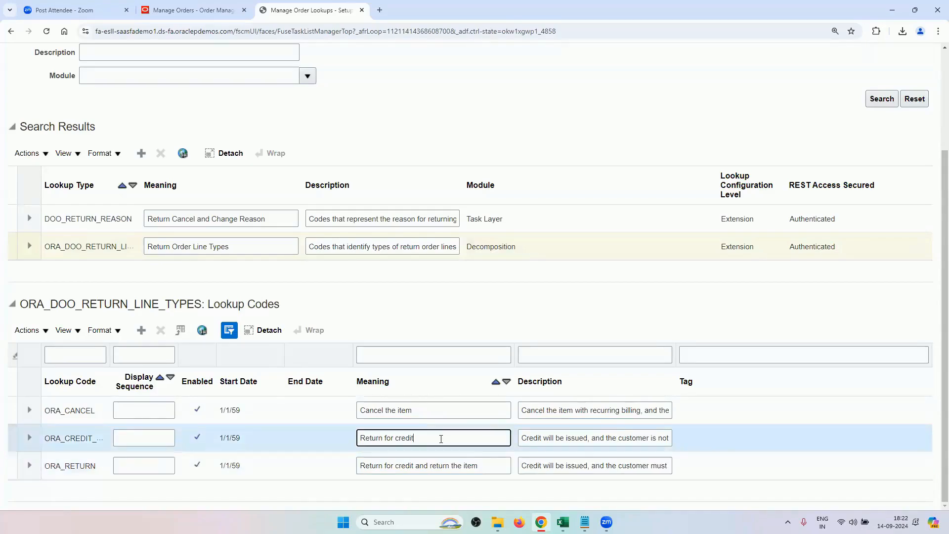
pyautogui.moveTo(426, 438); pyautogui.dragTo(334, 425)
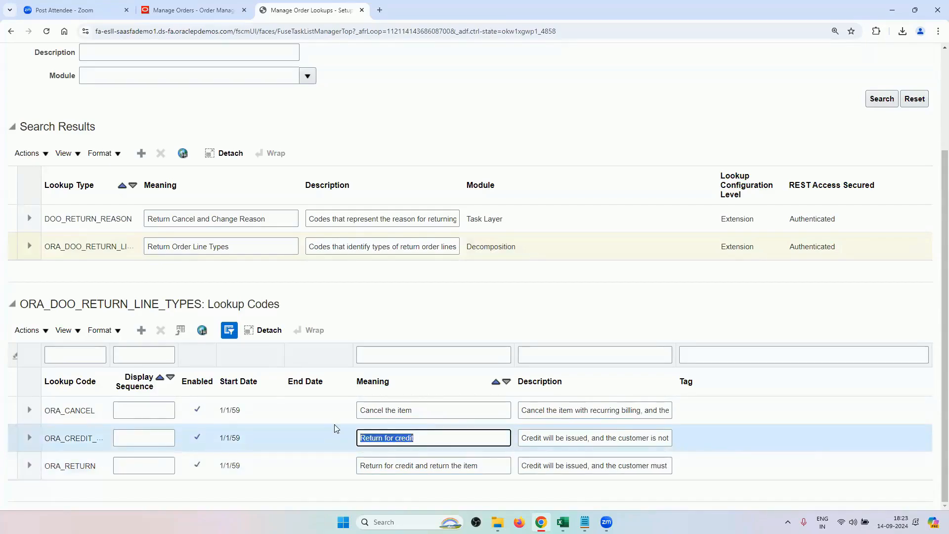
pyautogui.click(560, 435)
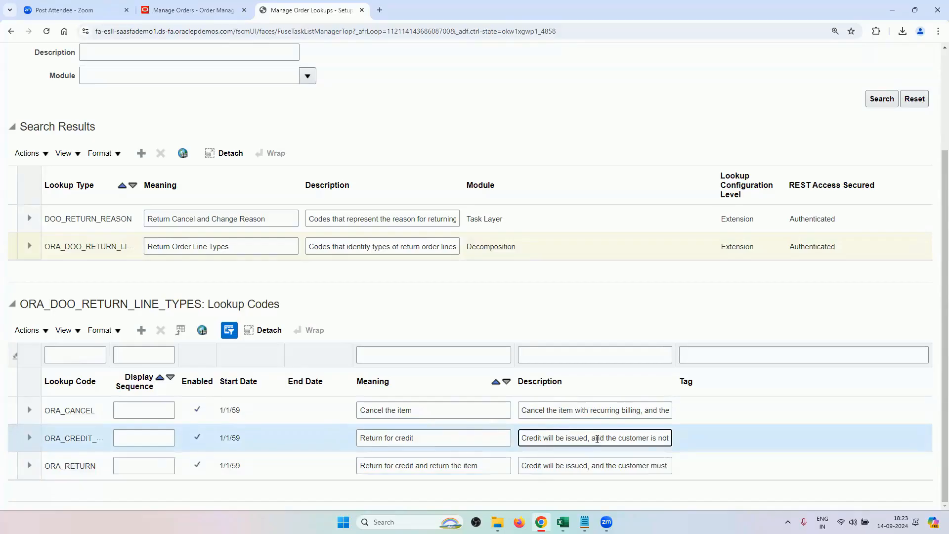
pyautogui.moveTo(591, 438); pyautogui.dragTo(670, 442)
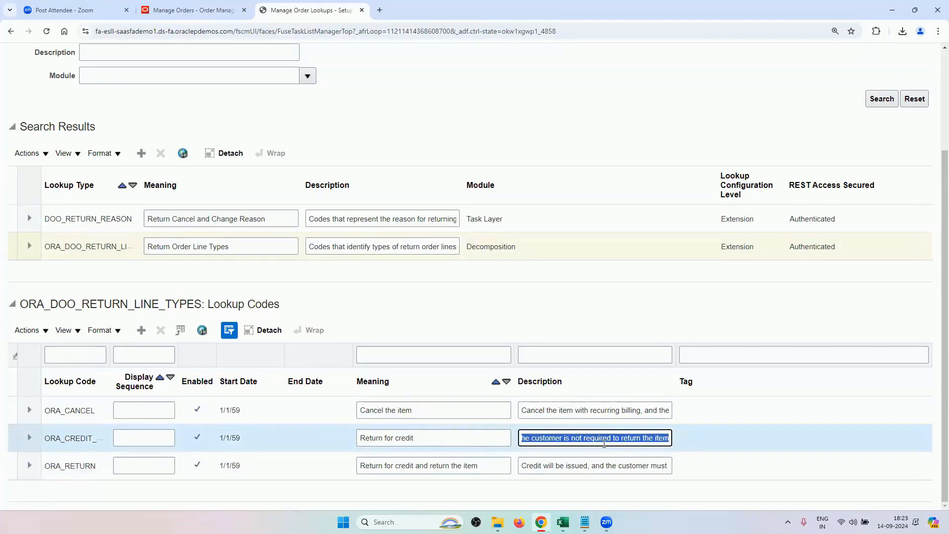
pyautogui.click(584, 298)
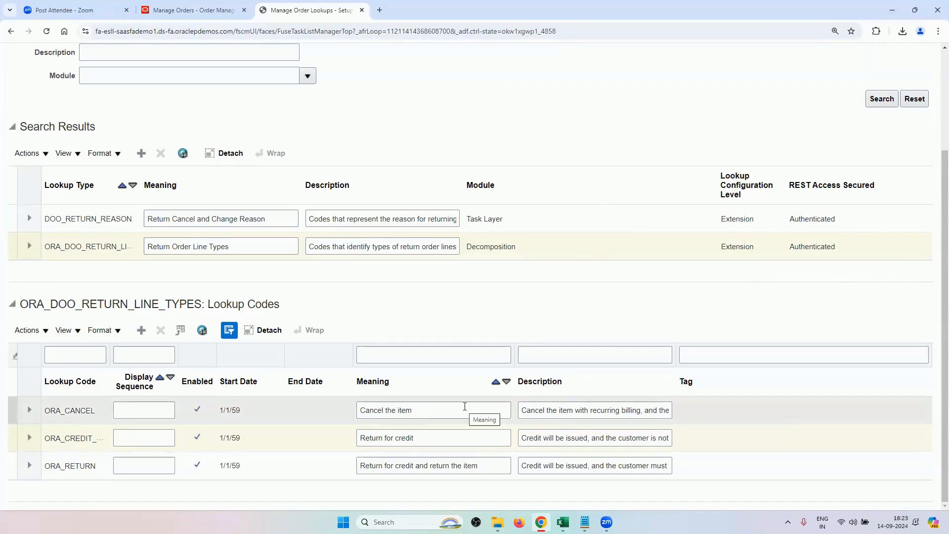
pyautogui.click(589, 410)
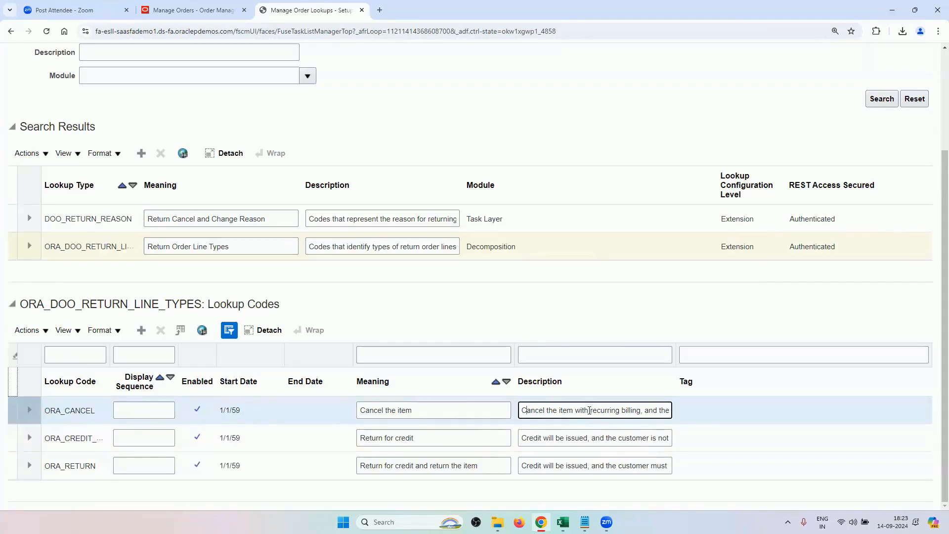
pyautogui.press('Right')
pyautogui.press('Right')
pyautogui.press('Right')
pyautogui.press('Right')
pyautogui.press('Right')
pyautogui.press('Right')
pyautogui.press('Right')
pyautogui.press('Right')
pyautogui.press('Right')
pyautogui.press('Right')
pyautogui.press('Right')
pyautogui.press('Right')
pyautogui.press('Right')
pyautogui.press('Right')
pyautogui.press('Right')
pyautogui.press('Right')
pyautogui.press('Right')
pyautogui.press('Right')
pyautogui.press('Right')
pyautogui.press('Right')
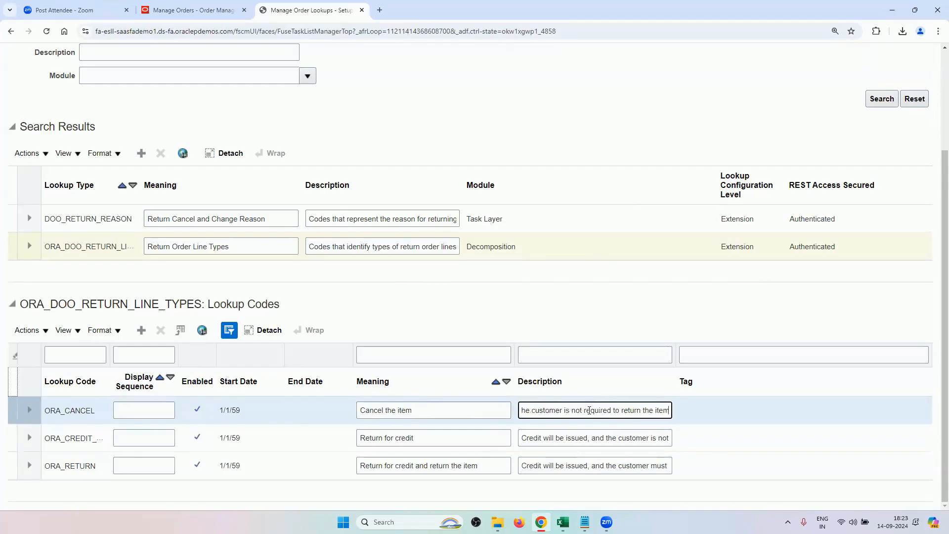
pyautogui.tripleClick(589, 410)
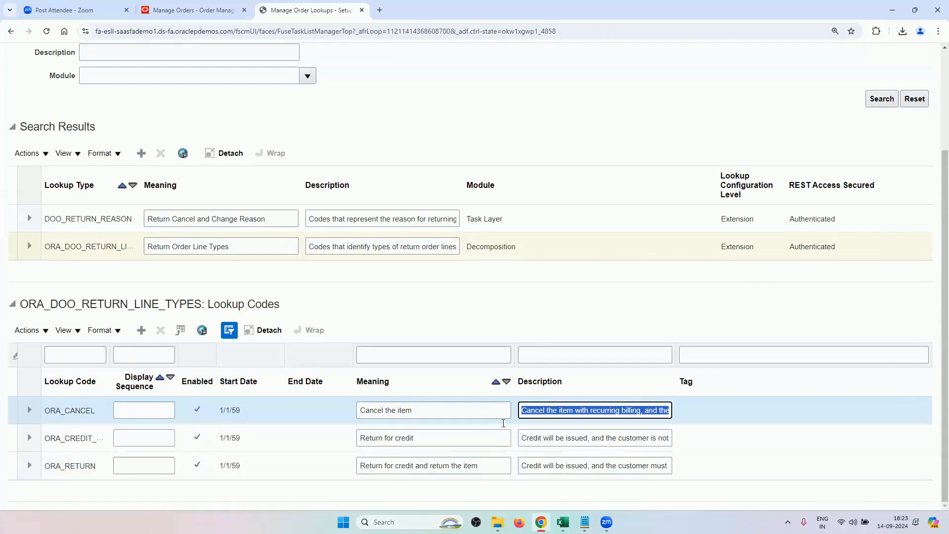
# - Compare the Return Type options against the lookup codes, leaving the return type unset
pyautogui.click(194, 6)
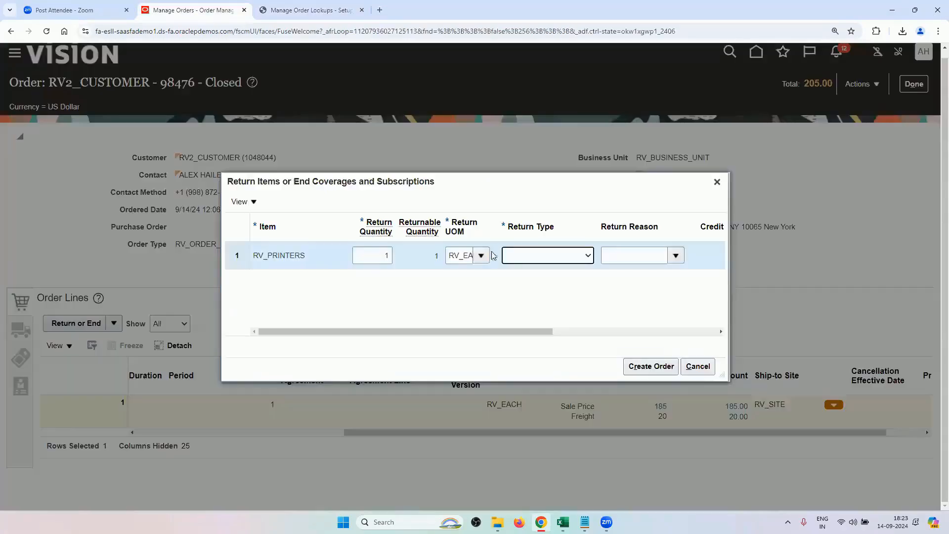
pyautogui.click(292, 7)
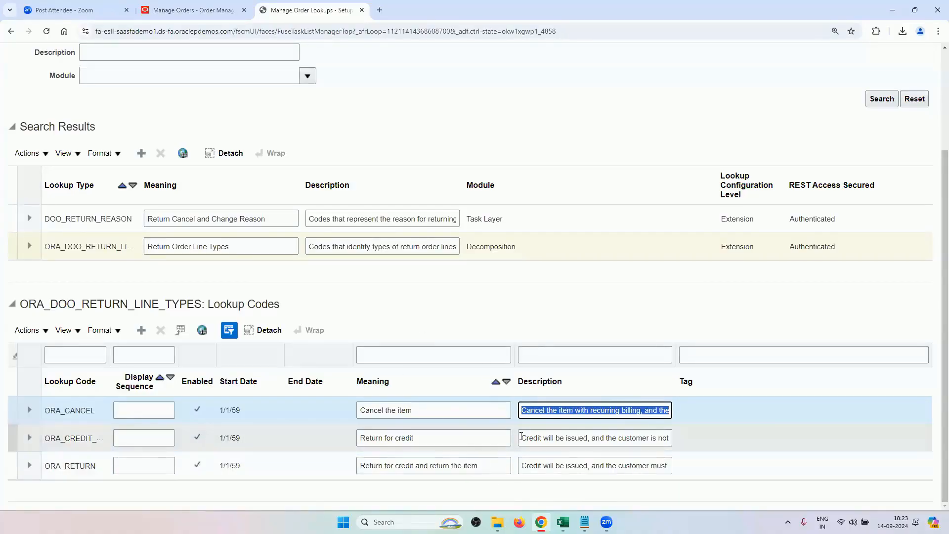
pyautogui.click(642, 411)
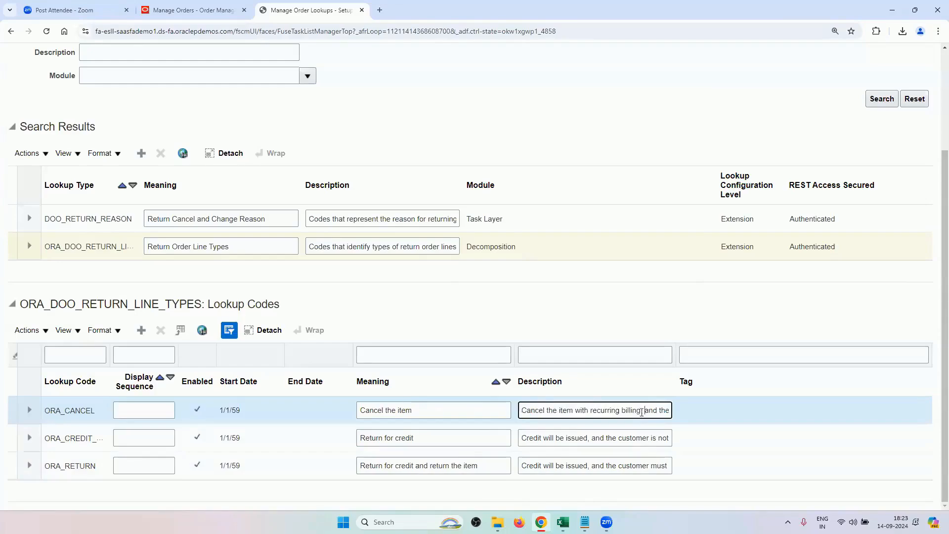
pyautogui.click(193, 10)
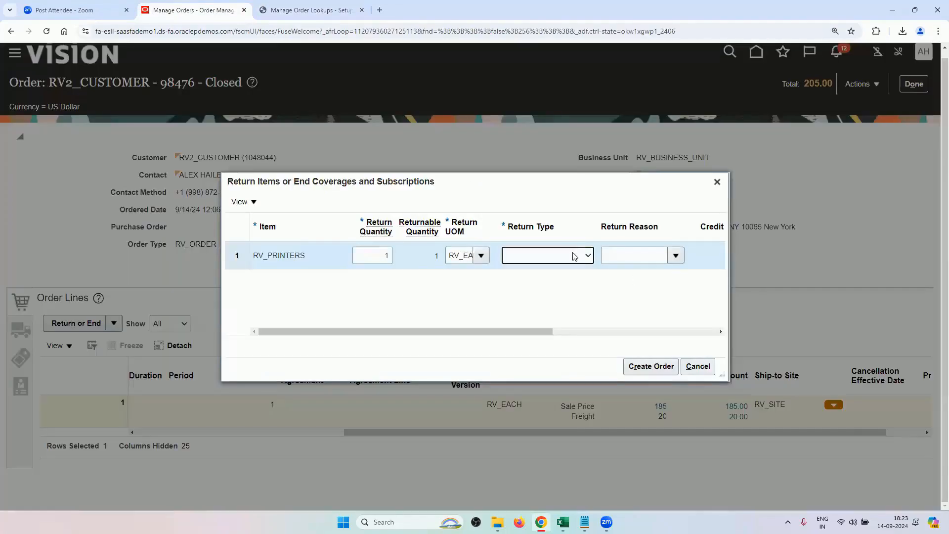
pyautogui.click(573, 255)
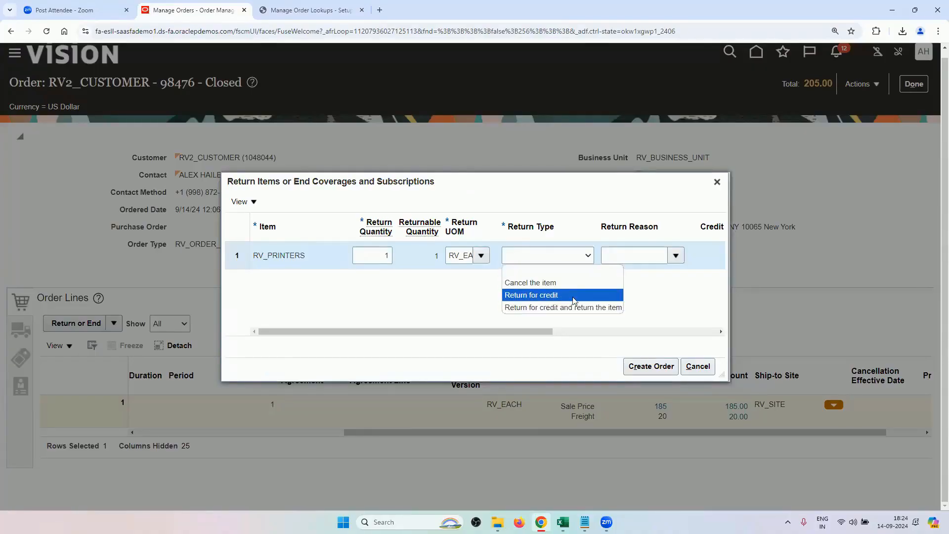
pyautogui.click(491, 295)
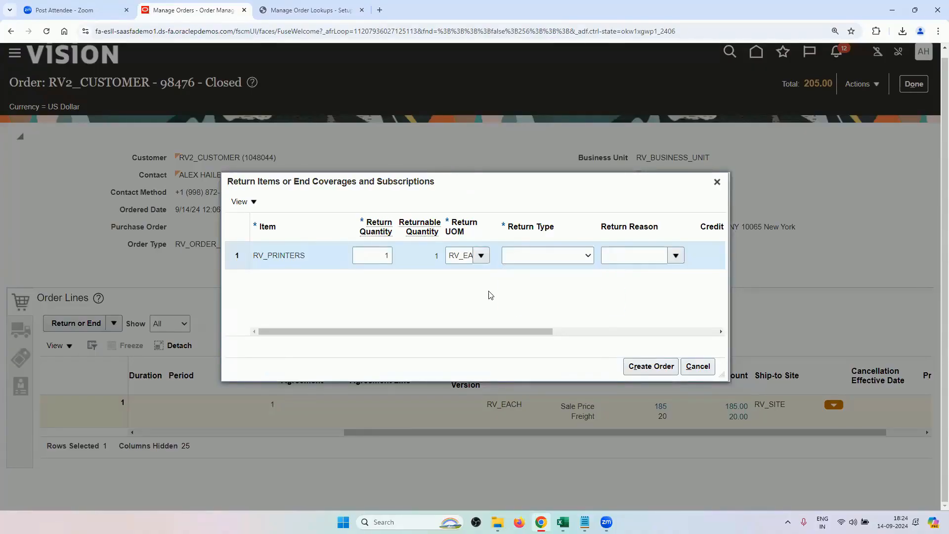
pyautogui.click(563, 521)
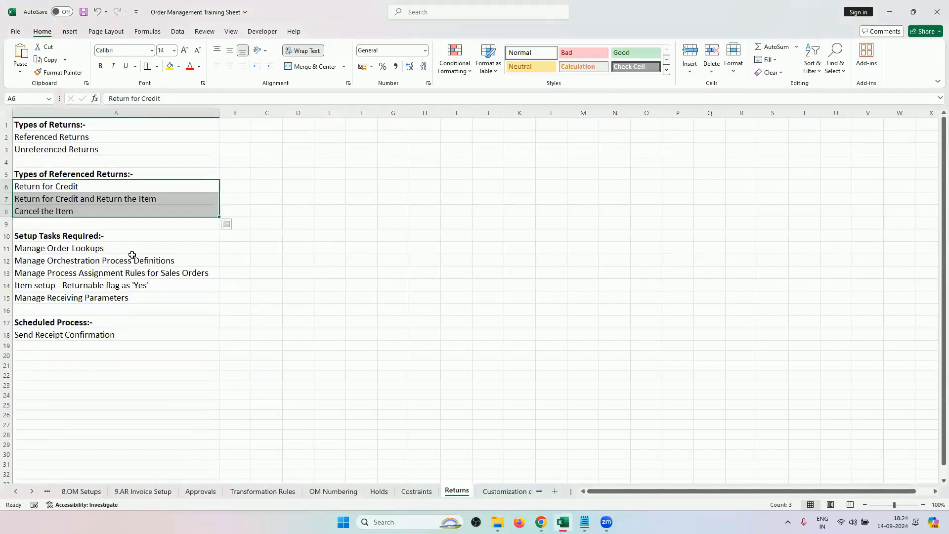
# - Highlight the five return setup tasks, singling out Manage Order Lookups, then return to the return window
pyautogui.moveTo(130, 248); pyautogui.dragTo(109, 295)
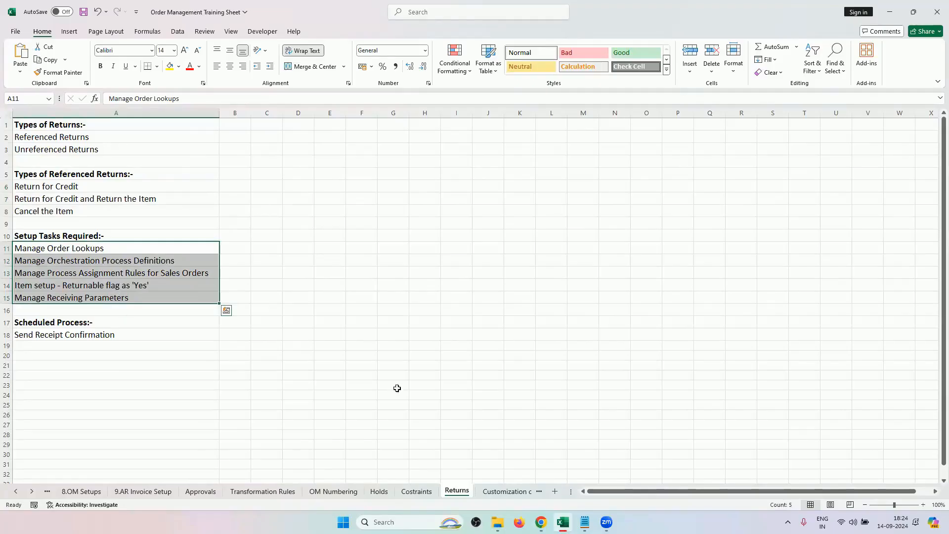
pyautogui.click(89, 248)
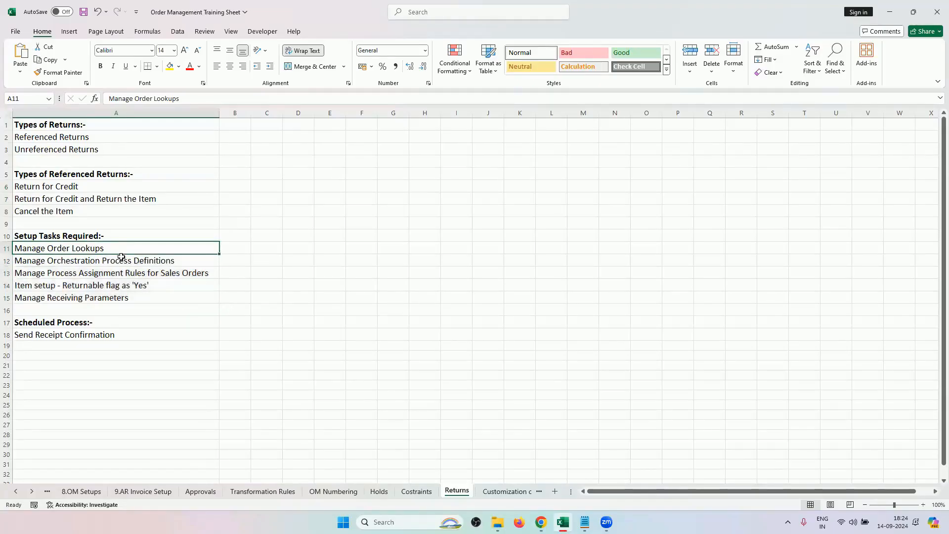
pyautogui.click(542, 522)
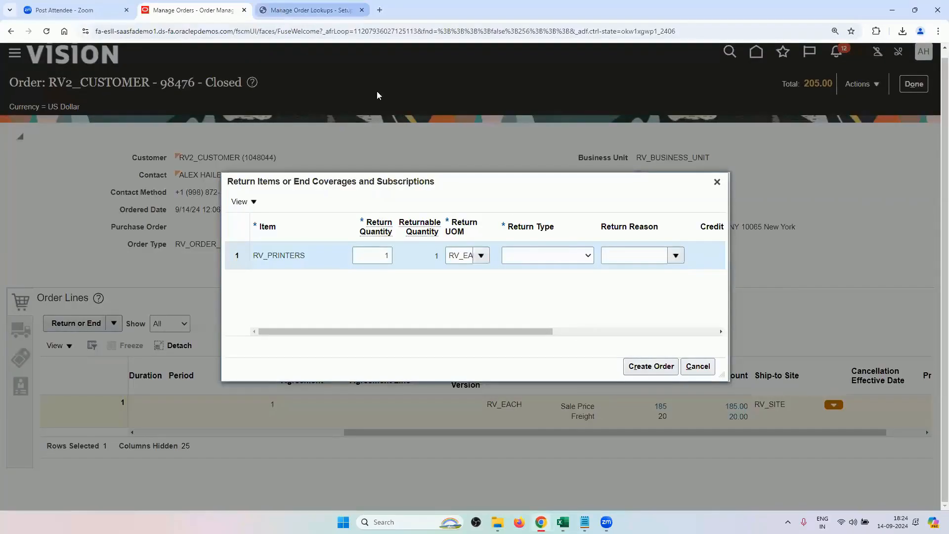
# - Check the return type list against the lookup codes, then view the Return Reason options
pyautogui.click(546, 261)
pyautogui.click(297, 10)
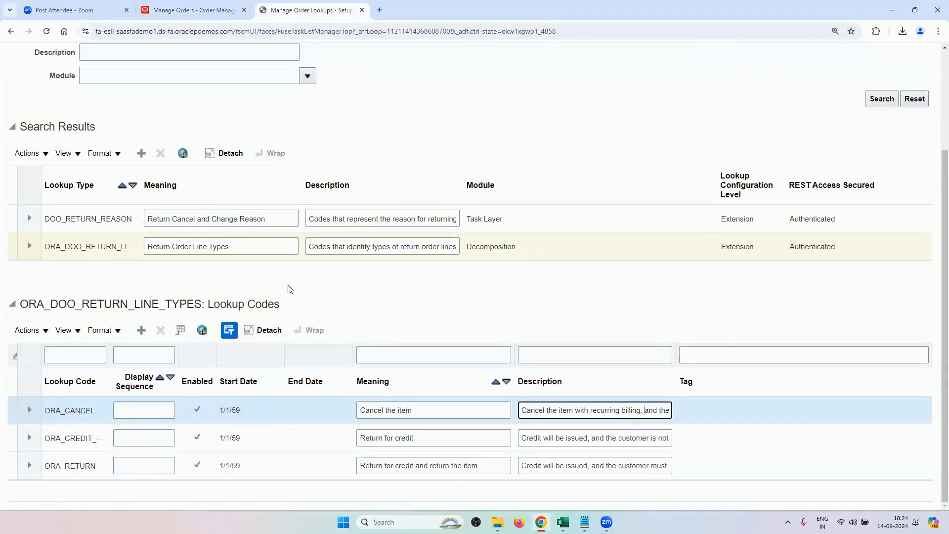
pyautogui.click(193, 10)
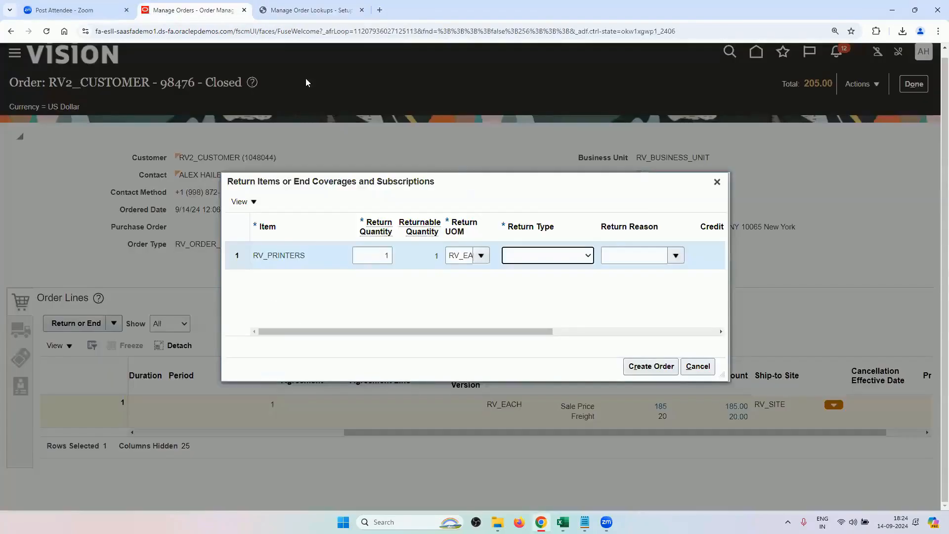
pyautogui.click(676, 256)
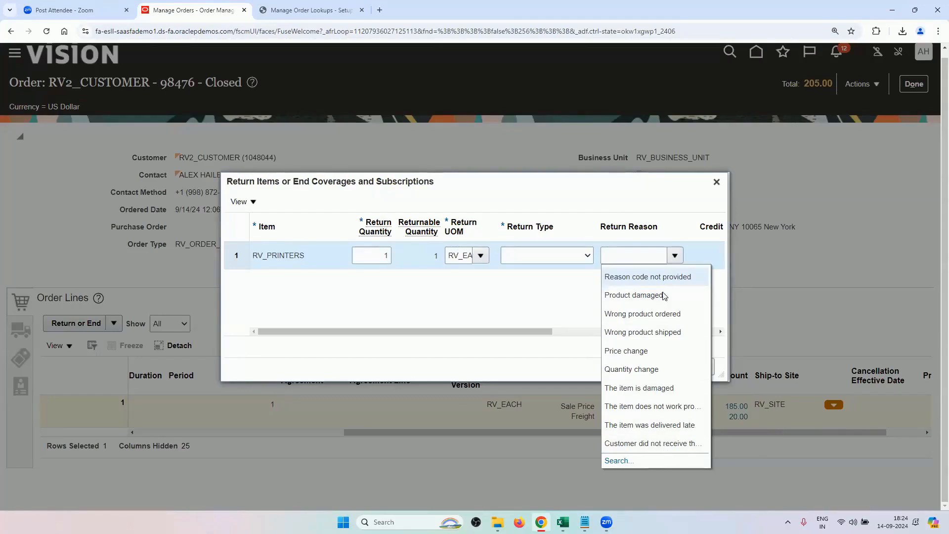
# - Show the DOO_RETURN_REASON lookup codes in Manage Order Lookups
pyautogui.click(311, 11)
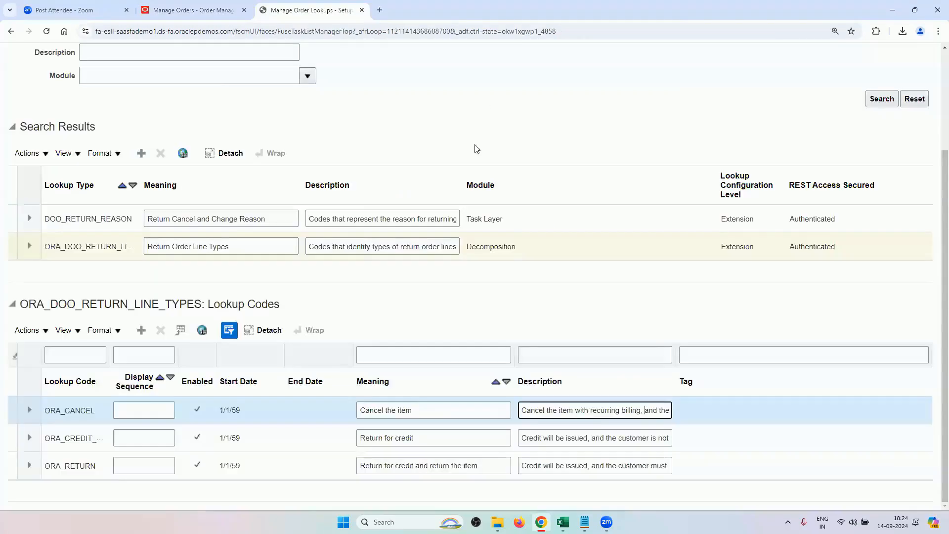
pyautogui.scroll(-3, 324, 198)
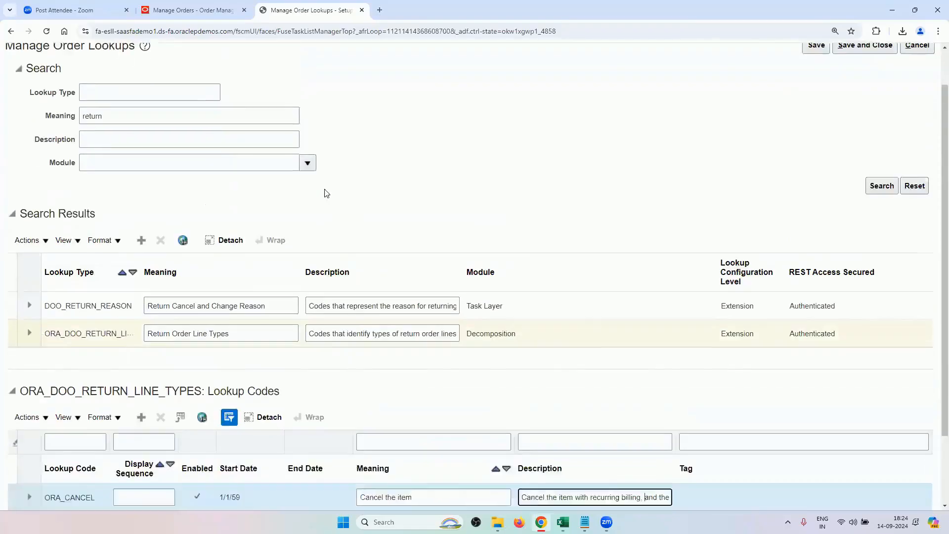
pyautogui.click(109, 226)
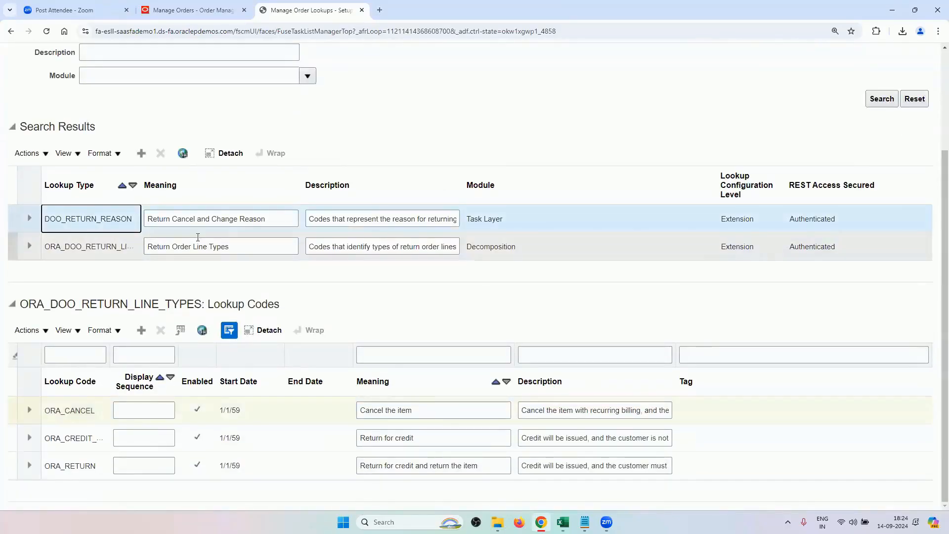
# - Scroll through the DOO_RETURN_REASON codes, selecting Cancel Backorders
pyautogui.scroll(-3, 299, 131)
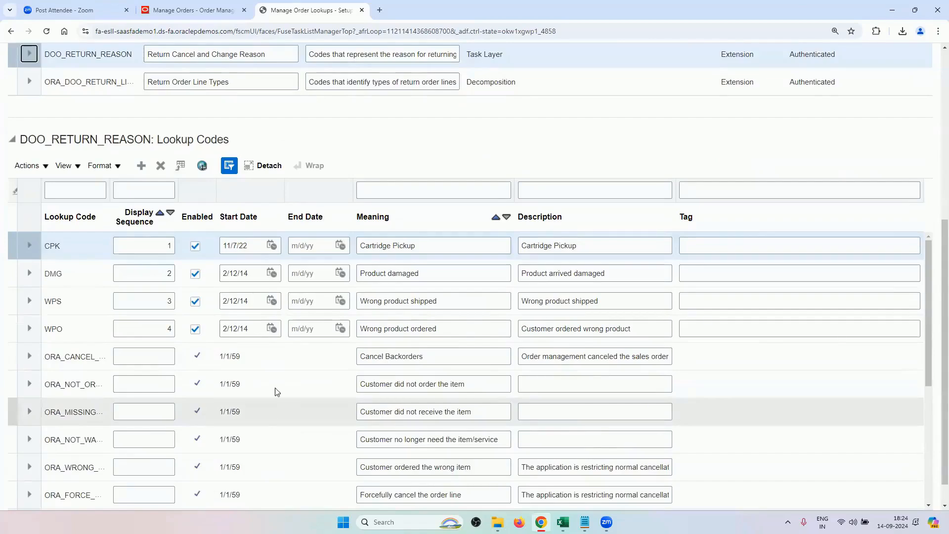
pyautogui.click(201, 359)
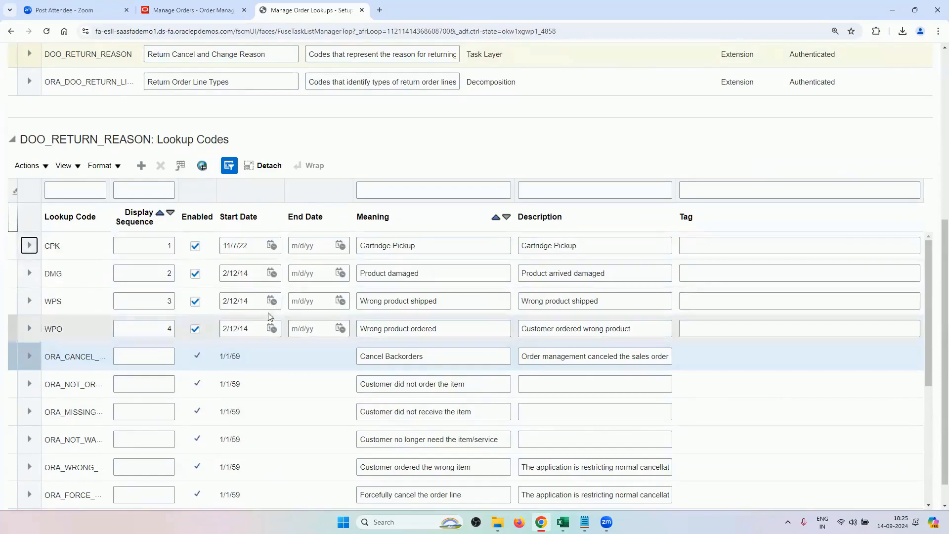
pyautogui.scroll(-1, 382, 370)
pyautogui.scroll(-5, 382, 371)
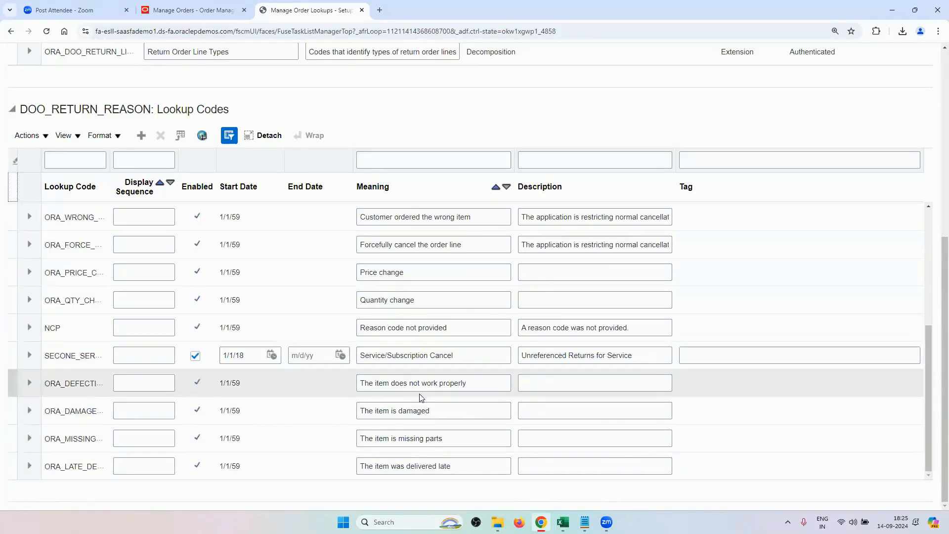
pyautogui.scroll(10, 420, 399)
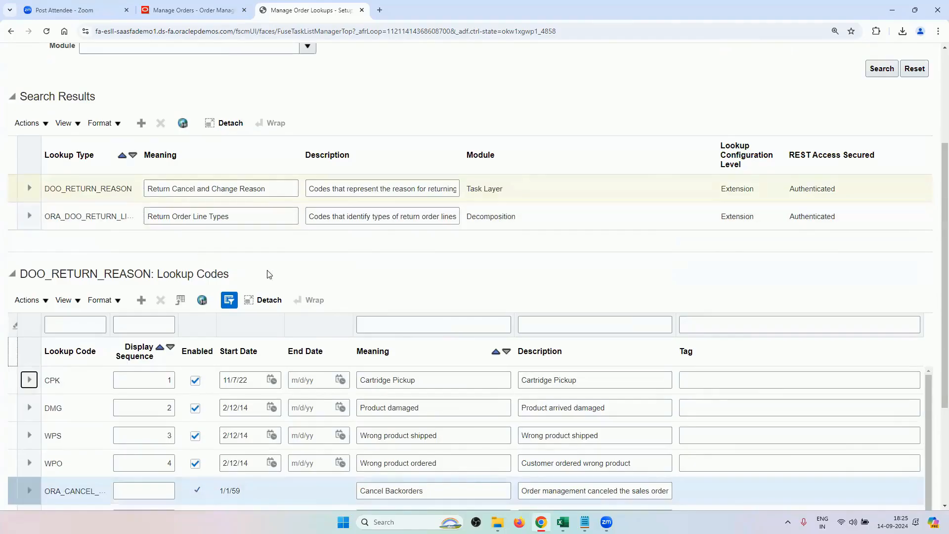
pyautogui.scroll(3, 341, 283)
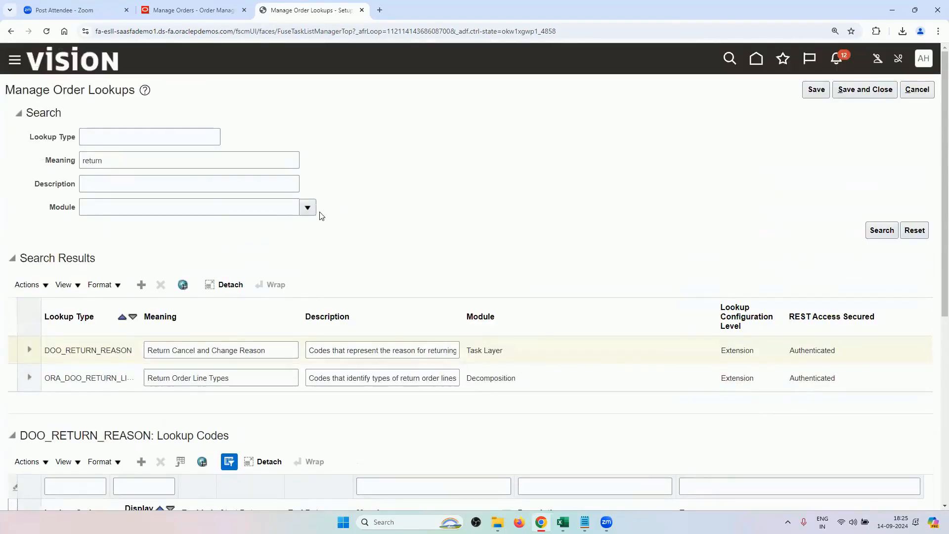
# - Close the Return Reason list in the return dialog without choosing, then return to Excel
pyautogui.hotkey('ctrl', 'shift', 'Tab')
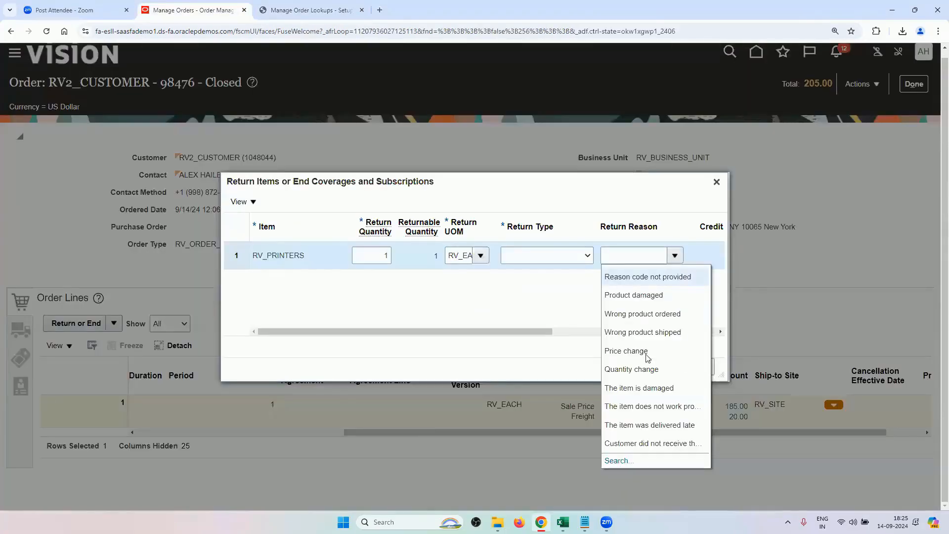
pyautogui.click(511, 291)
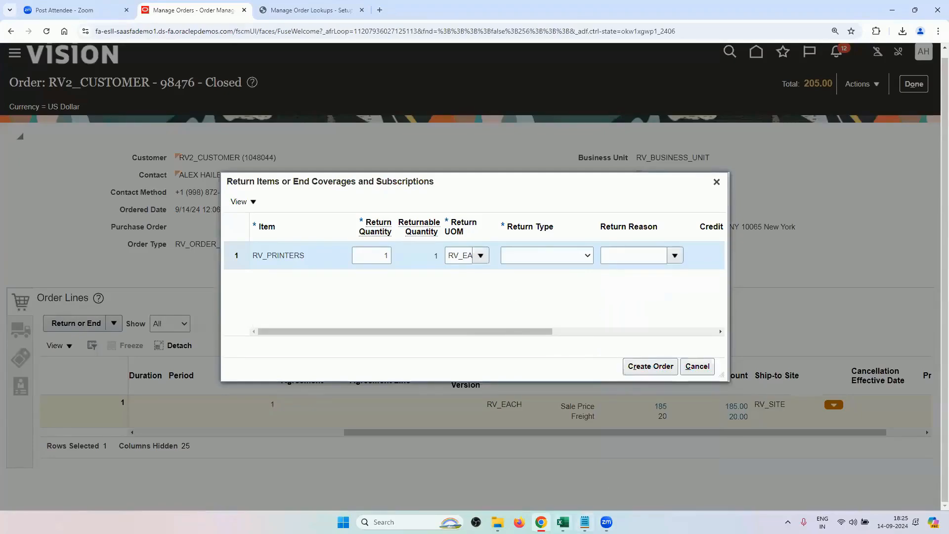
pyautogui.click(563, 522)
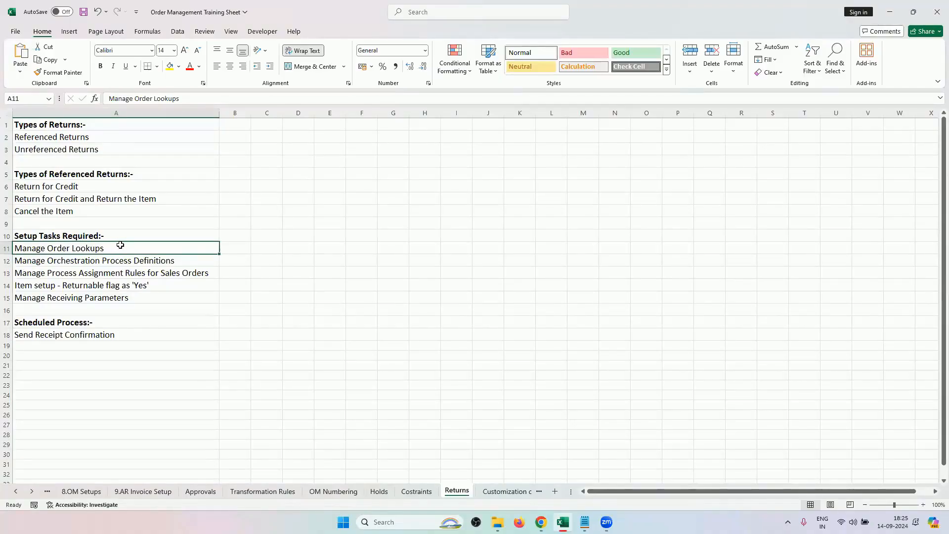
# - Copy the 'Manage Orchestration Process Definitions' task name from cell A12 and go back to the browser
pyautogui.click(119, 260)
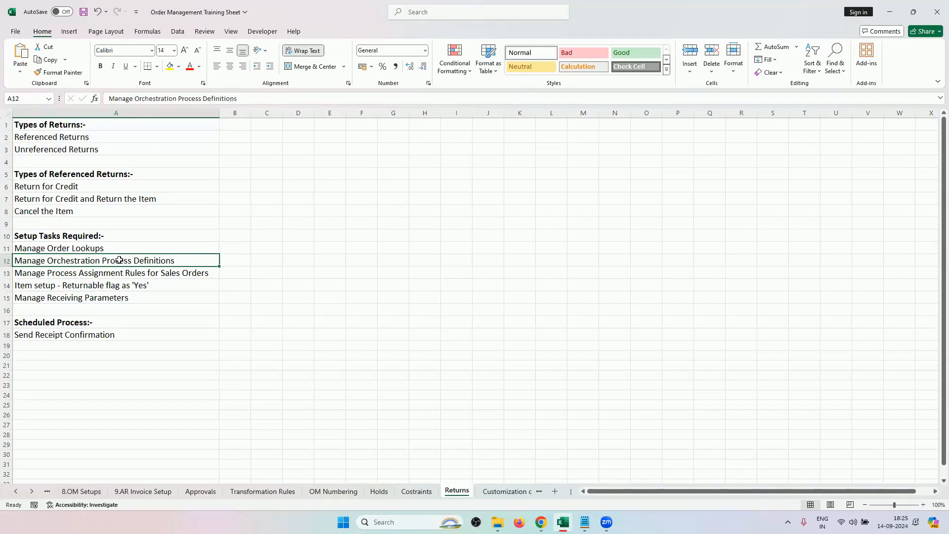
pyautogui.hotkey('ctrl', 'c')
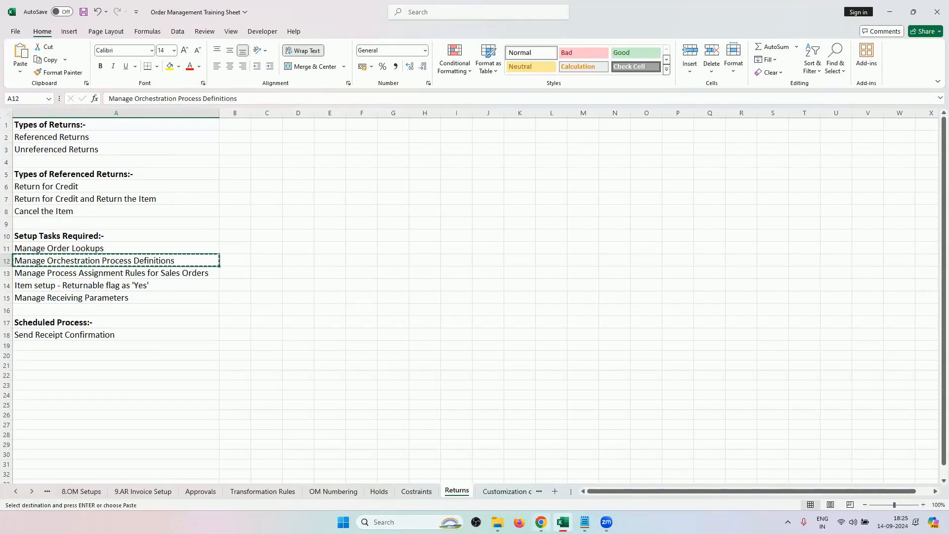
pyautogui.hotkey('alt', 'Tab')
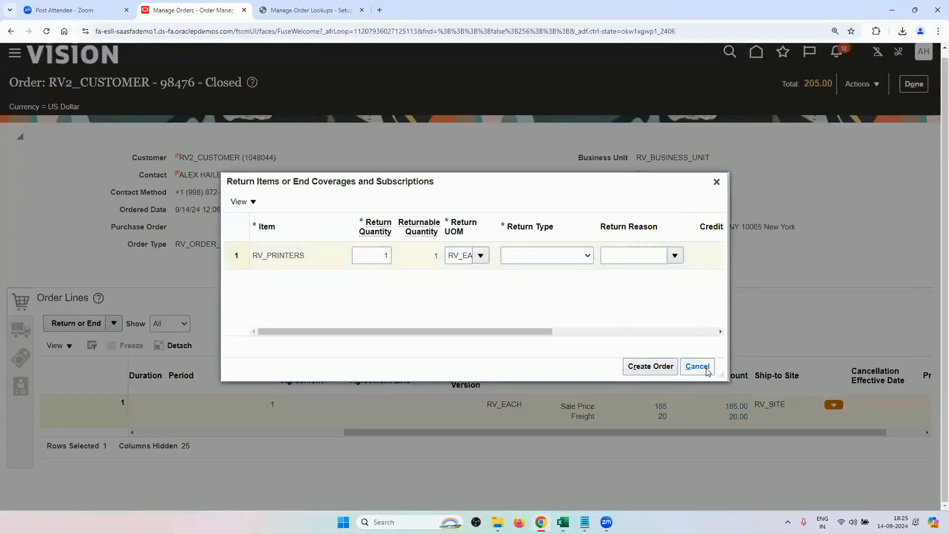
# - Close the Return Items dialog and view order 98476's fulfillment lines, scrolling the table right
pyautogui.press('Escape')
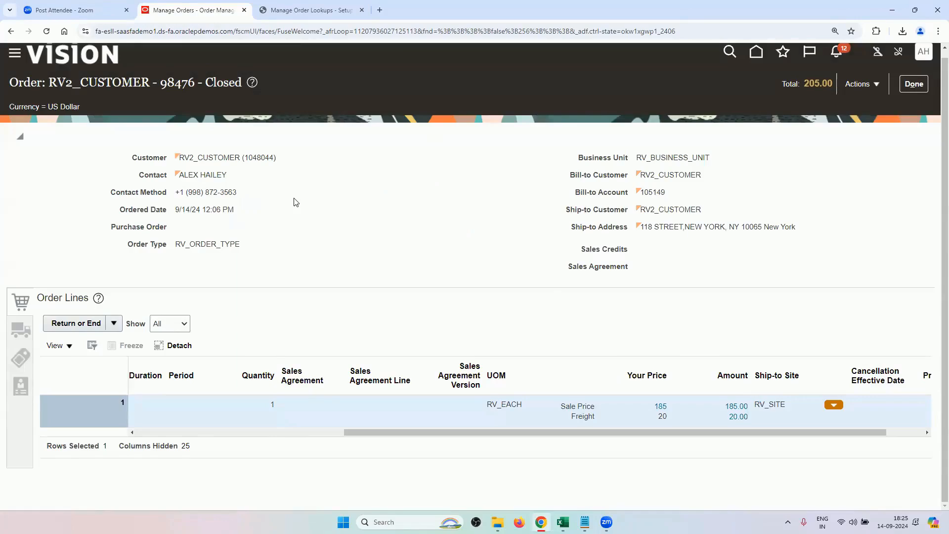
pyautogui.click(863, 84)
pyautogui.click(817, 203)
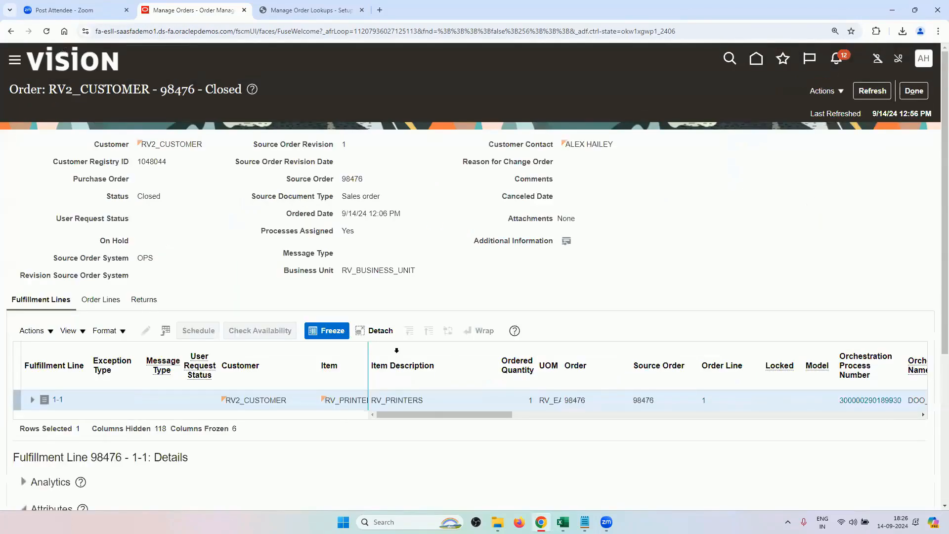
pyautogui.moveTo(431, 414); pyautogui.dragTo(545, 414)
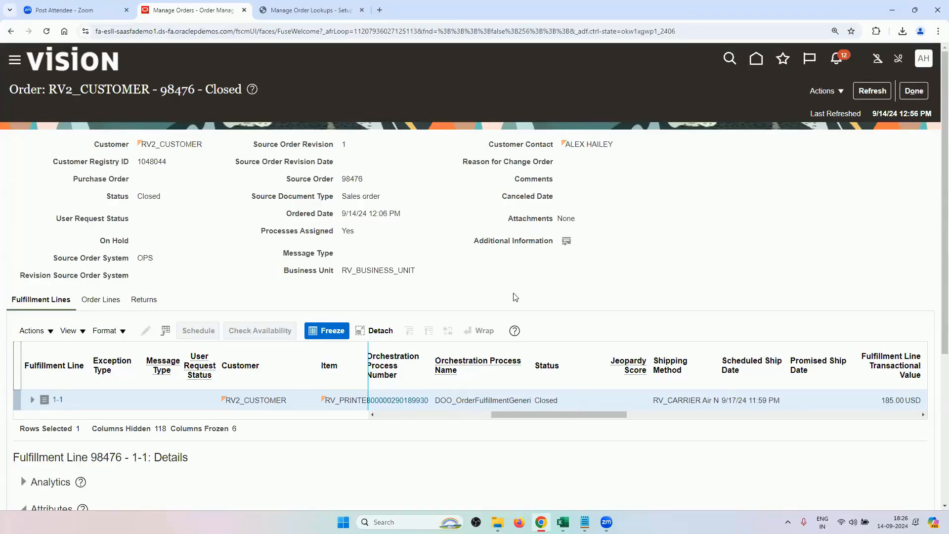
pyautogui.hotkey('ctrl', 'Tab')
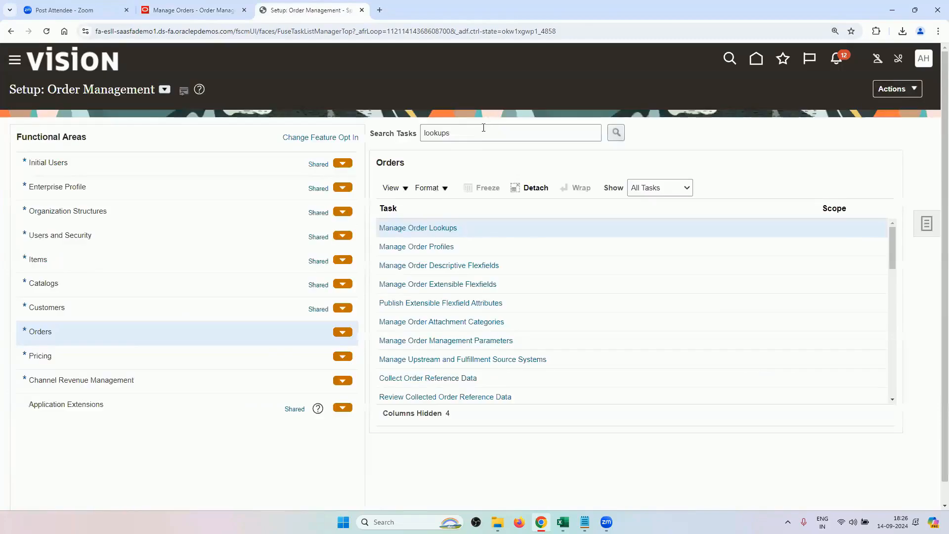
# - Search the setup tasks for Manage Orchestration Process Definitions and open it
pyautogui.press('BackSpace')
pyautogui.hotkey('ctrl', 'v')
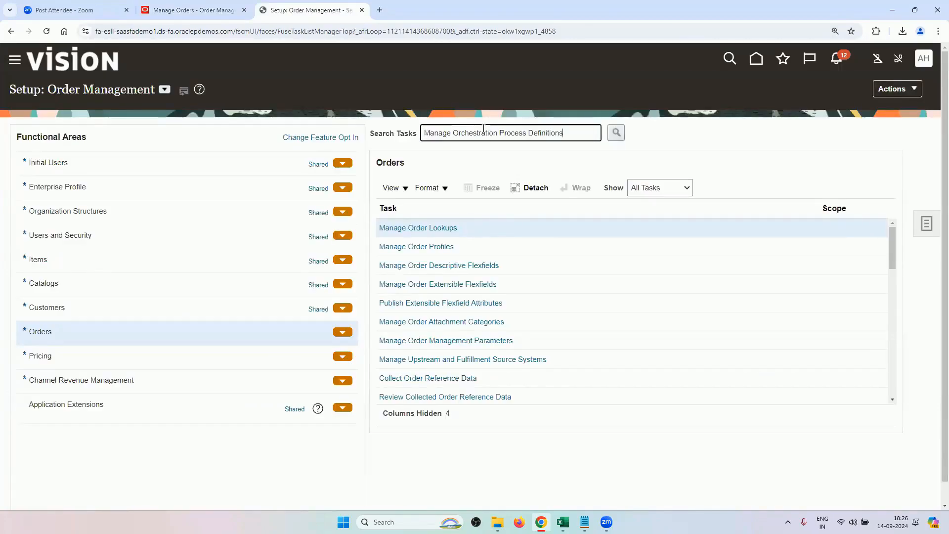
pyautogui.press('Return')
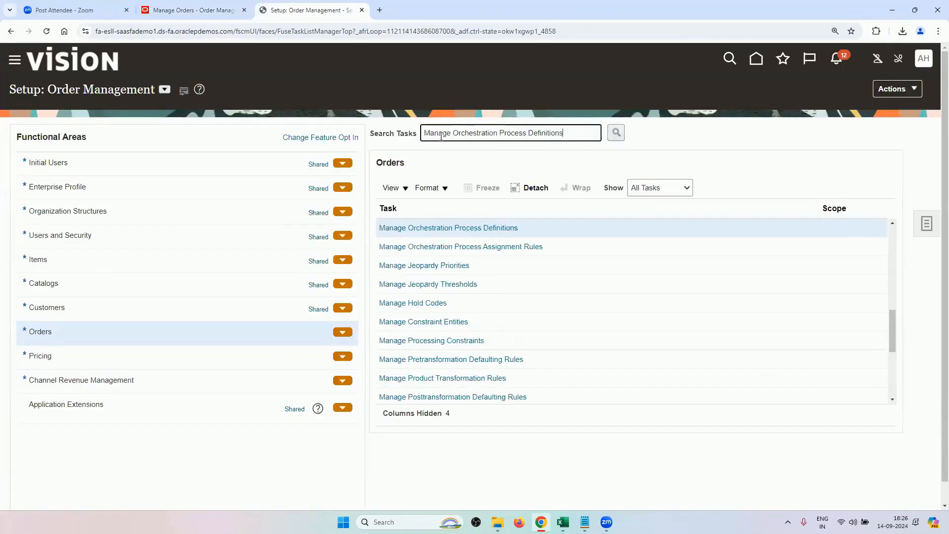
pyautogui.click(487, 228)
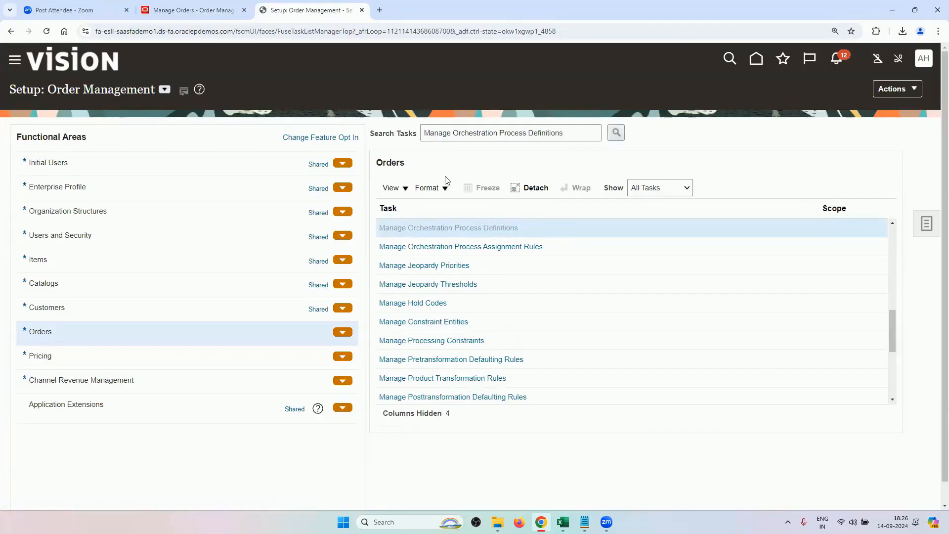
# - Search DOO processes and review the steps of DOO_OrderFulfillmentGenericProcess and DOO_BillOnlyGenericProcess
pyautogui.click(290, 166)
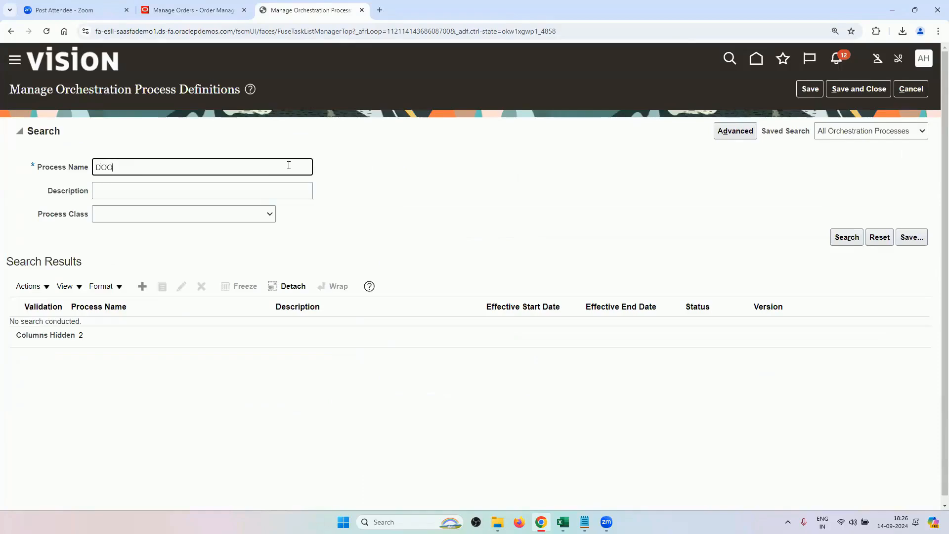
pyautogui.press('Return')
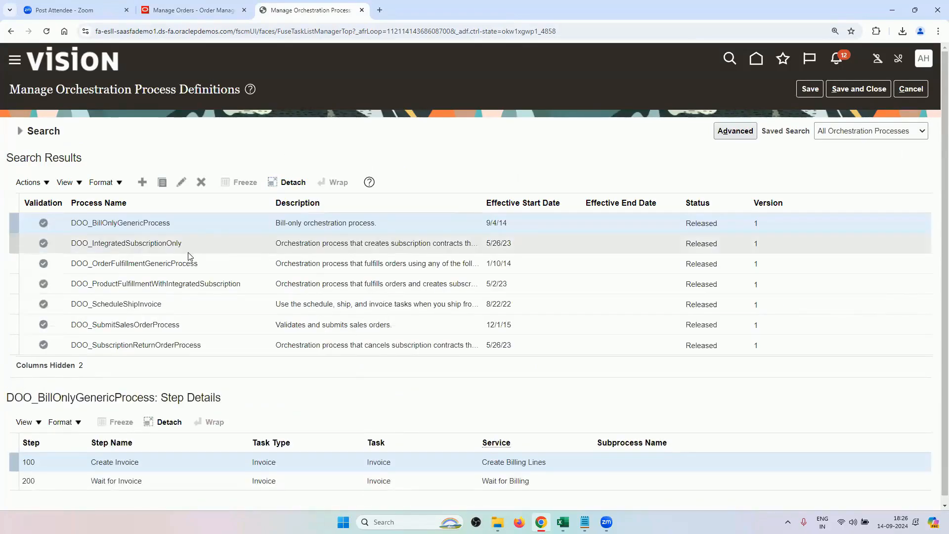
pyautogui.click(209, 264)
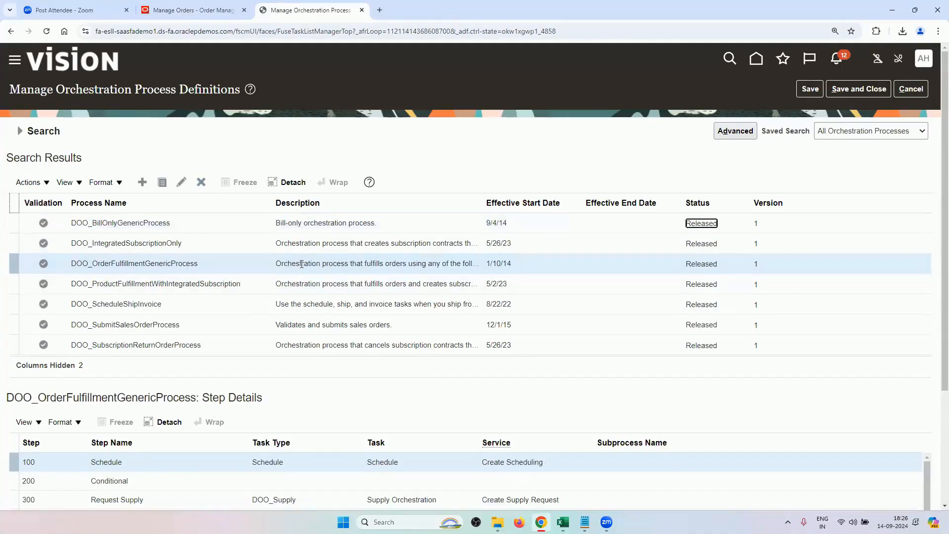
pyautogui.scroll(-2, 302, 264)
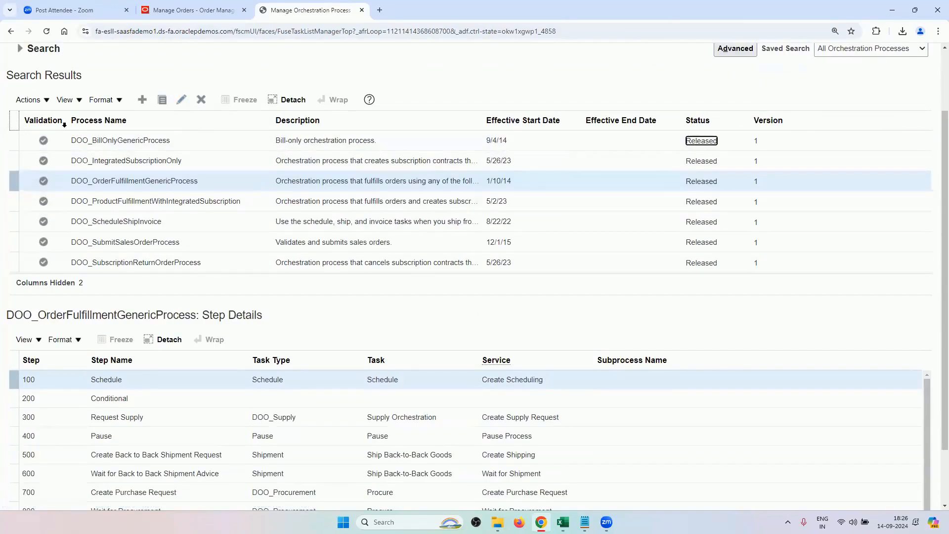
pyautogui.click(81, 142)
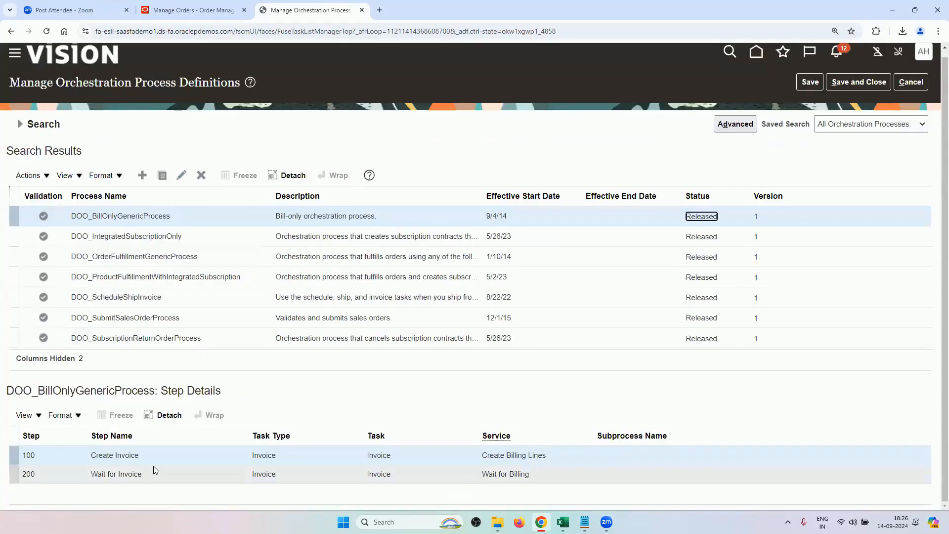
# - Search for RETURN processes, then leave the process definitions without saving
pyautogui.click(20, 124)
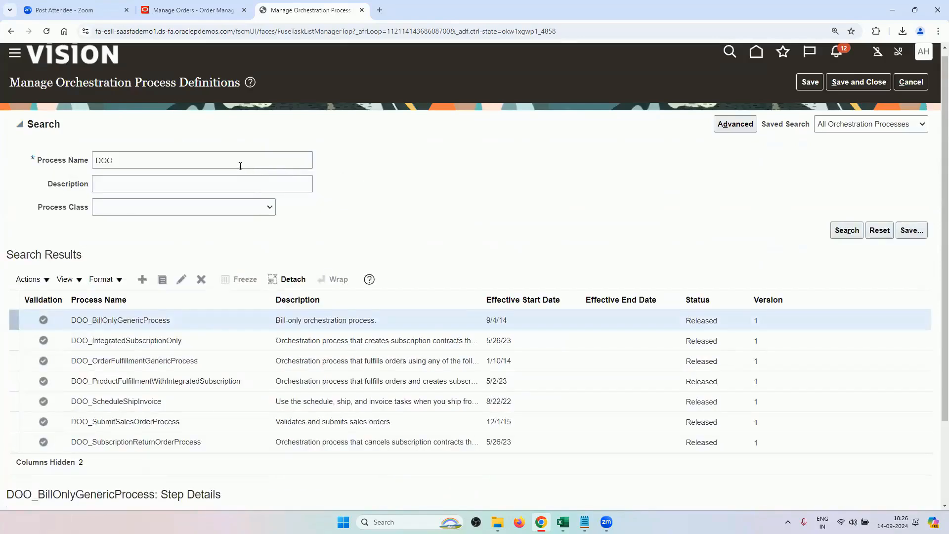
pyautogui.write('RETURN')
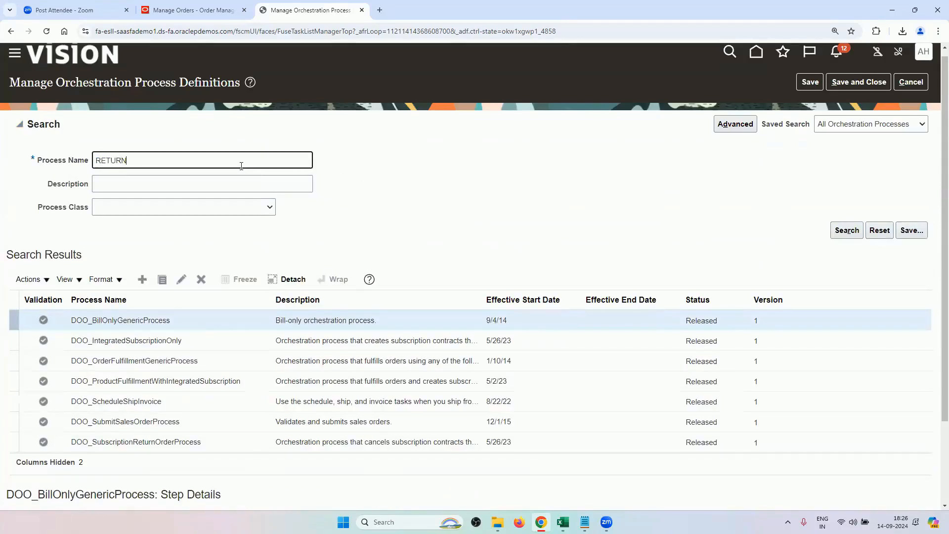
pyautogui.press('Return')
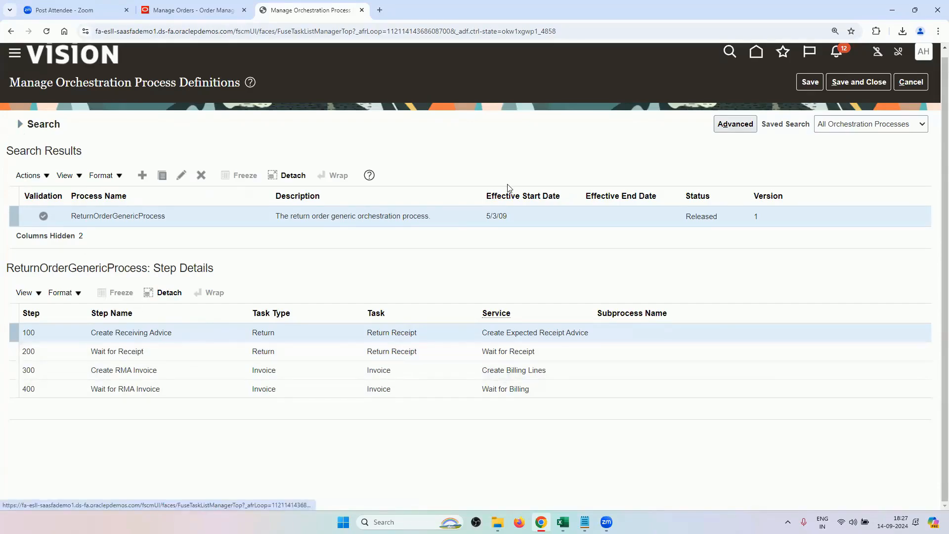
pyautogui.click(908, 83)
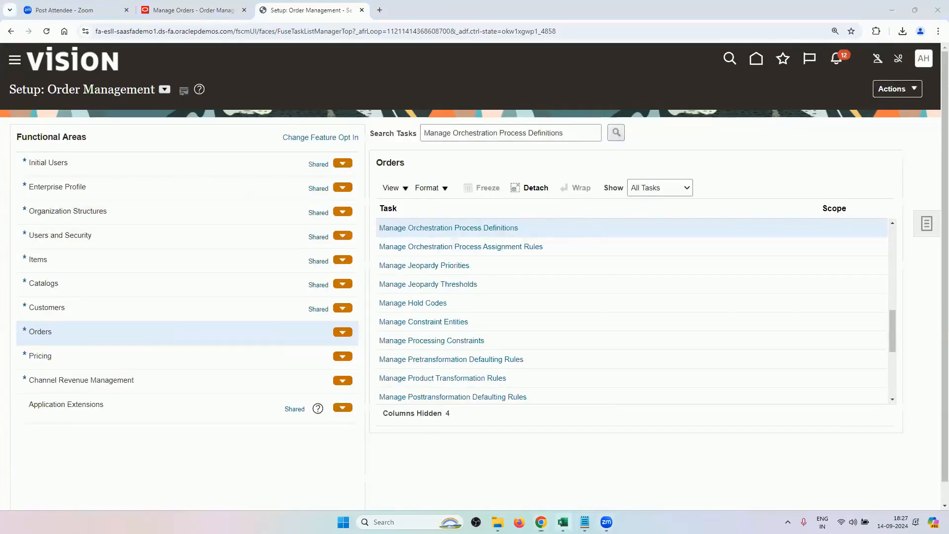
pyautogui.click(563, 522)
# - Check the setup task names in cells A11 to A13 of the Returns sheet
pyautogui.click(119, 273)
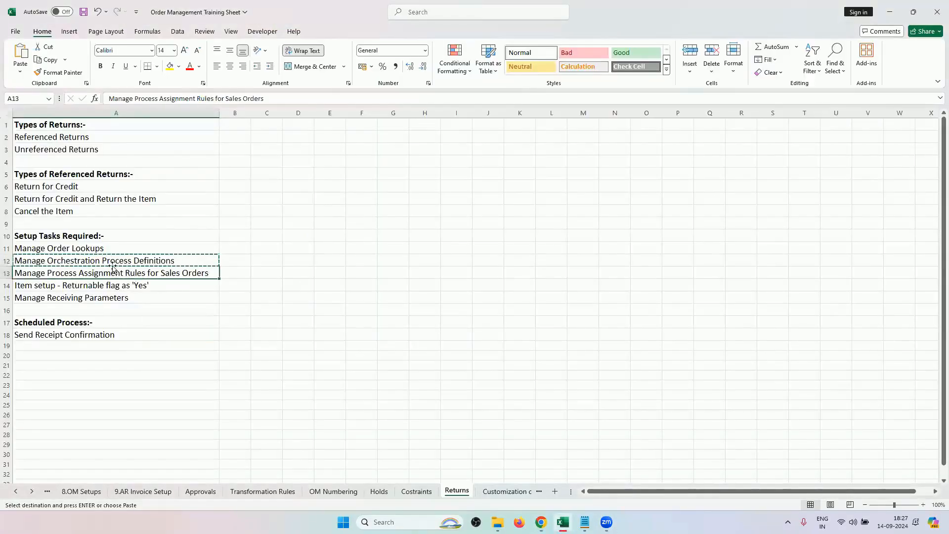
pyautogui.moveTo(110, 245); pyautogui.dragTo(111, 259)
pyautogui.click(112, 259)
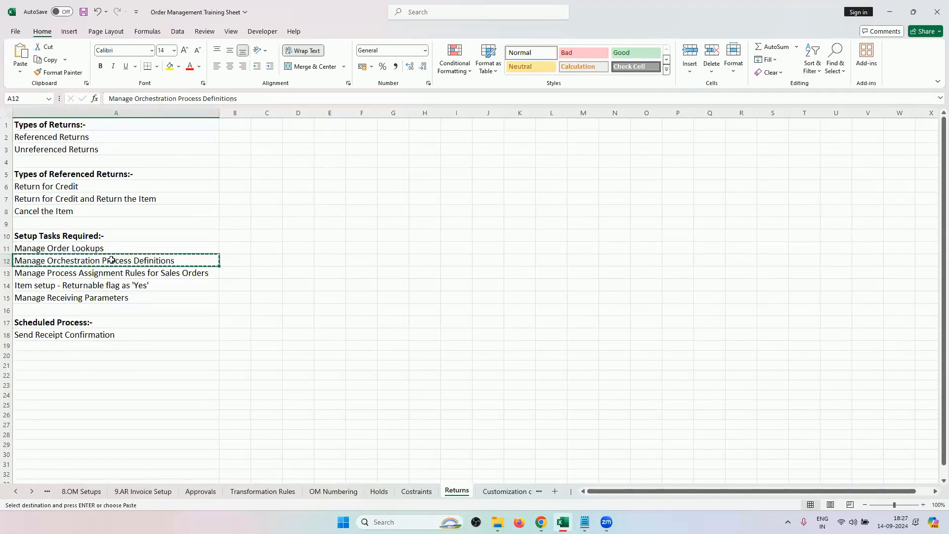
pyautogui.doubleClick(112, 259)
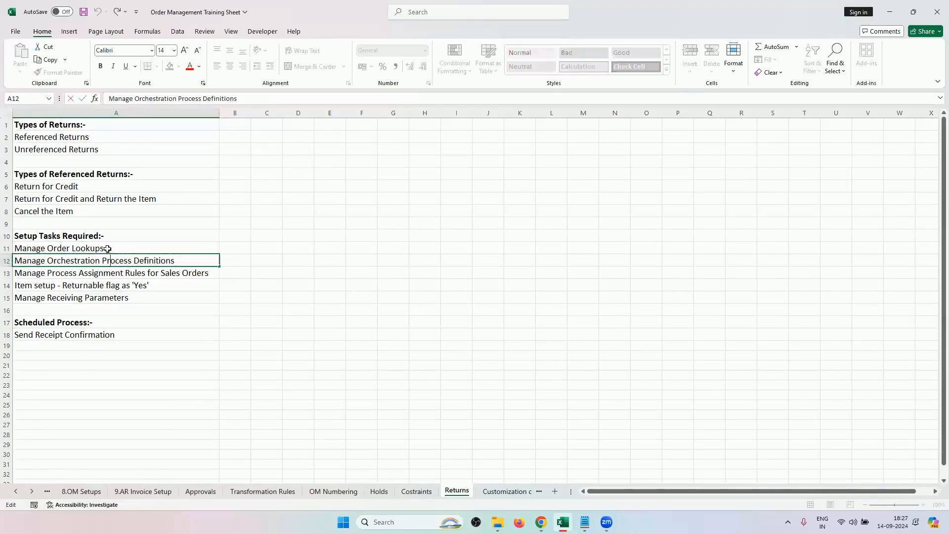
pyautogui.click(116, 273)
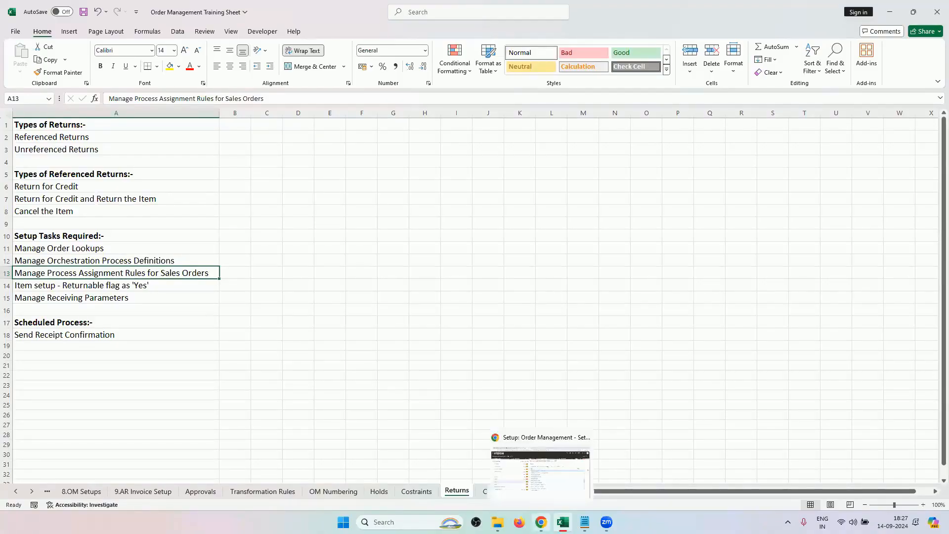
pyautogui.click(541, 522)
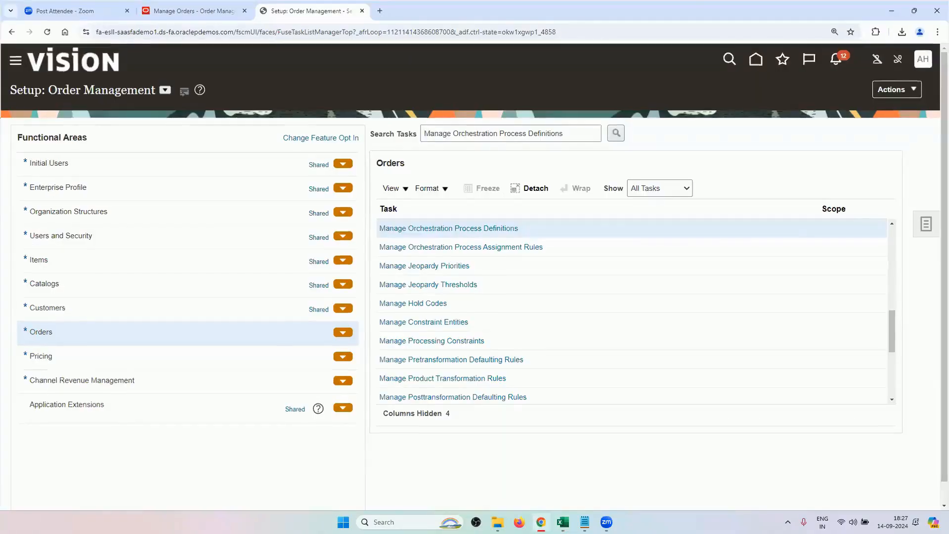
# - Open Manage Orchestration Process Assignment Rules, then cancel out of the editor
pyautogui.click(541, 522)
pyautogui.click(541, 522)
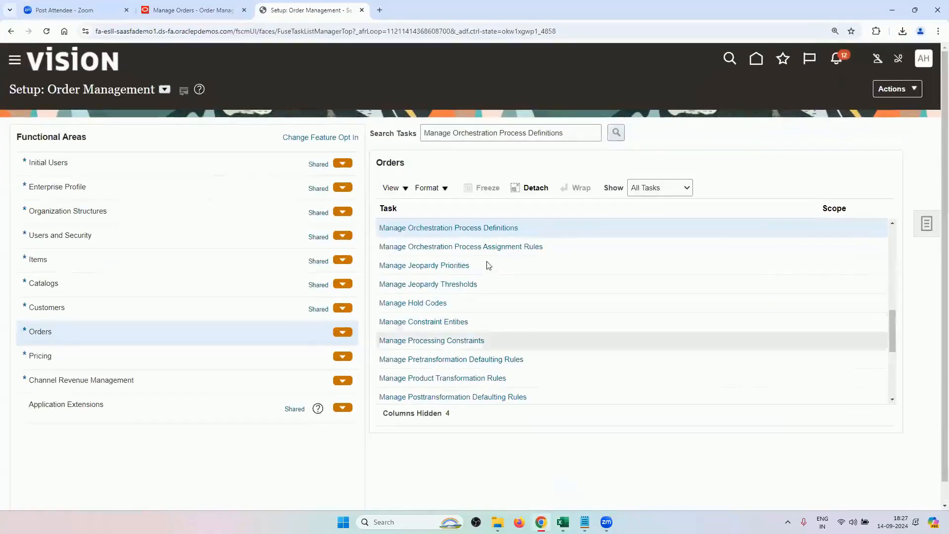
pyautogui.click(472, 246)
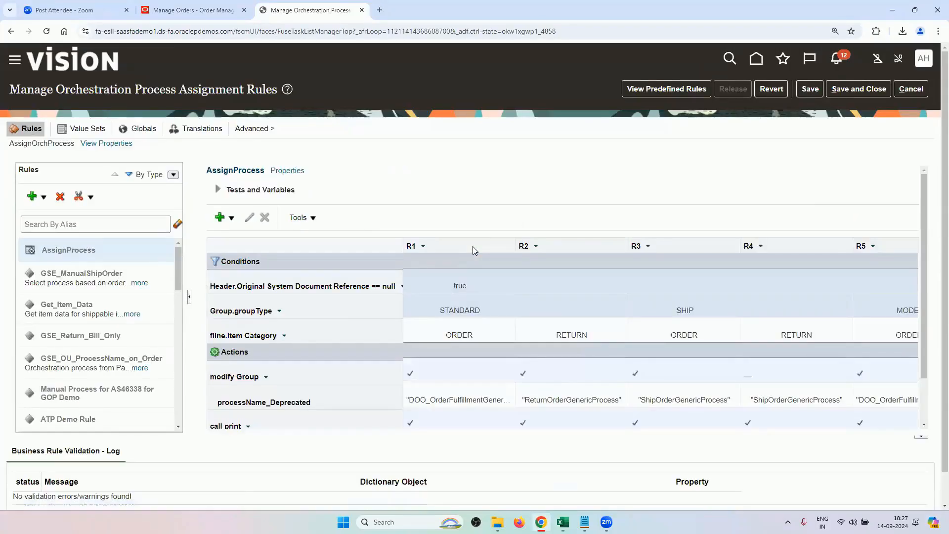
pyautogui.click(896, 93)
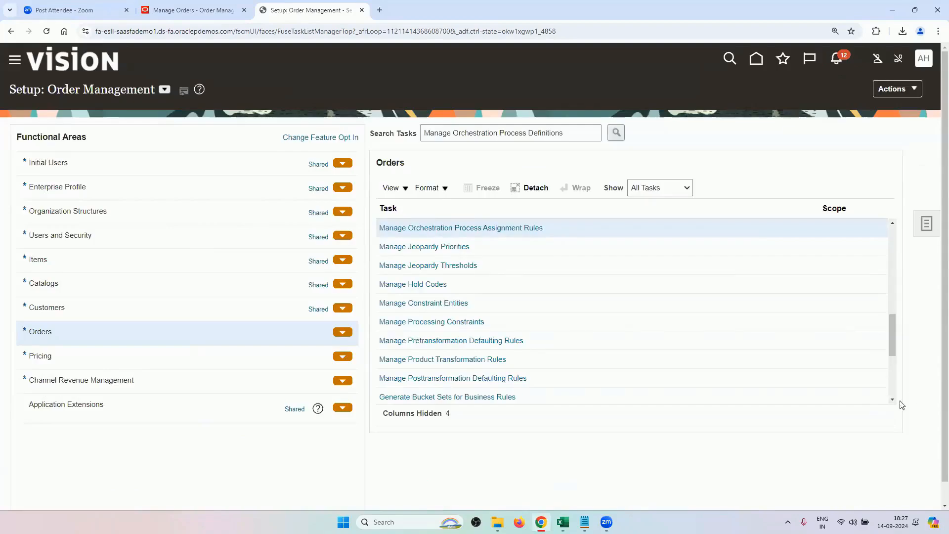
# - Browse the Orders task list and open Manage Process Assignment Rules for Sales Orders
pyautogui.click(892, 400)
pyautogui.click(893, 400)
pyautogui.click(893, 400)
pyautogui.click(892, 399)
pyautogui.click(892, 400)
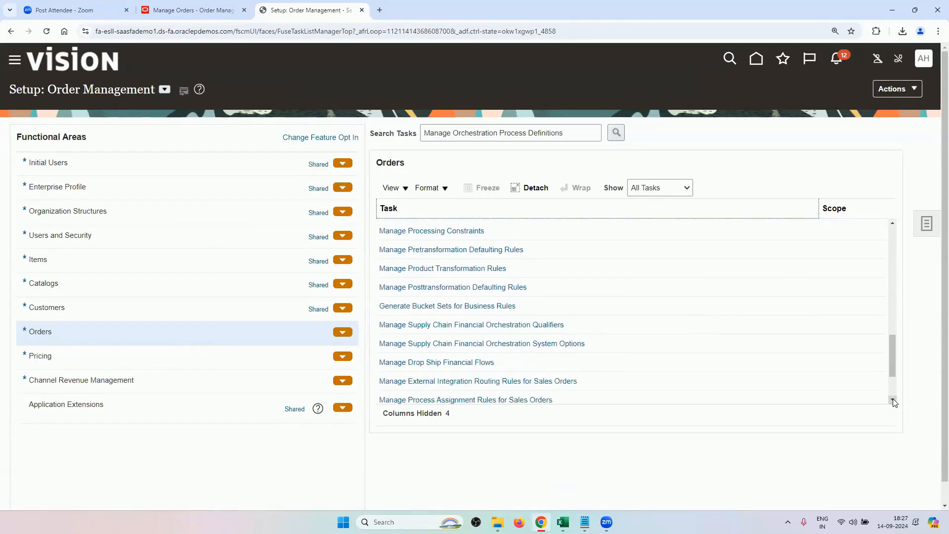
pyautogui.click(893, 400)
pyautogui.click(893, 399)
pyautogui.click(892, 400)
pyautogui.click(893, 400)
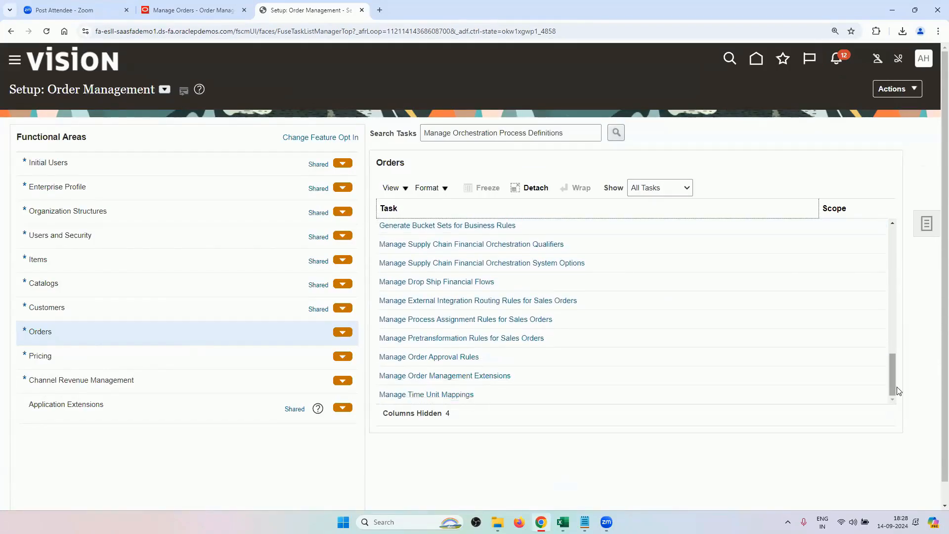
pyautogui.moveTo(892, 380); pyautogui.dragTo(886, 314)
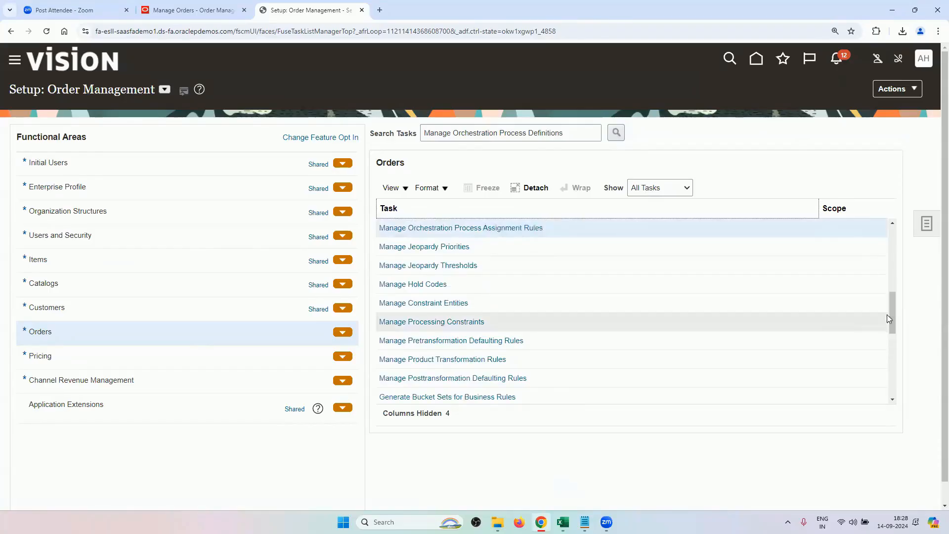
pyautogui.click(892, 224)
pyautogui.click(892, 224)
pyautogui.click(892, 224)
pyautogui.click(892, 225)
pyautogui.click(892, 225)
pyautogui.click(892, 224)
pyautogui.click(892, 224)
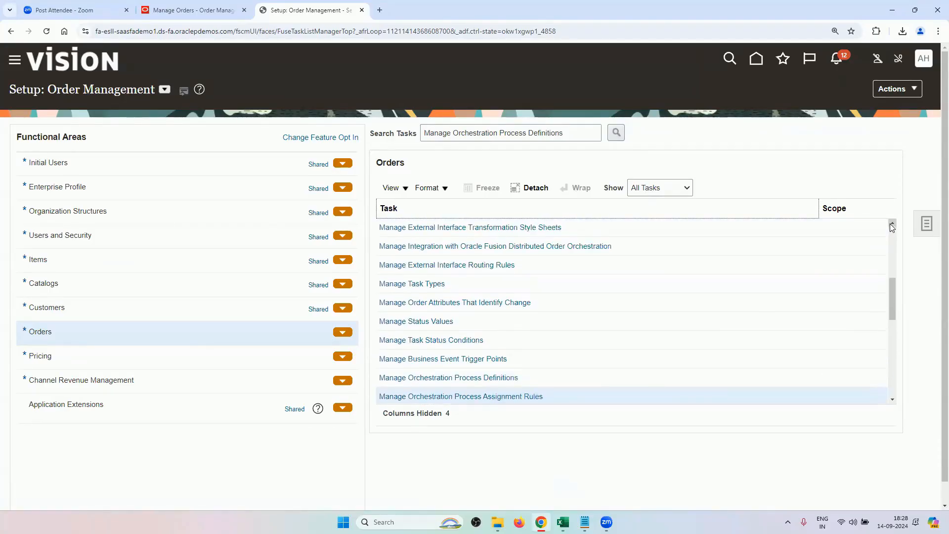
pyautogui.click(892, 224)
pyautogui.click(892, 224)
pyautogui.click(892, 224)
pyautogui.click(892, 224)
pyautogui.click(892, 225)
pyautogui.click(892, 224)
pyautogui.click(892, 225)
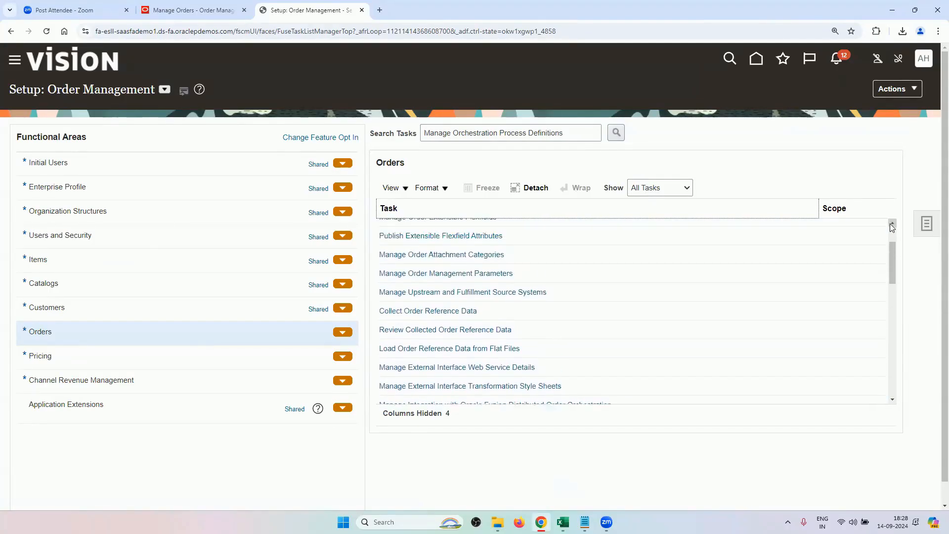
pyautogui.click(892, 224)
pyautogui.click(892, 225)
pyautogui.click(892, 226)
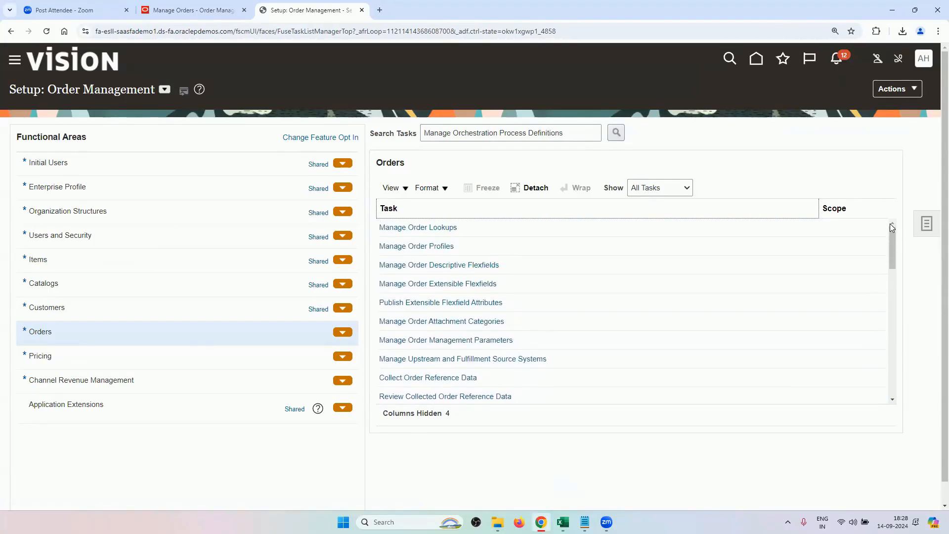
pyautogui.click(892, 399)
pyautogui.click(892, 399)
pyautogui.click(892, 399)
pyautogui.click(893, 399)
pyautogui.click(892, 398)
pyautogui.click(892, 399)
pyautogui.click(892, 399)
pyautogui.click(892, 399)
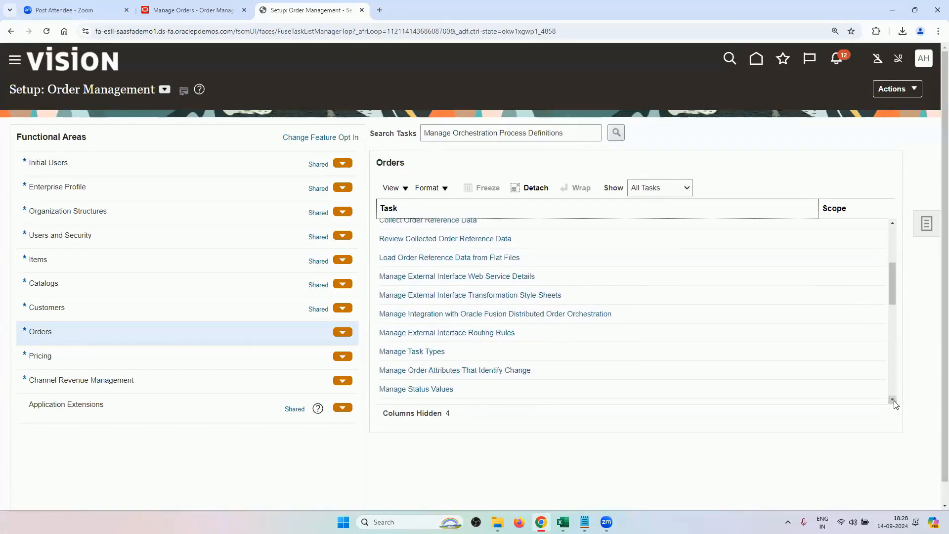
pyautogui.click(892, 399)
pyautogui.click(892, 399)
pyautogui.click(892, 398)
pyautogui.click(892, 399)
pyautogui.click(892, 399)
pyautogui.click(892, 399)
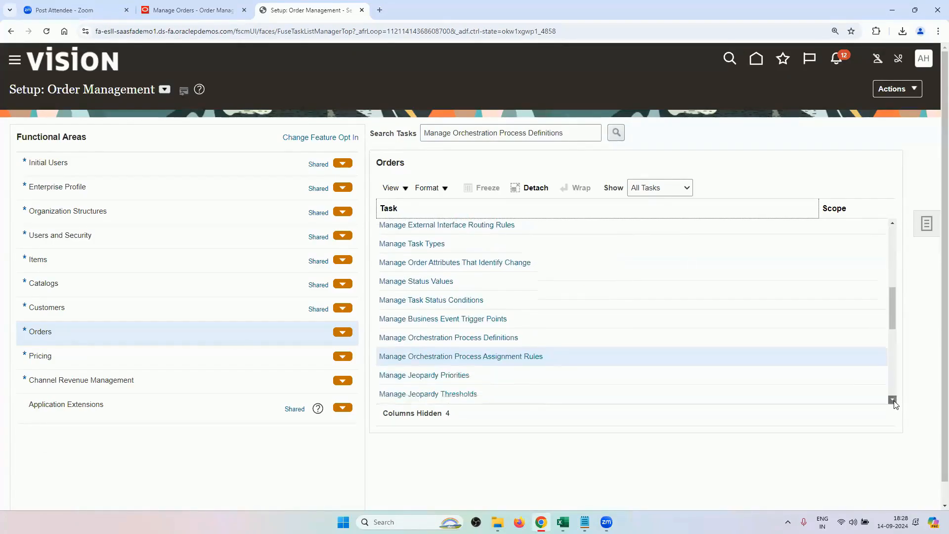
pyautogui.click(892, 399)
pyautogui.click(892, 399)
pyautogui.click(892, 399)
pyautogui.click(892, 399)
pyautogui.click(892, 399)
pyautogui.click(892, 398)
pyautogui.click(892, 399)
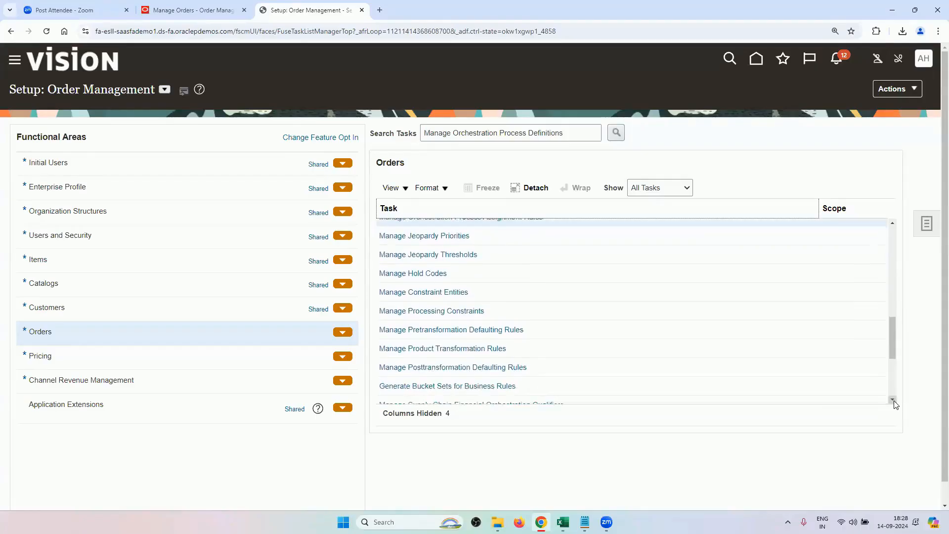
pyautogui.click(892, 399)
pyautogui.click(893, 401)
pyautogui.click(894, 400)
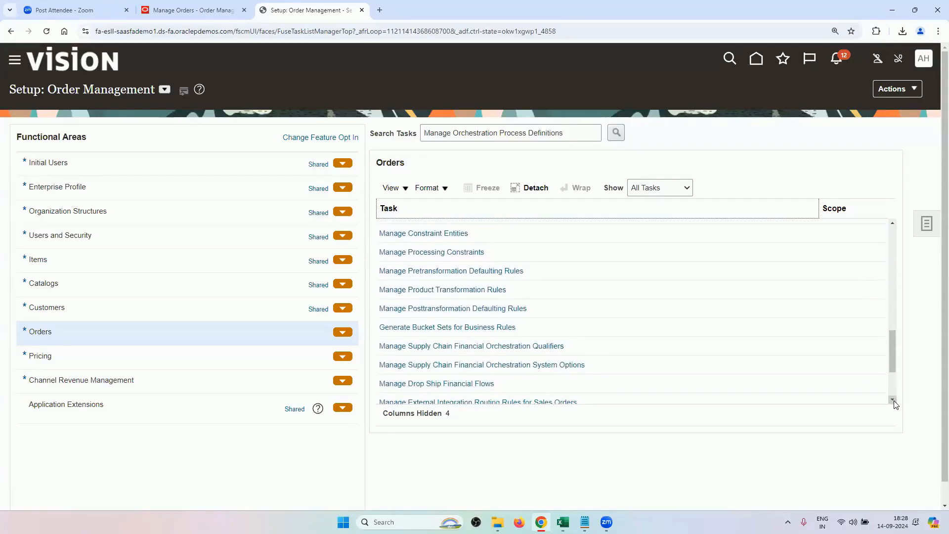
pyautogui.click(892, 399)
pyautogui.click(893, 399)
pyautogui.click(892, 399)
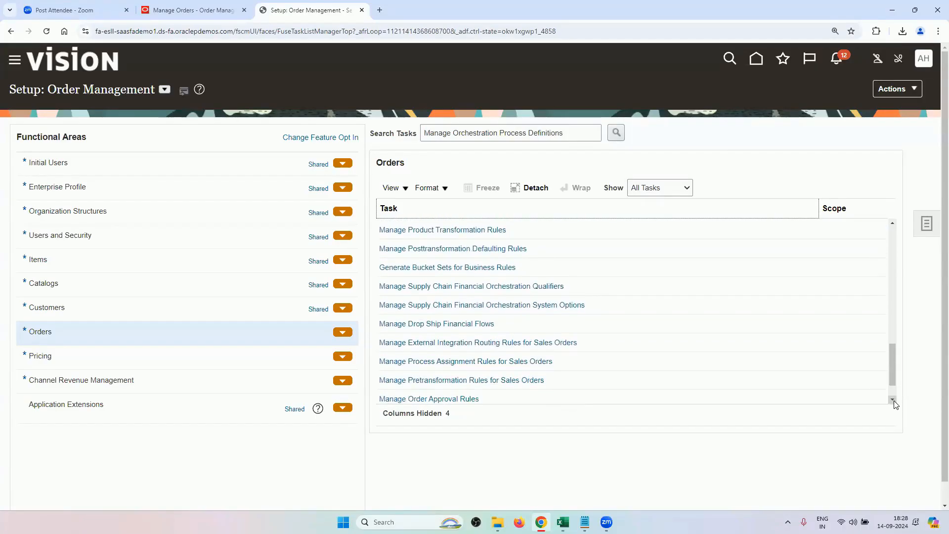
pyautogui.click(496, 362)
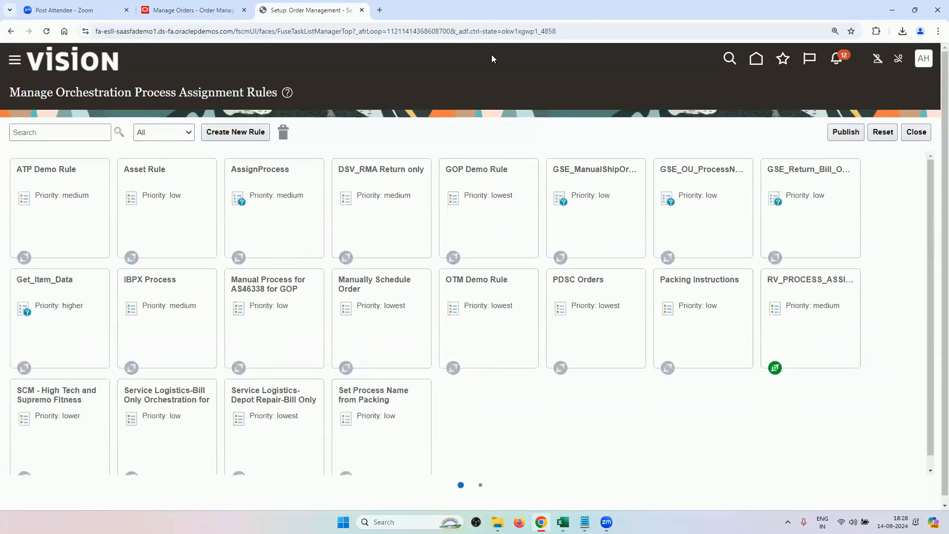
# - Review the RV_PROCESS_ASSIGNMENT_RULE conditions in edit mode and close it without saving
pyautogui.click(194, 10)
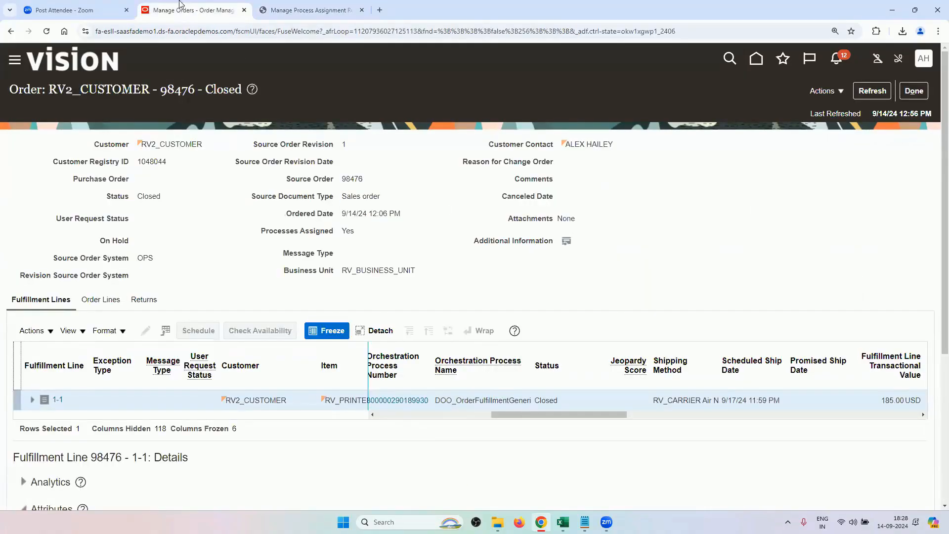
pyautogui.click(293, 7)
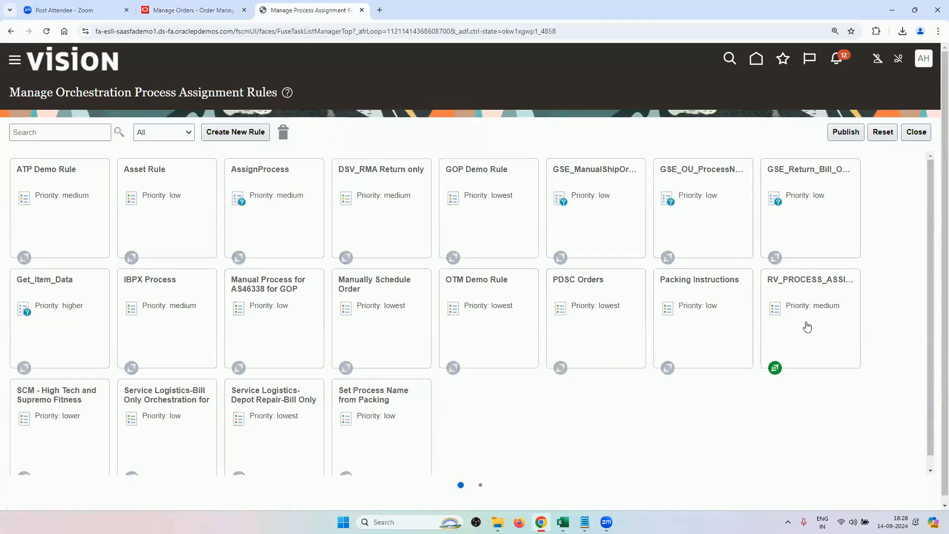
pyautogui.click(805, 293)
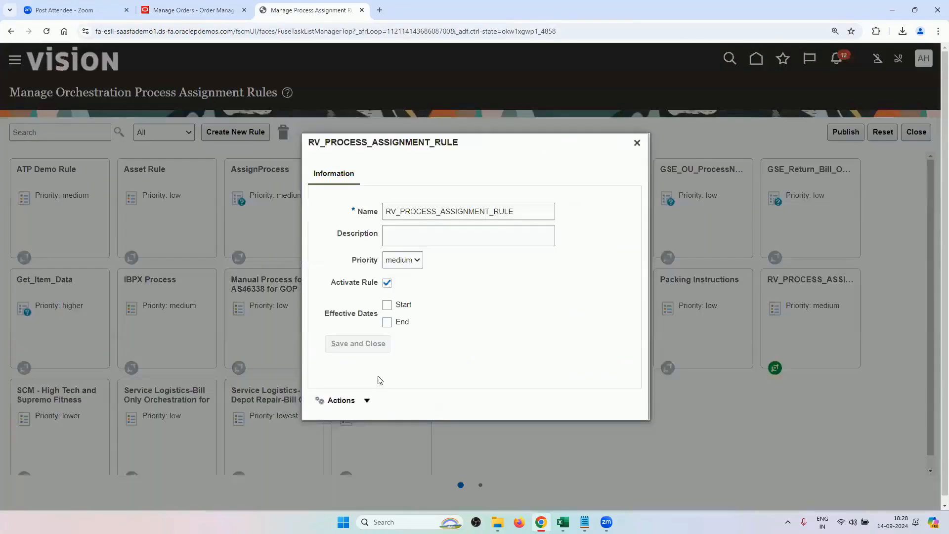
pyautogui.click(346, 400)
pyautogui.click(358, 421)
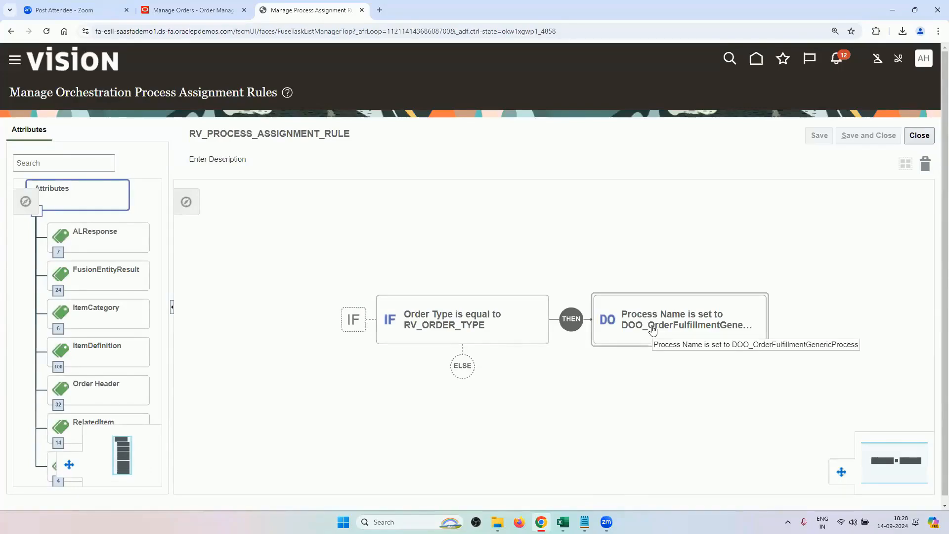
pyautogui.click(925, 137)
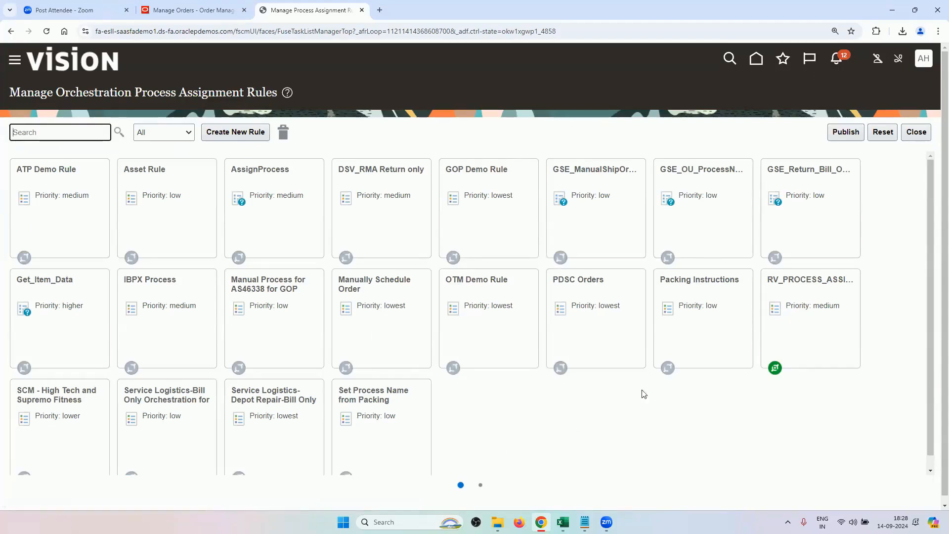
# - Create a new assignment rule and bring up its IF block naming prompt
pyautogui.click(218, 131)
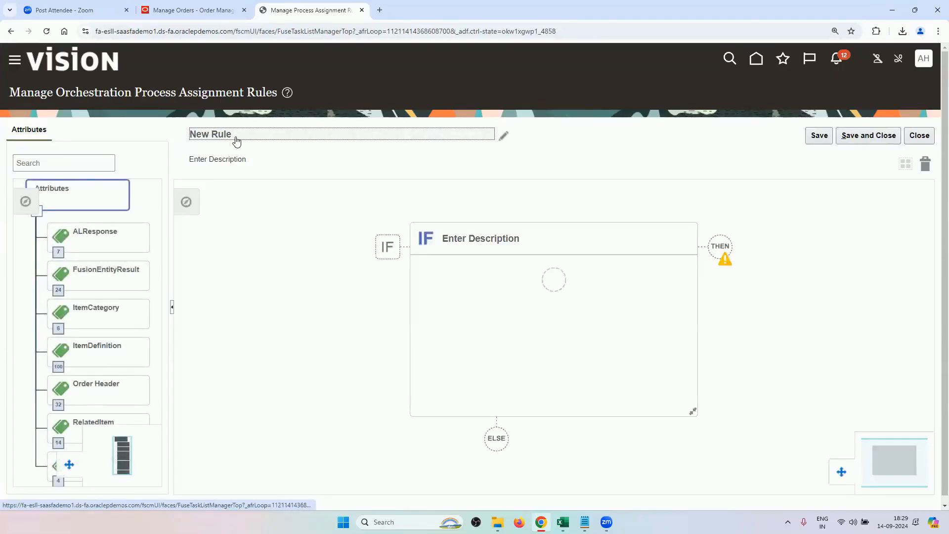
pyautogui.click(236, 141)
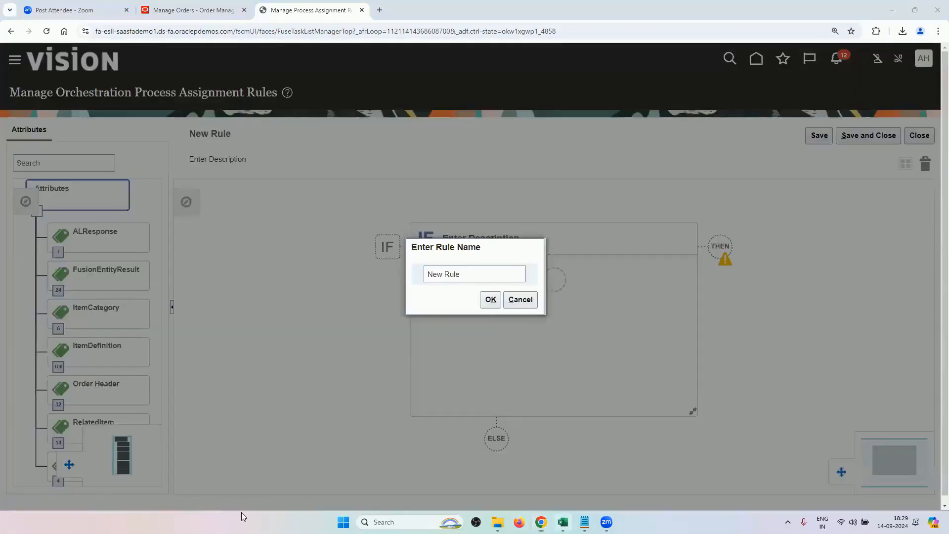
pyautogui.hotkey('alt', 'Tab')
# - Copy RV_RETURN_ASSIGNMENT_RULE from cell B38 on the Data Sheet and select the rule's default name
pyautogui.click(17, 491)
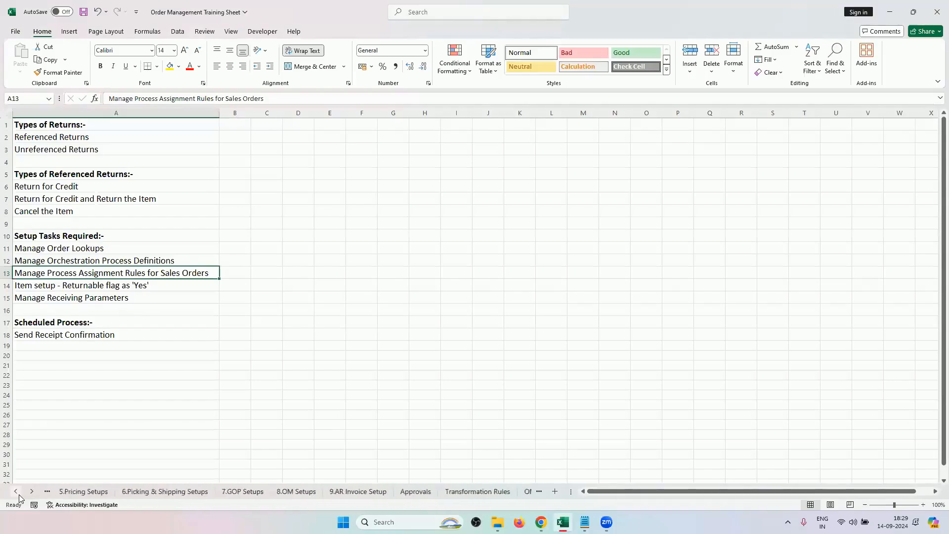
pyautogui.click(18, 492)
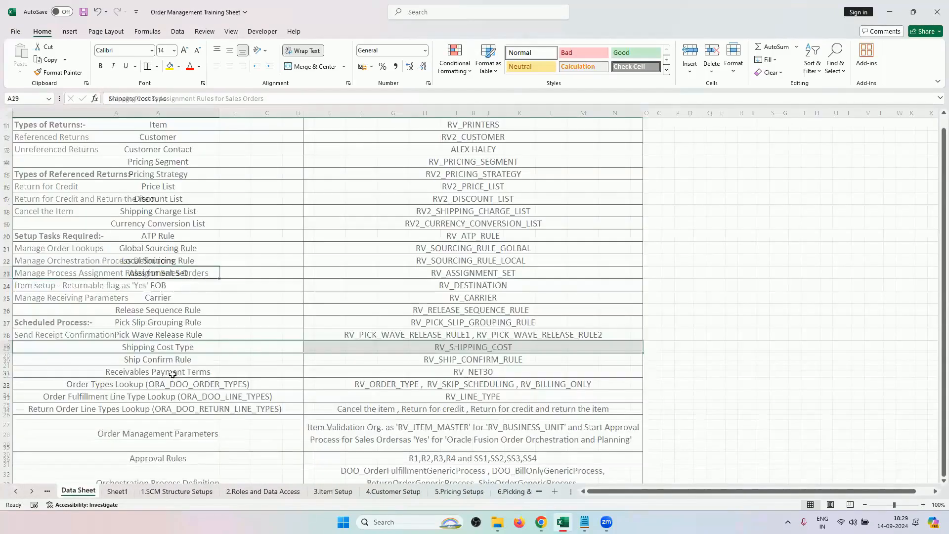
pyautogui.scroll(-2, 174, 375)
pyautogui.scroll(-3, 236, 338)
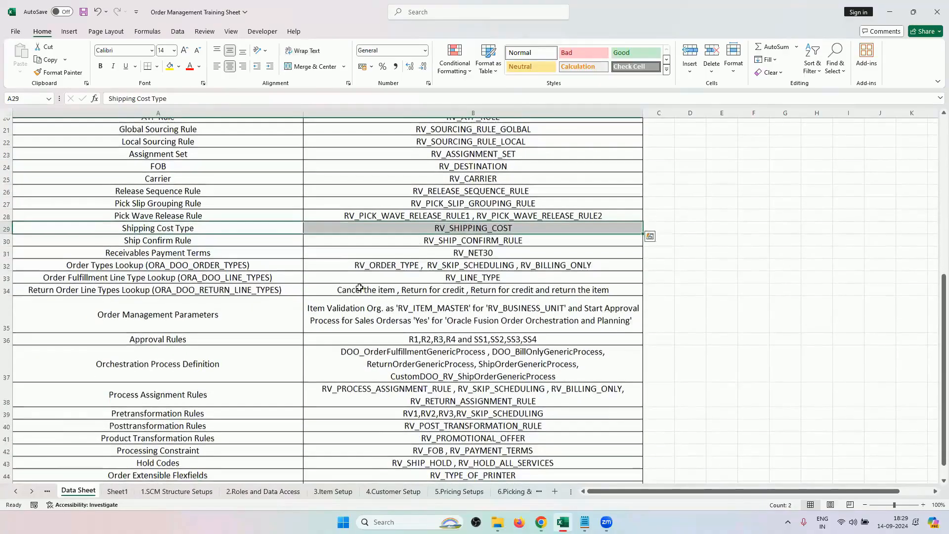
pyautogui.scroll(-1, 355, 326)
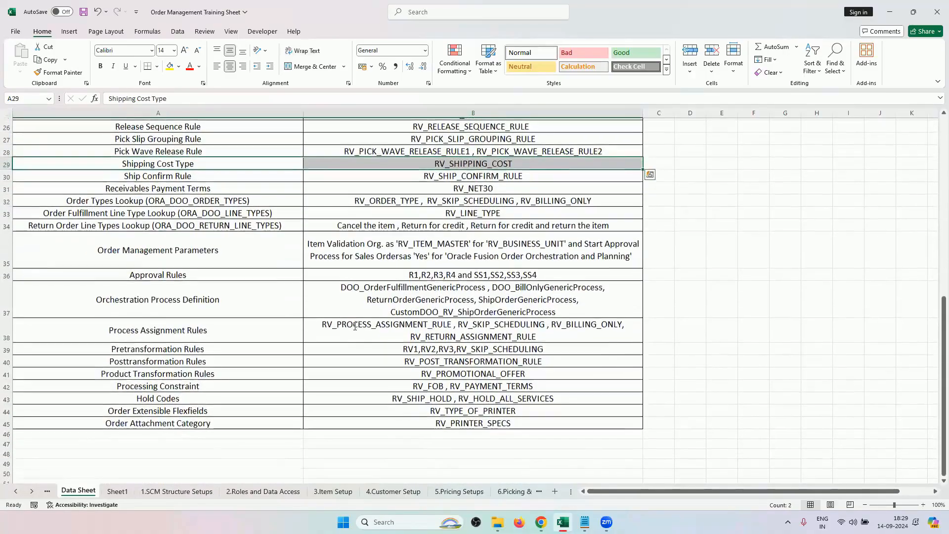
pyautogui.doubleClick(355, 326)
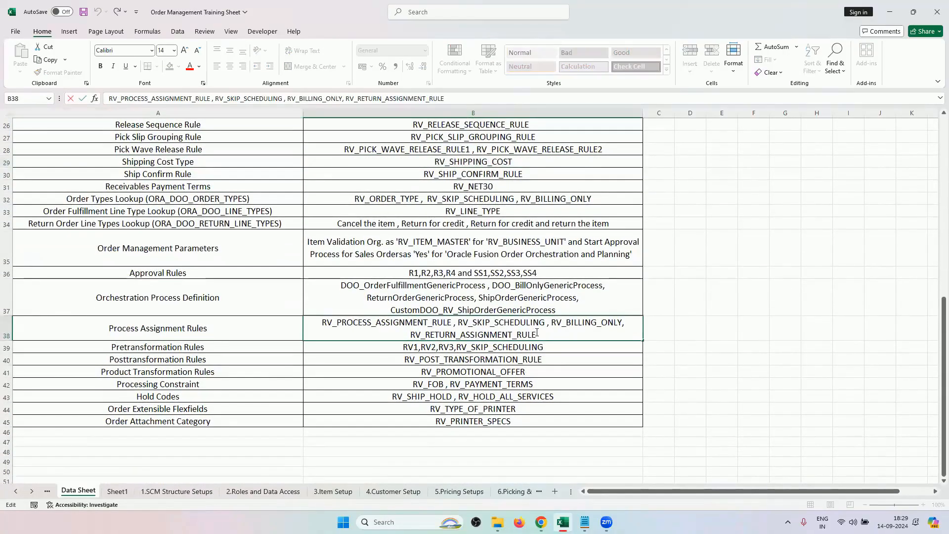
pyautogui.moveTo(537, 332); pyautogui.dragTo(398, 339)
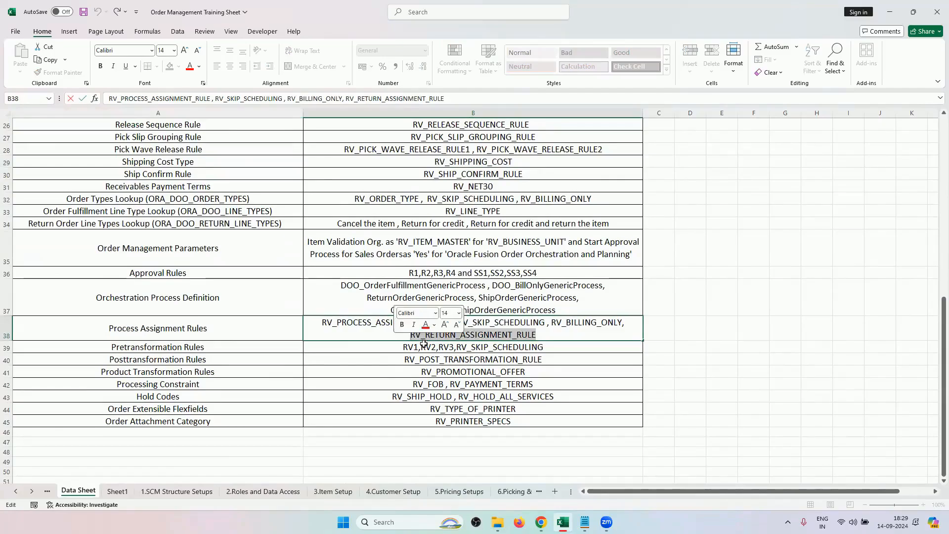
pyautogui.hotkey('ctrl', 'c')
pyautogui.click(542, 522)
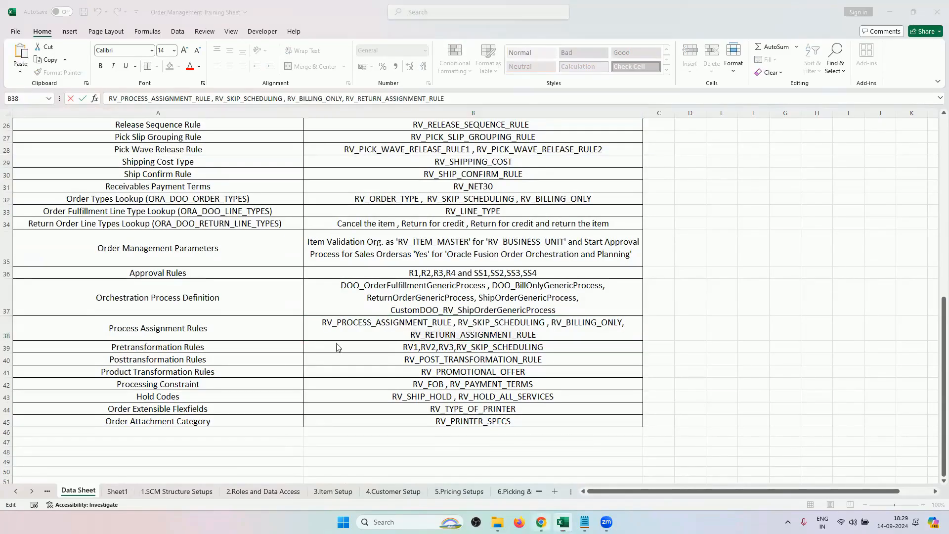
pyautogui.doubleClick(498, 273)
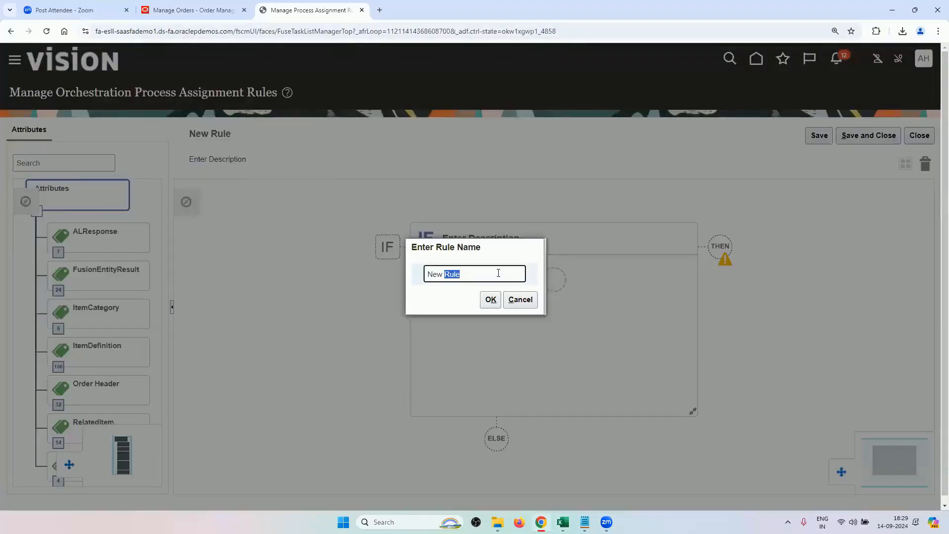
# - Replace the default rule name with RV_RETURN_ASSIGNMENT_RULE, confirm it, and return to order 98476
pyautogui.press('BackSpace')
pyautogui.press('BackSpace')
pyautogui.press('BackSpace')
pyautogui.press('BackSpace')
pyautogui.press('BackSpace')
pyautogui.hotkey('ctrl', 'v')
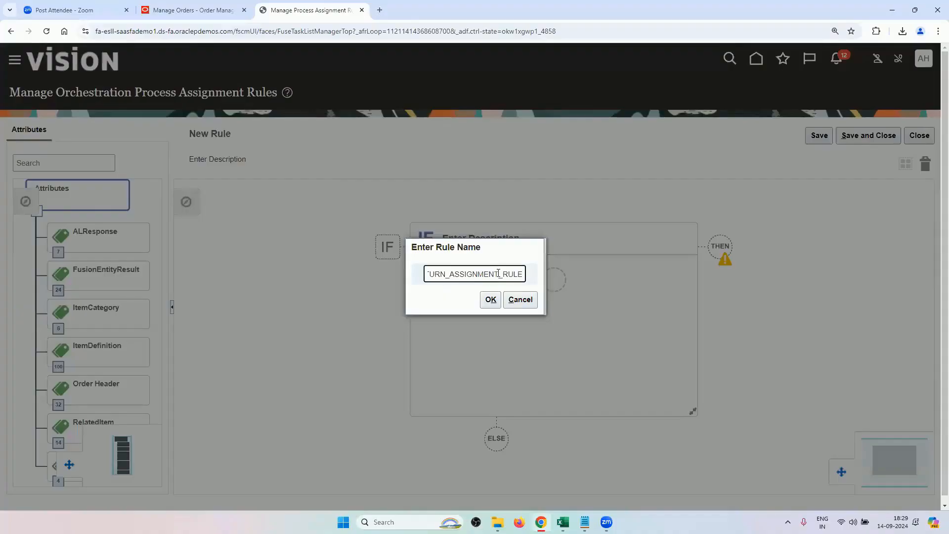
pyautogui.click(489, 299)
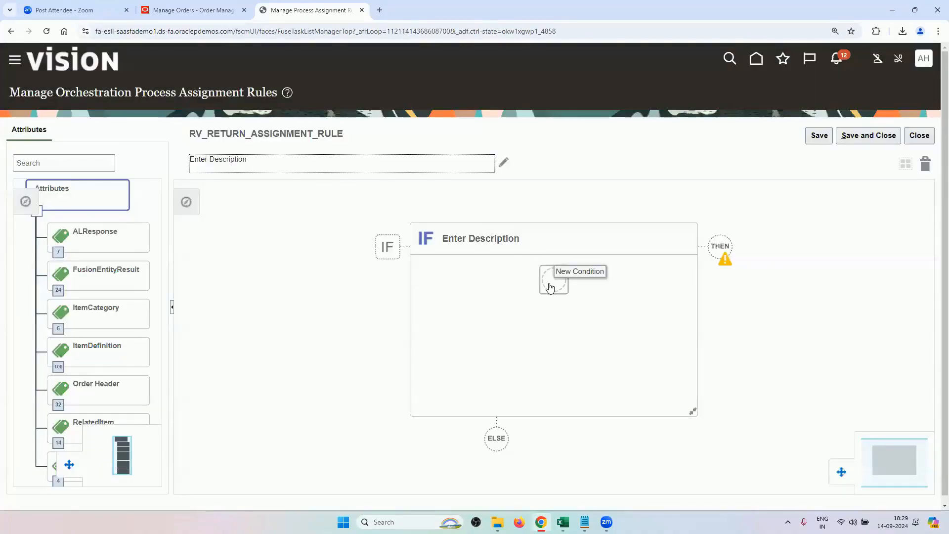
pyautogui.click(185, 11)
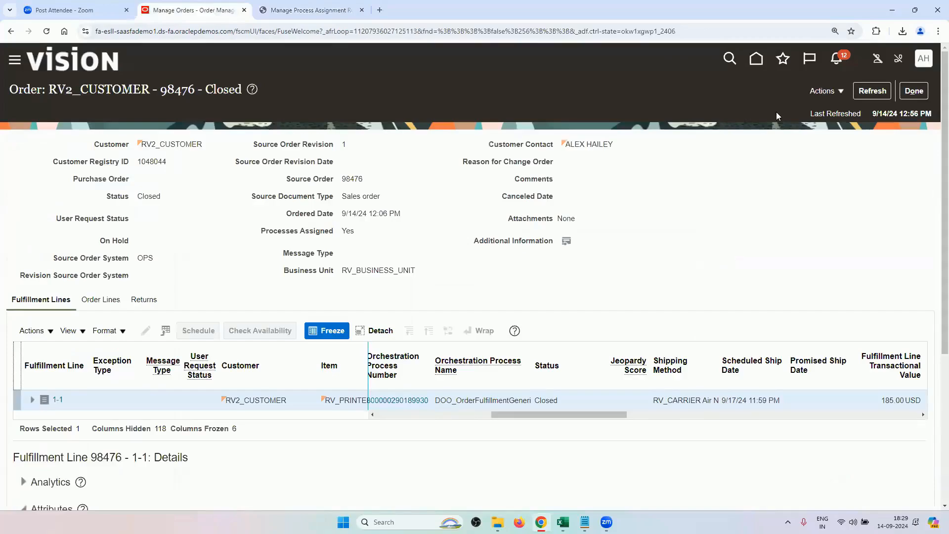
# - Start a return on order 98476's line with return type 'Return for credit and return the item'
pyautogui.click(912, 98)
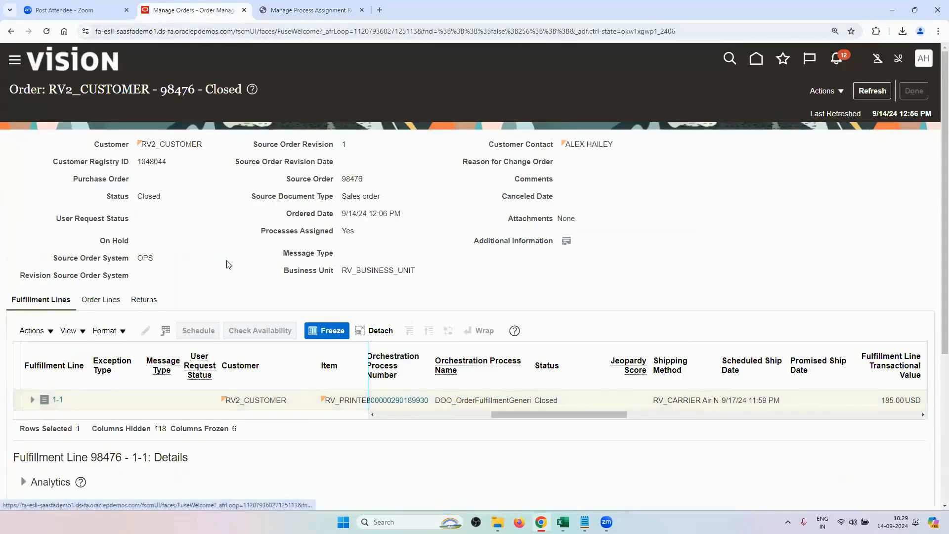
pyautogui.click(87, 330)
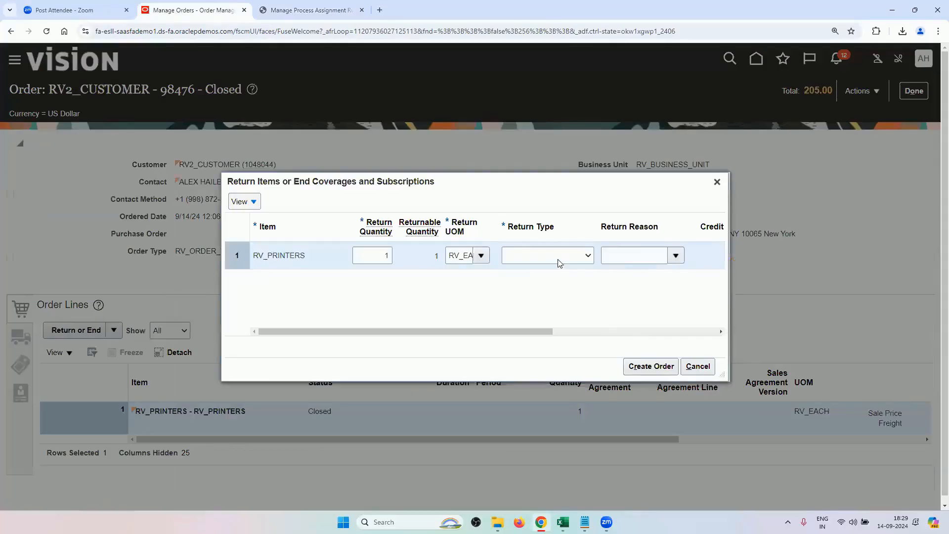
pyautogui.click(559, 263)
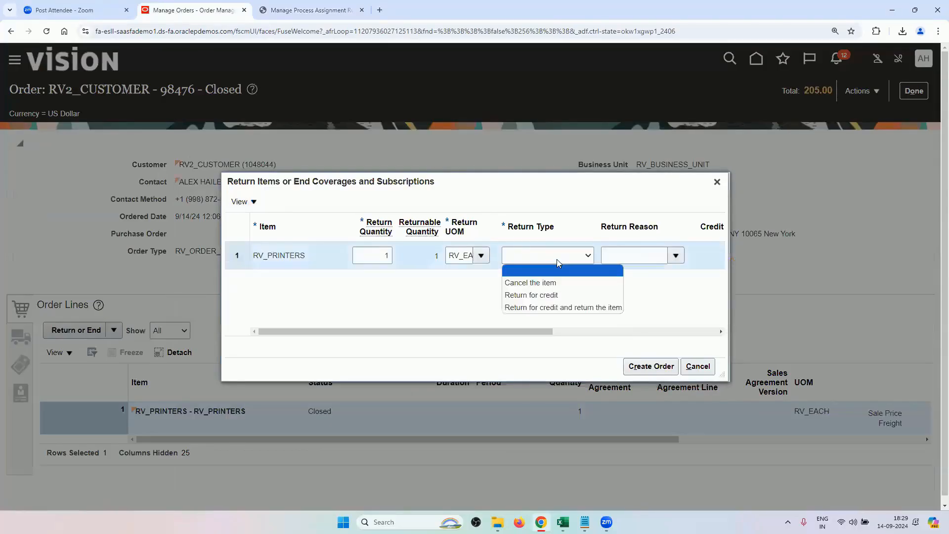
pyautogui.click(565, 307)
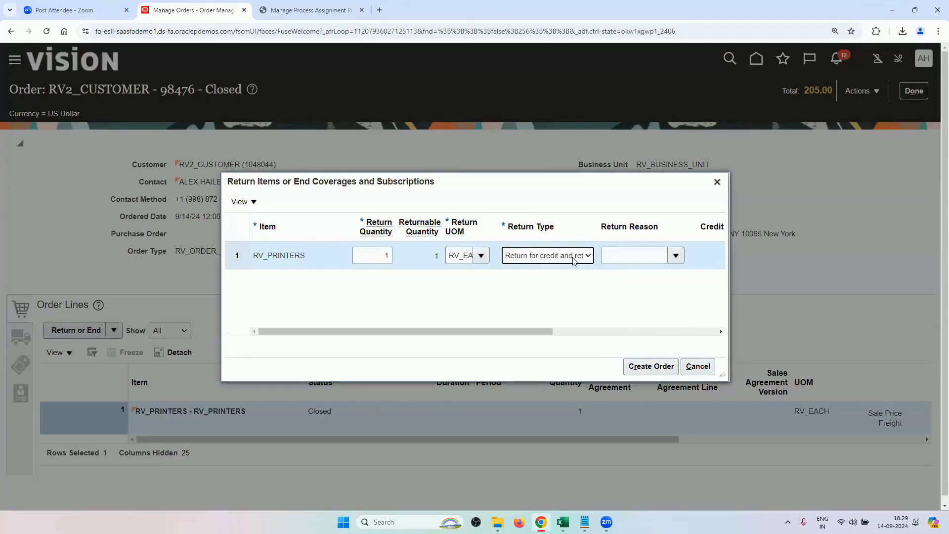
pyautogui.click(549, 256)
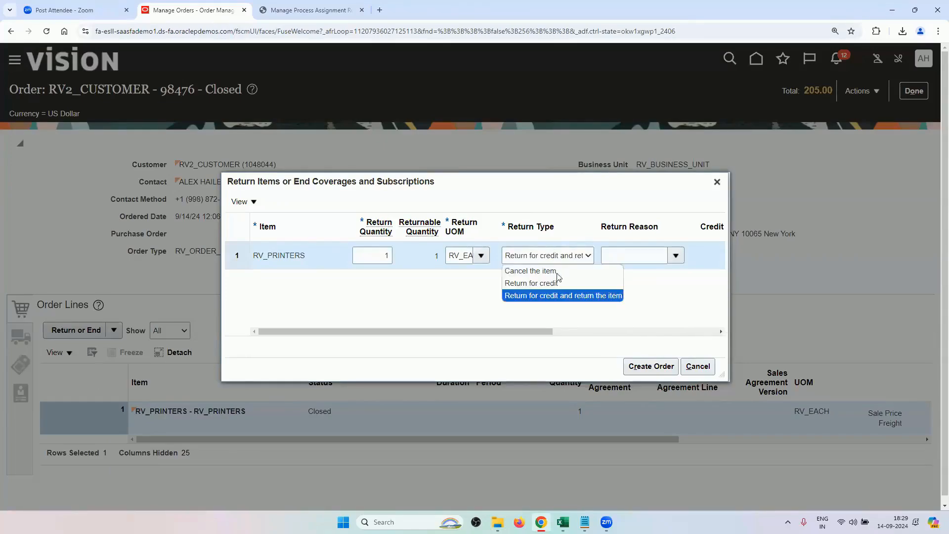
pyautogui.click(546, 296)
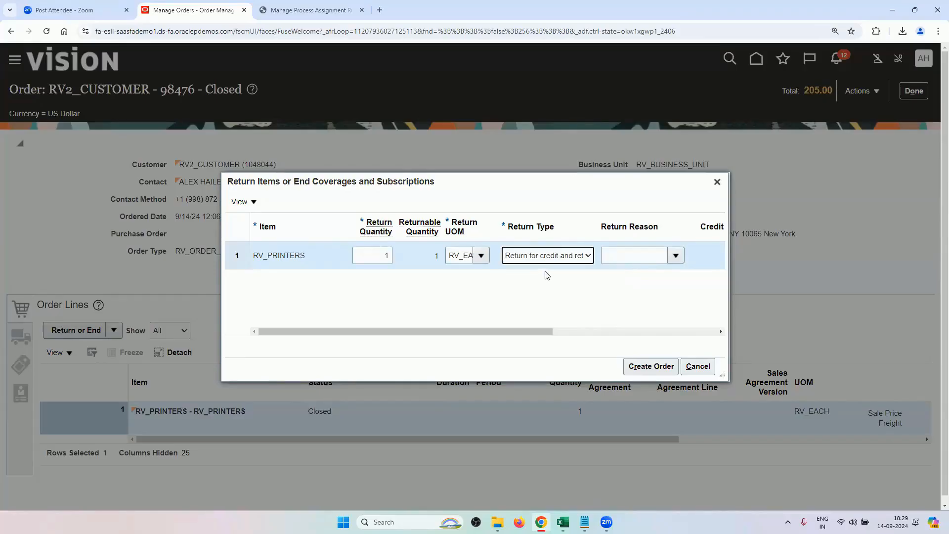
pyautogui.click(340, 15)
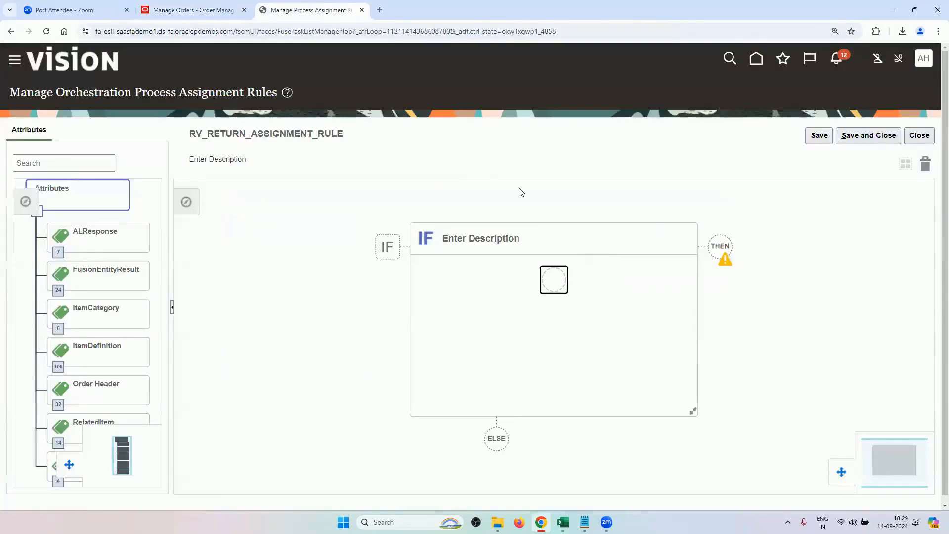
# - Add an IF condition on the Order Fulfill Line attribute Returnable equal to Yes
pyautogui.click(553, 279)
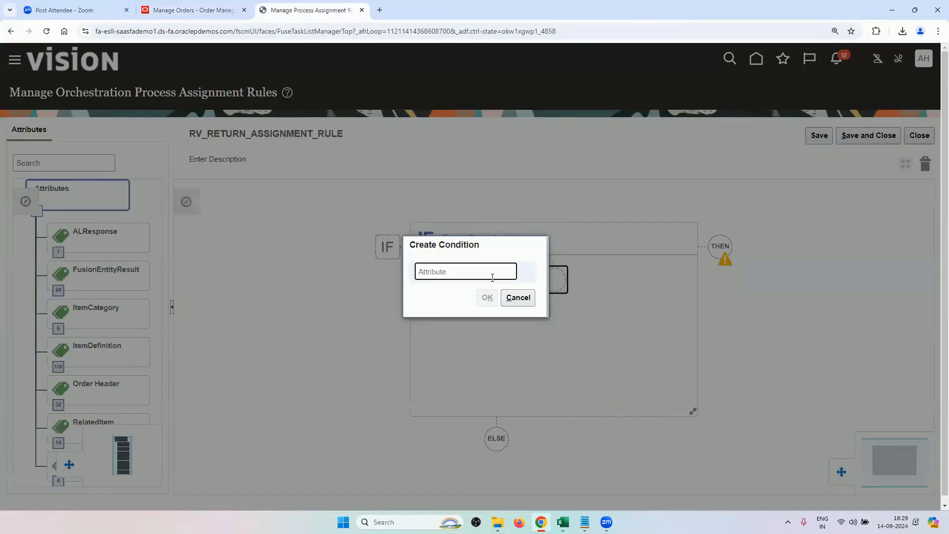
pyautogui.write('RETURNABLE')
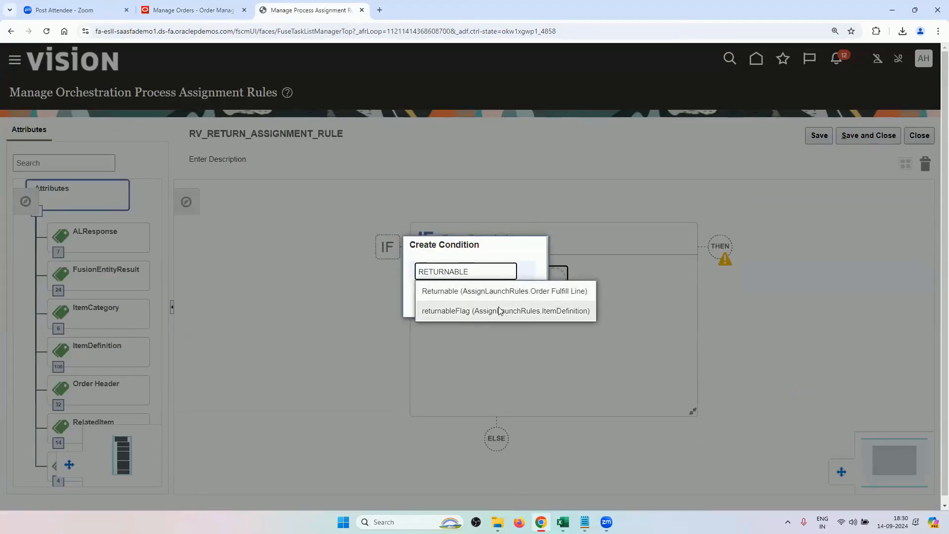
pyautogui.press('Down')
pyautogui.press('Return')
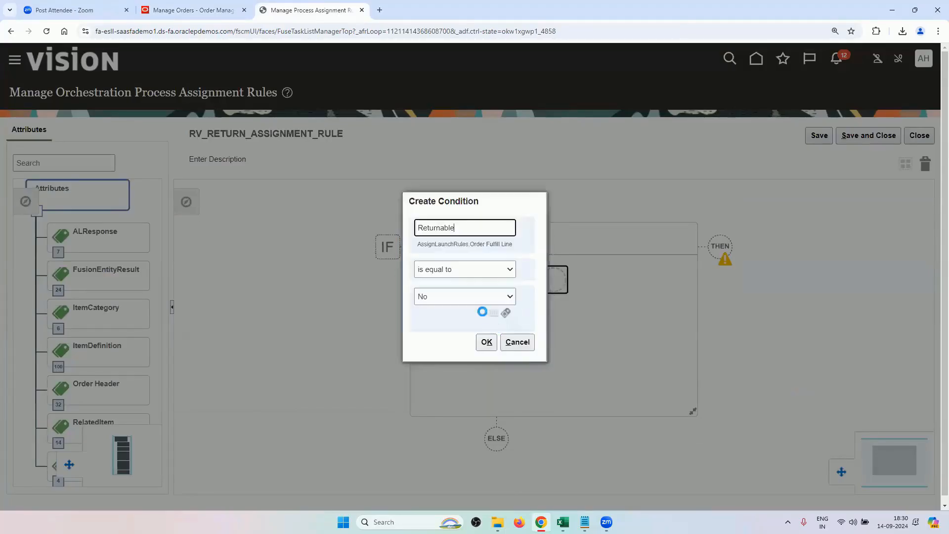
pyautogui.click(465, 296)
pyautogui.click(469, 322)
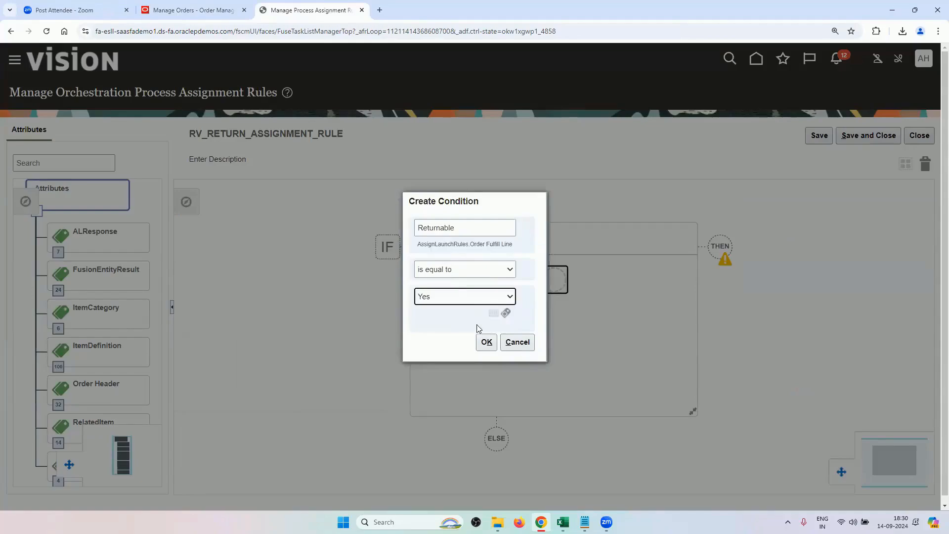
pyautogui.click(487, 342)
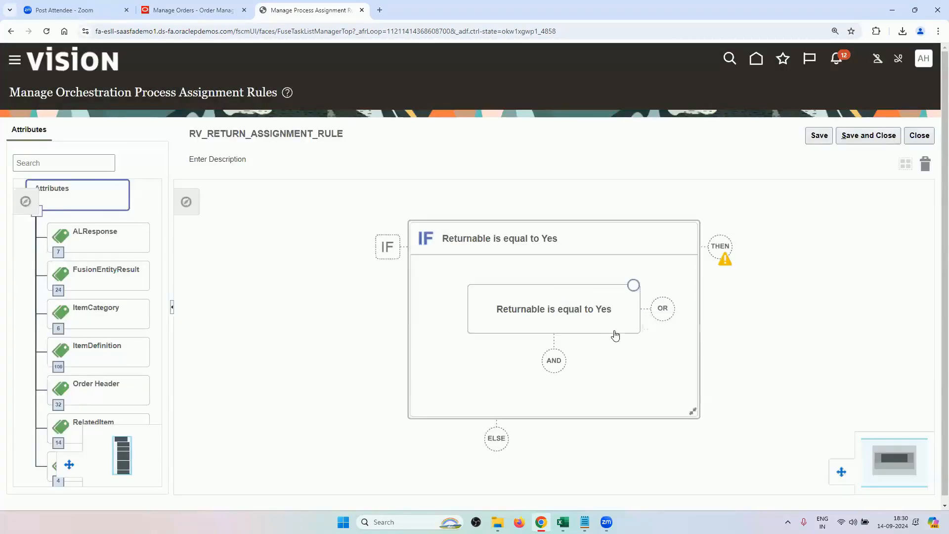
# - Add an AND condition on Line Type with the value Return for credit and return the item
pyautogui.click(563, 365)
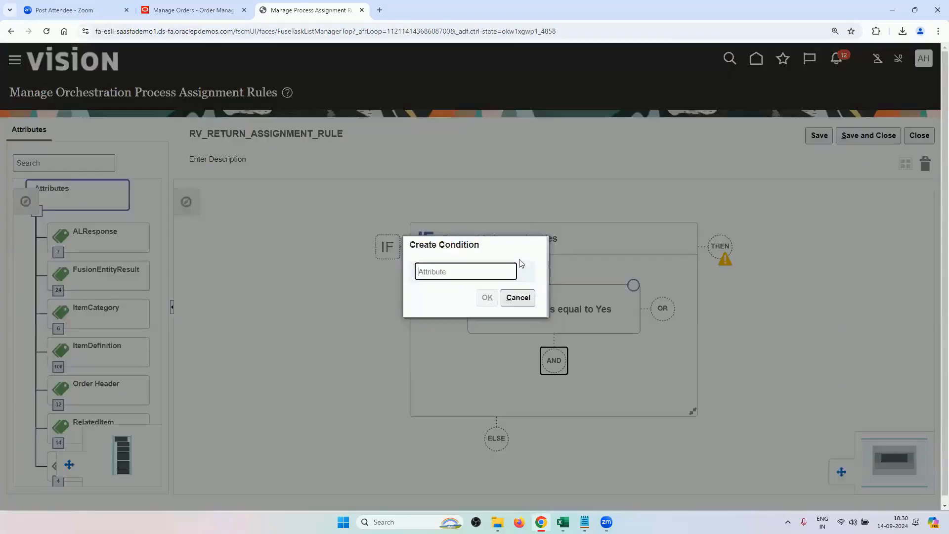
pyautogui.write('LINE TYP')
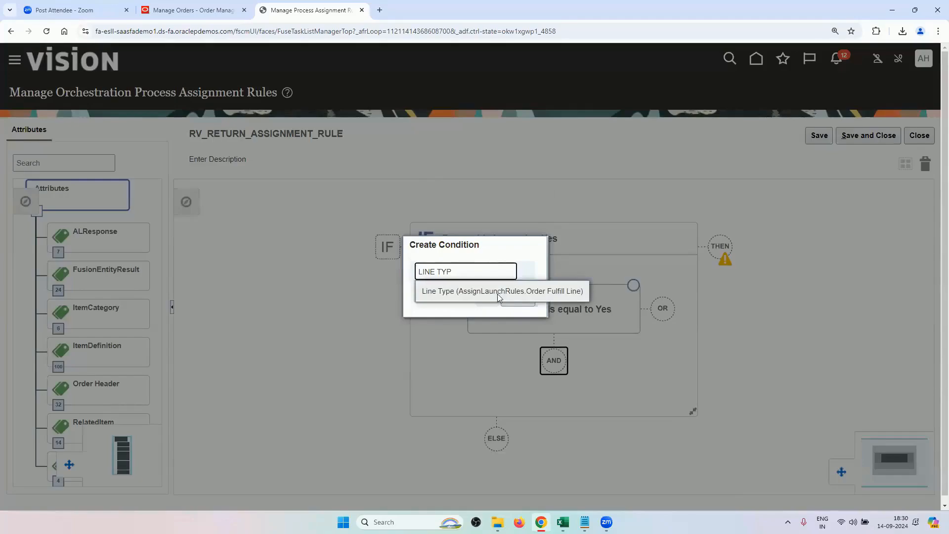
pyautogui.click(499, 292)
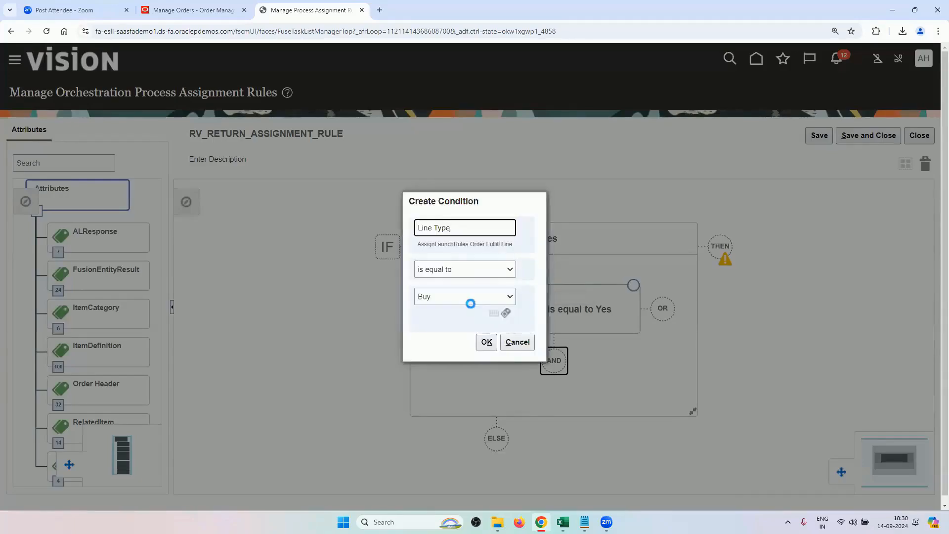
pyautogui.click(469, 299)
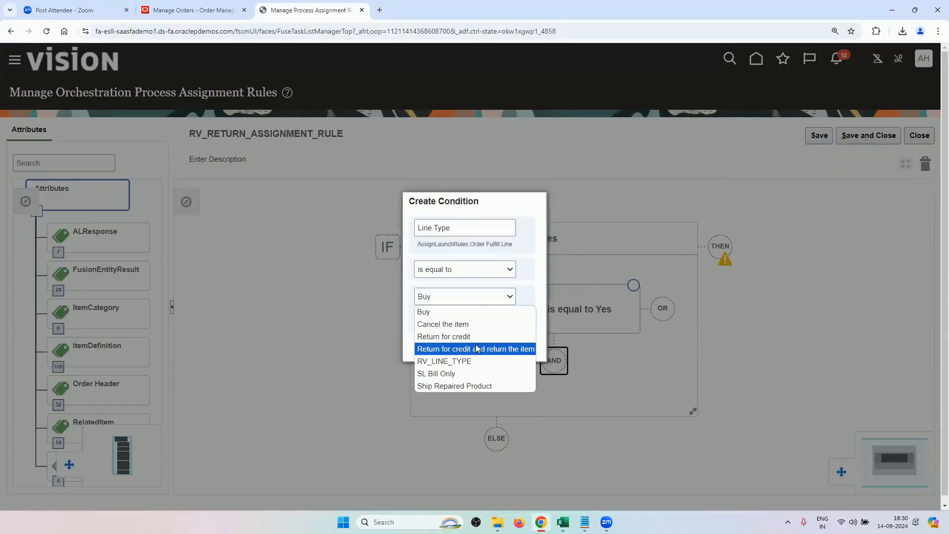
pyautogui.click(476, 349)
pyautogui.click(455, 299)
pyautogui.click(456, 300)
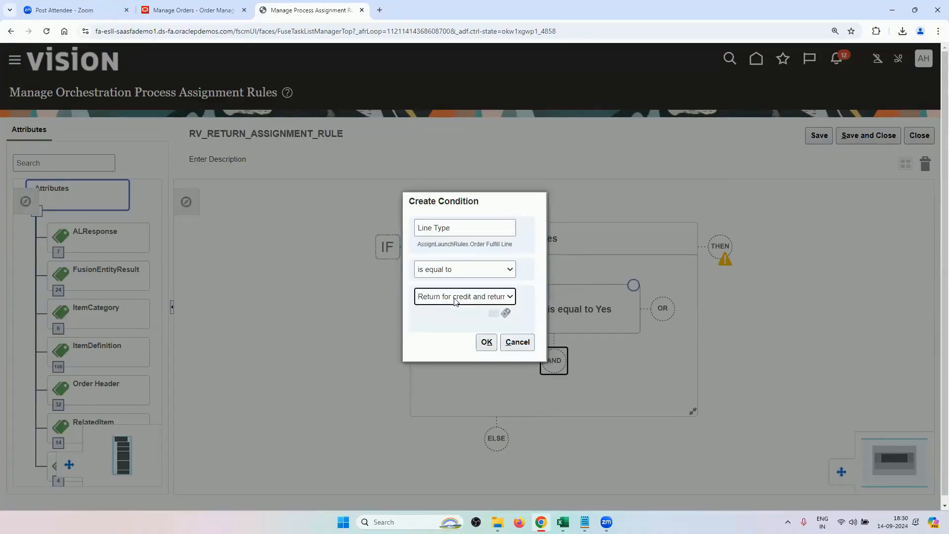
pyautogui.click(489, 302)
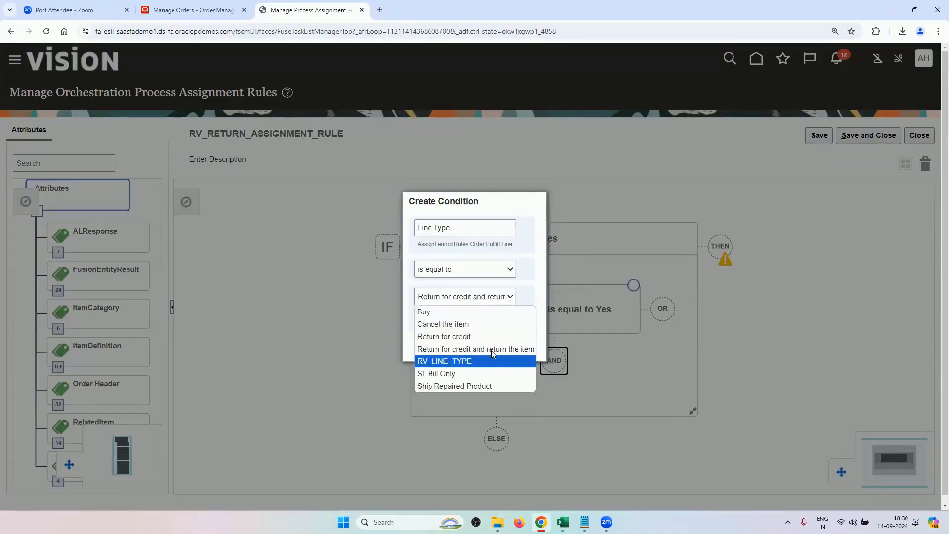
# - Verify the order's return type, then reselect Return for credit and return the item and confirm
pyautogui.click(187, 9)
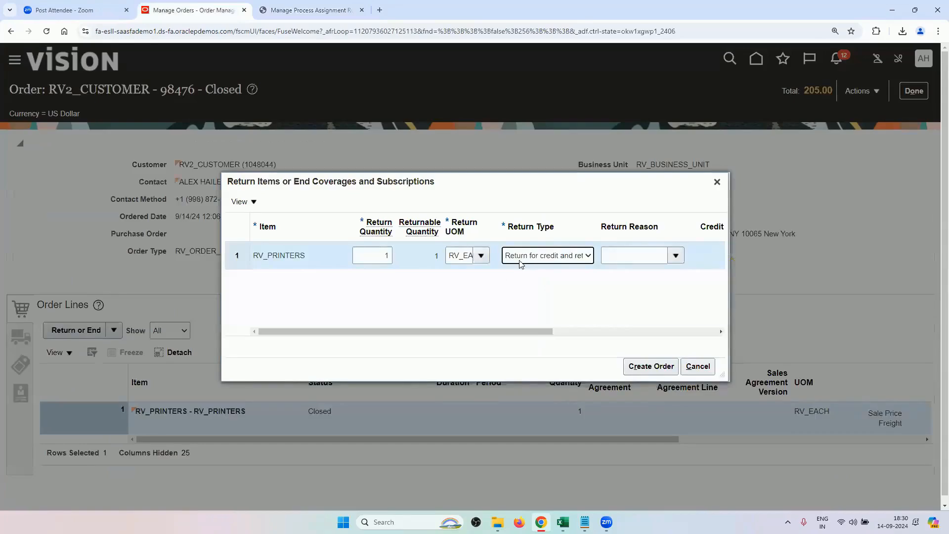
pyautogui.click(312, 10)
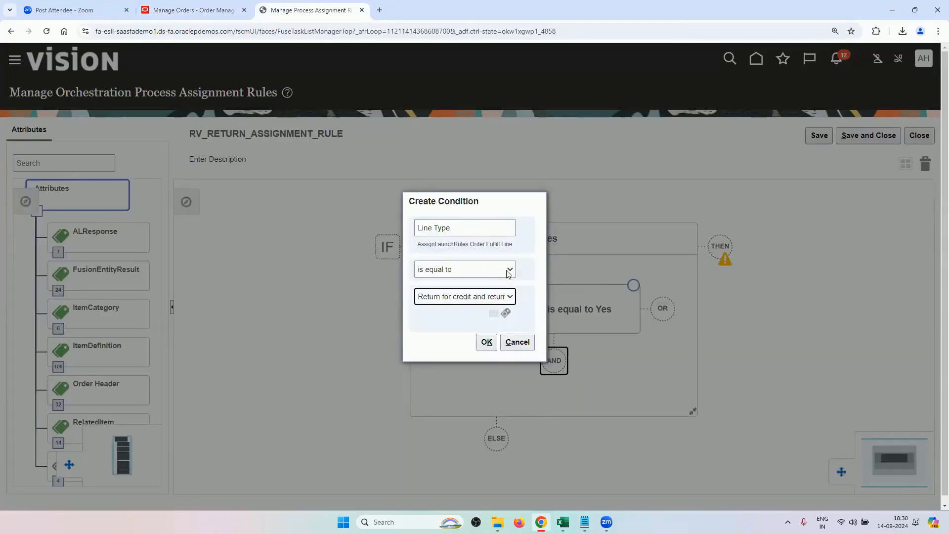
pyautogui.click(490, 302)
pyautogui.click(489, 347)
pyautogui.click(486, 342)
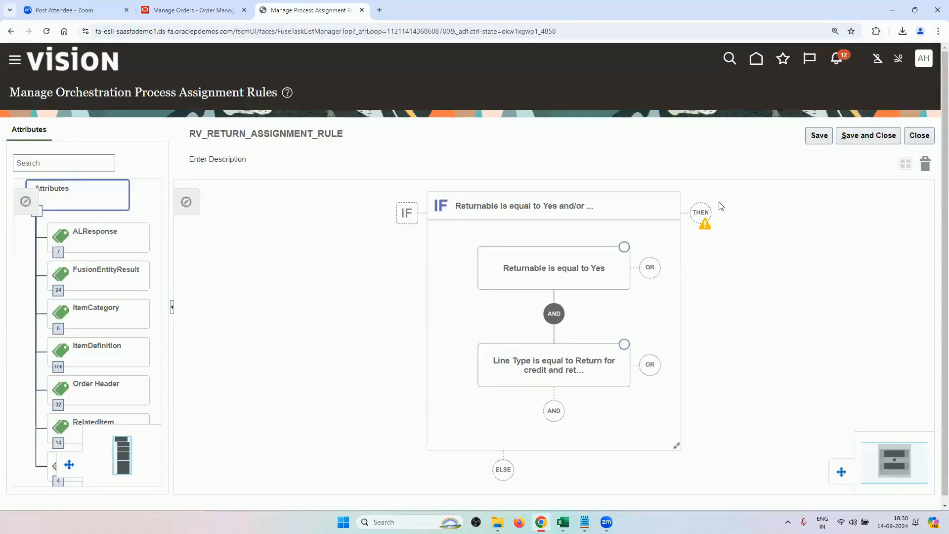
# - Add a THEN action block with Process Name as its attribute
pyautogui.click(700, 212)
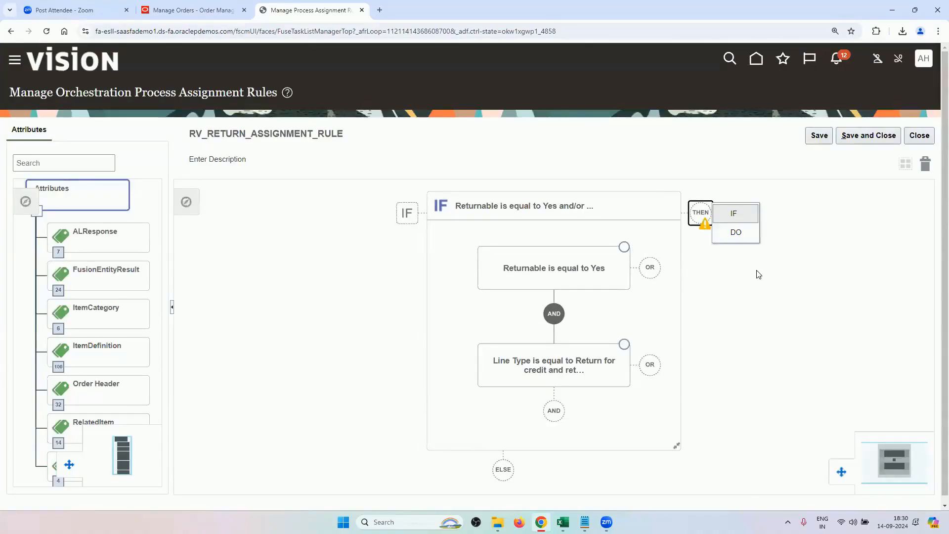
pyautogui.click(732, 240)
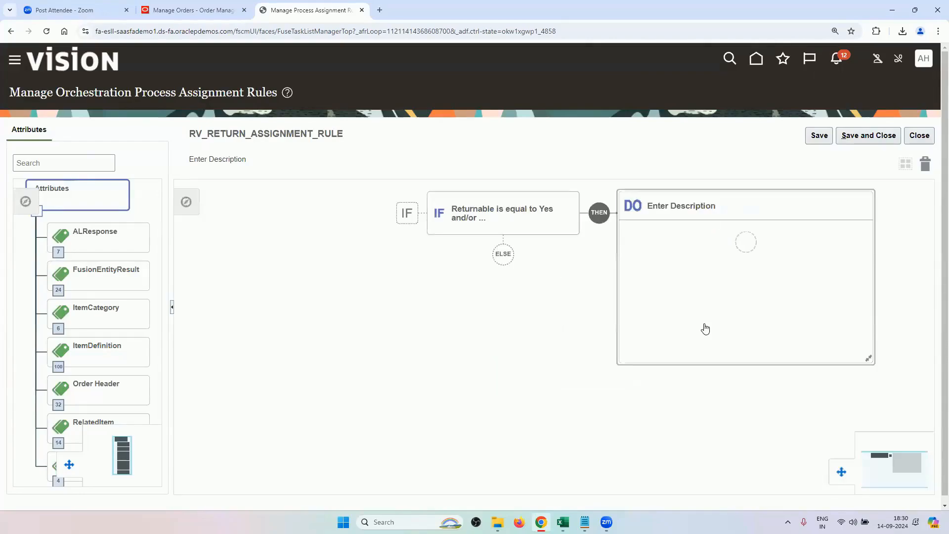
pyautogui.click(745, 244)
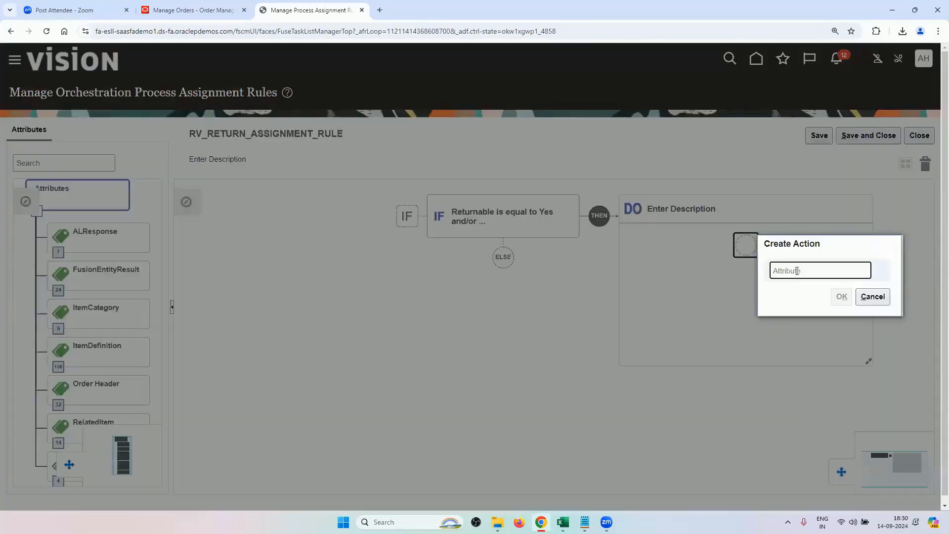
pyautogui.write('PROCESS')
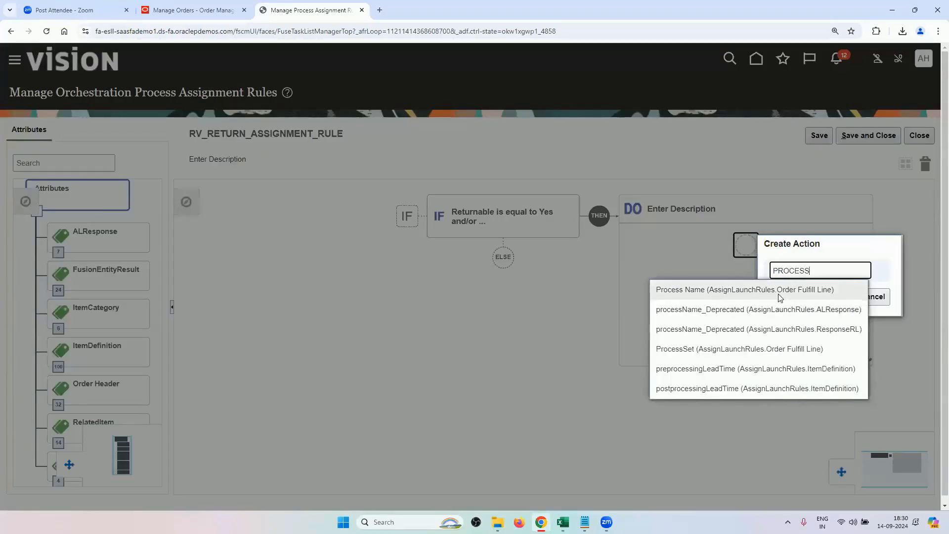
pyautogui.click(780, 291)
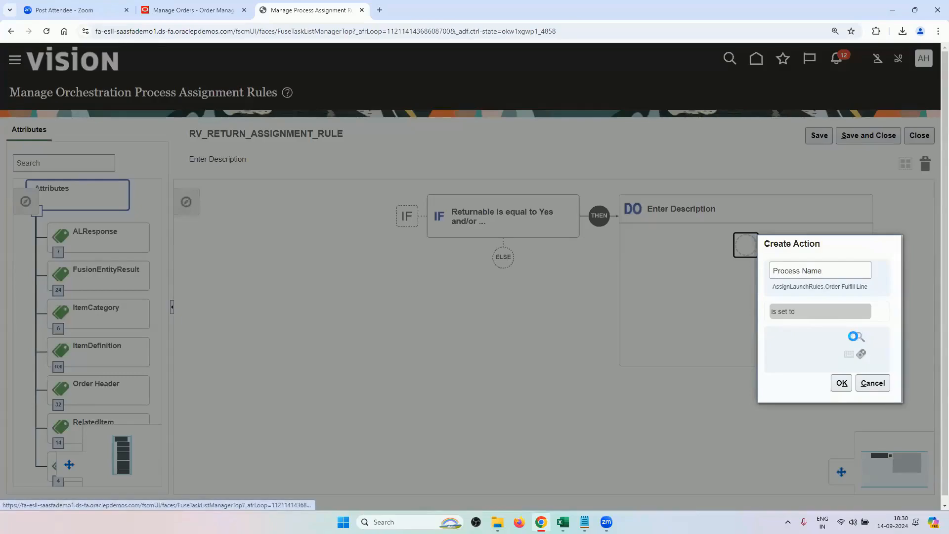
# - Set the Process Name value to ReturnOrderGenericProcess, confirm it, and expand the IF conditions
pyautogui.click(859, 337)
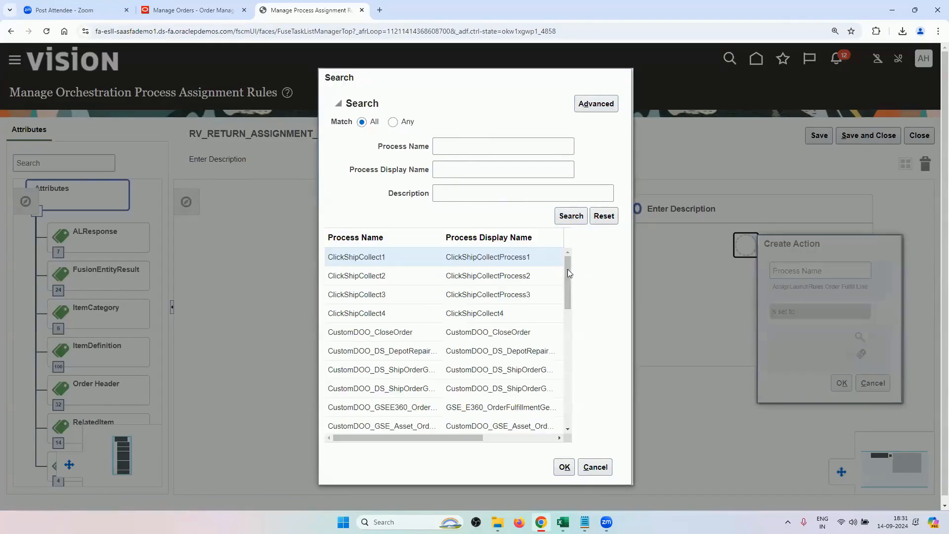
pyautogui.moveTo(568, 269); pyautogui.dragTo(569, 366)
pyautogui.click(472, 385)
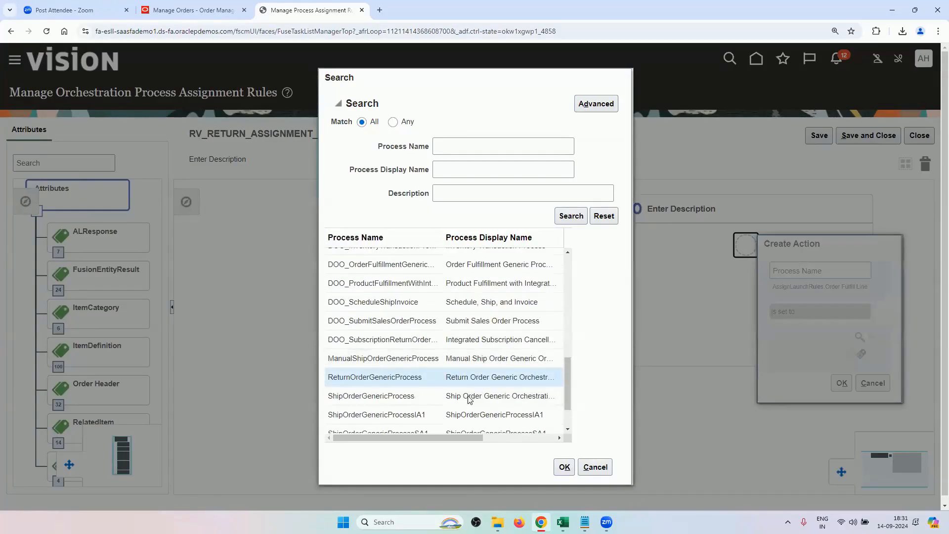
pyautogui.click(566, 465)
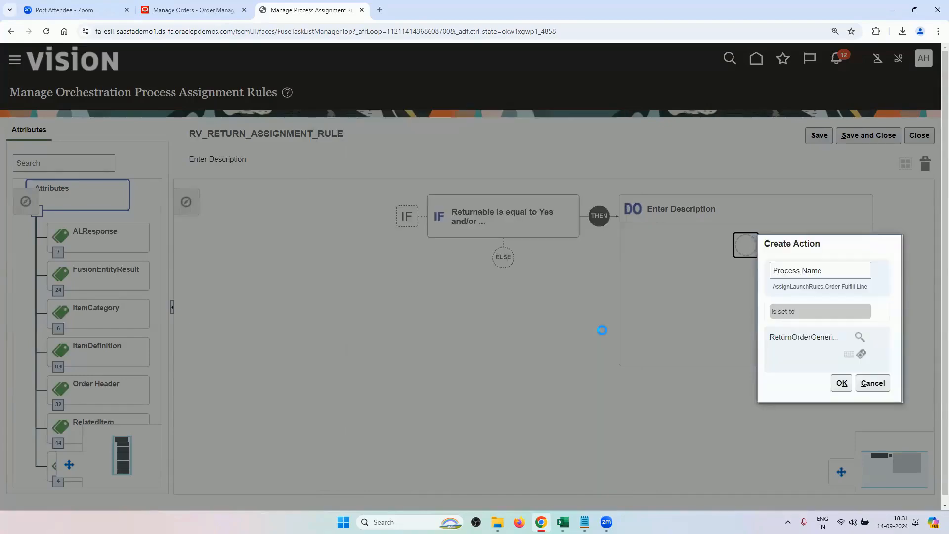
pyautogui.click(842, 382)
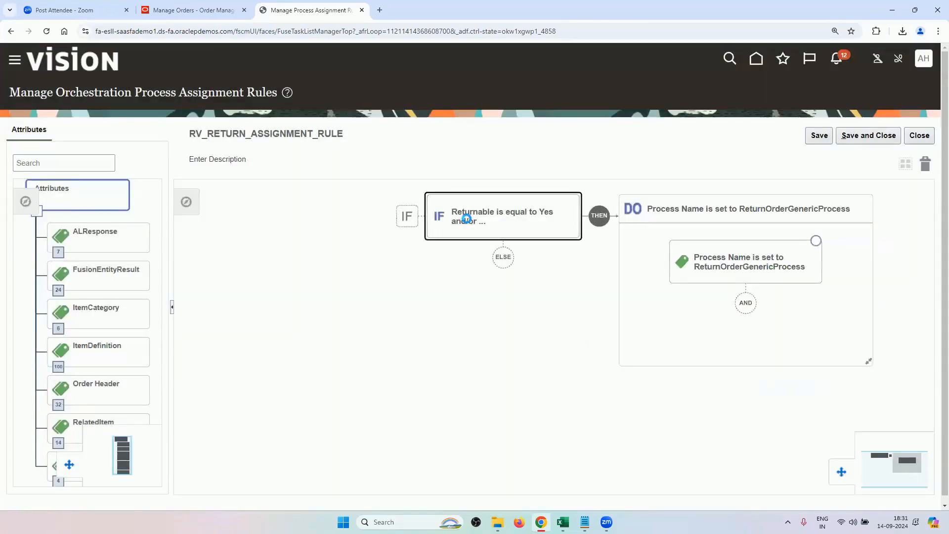
pyautogui.click(467, 219)
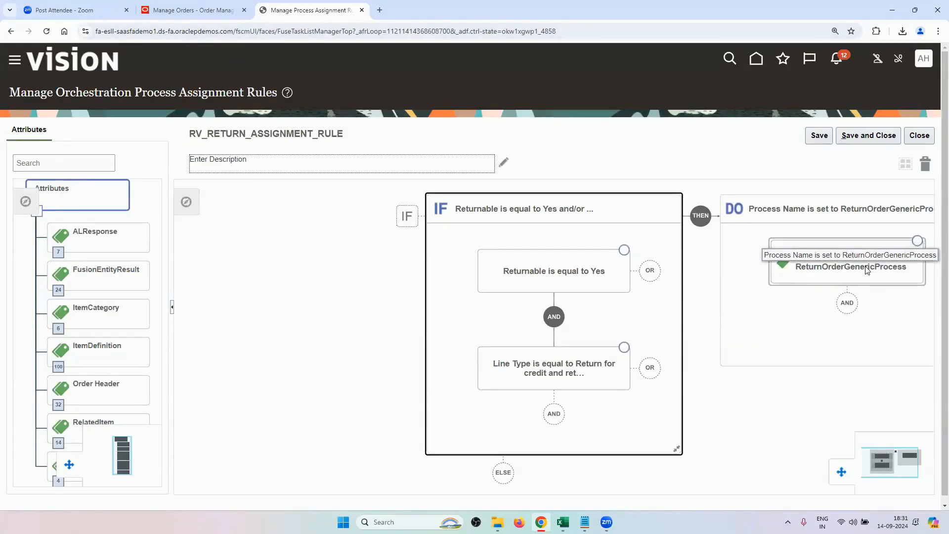
# - Save the return rule and activate RV_RETURN_ASSIGNMENT_RULE in the rules list
pyautogui.click(860, 138)
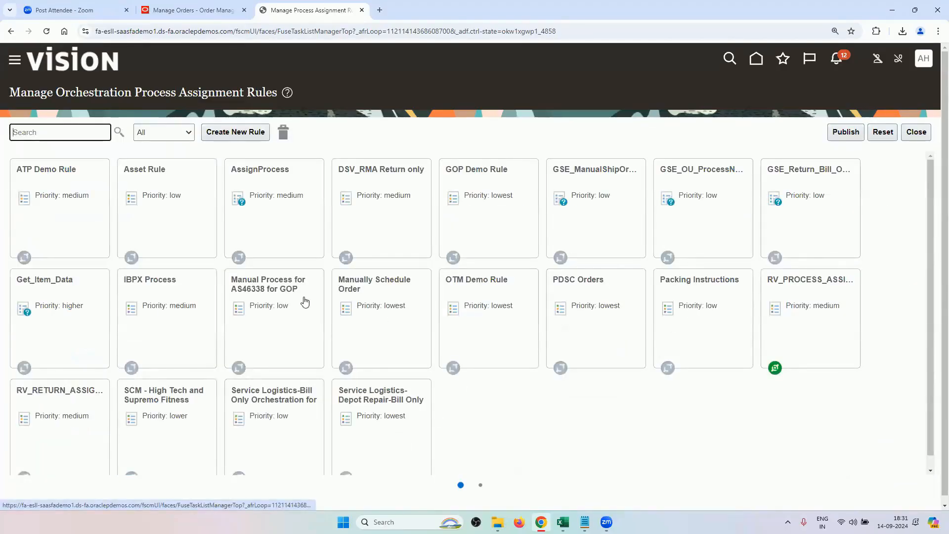
pyautogui.click(480, 485)
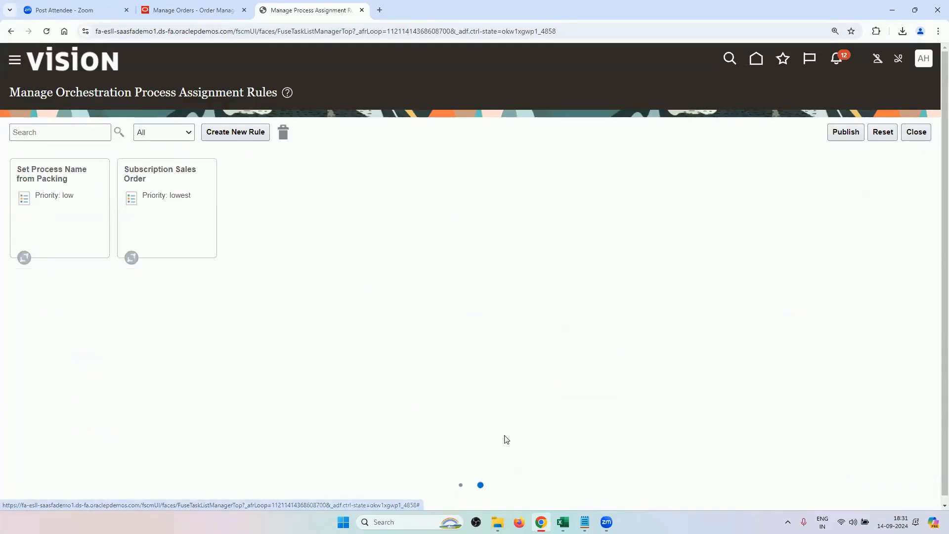
pyautogui.click(460, 485)
pyautogui.scroll(-1, 255, 329)
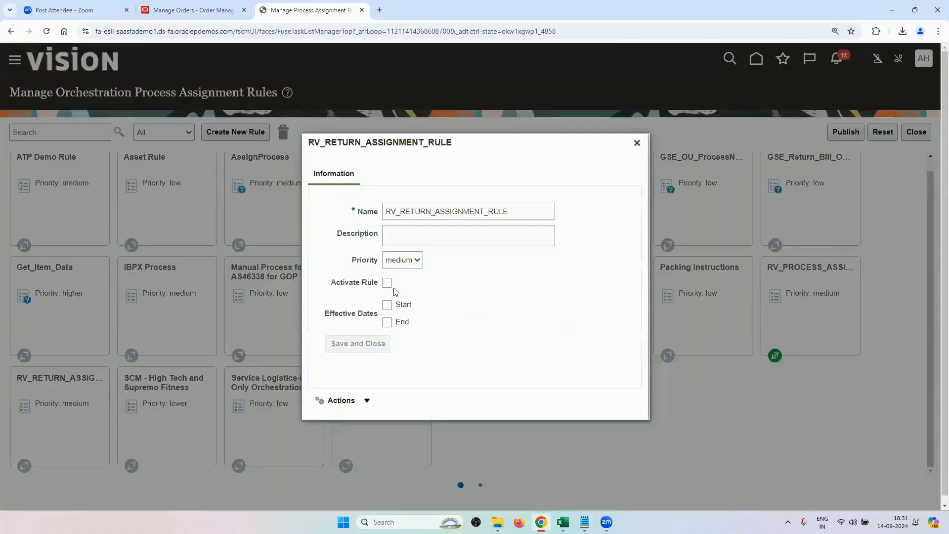
pyautogui.click(387, 283)
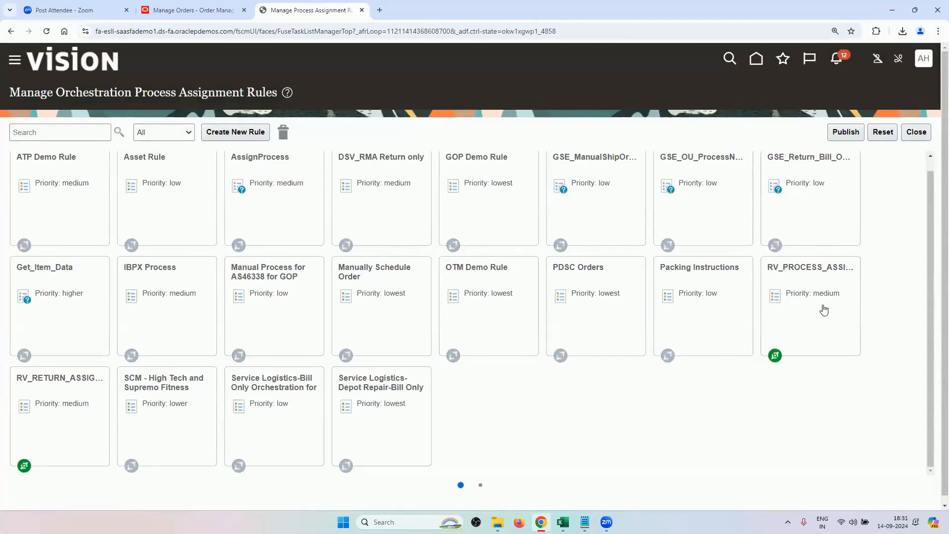
# - Deactivate RV_PROCESS_ASSIGNMENT_RULE
pyautogui.click(795, 283)
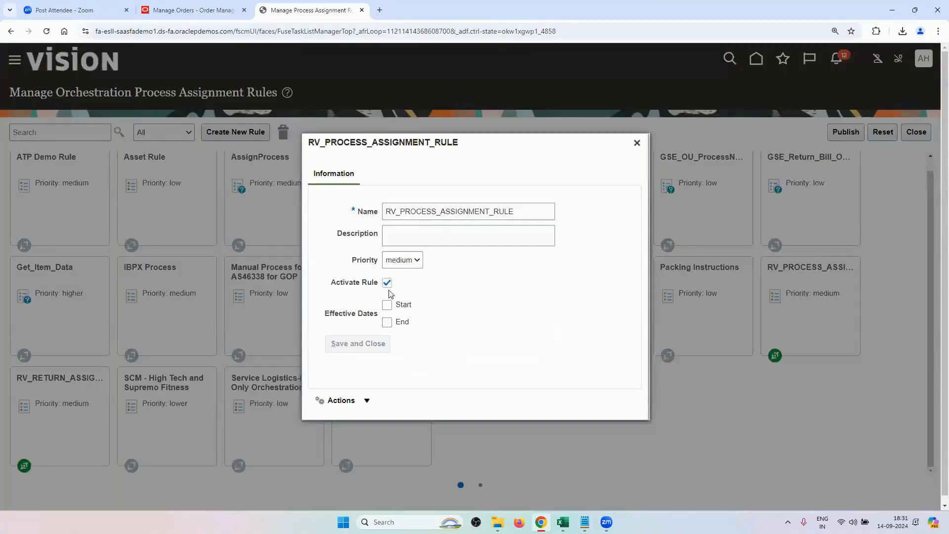
pyautogui.click(387, 284)
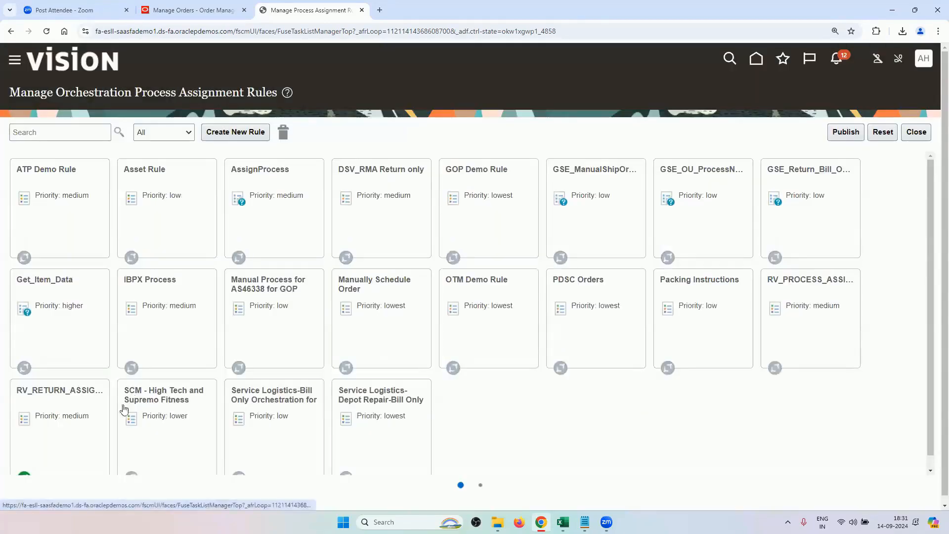
pyautogui.scroll(-1, 49, 395)
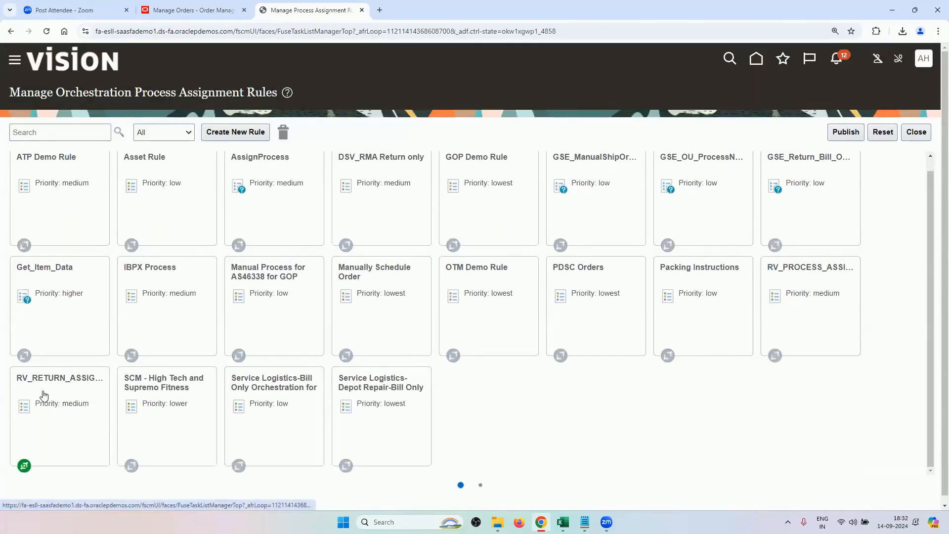
pyautogui.scroll(1, 667, 364)
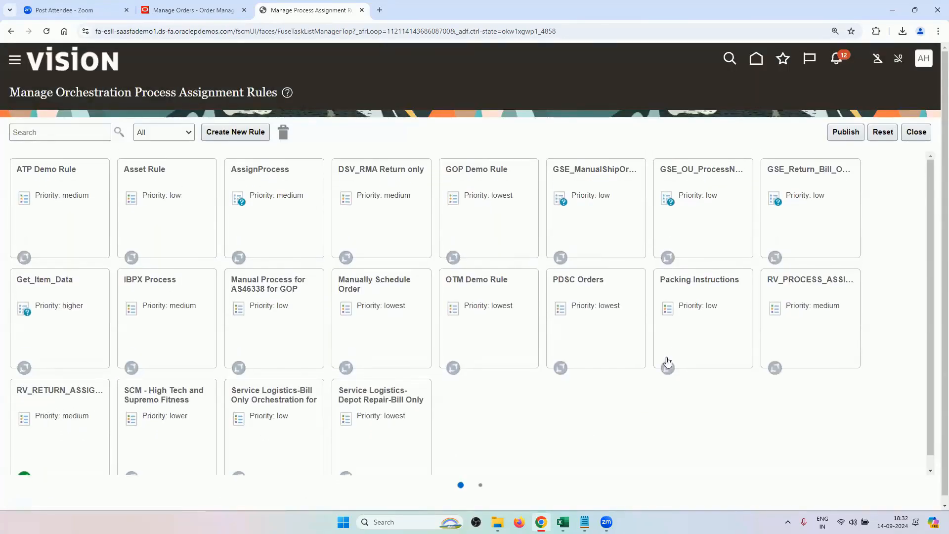
# - Publish the draft rule changes to production, then return to the Excel training workbook
pyautogui.click(846, 132)
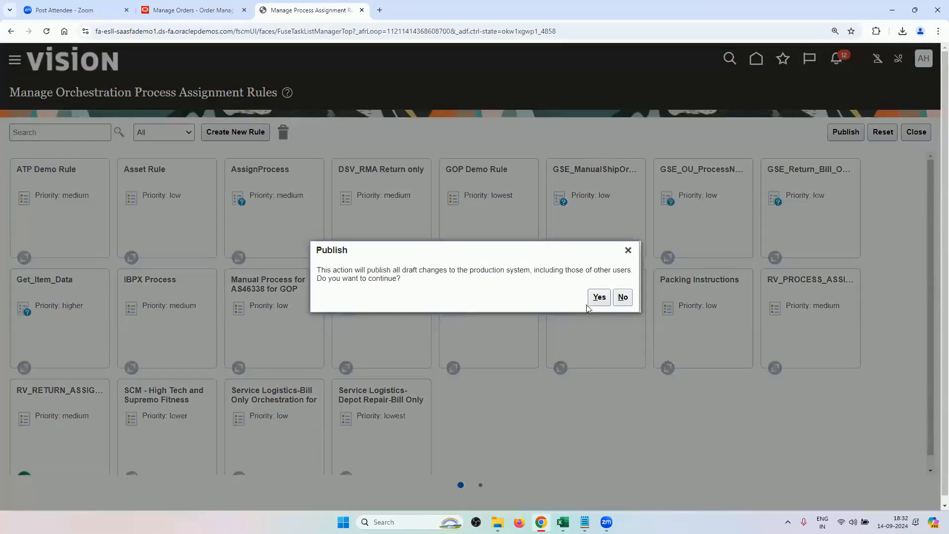
pyautogui.click(598, 299)
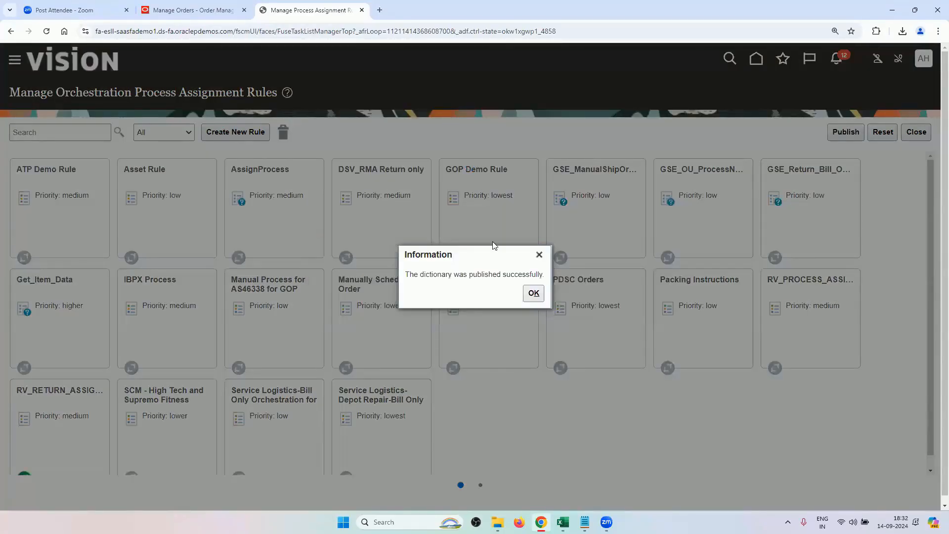
pyautogui.click(534, 293)
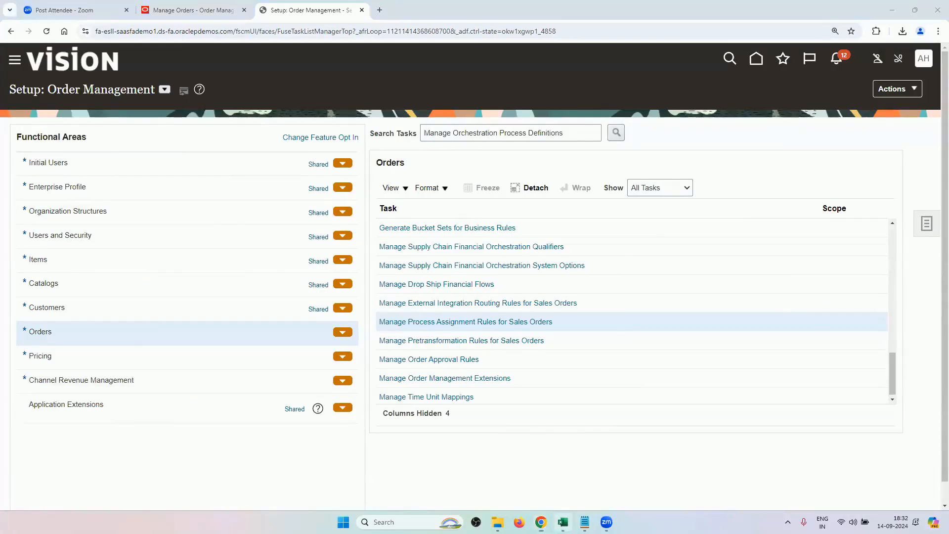
pyautogui.click(562, 522)
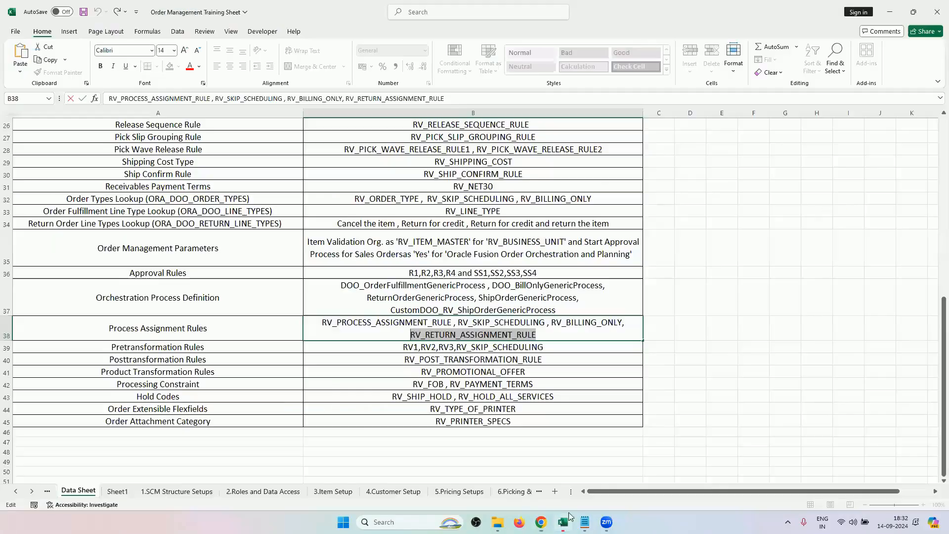
# - Move through the sheets 6, 7, 8 and Transformation Rules to the Returns sheet
pyautogui.click(528, 497)
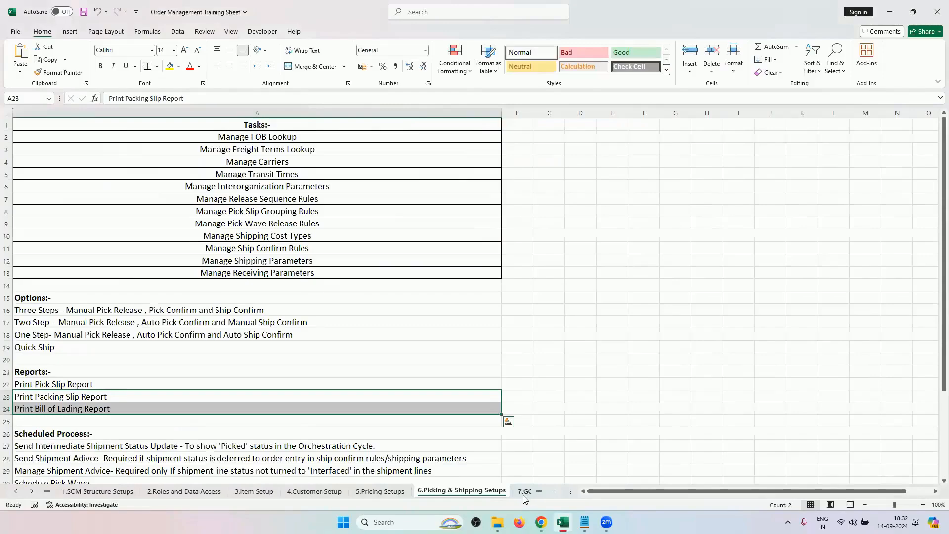
pyautogui.click(525, 496)
pyautogui.click(524, 496)
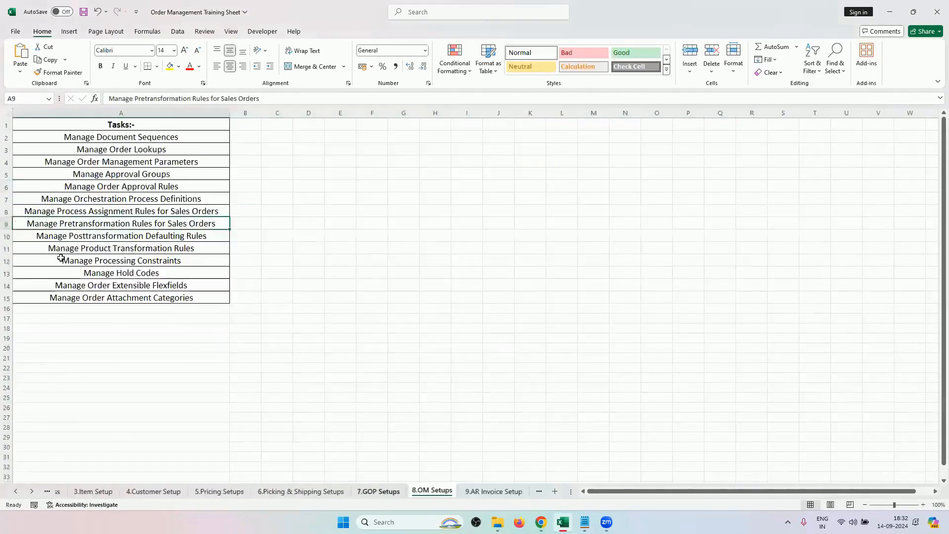
pyautogui.hotkey('ctrl', 'pagedown')
pyautogui.hotkey('ctrl', 'pagedown')
pyautogui.hotkey('ctrl', 'pagedown')
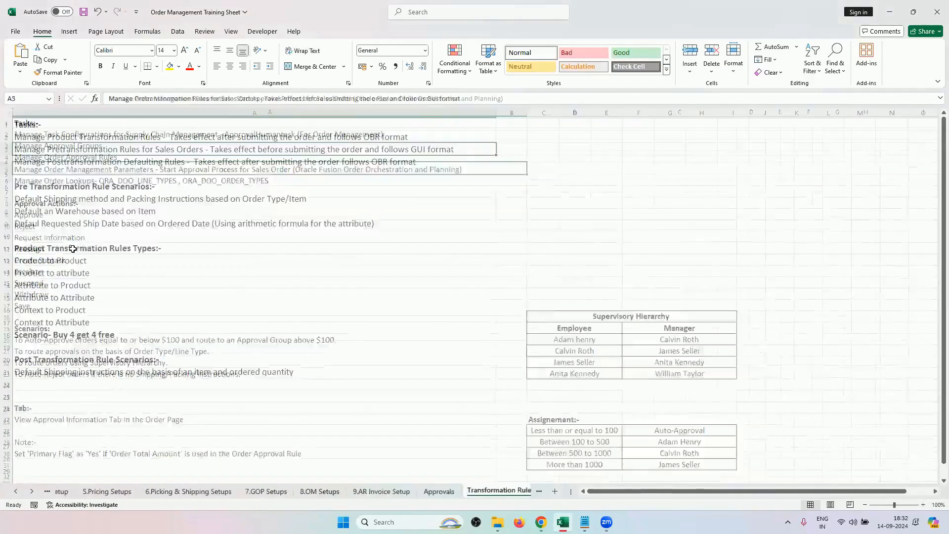
pyautogui.hotkey('ctrl', 'pagedown')
pyautogui.hotkey('ctrl', 'pagedown')
pyautogui.hotkey('ctrl', 'pagedown')
pyautogui.hotkey('ctrl', 'pagedown')
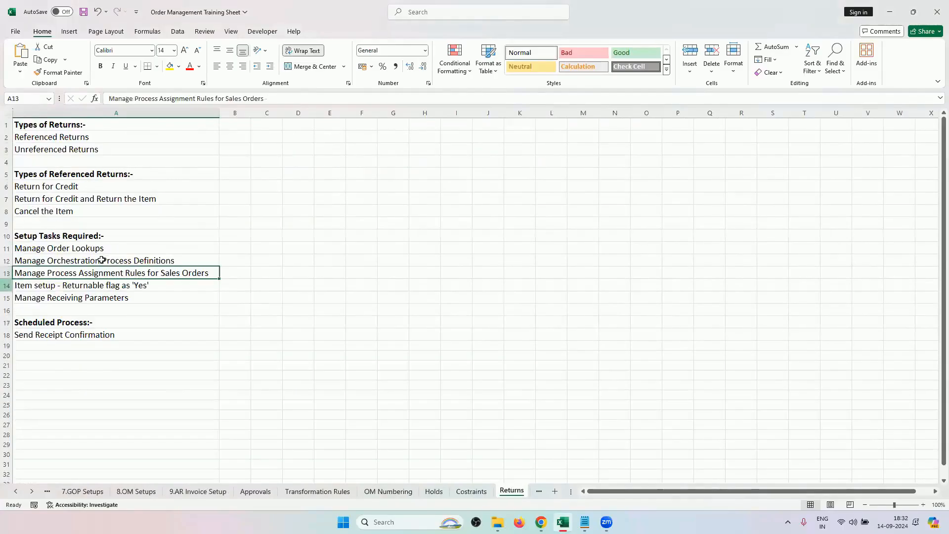
# - Review the return setup tasks in A12–A14, then return to the Oracle browser
pyautogui.click(101, 260)
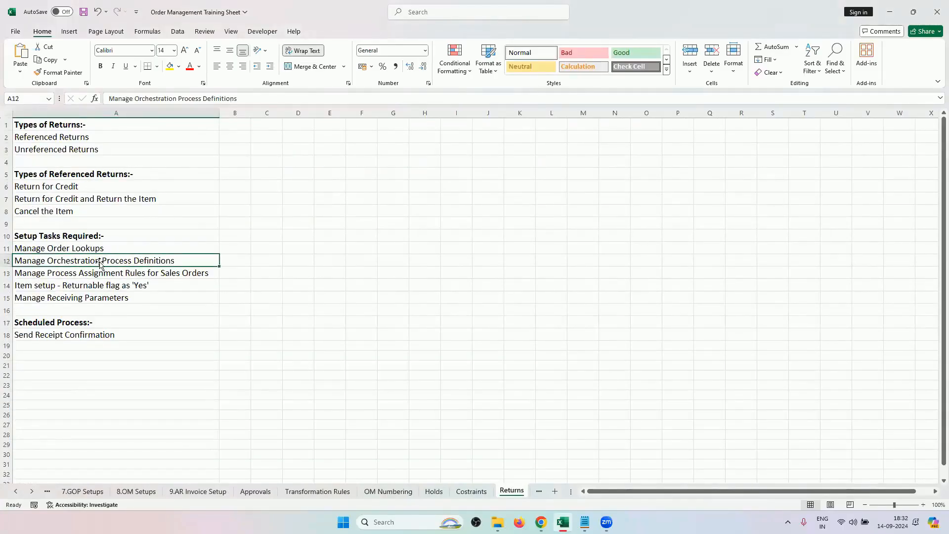
pyautogui.click(113, 275)
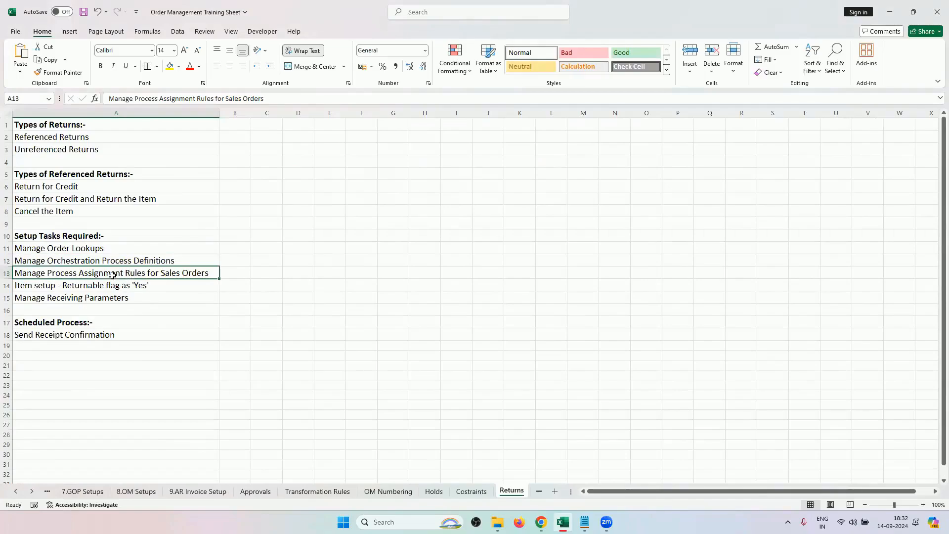
pyautogui.click(86, 288)
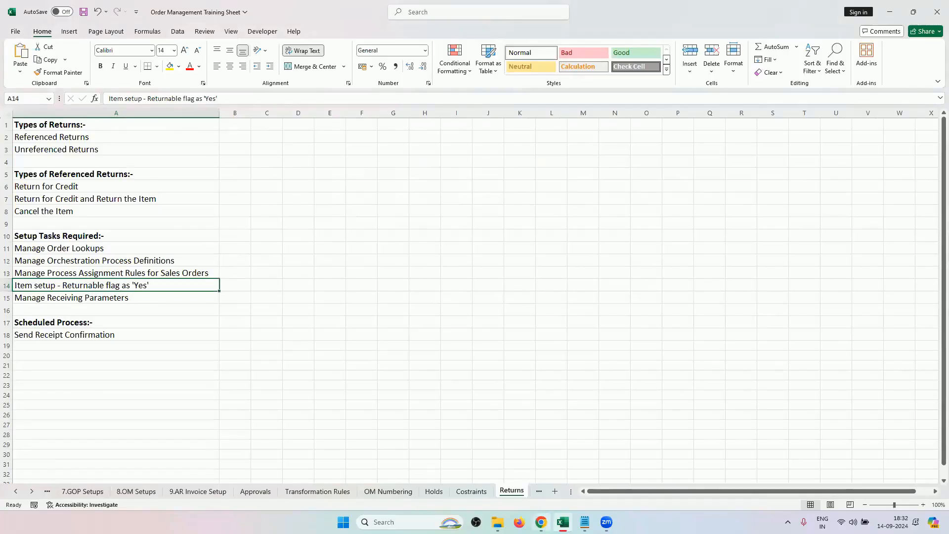
pyautogui.hotkey('alt', 'Tab')
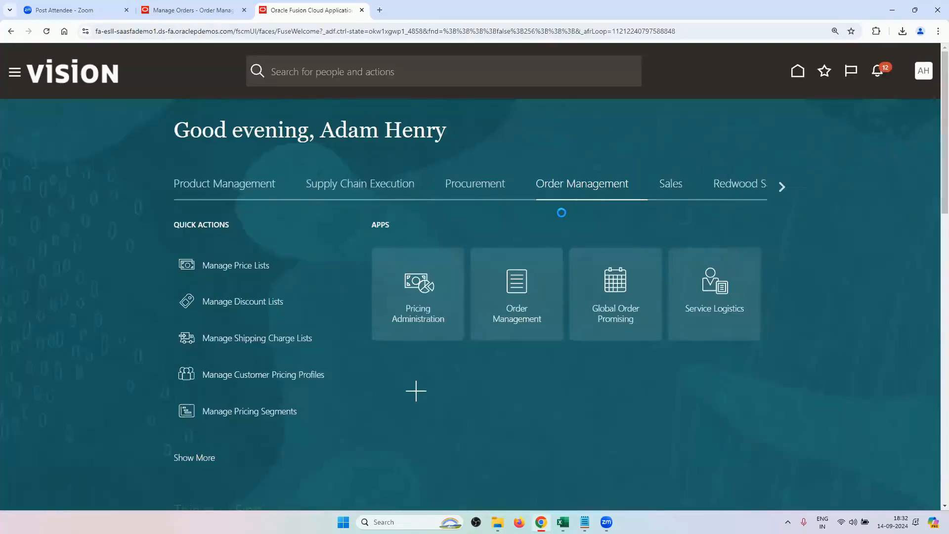
# - Open Product Information Management from the home page's Product Management apps
pyautogui.click(258, 185)
pyautogui.click(624, 312)
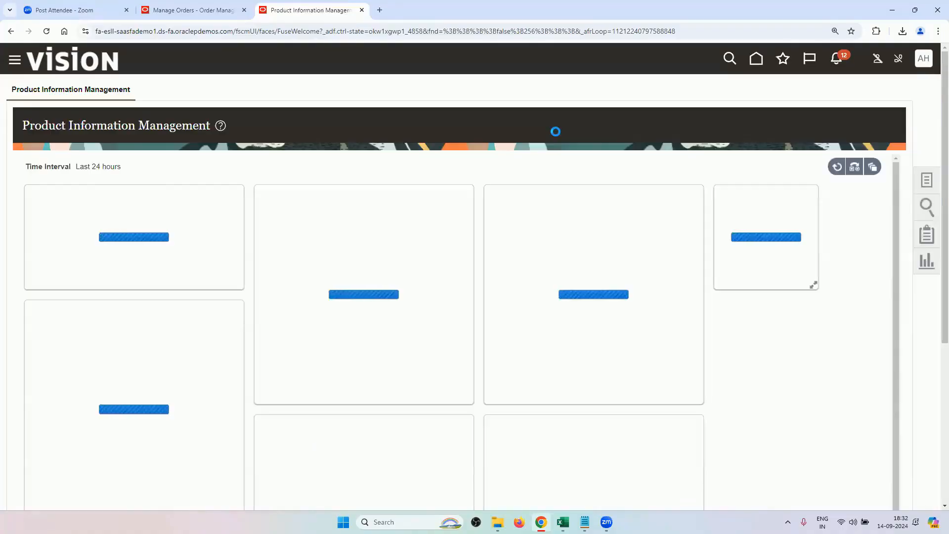
# - Search Manage Items in RV_ITEM_CLASS for items starting with R and open RV_PRINTERS
pyautogui.click(924, 187)
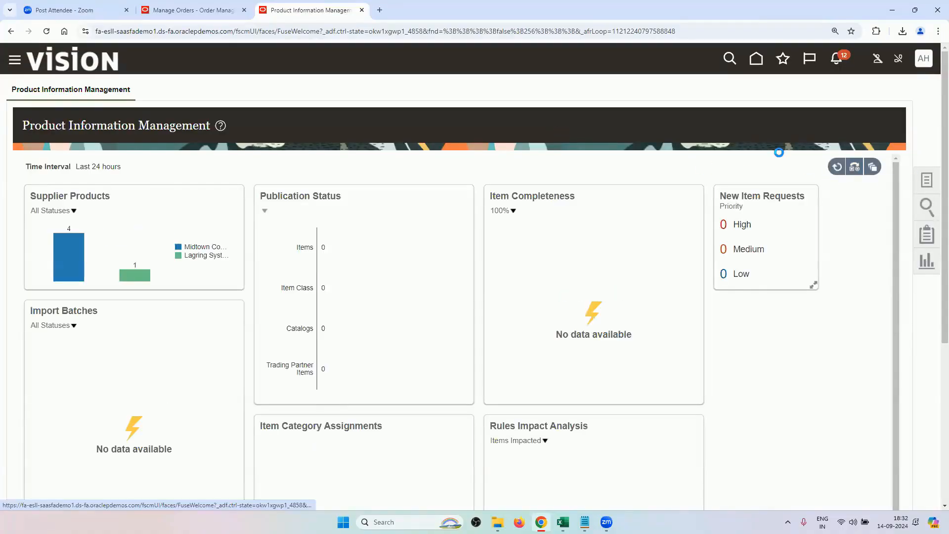
pyautogui.click(830, 114)
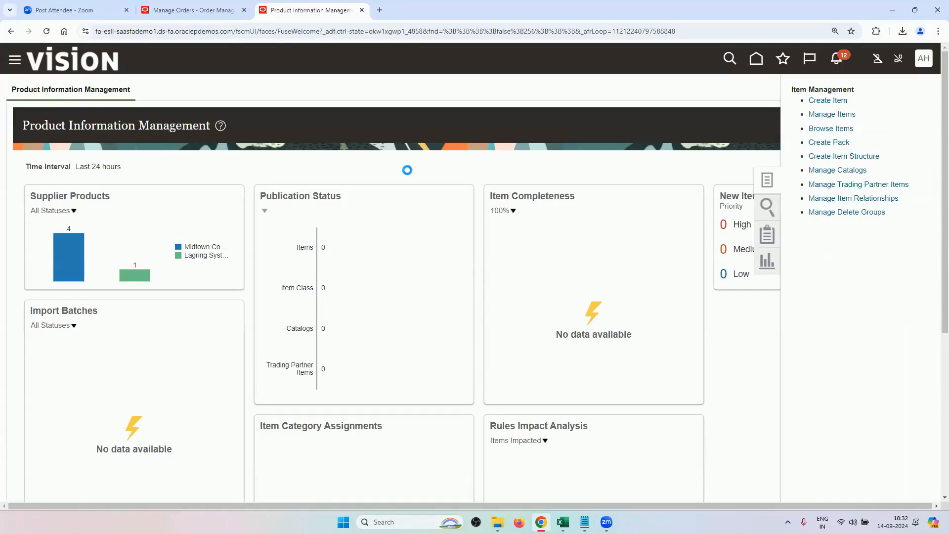
pyautogui.tripleClick(273, 121)
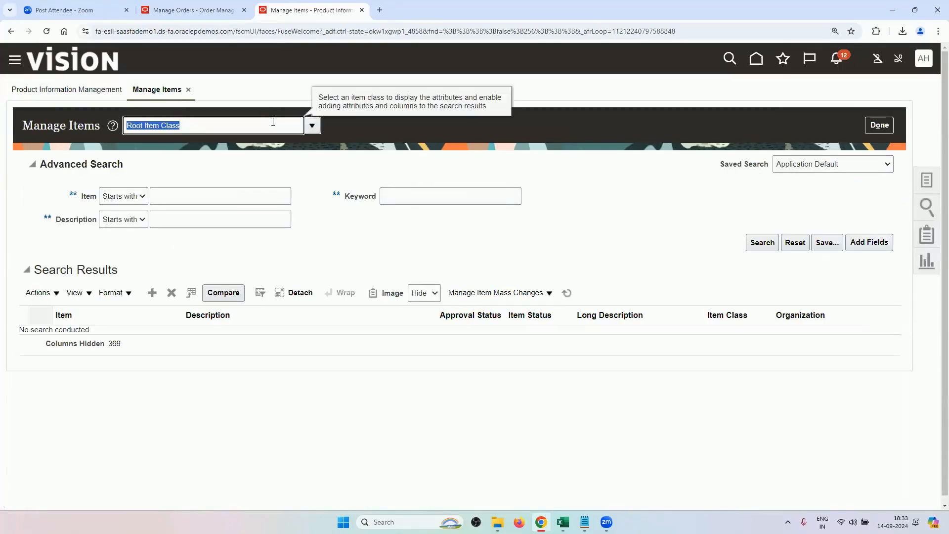
pyautogui.write('RV')
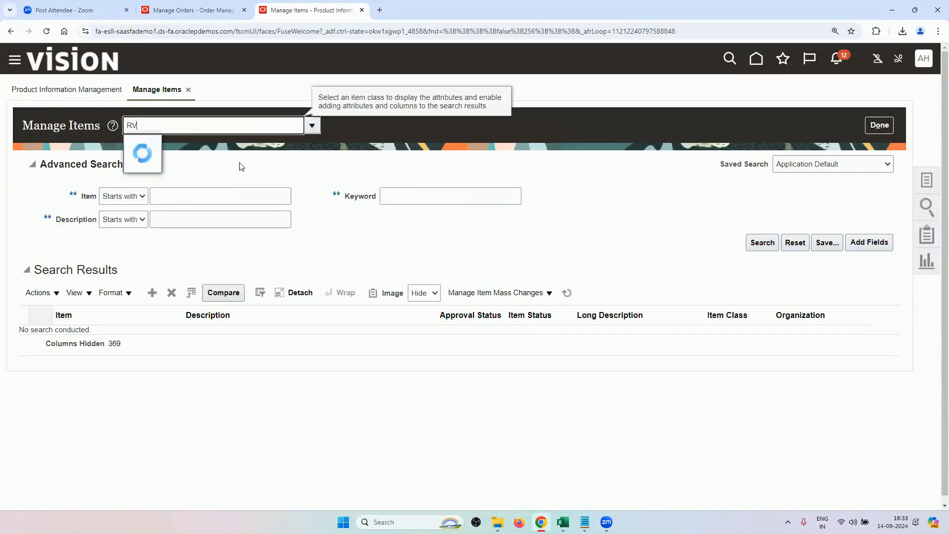
pyautogui.click(224, 148)
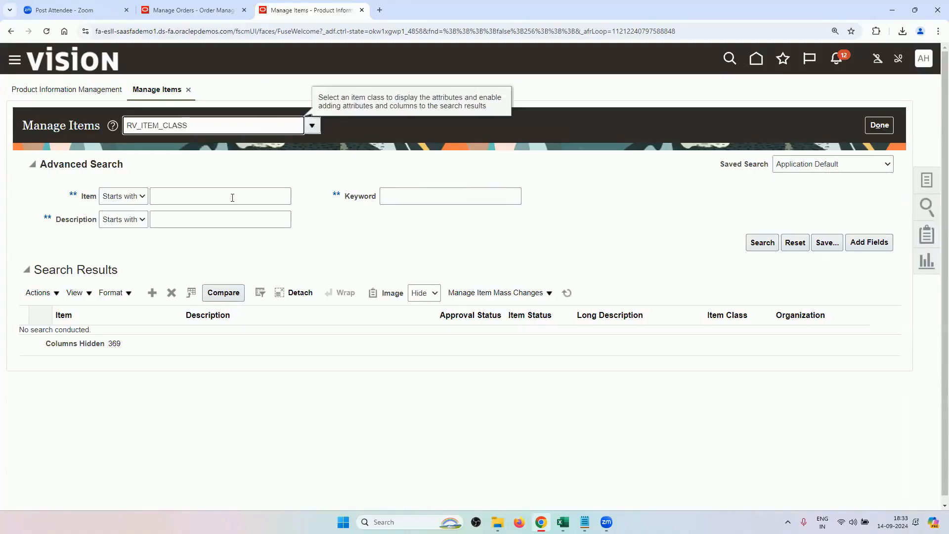
pyautogui.click(232, 198)
pyautogui.write('R')
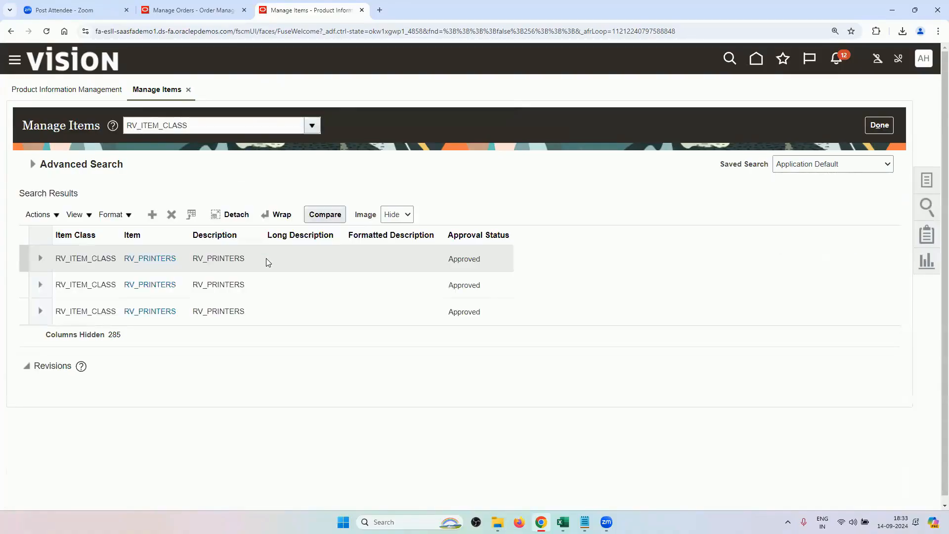
pyautogui.click(145, 262)
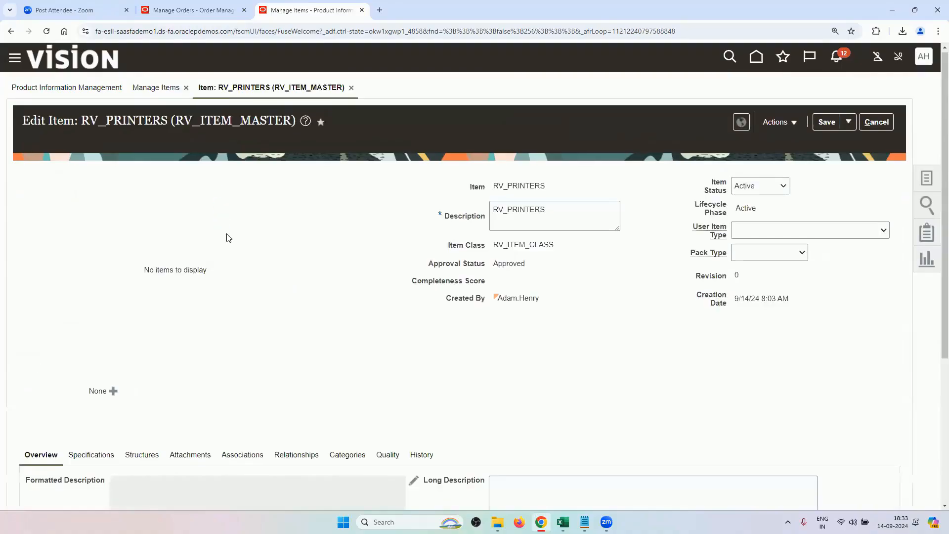
# - Confirm RV_PRINTERS shows Returnable Yes under Sales and Order Management specifications, then cancel
pyautogui.scroll(-3, 111, 306)
pyautogui.click(92, 292)
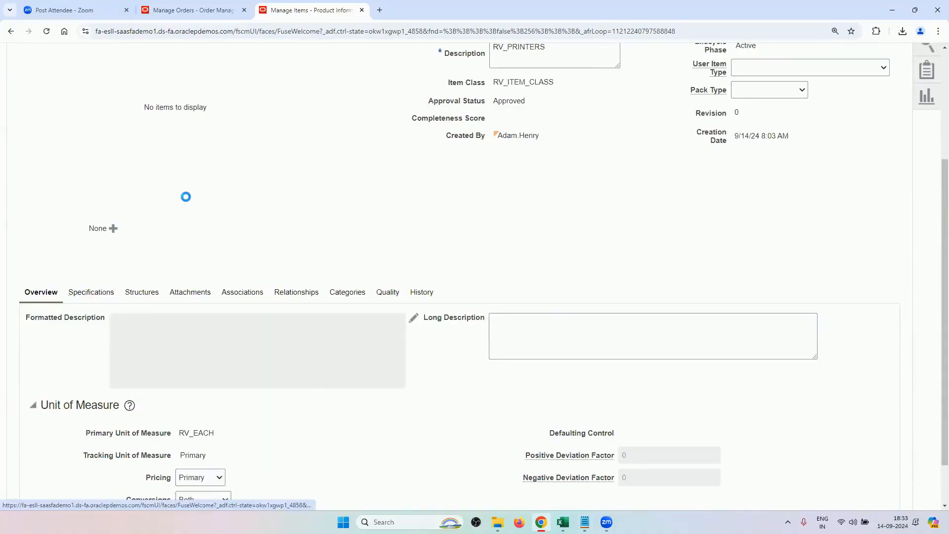
pyautogui.scroll(-3, 183, 202)
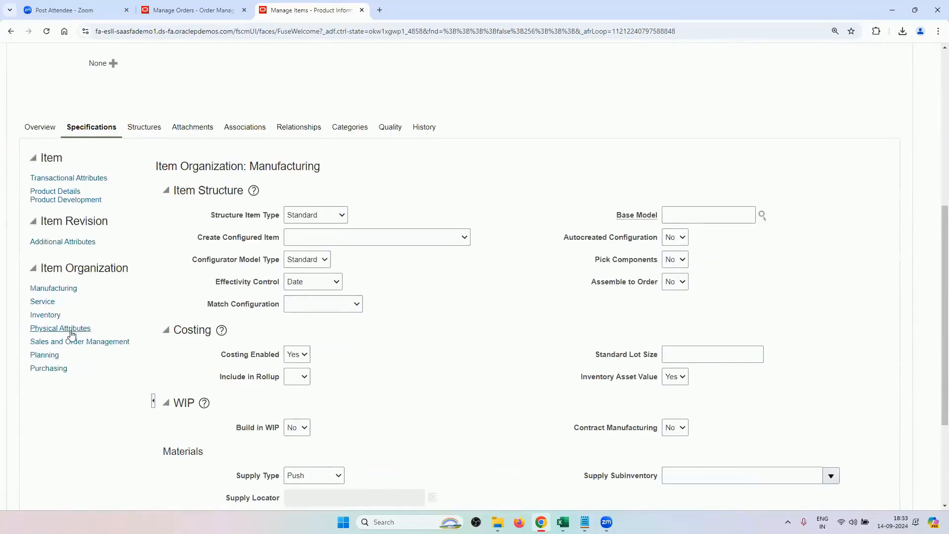
pyautogui.click(57, 344)
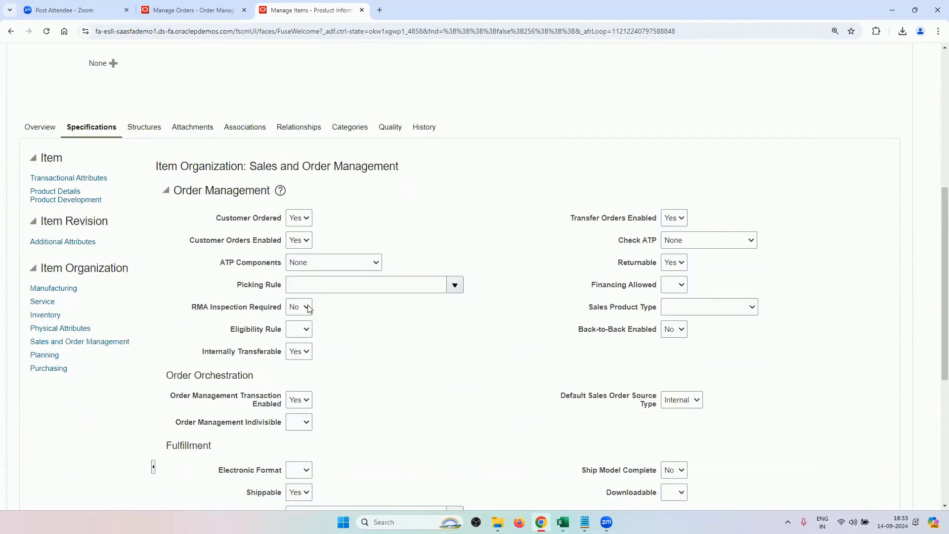
pyautogui.moveTo(308, 309)
pyautogui.moveTo(618, 266); pyautogui.dragTo(653, 269)
pyautogui.scroll(7, 893, 166)
pyautogui.click(881, 131)
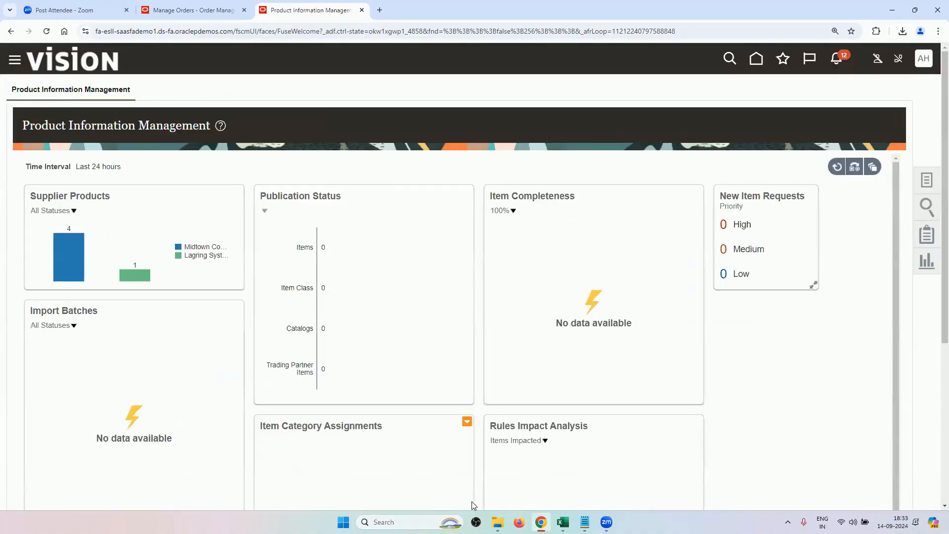
# - Copy the Manage Receiving Parameters task from cell A13 of 6.Picking & Shipping Setups
pyautogui.click(563, 522)
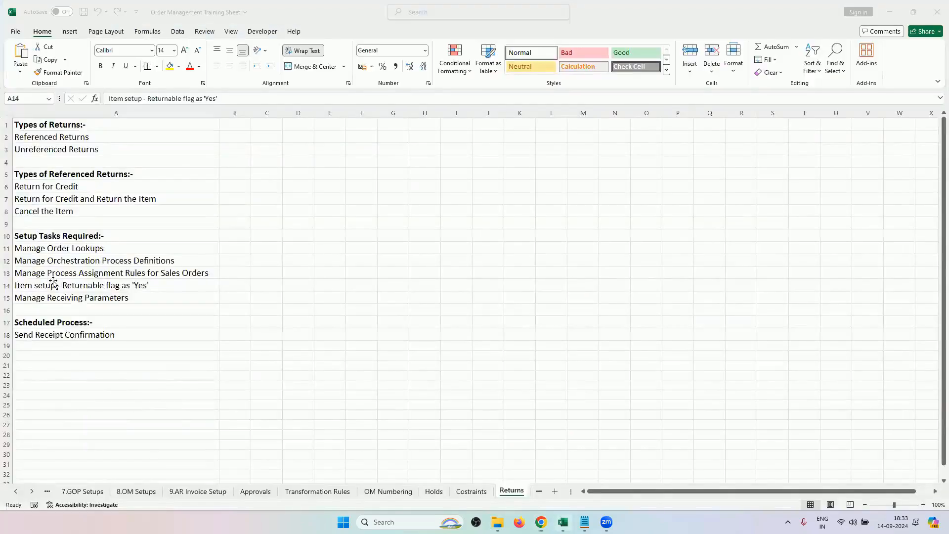
pyautogui.click(69, 296)
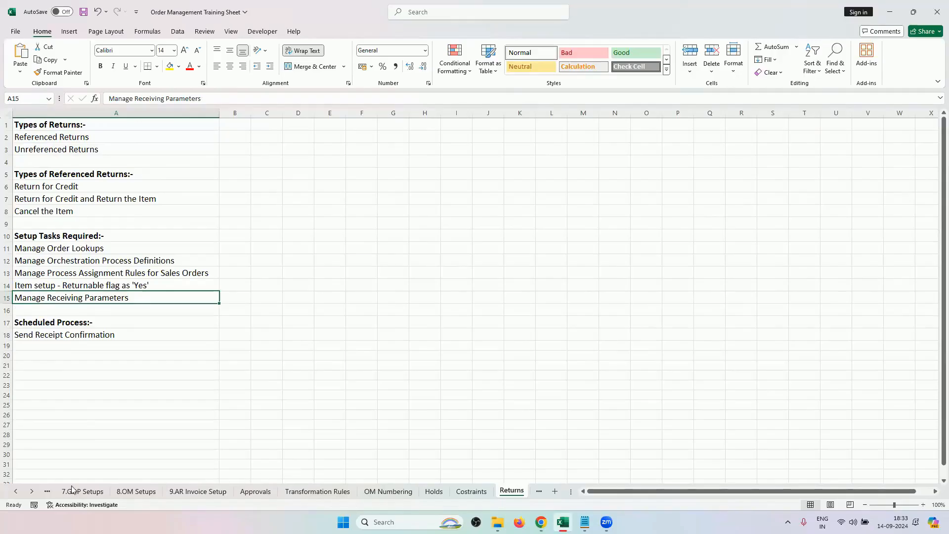
pyautogui.click(13, 492)
pyautogui.click(12, 493)
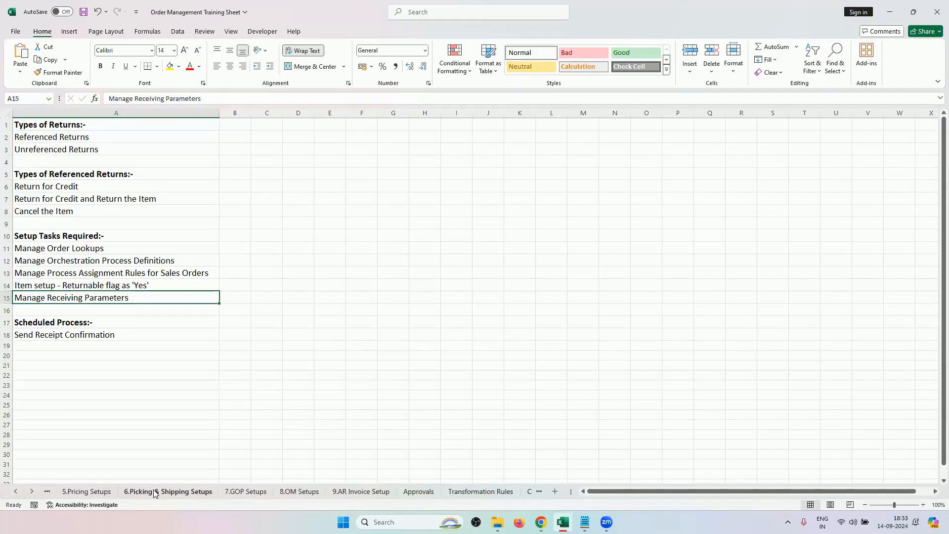
pyautogui.click(154, 492)
pyautogui.click(225, 275)
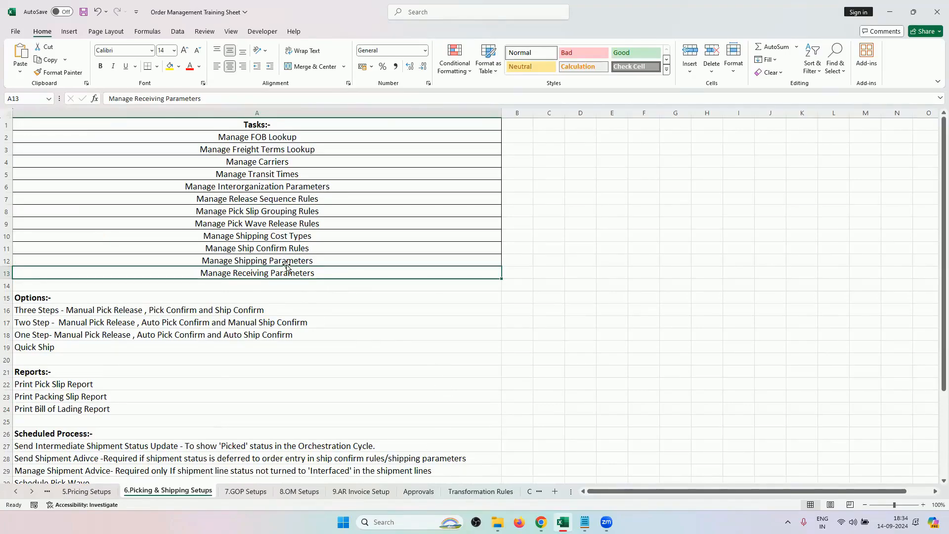
pyautogui.hotkey('ctrl', 'c')
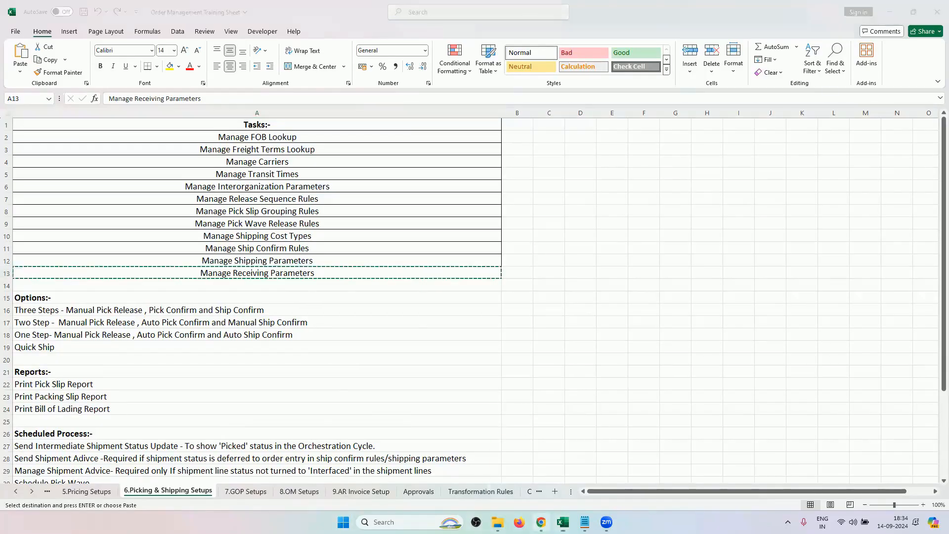
pyautogui.hotkey('alt', 'Tab')
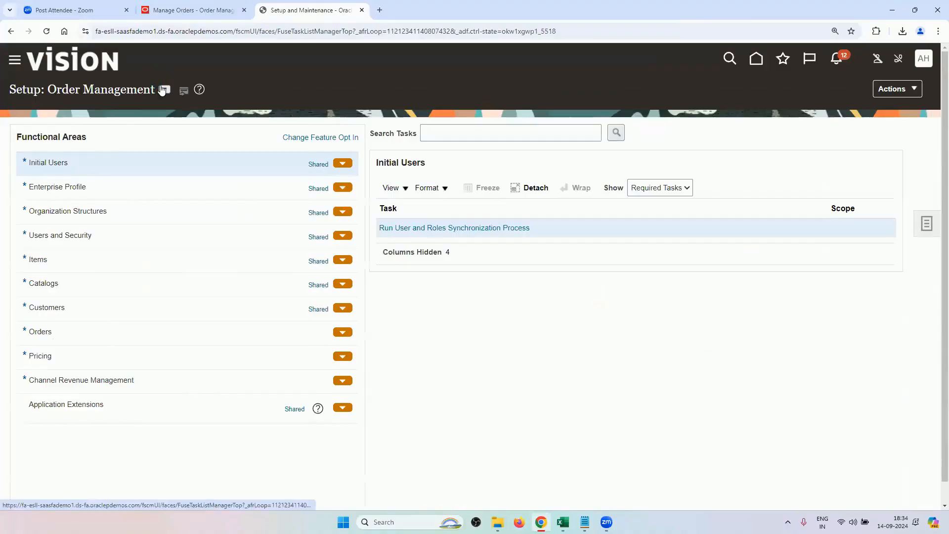
# - Under Manufacturing and Supply Chain Materials Management, search for and open Manage Receiving Parameters
pyautogui.click(164, 89)
pyautogui.click(249, 210)
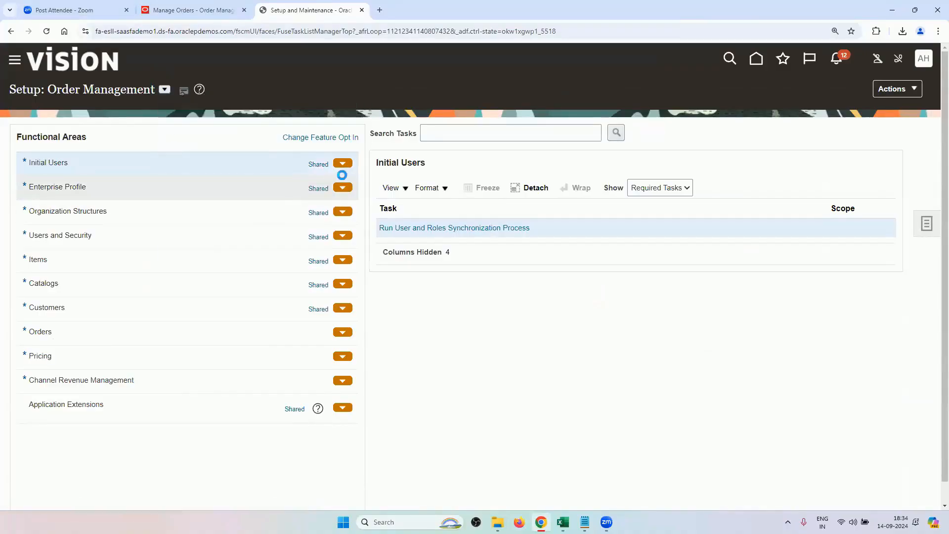
pyautogui.click(433, 128)
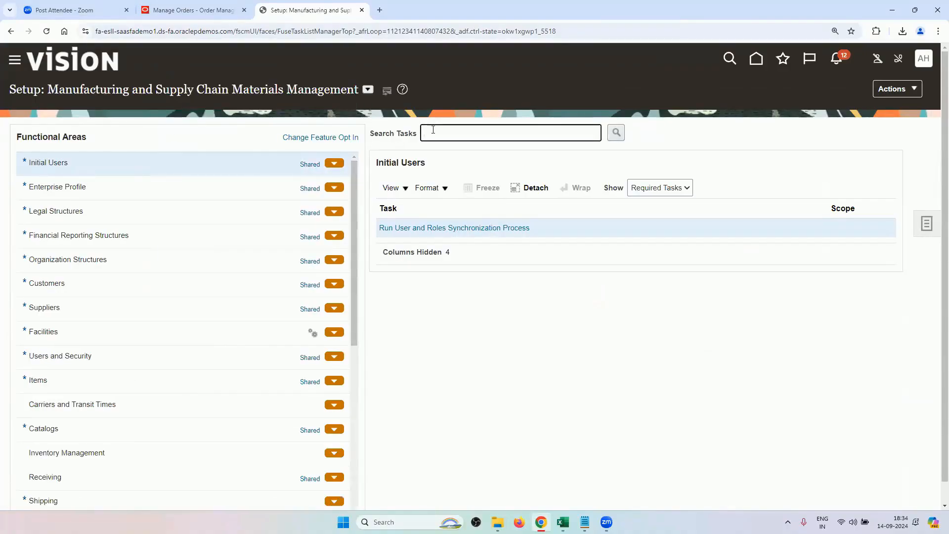
pyautogui.write('Manage Receiving Parameters')
pyautogui.press('Return')
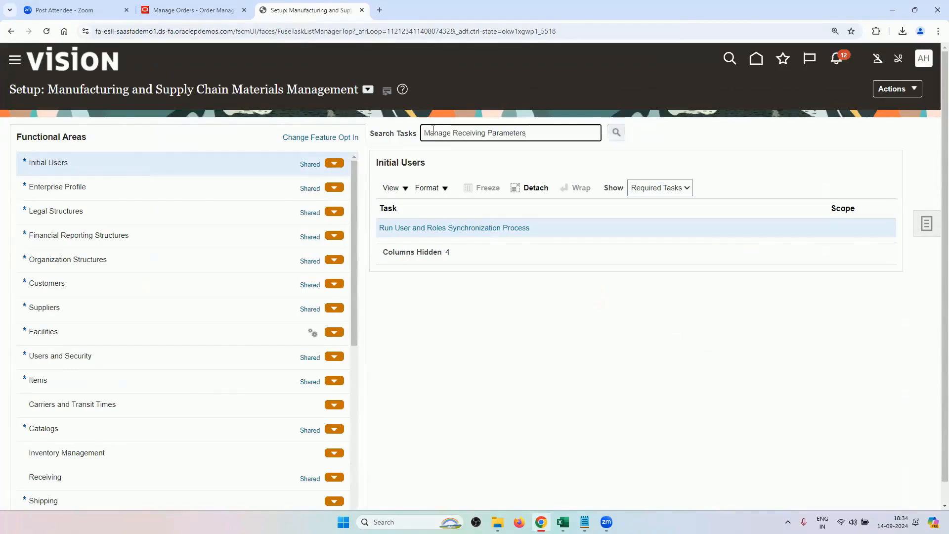
pyautogui.click(476, 286)
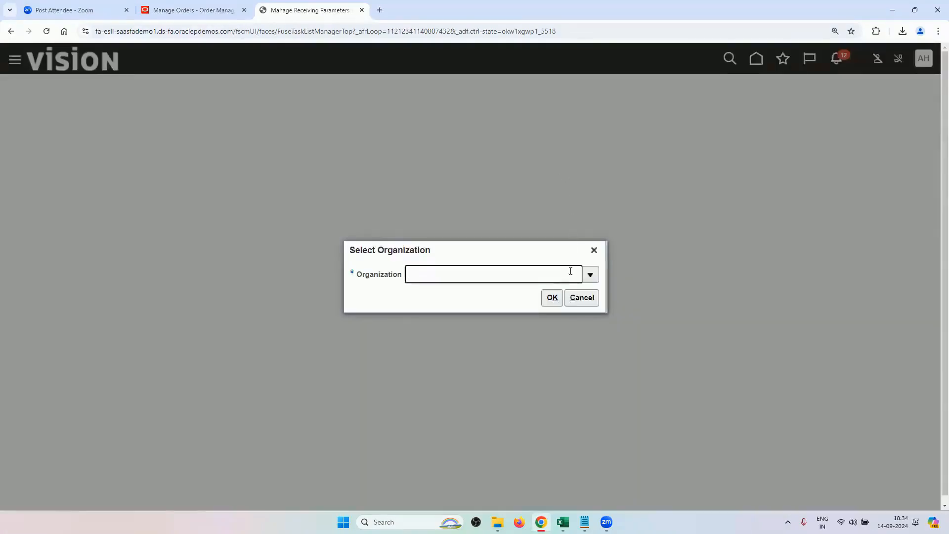
# - Select RV_INV_ORG1 as the organization
pyautogui.click(590, 275)
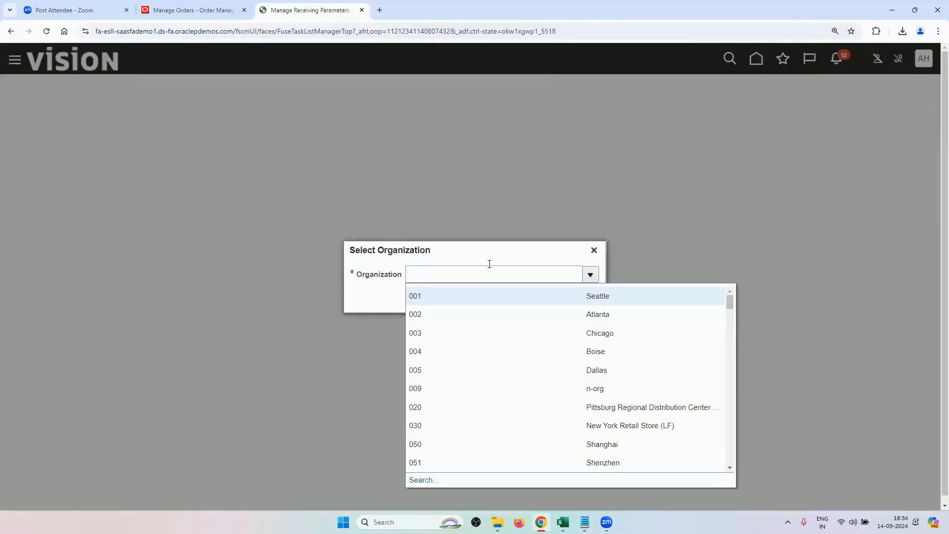
pyautogui.click(489, 264)
pyautogui.press('Tab')
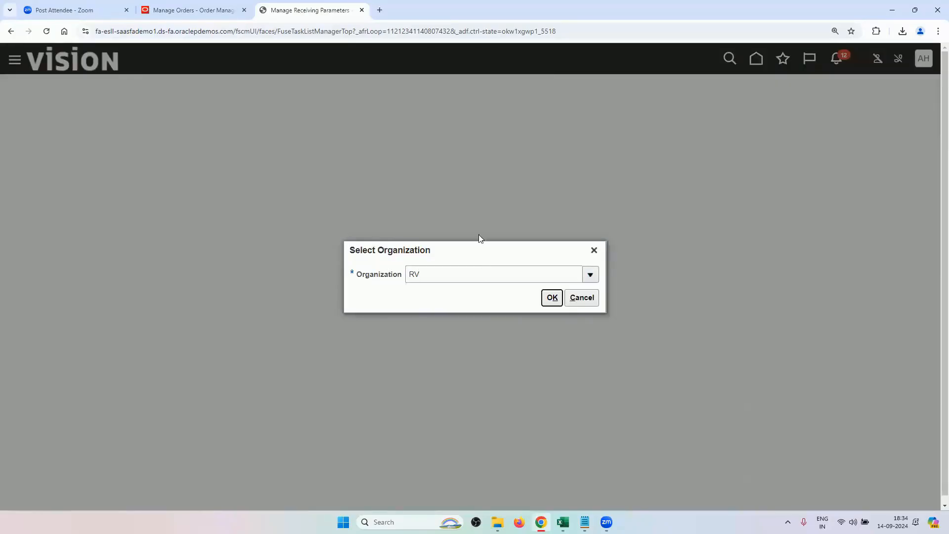
pyautogui.click(463, 321)
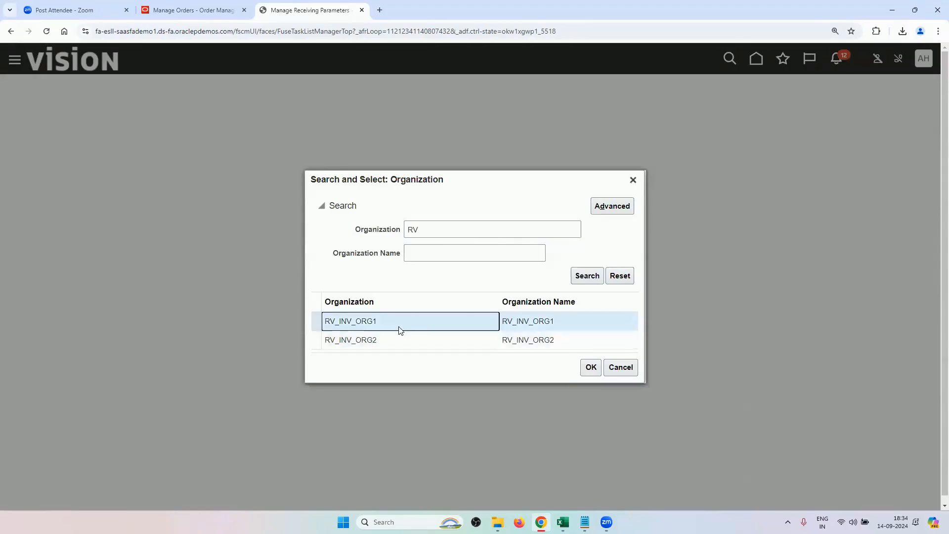
pyautogui.click(590, 367)
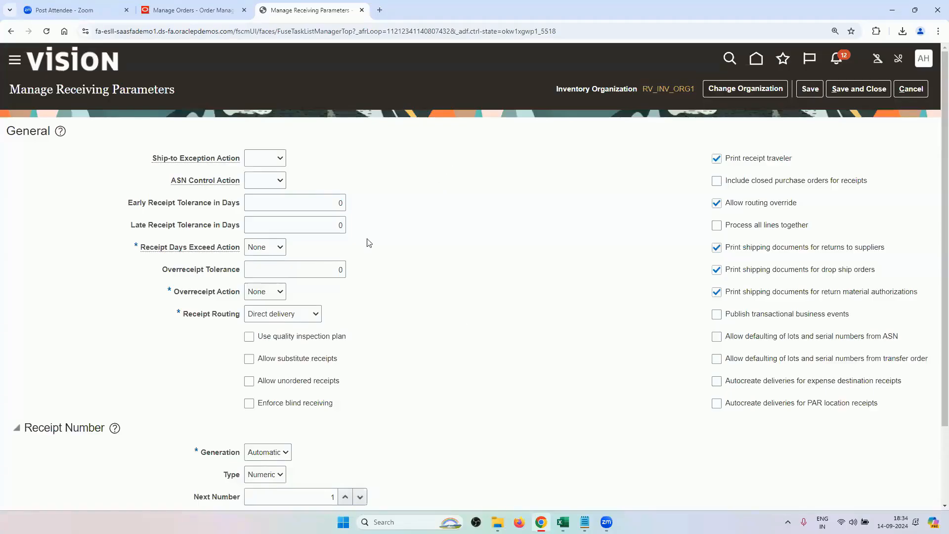
# - Review RV_INV_ORG1's receiving parameters and cancel without saving
pyautogui.scroll(-2, 349, 321)
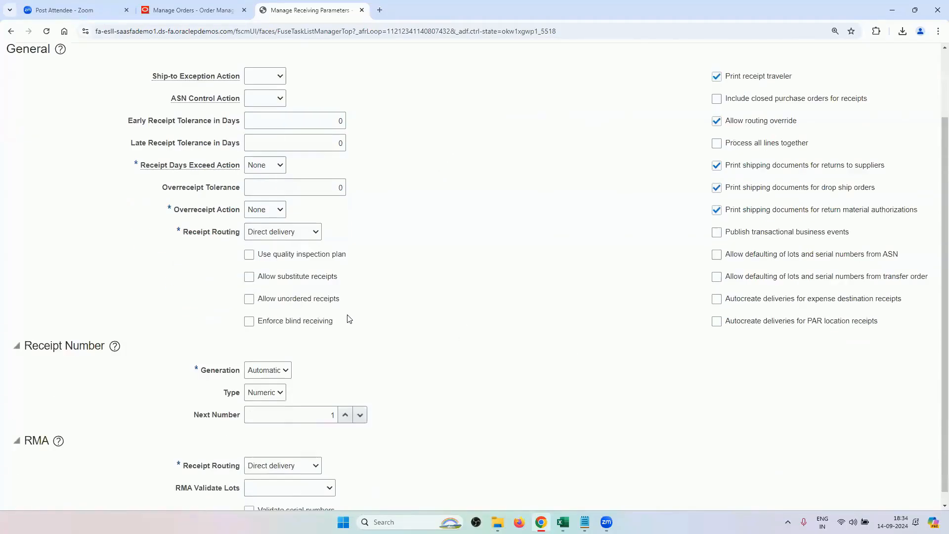
pyautogui.scroll(-1, 285, 275)
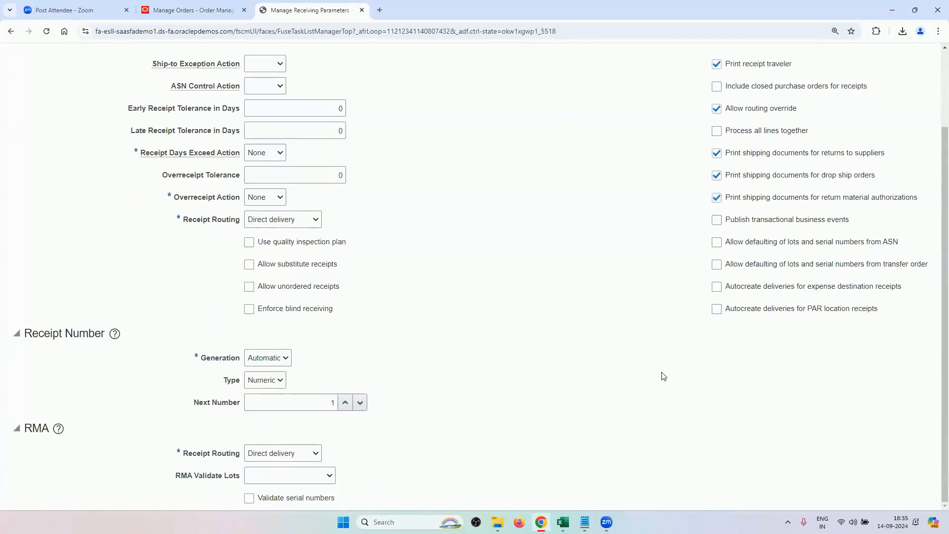
pyautogui.scroll(2, 647, 360)
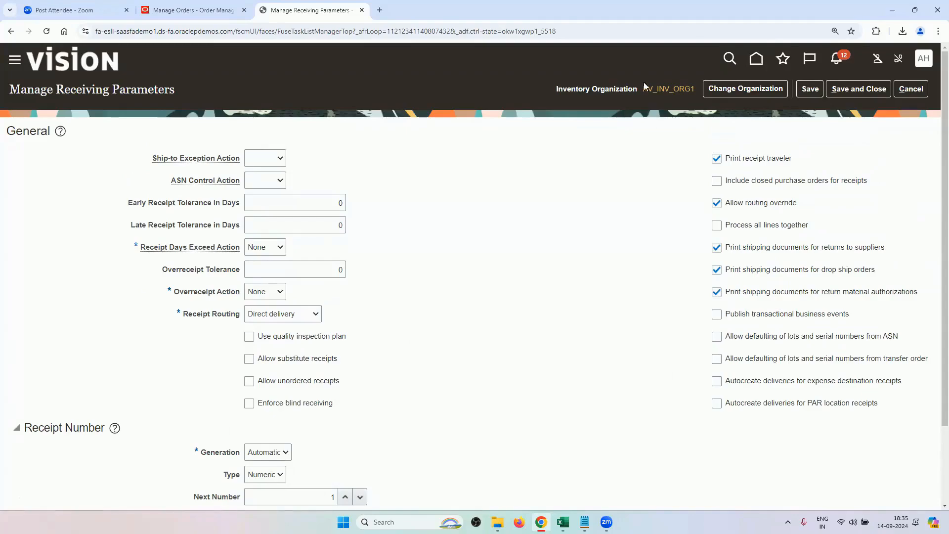
pyautogui.click(920, 92)
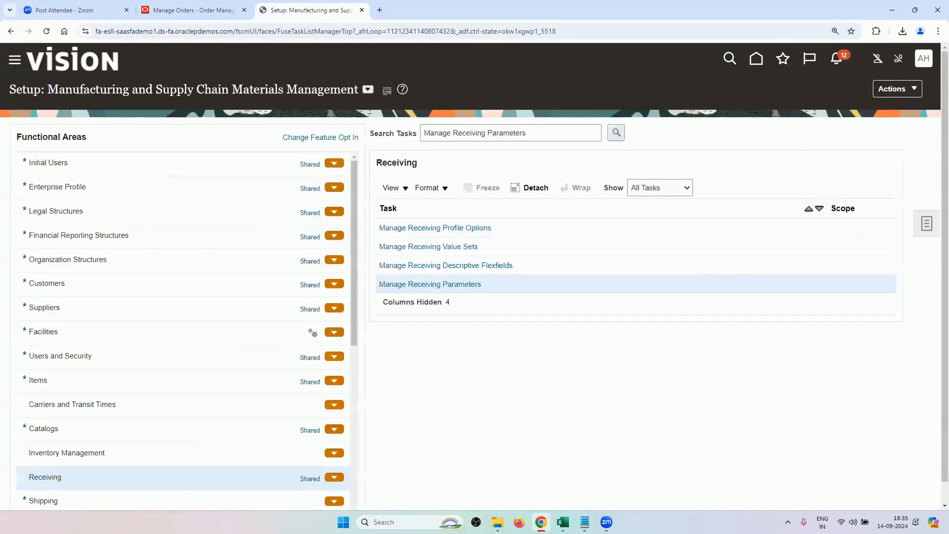
# - Look through the OM Numbering, Holds and Returns sheets in Excel, then go back to the browser
pyautogui.hotkey('alt', 'Tab')
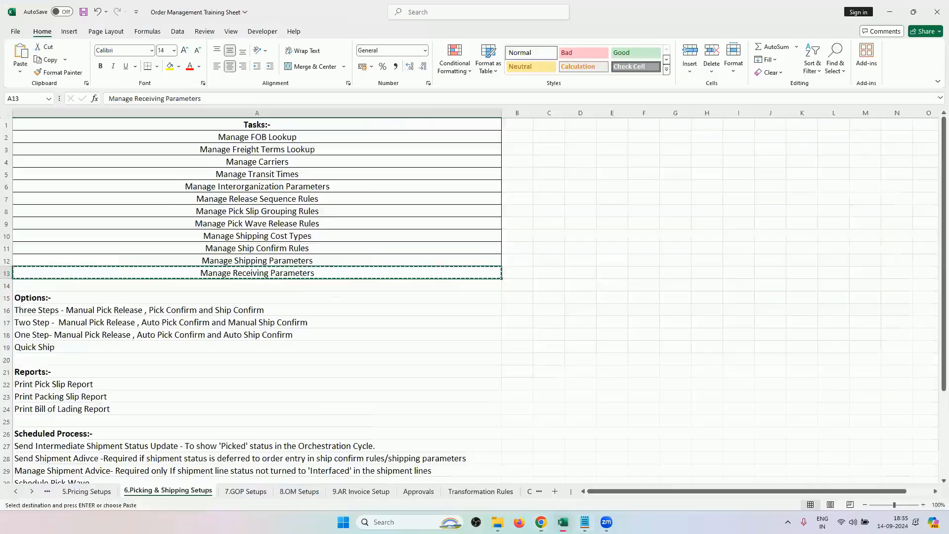
pyautogui.click(525, 492)
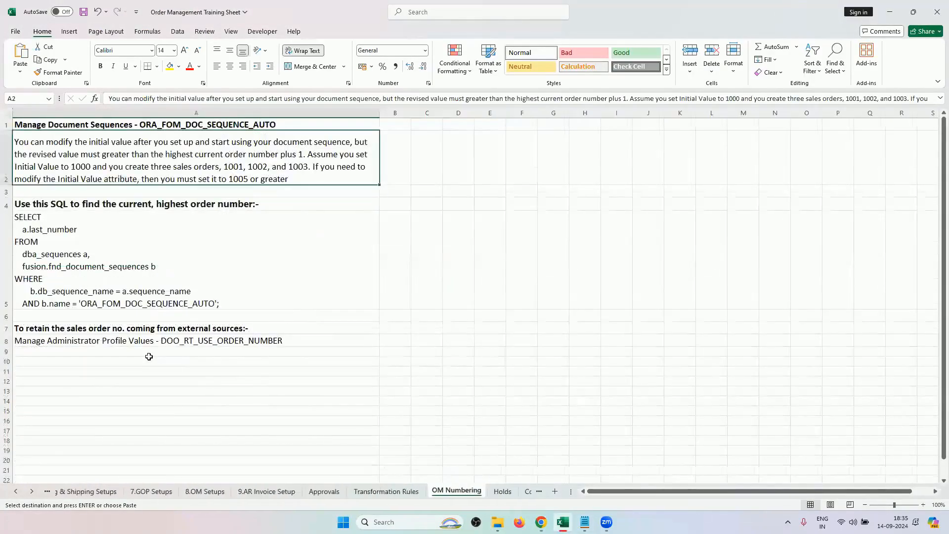
pyautogui.hotkey('ctrl', 'pagedown')
pyautogui.hotkey('ctrl', 'pagedown')
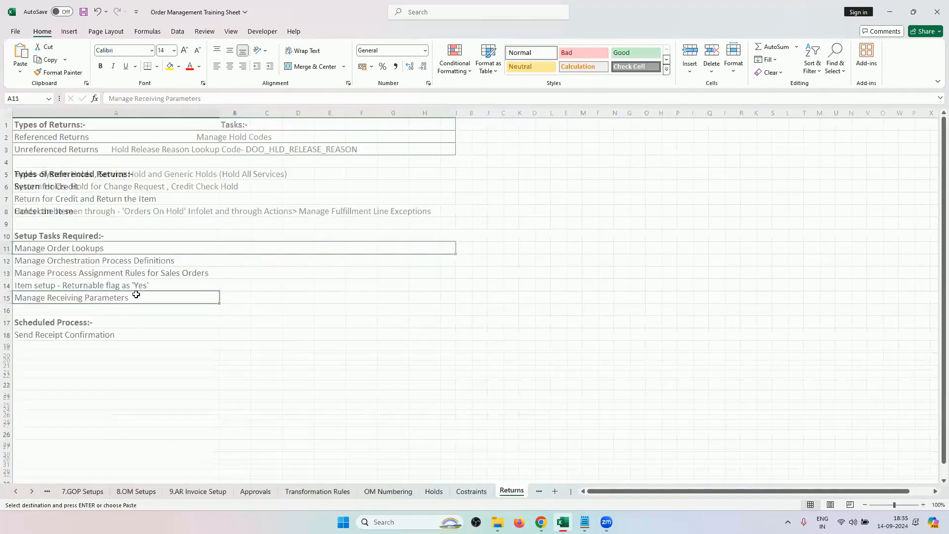
pyautogui.keyDown('shift'); pyautogui.click(136, 296); pyautogui.keyUp('shift')
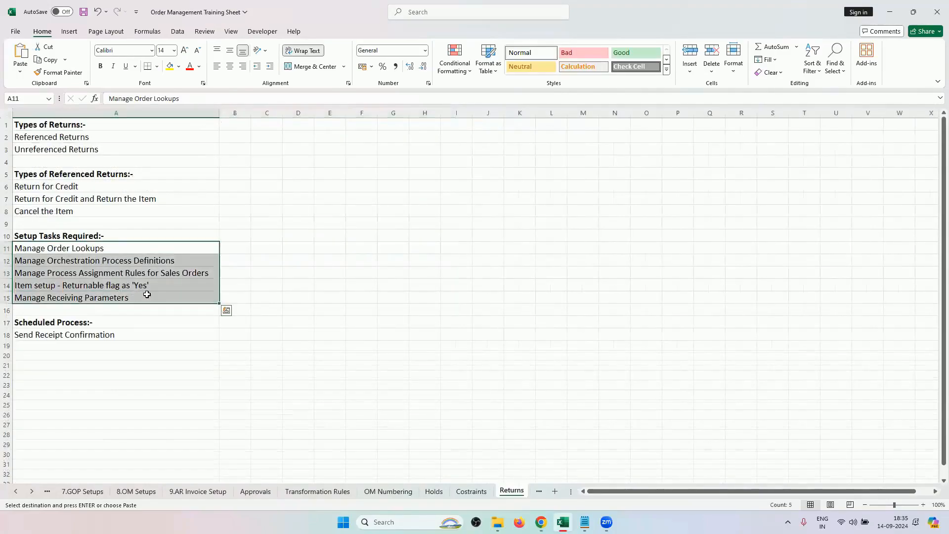
pyautogui.click(542, 523)
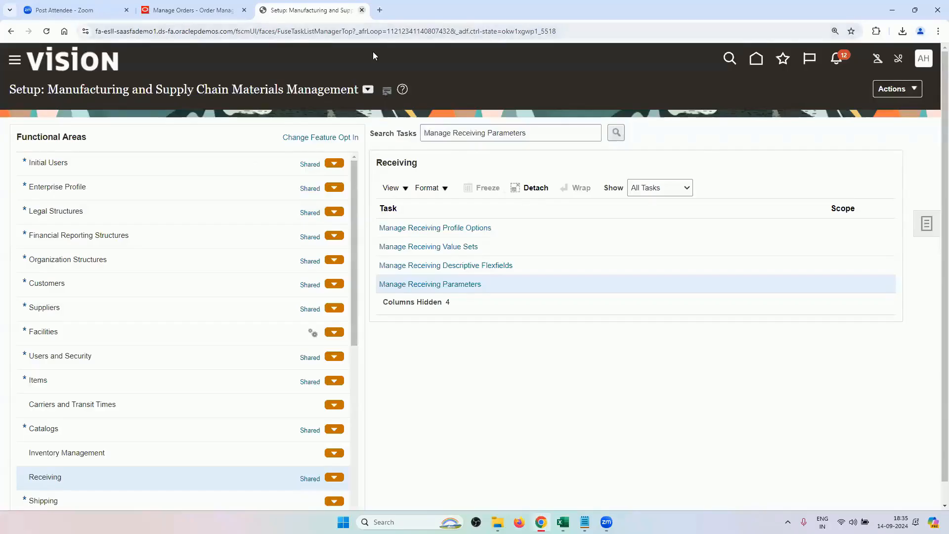
# - Close the Setup tab, discard the pending return, copy order number 98476 and leave the order
pyautogui.hotkey('ctrl', 'w')
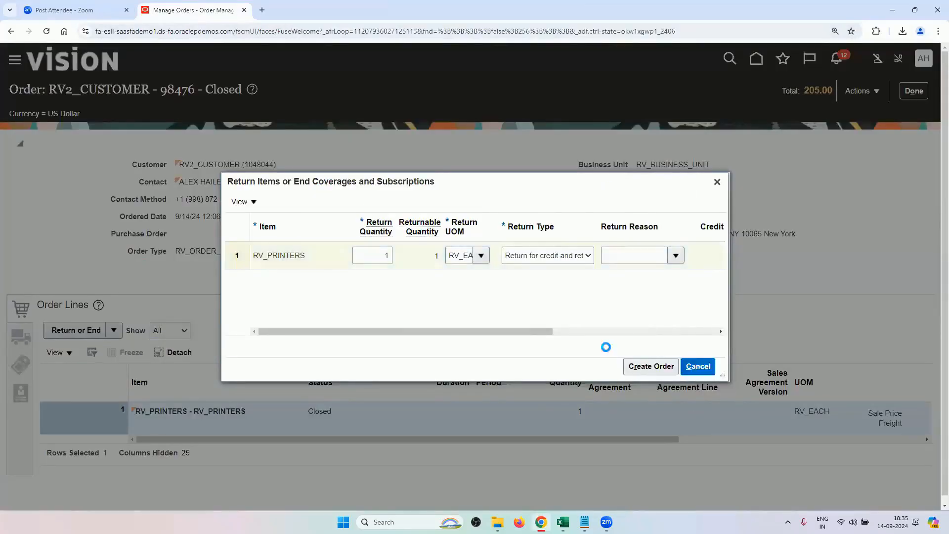
pyautogui.click(46, 31)
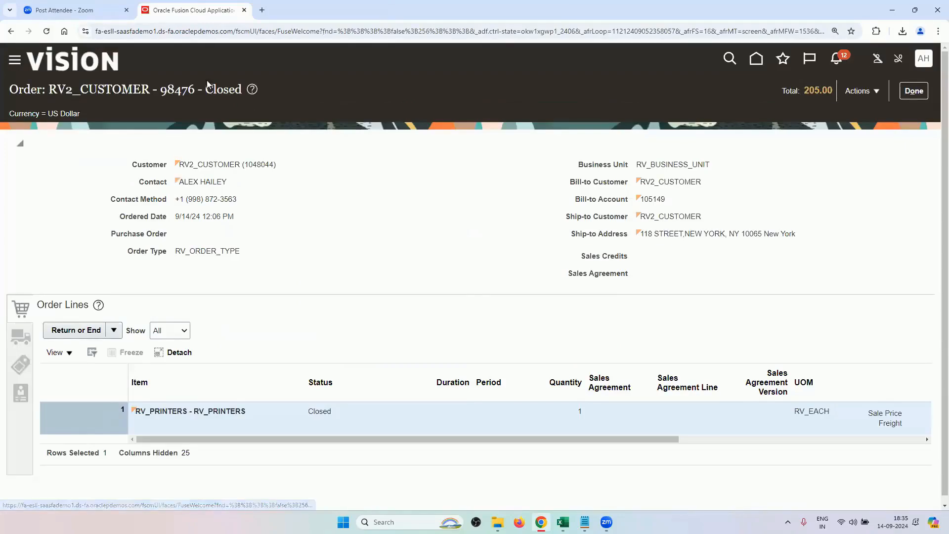
pyautogui.rightClick(178, 88)
pyautogui.click(191, 96)
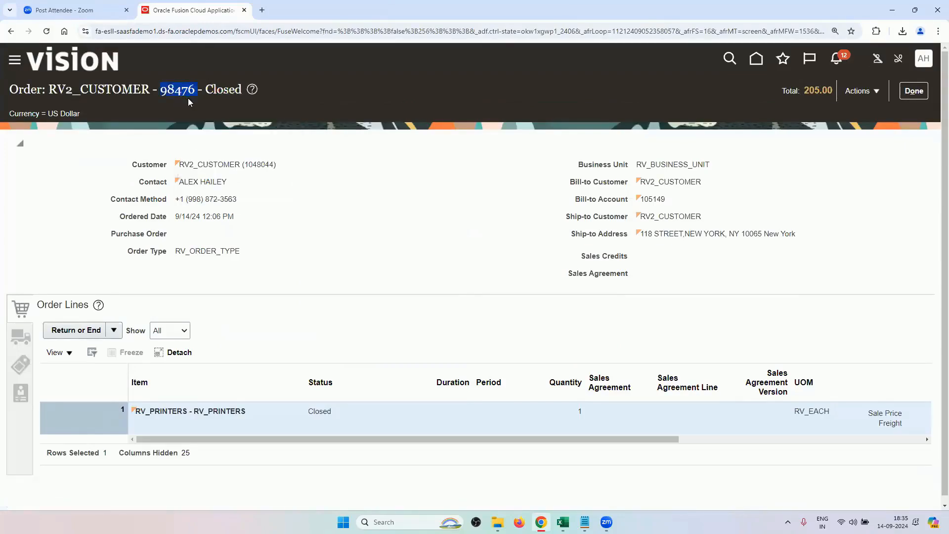
pyautogui.click(913, 91)
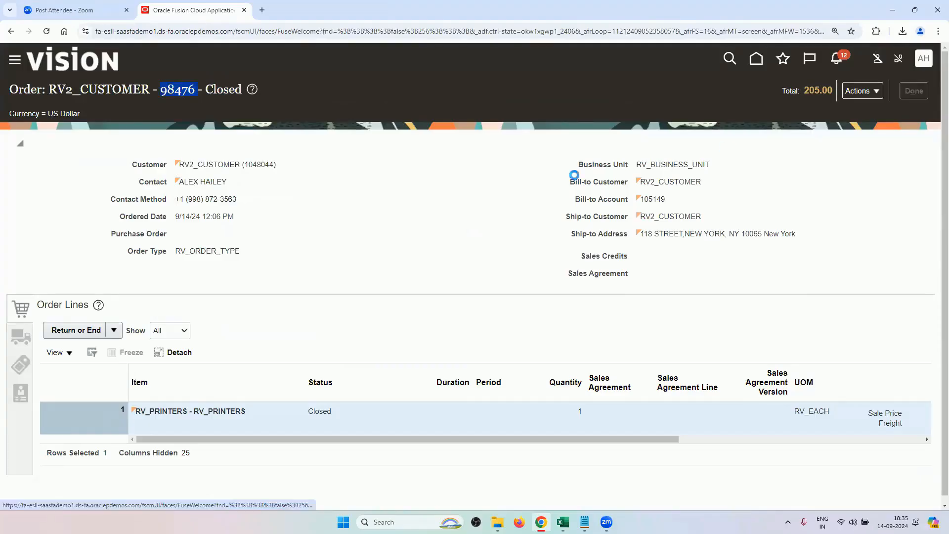
# - Sign out, then sign back in with the user's name and password
pyautogui.click(923, 58)
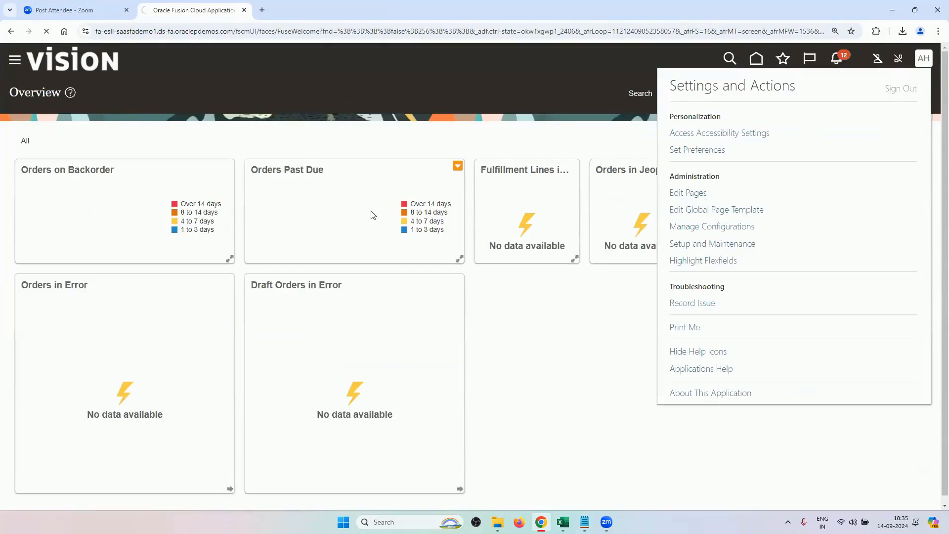
pyautogui.click(450, 245)
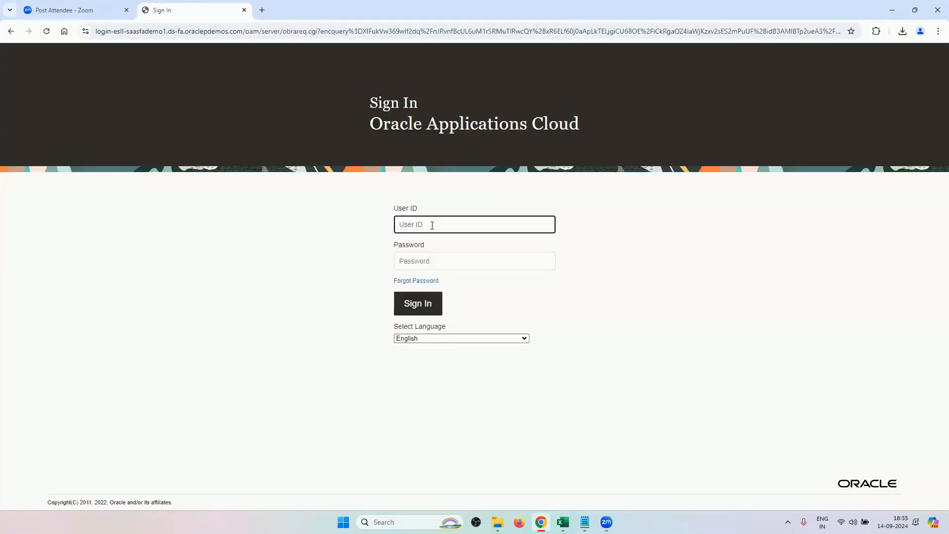
pyautogui.click(412, 258)
pyautogui.write('W')
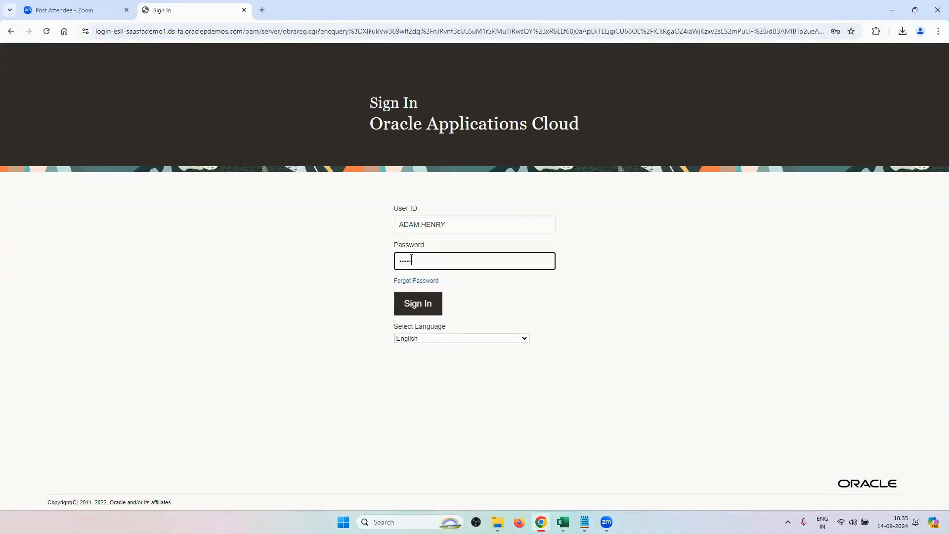
pyautogui.write('elcome1')
pyautogui.press('Return')
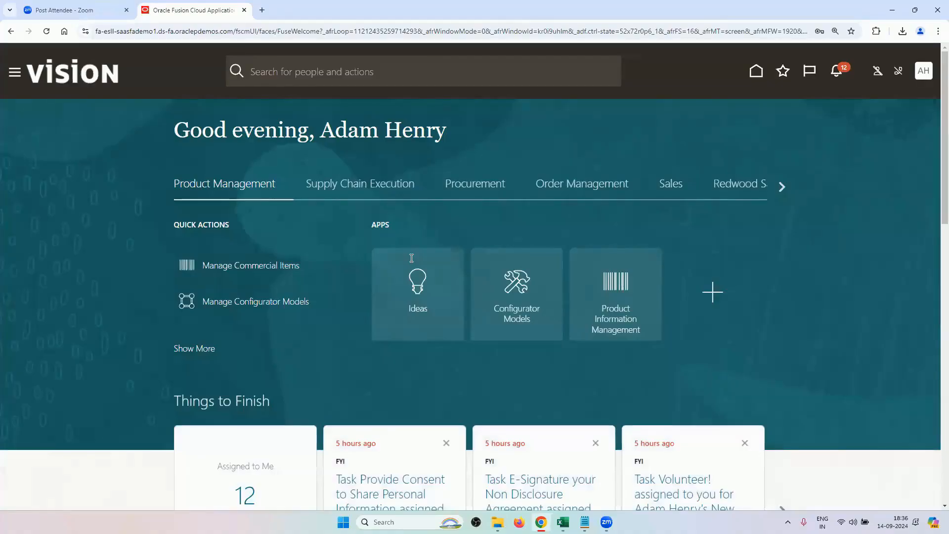
# - Search Order Management for order 98476
pyautogui.click(575, 187)
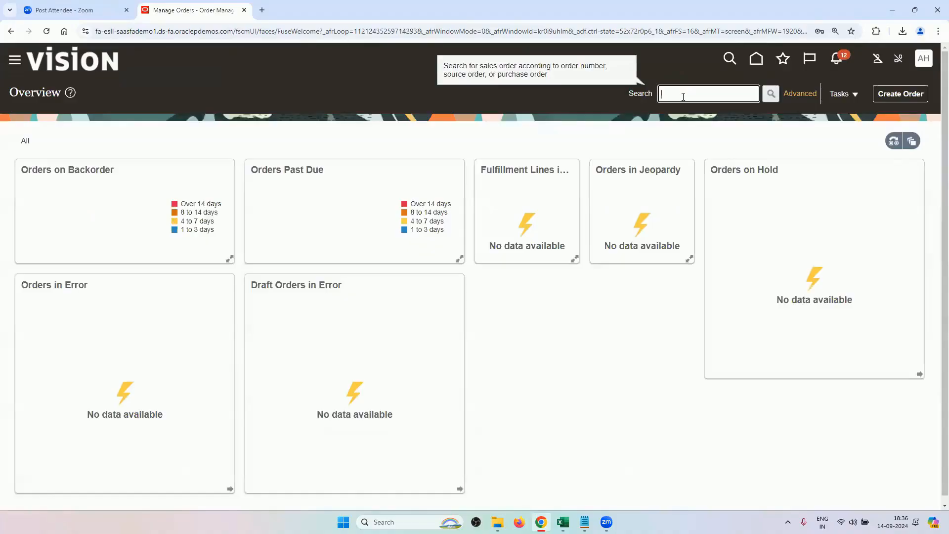
pyautogui.write('98476')
pyautogui.press('Return')
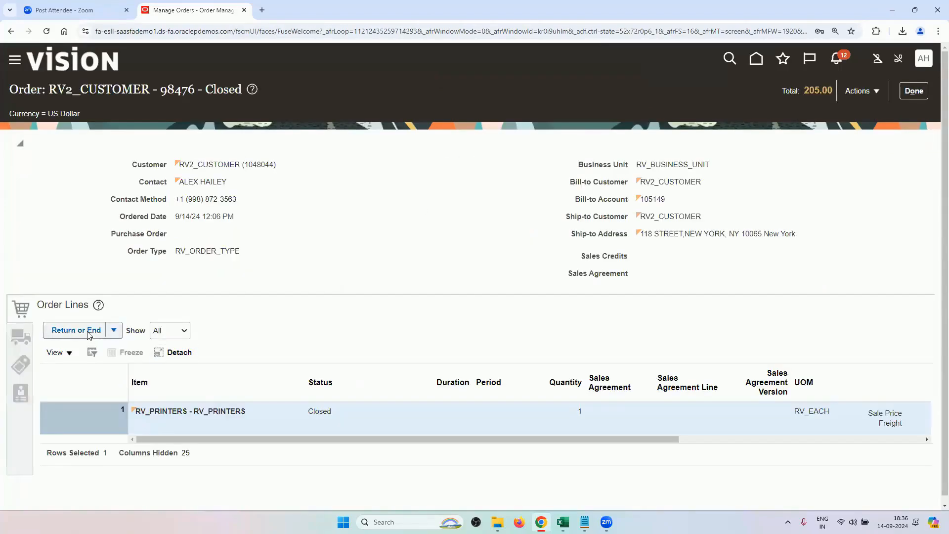
# - Return the printer line for credit with reason 'The item is damaged' and create the return order
pyautogui.click(99, 336)
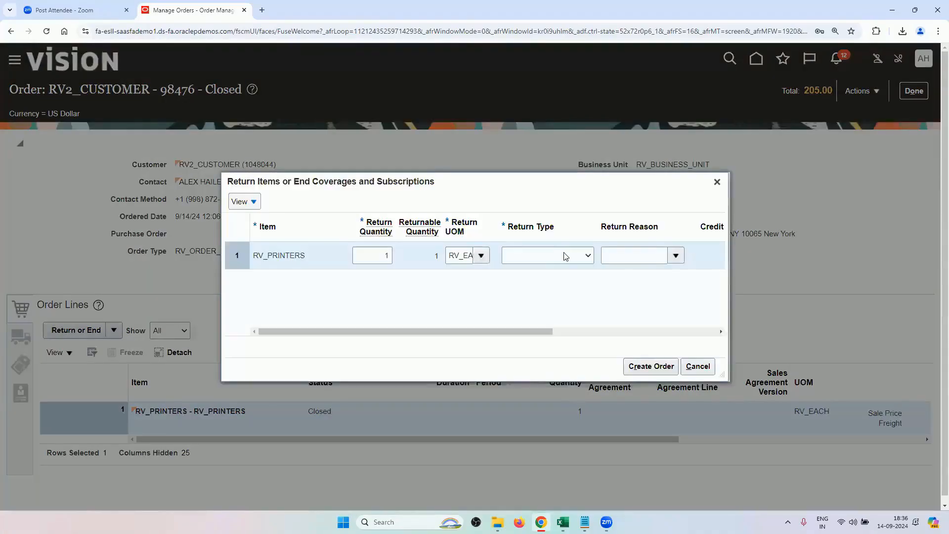
pyautogui.click(558, 255)
pyautogui.click(573, 306)
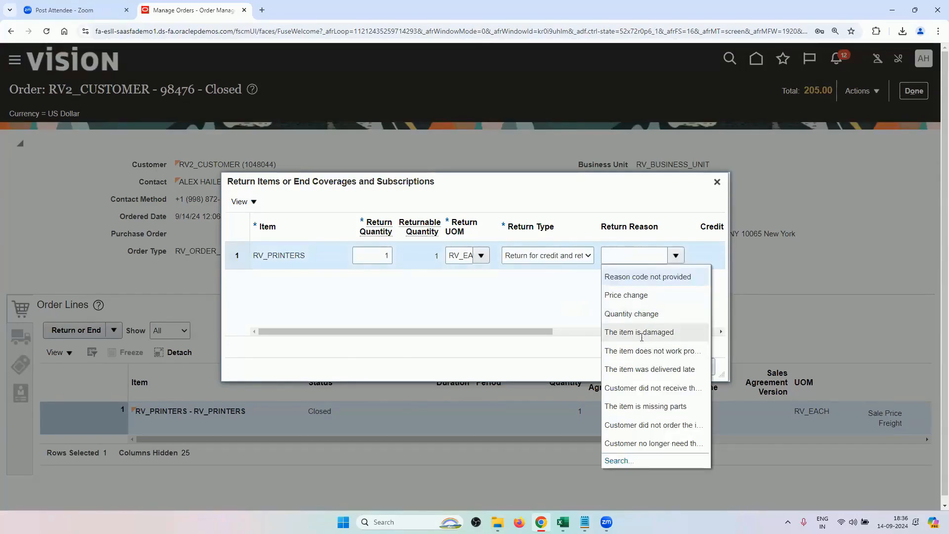
pyautogui.click(641, 332)
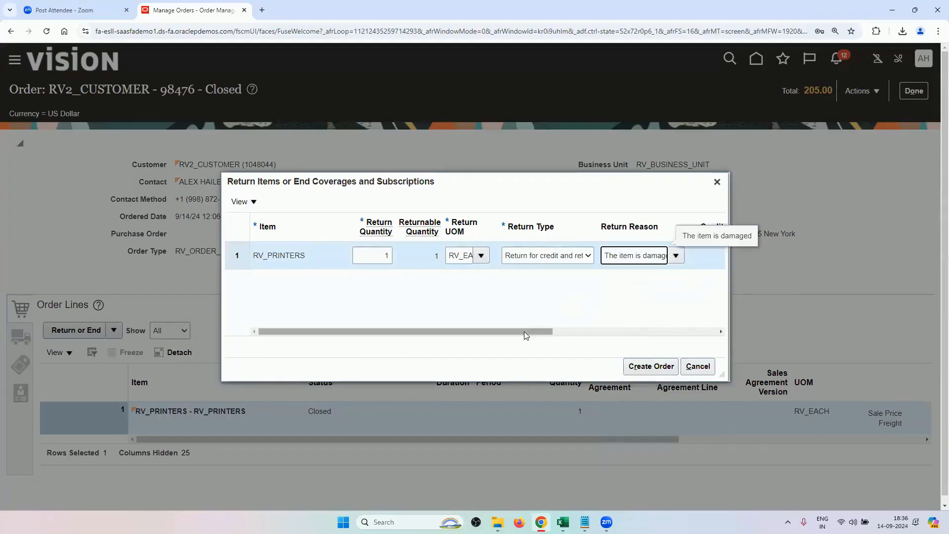
pyautogui.moveTo(525, 335); pyautogui.dragTo(704, 311)
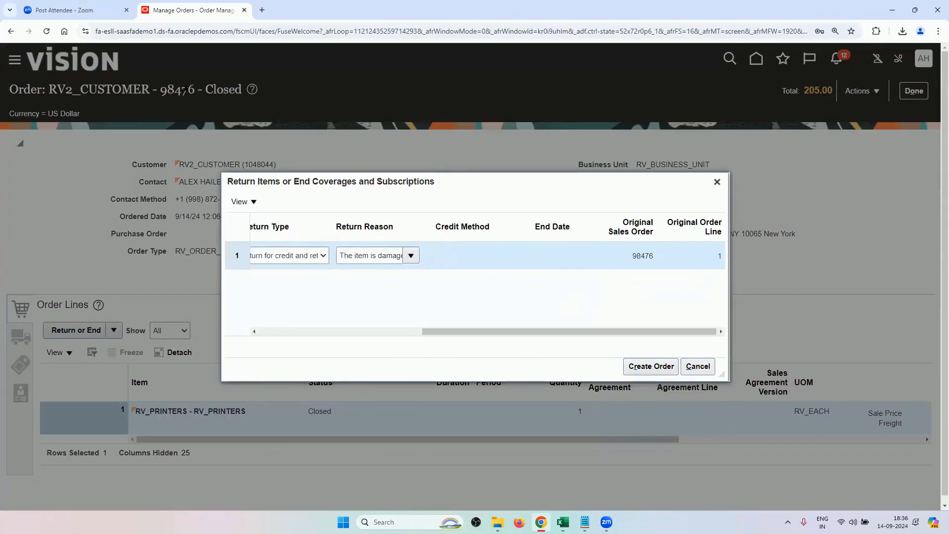
pyautogui.click(646, 367)
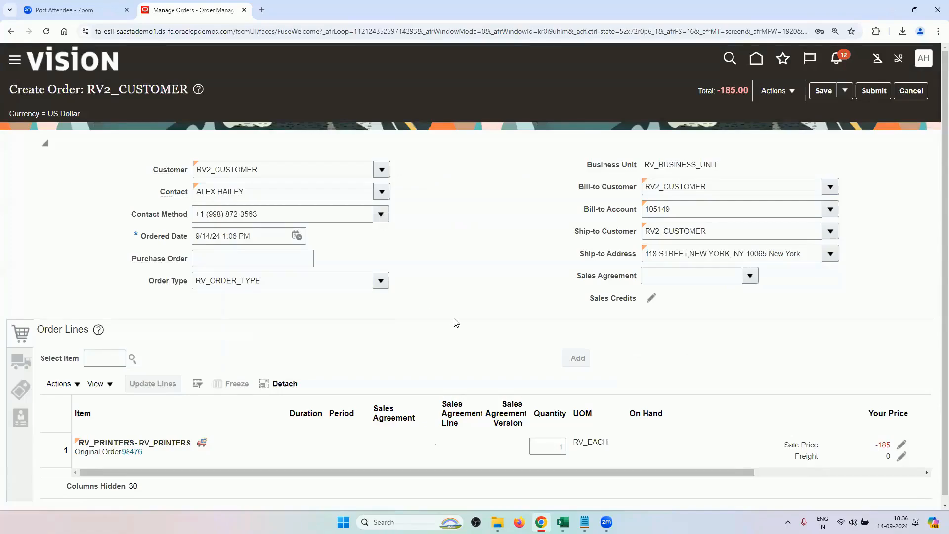
# - Review the -185.00 return order, blank out its Order Type, and show Shipment Details
pyautogui.scroll(-1, 450, 316)
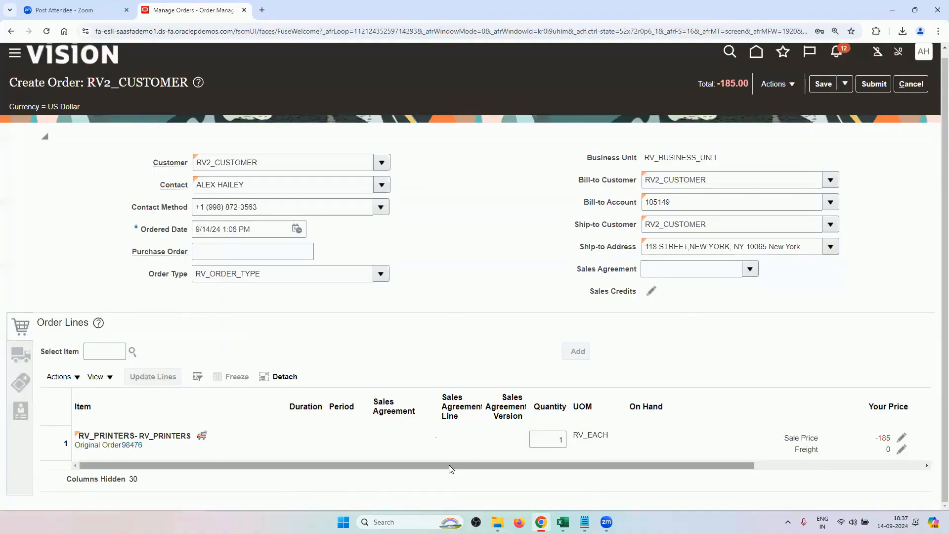
pyautogui.moveTo(448, 465); pyautogui.dragTo(356, 486)
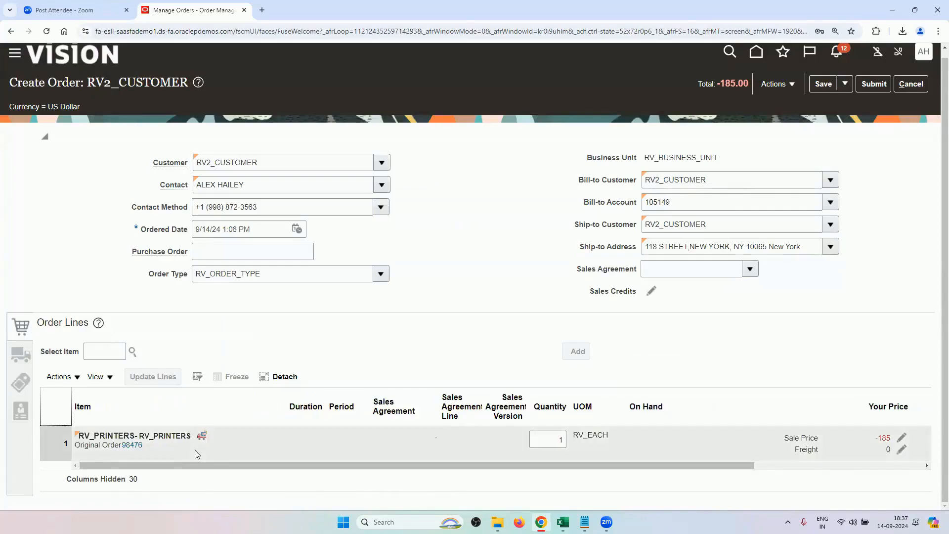
pyautogui.click(139, 447)
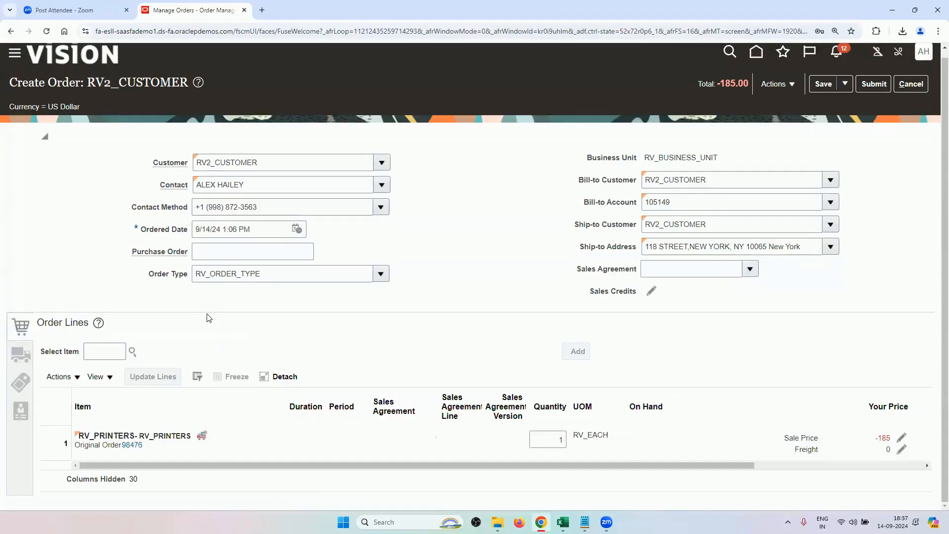
pyautogui.doubleClick(230, 275)
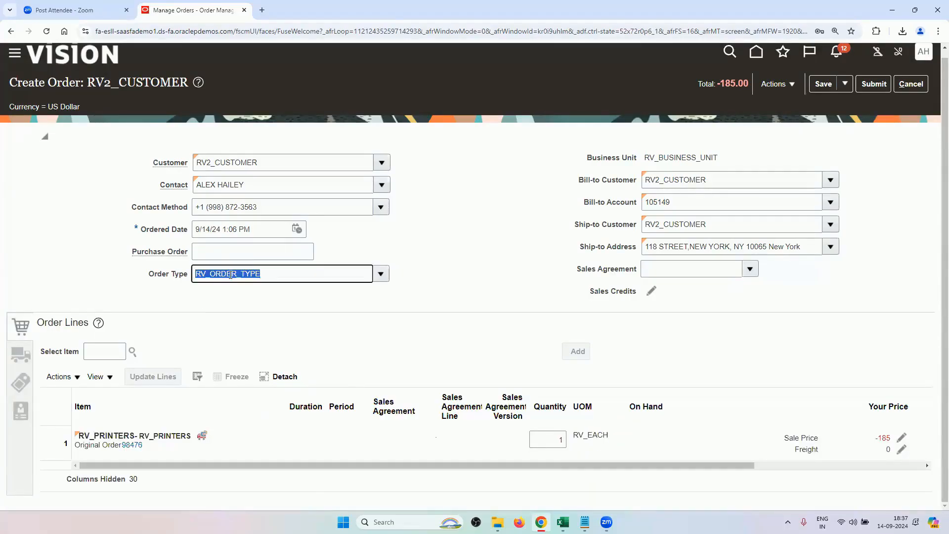
pyautogui.press('BackSpace')
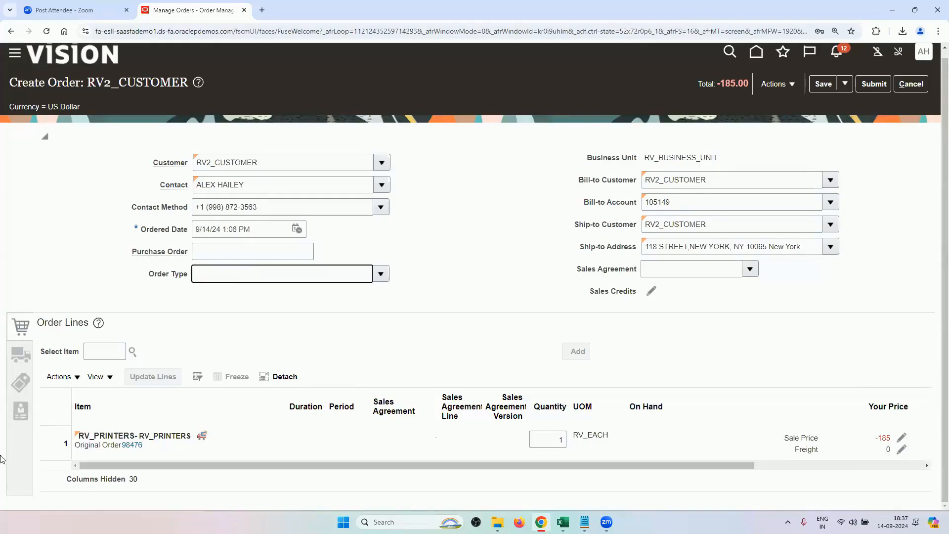
pyautogui.click(119, 276)
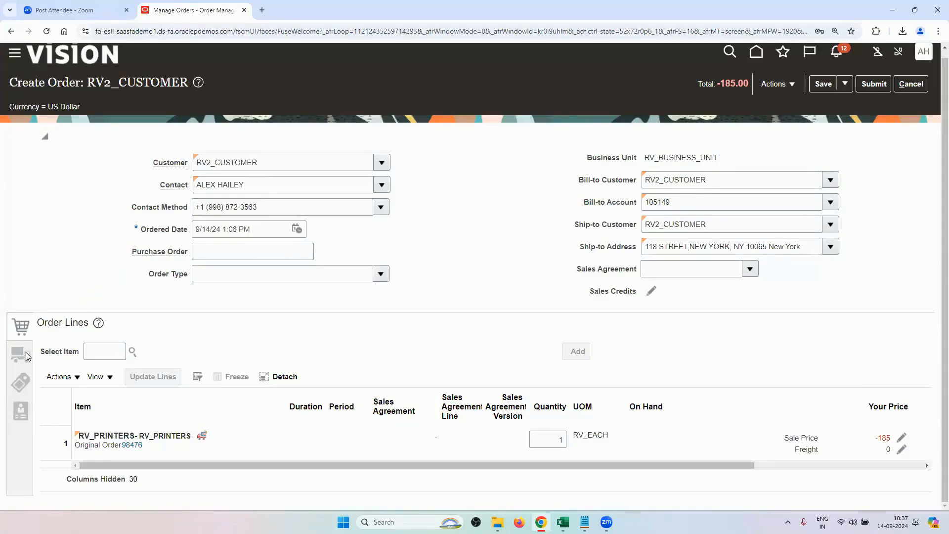
pyautogui.click(26, 356)
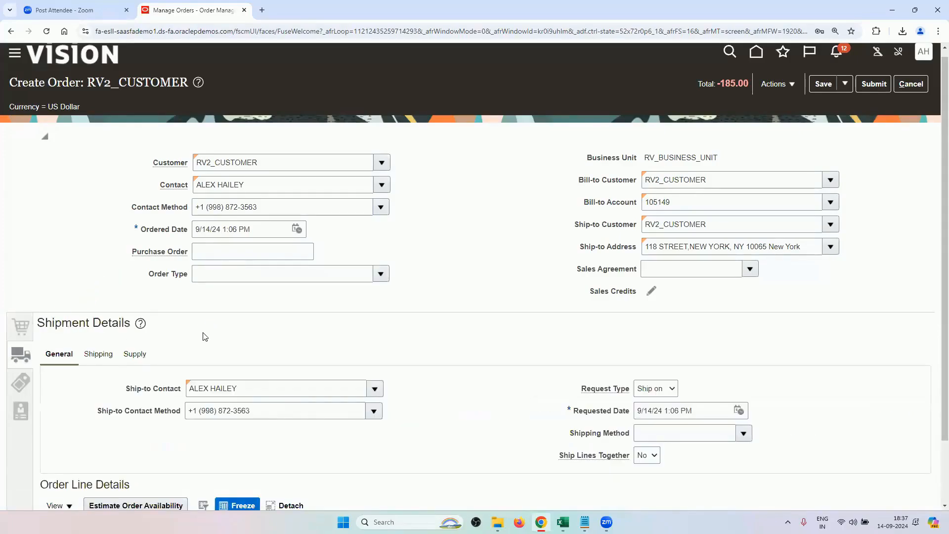
# - Set the requested date to 9/16/24 1:06 PM and FOB to RV_DESTINATION
pyautogui.click(737, 410)
pyautogui.click(779, 286)
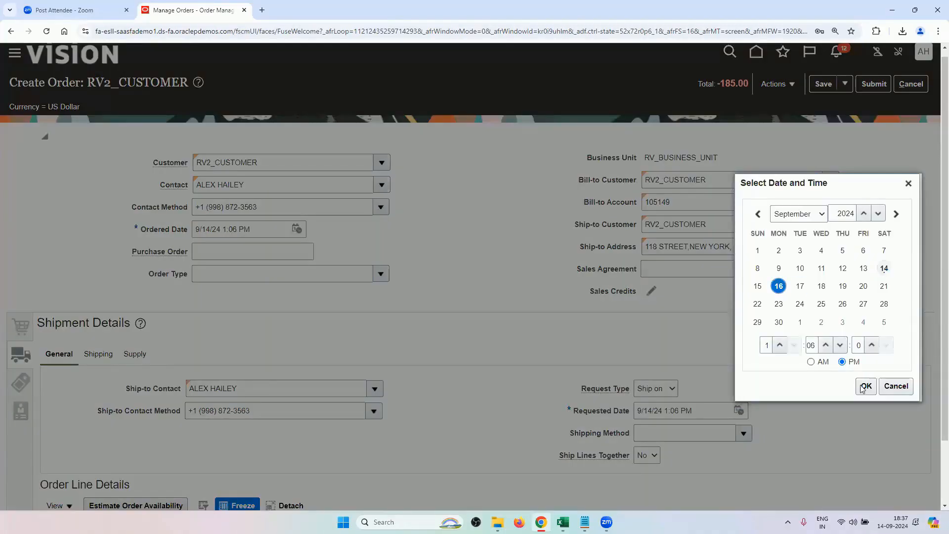
pyautogui.click(865, 386)
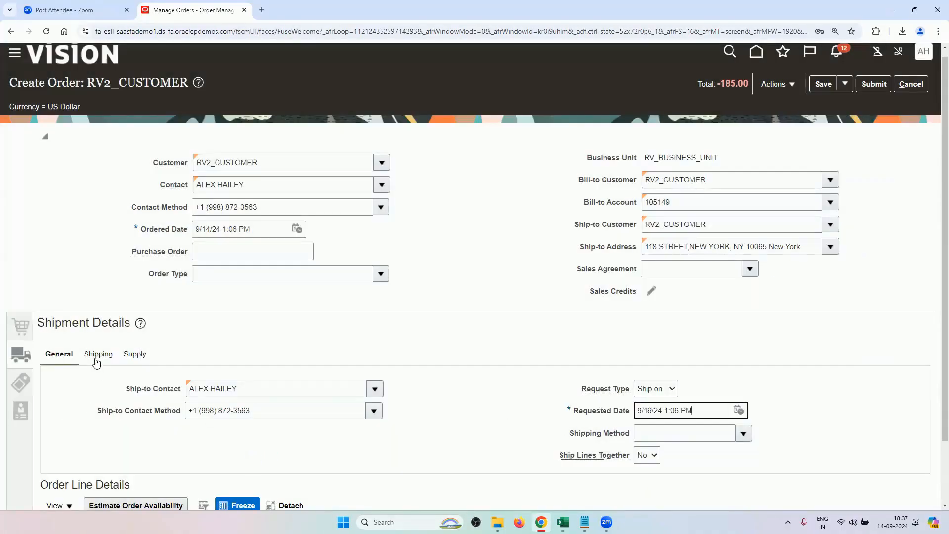
pyautogui.click(98, 355)
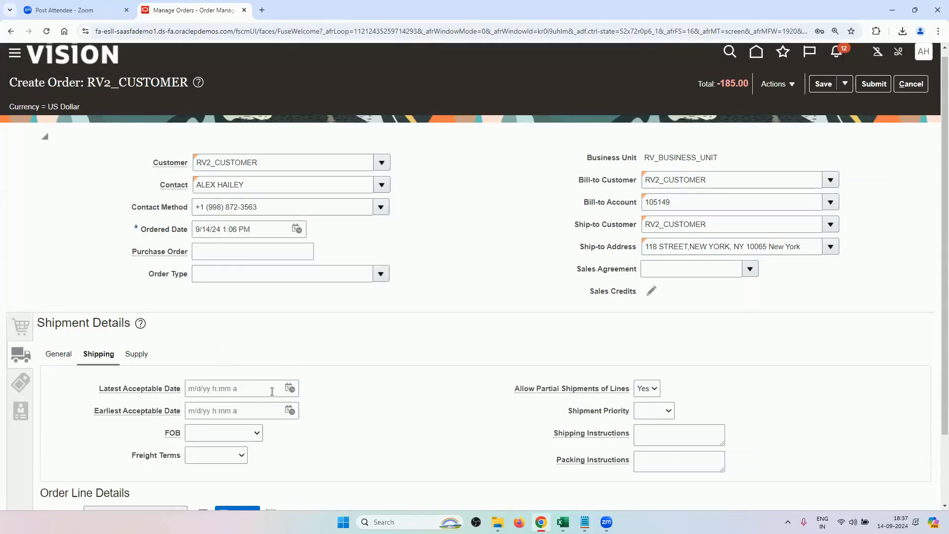
pyautogui.click(225, 434)
pyautogui.click(224, 270)
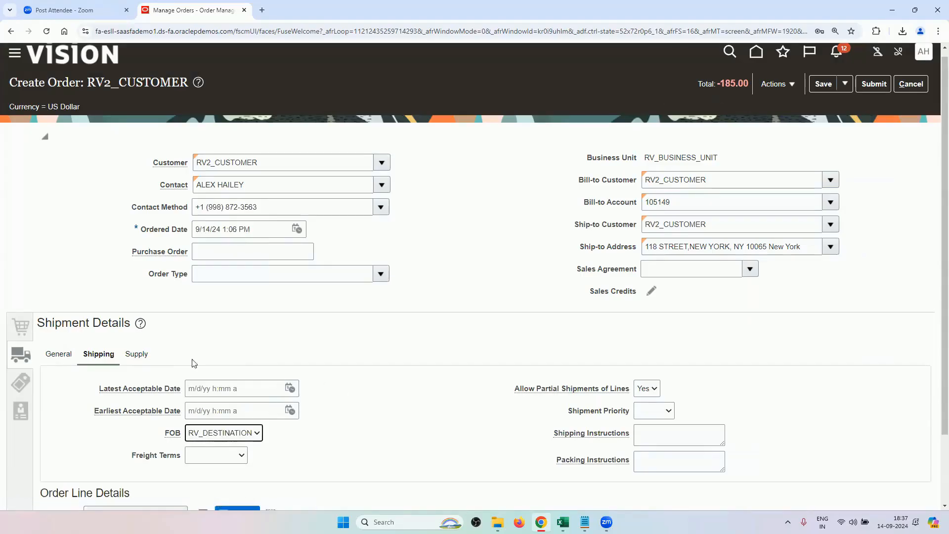
# - Search for and select RV_INV_ORG1 as the supply warehouse
pyautogui.click(137, 354)
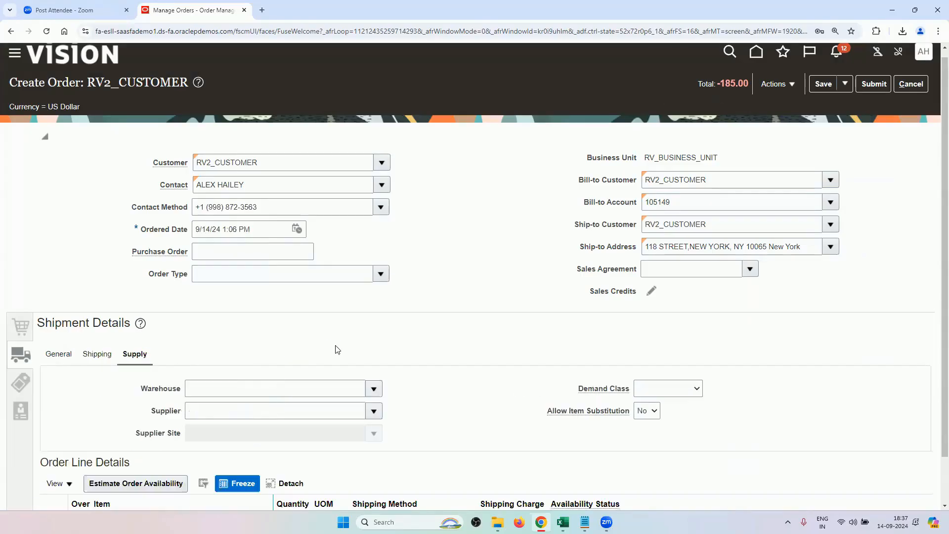
pyautogui.click(373, 389)
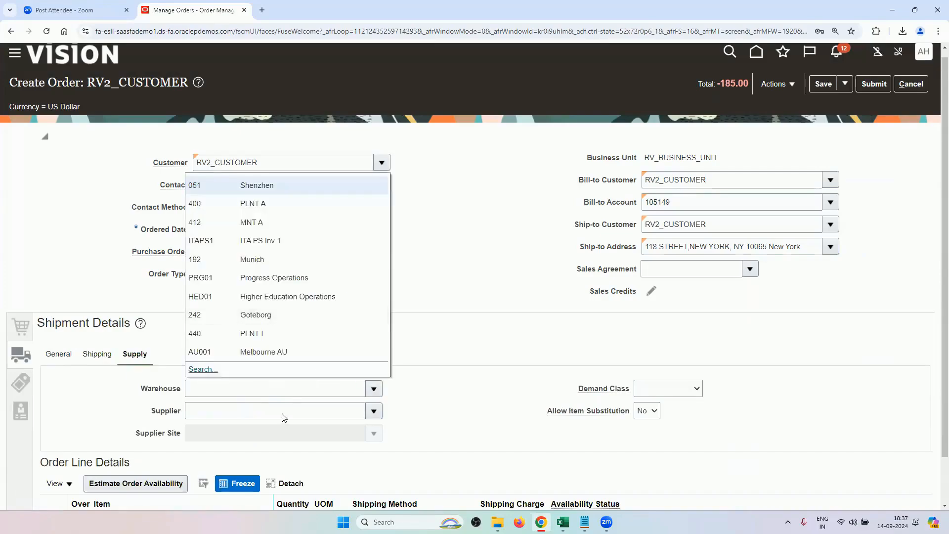
pyautogui.click(285, 393)
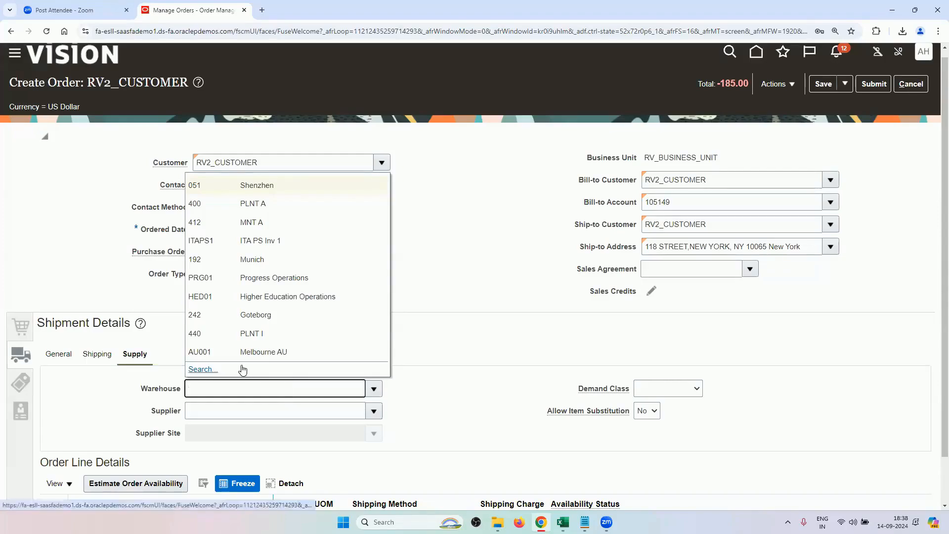
pyautogui.click(462, 282)
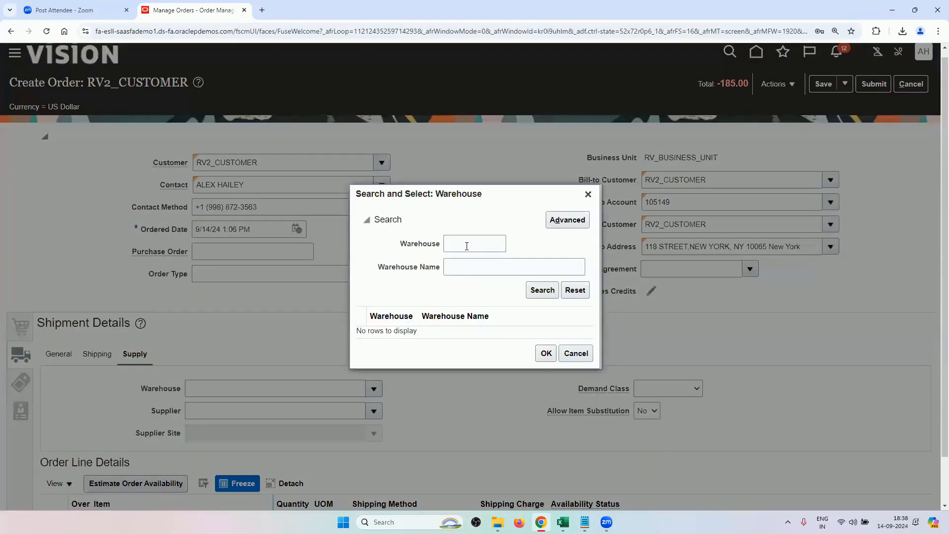
pyautogui.click(467, 246)
pyautogui.click(542, 290)
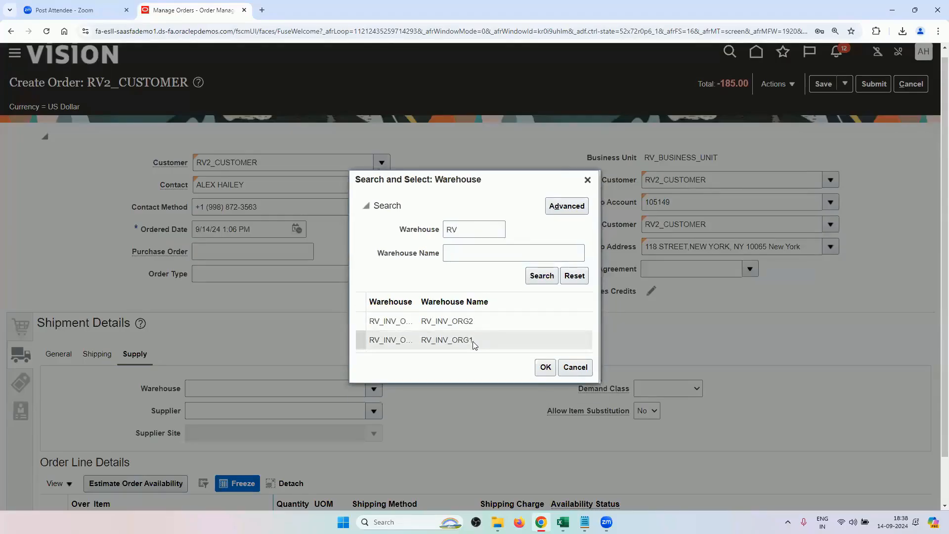
pyautogui.click(468, 341)
pyautogui.click(544, 368)
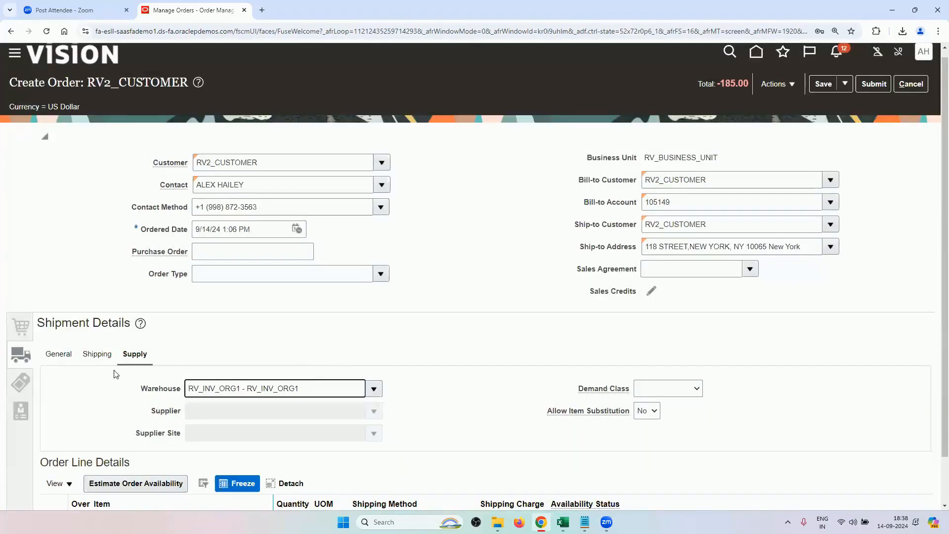
# - Set the shipping method to RV_CARRIER Air Next day on the General tab
pyautogui.click(99, 354)
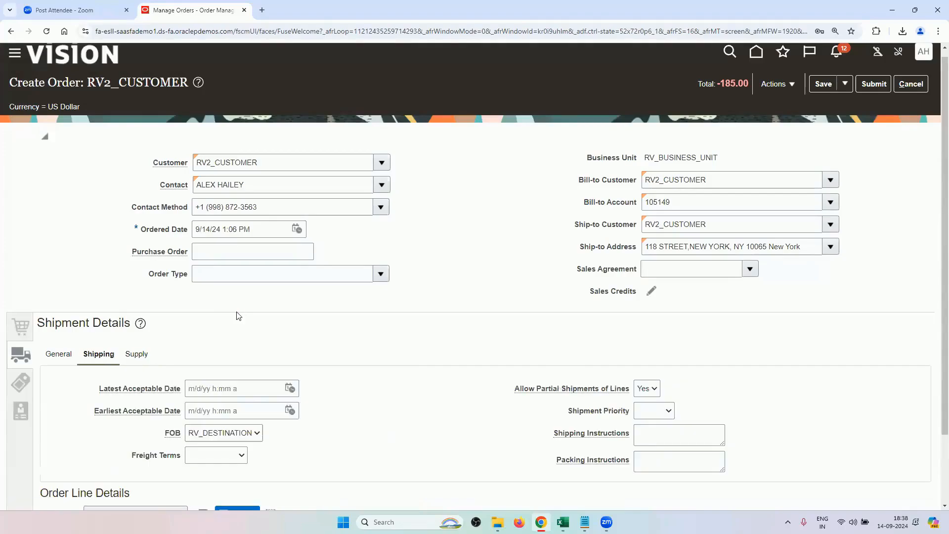
pyautogui.scroll(-2, 615, 434)
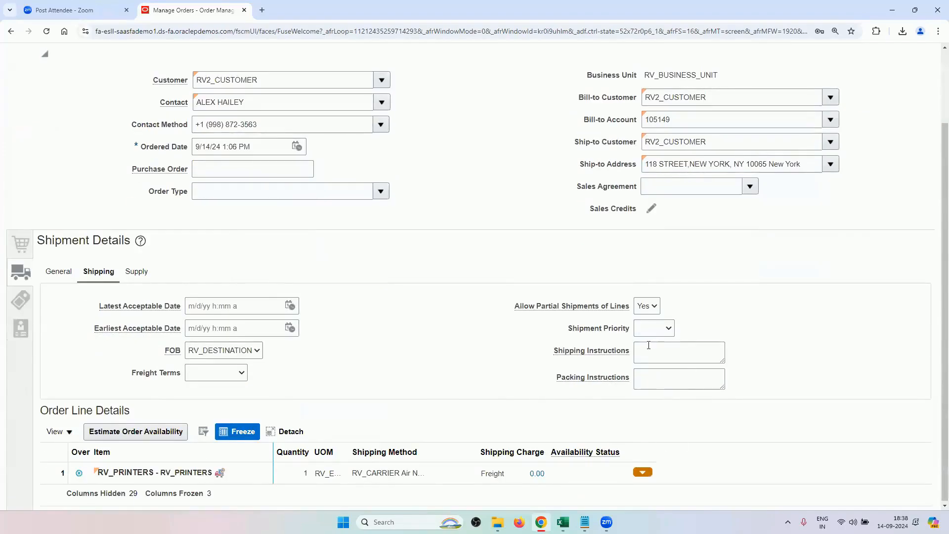
pyautogui.click(58, 271)
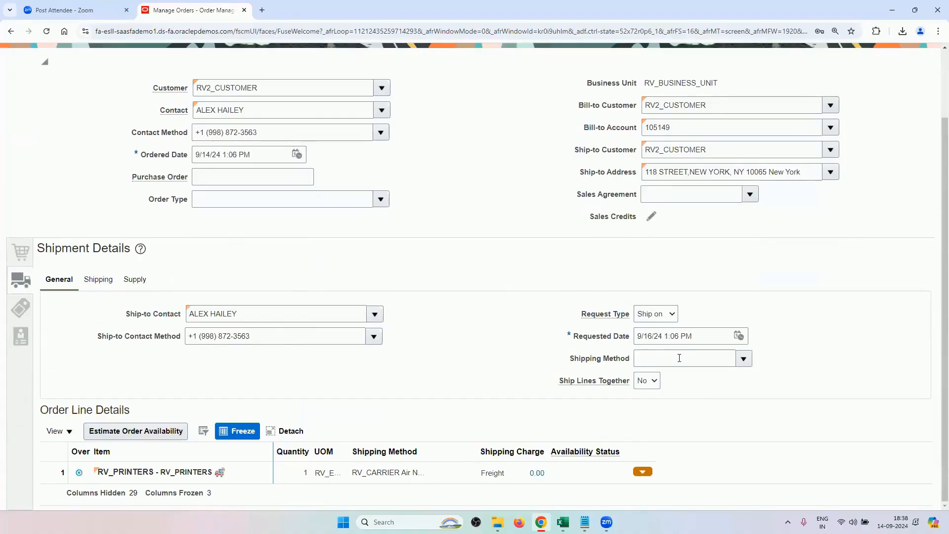
pyautogui.click(696, 363)
pyautogui.press('Tab')
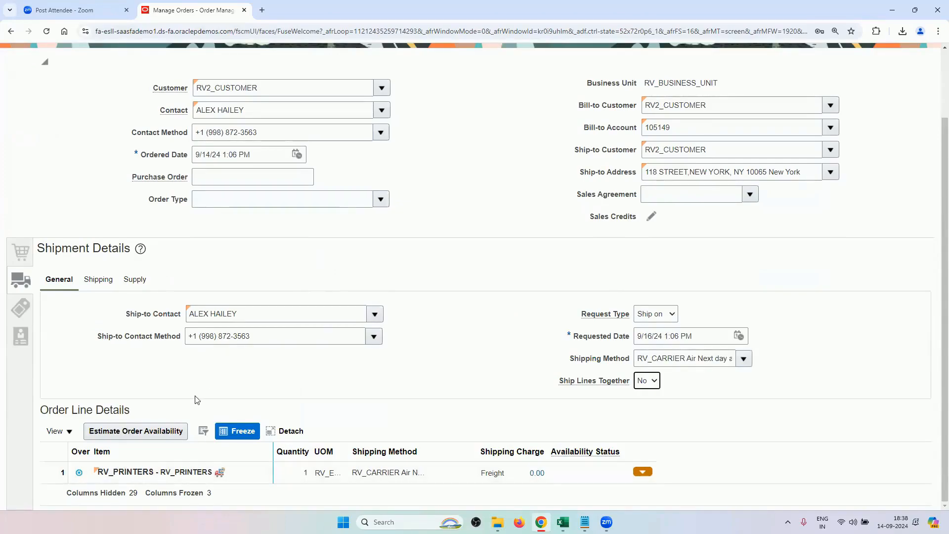
pyautogui.click(21, 310)
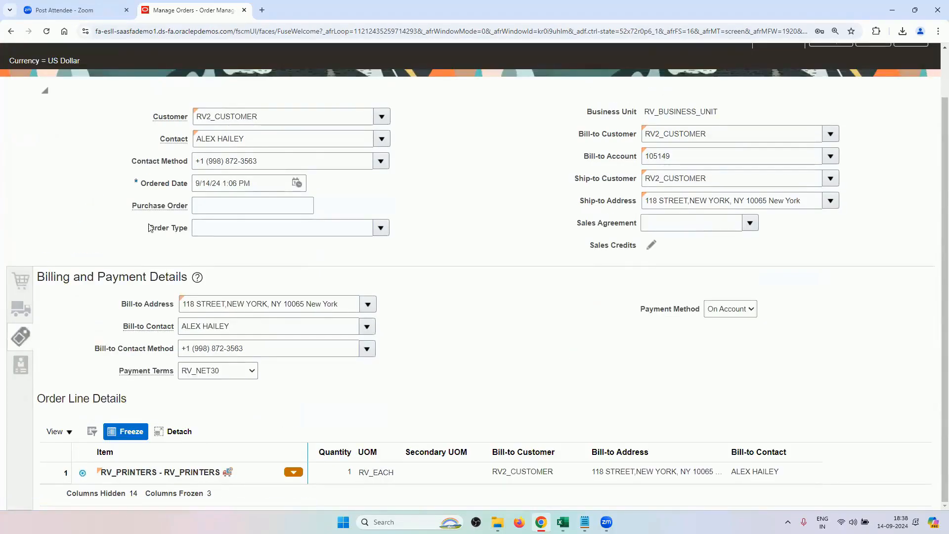
# - Show all columns in the order lines table
pyautogui.moveTo(319, 463); pyautogui.dragTo(93, 423)
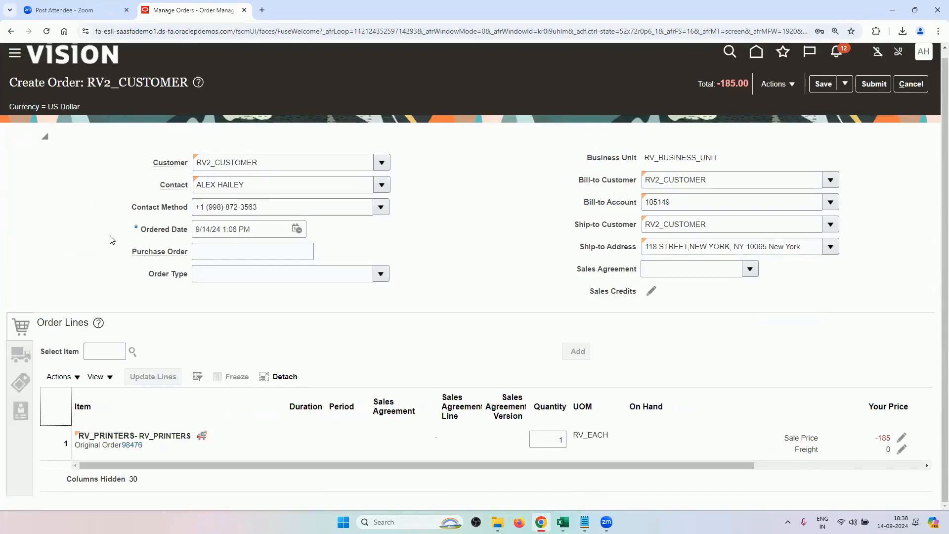
pyautogui.click(96, 377)
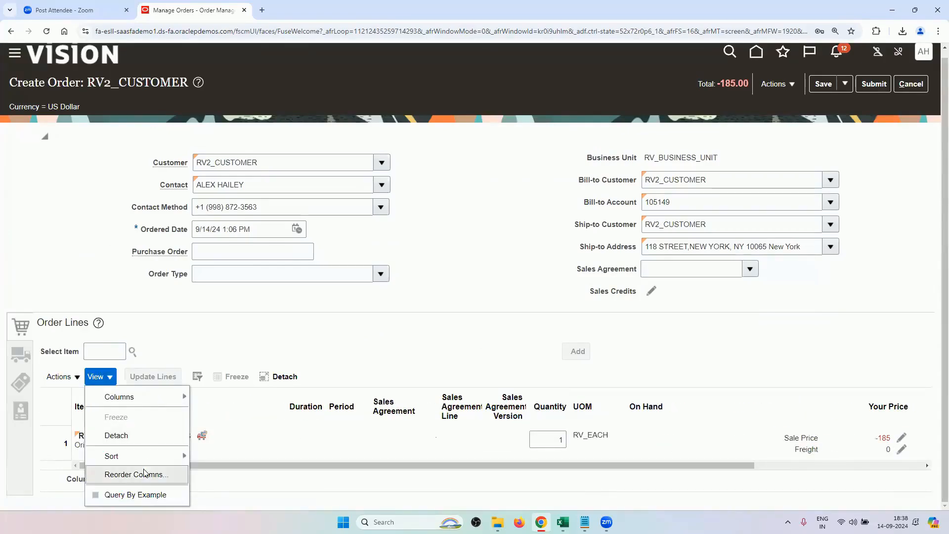
pyautogui.moveTo(163, 398)
pyautogui.click(252, 416)
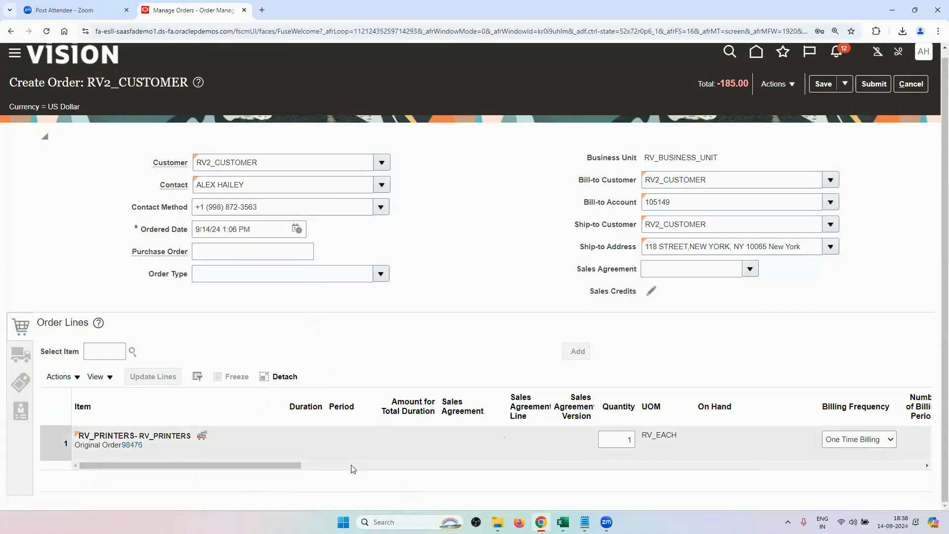
# - Set the RV_PRINTERS line type to 'Return for credit and return the item' and submit the order
pyautogui.moveTo(297, 470); pyautogui.dragTo(558, 463)
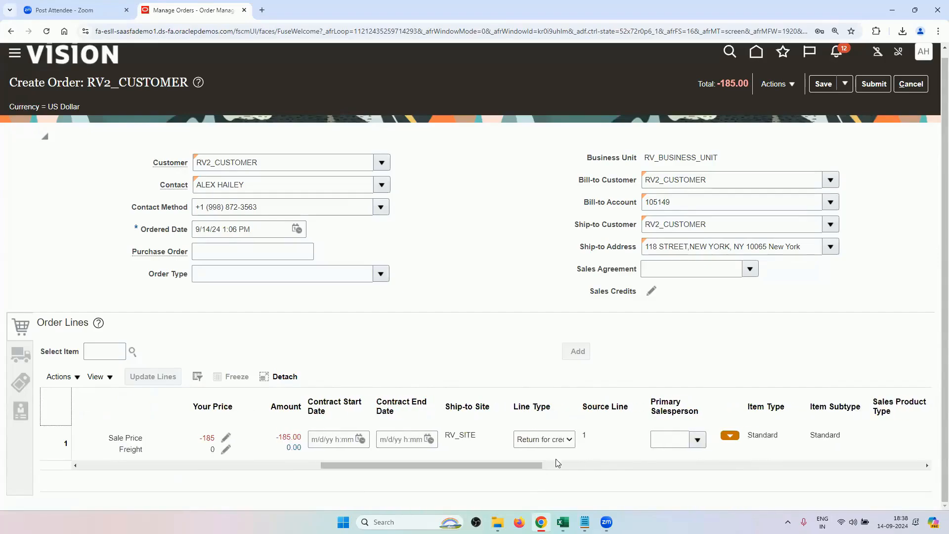
pyautogui.click(543, 439)
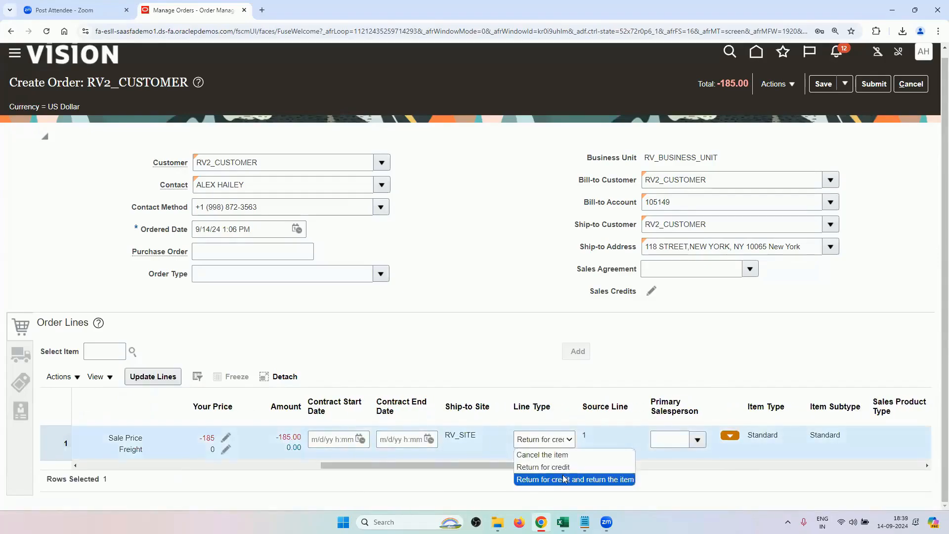
pyautogui.click(572, 483)
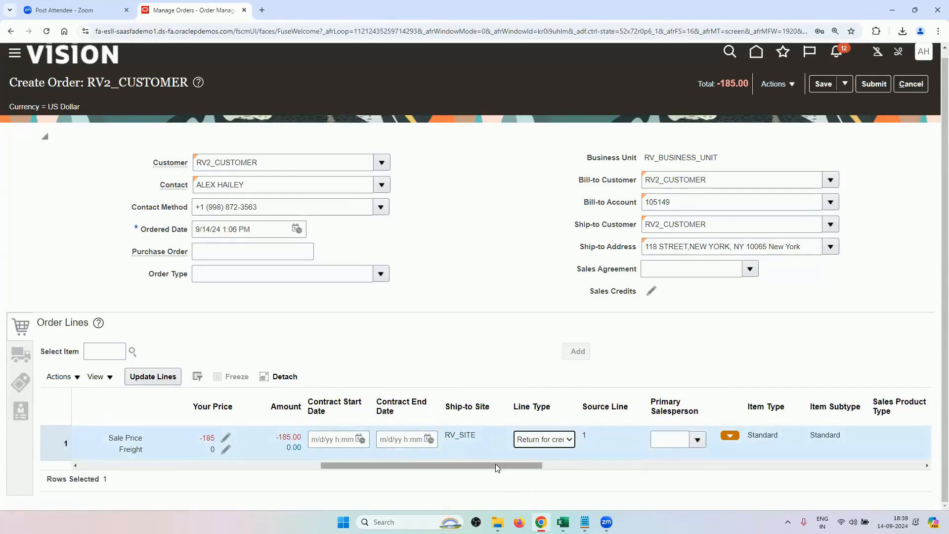
pyautogui.moveTo(495, 464); pyautogui.dragTo(170, 477)
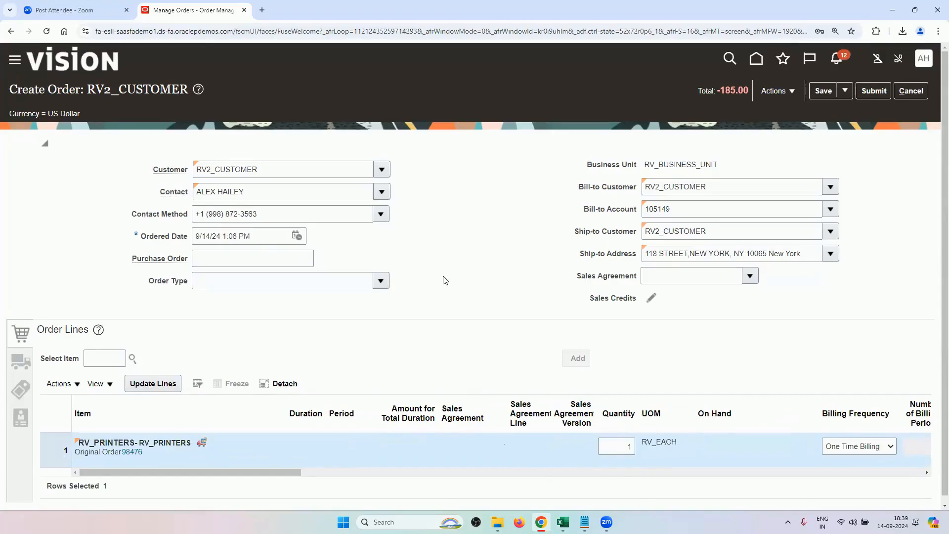
pyautogui.click(874, 90)
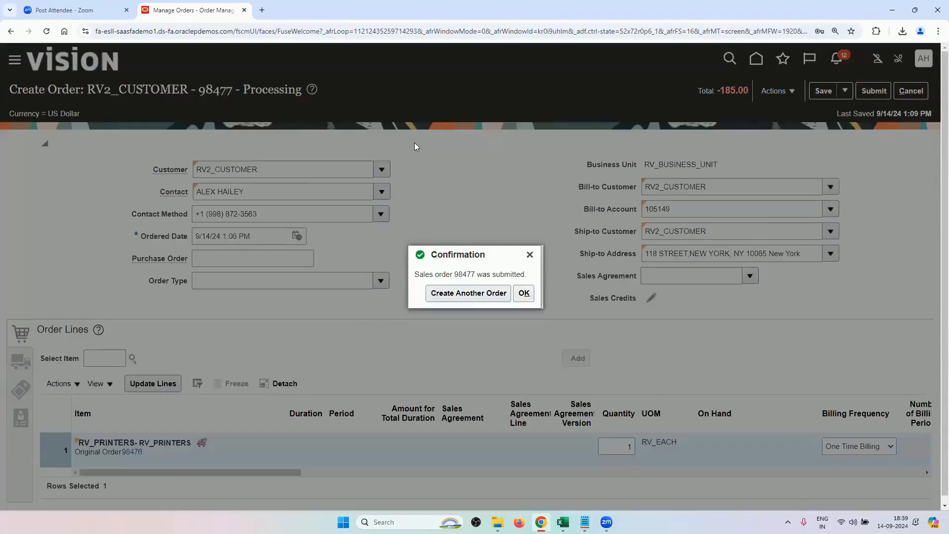
# - Copy the new order number 98477 from the confirmation and dismiss it
pyautogui.doubleClick(469, 273)
pyautogui.rightClick(469, 280)
pyautogui.click(471, 284)
pyautogui.click(524, 293)
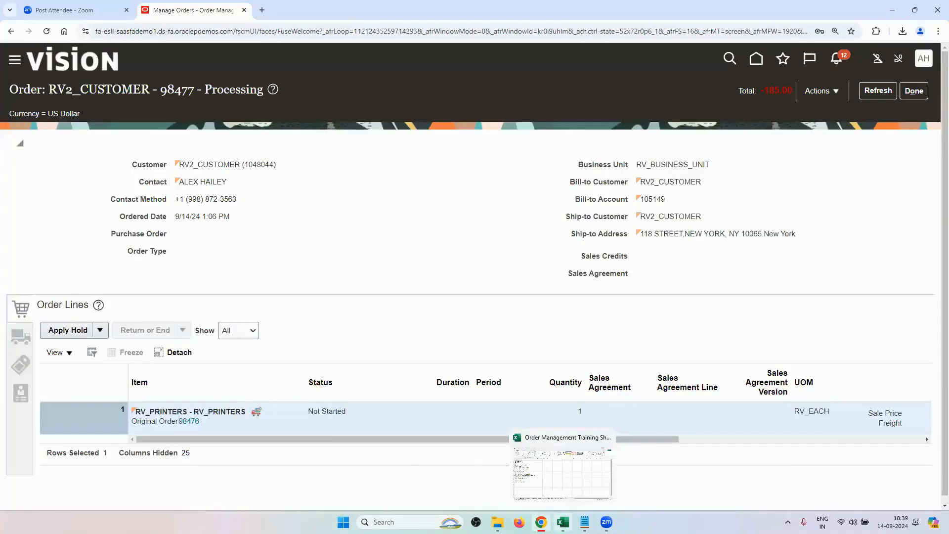
pyautogui.click(563, 521)
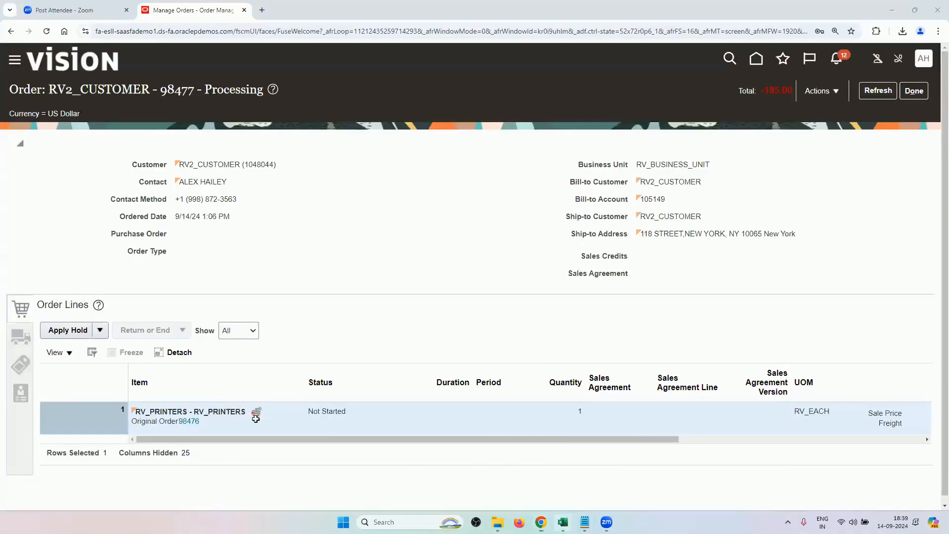
# - Enter 98477 in Sheet1 cell A3 below 98476, then return to the browser
pyautogui.click(17, 490)
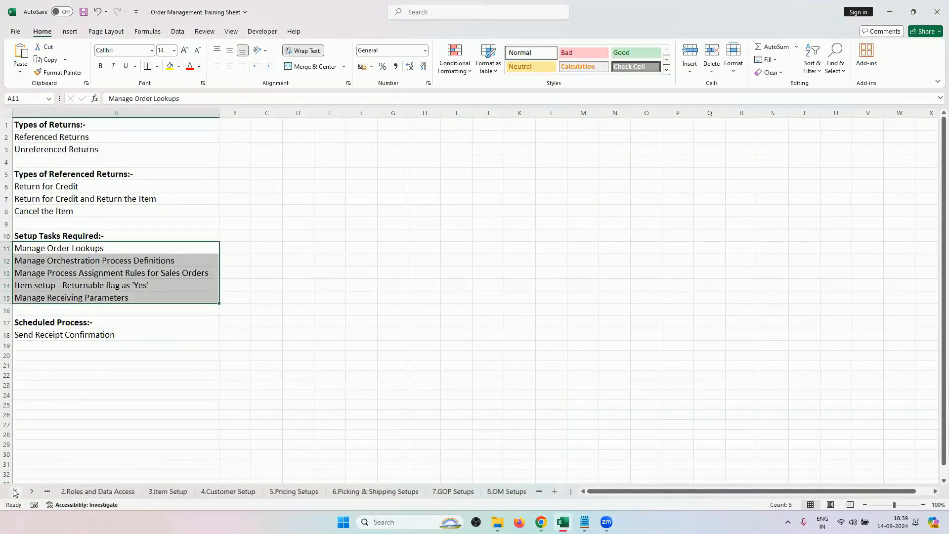
pyautogui.click(71, 491)
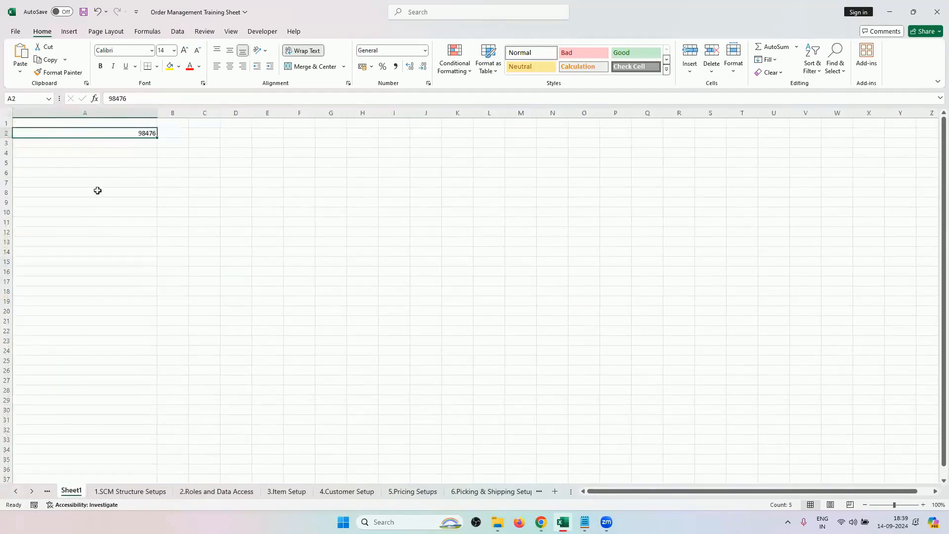
pyautogui.click(138, 142)
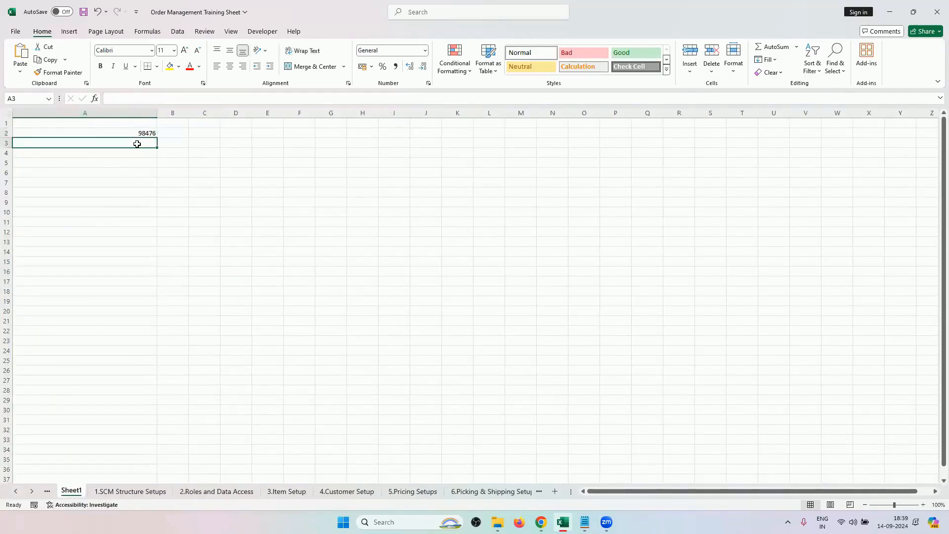
pyautogui.doubleClick(137, 145)
pyautogui.write('98477')
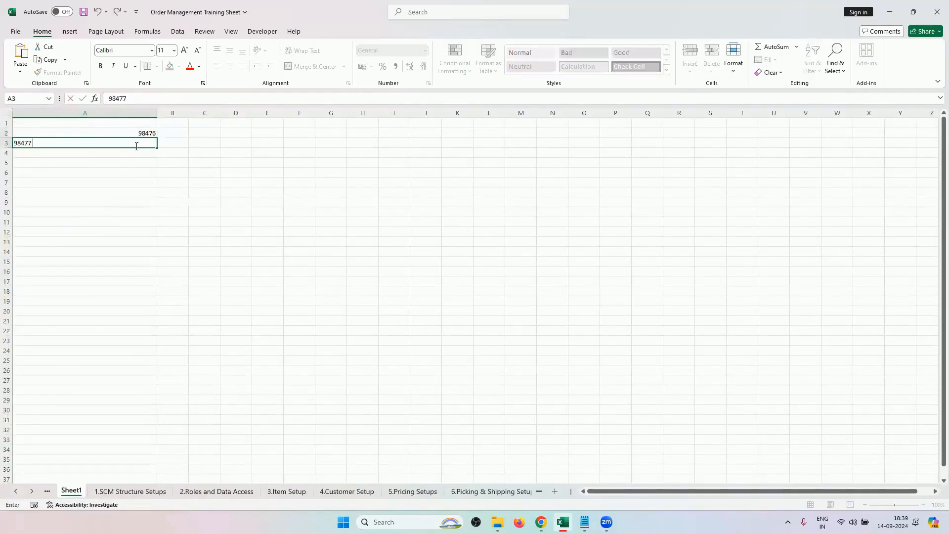
pyautogui.click(175, 193)
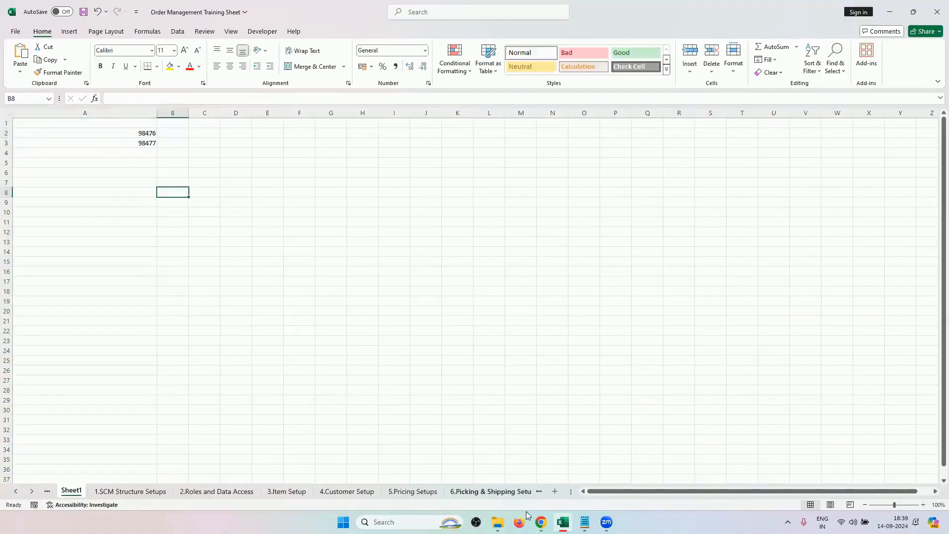
pyautogui.hotkey('alt', 'Tab')
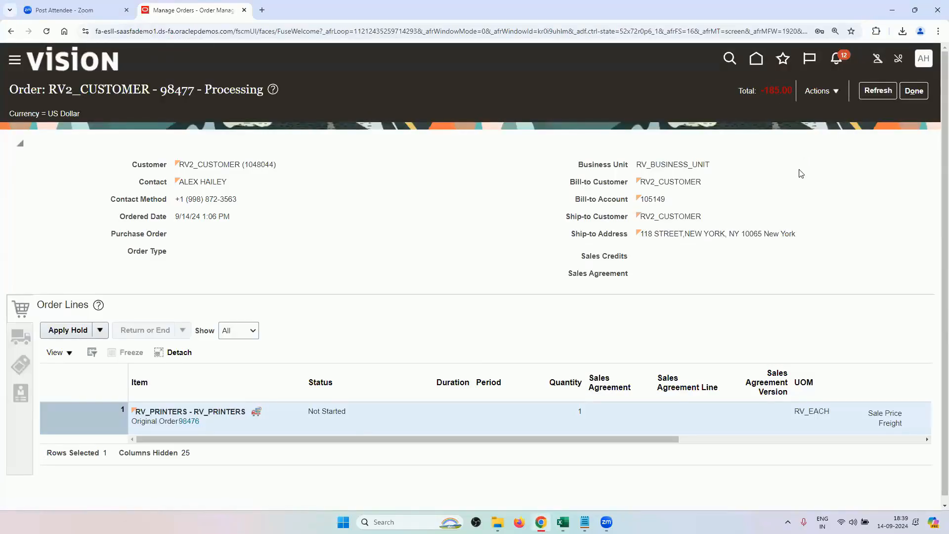
# - Switch order 98477 to its fulfillment view and show the Returns tab
pyautogui.click(835, 91)
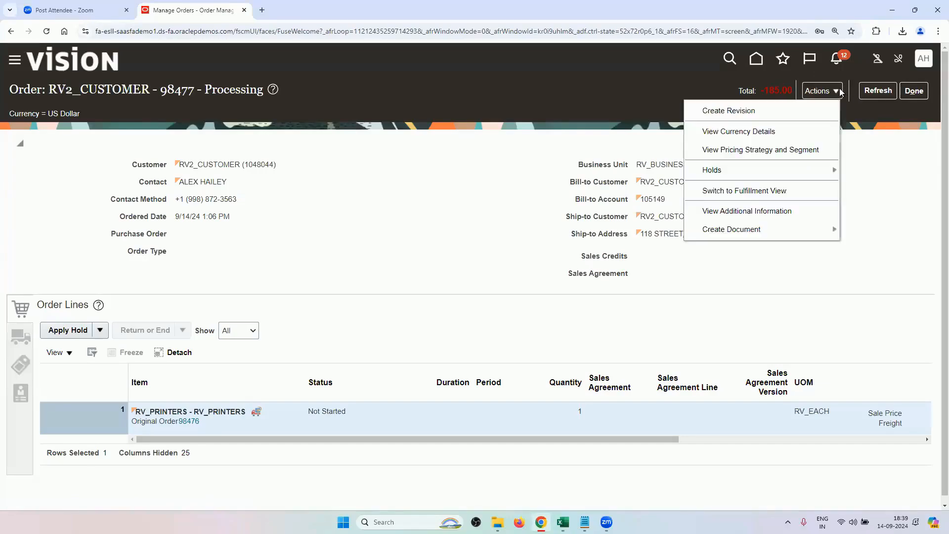
pyautogui.click(806, 193)
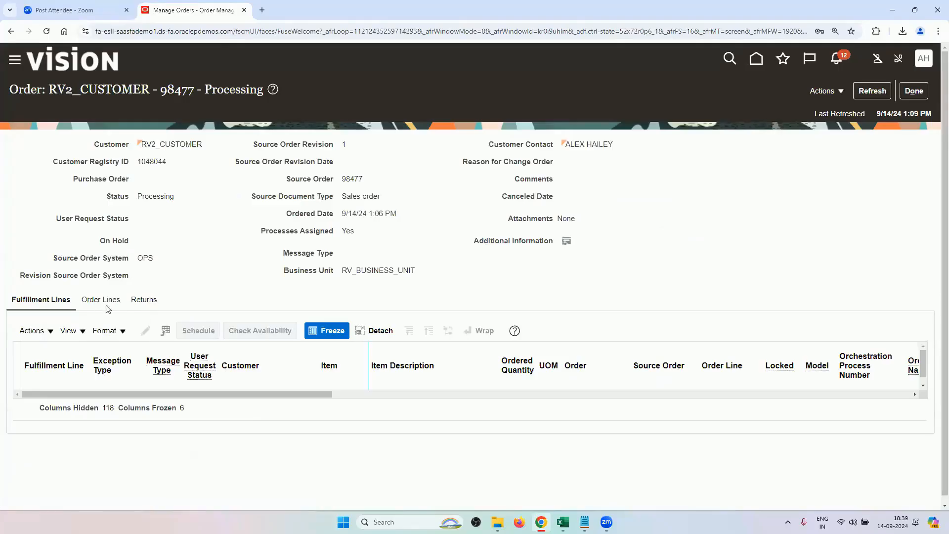
pyautogui.click(147, 302)
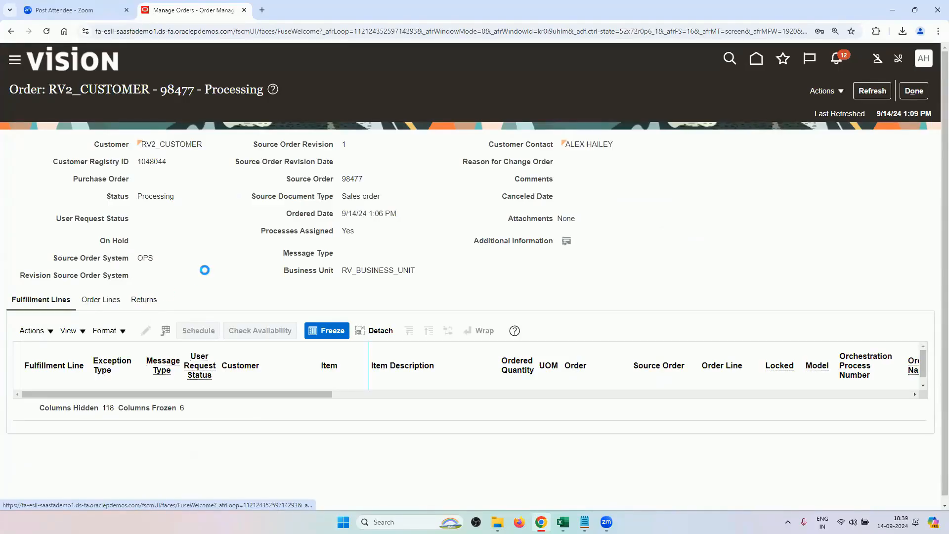
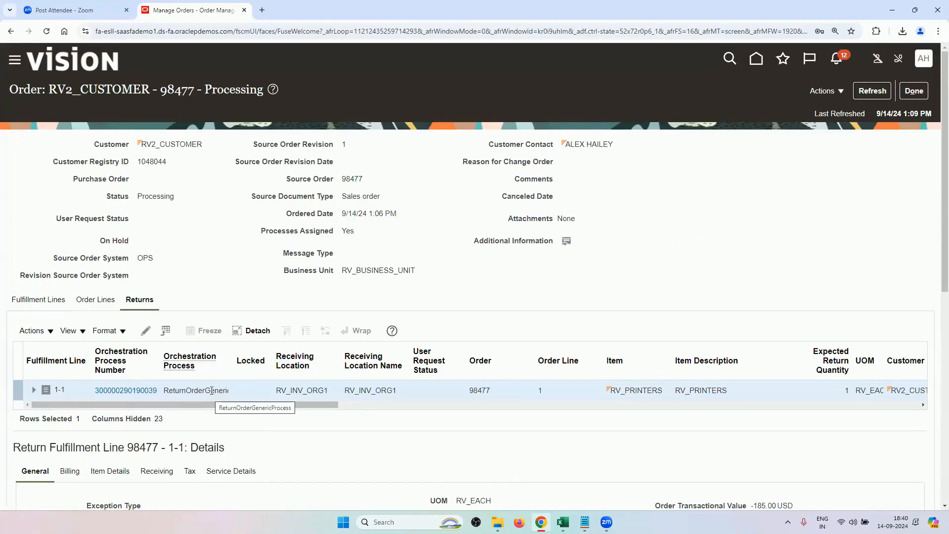
# - Switch from Chrome to the Order Management Training Sheet workbook in Excel
pyautogui.click(563, 522)
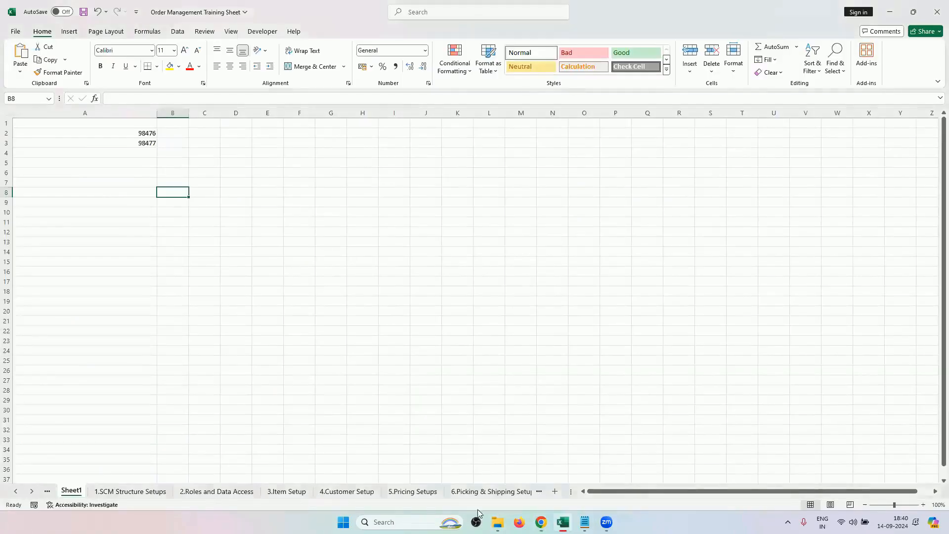
# - Step through the workbook's sheets past Picking & Shipping, GOP, OM Setups and Approvals to Returns
pyautogui.click(491, 491)
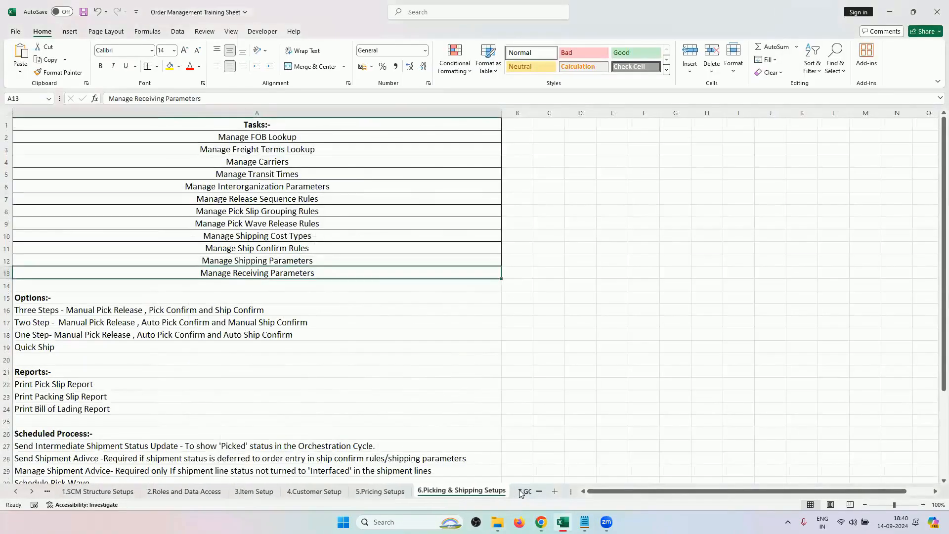
pyautogui.click(522, 491)
pyautogui.click(523, 492)
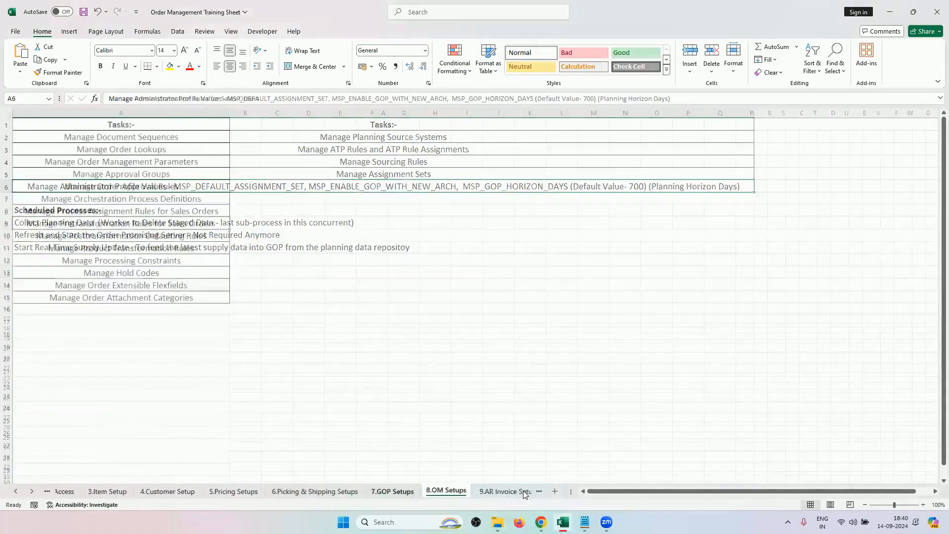
pyautogui.click(523, 491)
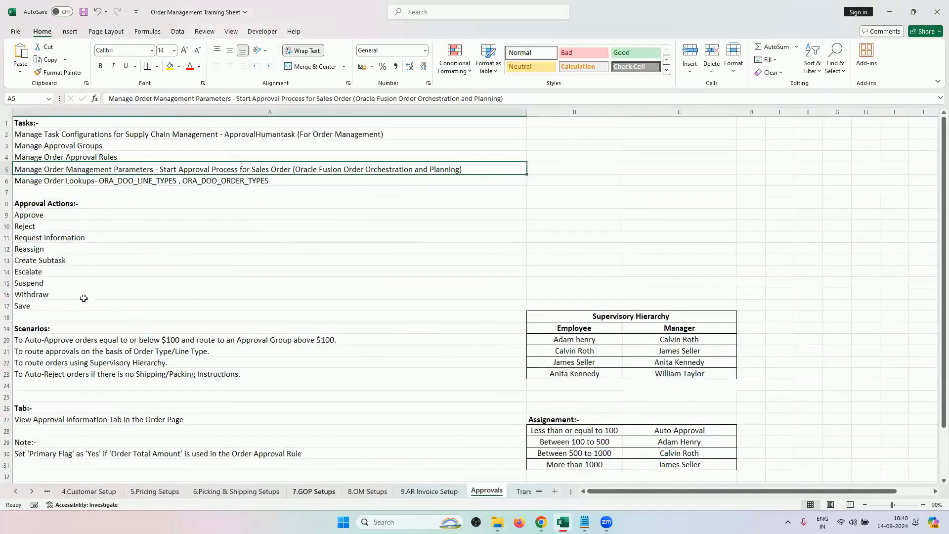
pyautogui.hotkey('ctrl', 'pagedown')
pyautogui.hotkey('ctrl', 'pagedown')
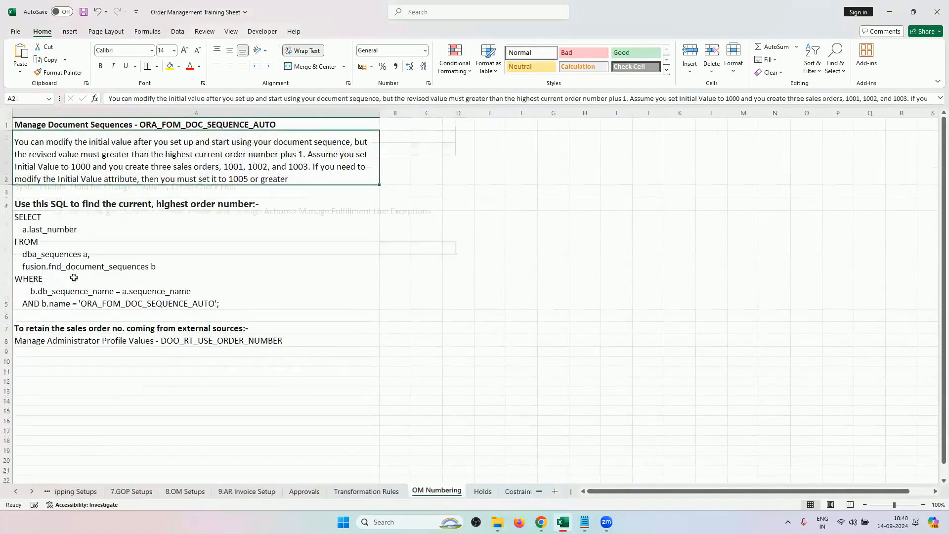
pyautogui.hotkey('ctrl', 'pagedown')
pyautogui.hotkey('ctrl', 'pagedown')
pyautogui.hotkey('ctrl', 'pagedown')
pyautogui.click(115, 277)
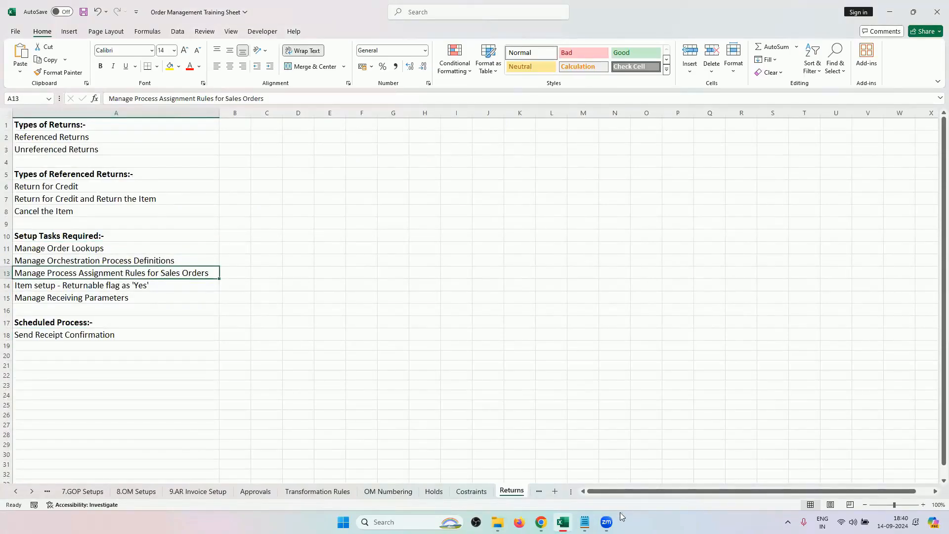
# - Point out the Manage Order Lookups task, the Return for Credit type and the process assignment rules task
pyautogui.click(128, 249)
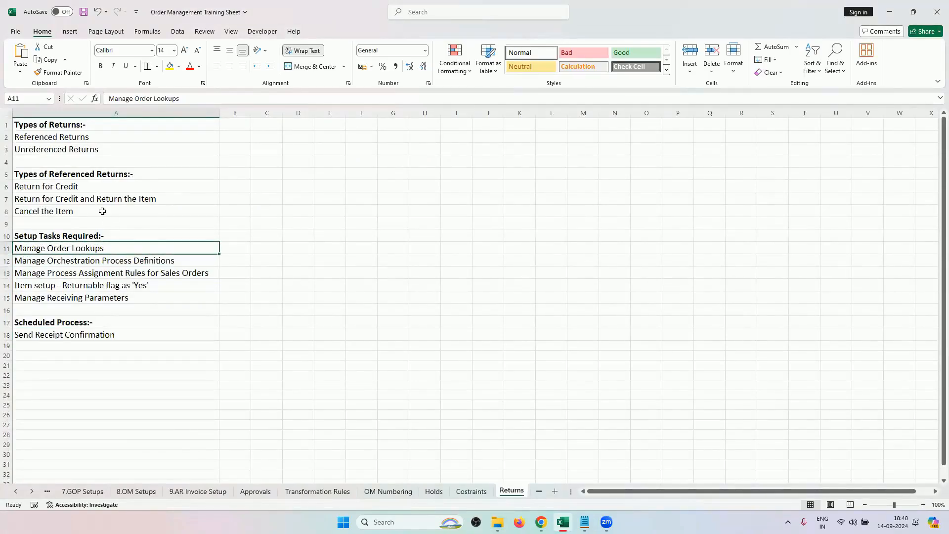
pyautogui.click(116, 198)
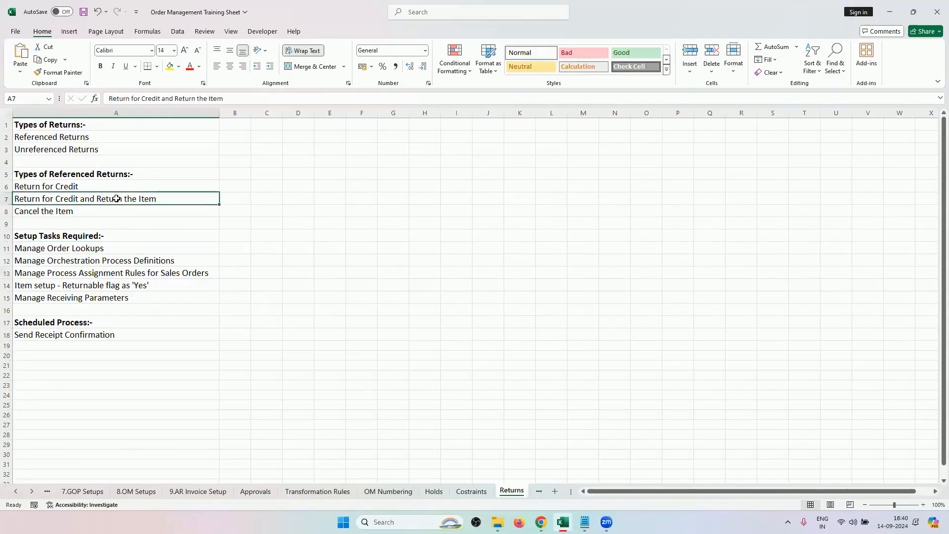
pyautogui.click(149, 274)
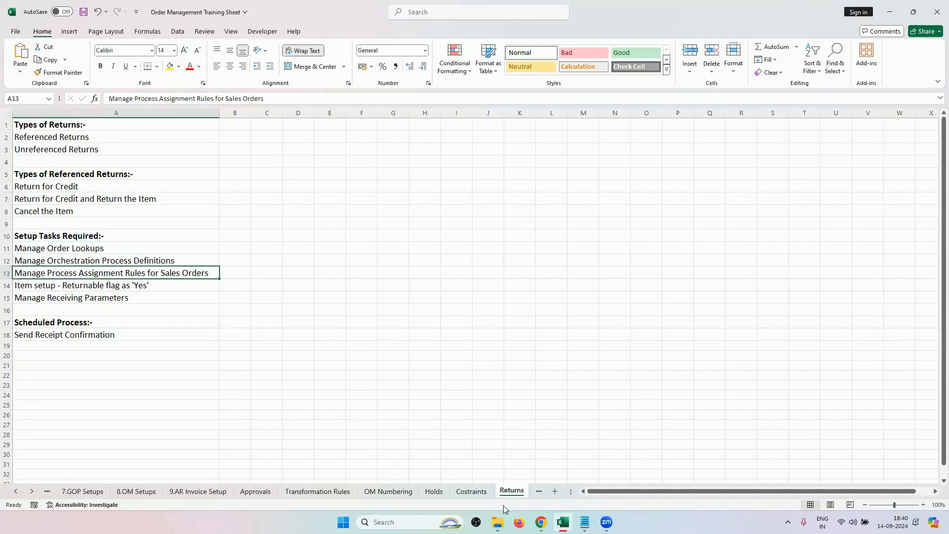
pyautogui.hotkey('alt', 'Tab')
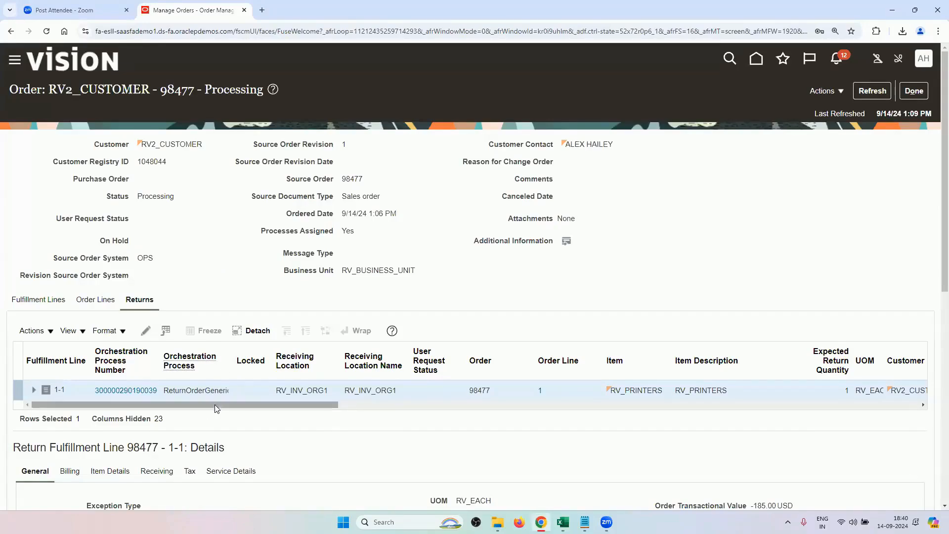
pyautogui.hscroll(3, 256, 408)
pyautogui.moveTo(255, 409); pyautogui.dragTo(253, 407)
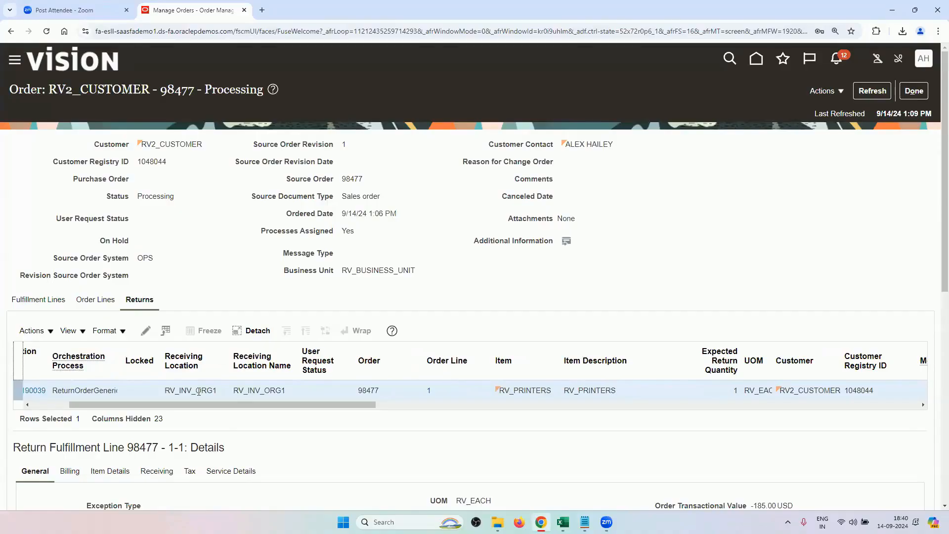
pyautogui.hscroll(5, 218, 402)
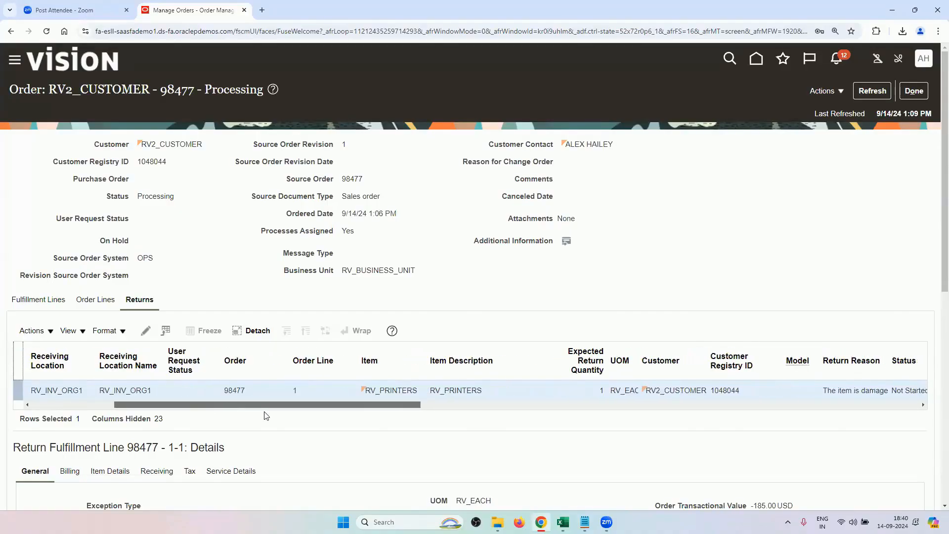
pyautogui.hscroll(8, 323, 415)
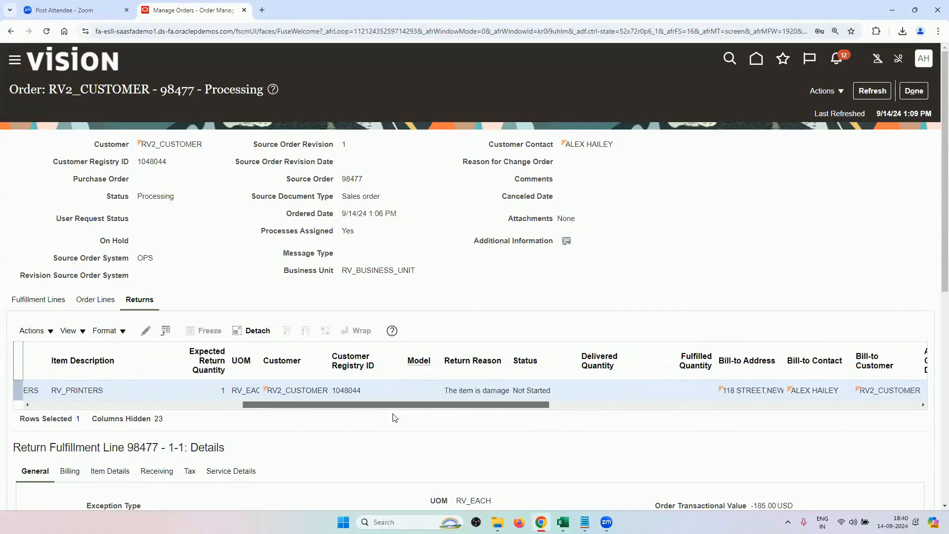
pyautogui.hscroll(2, 395, 418)
pyautogui.hscroll(4, 465, 418)
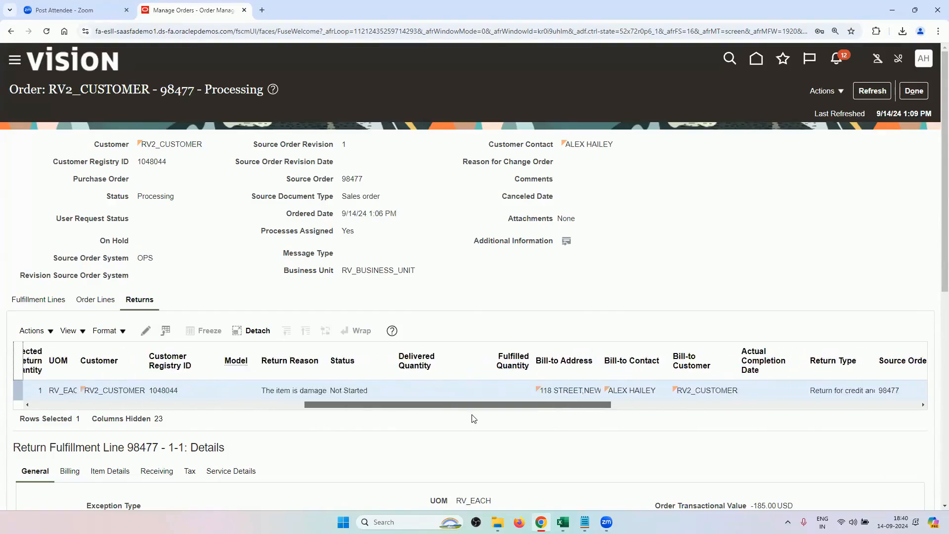
pyautogui.hscroll(20, 523, 420)
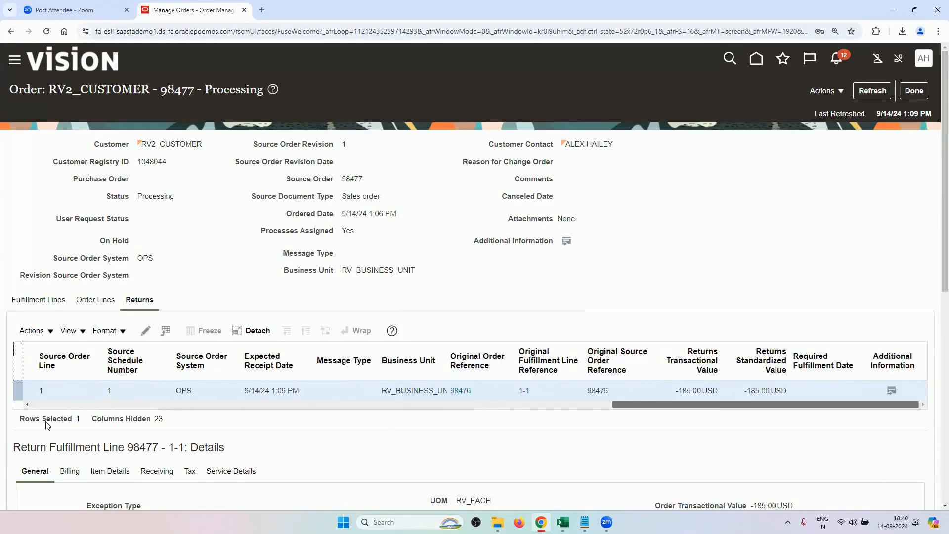
pyautogui.moveTo(46, 422); pyautogui.dragTo(105, 406)
pyautogui.click(136, 391)
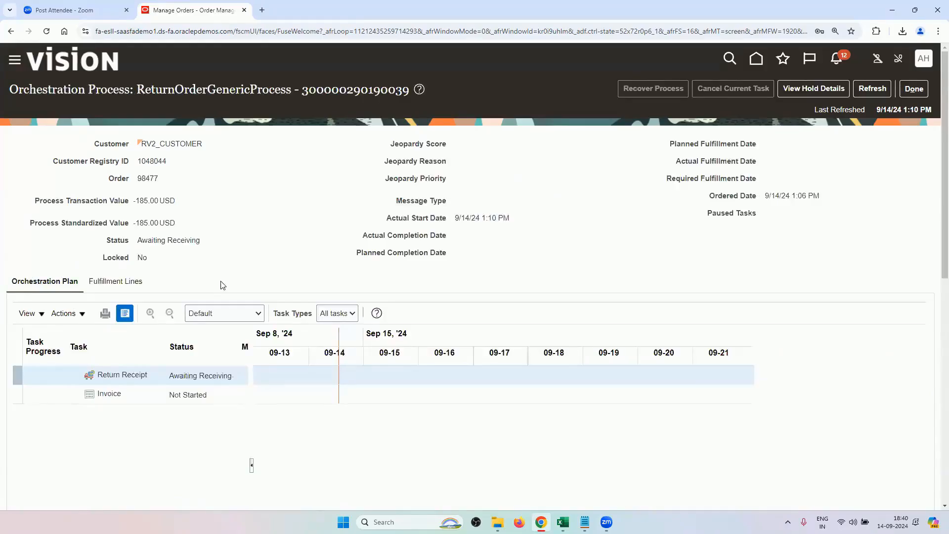
pyautogui.scroll(-2, 221, 285)
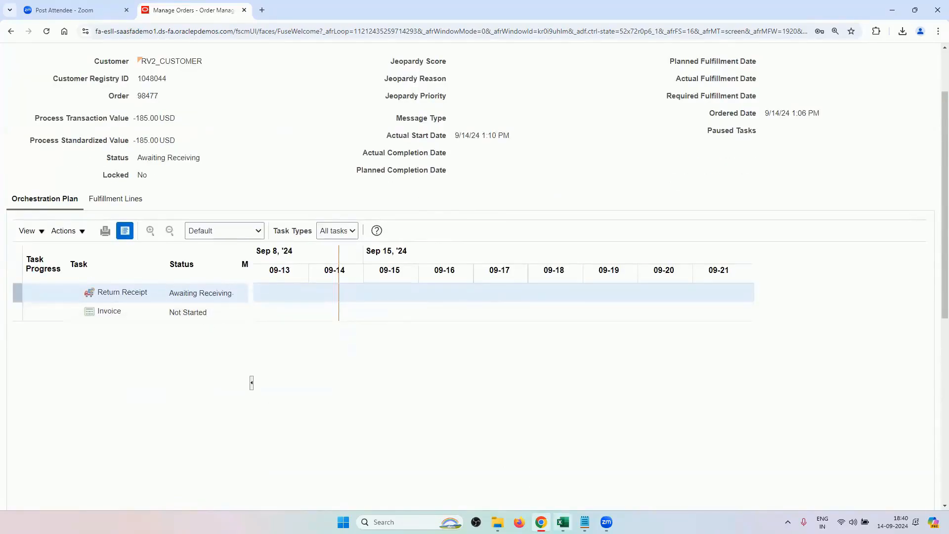
# - Look up the order statuses on the workbook's Orchestration Cycle sheet, then return to the orchestration page
pyautogui.click(563, 522)
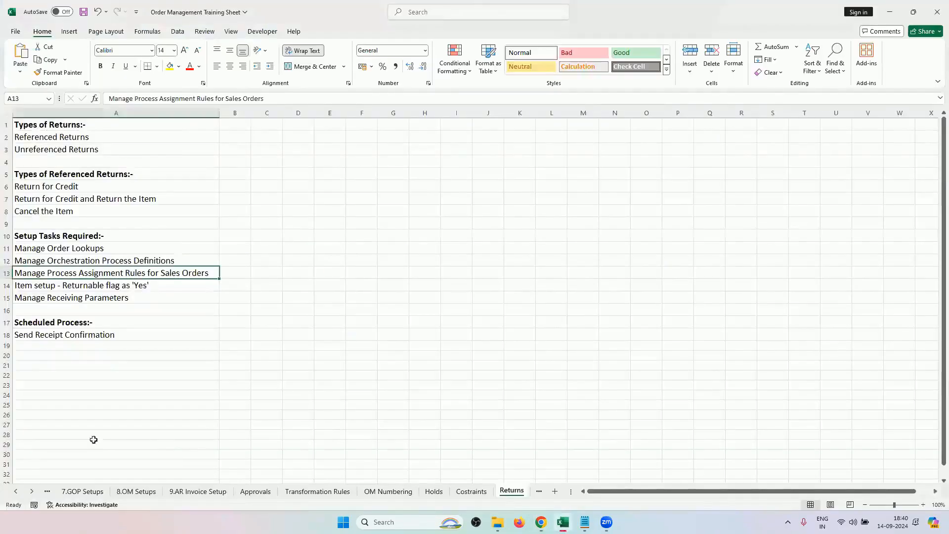
pyautogui.click(16, 491)
pyautogui.click(16, 491)
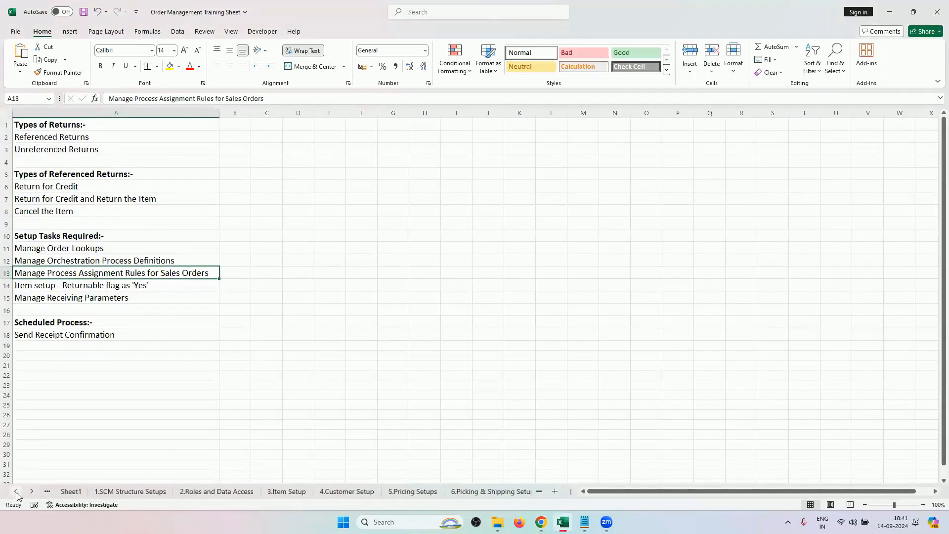
pyautogui.click(16, 491)
pyautogui.click(16, 492)
pyautogui.click(238, 491)
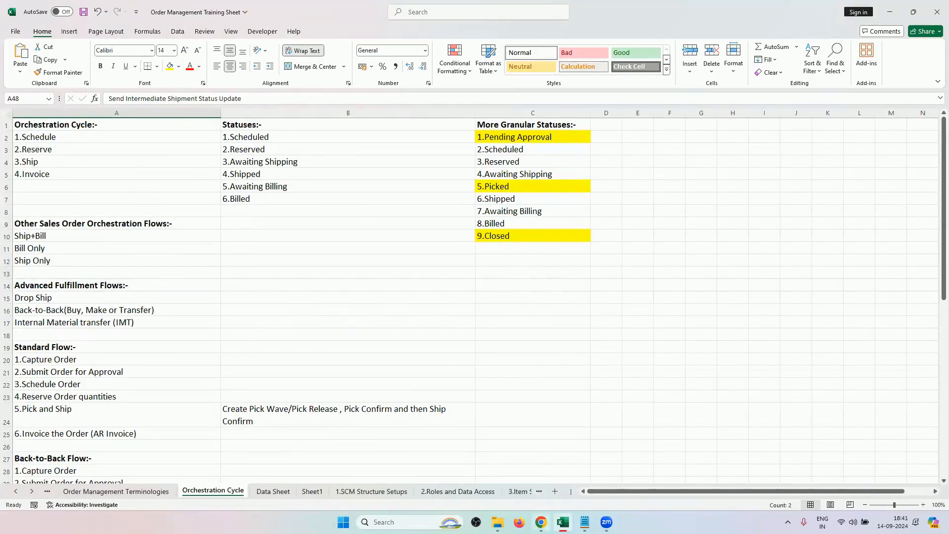
pyautogui.moveTo(544, 521)
pyautogui.click(540, 462)
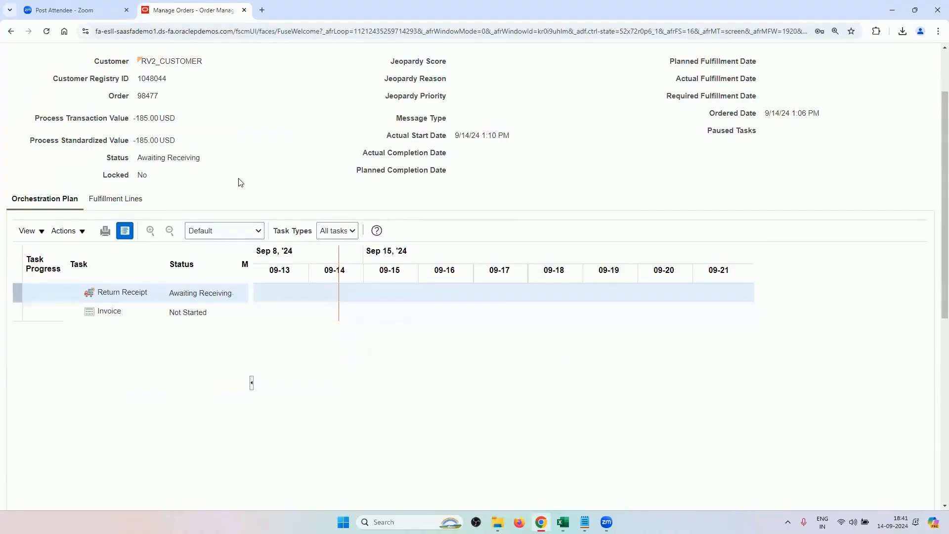
pyautogui.scroll(2, 280, 203)
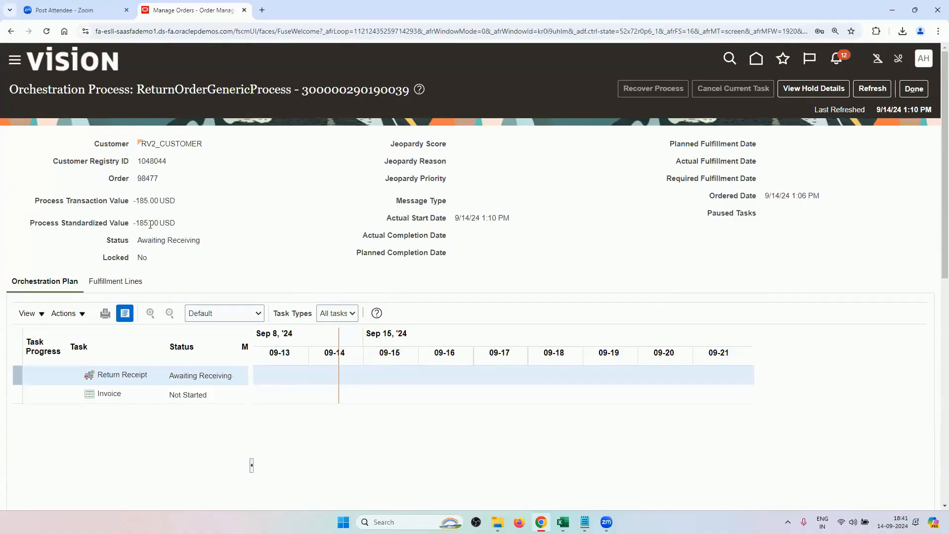
# - Revisit the workbook's Returns setup-task sheet and come back to the ReturnOrderGenericProcess page
pyautogui.click(563, 522)
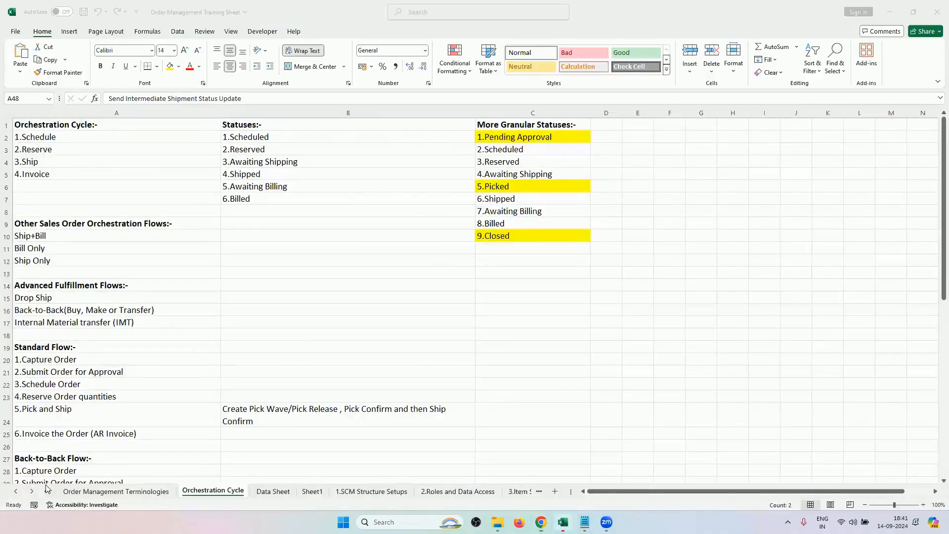
pyautogui.click(32, 491)
pyautogui.click(31, 491)
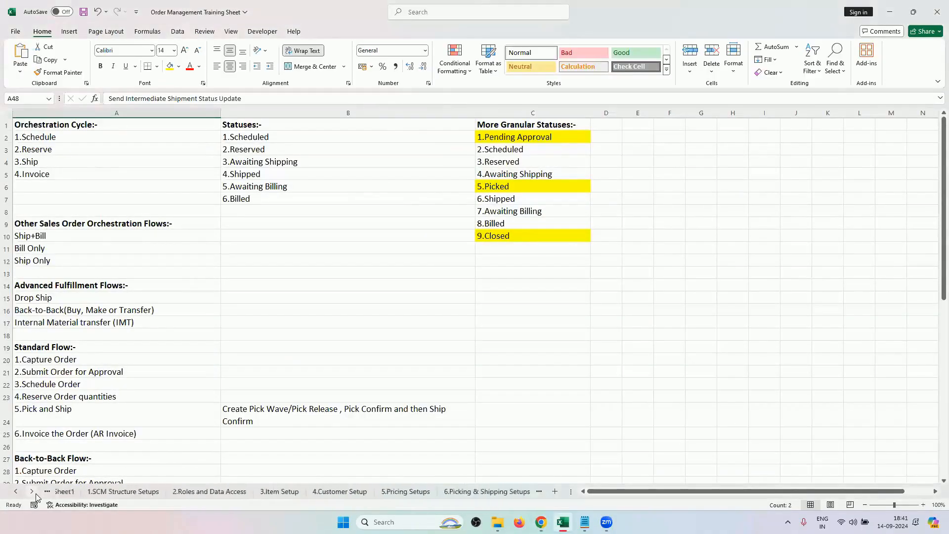
pyautogui.click(32, 491)
pyautogui.click(32, 490)
pyautogui.click(32, 491)
pyautogui.click(32, 491)
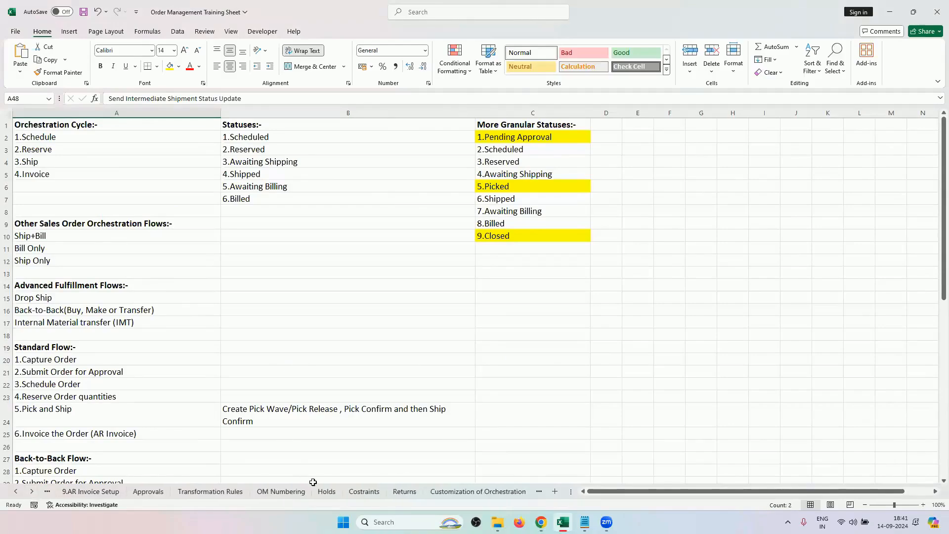
pyautogui.click(394, 492)
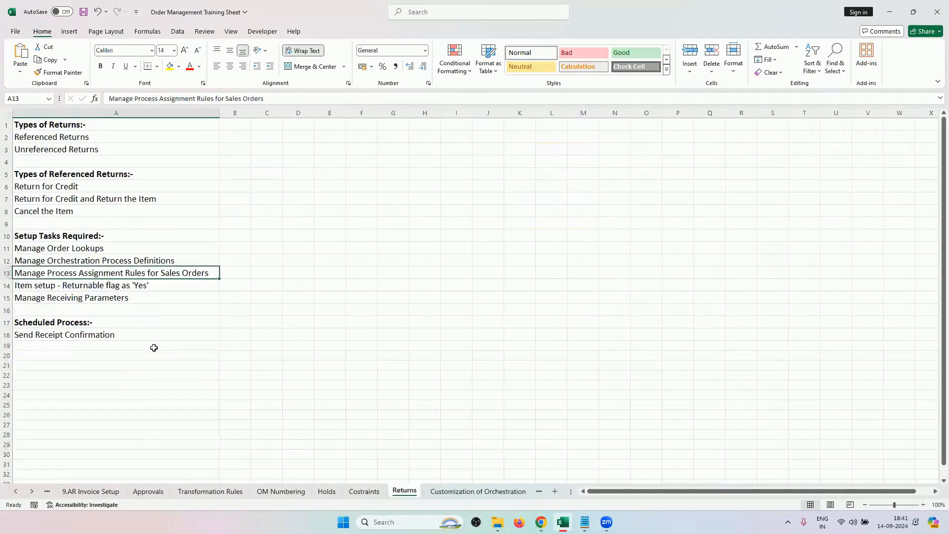
pyautogui.click(541, 522)
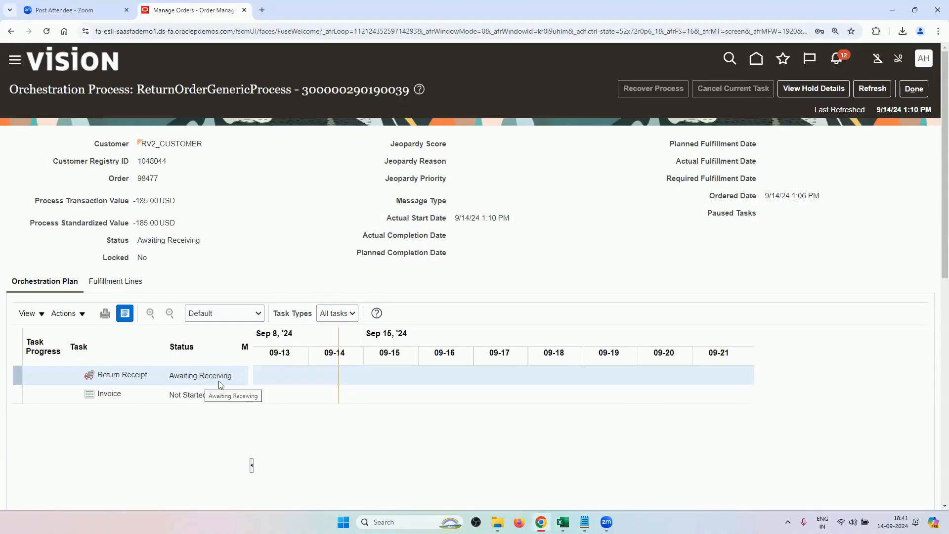
# - Duplicate the Manage Orders browser tab to get a second Order Management home page
pyautogui.rightClick(218, 10)
pyautogui.click(257, 97)
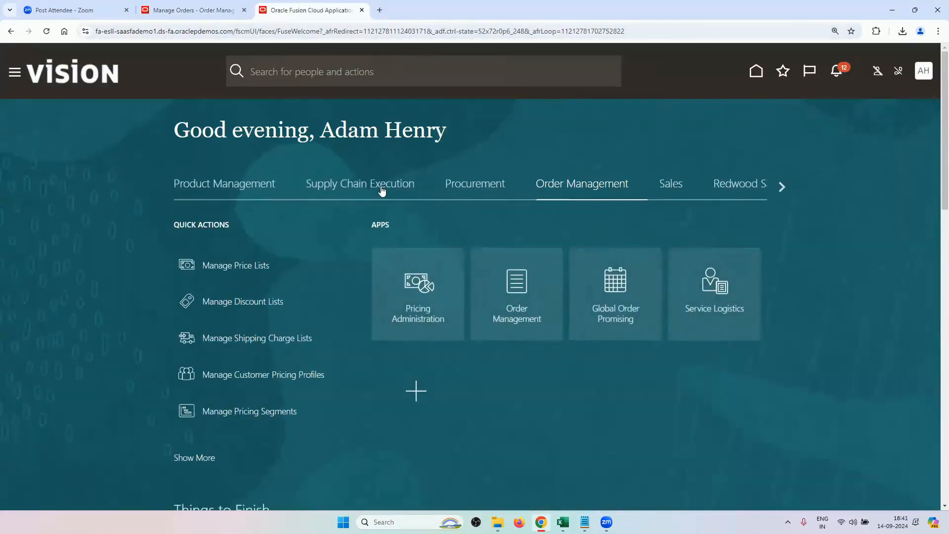
# - Open Inventory Management from the Supply Chain Execution apps on the home page
pyautogui.click(379, 192)
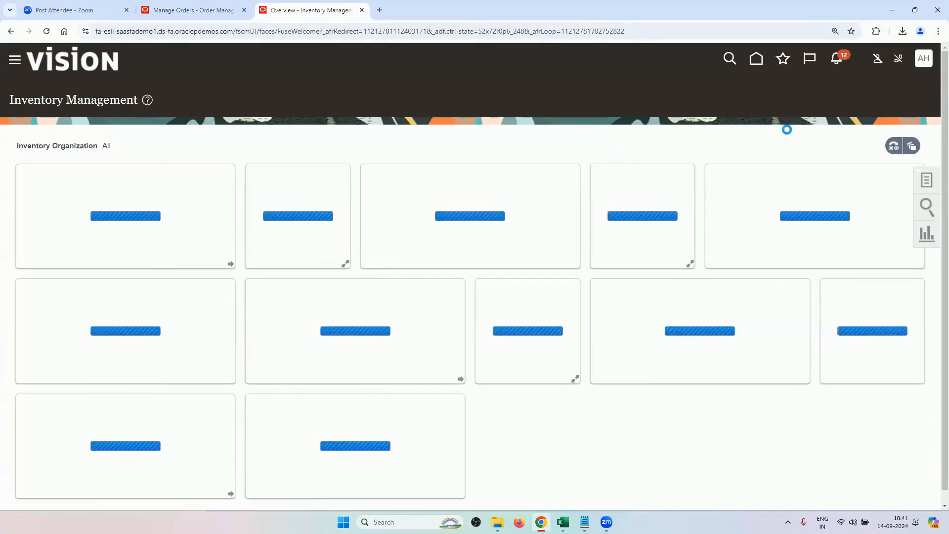
# - Filter the inventory tasks to Receipts and open Receive Expected Shipments
pyautogui.click(926, 180)
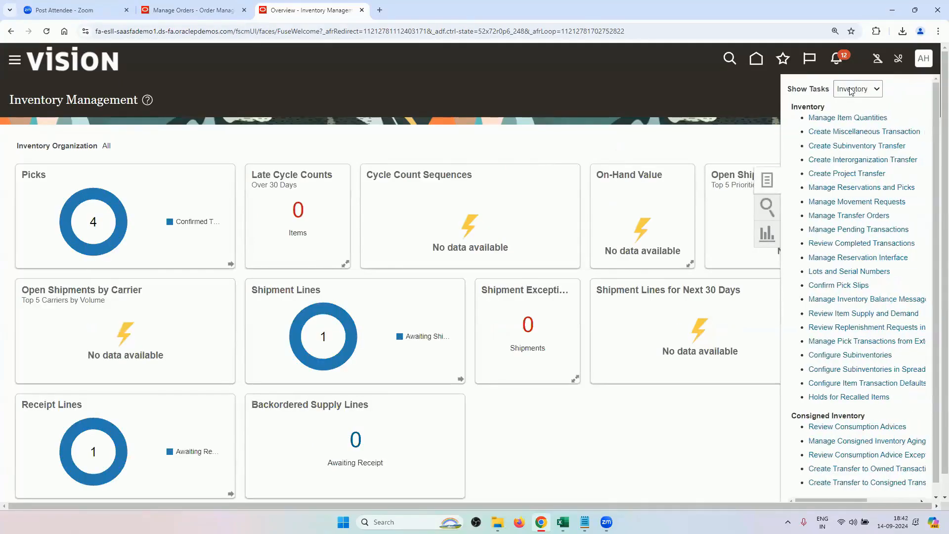
pyautogui.click(851, 90)
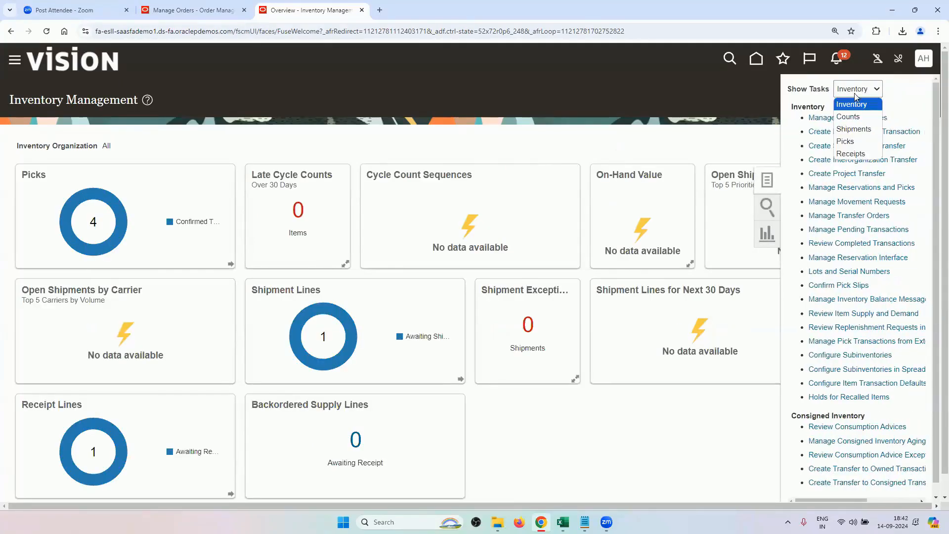
pyautogui.click(870, 154)
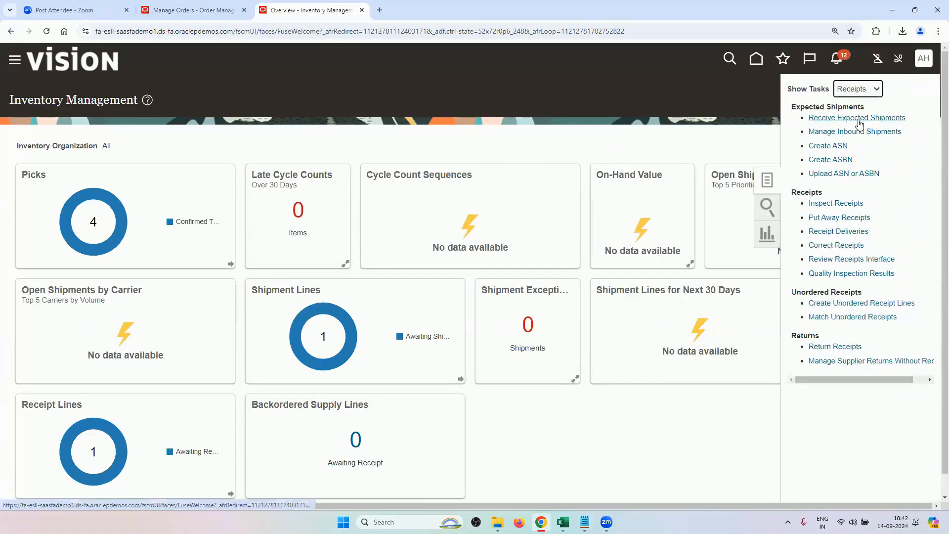
pyautogui.click(890, 118)
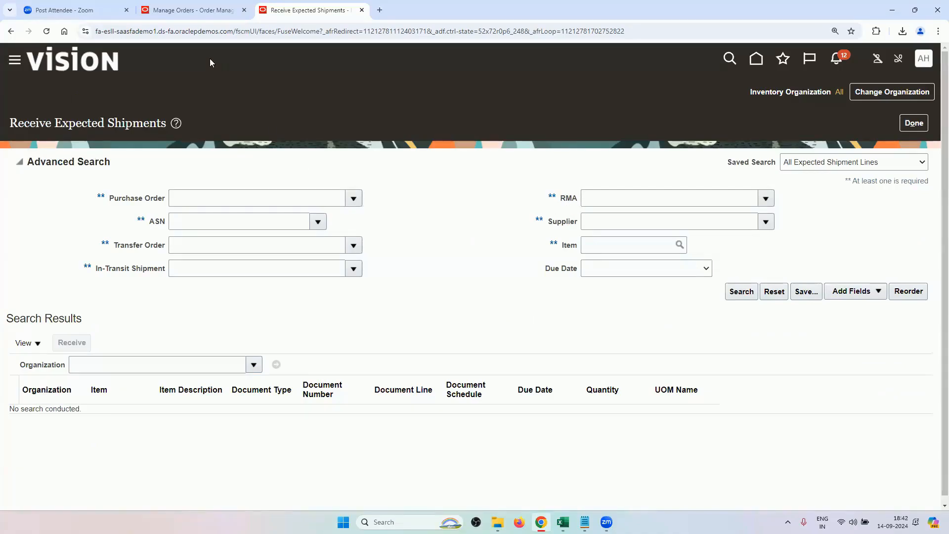
# - Copy order number 98477 from the orchestration process tab
pyautogui.click(192, 10)
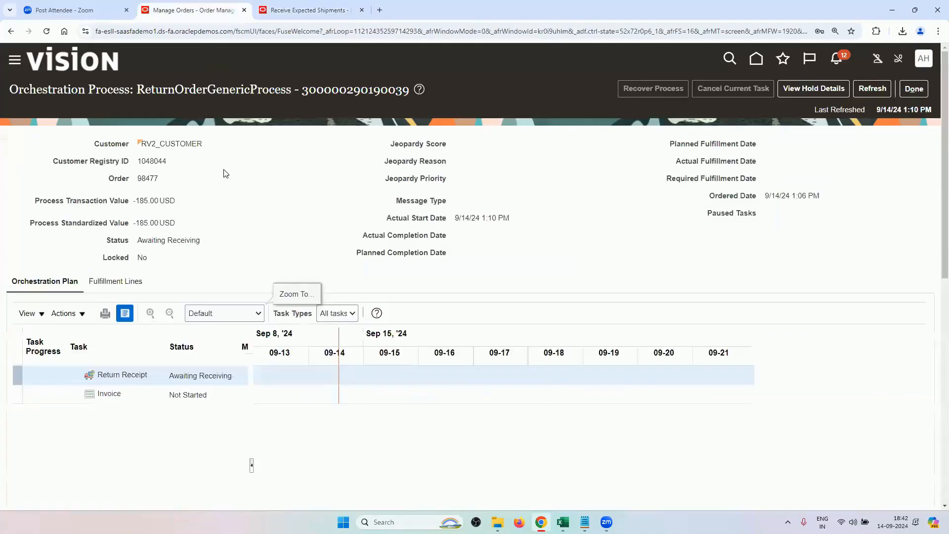
pyautogui.doubleClick(154, 176)
pyautogui.rightClick(154, 178)
pyautogui.click(164, 188)
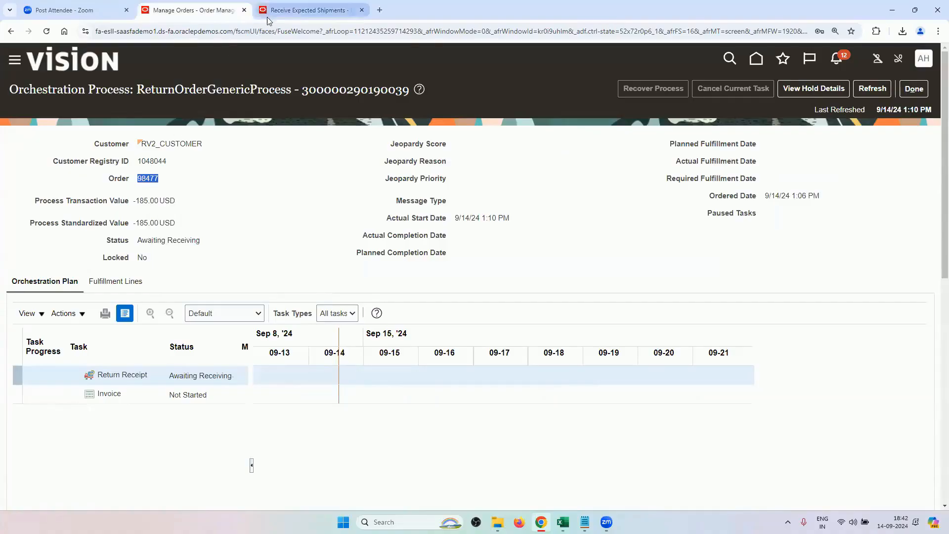
# - Search expected shipments by RMA 98477 and select the RV_PRINTERS return line
pyautogui.click(276, 11)
pyautogui.click(596, 199)
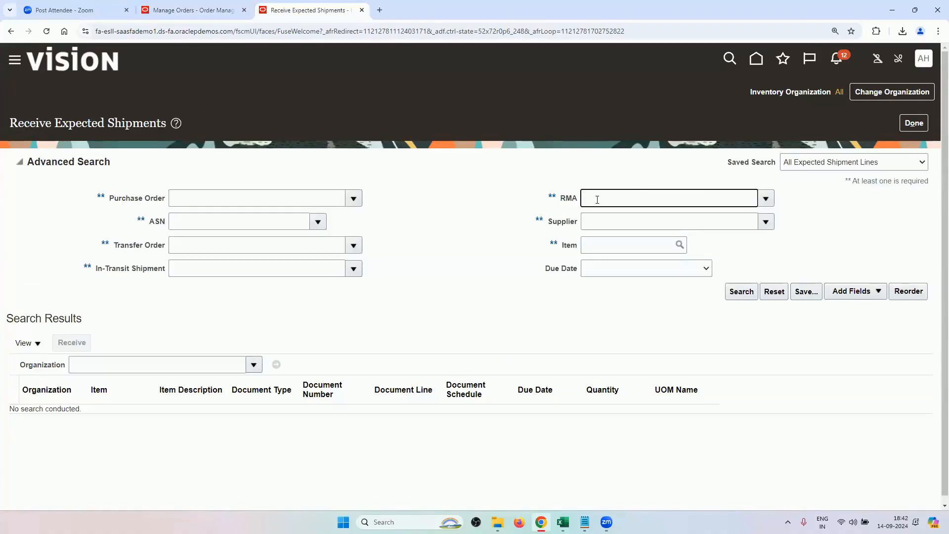
pyautogui.hotkey('ctrl', 'v')
pyautogui.press('Tab')
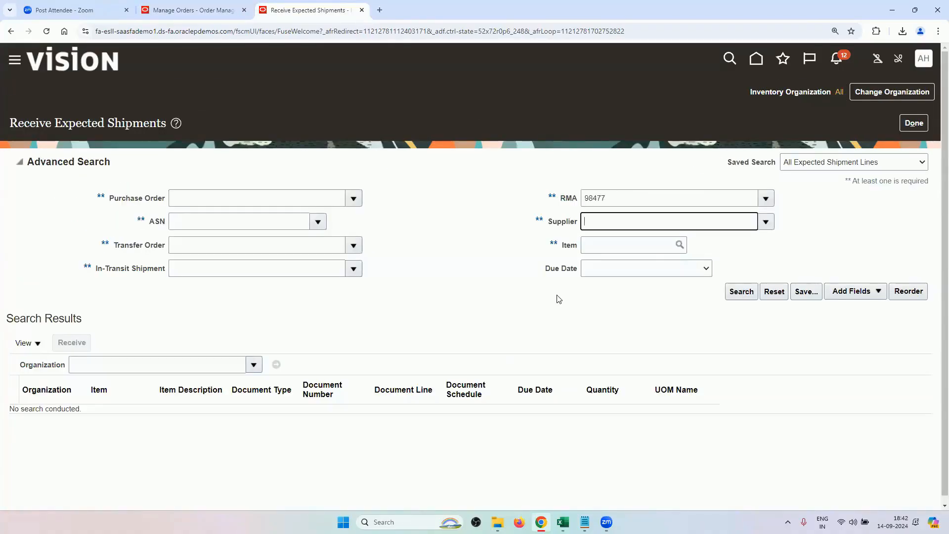
pyautogui.click(747, 297)
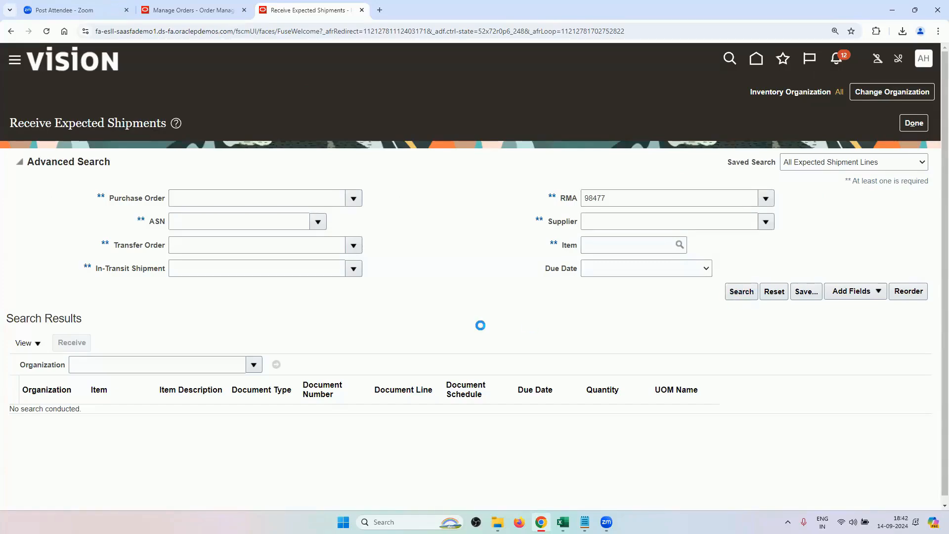
pyautogui.click(436, 285)
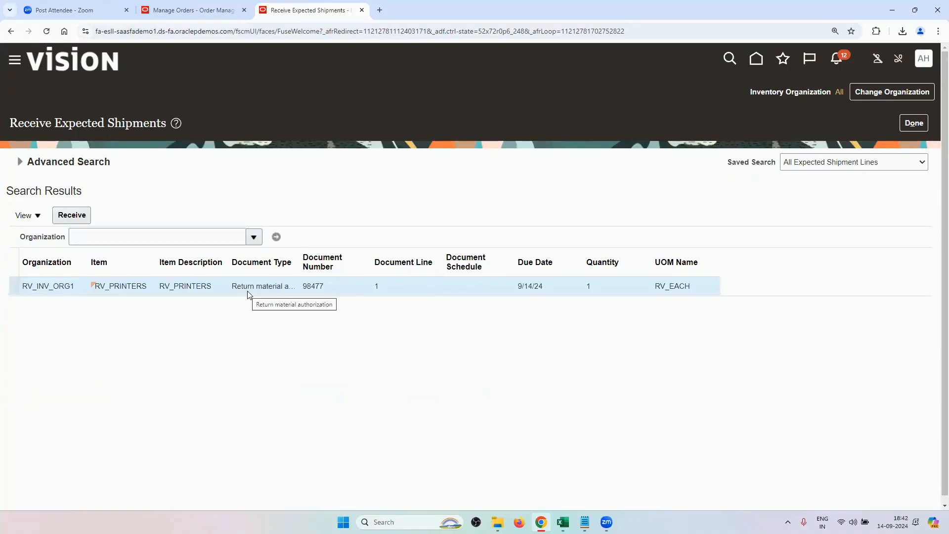
# - Make every column visible in the RMA 98477 results table with View > Columns > Show All
pyautogui.click(35, 216)
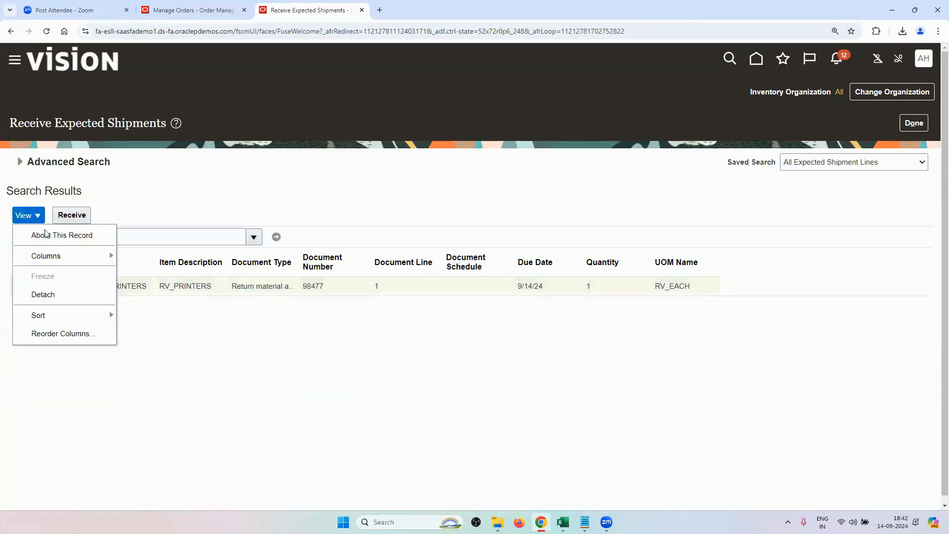
pyautogui.moveTo(63, 259)
pyautogui.click(144, 270)
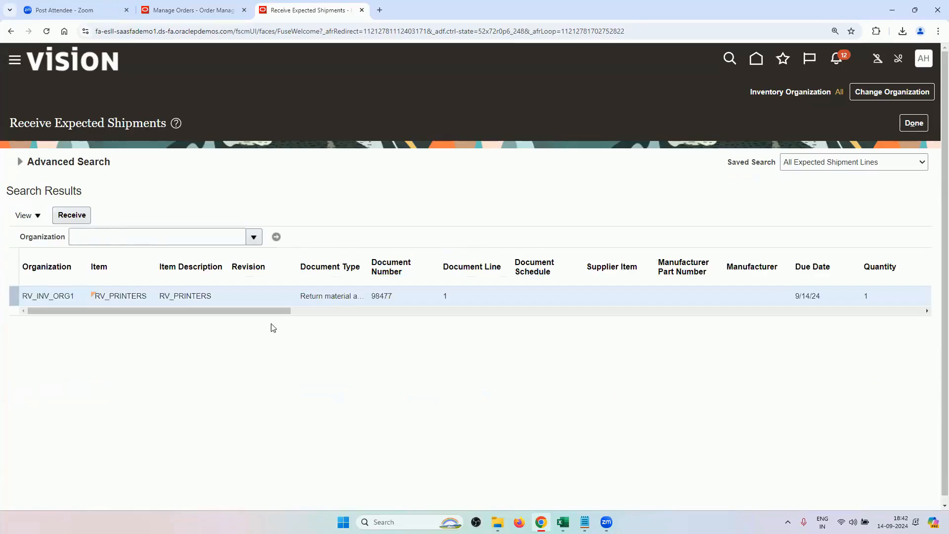
pyautogui.moveTo(267, 310); pyautogui.dragTo(186, 336)
# - Receive the RV_PRINTERS return line with quantity 1 into subinventory RV_STORE1
pyautogui.click(83, 216)
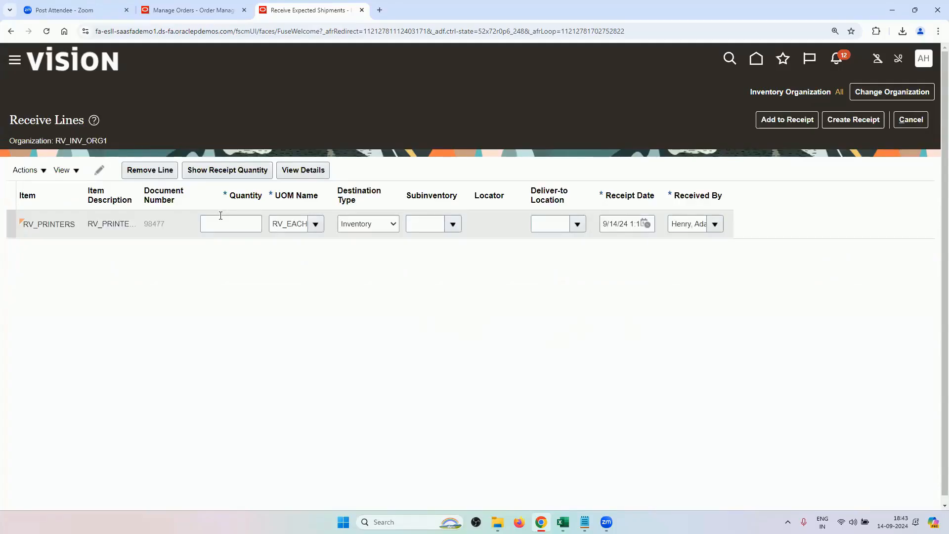
pyautogui.click(221, 222)
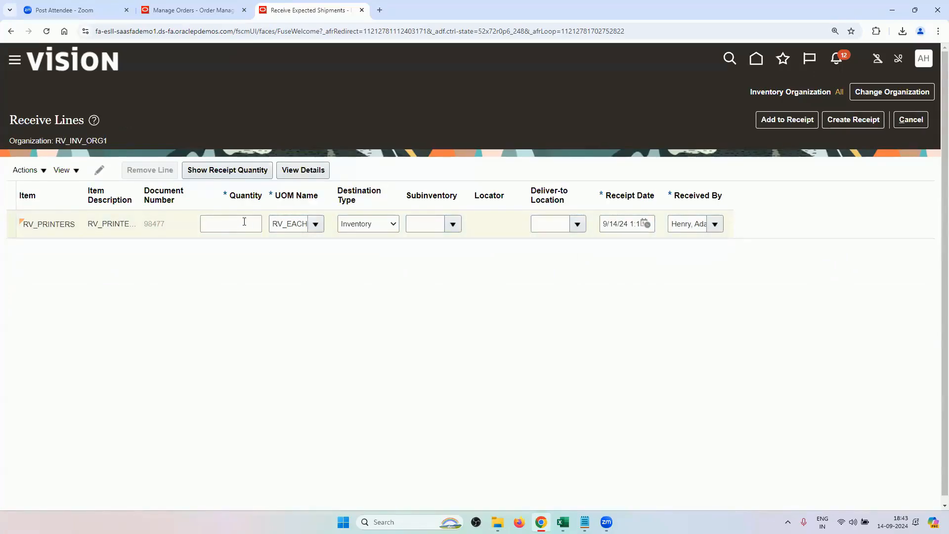
pyautogui.click(225, 171)
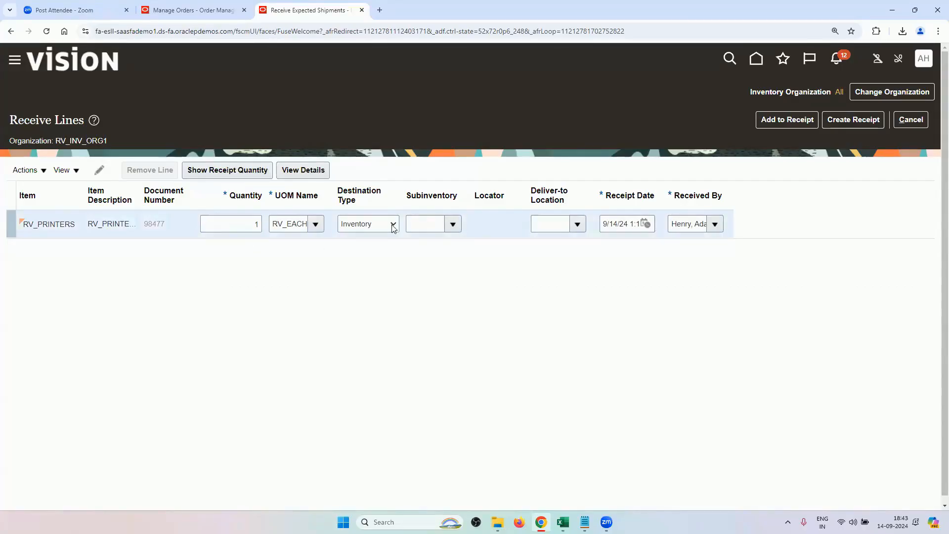
pyautogui.click(452, 223)
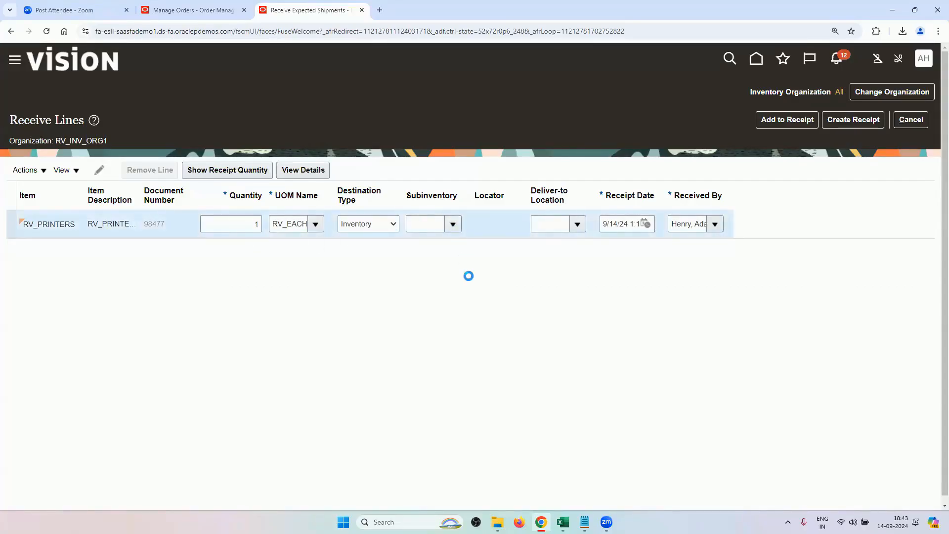
pyautogui.click(458, 263)
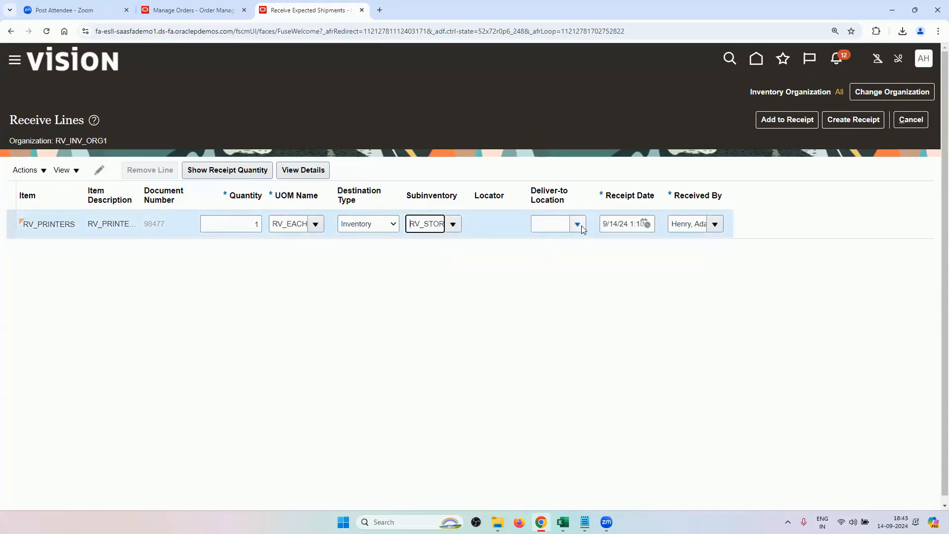
# - Check the deliver-to location, the full RV_STORE1 subinventory value and the receiver field
pyautogui.click(577, 282)
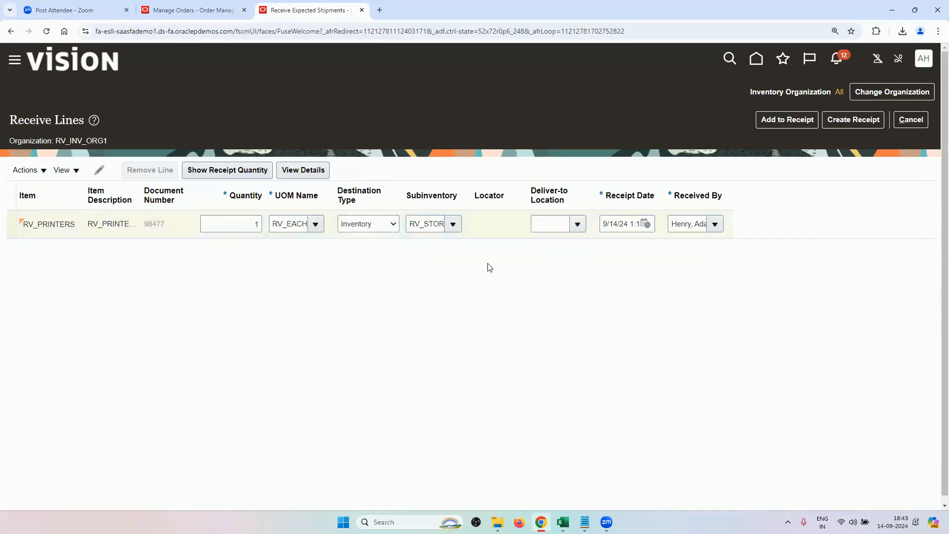
pyautogui.doubleClick(409, 223)
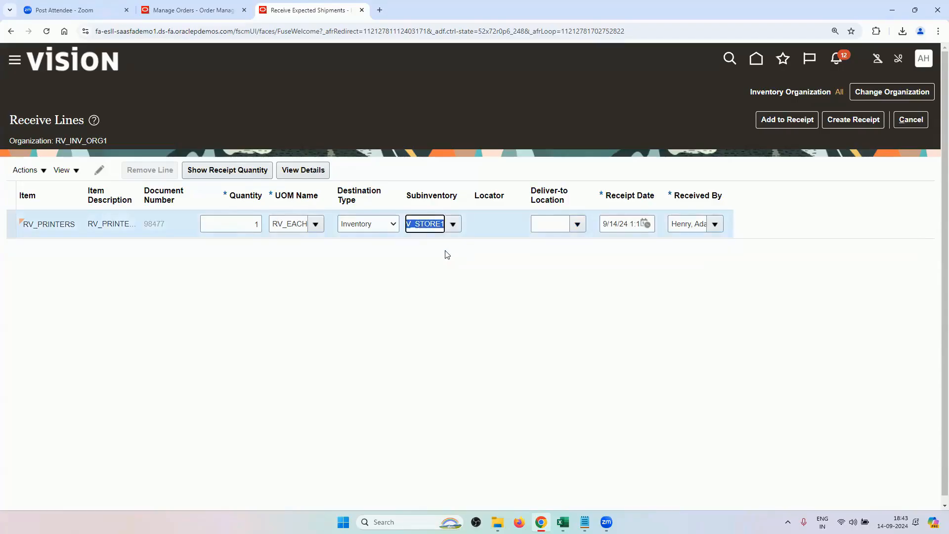
pyautogui.tripleClick(679, 225)
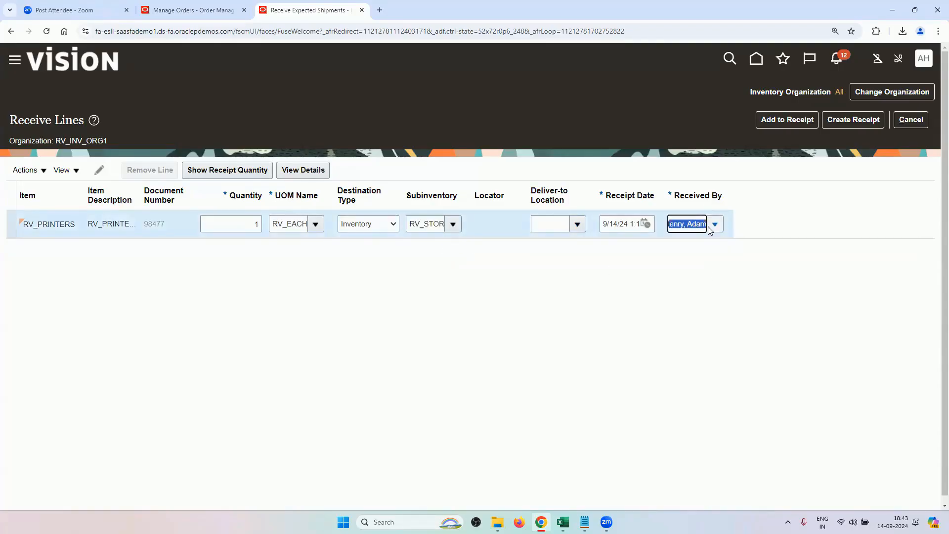
pyautogui.click(556, 292)
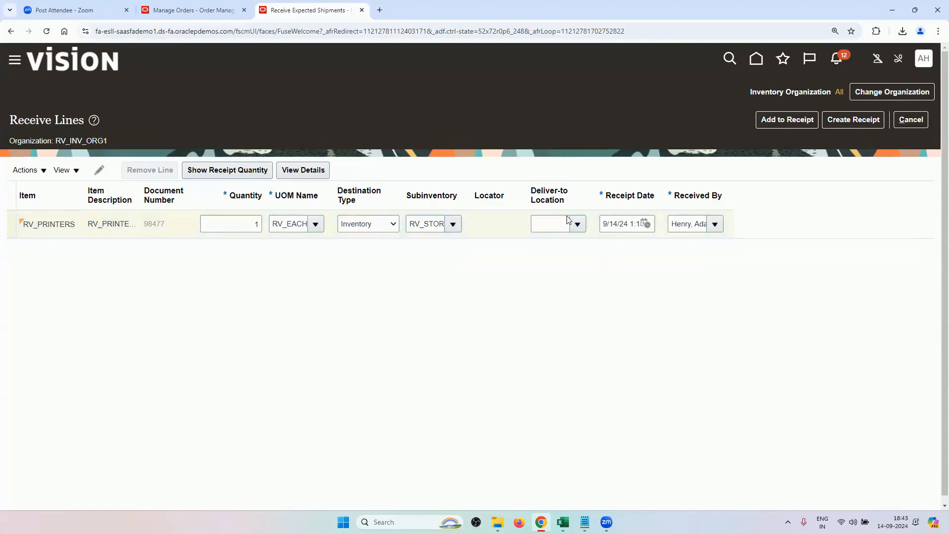
# - Create receipt 2 from the prepared RV_PRINTERS line, review its header and submit it
pyautogui.click(844, 123)
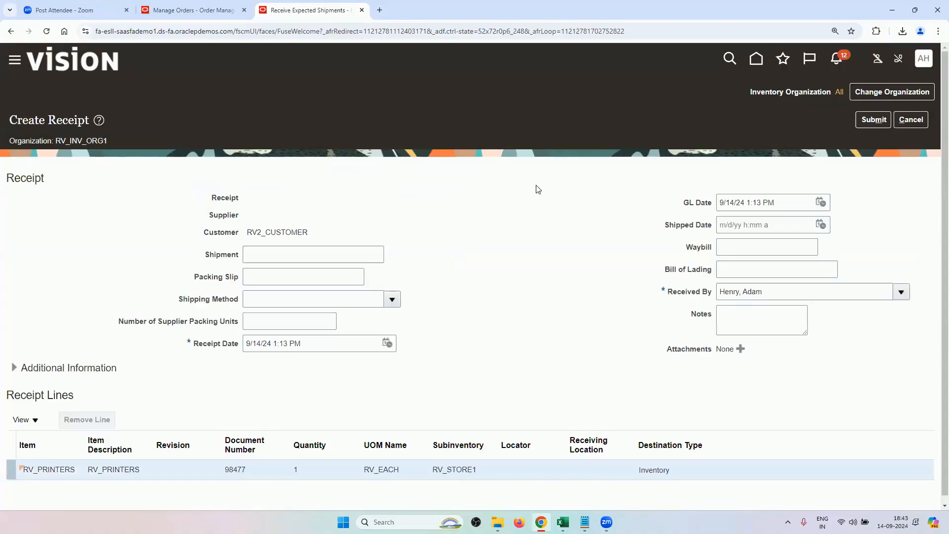
pyautogui.click(727, 244)
pyautogui.click(741, 271)
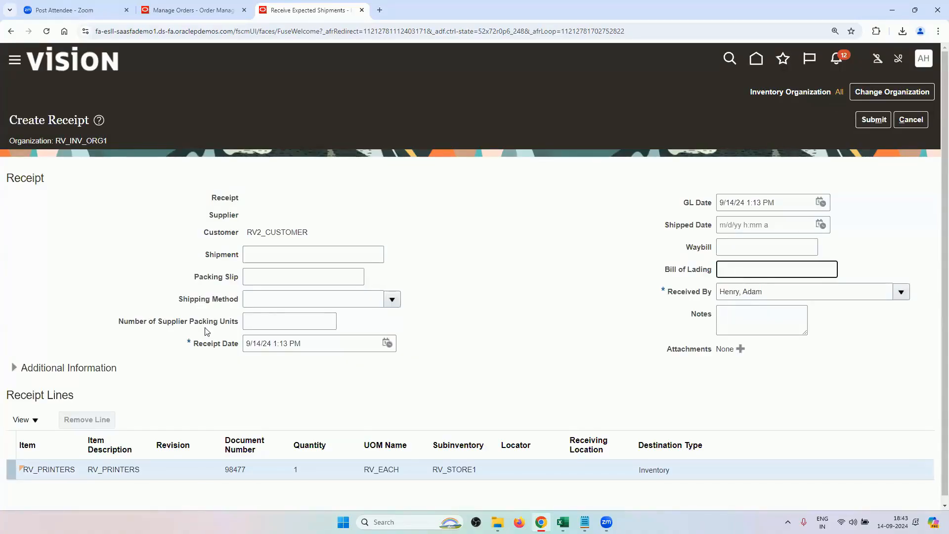
pyautogui.click(270, 278)
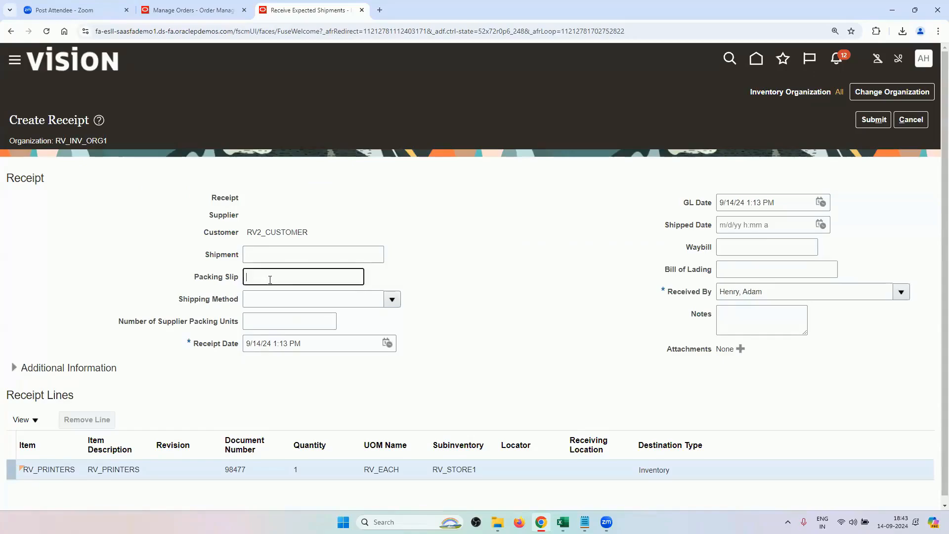
pyautogui.click(284, 255)
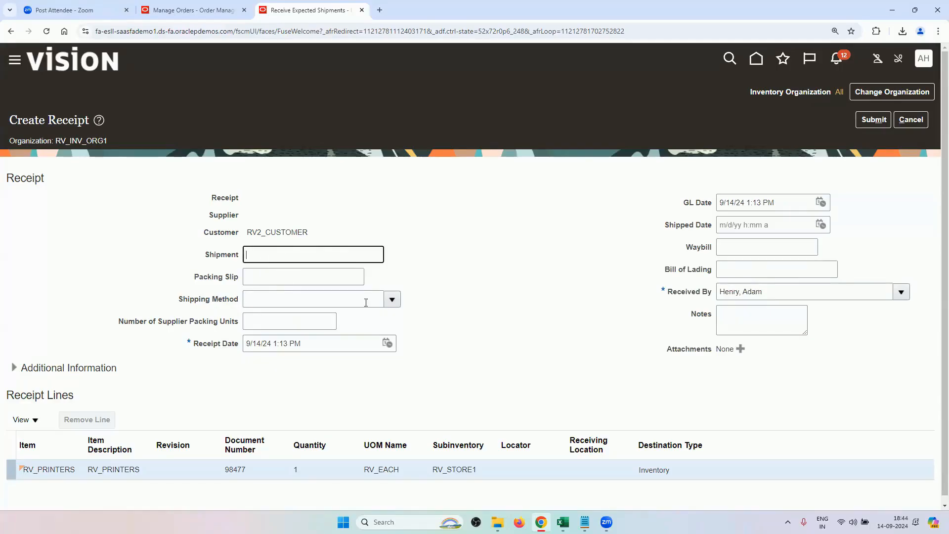
pyautogui.click(879, 122)
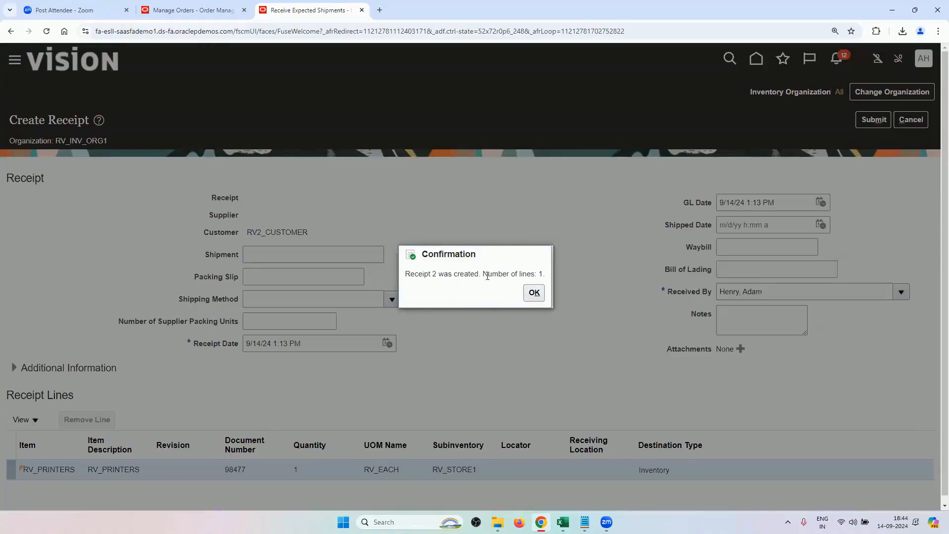
pyautogui.click(534, 294)
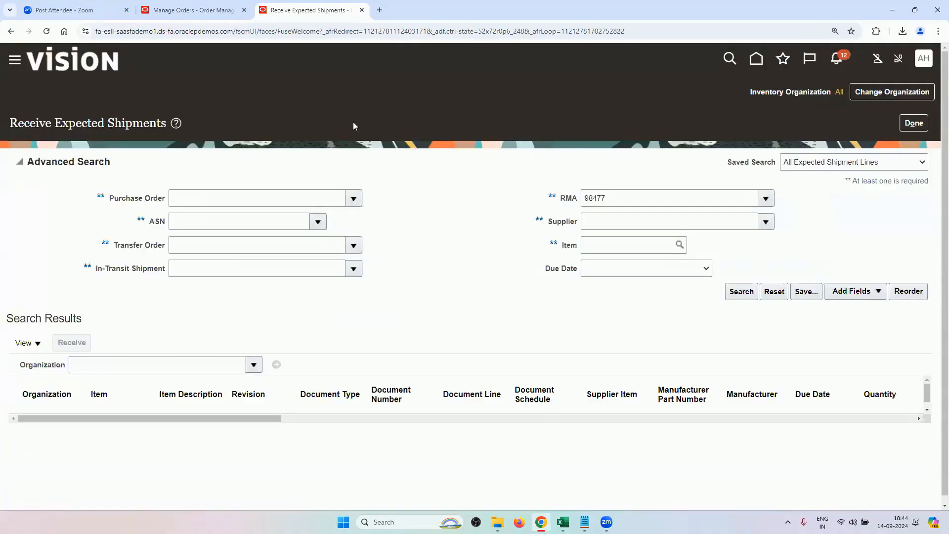
# - Open Scheduled Processes from the Navigator's Tools section
pyautogui.click(215, 11)
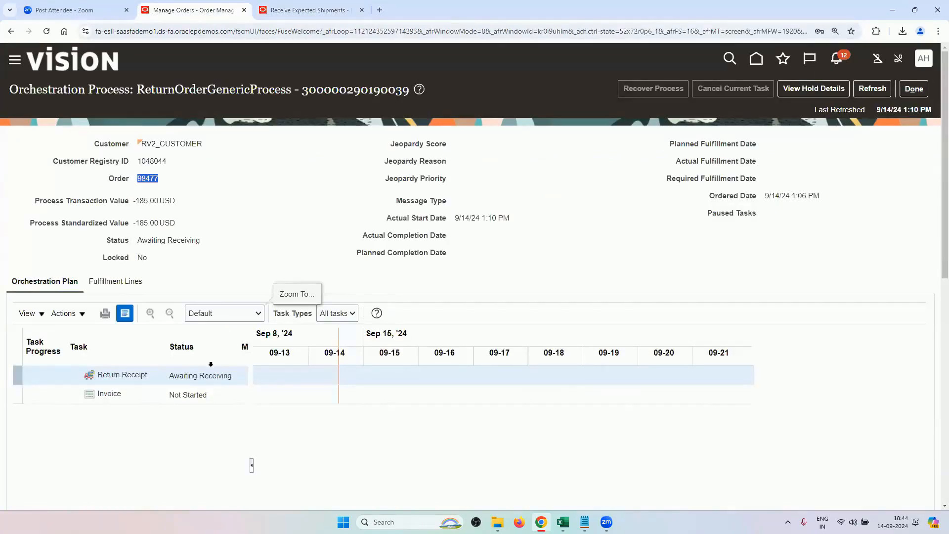
pyautogui.click(291, 9)
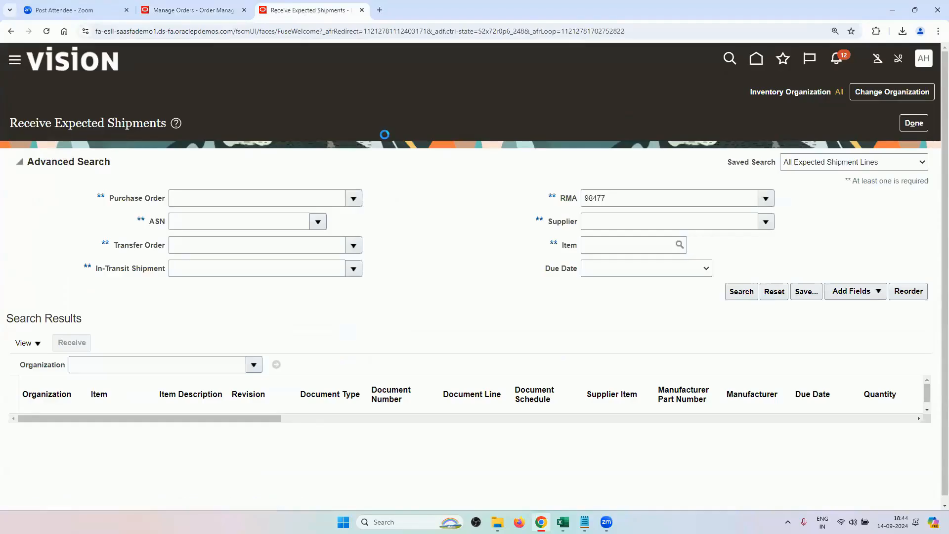
pyautogui.scroll(-5, 203, 338)
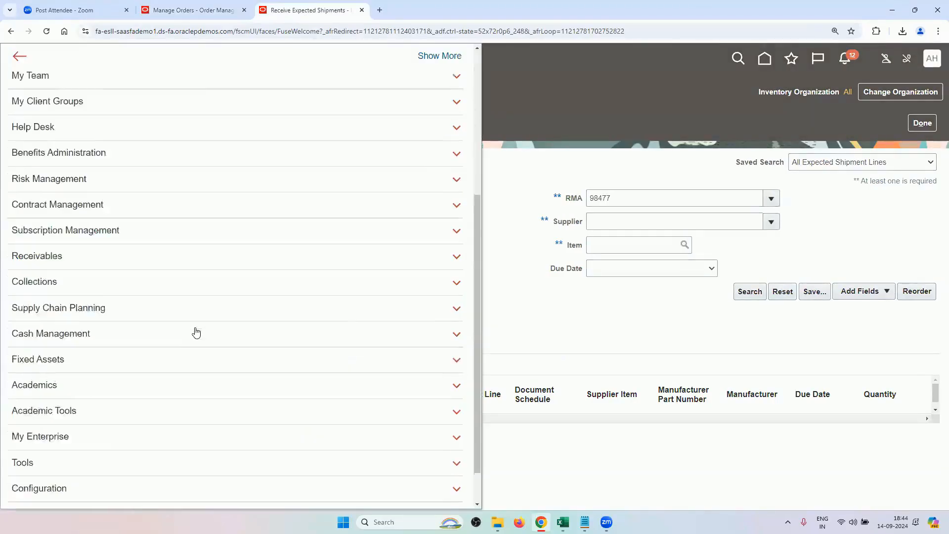
pyautogui.click(87, 417)
pyautogui.scroll(-4, 128, 356)
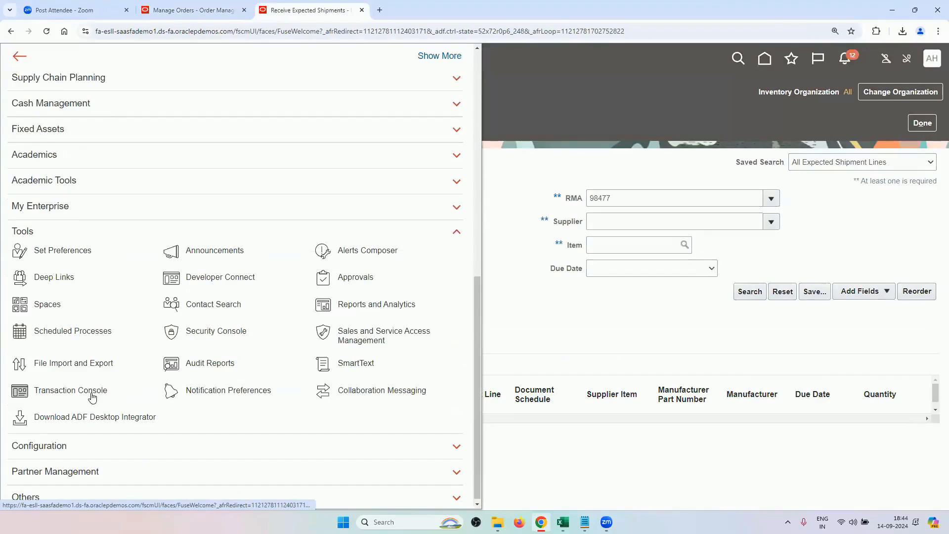
pyautogui.click(92, 334)
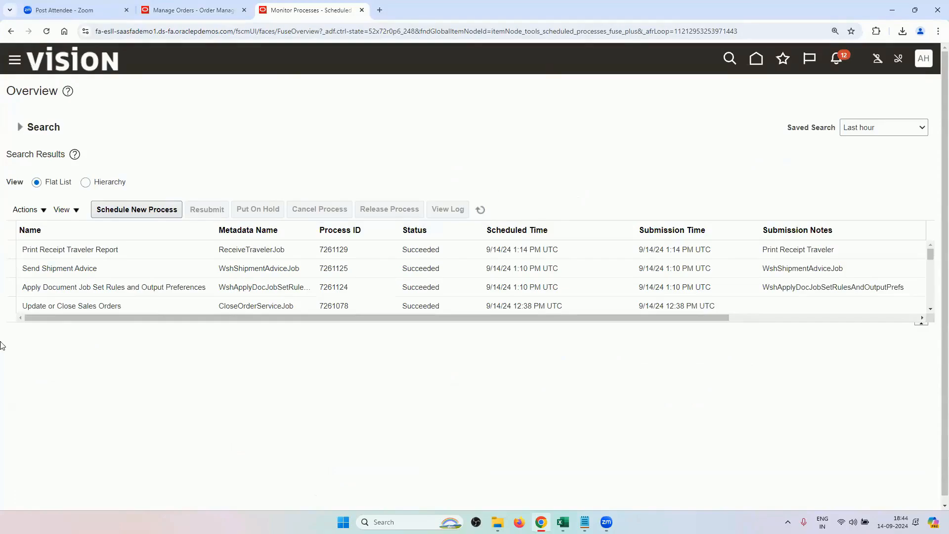
# - Select the Print Receipt Traveler Report run and duplicate the page into a new browser tab
pyautogui.click(98, 251)
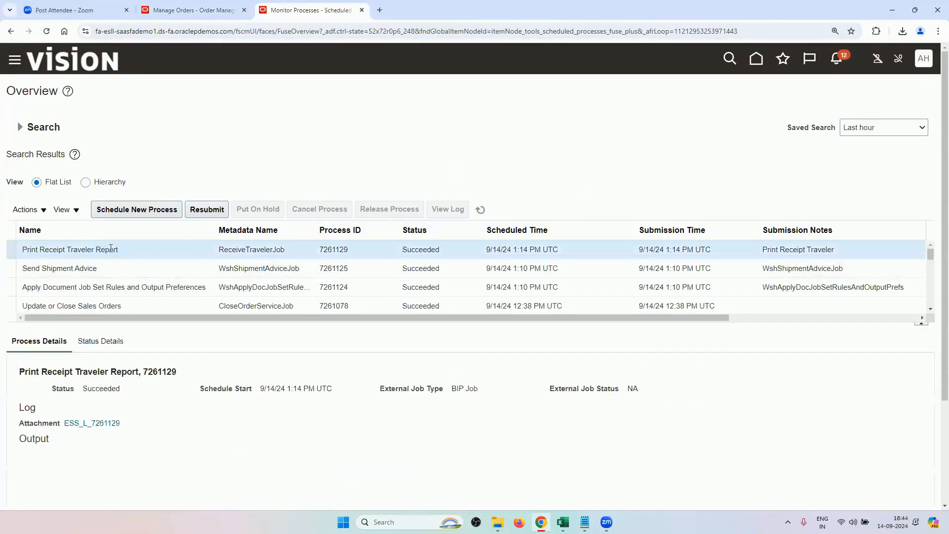
pyautogui.rightClick(332, 10)
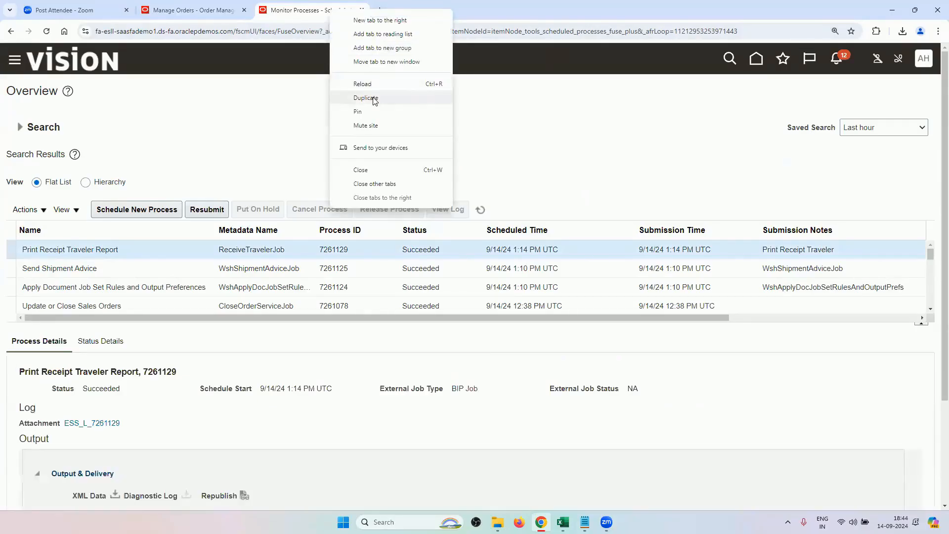
pyautogui.click(375, 101)
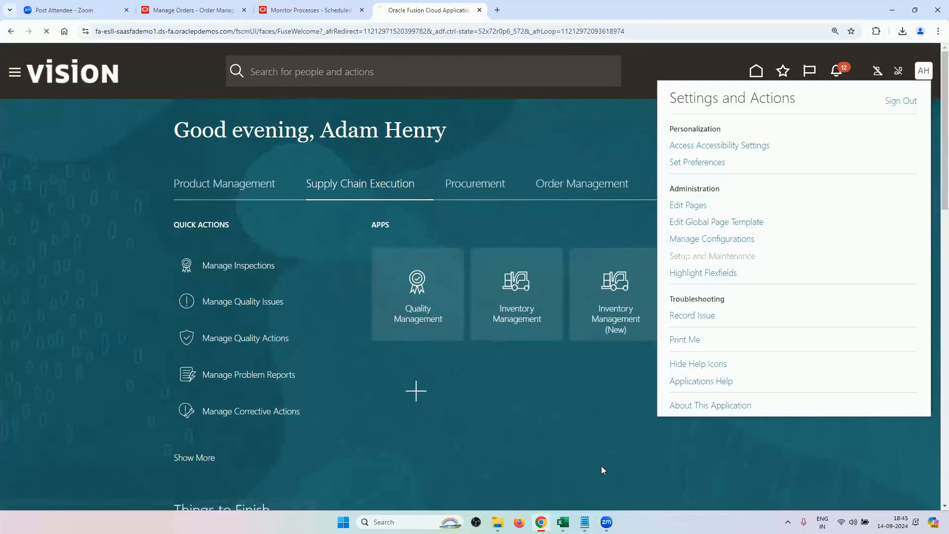
# - Look up the Manage Receiving Parameters note in cell A15 of the training spreadsheet
pyautogui.click(562, 521)
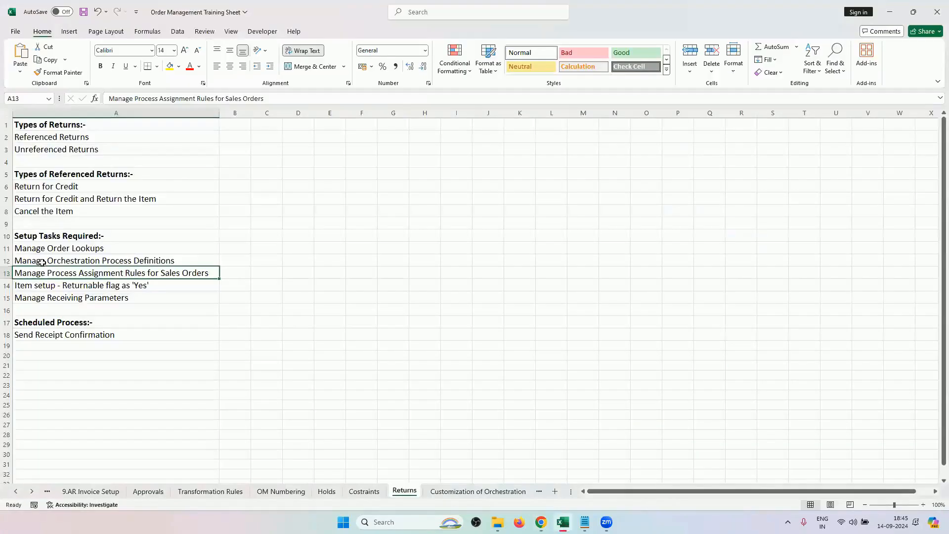
pyautogui.click(65, 300)
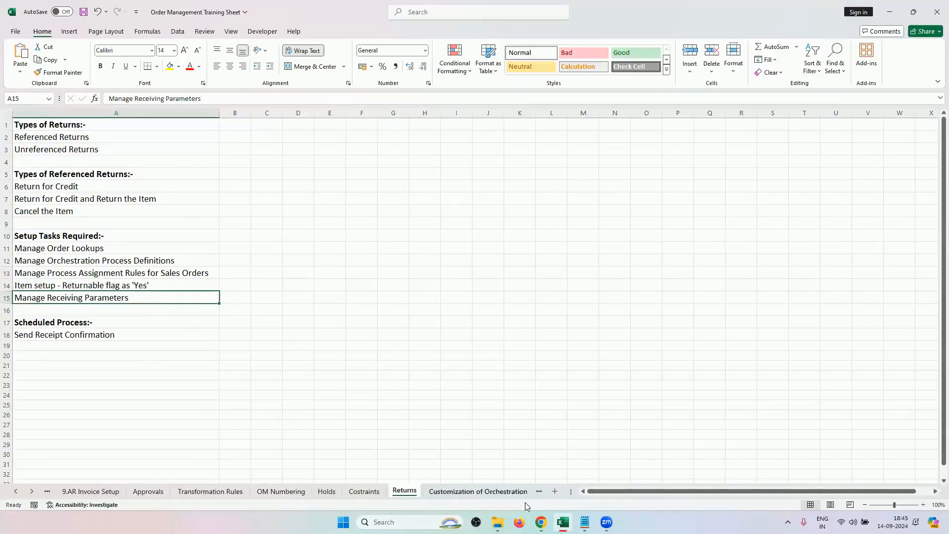
pyautogui.click(541, 522)
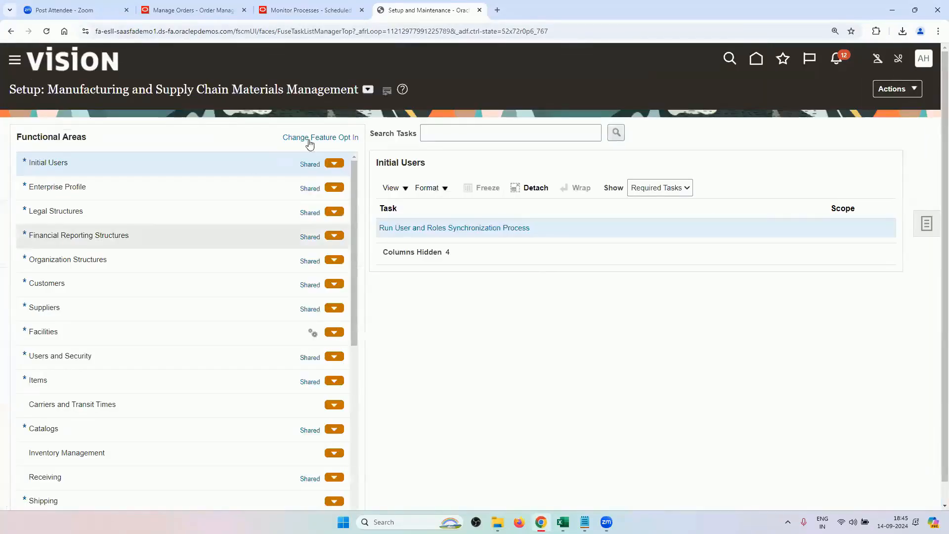
# - Search setup tasks for RECEIVING and open Manage Receiving Parameters for organization RV_INV_ORG1
pyautogui.click(466, 139)
pyautogui.write('RECEIVI')
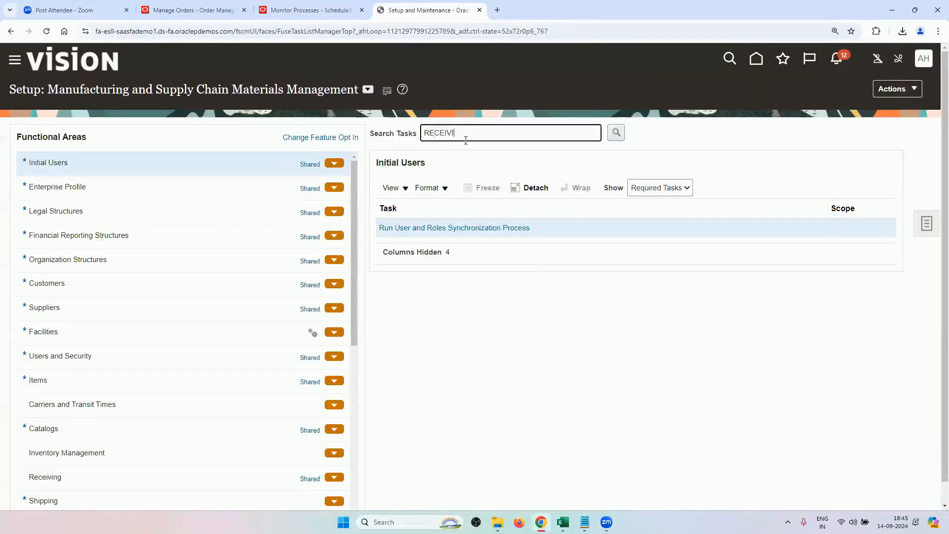
pyautogui.write('NG')
pyautogui.press('Return')
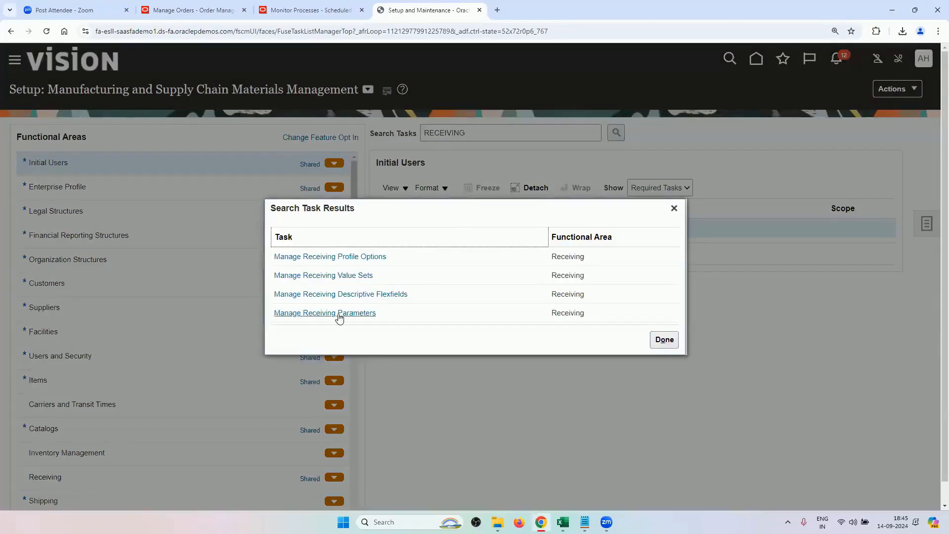
pyautogui.click(339, 313)
pyautogui.click(457, 286)
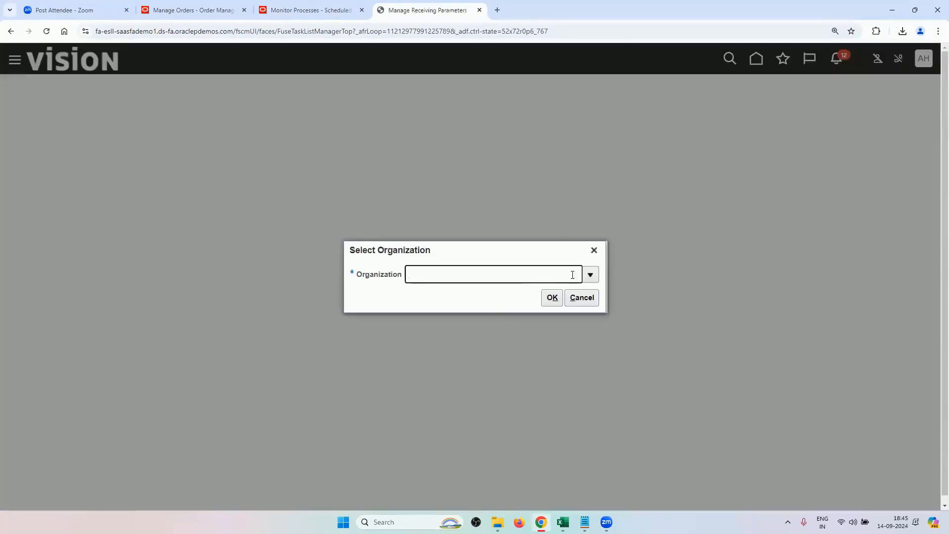
pyautogui.write('RV')
pyautogui.press('Tab')
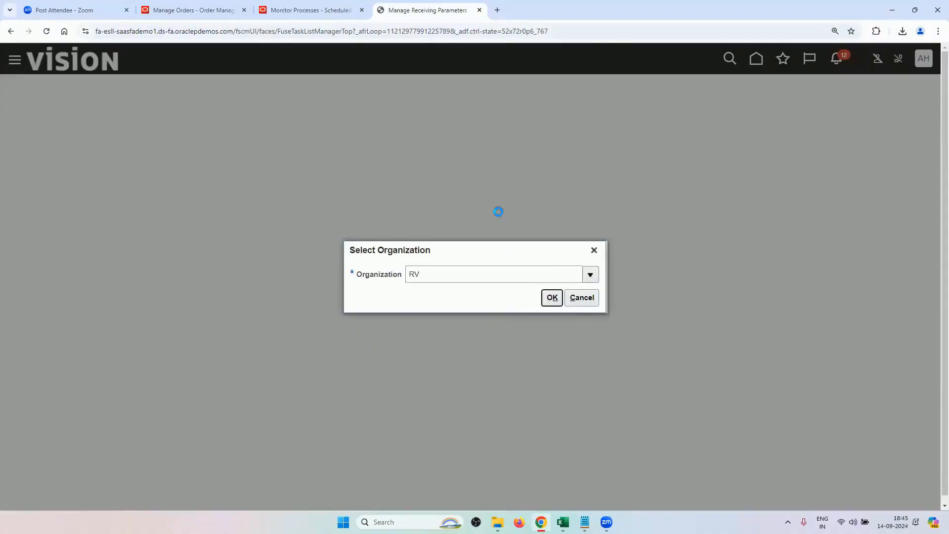
pyautogui.click(590, 366)
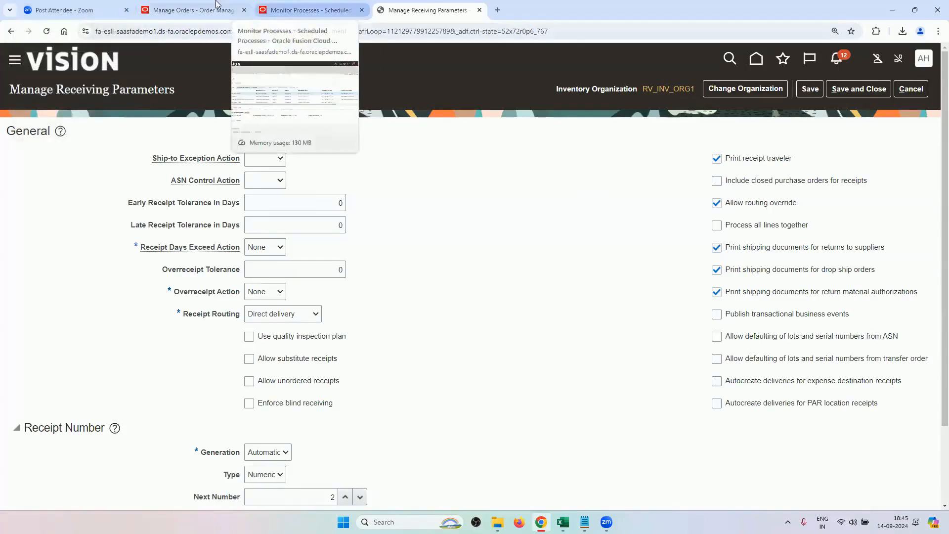
# - On Monitor Processes, republish the Receipt Traveler Report output and export it as a PDF
pyautogui.click(311, 10)
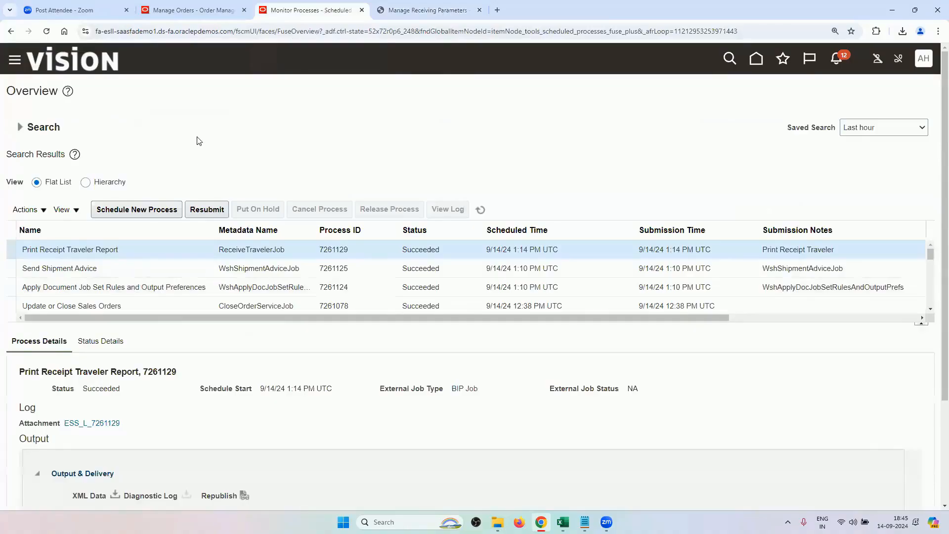
pyautogui.scroll(-3, 198, 139)
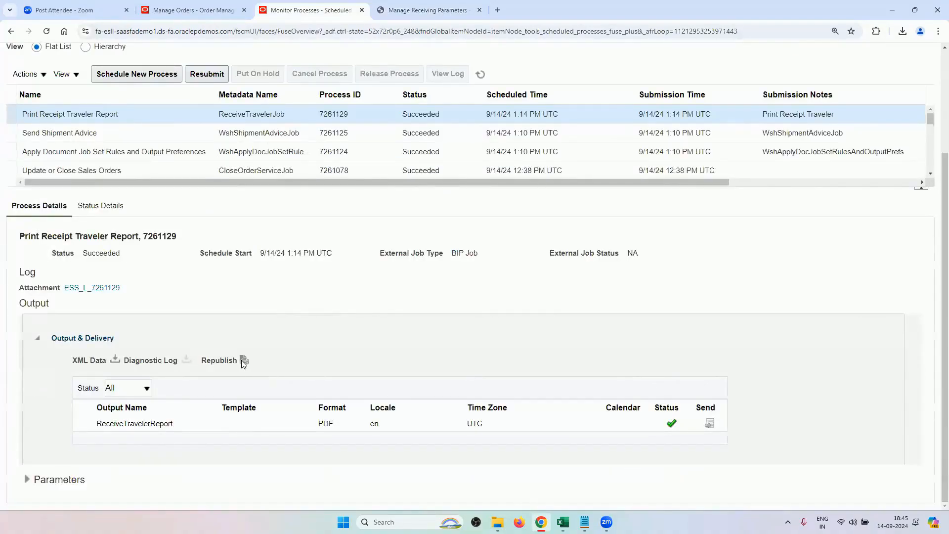
pyautogui.click(243, 360)
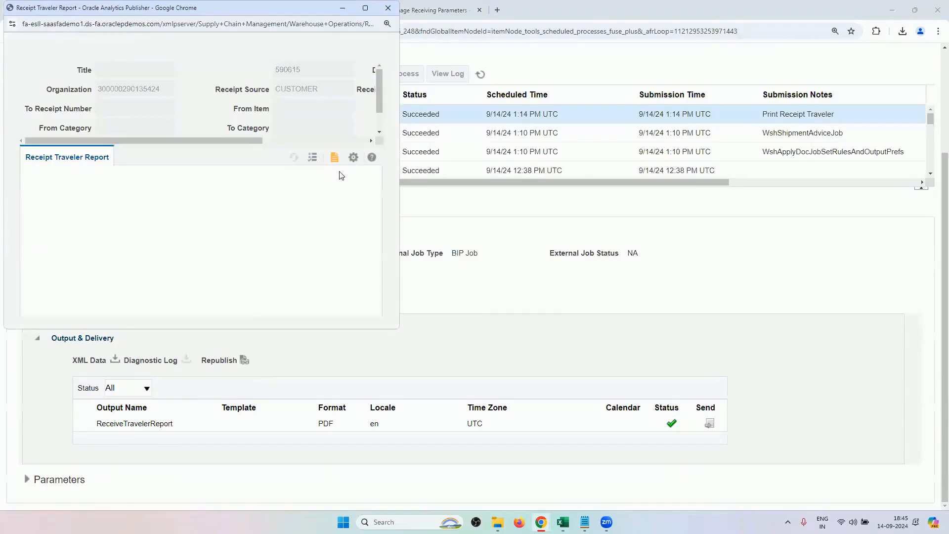
pyautogui.click(353, 157)
pyautogui.moveTo(296, 178)
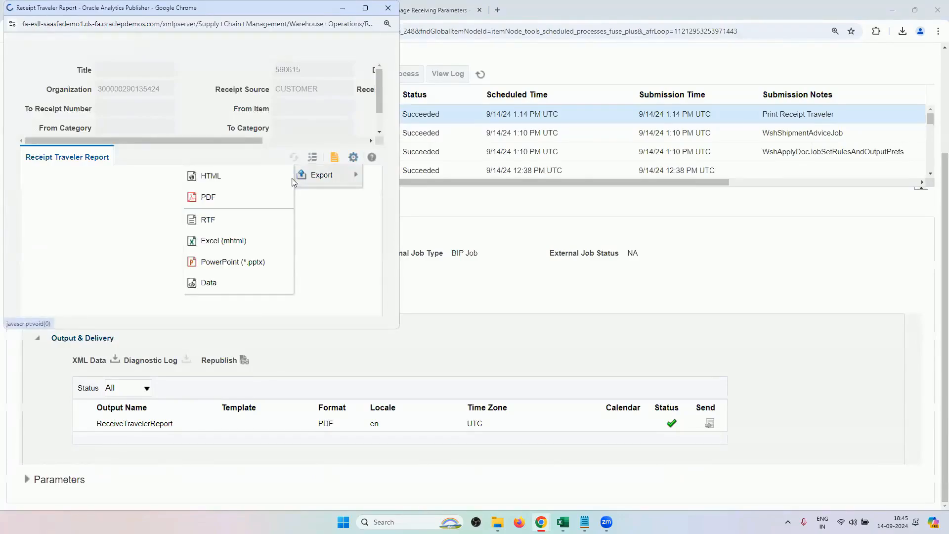
pyautogui.click(251, 196)
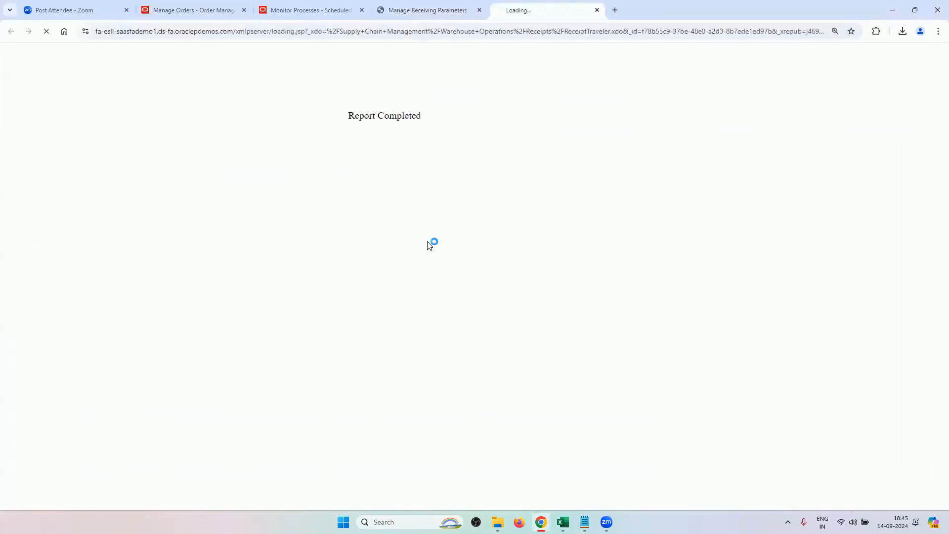
pyautogui.click(754, 83)
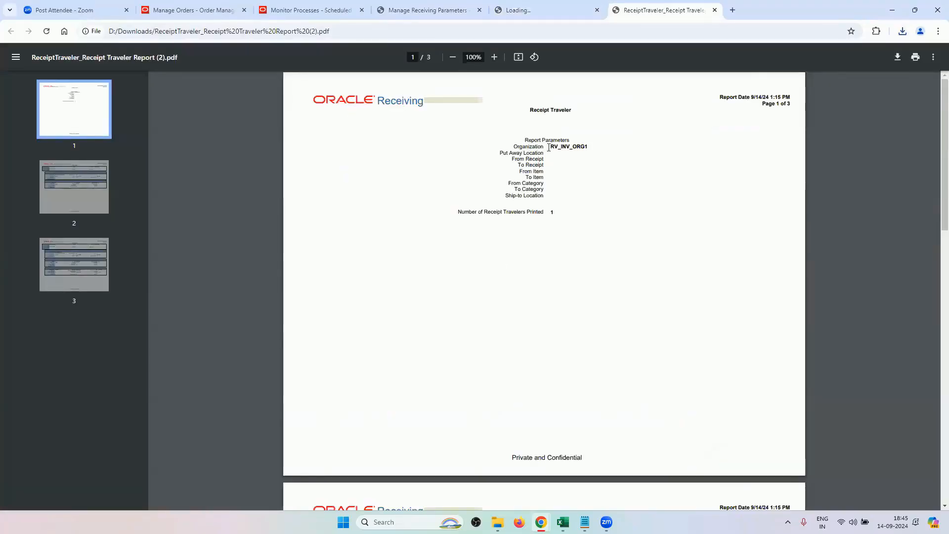
pyautogui.moveTo(549, 147); pyautogui.dragTo(575, 149)
pyautogui.scroll(-5, 539, 215)
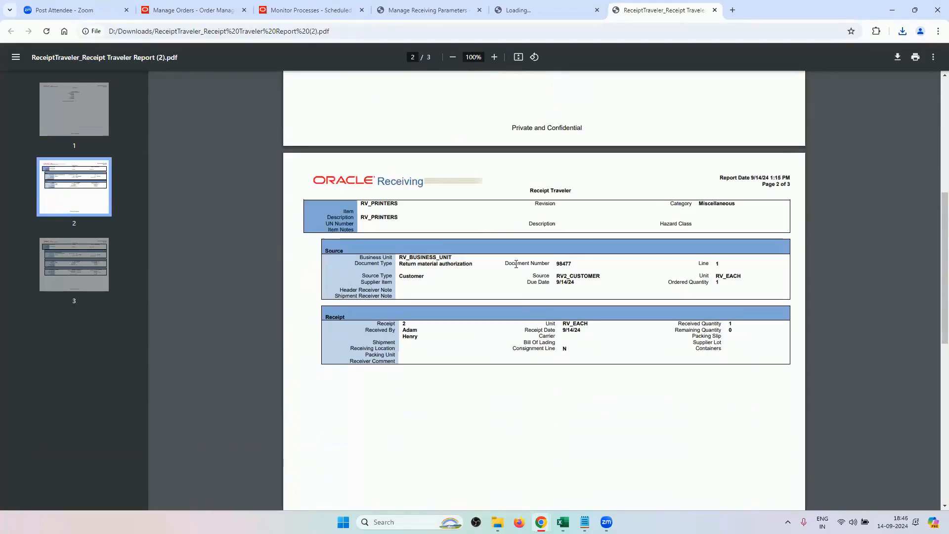
pyautogui.doubleClick(574, 275)
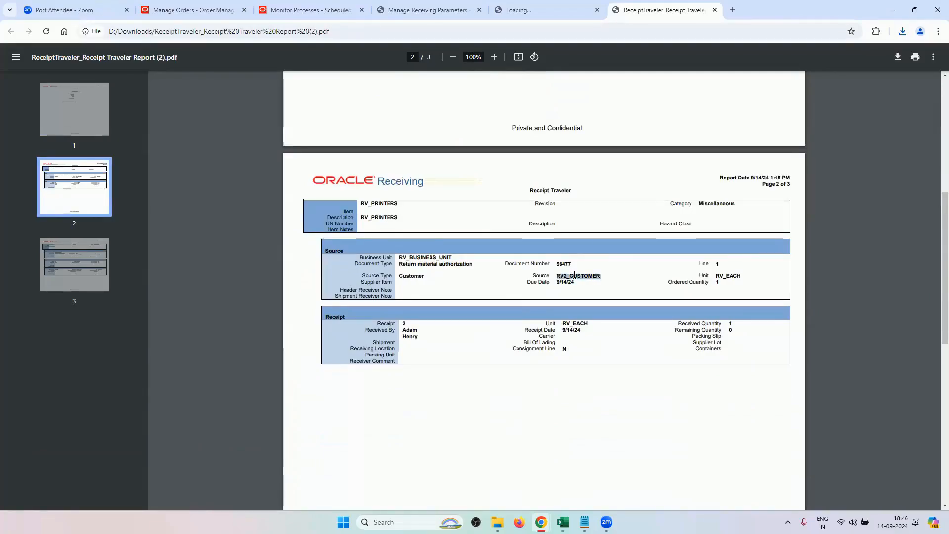
pyautogui.scroll(-2, 690, 274)
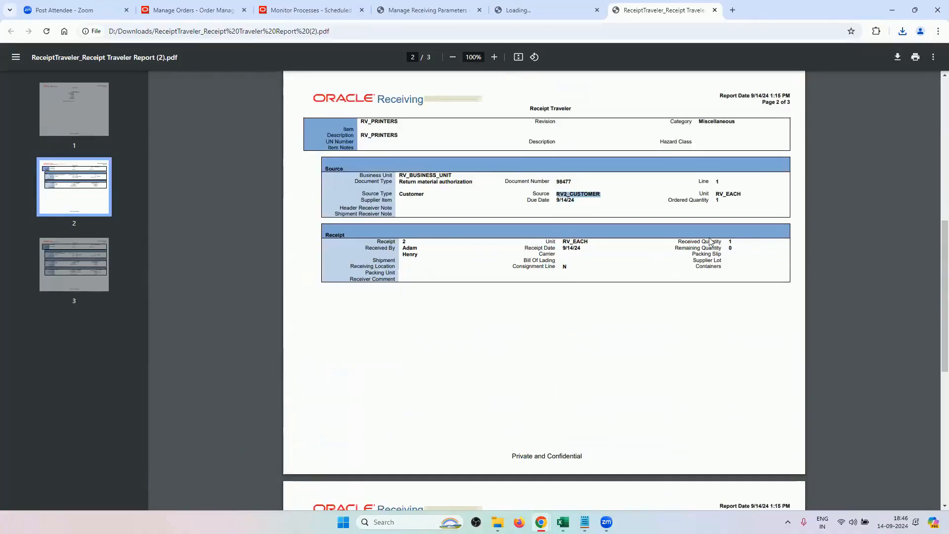
pyautogui.scroll(-2, 683, 207)
pyautogui.scroll(-2, 496, 311)
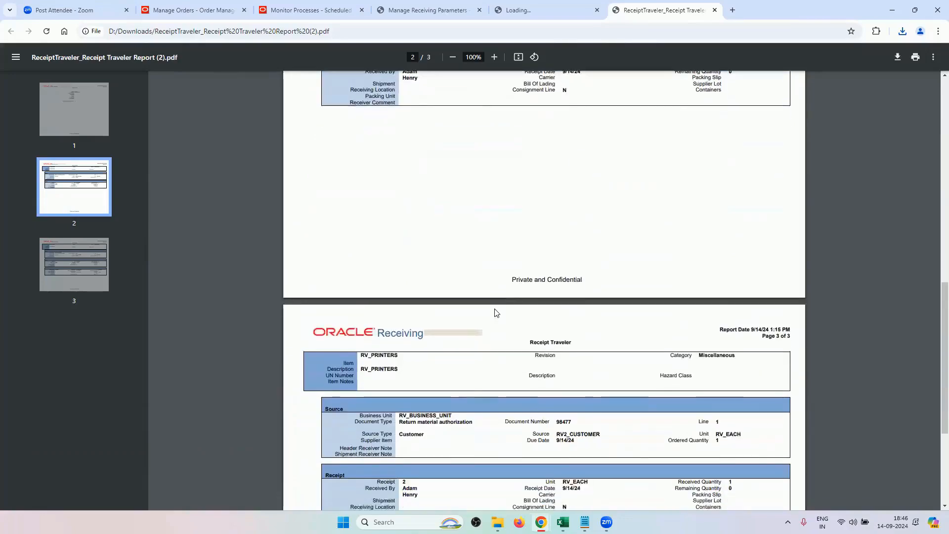
pyautogui.scroll(-4, 496, 312)
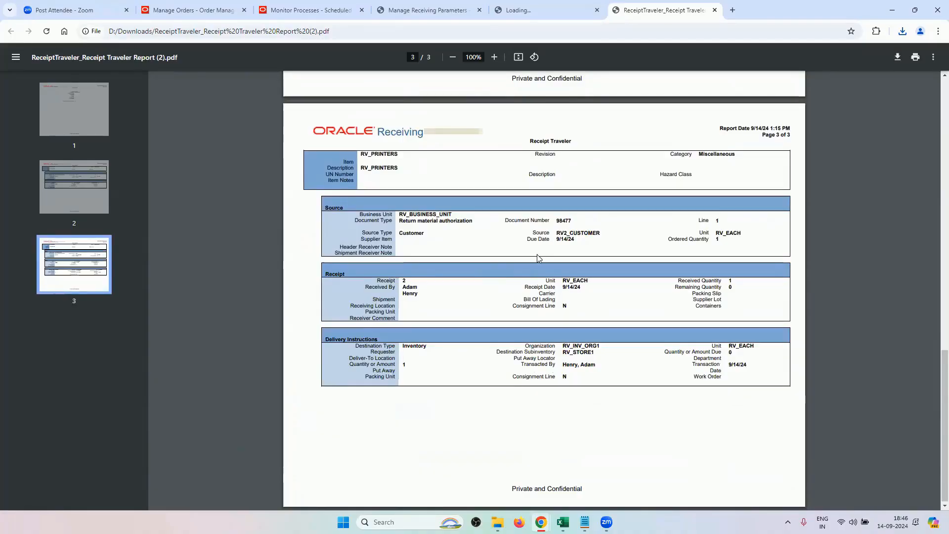
pyautogui.scroll(8, 534, 267)
pyautogui.scroll(5, 533, 272)
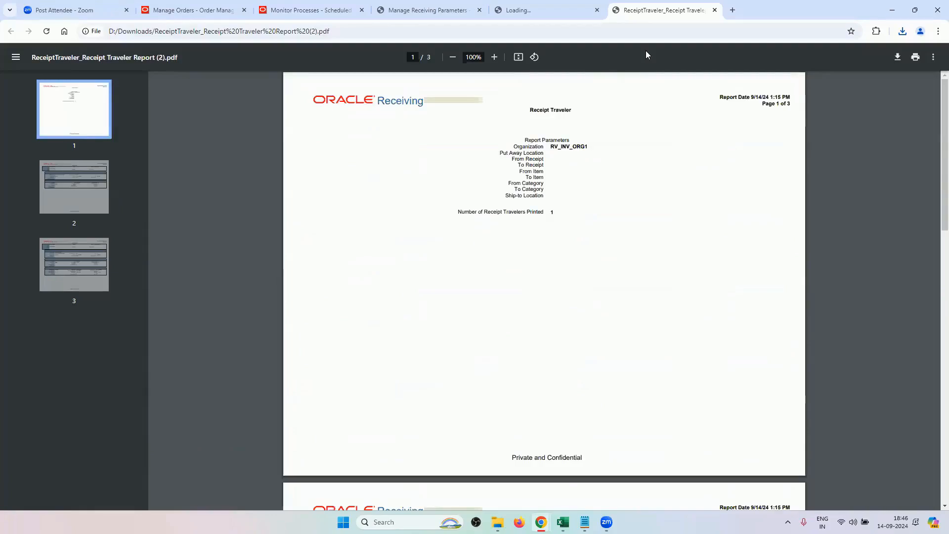
pyautogui.click(715, 10)
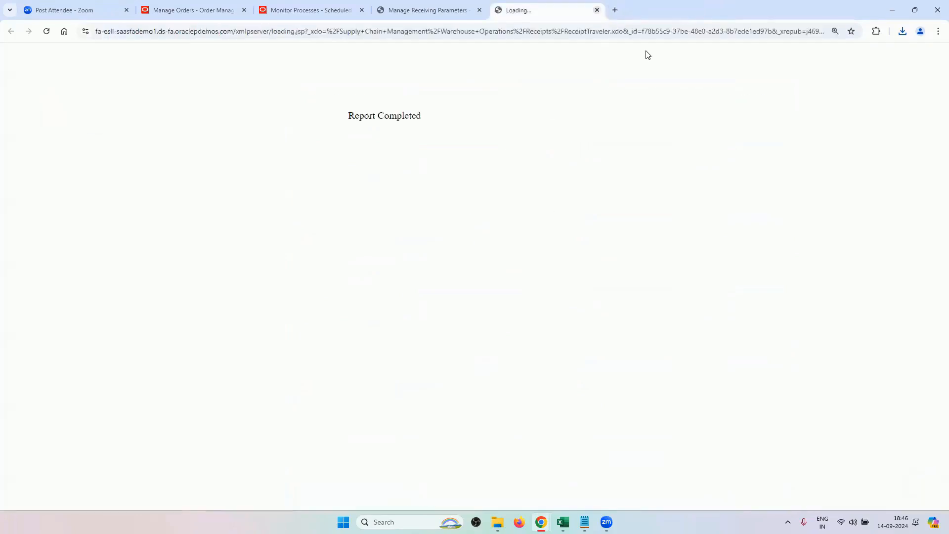
# - Close the report loading and Manage Receiving Parameters tabs and go back to Manage Orders
pyautogui.hotkey('ctrl', 'w')
pyautogui.click(479, 10)
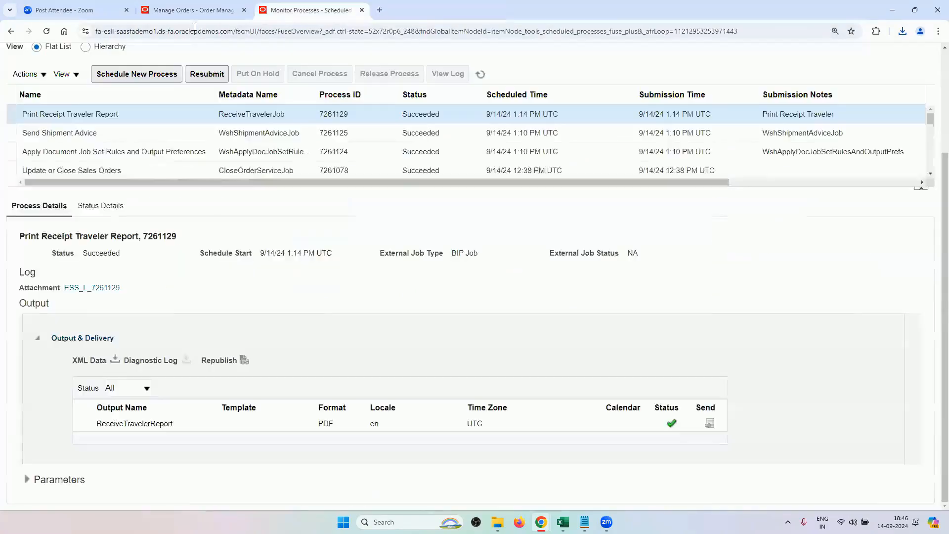
pyautogui.click(195, 12)
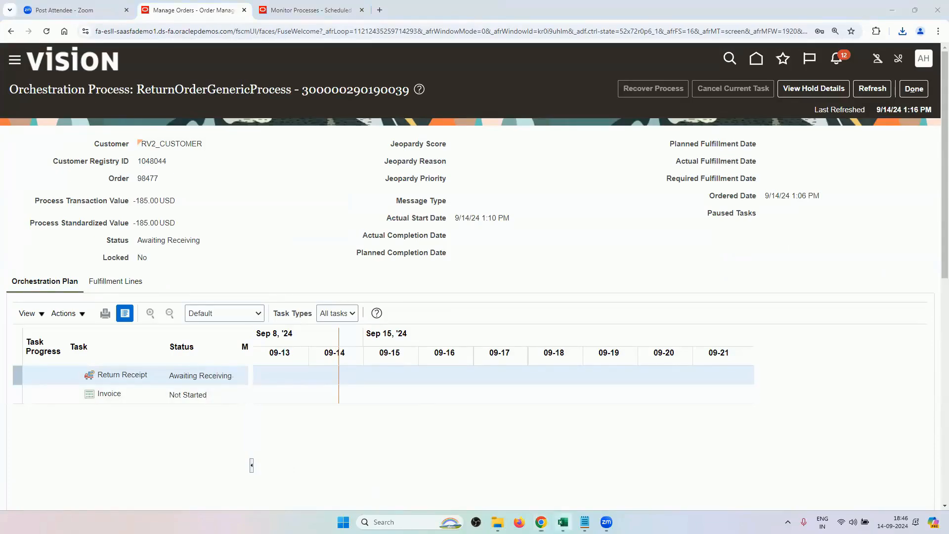
pyautogui.hotkey('alt', 'Tab')
# - Copy 'Send Receipt Confirmation' from cell A18, close the Receipt Traveler window and restore Manage Orders
pyautogui.click(110, 335)
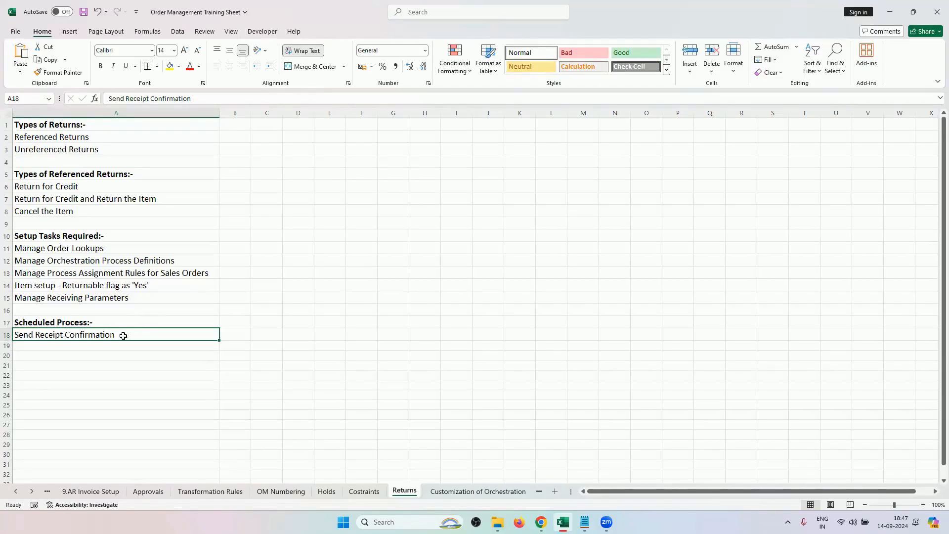
pyautogui.hotkey('ctrl', 'c')
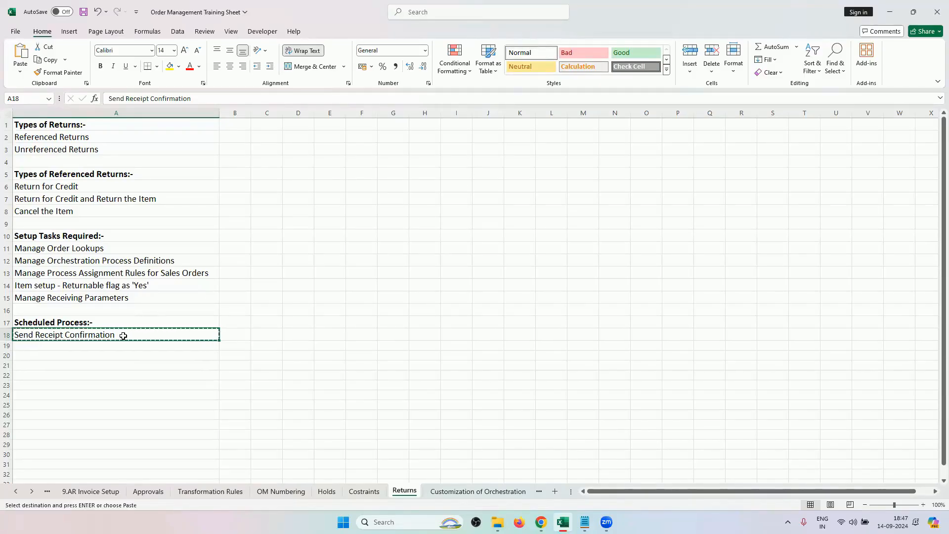
pyautogui.moveTo(540, 522)
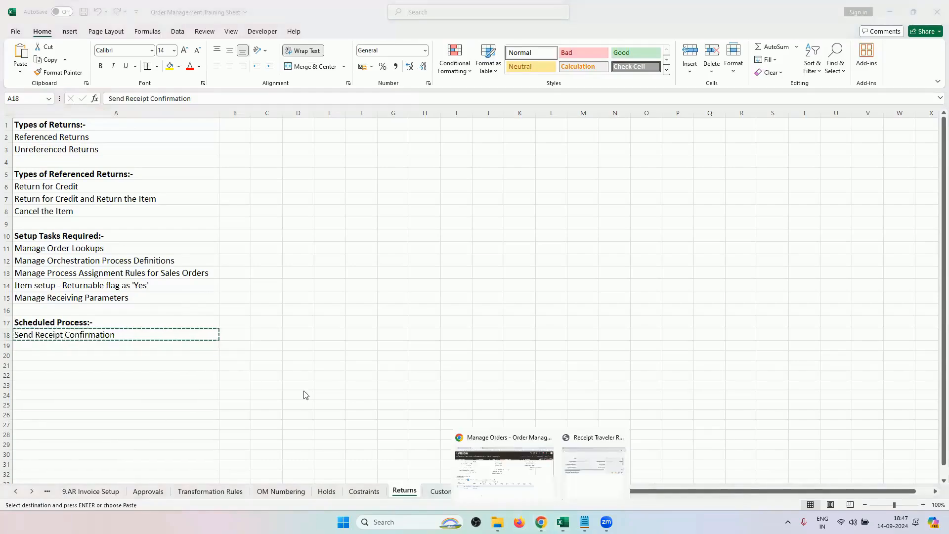
pyautogui.click(620, 437)
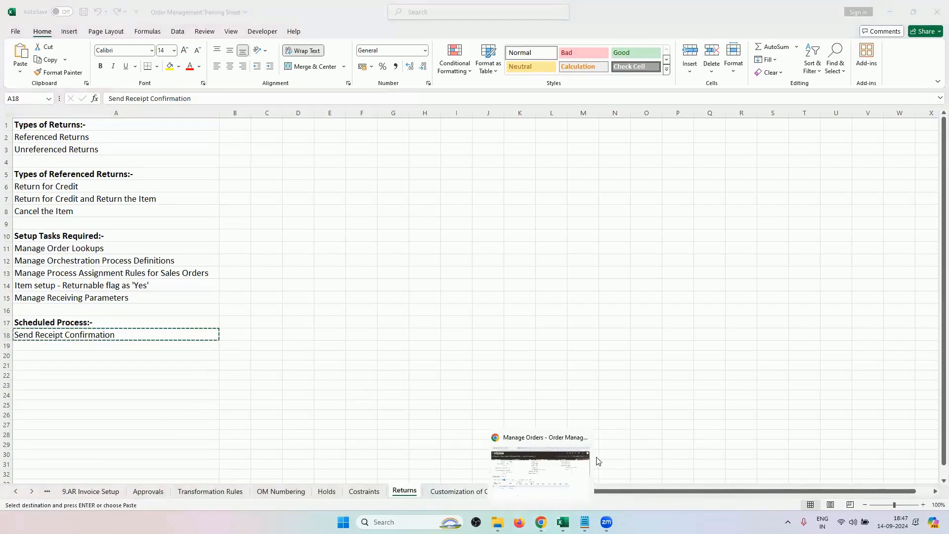
pyautogui.click(546, 459)
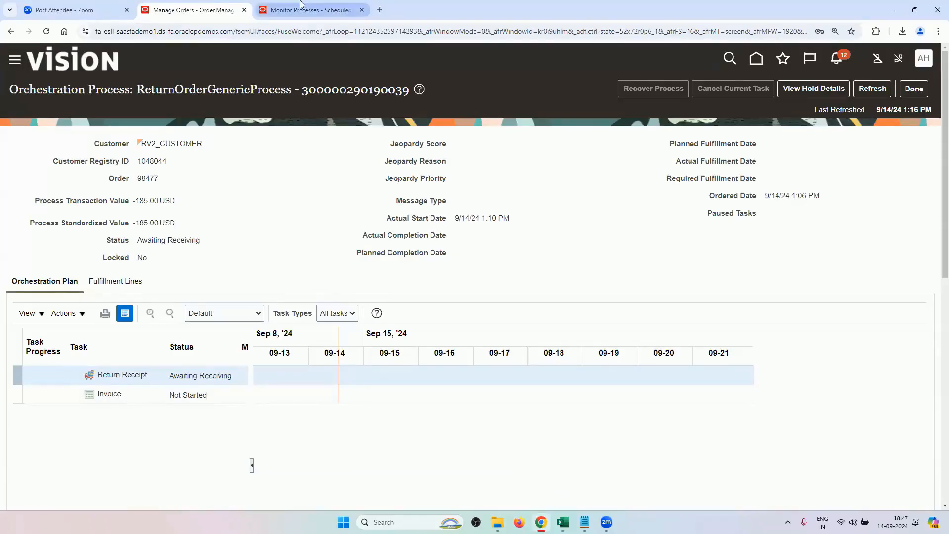
# - Schedule a new Send Receipt Confirmation process from Monitor Processes
pyautogui.click(312, 10)
pyautogui.scroll(3, 165, 196)
pyautogui.scroll(2, 164, 197)
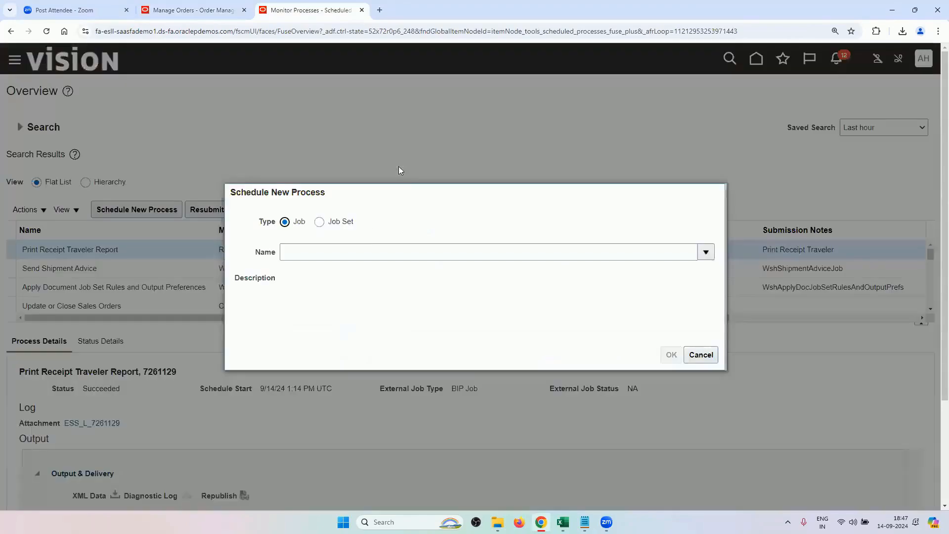
pyautogui.click(367, 249)
pyautogui.hotkey('ctrl', 'v')
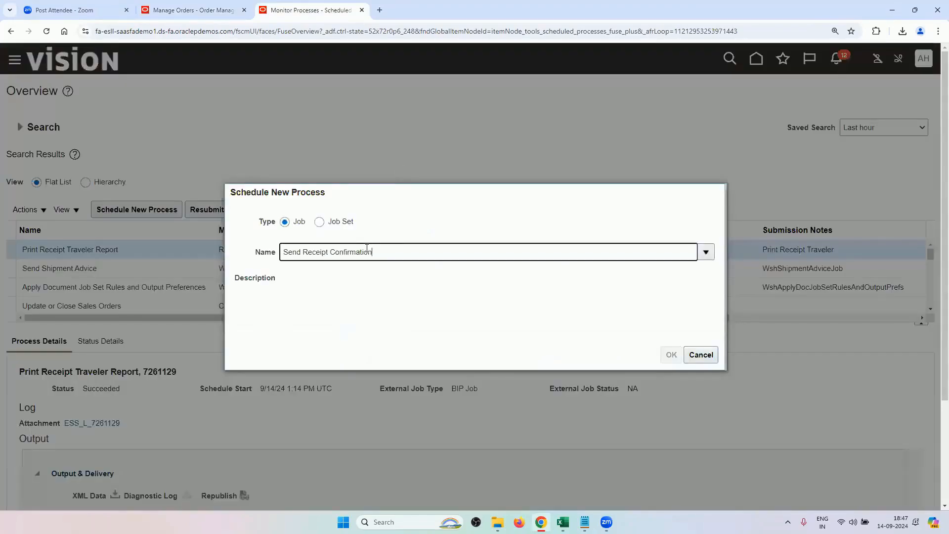
pyautogui.press('Tab')
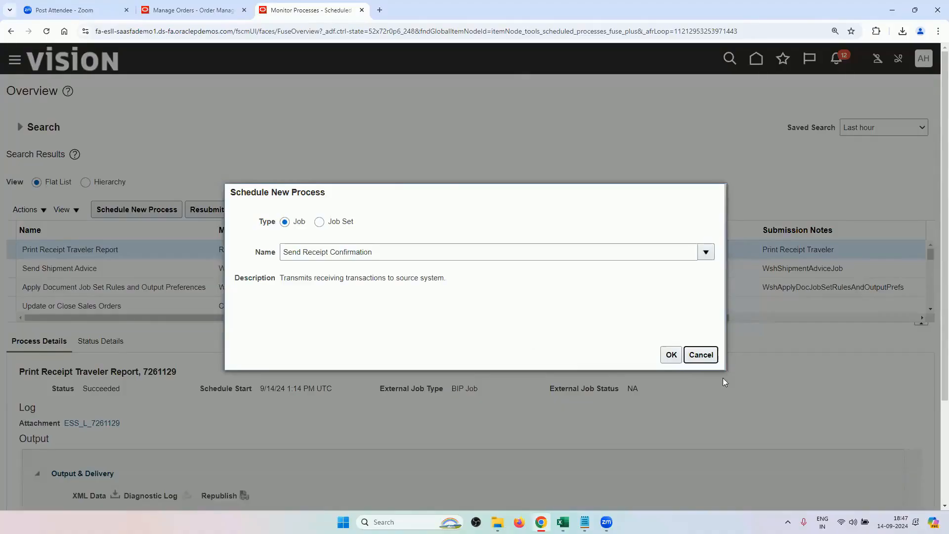
pyautogui.click(662, 356)
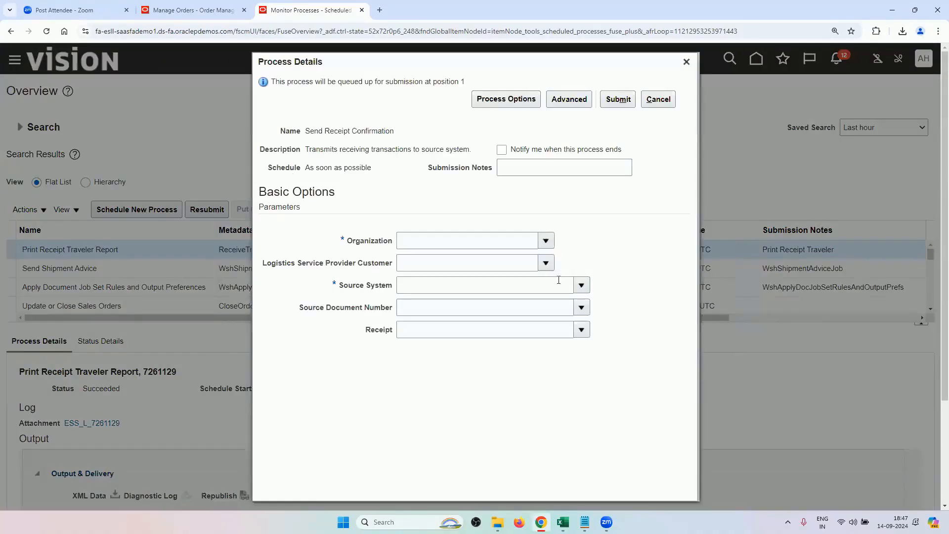
# - Set Organization to RV_INV_ORG1 and Source System to Oracle Fusion Order Orchestration And Planning
pyautogui.click(546, 240)
pyautogui.click(501, 267)
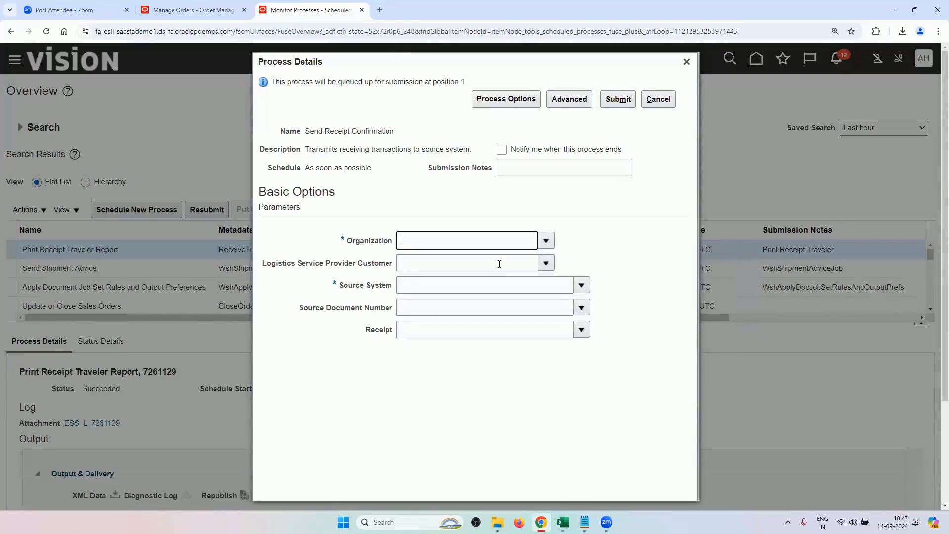
pyautogui.click(579, 289)
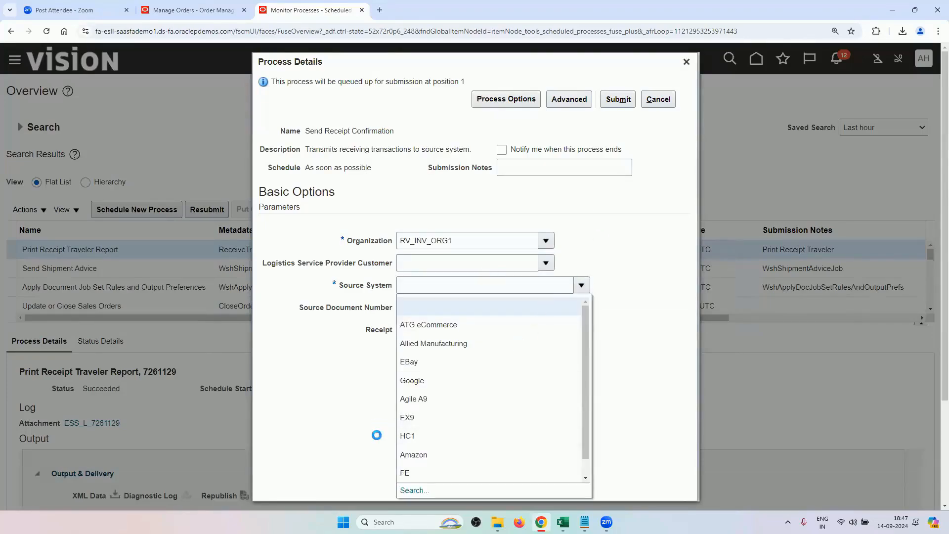
pyautogui.click(414, 490)
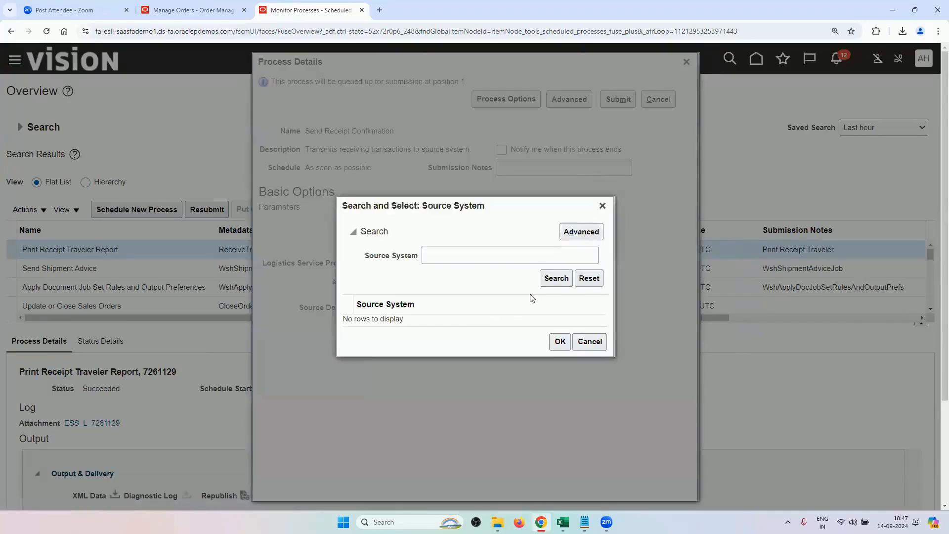
pyautogui.click(555, 275)
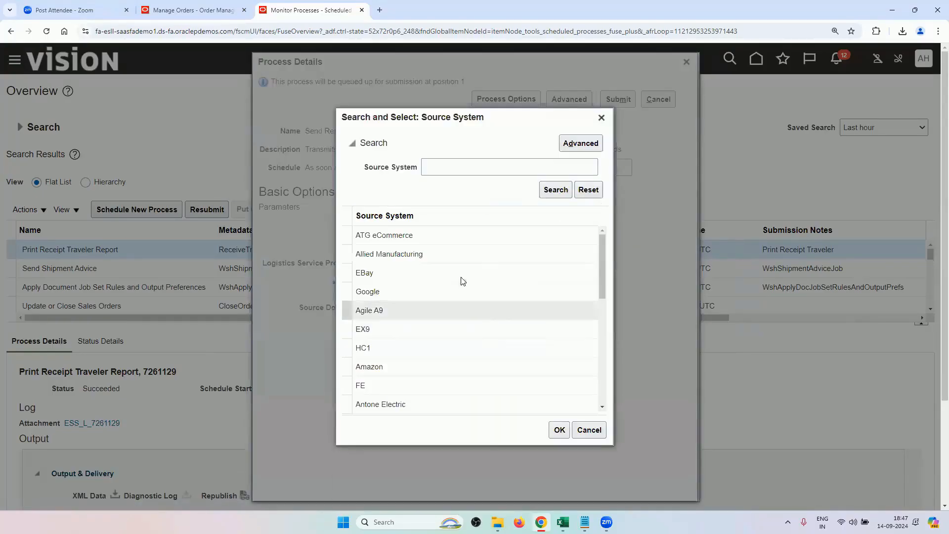
pyautogui.moveTo(600, 262); pyautogui.dragTo(609, 403)
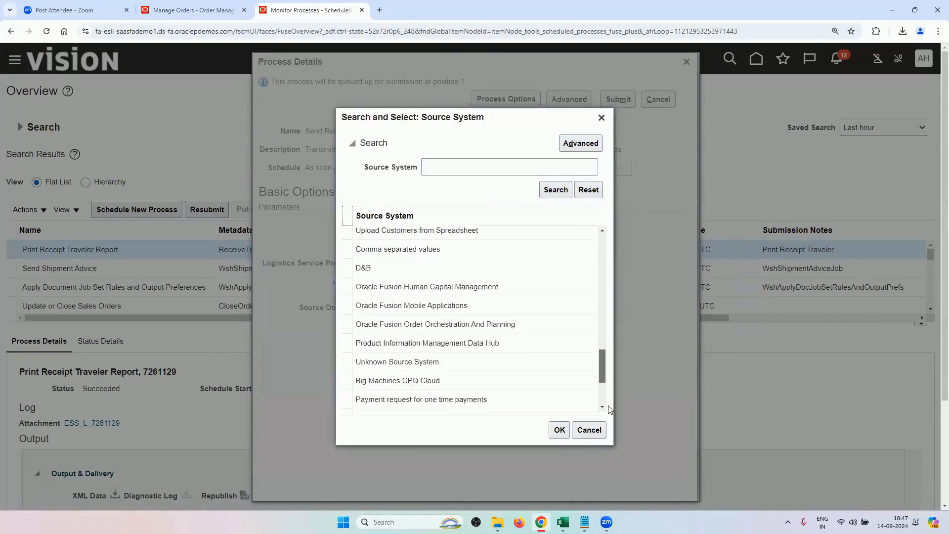
pyautogui.click(442, 324)
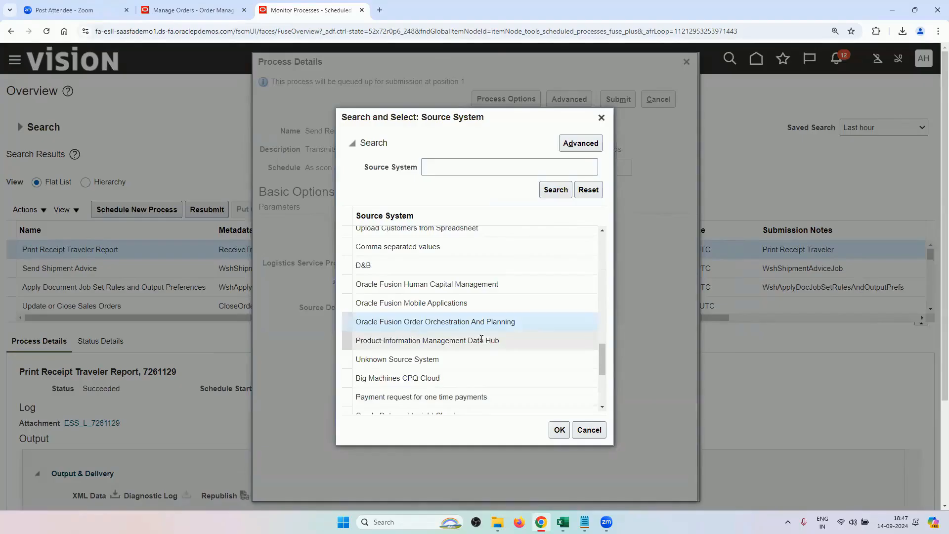
pyautogui.click(558, 431)
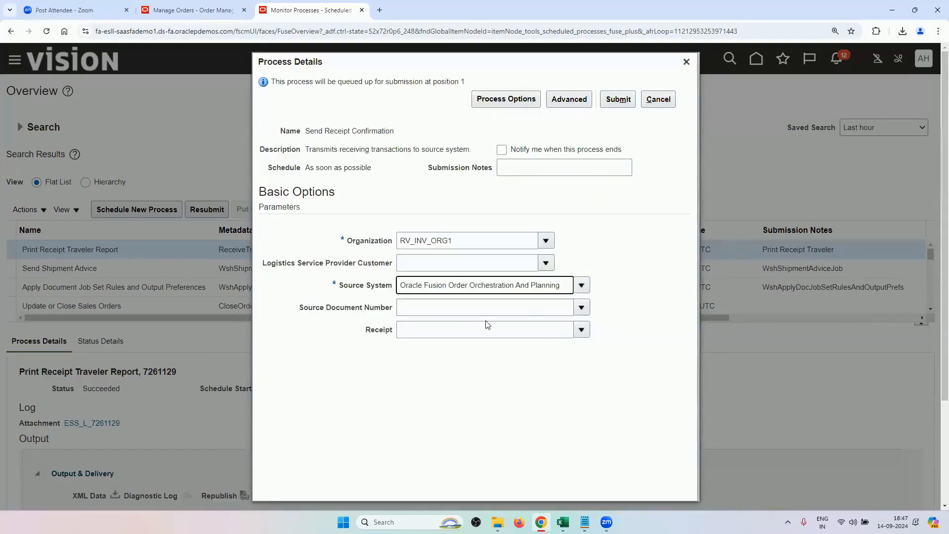
pyautogui.click(435, 309)
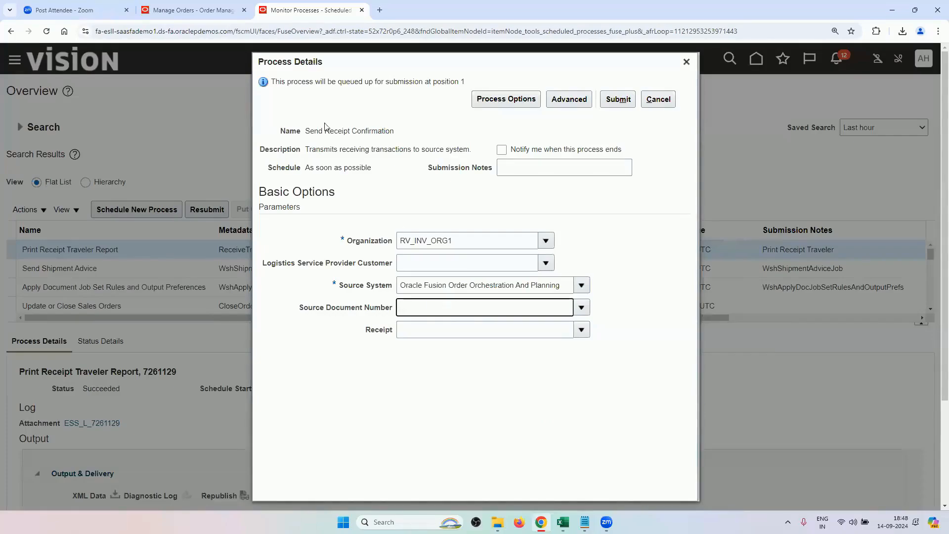
# - Enter order 98477 as the Source Document Number and submit the job as process 7261134
pyautogui.click(184, 12)
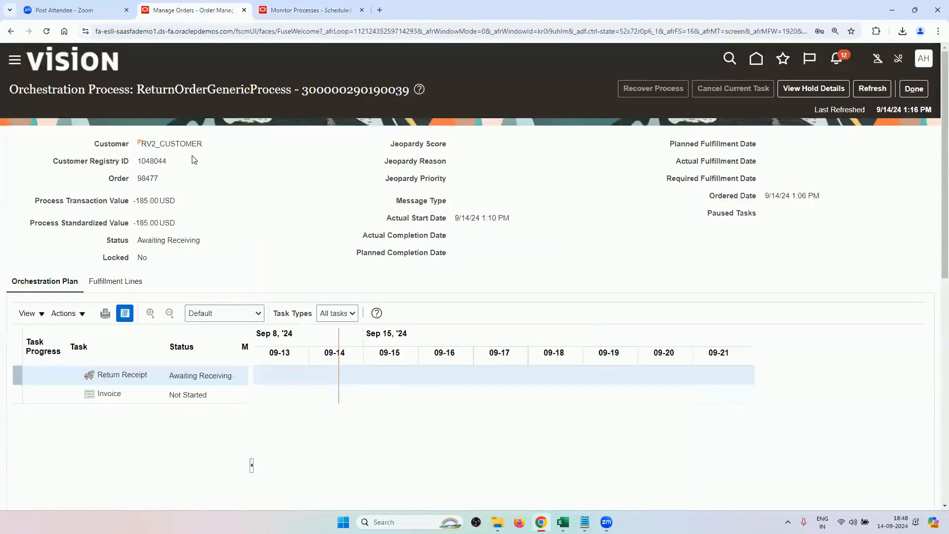
pyautogui.doubleClick(153, 178)
pyautogui.rightClick(152, 179)
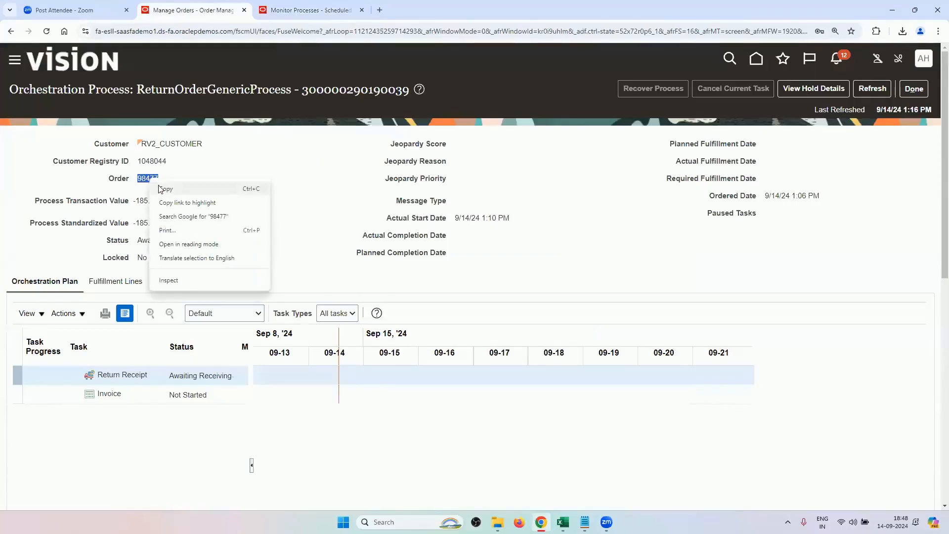
pyautogui.click(163, 189)
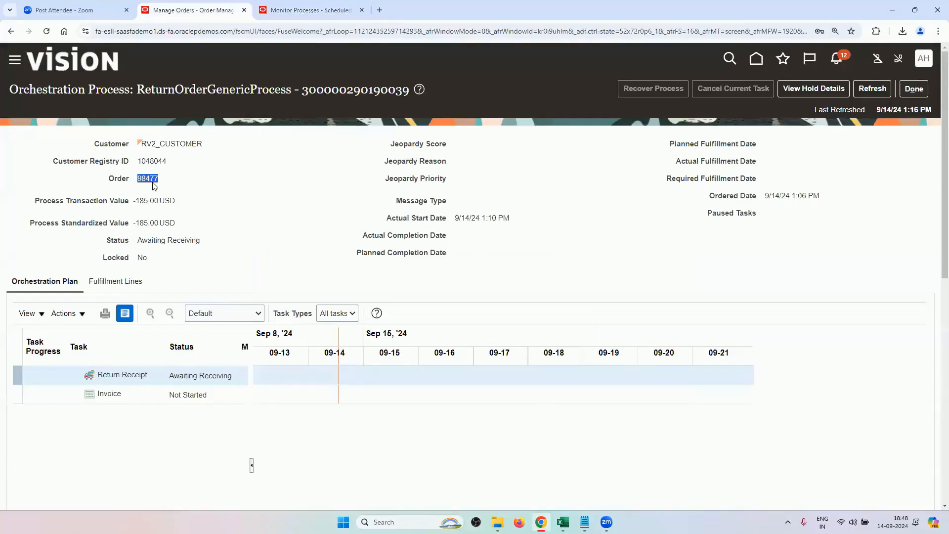
pyautogui.click(296, 10)
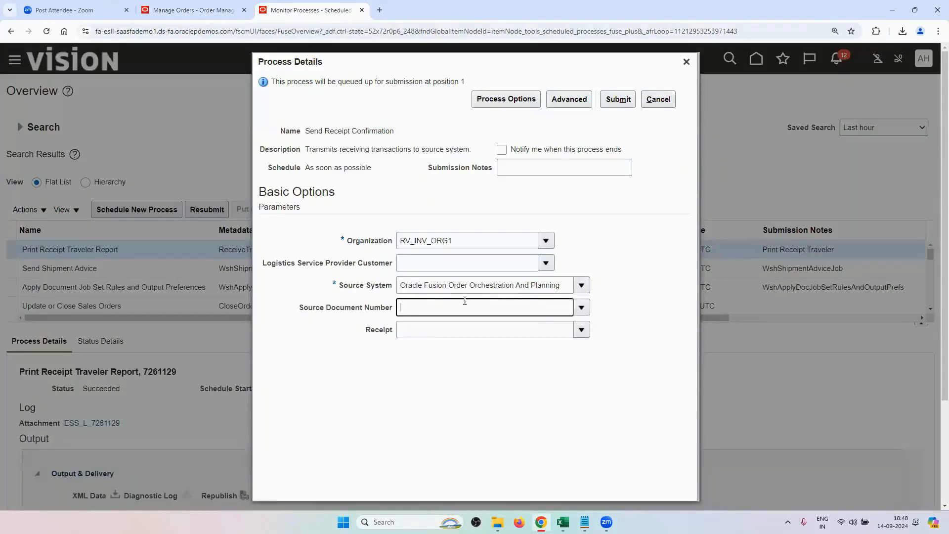
pyautogui.hotkey('ctrl', 'v')
pyautogui.press('Tab')
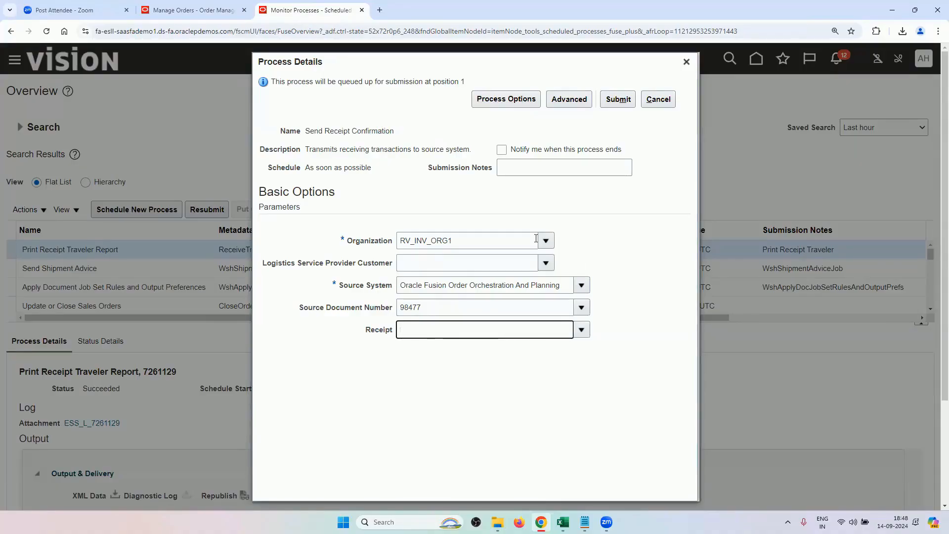
pyautogui.click(608, 101)
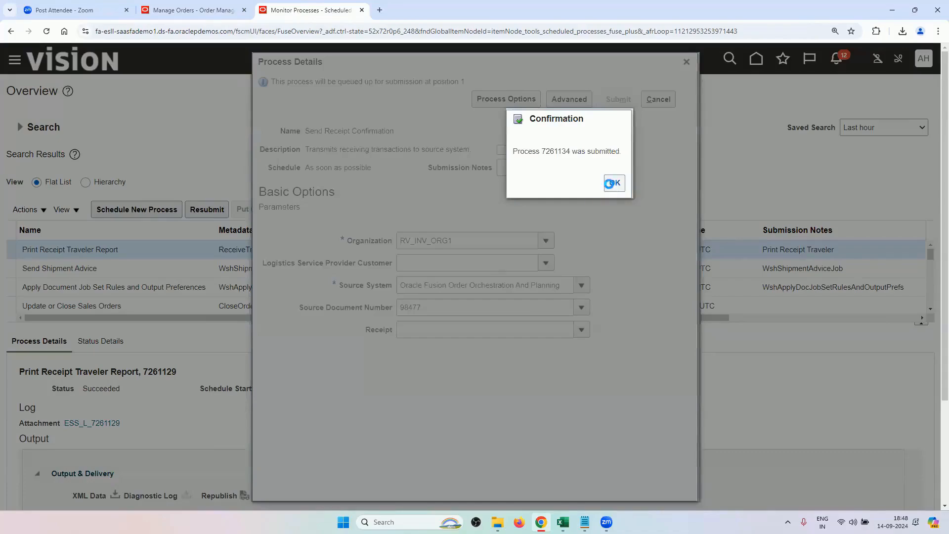
pyautogui.click(613, 185)
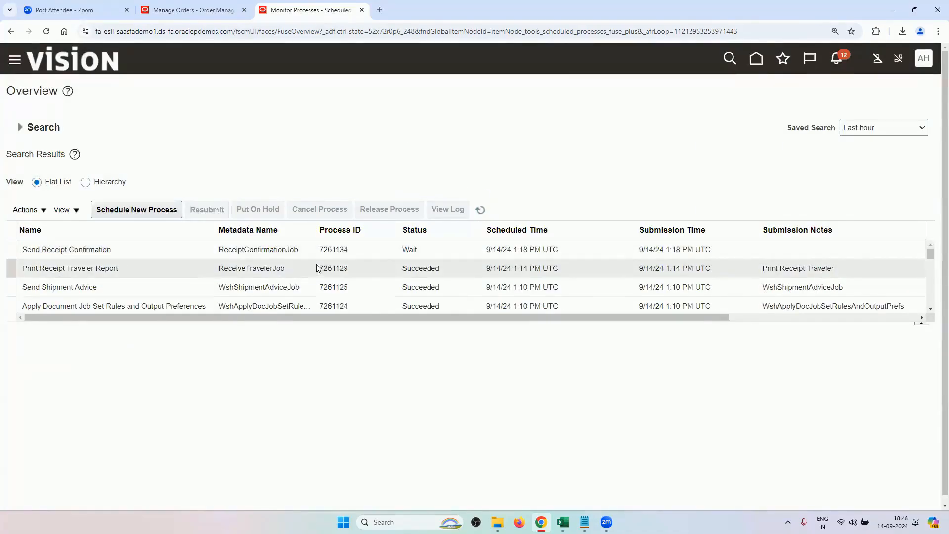
# - Refresh process 7261134's status until Running, then go back to order 98477's orchestration page
pyautogui.click(480, 209)
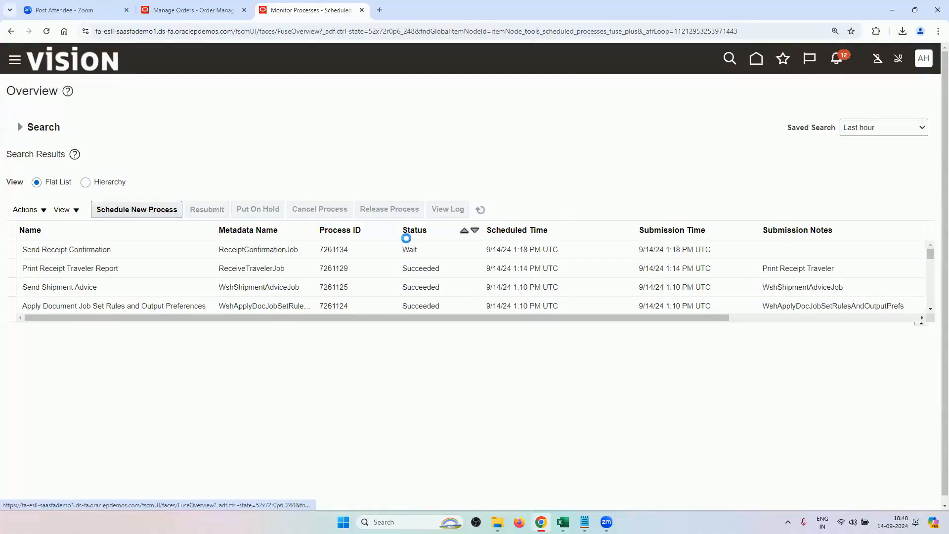
pyautogui.click(208, 9)
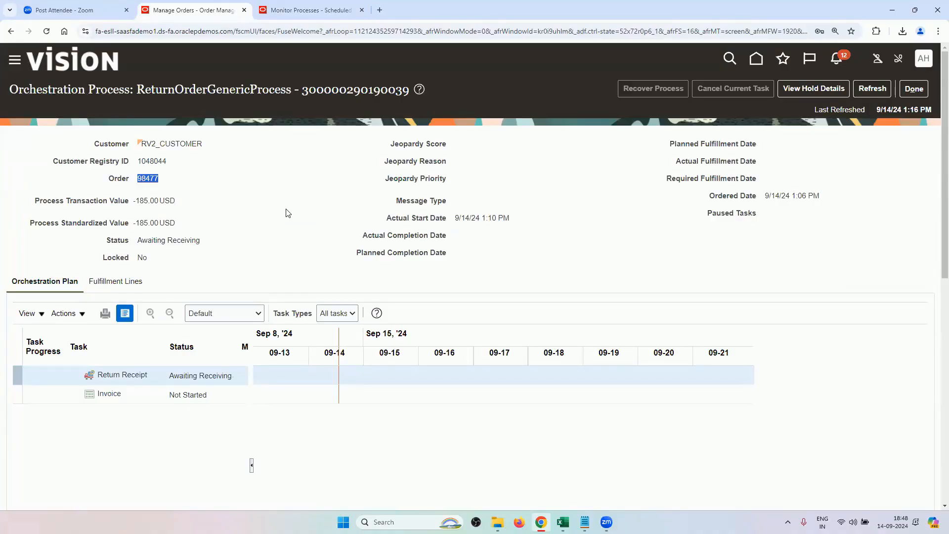
pyautogui.click(272, 8)
pyautogui.click(485, 212)
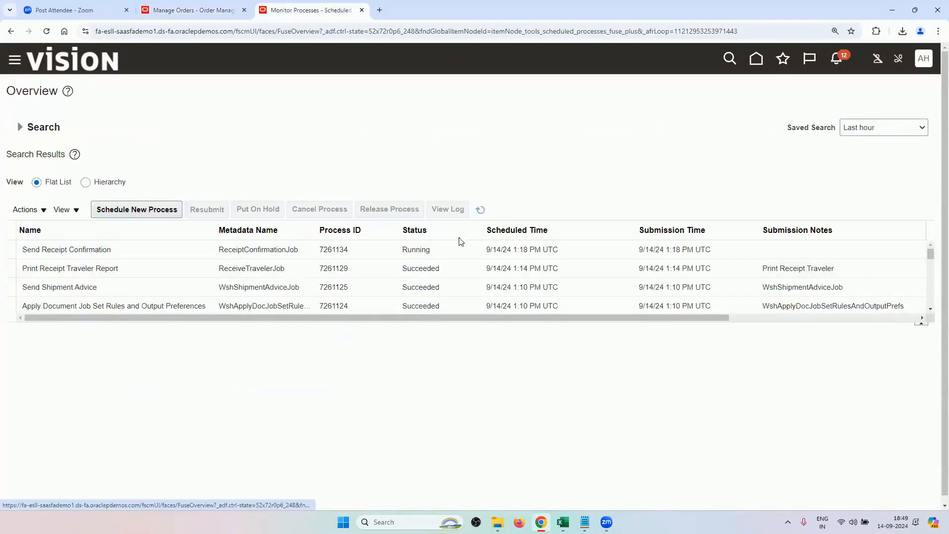
pyautogui.click(480, 209)
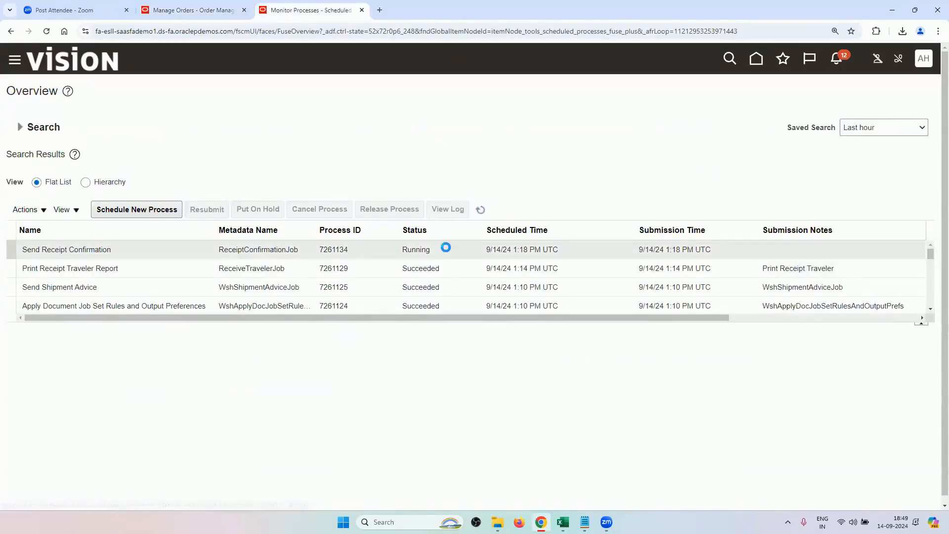
pyautogui.click(480, 210)
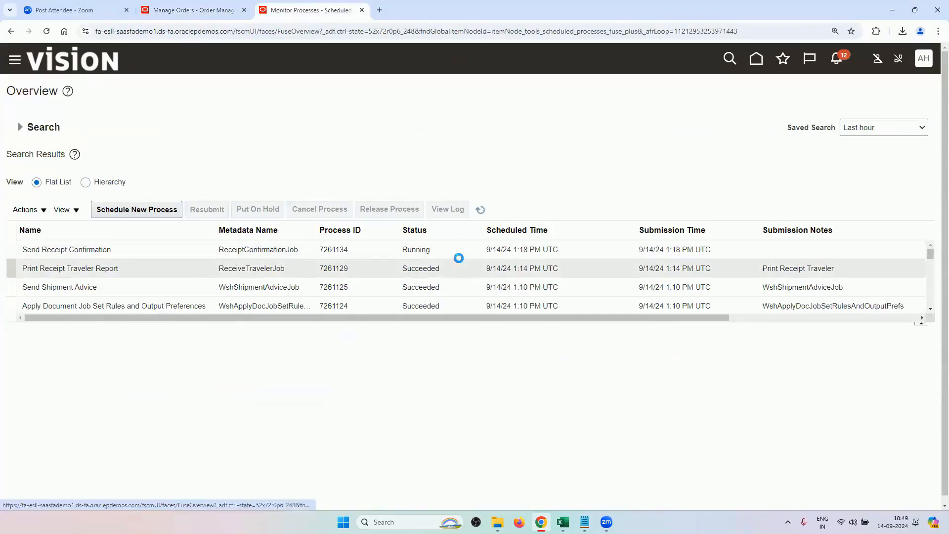
pyautogui.click(203, 12)
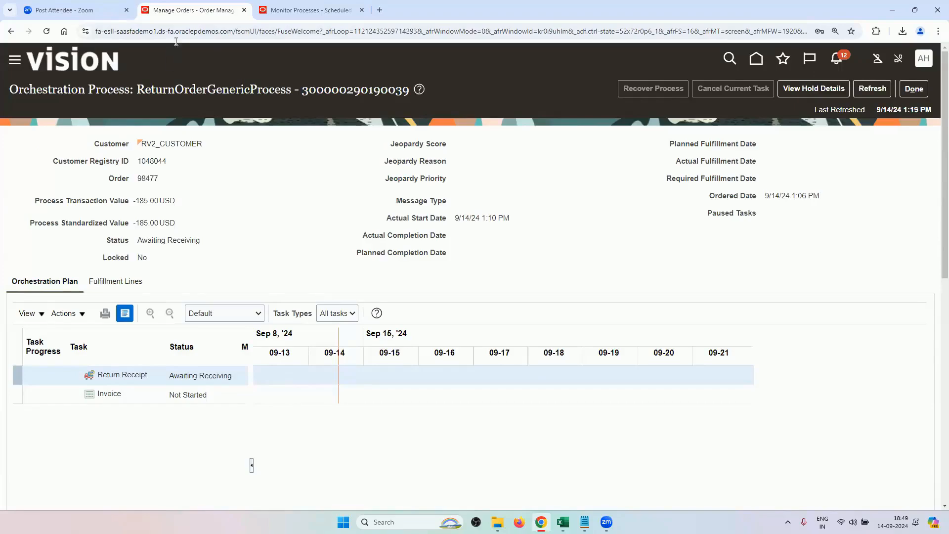
# - Refresh the return order's orchestration and the scheduled processes list to track Send Receipt Confirmation 7261134
pyautogui.click(277, 10)
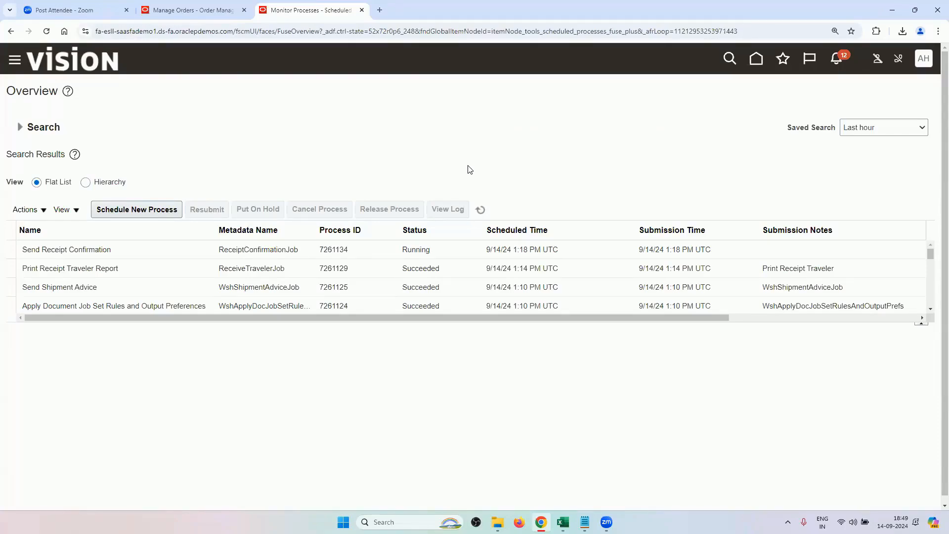
pyautogui.click(481, 210)
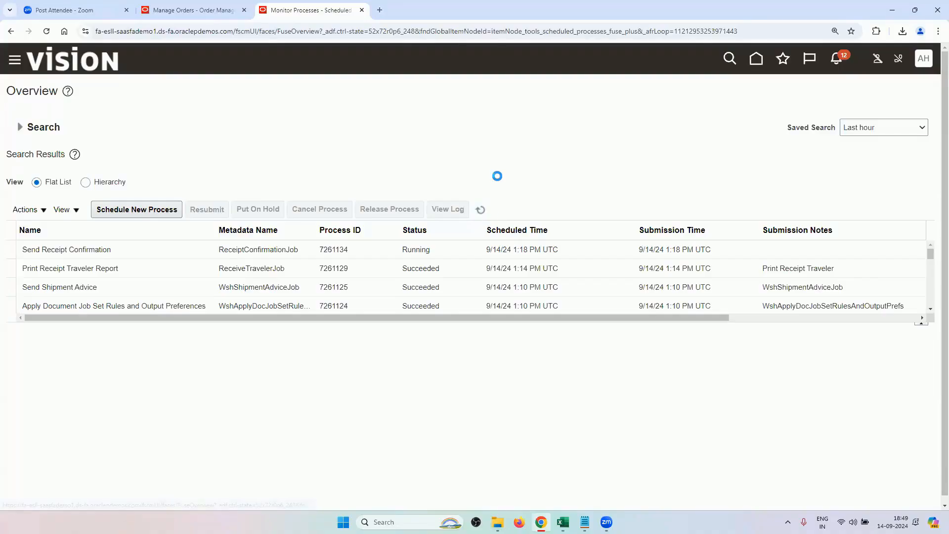
pyautogui.click(223, 11)
pyautogui.click(872, 88)
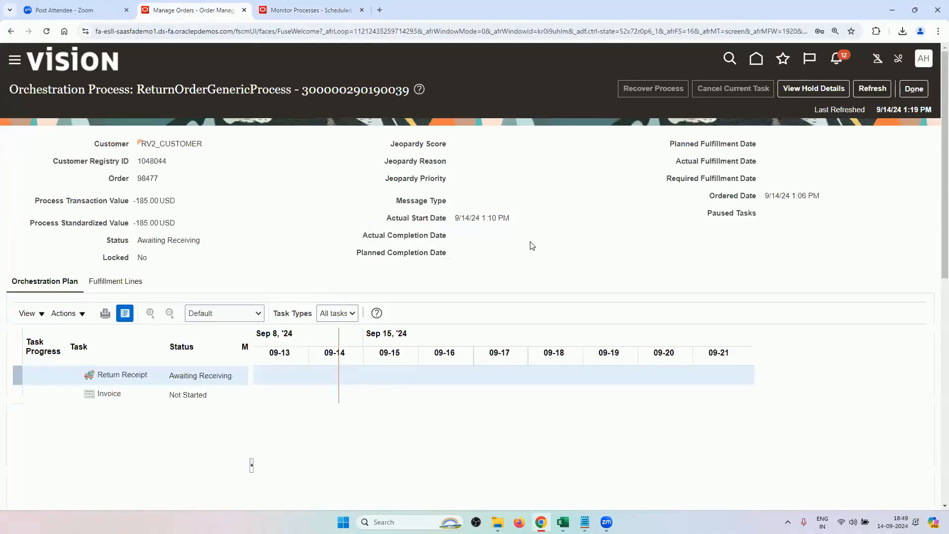
pyautogui.click(307, 10)
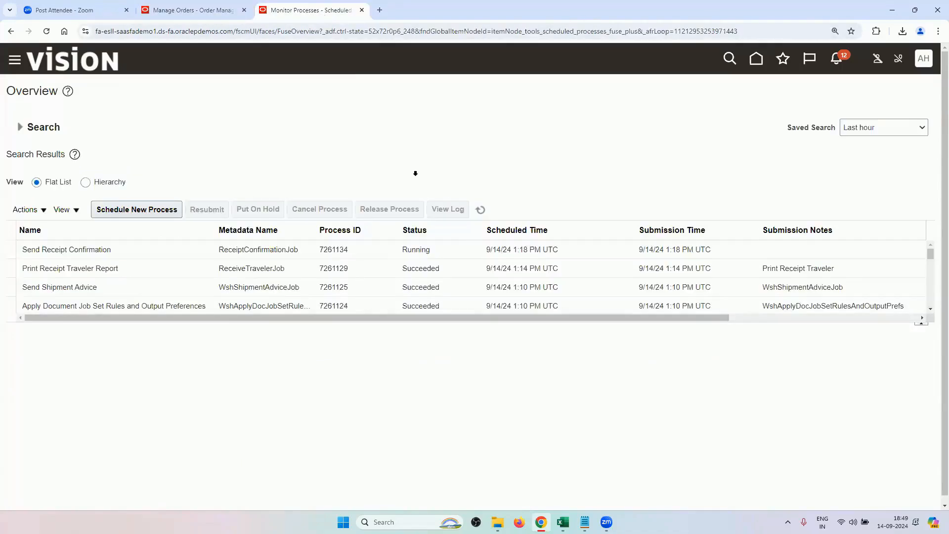
pyautogui.click(480, 210)
pyautogui.click(480, 210)
# - Duplicate the scheduled processes page and open Inventory Management in the copy
pyautogui.rightClick(304, 14)
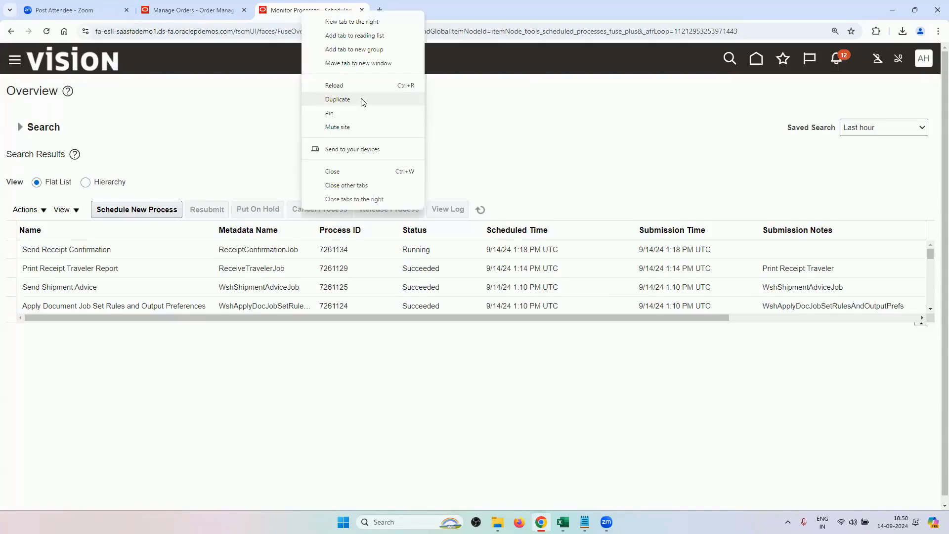
pyautogui.click(364, 100)
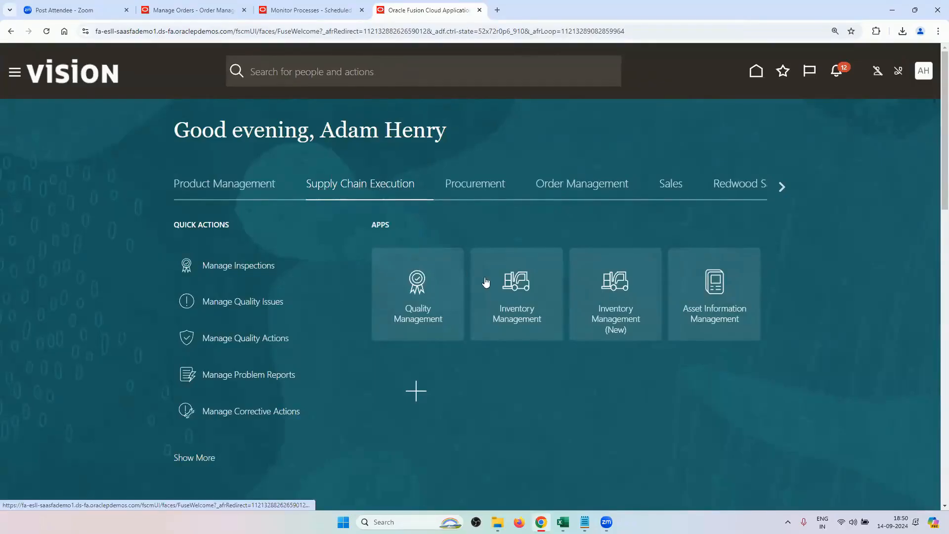
pyautogui.click(532, 280)
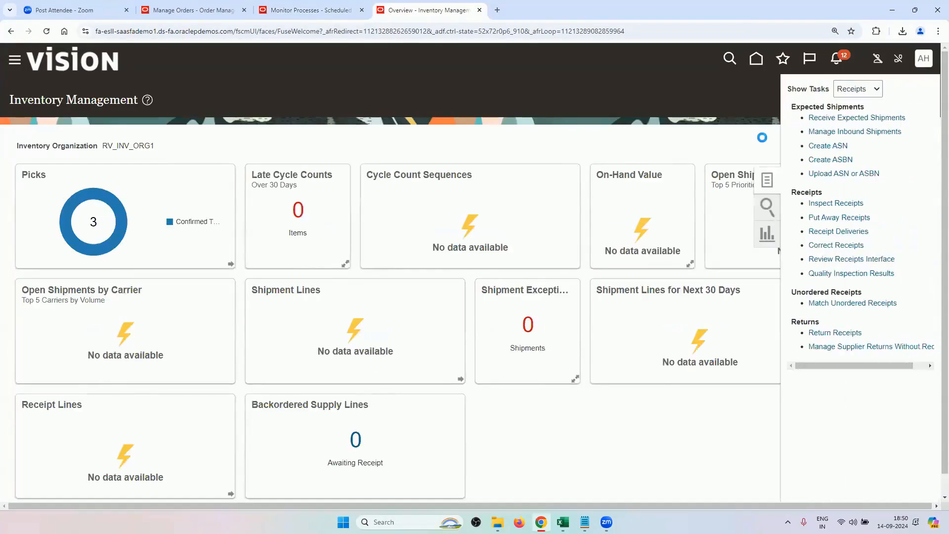
# - Switch Inventory Management's Show Tasks to Picks and back to Receipts, then return to the processes list
pyautogui.click(867, 90)
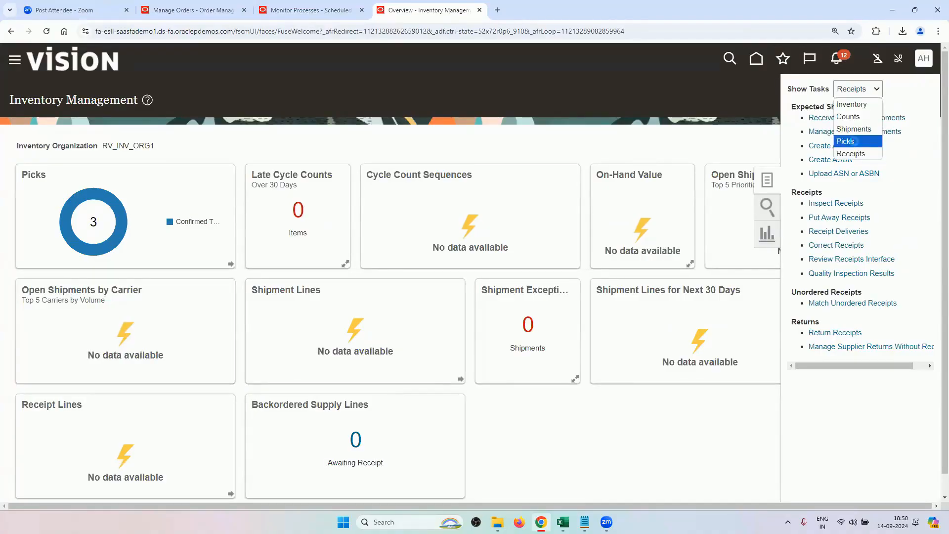
pyautogui.click(848, 141)
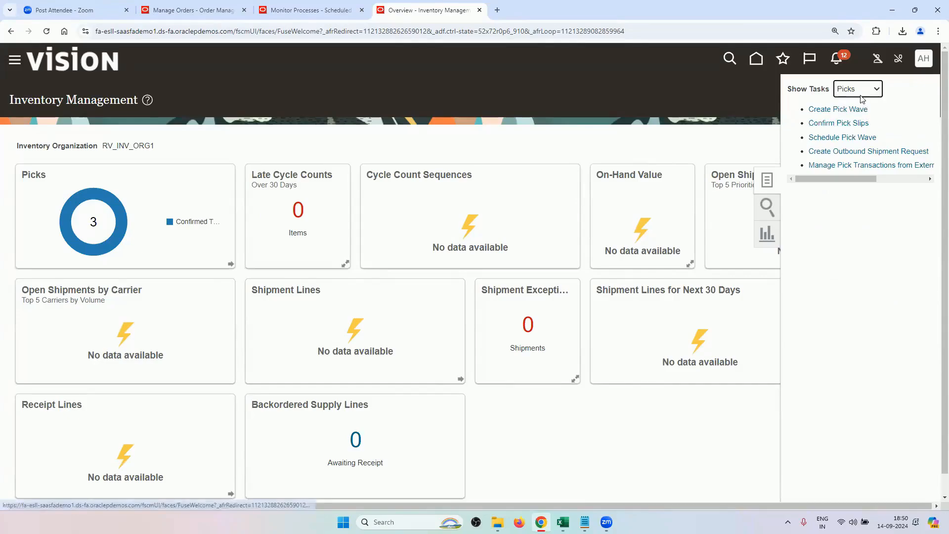
pyautogui.click(861, 95)
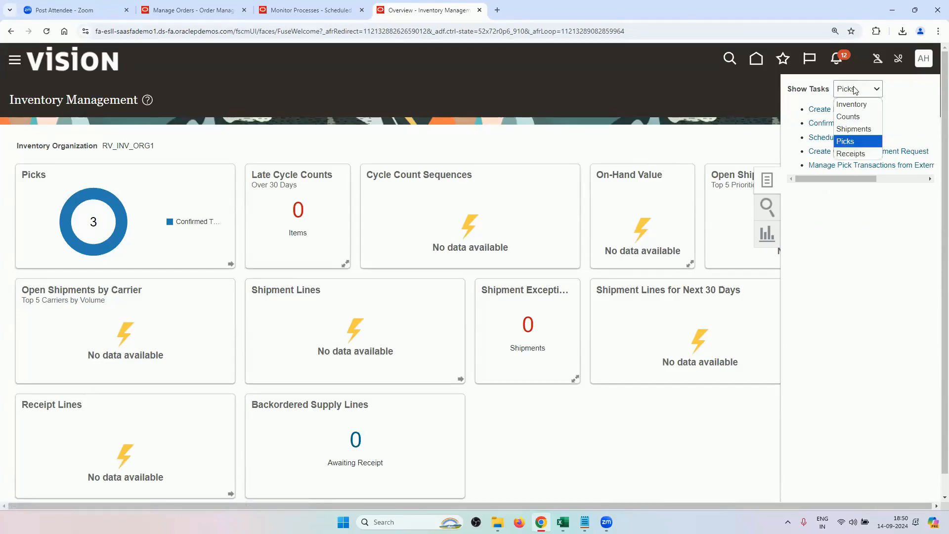
pyautogui.click(865, 154)
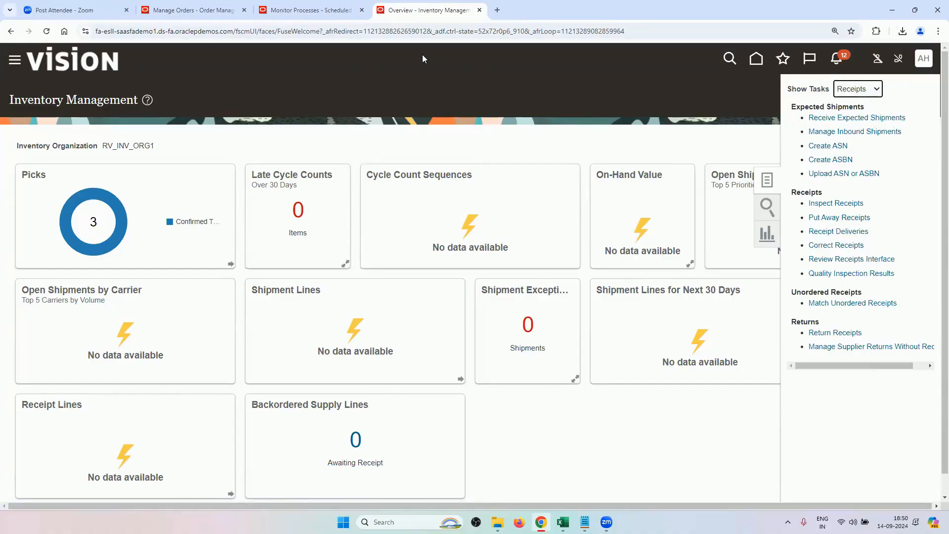
pyautogui.click(311, 10)
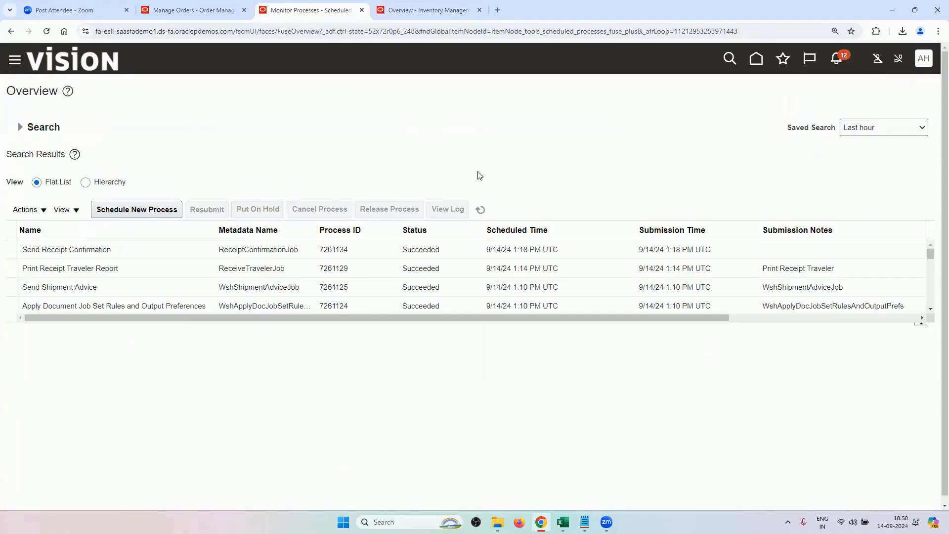
# - Search Setup and Maintenance tasks for RECEIVING and select Manage Receiving Parameters
pyautogui.hotkey('ctrl', 'Tab')
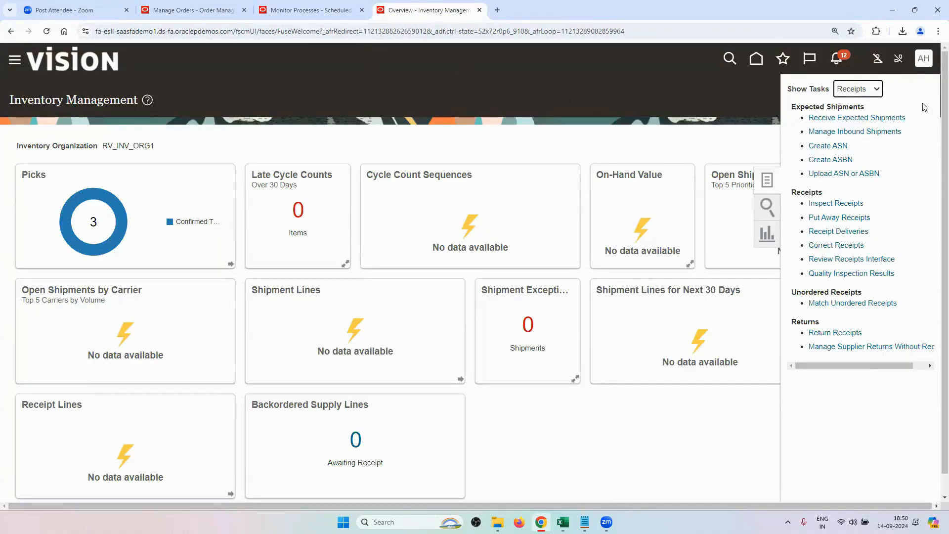
pyautogui.click(922, 59)
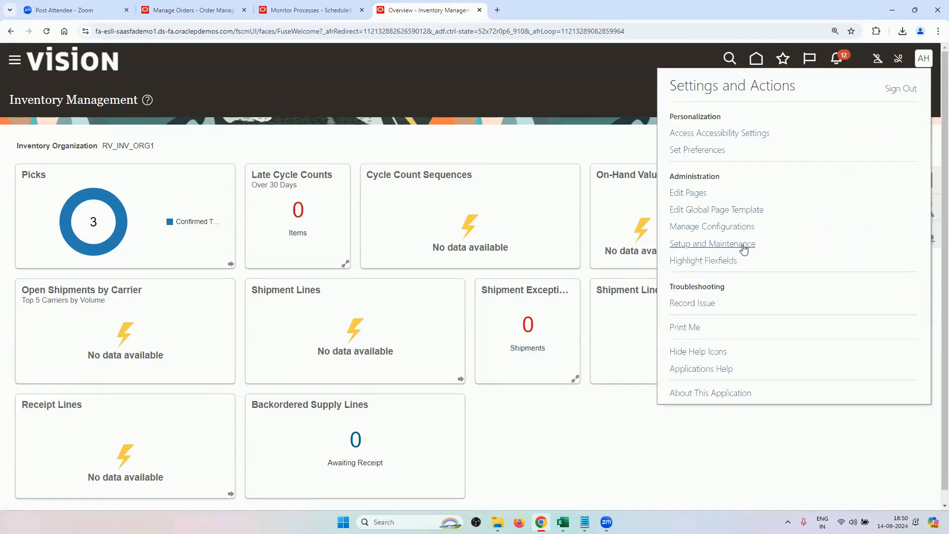
pyautogui.click(743, 248)
pyautogui.click(455, 136)
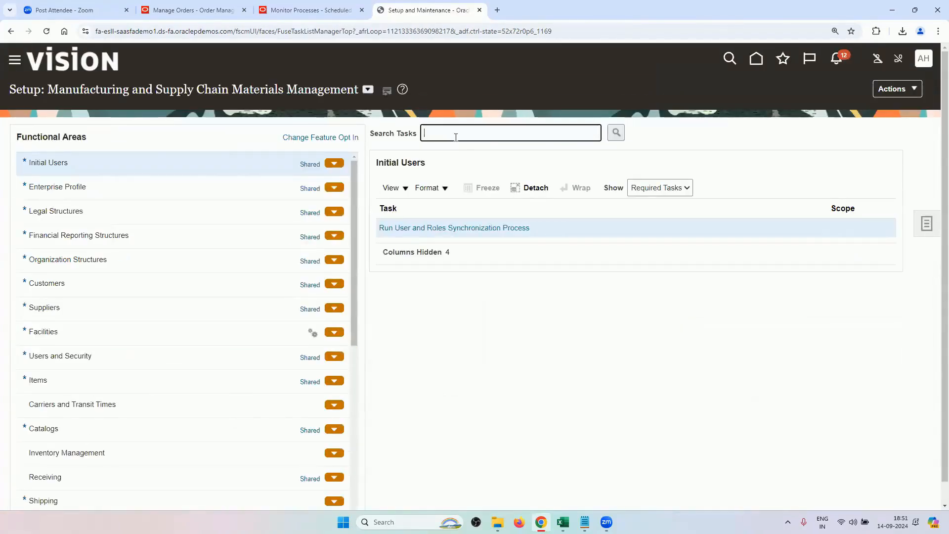
pyautogui.write('RECEIVING')
pyautogui.press('Return')
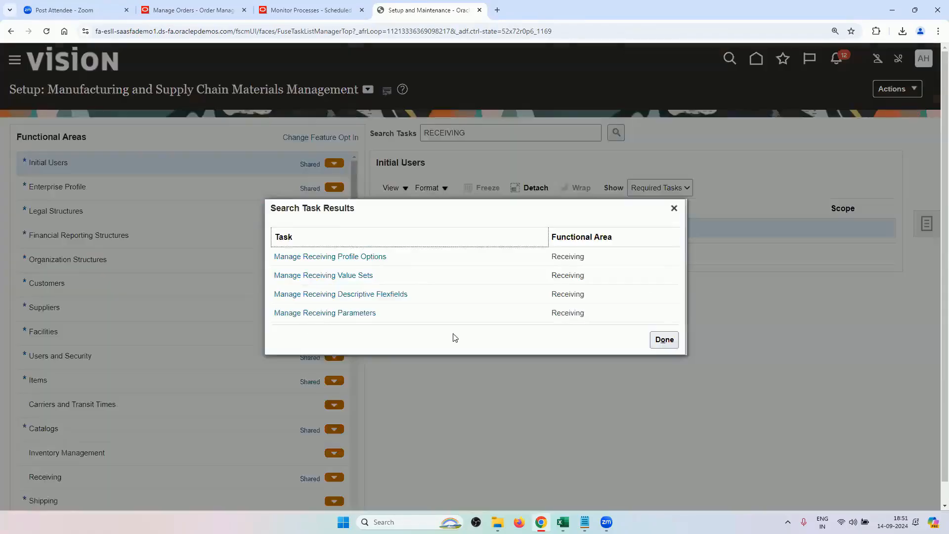
pyautogui.click(372, 312)
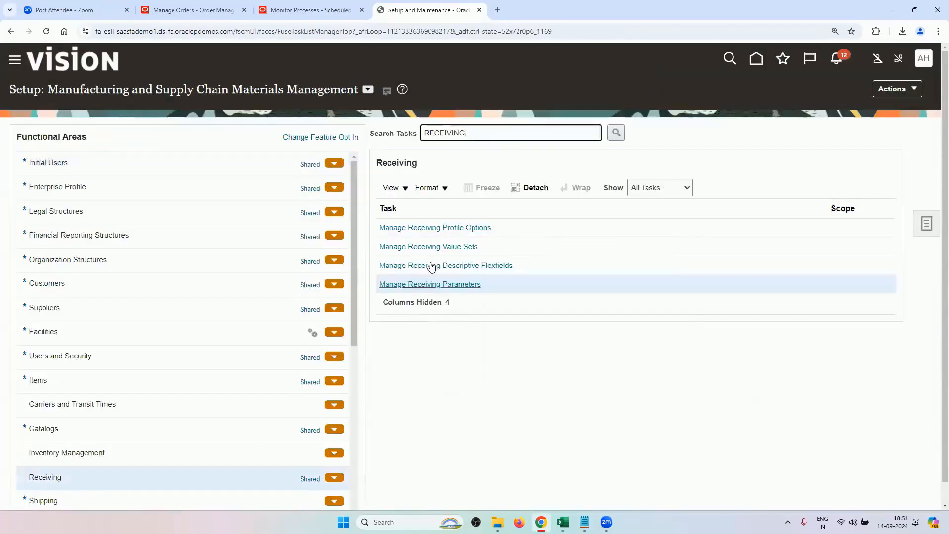
pyautogui.click(430, 284)
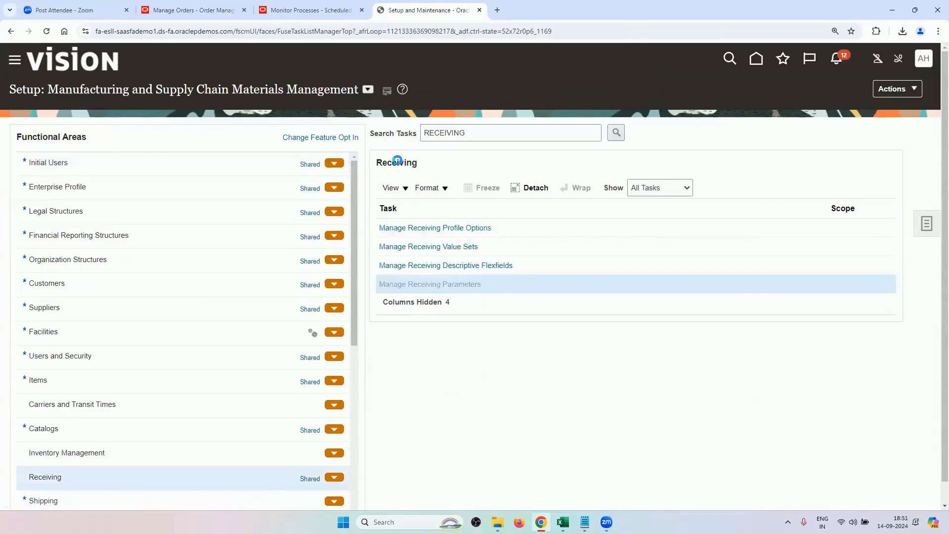
pyautogui.scroll(-2, 381, 263)
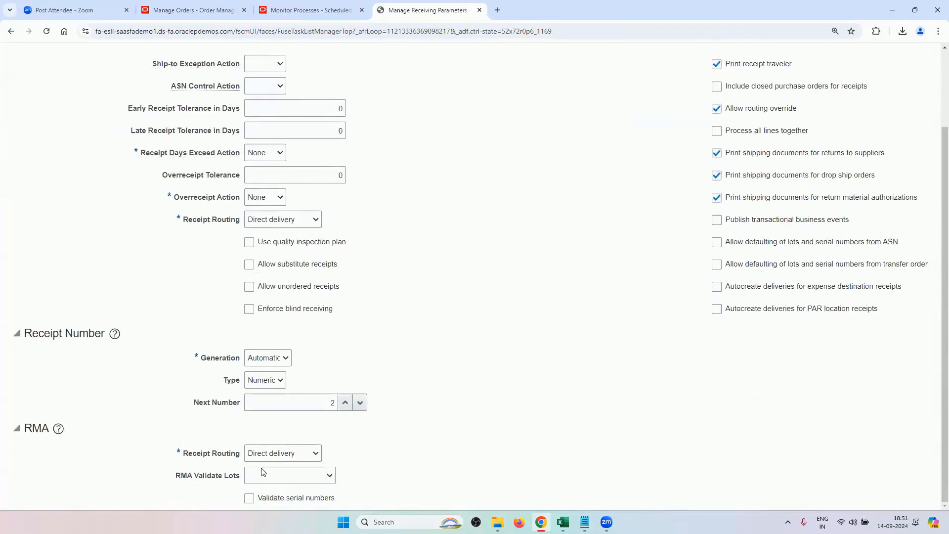
pyautogui.click(276, 456)
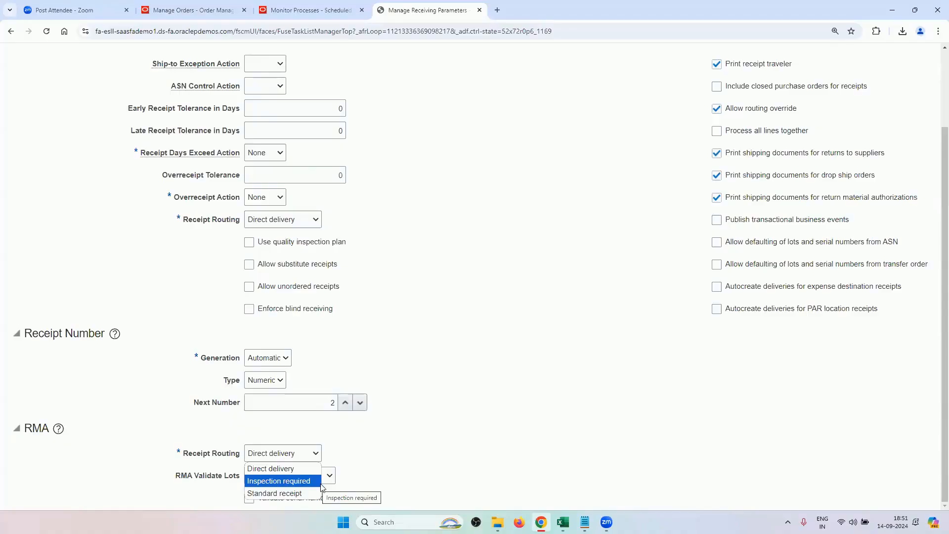
pyautogui.click(305, 483)
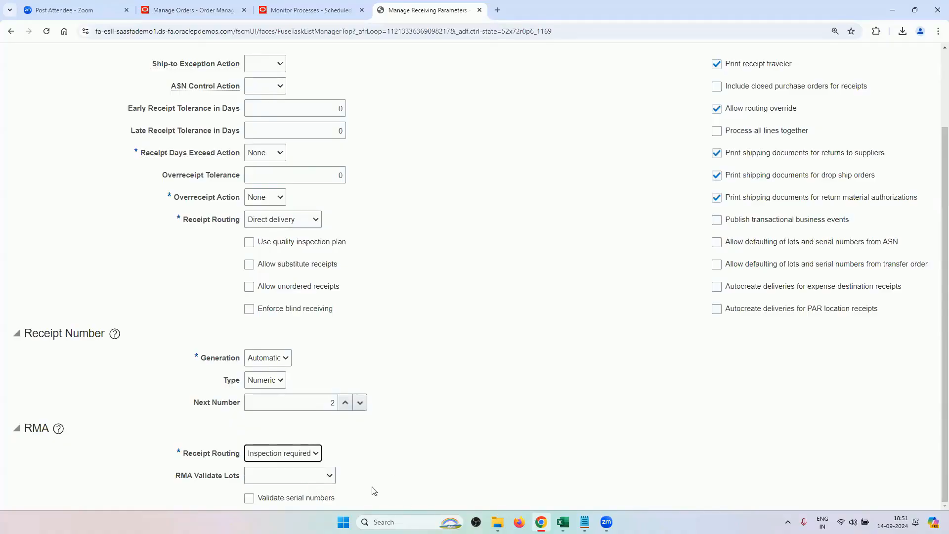
pyautogui.click(316, 458)
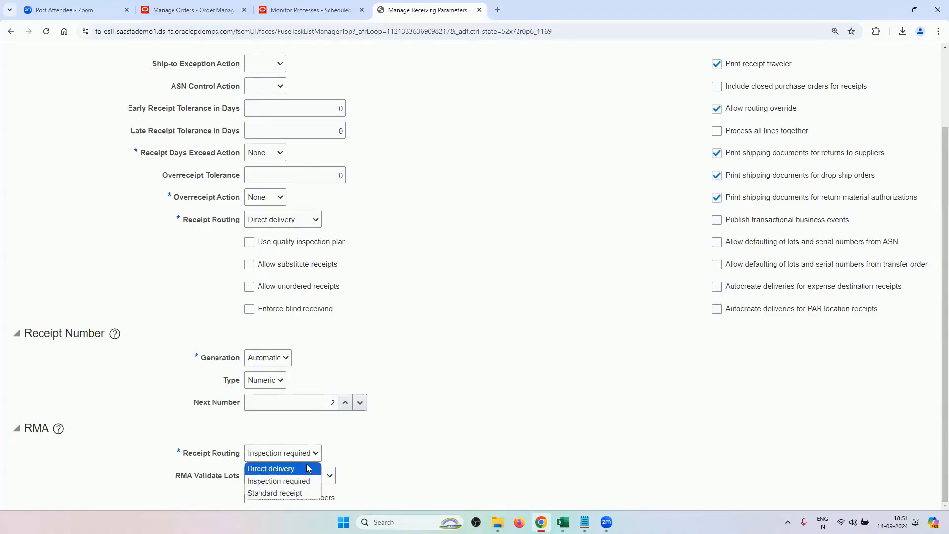
pyautogui.click(307, 468)
pyautogui.click(307, 454)
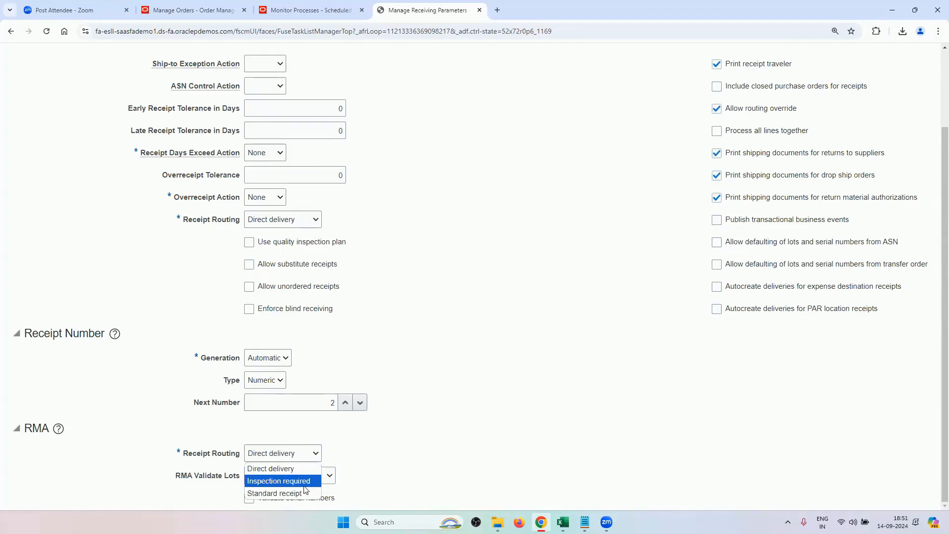
pyautogui.scroll(2, 450, 458)
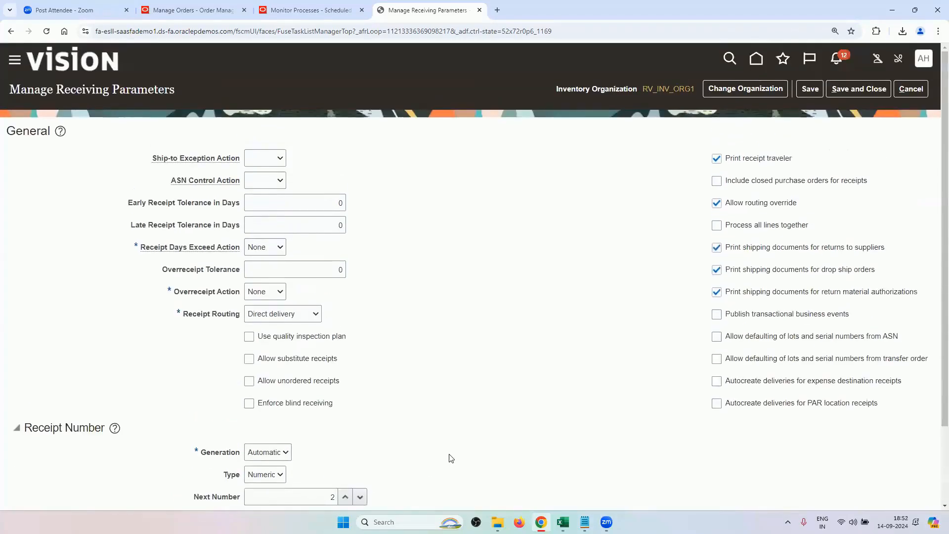
pyautogui.scroll(-2, 368, 420)
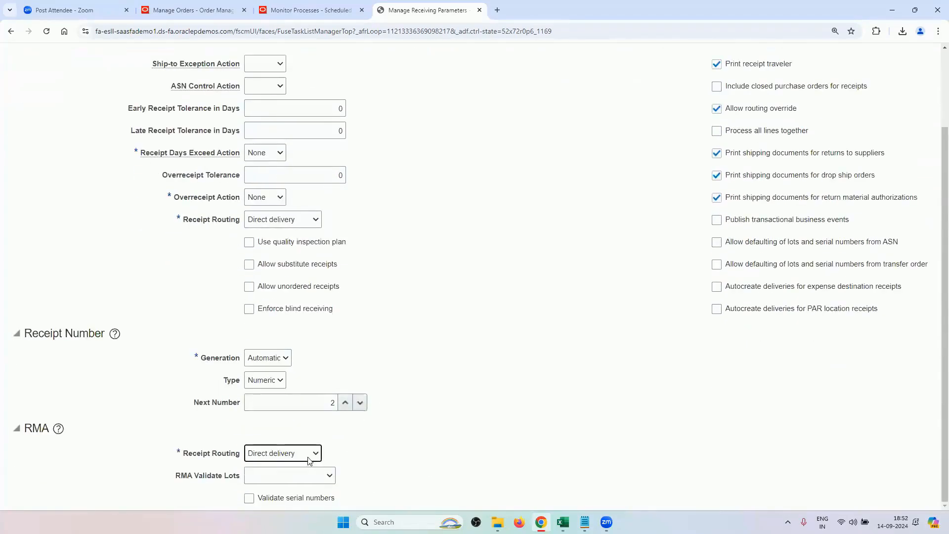
pyautogui.click(308, 459)
pyautogui.click(526, 400)
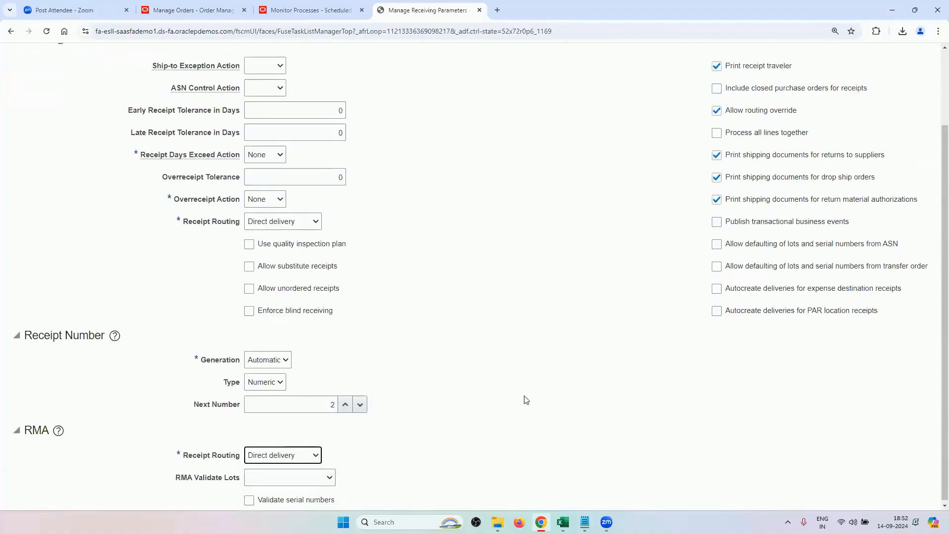
pyautogui.scroll(2, 527, 400)
pyautogui.click(908, 92)
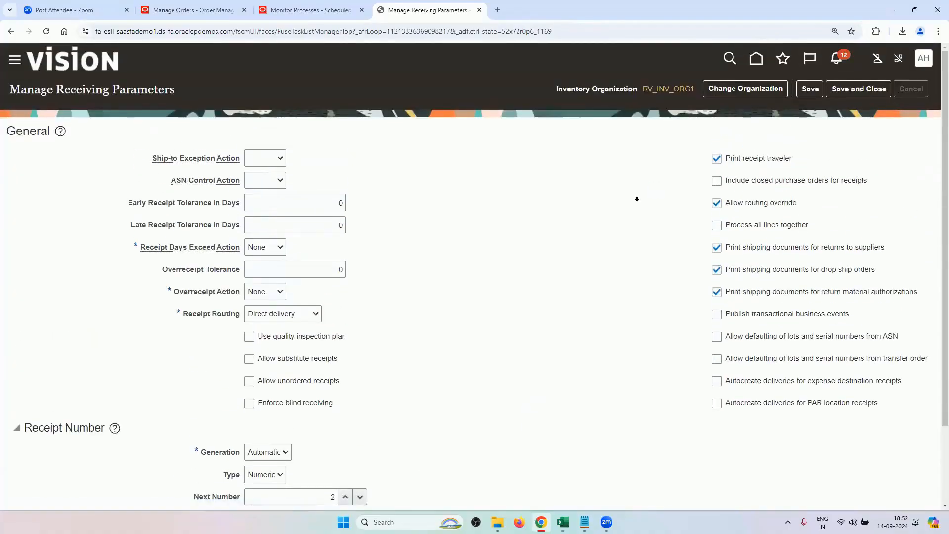
# - Go home, then refresh the scheduled processes list to see Send Receipt Confirmation 7261134 Succeeded
pyautogui.click(755, 59)
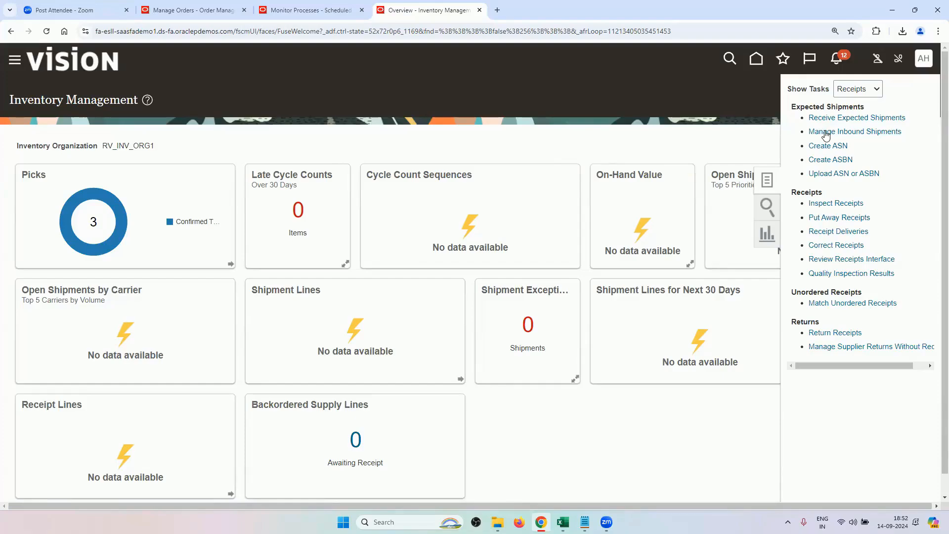
pyautogui.click(311, 10)
pyautogui.click(482, 212)
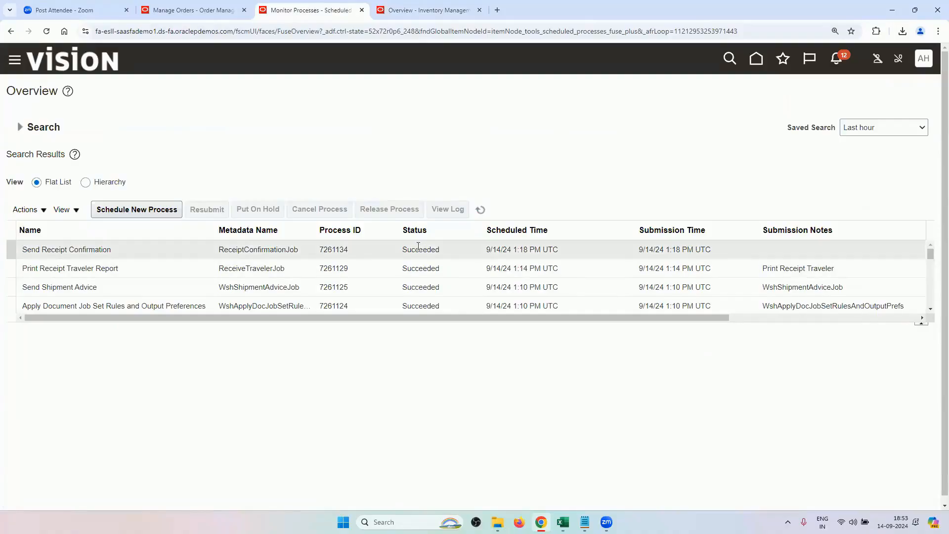
# - Refresh order 98477's orchestration to show Return Receipt Delivered and the Invoice task Awaiting Billing
pyautogui.click(190, 10)
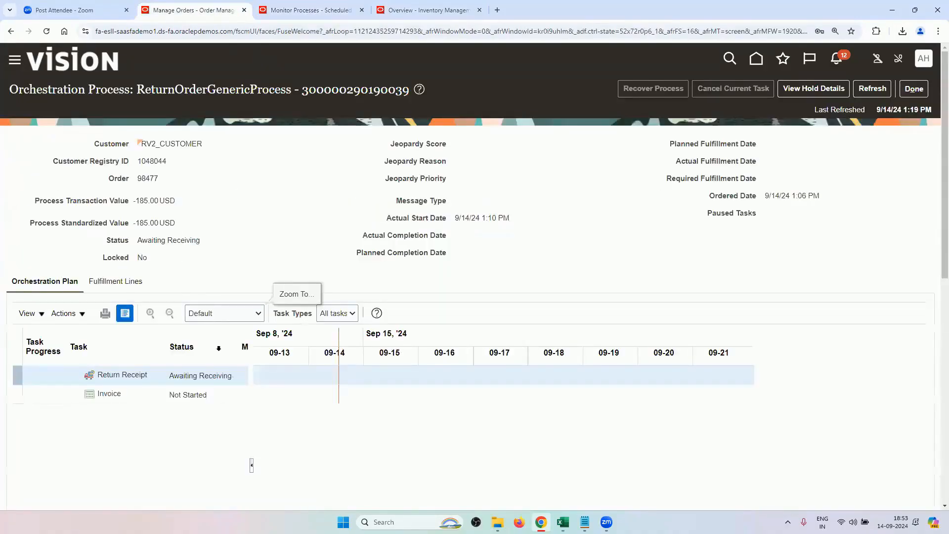
pyautogui.click(872, 88)
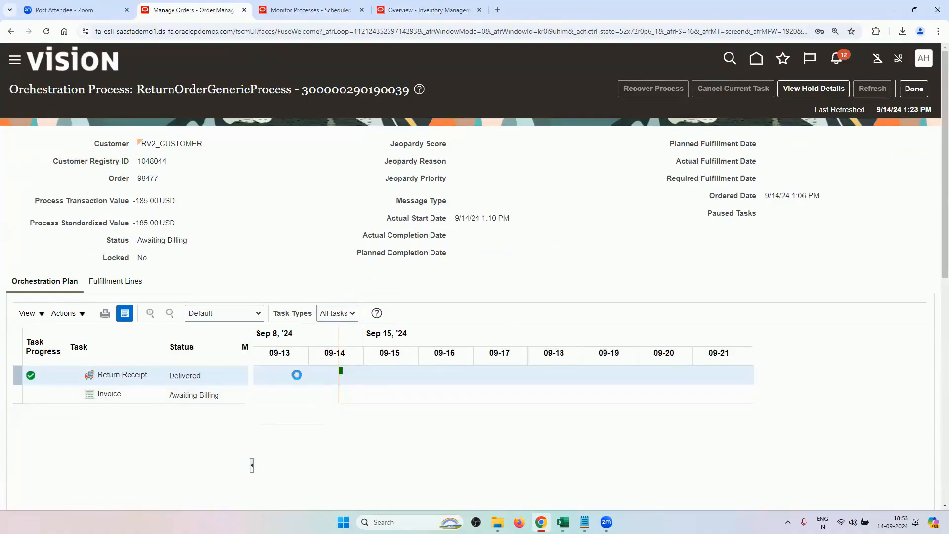
pyautogui.click(218, 397)
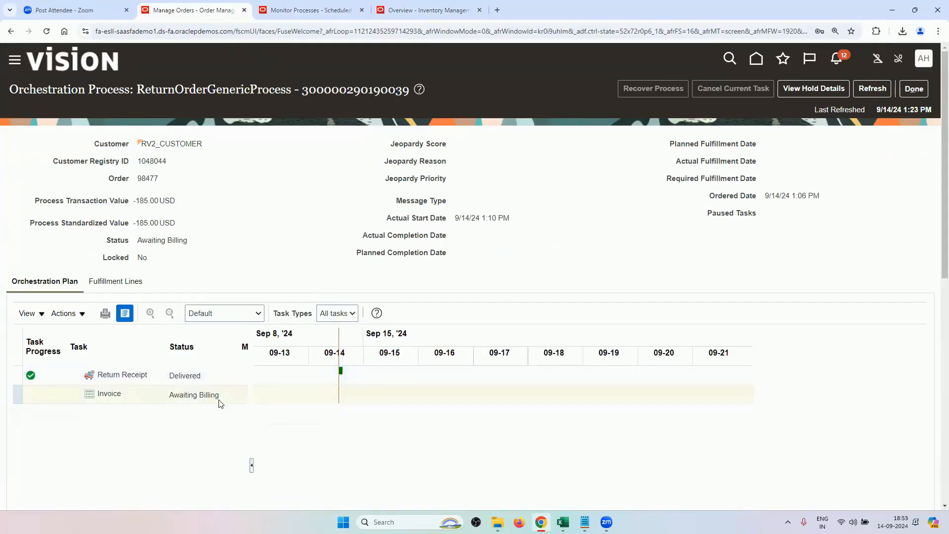
pyautogui.click(316, 11)
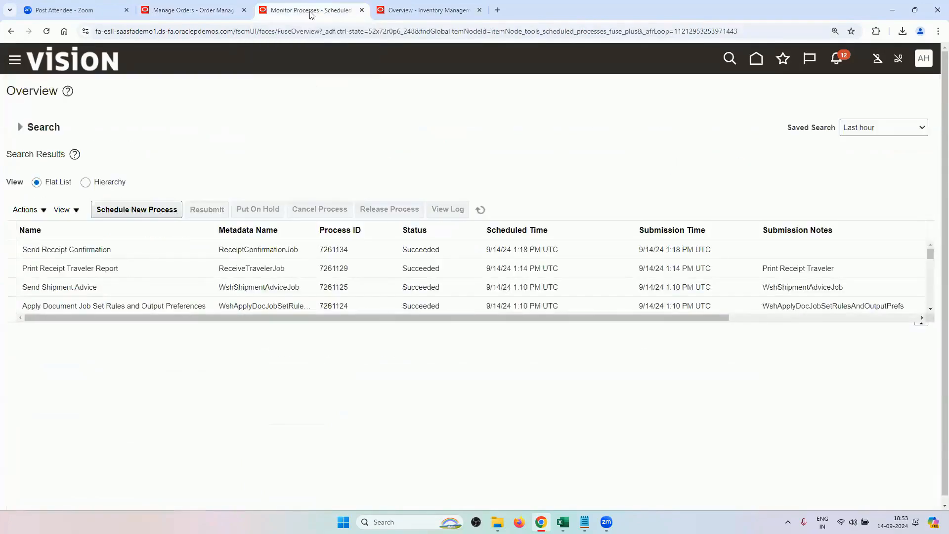
# - Schedule a new process, replacing the prefilled job name with Import AutoInvoice, and confirm it
pyautogui.click(153, 206)
pyautogui.tripleClick(380, 257)
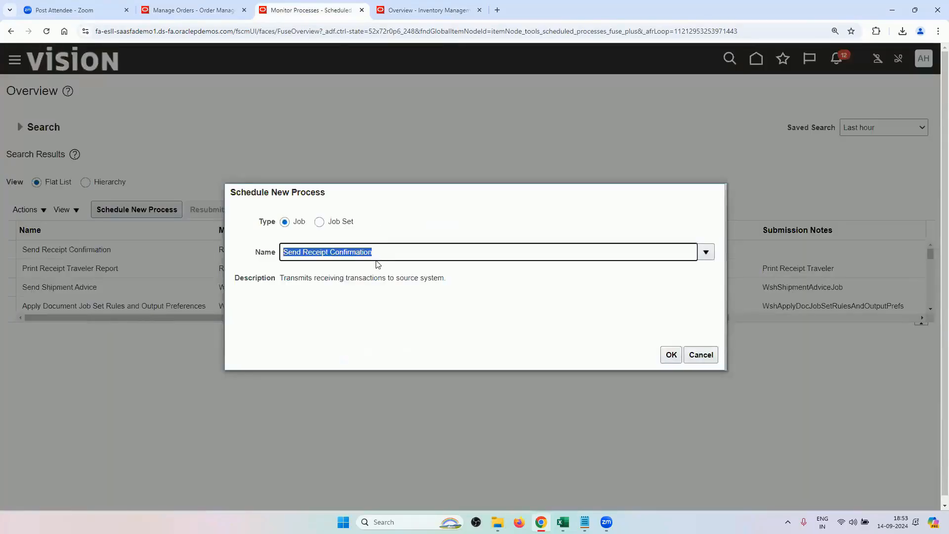
pyautogui.press('BackSpace')
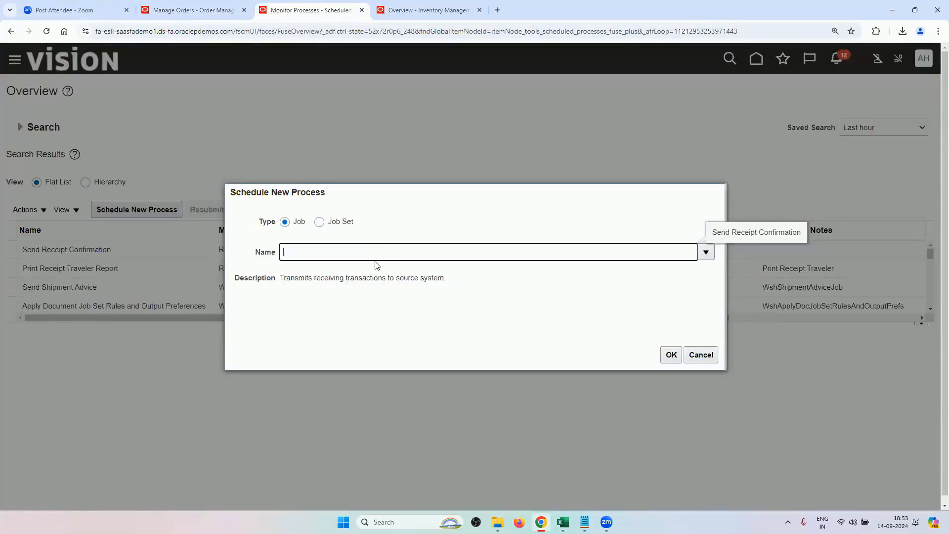
pyautogui.write('IMPORT AUTOINVOIC')
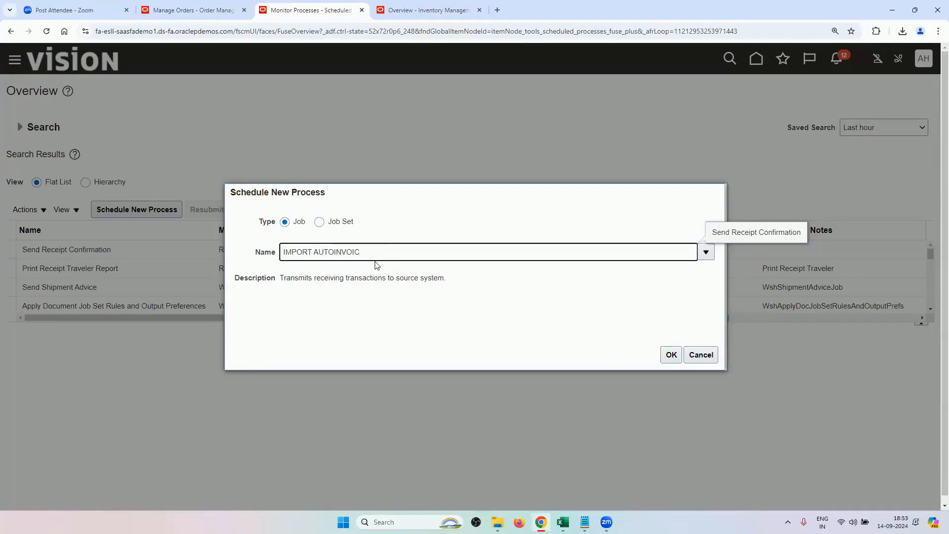
pyautogui.write('E')
pyautogui.press('Tab')
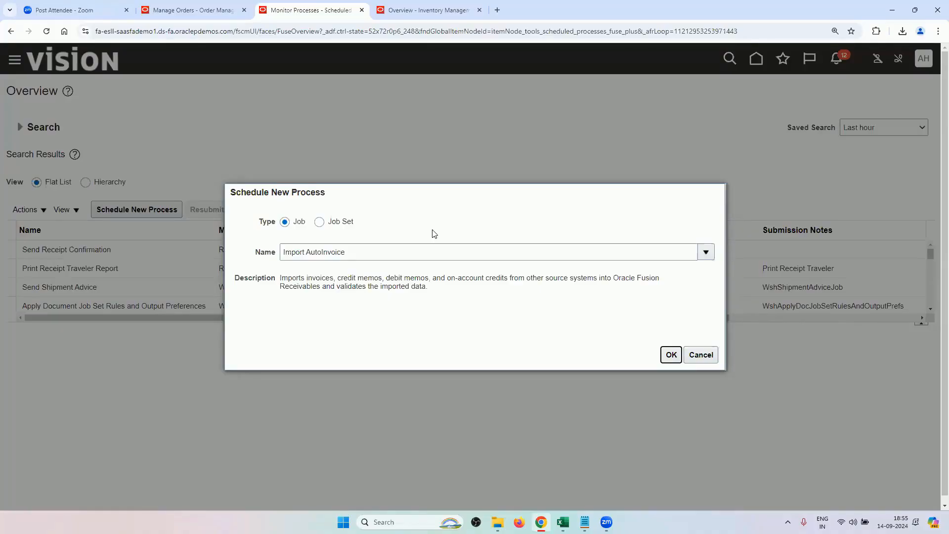
pyautogui.click(198, 10)
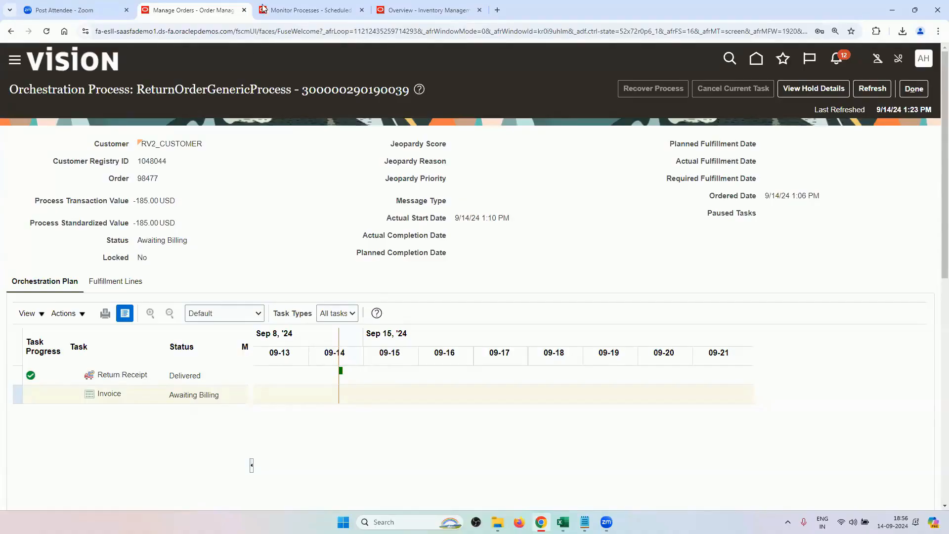
pyautogui.hotkey('ctrl', 'Tab')
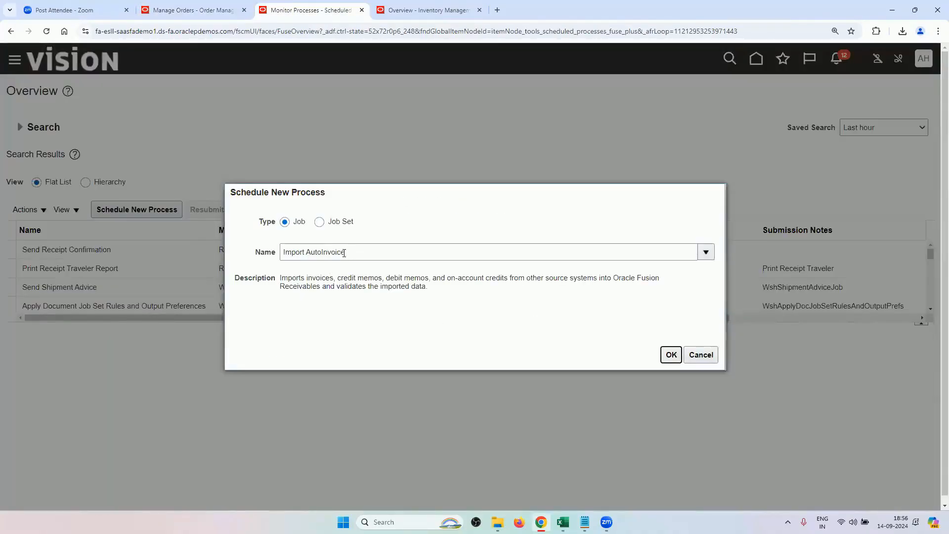
pyautogui.click(670, 354)
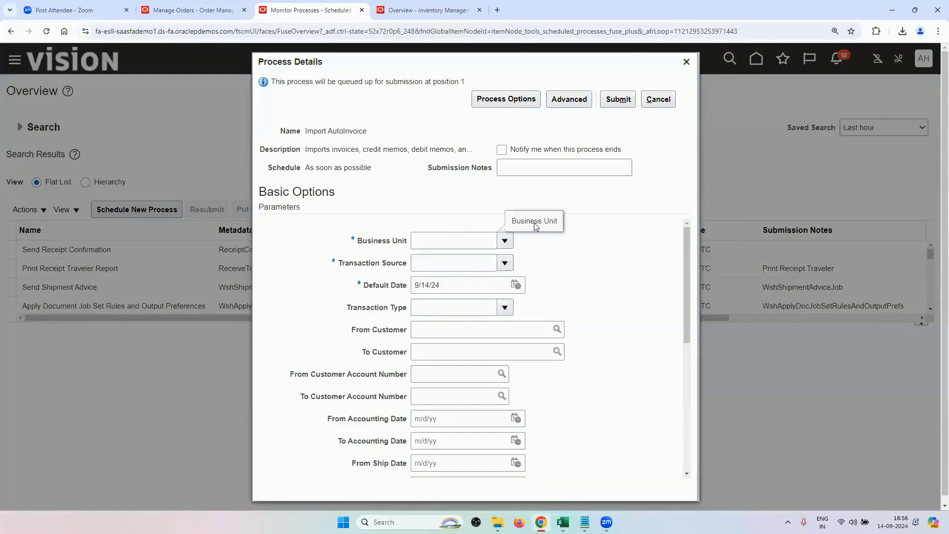
# - Set Business Unit to RV_BUSINESS_UNIT and Transaction Source to Distributed Order Orchestration
pyautogui.click(504, 240)
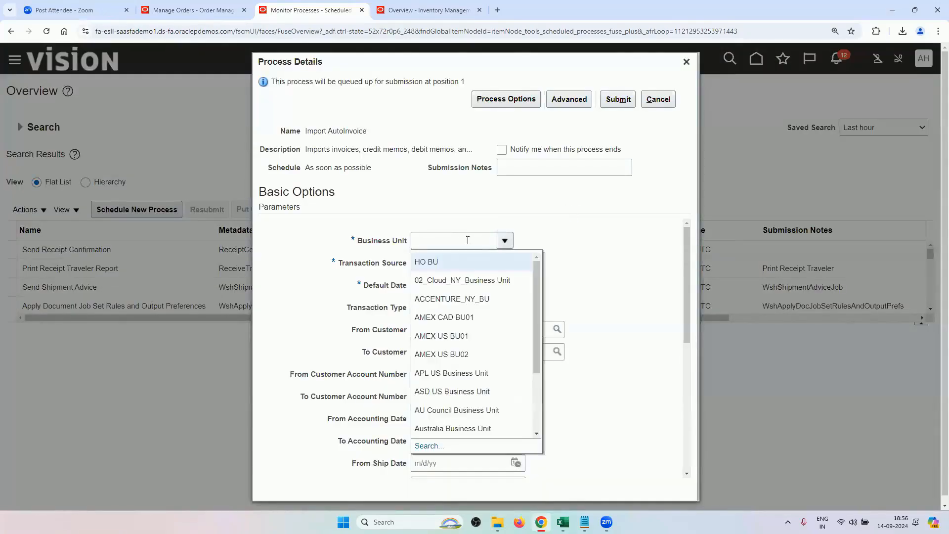
pyautogui.click(468, 241)
pyautogui.write('RV')
pyautogui.press('Tab')
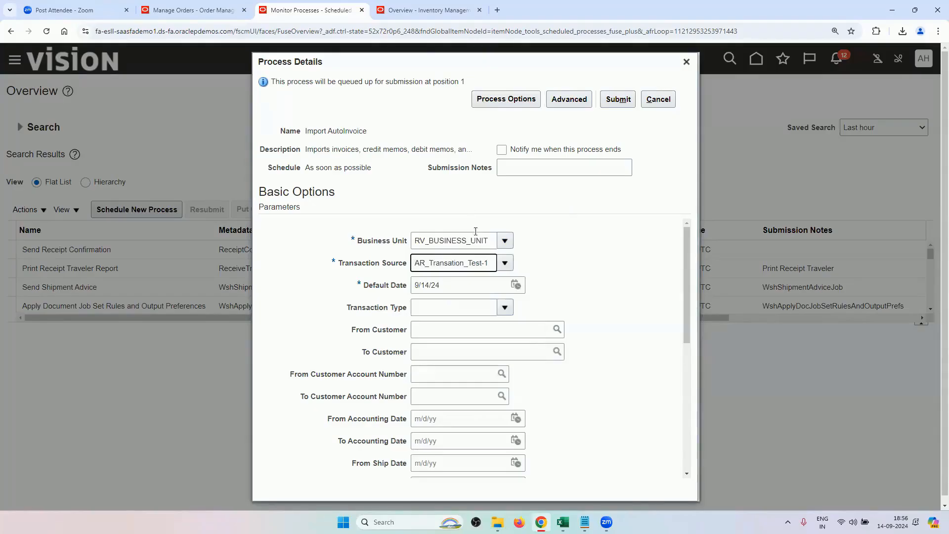
pyautogui.click(505, 264)
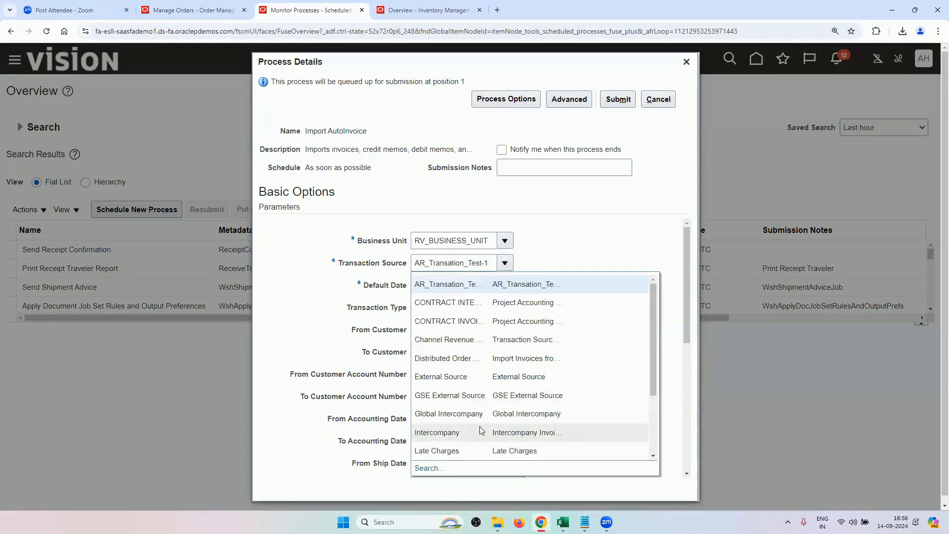
pyautogui.click(497, 357)
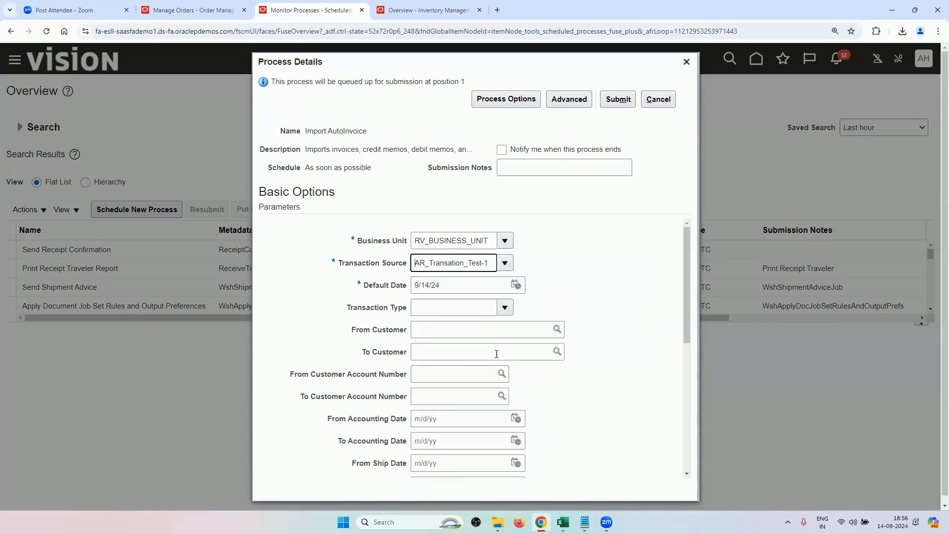
pyautogui.moveTo(433, 263); pyautogui.dragTo(505, 266)
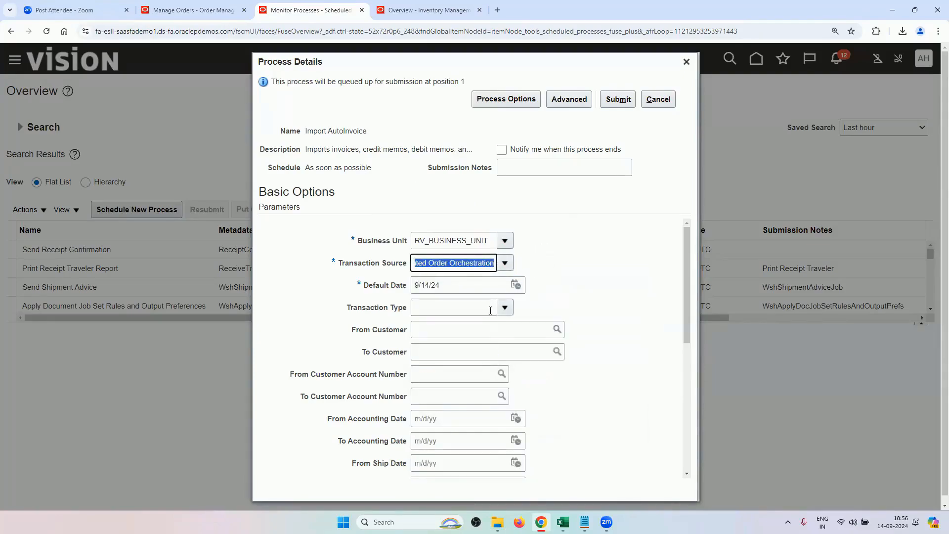
pyautogui.scroll(-2, 479, 341)
pyautogui.scroll(-2, 479, 341)
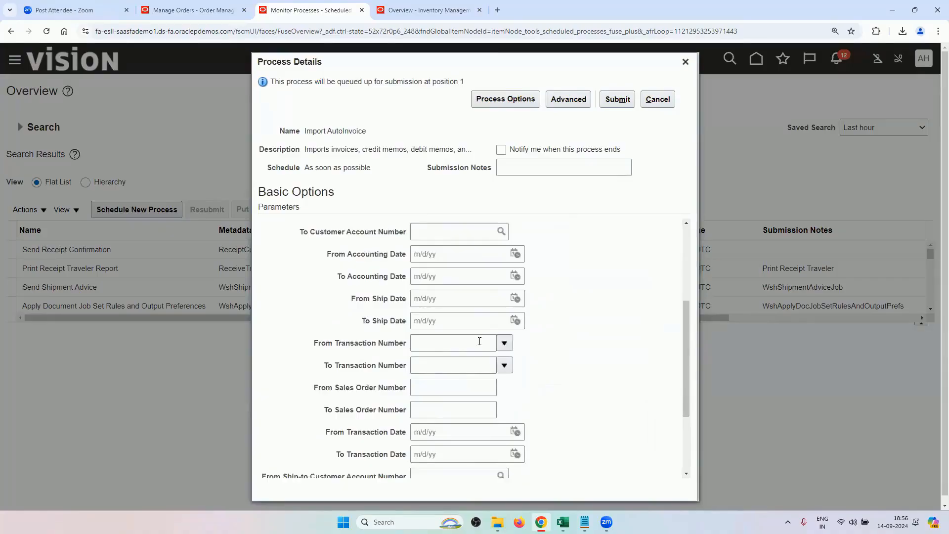
pyautogui.scroll(-2, 479, 341)
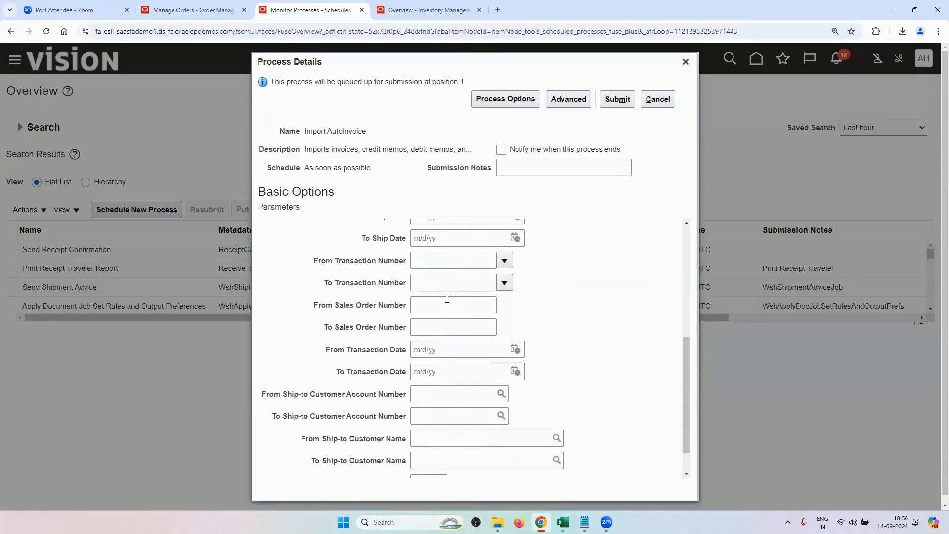
# - Copy order number 98477 from the orchestration page into From Sales Order Number
pyautogui.click(192, 9)
pyautogui.doubleClick(147, 178)
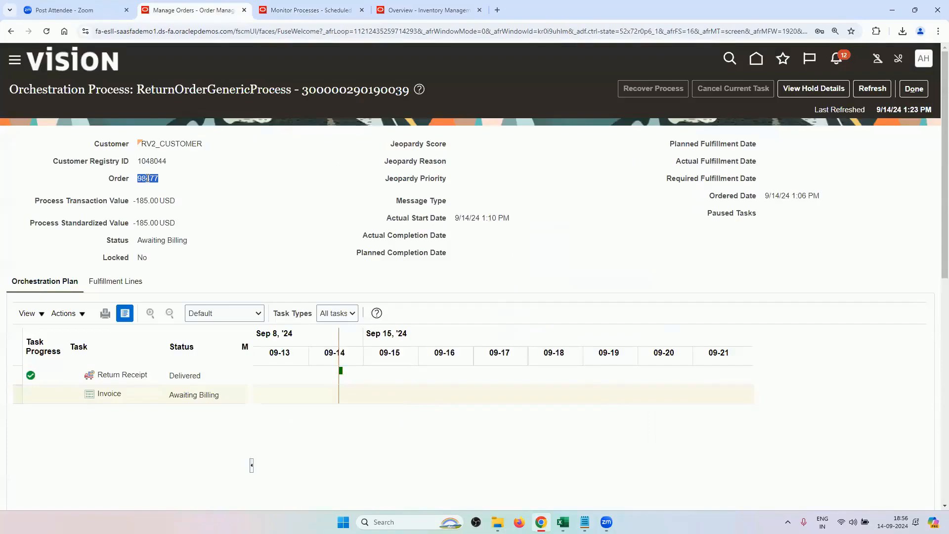
pyautogui.rightClick(147, 179)
pyautogui.click(163, 191)
pyautogui.click(315, 7)
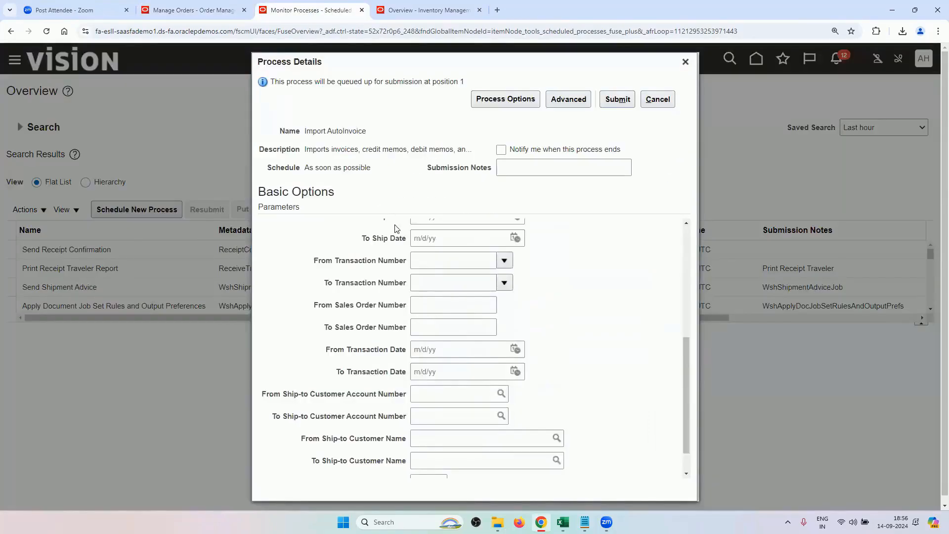
pyautogui.click(453, 304)
pyautogui.hotkey('ctrl', 'v')
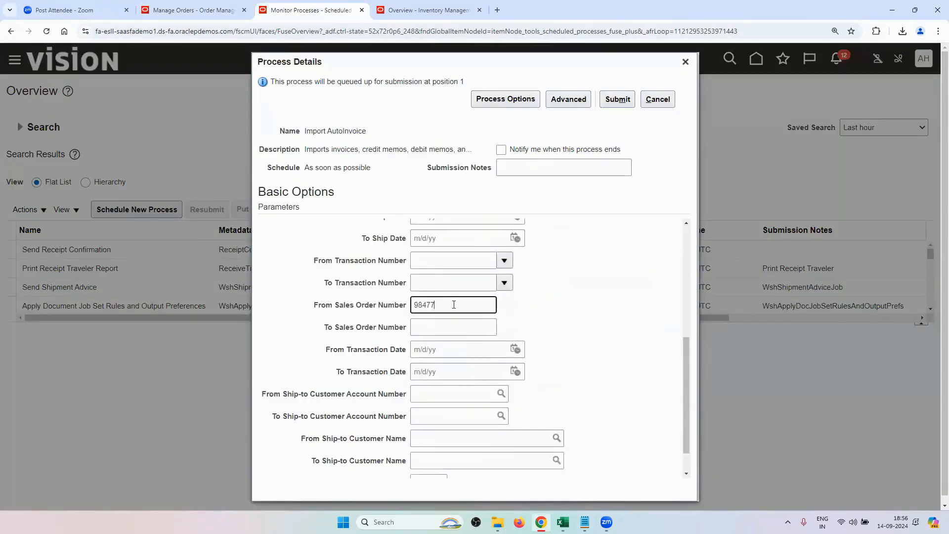
pyautogui.click(546, 319)
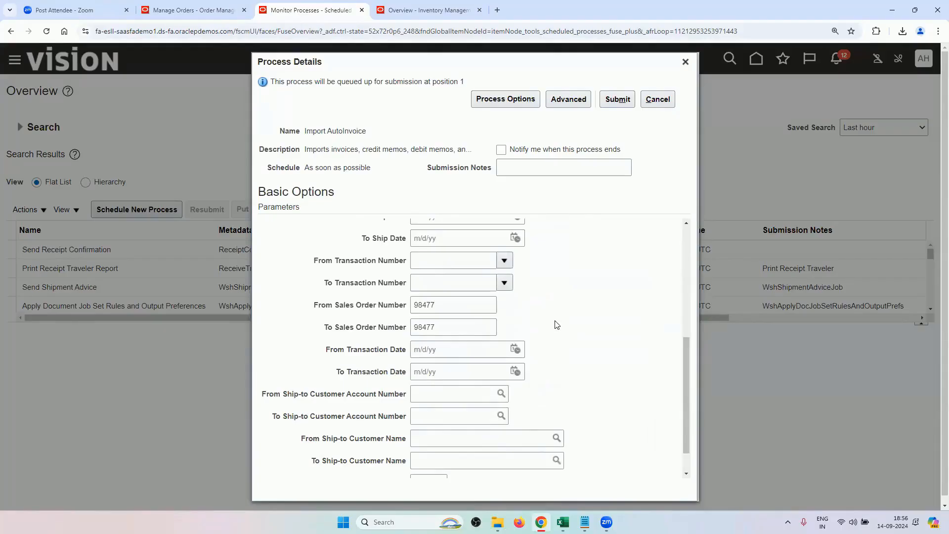
pyautogui.scroll(-1, 559, 325)
pyautogui.scroll(6, 559, 325)
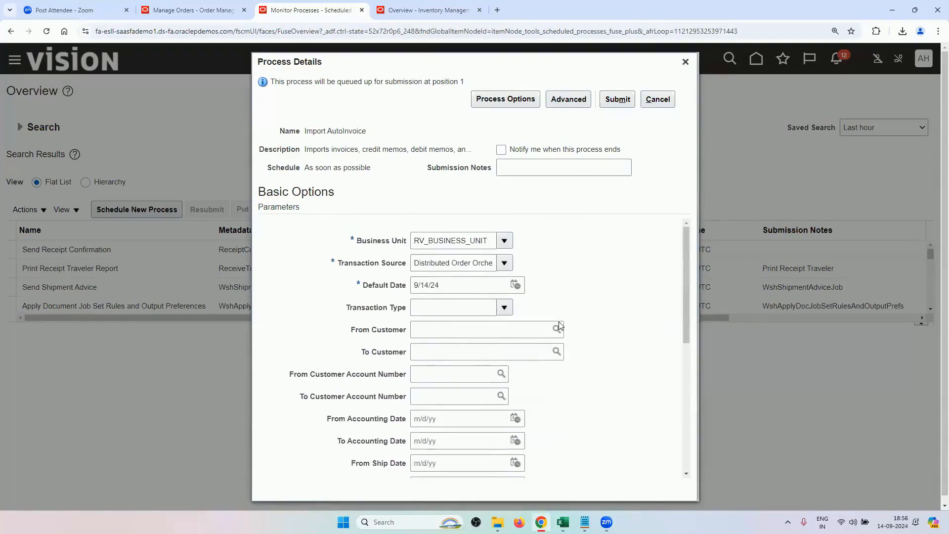
pyautogui.scroll(-5, 559, 326)
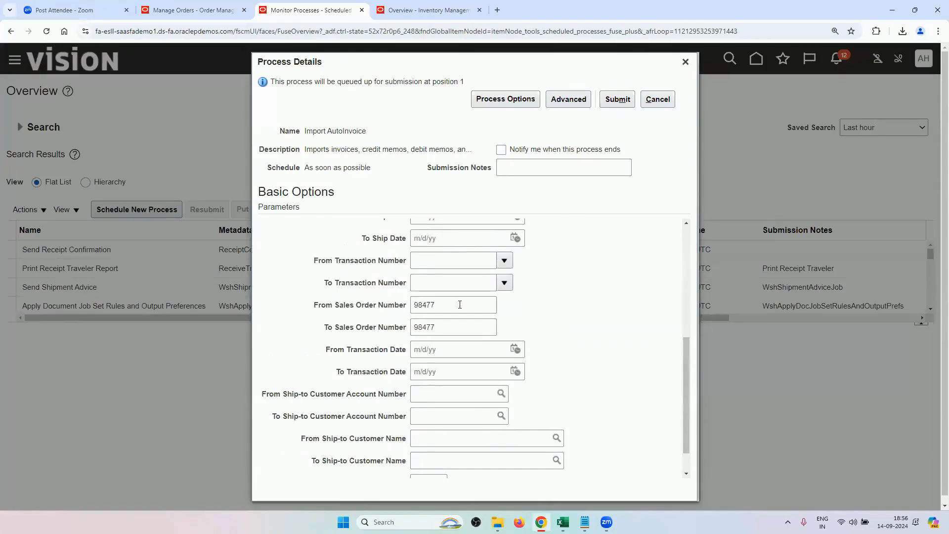
# - Submit Import AutoInvoice and refresh the process list until process 7261146 shows Running
pyautogui.hotkey('ctrl', 'shift', 'Tab')
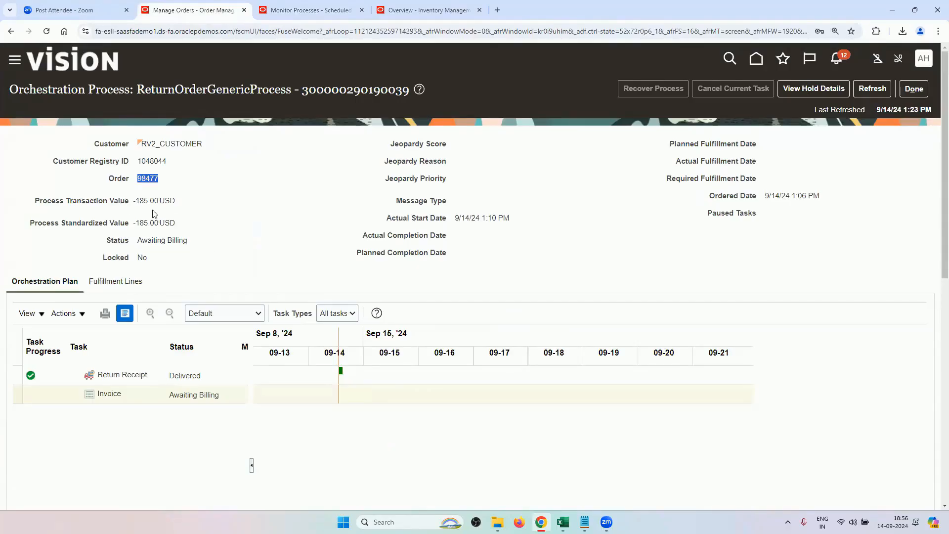
pyautogui.click(323, 11)
pyautogui.scroll(2, 482, 249)
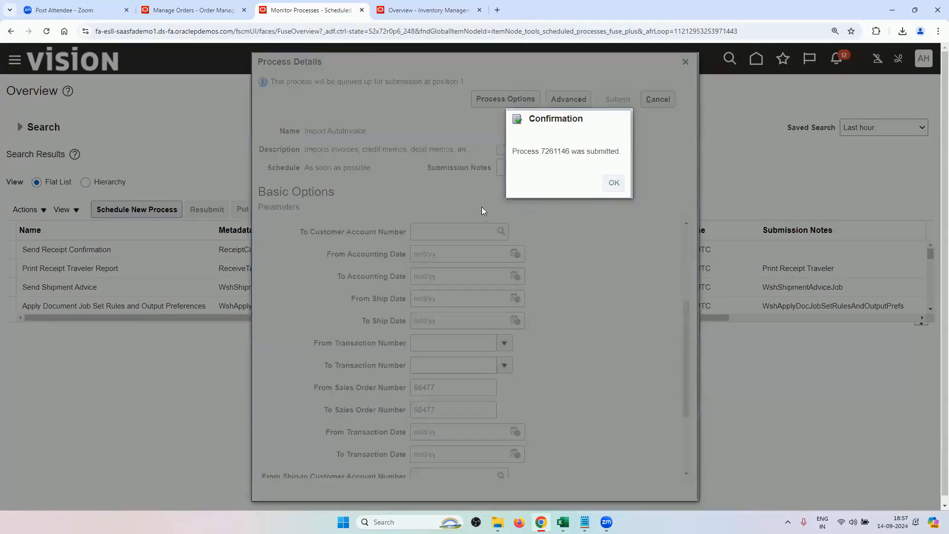
pyautogui.press('Return')
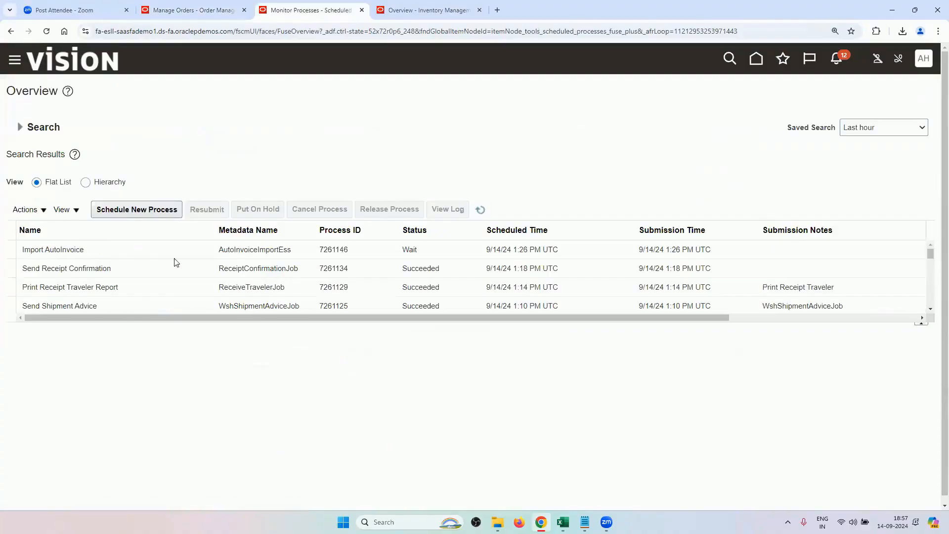
pyautogui.click(479, 209)
pyautogui.click(480, 209)
pyautogui.click(480, 209)
pyautogui.click(480, 210)
# - Refresh the process list and check the order's orchestration, where Invoice is still Awaiting Billing
pyautogui.click(479, 210)
pyautogui.click(478, 210)
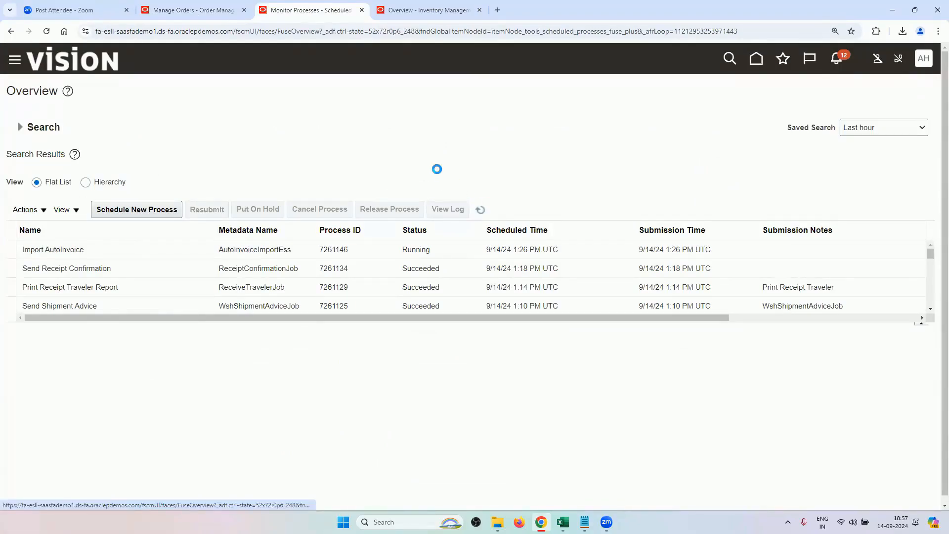
pyautogui.click(481, 210)
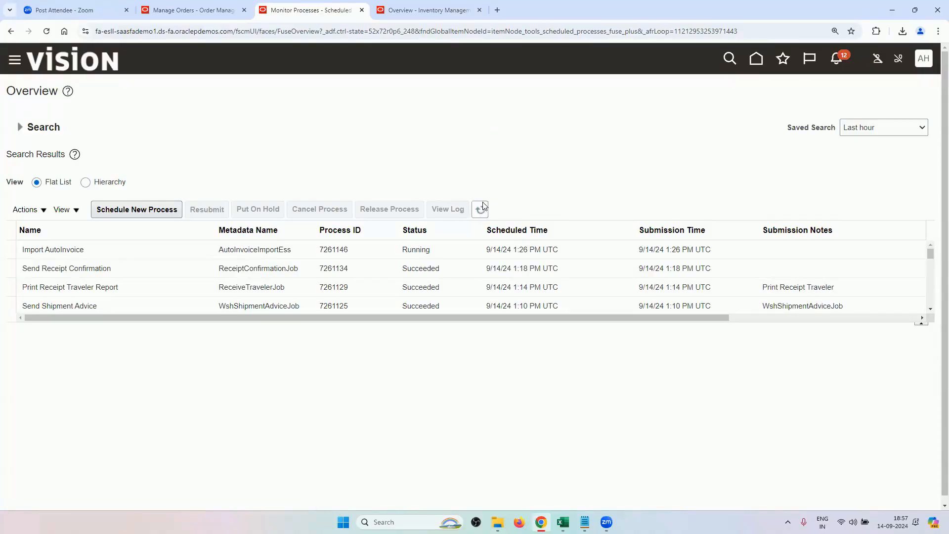
pyautogui.click(202, 15)
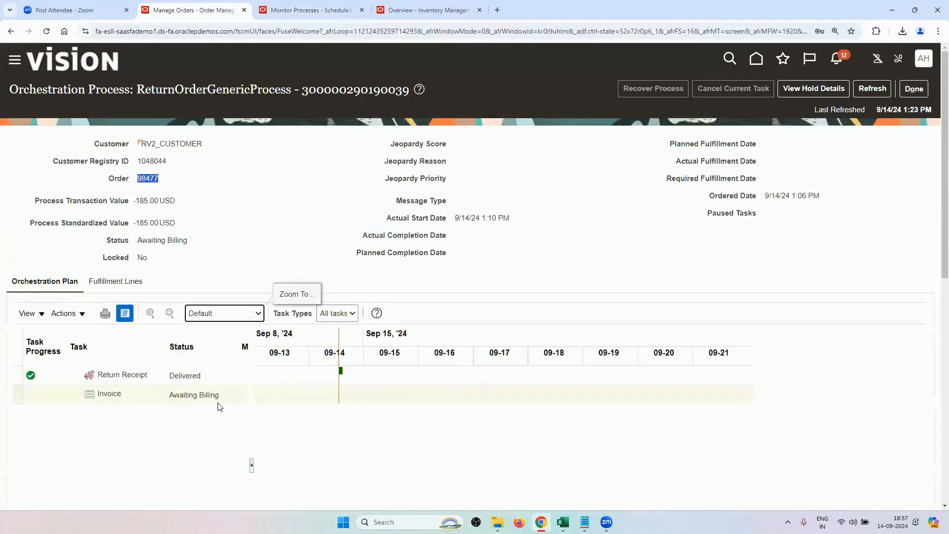
pyautogui.click(311, 9)
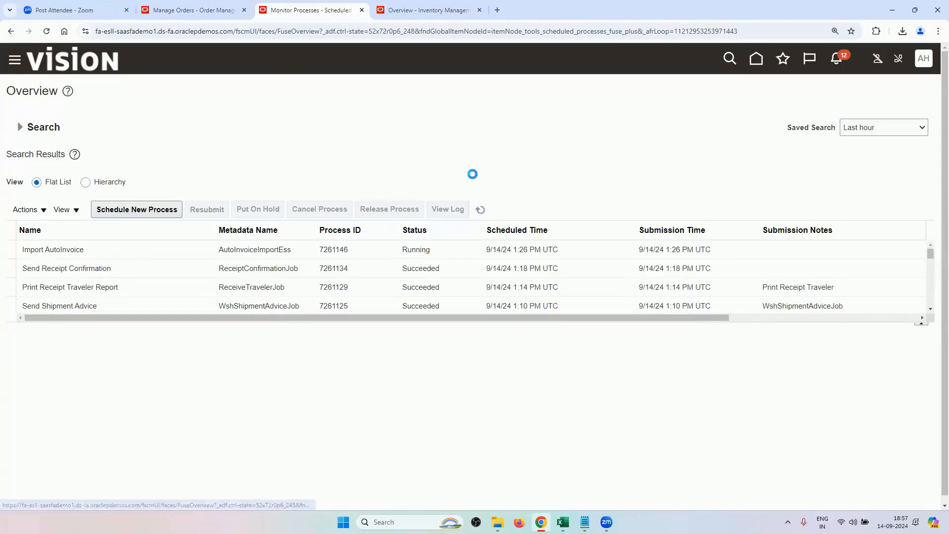
pyautogui.click(481, 210)
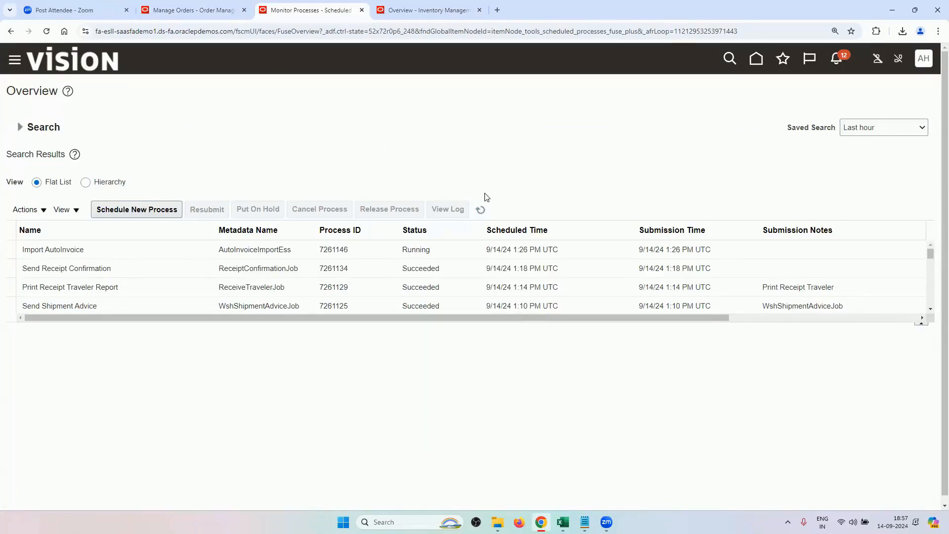
pyautogui.click(481, 210)
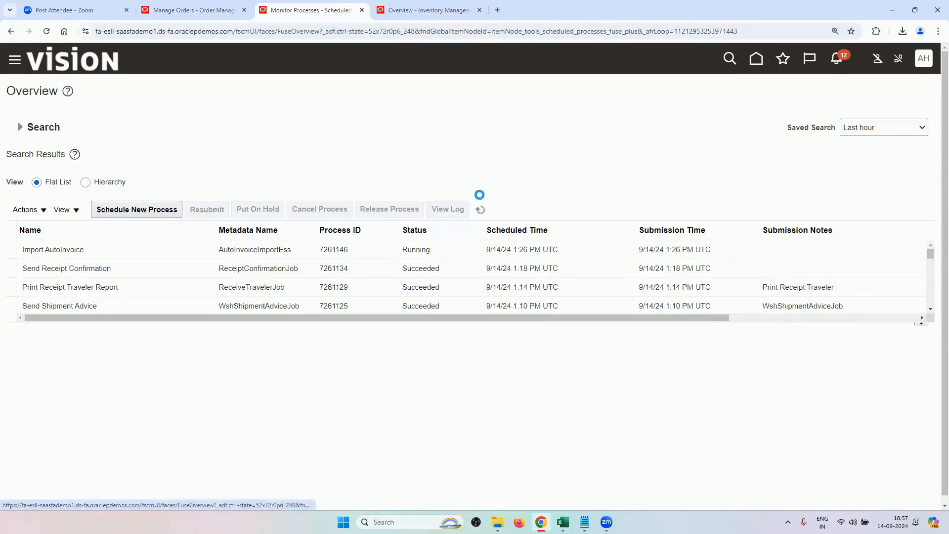
pyautogui.click(168, 10)
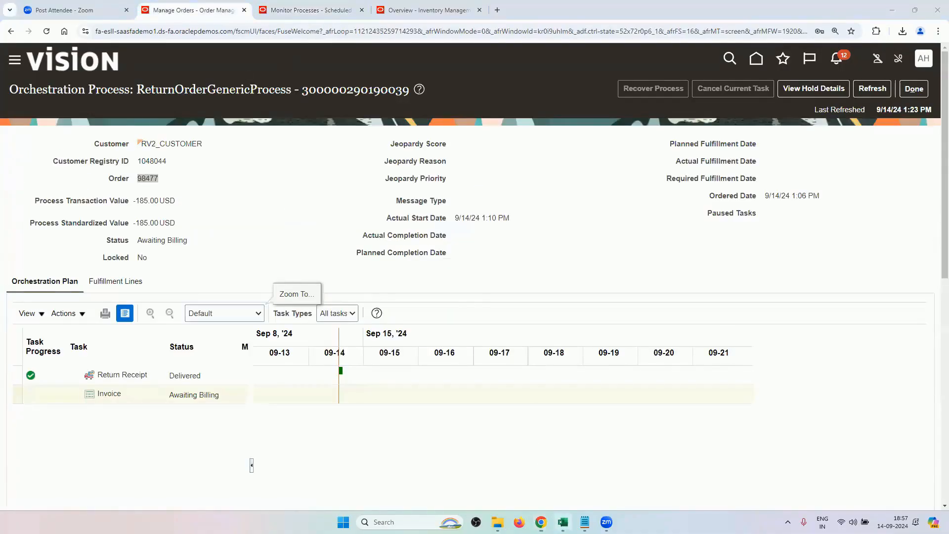
# - Look up the Unreferenced Returns entry in the training notes workbook, then return to Chrome
pyautogui.hotkey('alt', 'Tab')
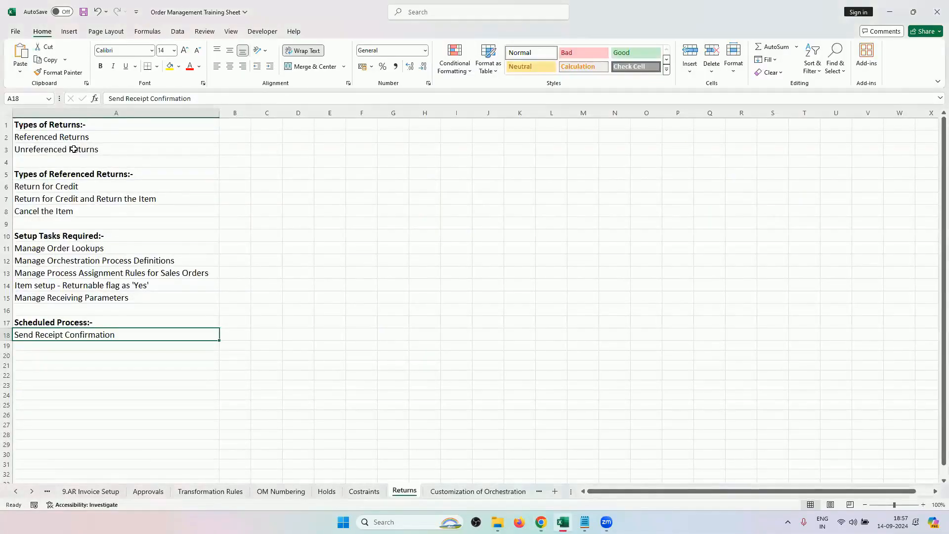
pyautogui.click(73, 141)
pyautogui.press('Down')
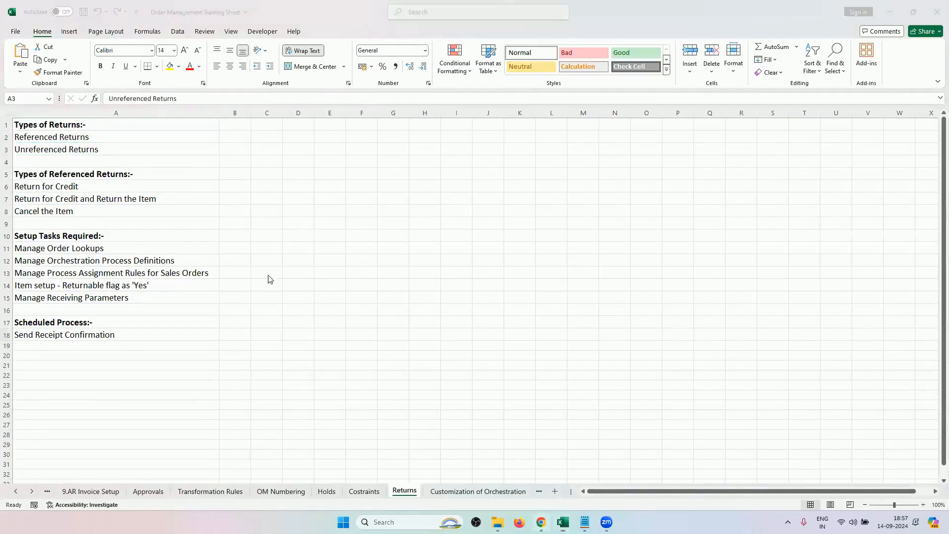
pyautogui.hotkey('alt', 'Tab')
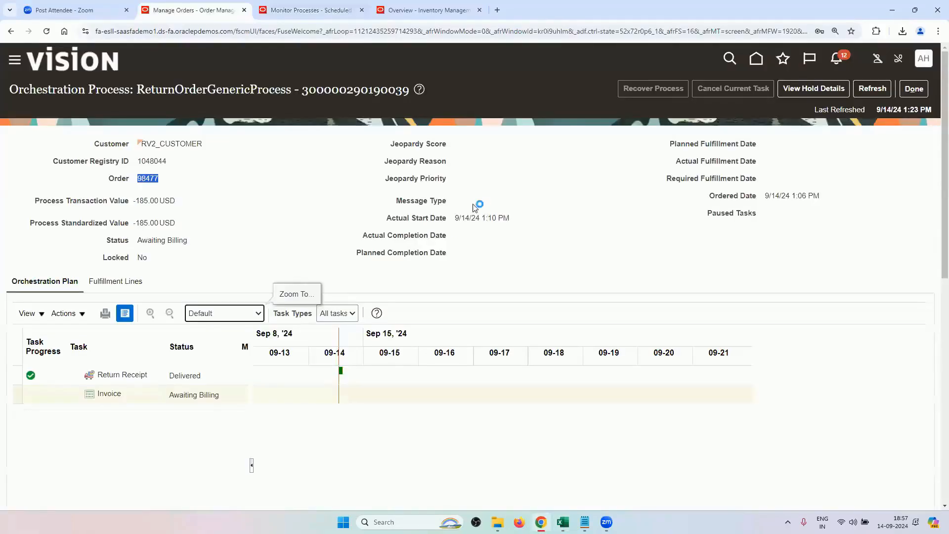
# - Refresh the scheduled processes until Import AutoInvoice and Process Responses from Order Fulfillment complete, then return to the orchestration
pyautogui.hotkey('ctrl', 'Tab')
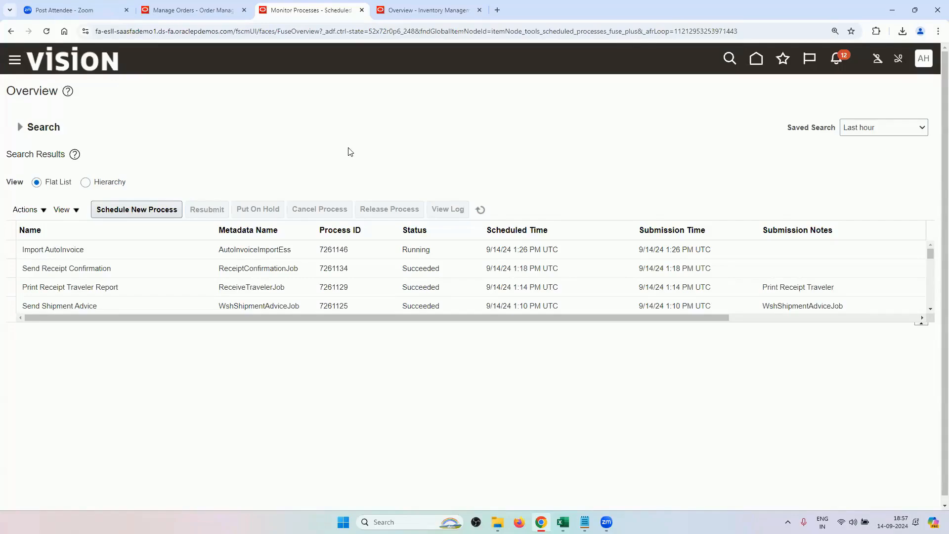
pyautogui.click(480, 209)
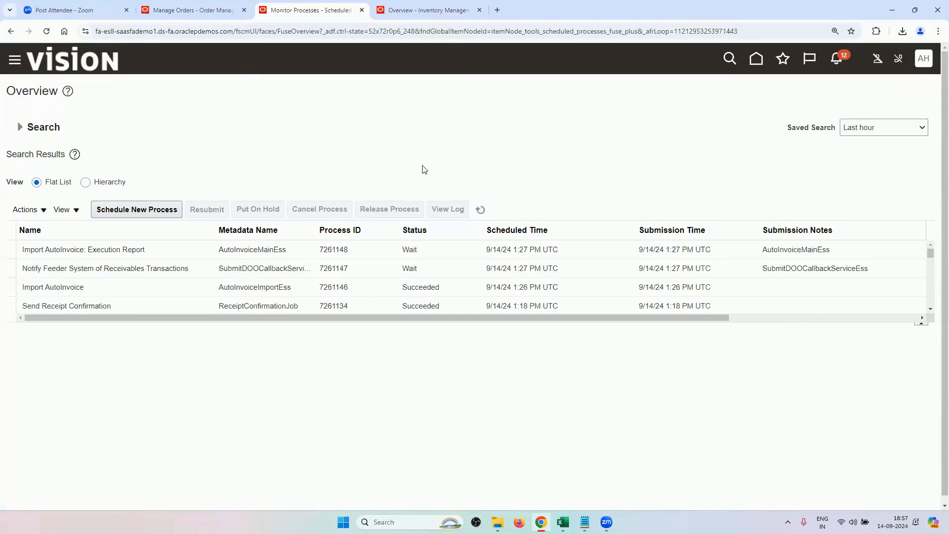
pyautogui.click(480, 210)
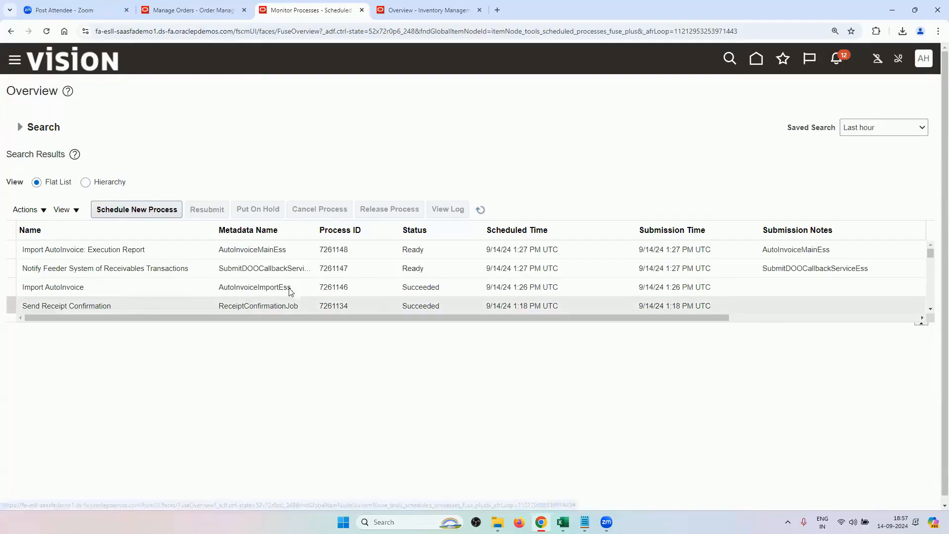
pyautogui.click(479, 209)
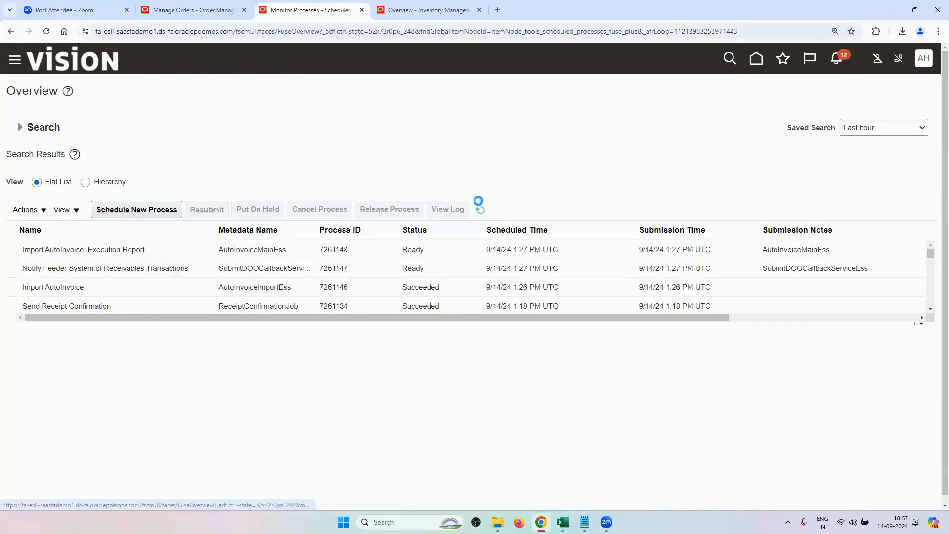
pyautogui.click(480, 209)
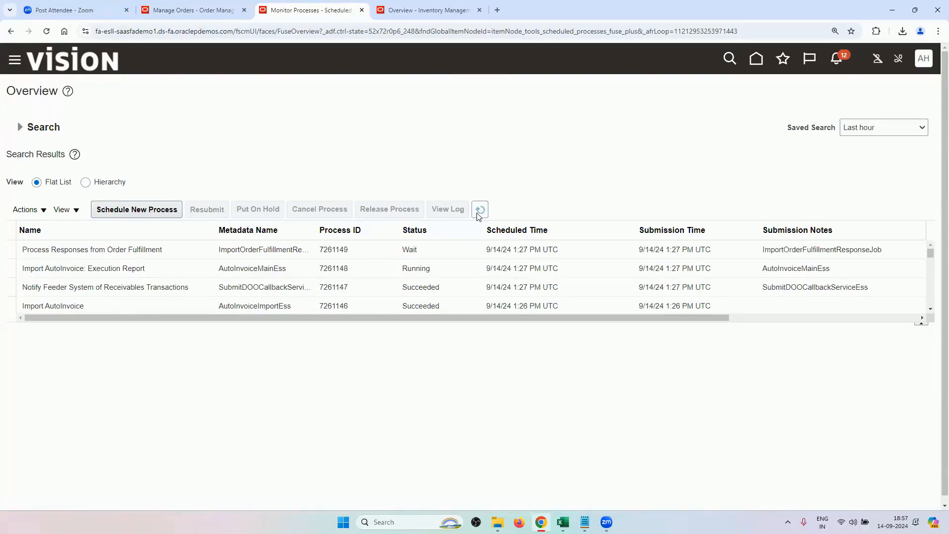
pyautogui.click(478, 208)
pyautogui.click(479, 210)
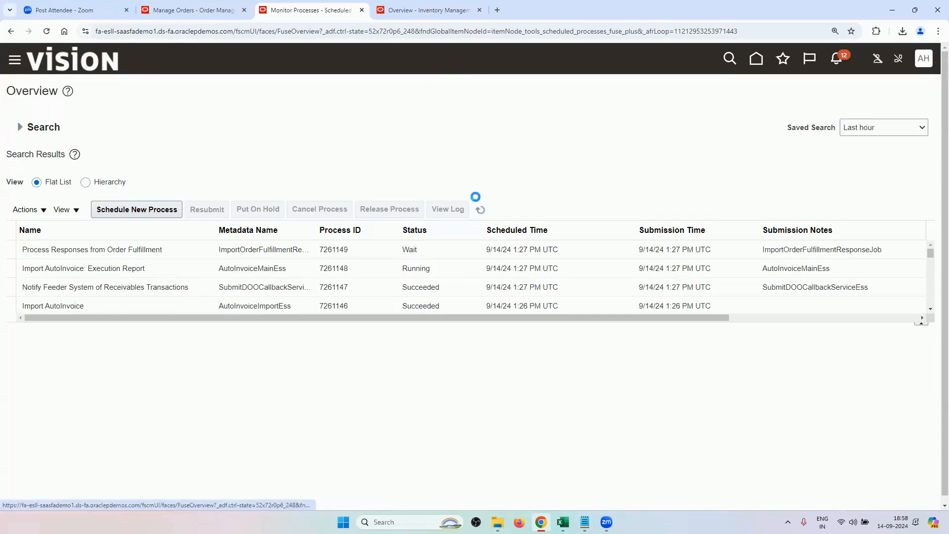
pyautogui.click(479, 209)
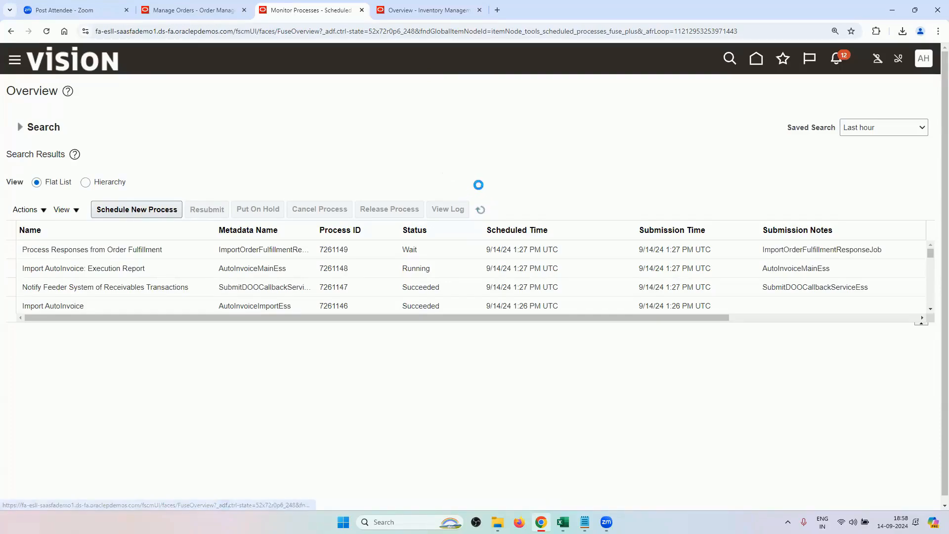
pyautogui.click(480, 209)
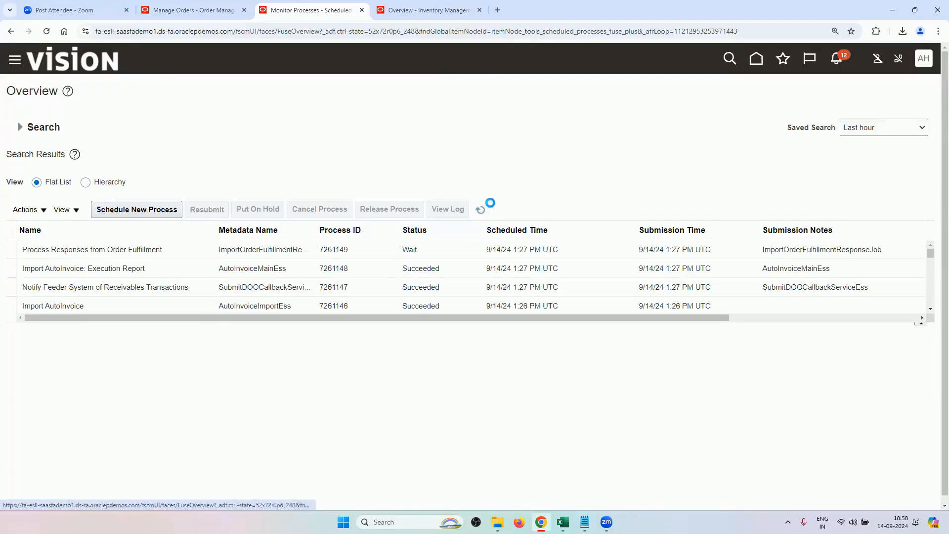
pyautogui.click(481, 208)
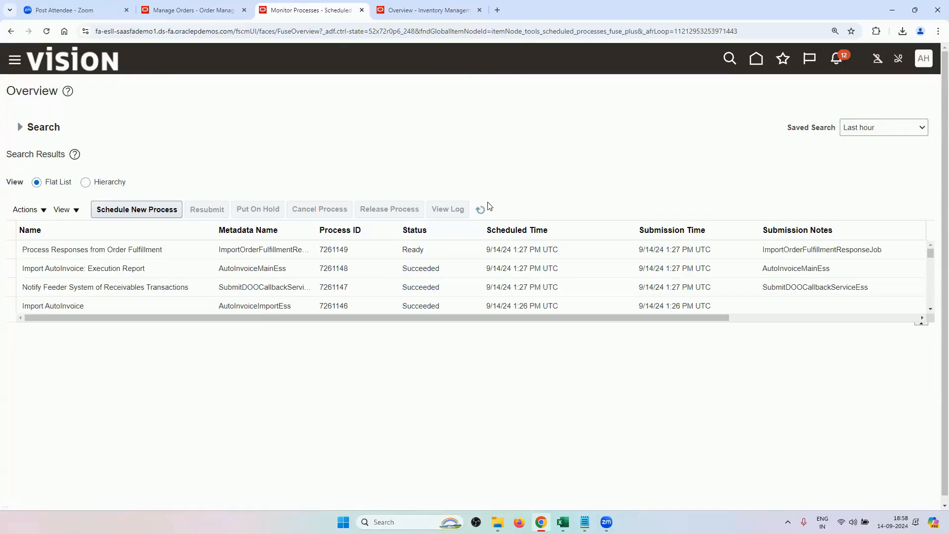
pyautogui.click(480, 210)
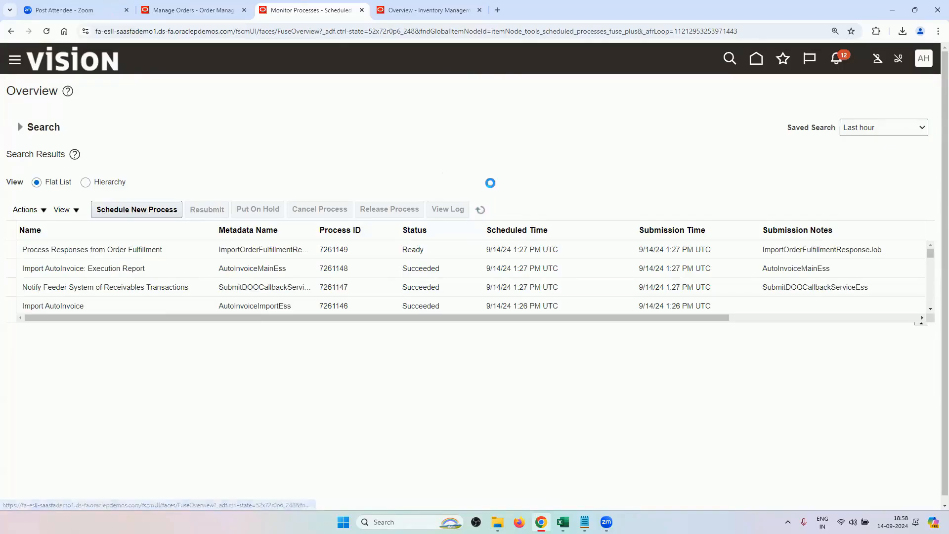
pyautogui.click(481, 210)
pyautogui.click(480, 209)
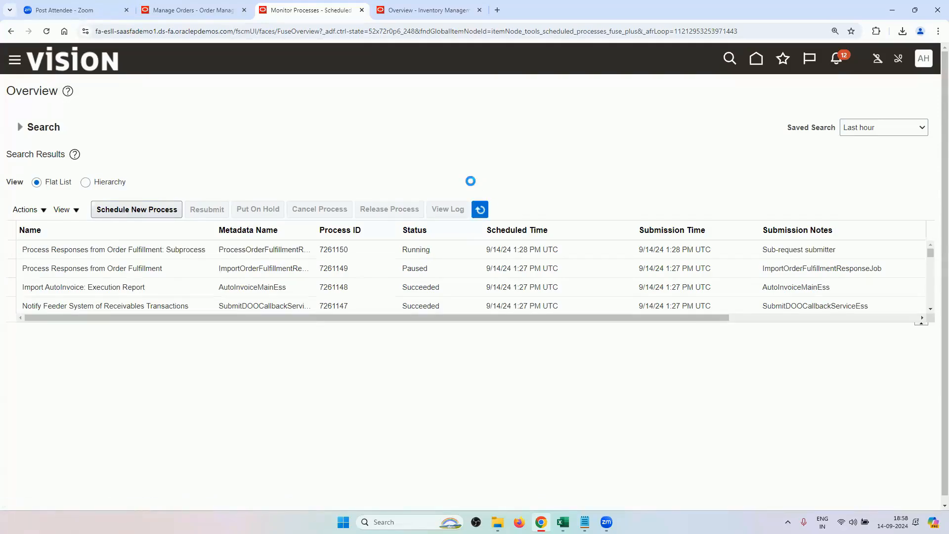
pyautogui.click(480, 210)
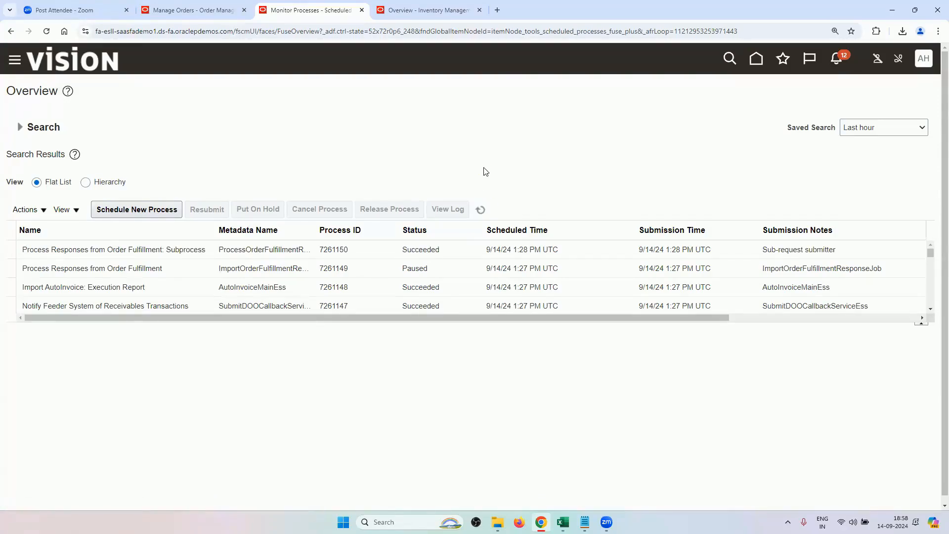
pyautogui.click(480, 210)
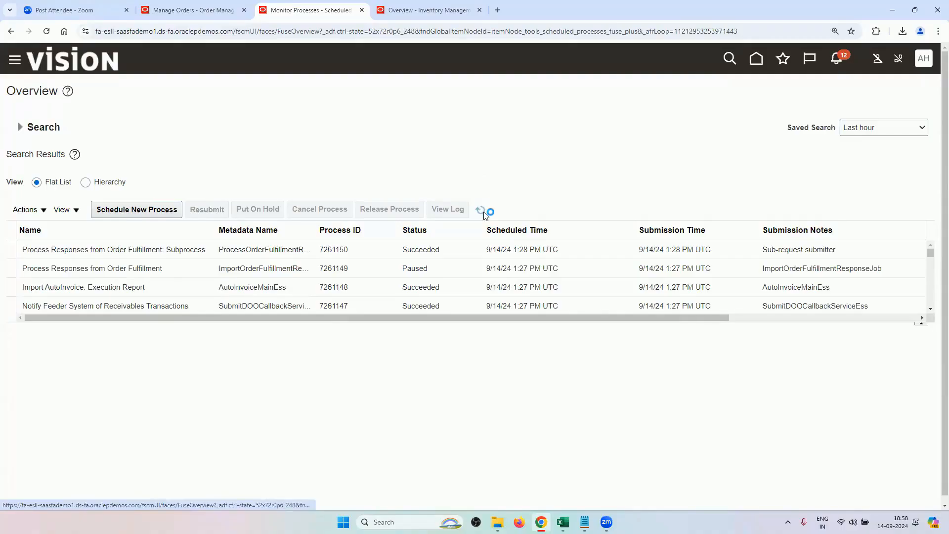
pyautogui.click(193, 10)
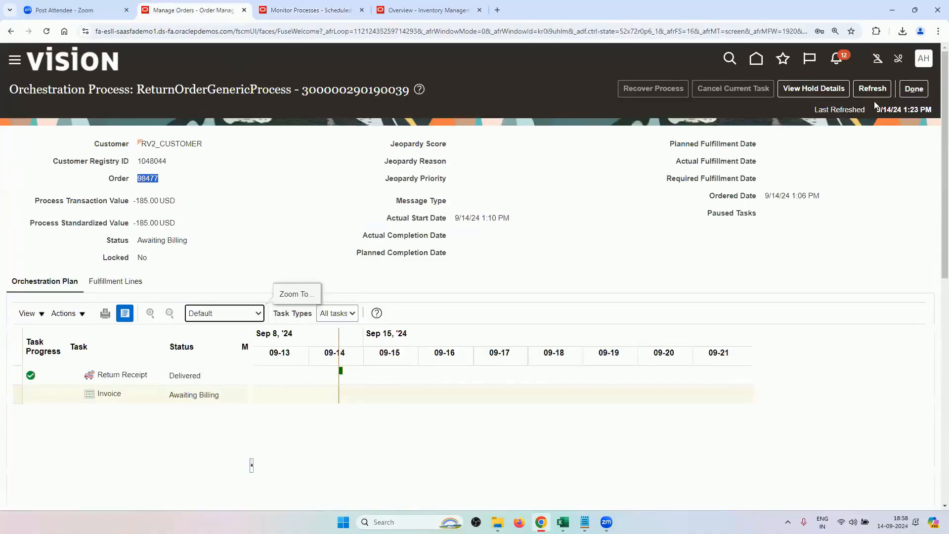
# - Refresh order 98477's orchestration to show Billed, reviewing its fulfillment lines and plan tasks
pyautogui.click(875, 92)
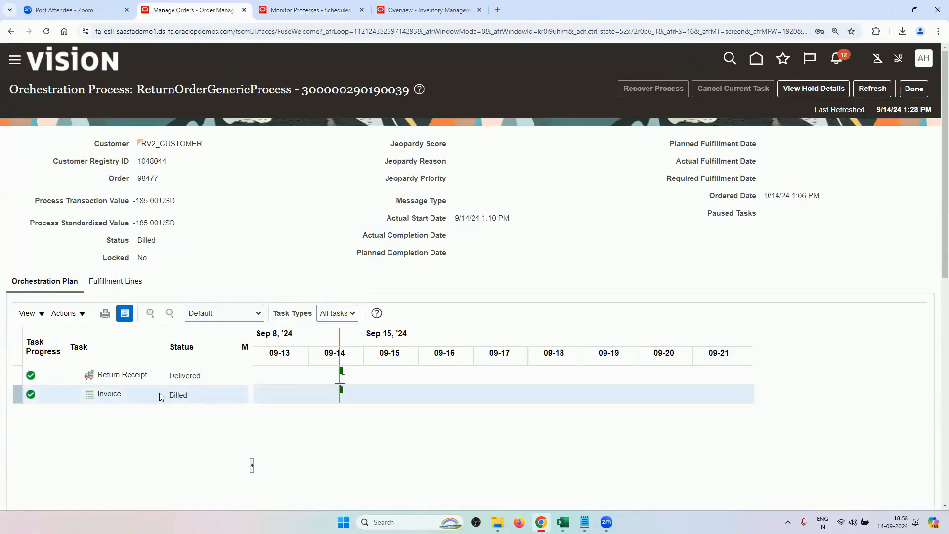
pyautogui.click(126, 282)
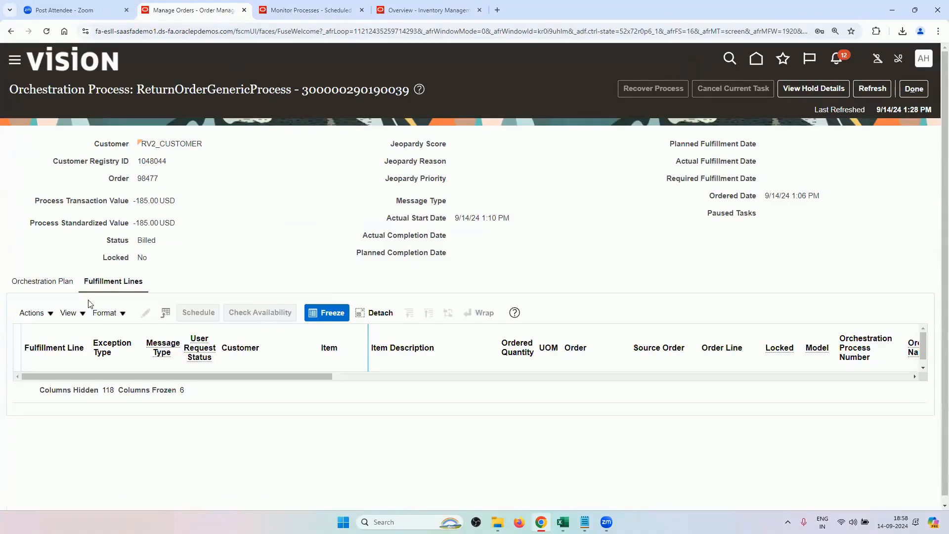
pyautogui.click(59, 283)
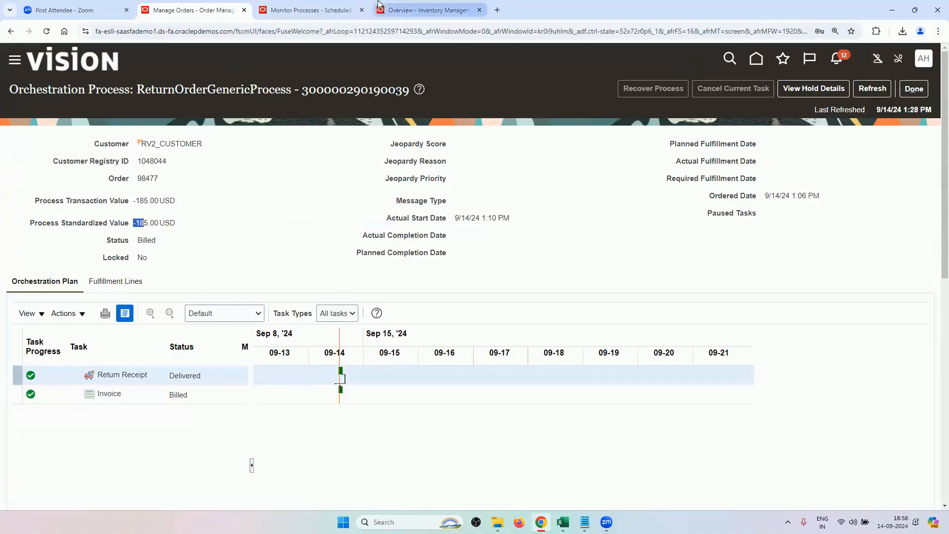
pyautogui.click(326, 9)
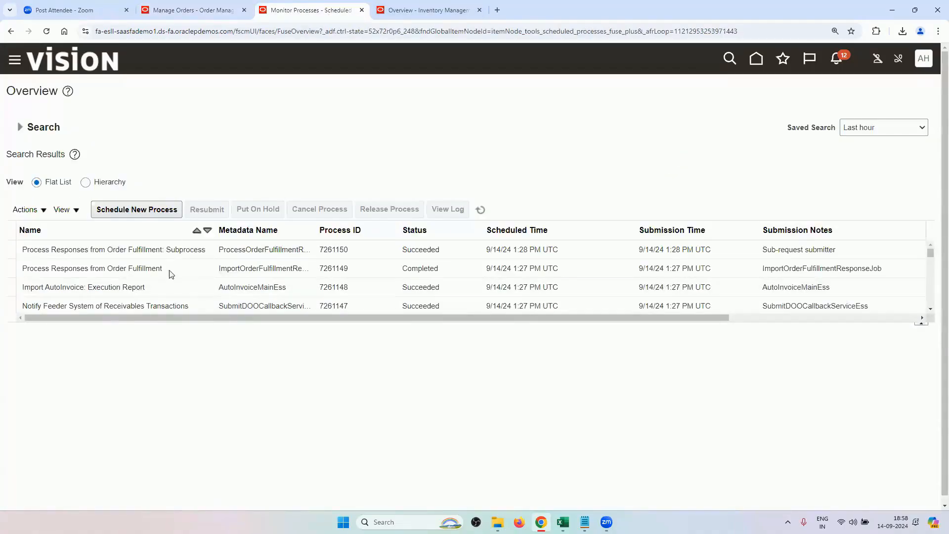
# - Republish the Import AutoInvoice: Execution Report output and export it as a PDF
pyautogui.click(154, 290)
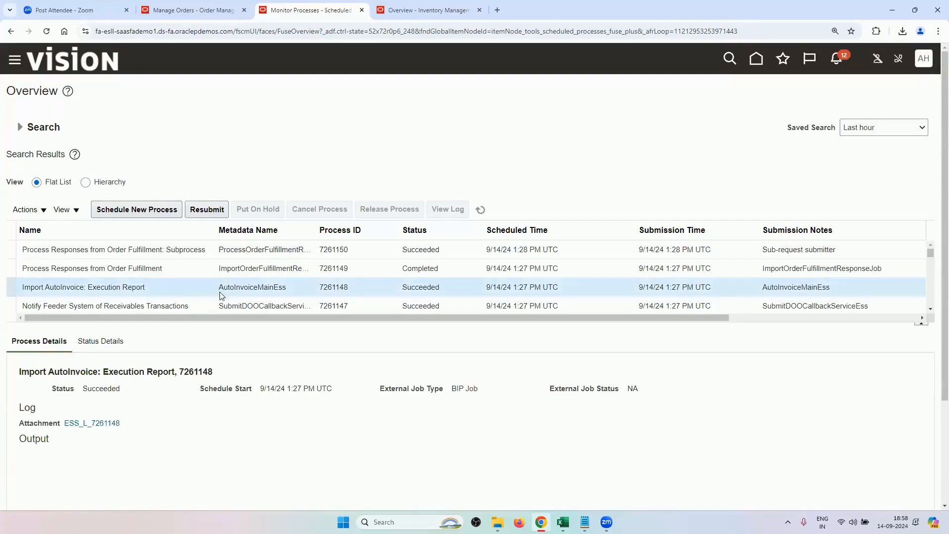
pyautogui.scroll(-3, 232, 316)
pyautogui.click(246, 360)
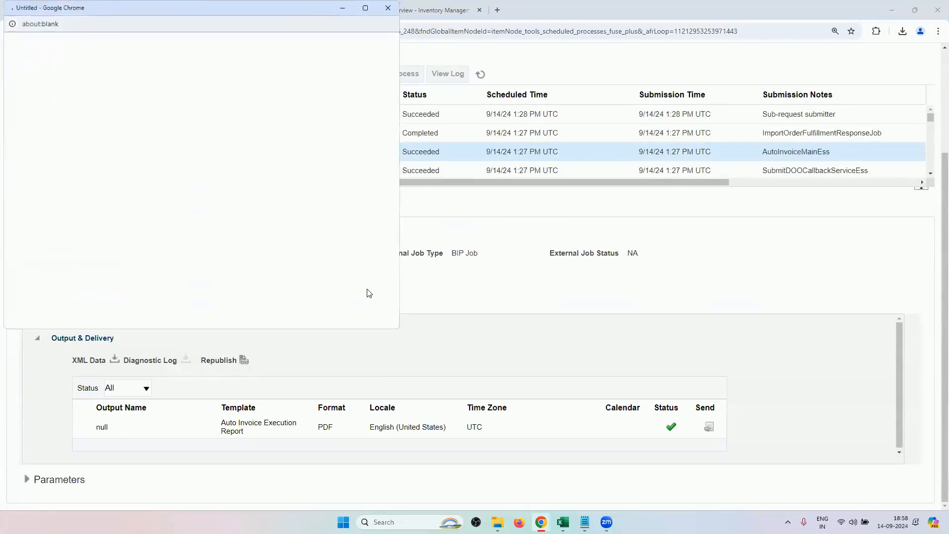
pyautogui.click(352, 77)
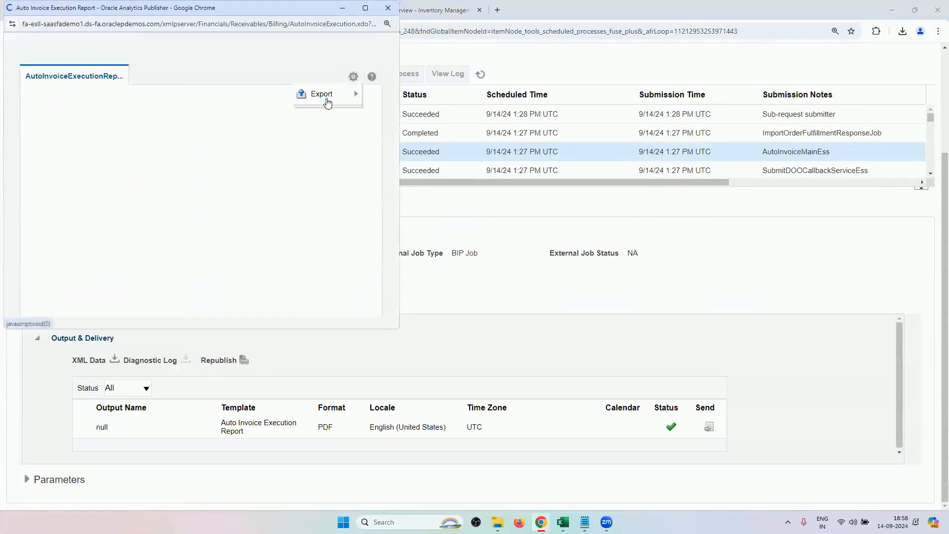
pyautogui.moveTo(327, 102)
pyautogui.click(250, 115)
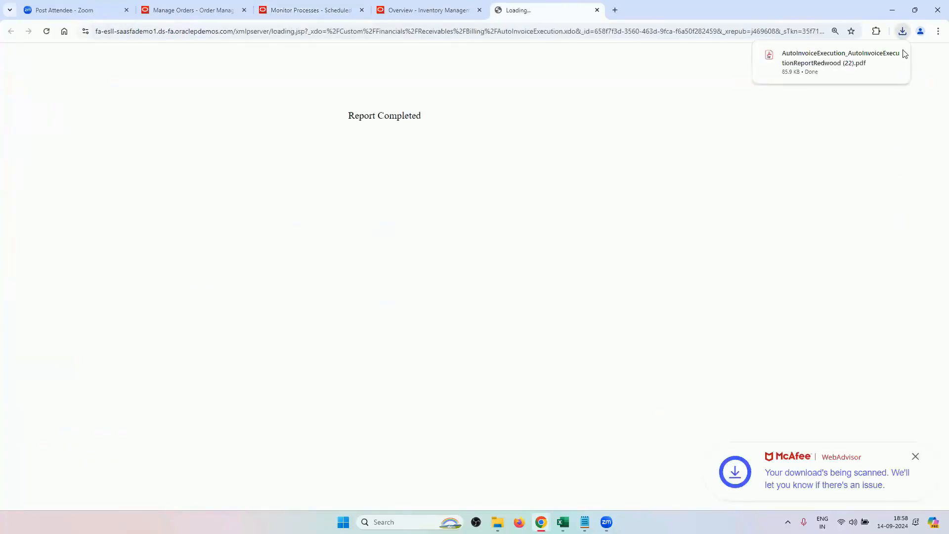
# - Confirm the AutoInvoice PDF lists one Credit Memo for -185.00, then close the report tabs
pyautogui.click(840, 58)
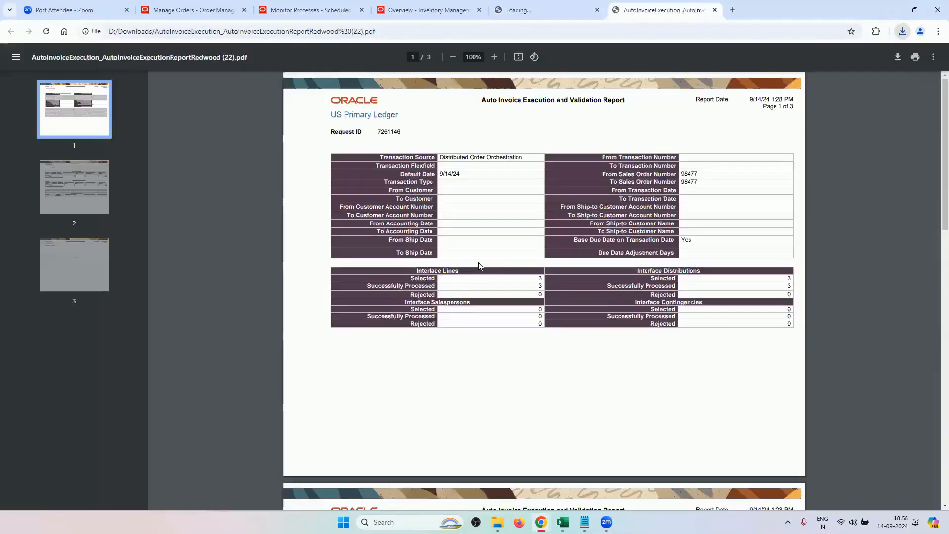
pyautogui.scroll(-5, 479, 265)
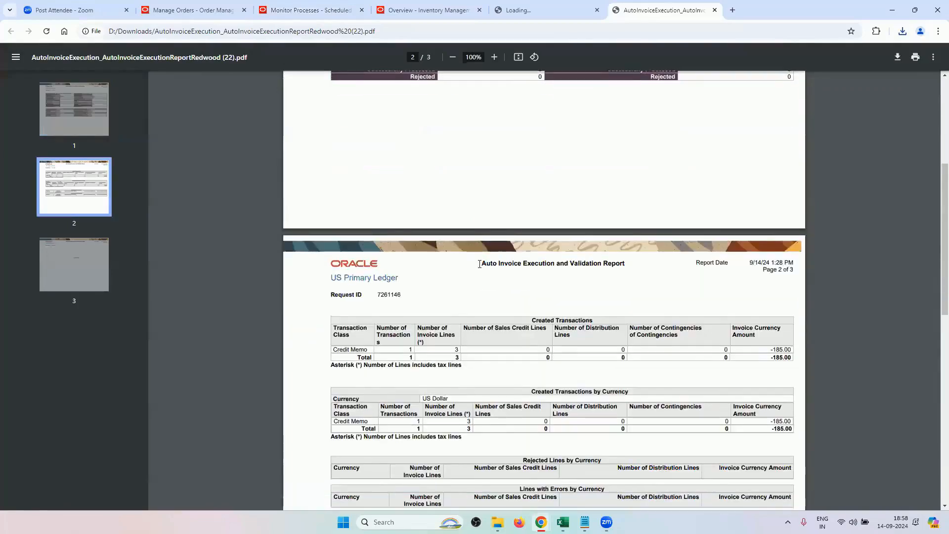
pyautogui.moveTo(369, 351); pyautogui.dragTo(337, 356)
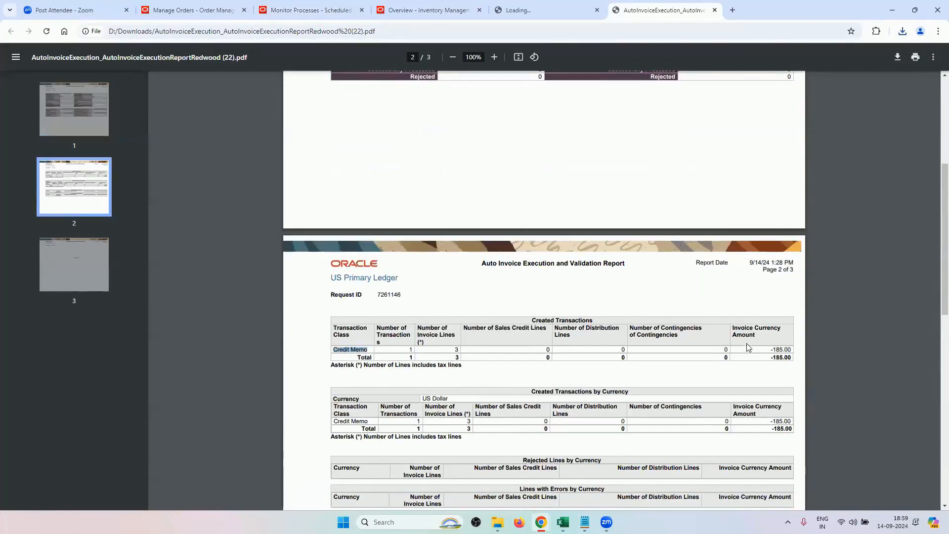
pyautogui.click(779, 349)
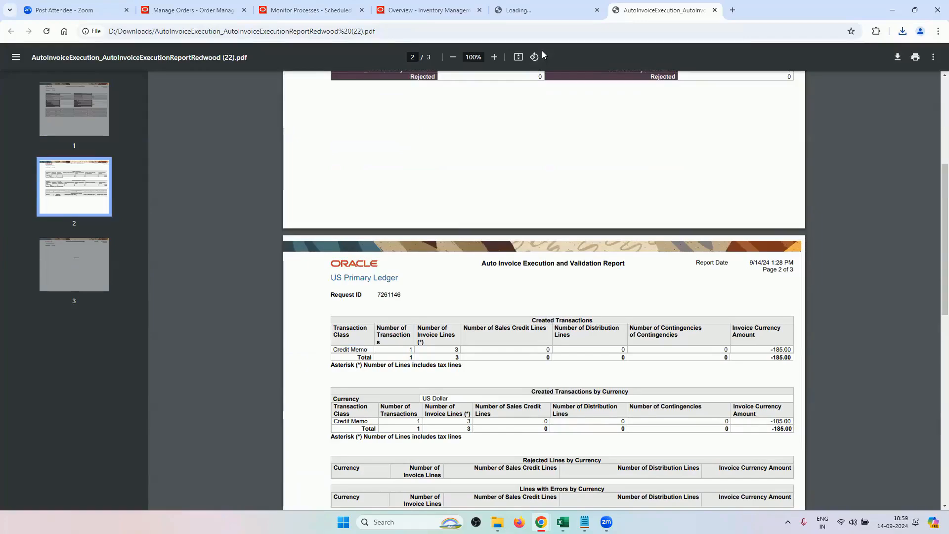
pyautogui.hotkey('ctrl', 'w')
pyautogui.hotkey('ctrl', 'w')
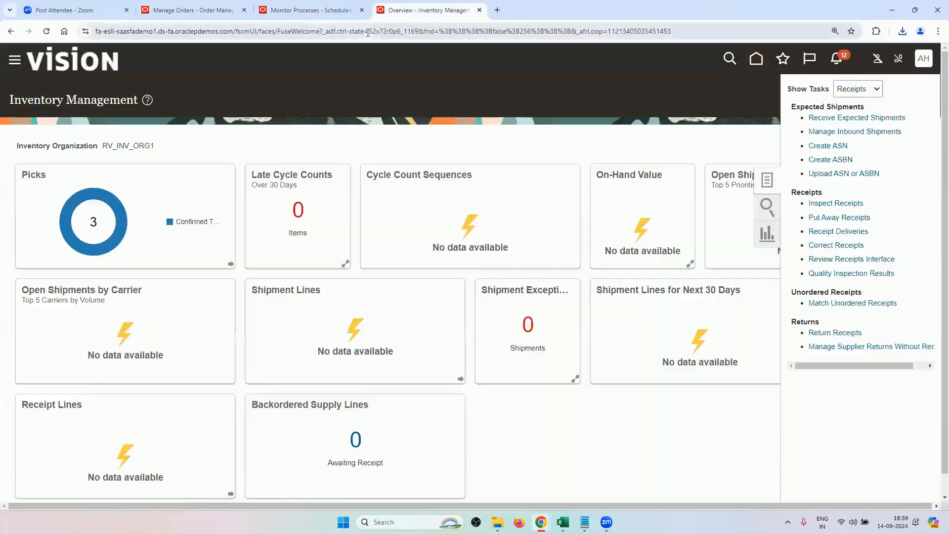
# - Go back to the return order's orchestration page and review its fulfillment lines
pyautogui.hotkey('ctrl', 'shift', 'Tab')
pyautogui.hotkey('ctrl', 'shift', 'Tab')
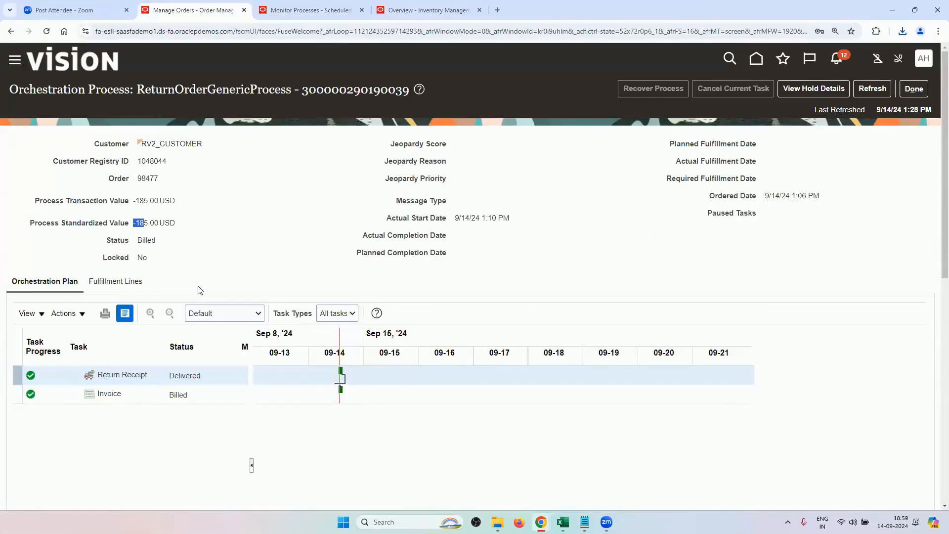
pyautogui.click(115, 280)
pyautogui.click(31, 312)
pyautogui.scroll(-2, 55, 463)
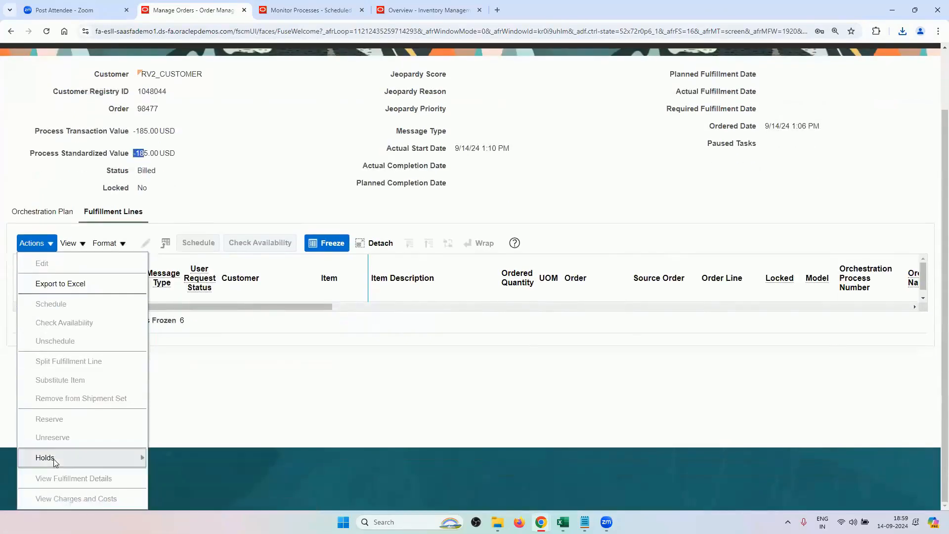
pyautogui.scroll(2, 48, 283)
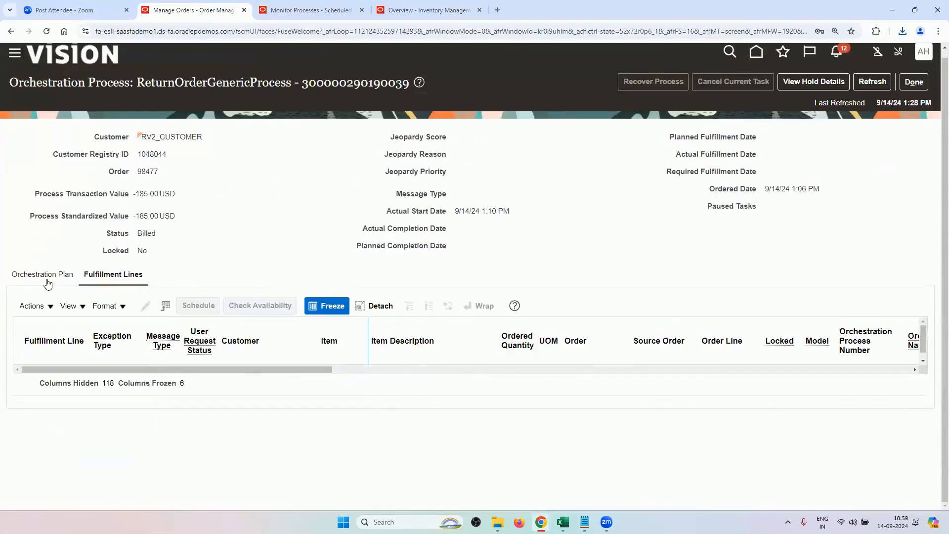
# - Check the orchestration plan, leave it for order 98477, and open the RV_PRINTERS return line's actions
pyautogui.click(47, 280)
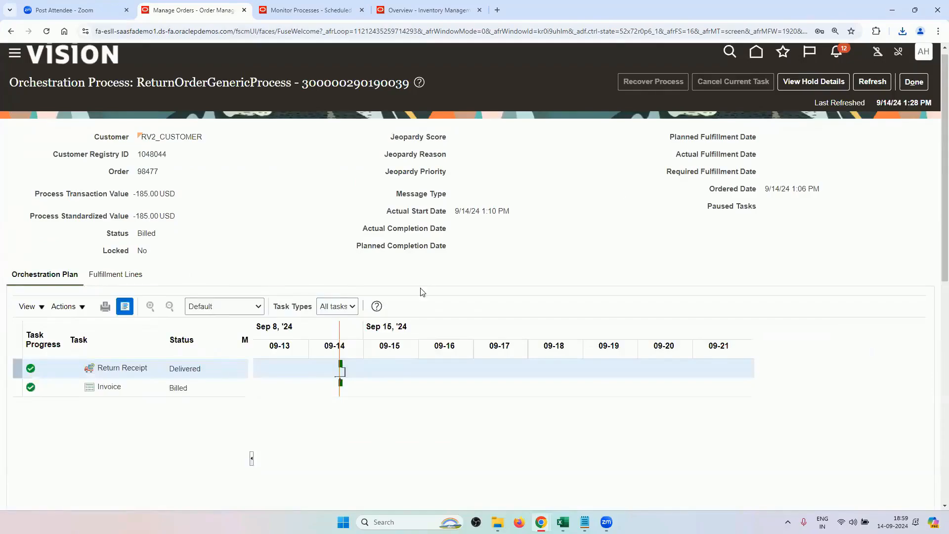
pyautogui.click(914, 83)
pyautogui.scroll(-2, 175, 285)
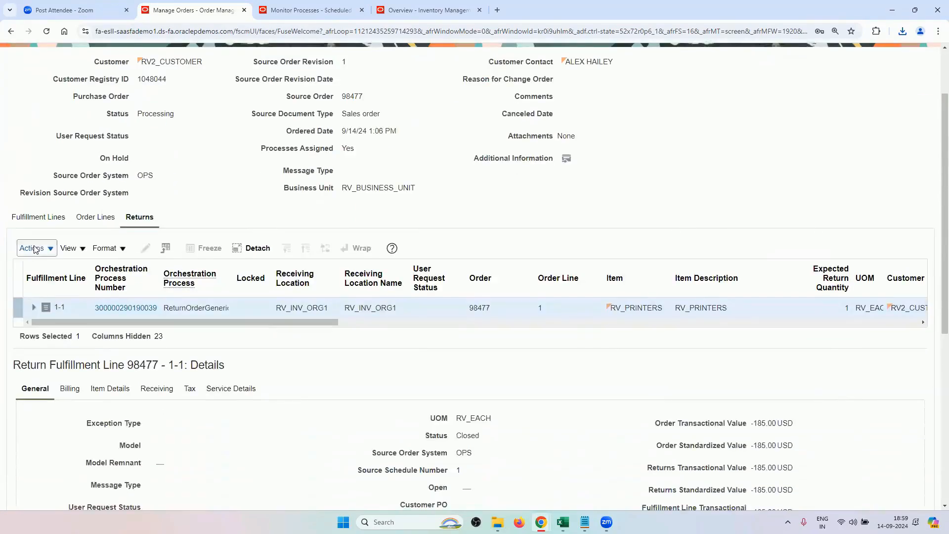
pyautogui.click(37, 250)
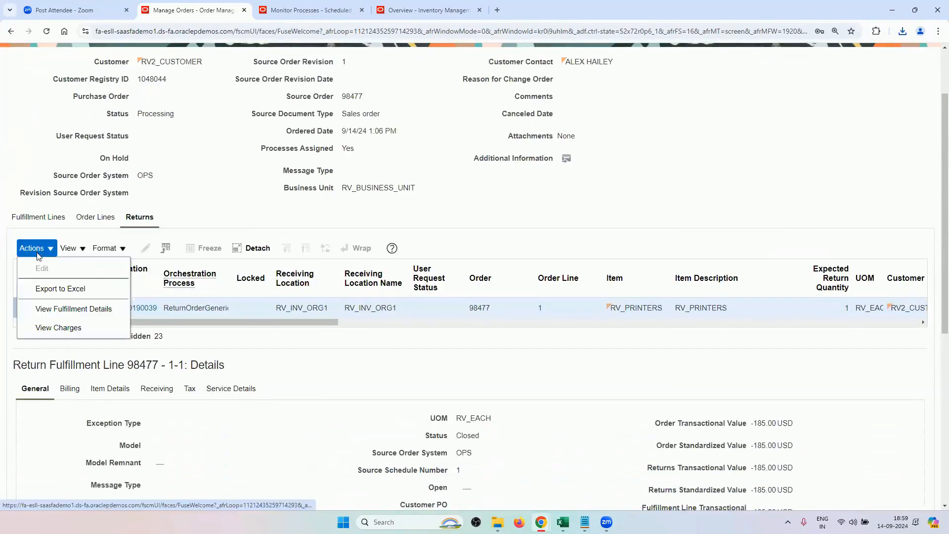
pyautogui.doubleClick(197, 185)
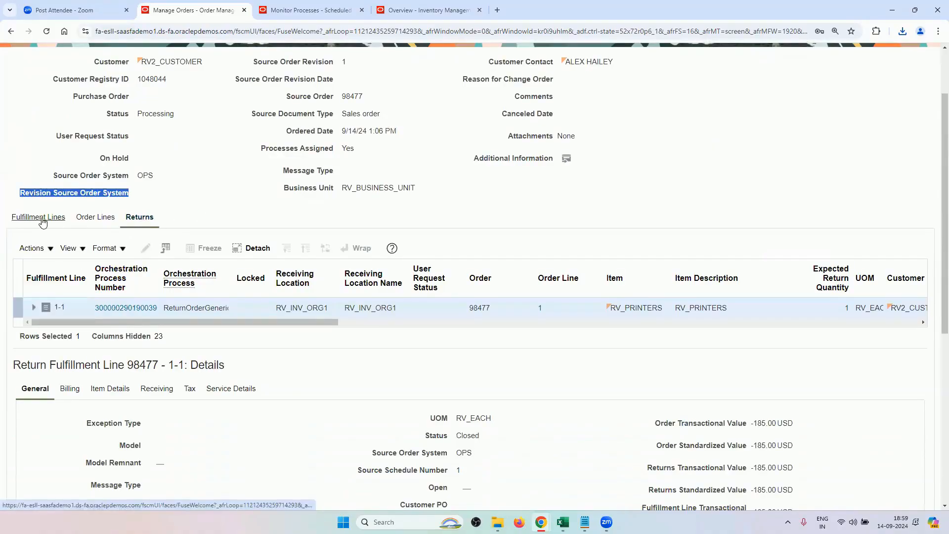
pyautogui.click(44, 249)
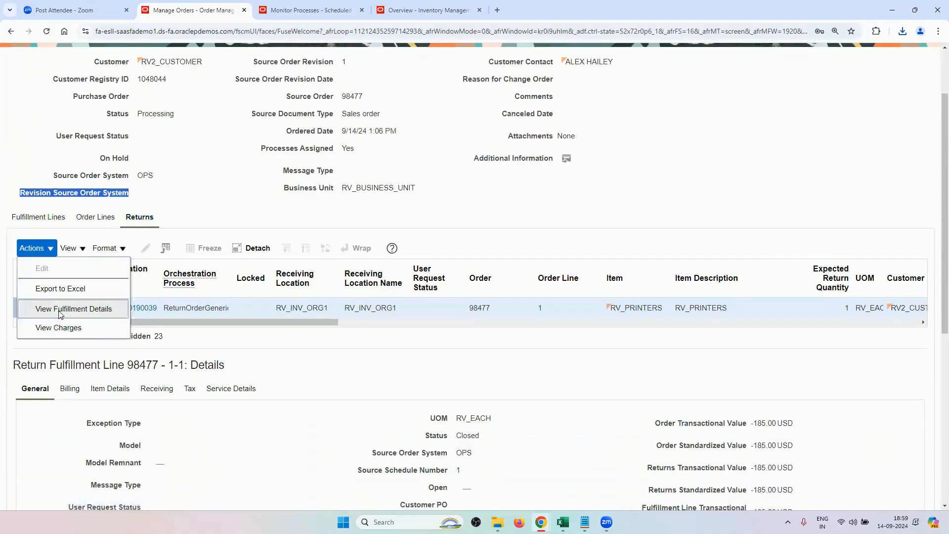
# - Review the return line's fulfillment details, with the receipt delivered and invoice 110390 billed
pyautogui.click(56, 328)
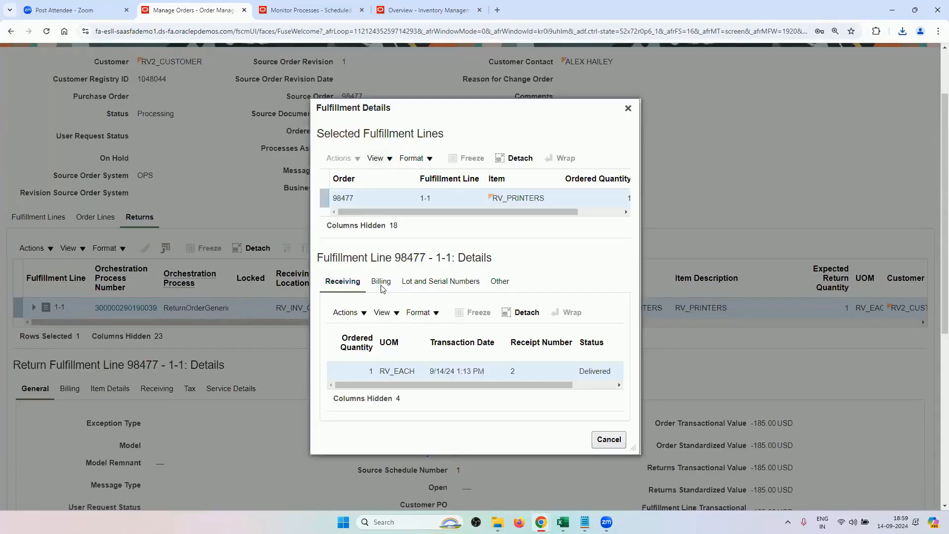
pyautogui.click(381, 283)
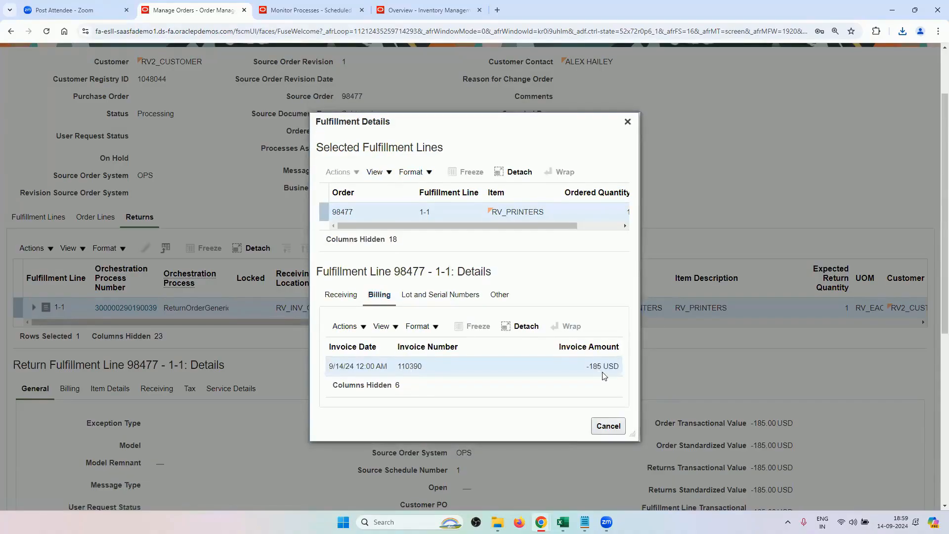
pyautogui.moveTo(409, 124); pyautogui.dragTo(347, 175)
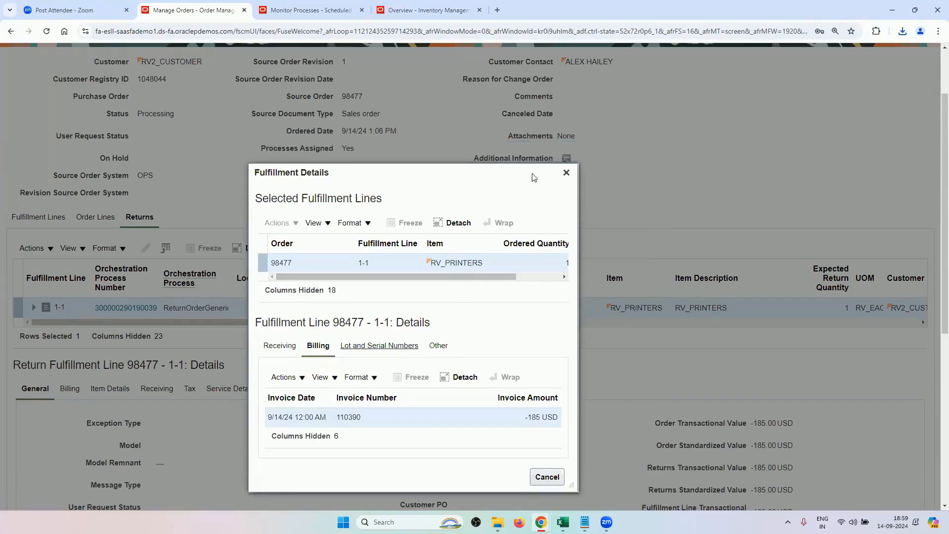
pyautogui.click(566, 172)
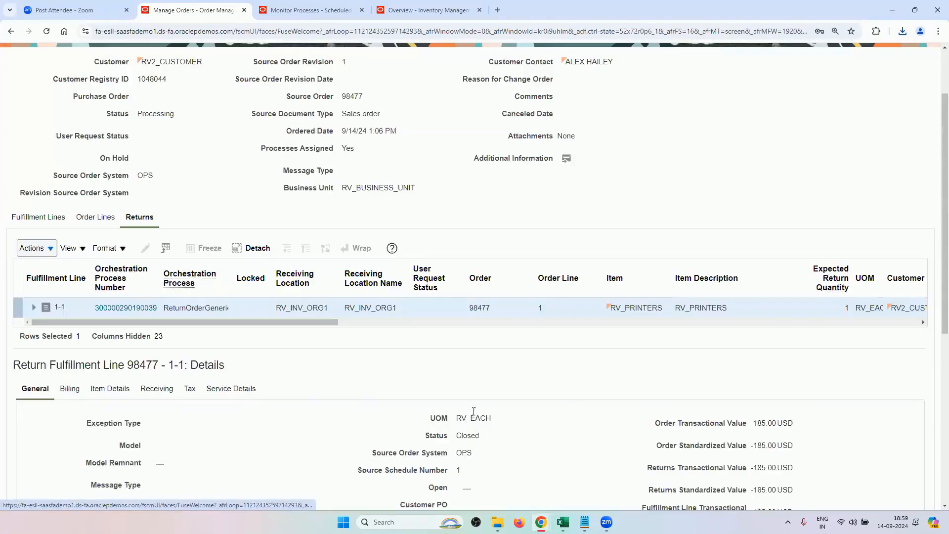
pyautogui.scroll(-5, 472, 213)
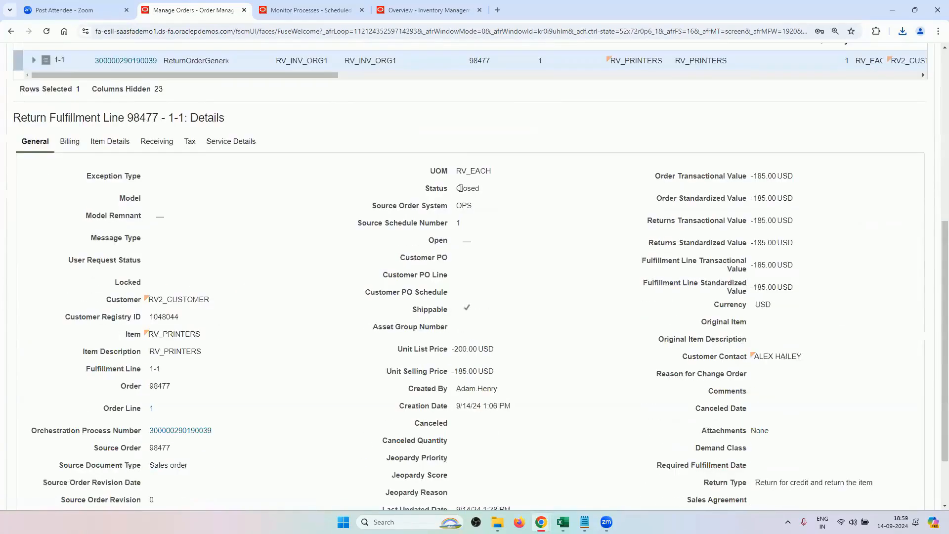
pyautogui.scroll(5, 314, 366)
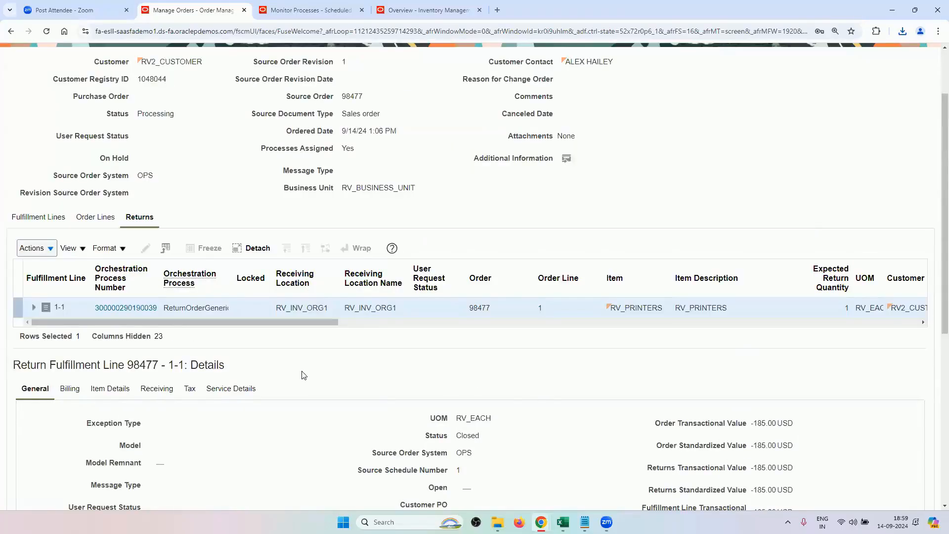
pyautogui.click(109, 308)
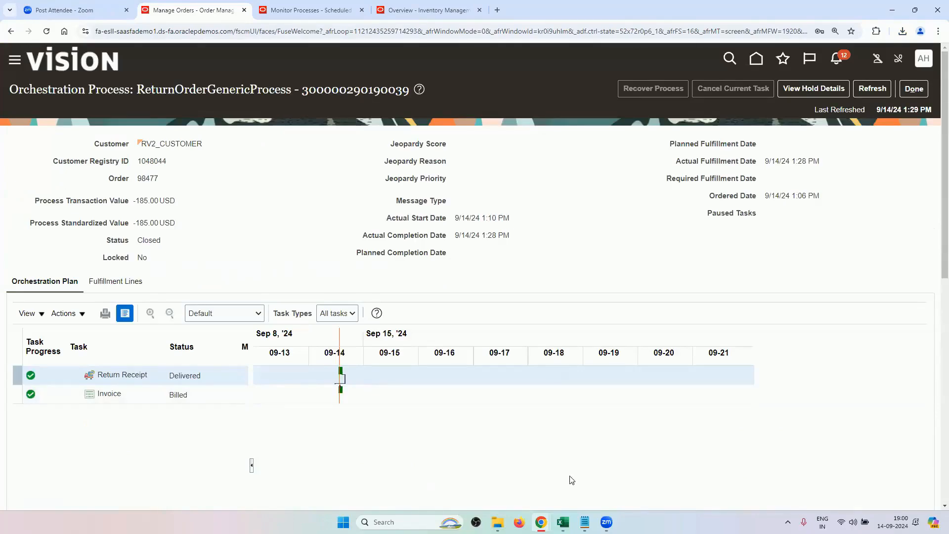
pyautogui.click(562, 522)
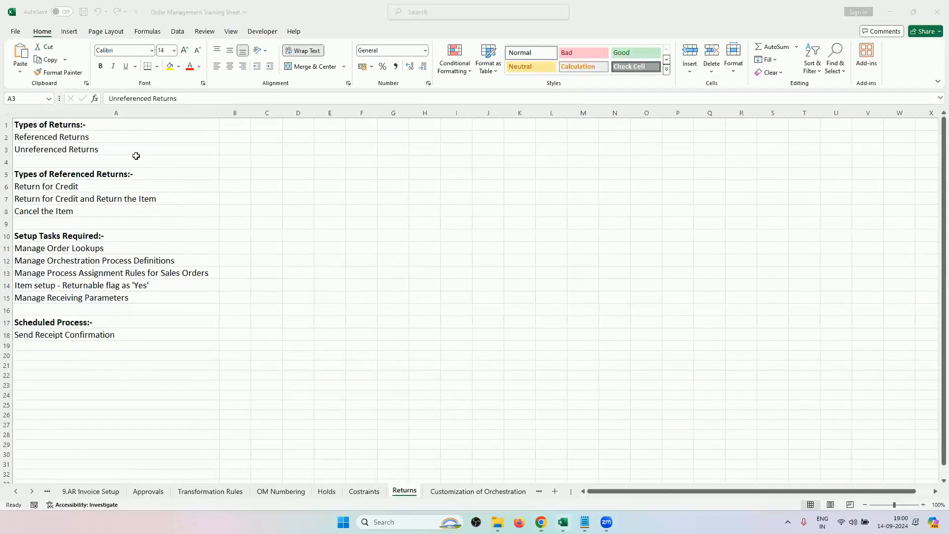
pyautogui.click(131, 137)
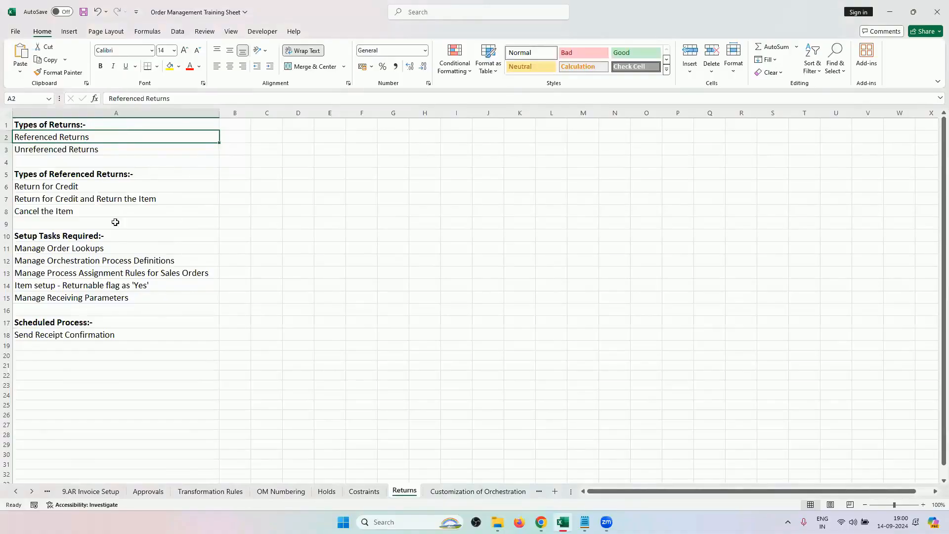
pyautogui.click(540, 521)
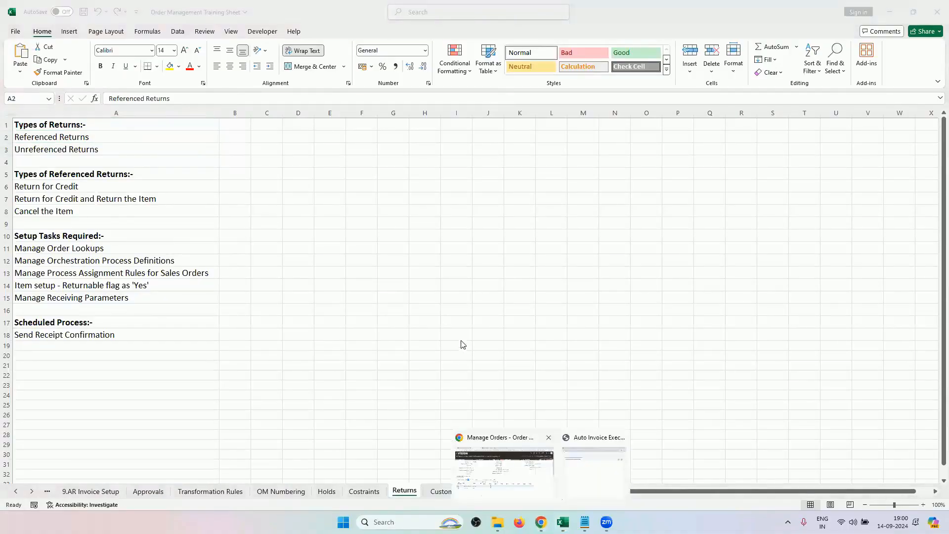
pyautogui.click(509, 474)
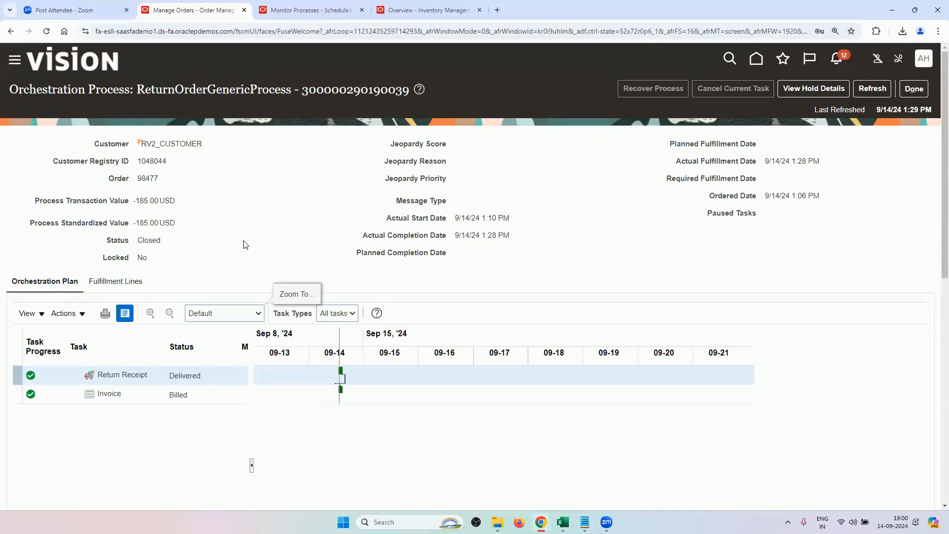
# - Close order 98477 back to the Overview, then pick the Unreferenced Returns entry in Excel
pyautogui.click(914, 89)
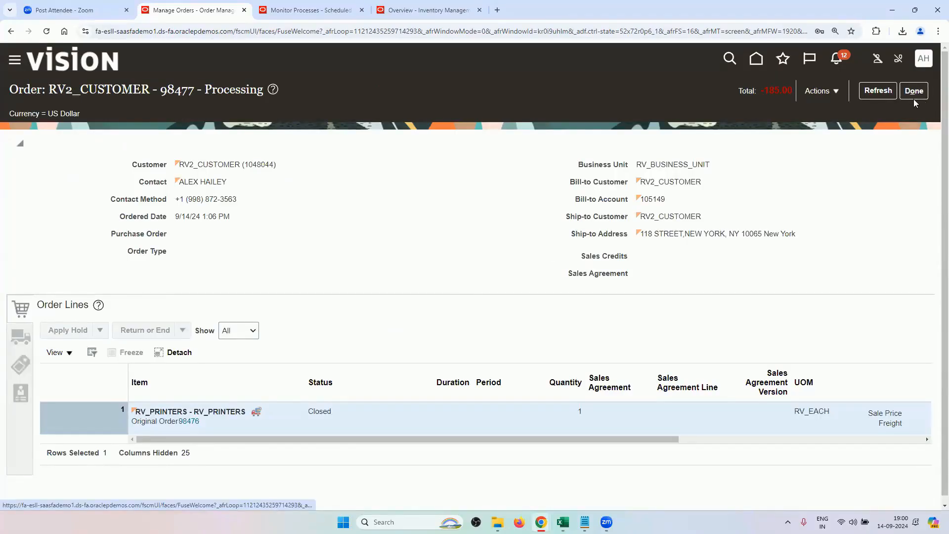
pyautogui.click(914, 100)
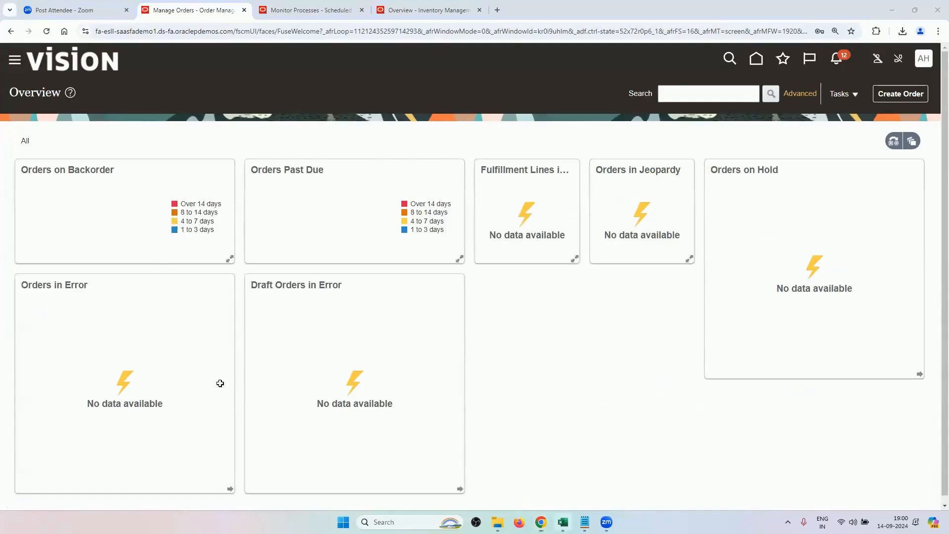
pyautogui.hotkey('alt', 'Tab')
pyautogui.click(84, 152)
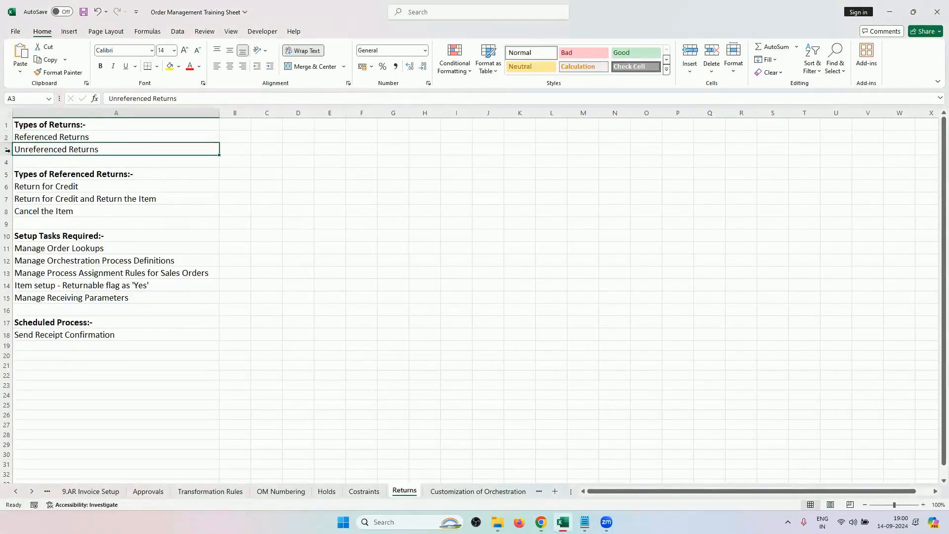
# - Select the Unreferenced Returns row, close the Auto Invoice Chrome window, and return to Manage Orders
pyautogui.click(7, 150)
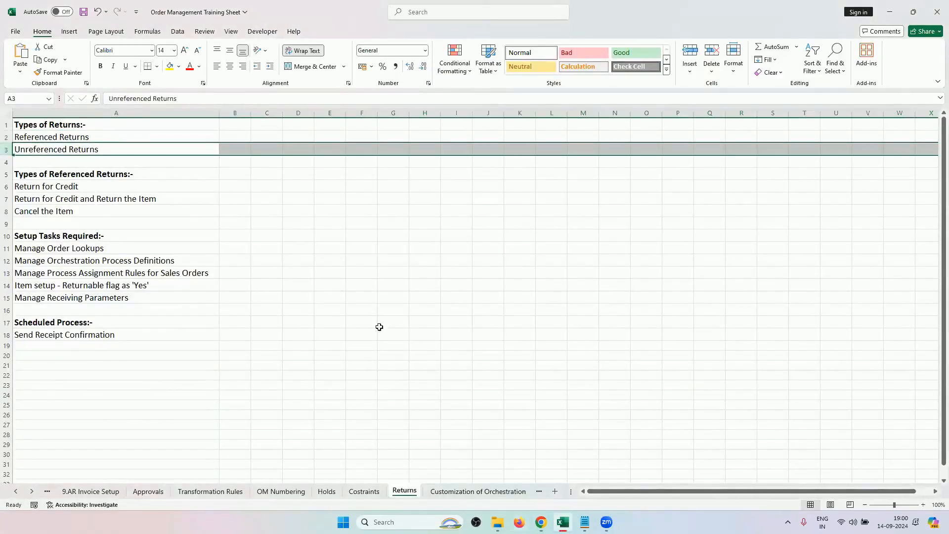
pyautogui.click(541, 522)
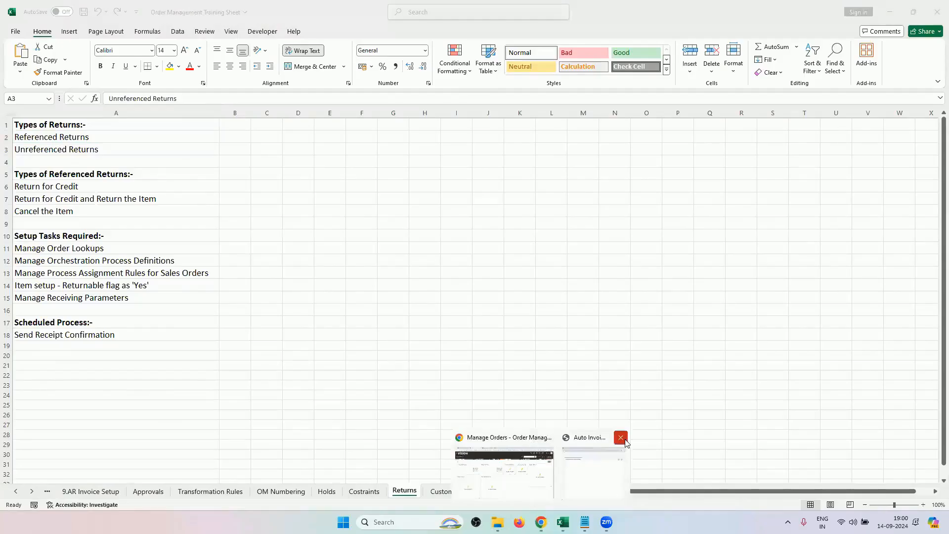
pyautogui.click(625, 441)
pyautogui.click(551, 468)
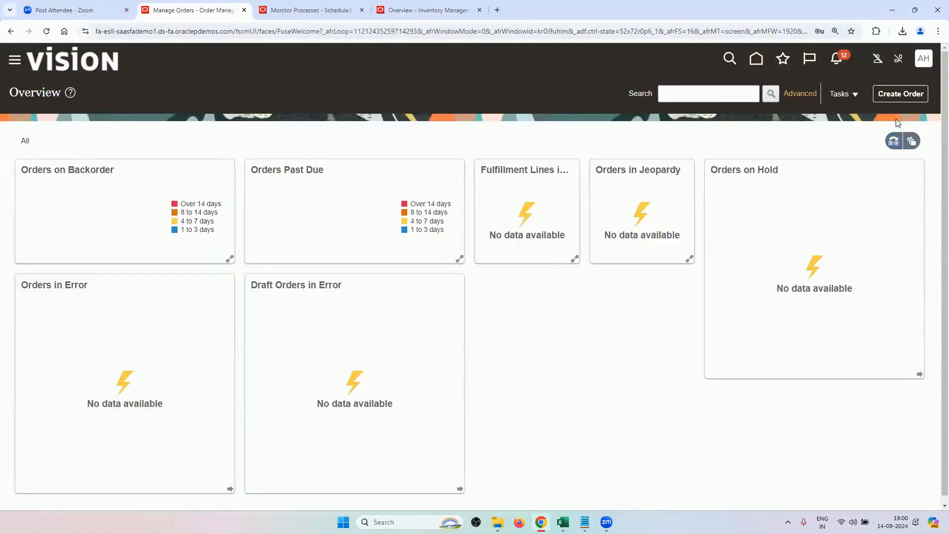
# - Start a new order with RV2_CUSTOMER as the customer
pyautogui.click(900, 94)
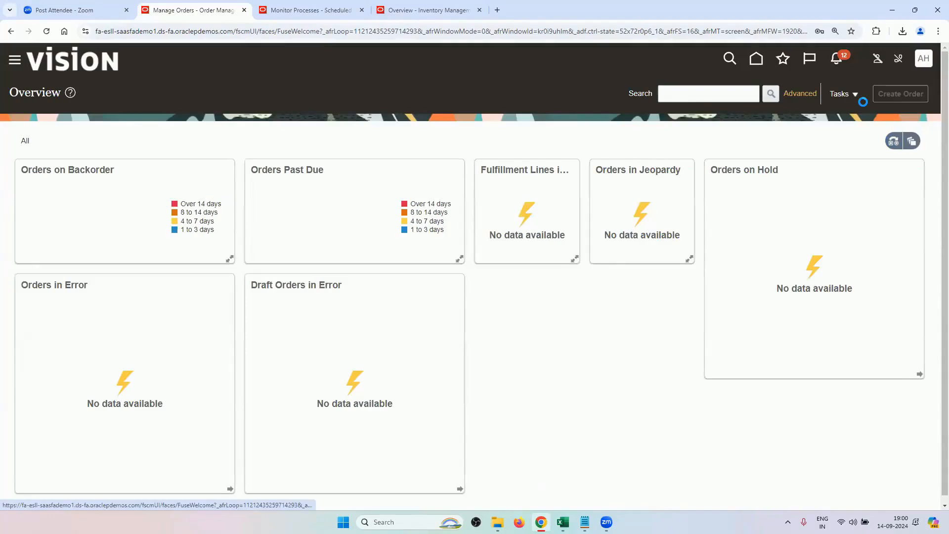
pyautogui.click(322, 170)
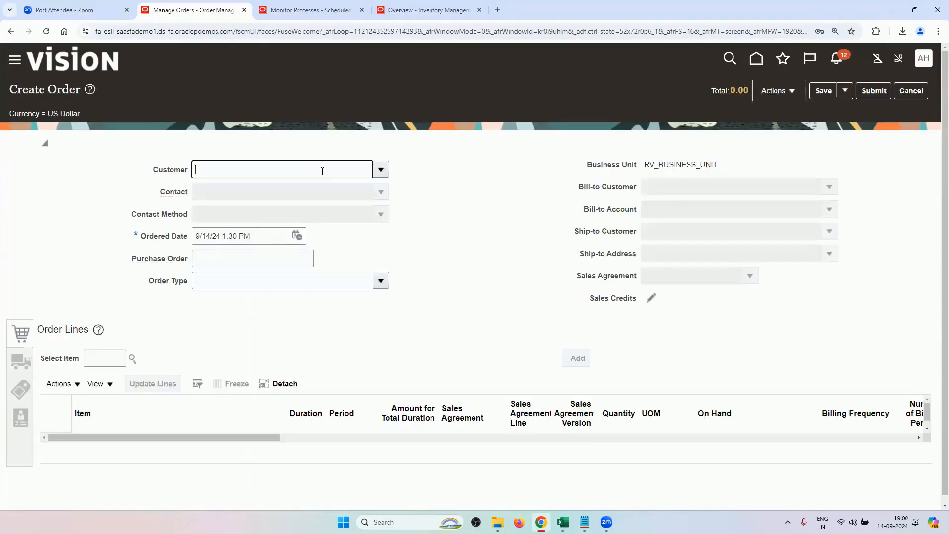
pyautogui.write('RV2')
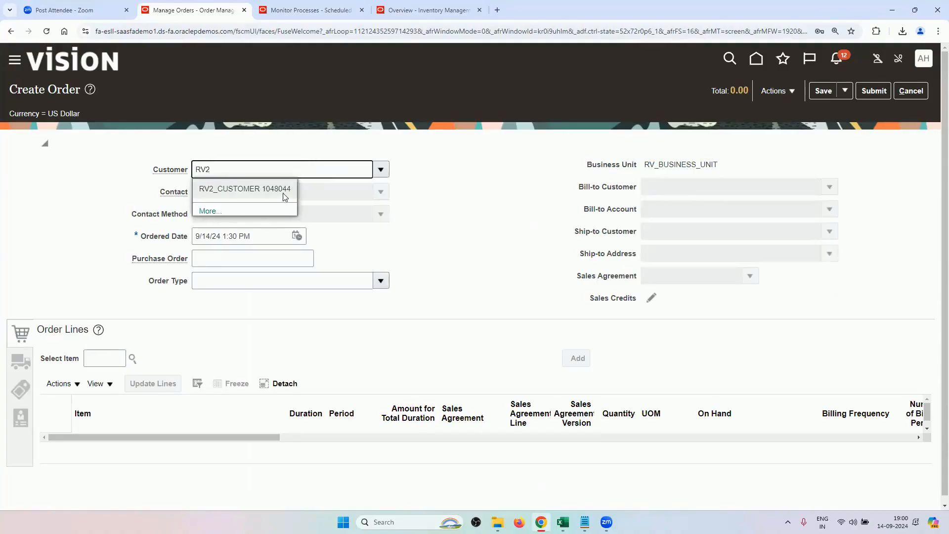
pyautogui.click(284, 197)
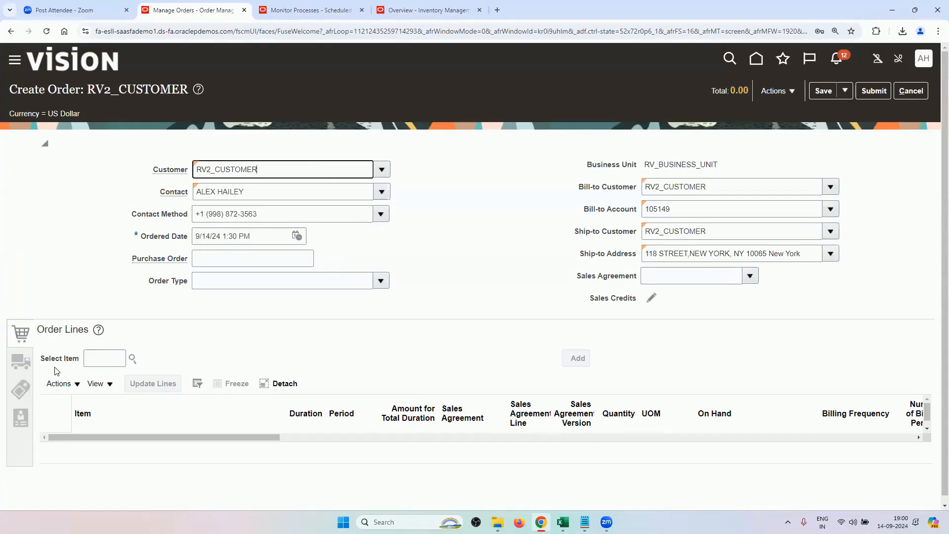
# - Choose Add Unreferenced Return Lines from the order lines' Actions menu
pyautogui.click(102, 357)
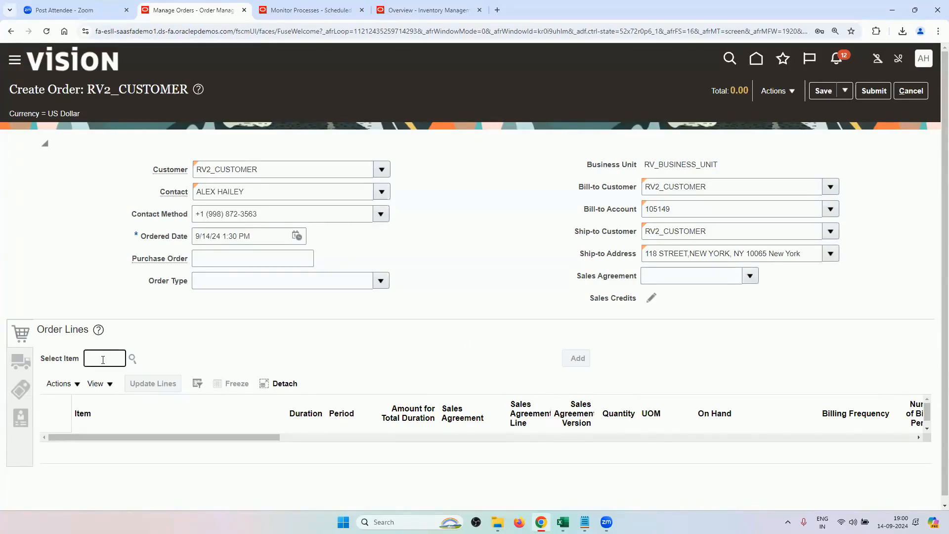
pyautogui.click(77, 384)
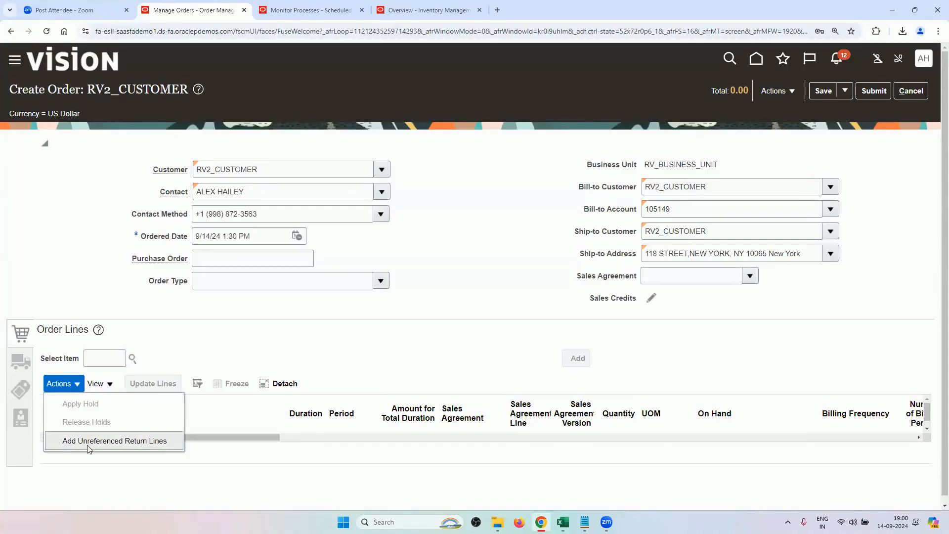
pyautogui.click(118, 440)
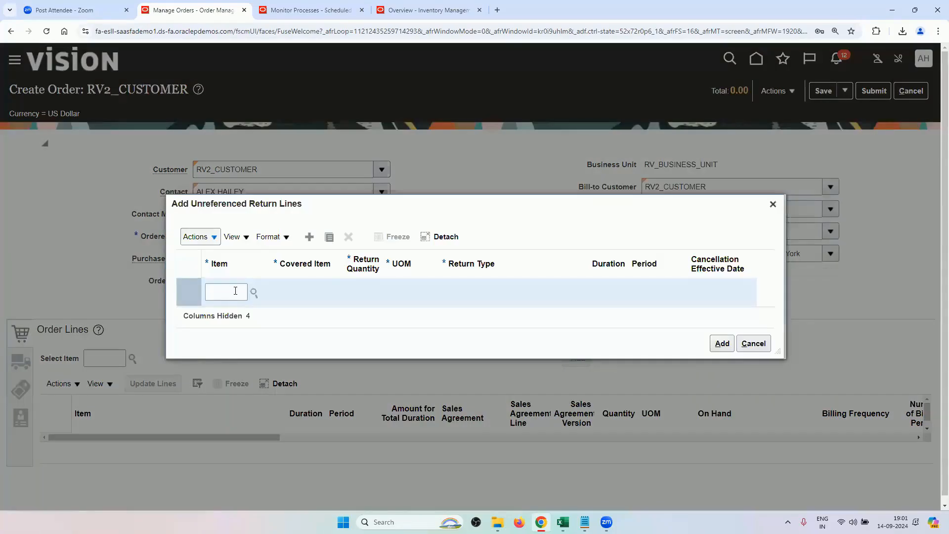
# - Search items by code RV and choose RV_PRINTERS as the return item
pyautogui.click(235, 291)
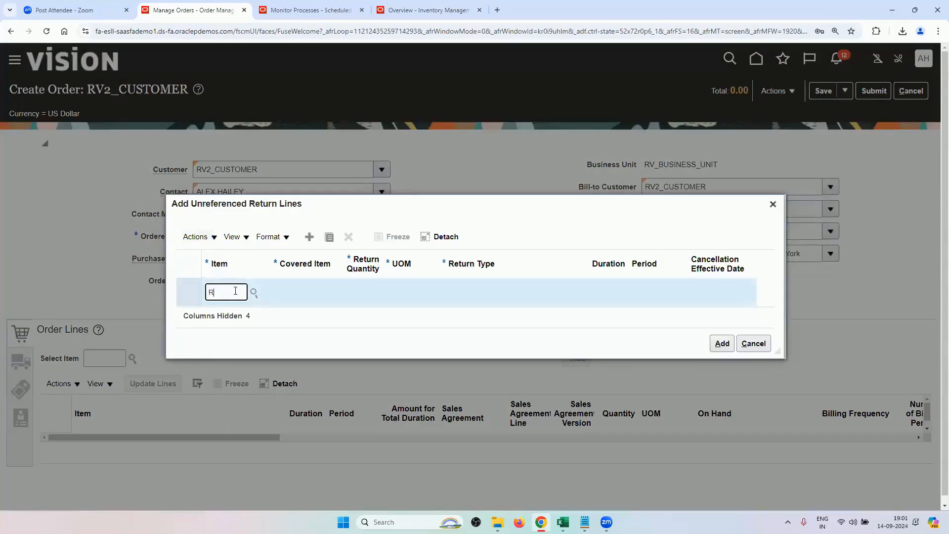
pyautogui.press('Tab')
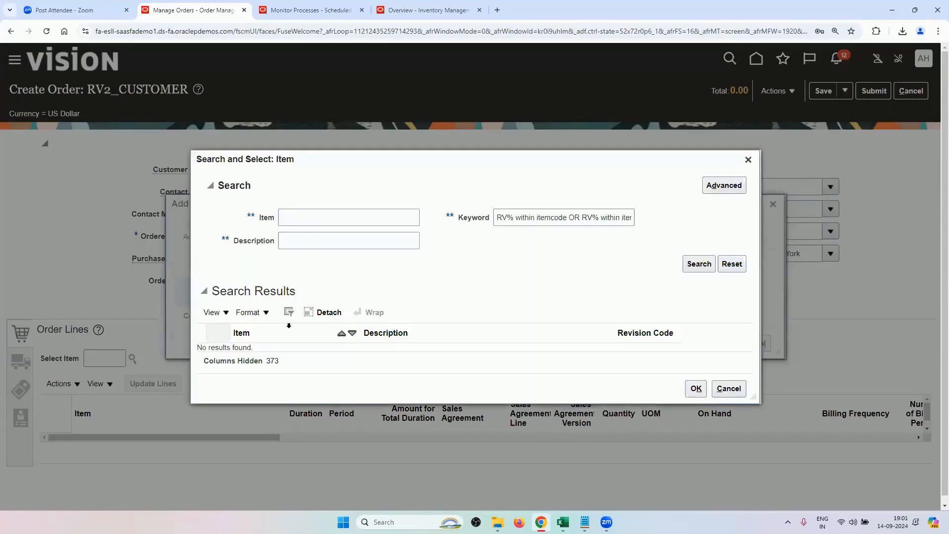
pyautogui.tripleClick(552, 216)
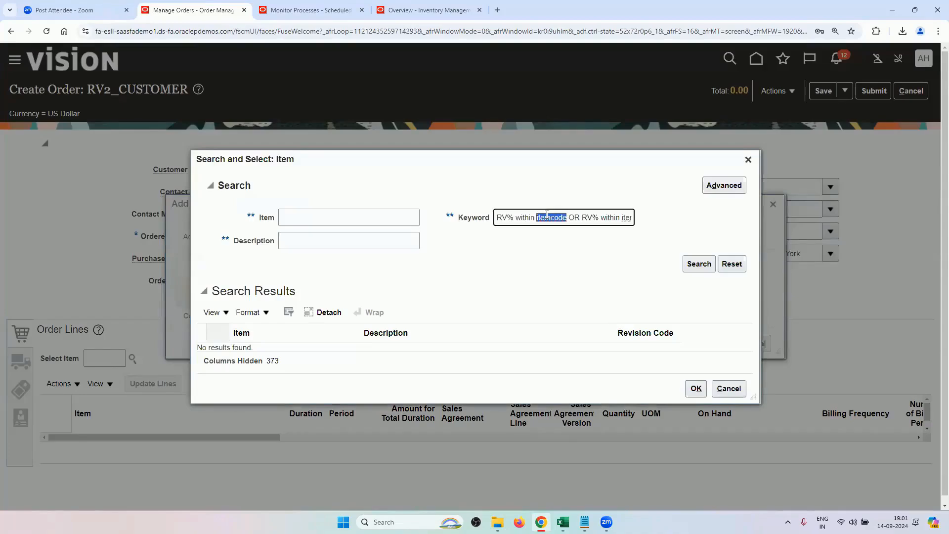
pyautogui.press('BackSpace')
pyautogui.click(396, 217)
pyautogui.write('RV')
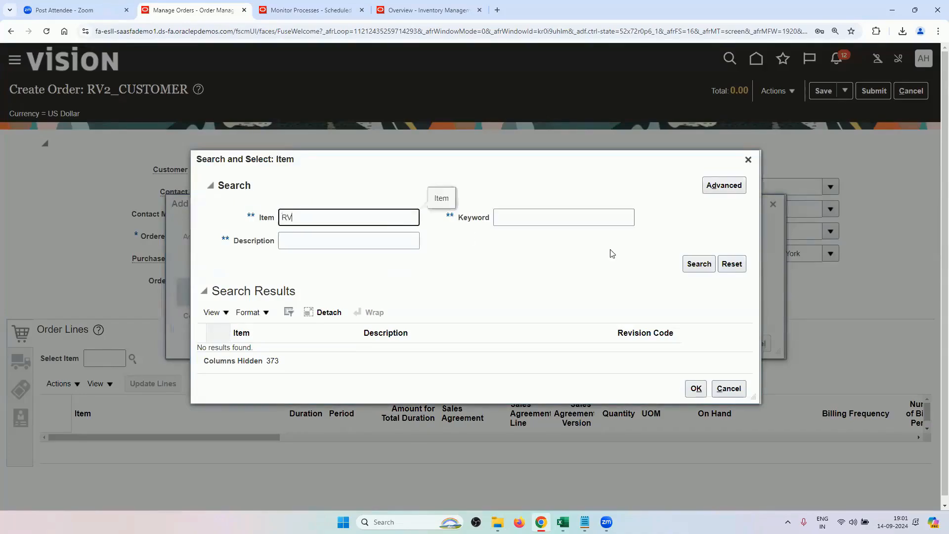
pyautogui.click(698, 264)
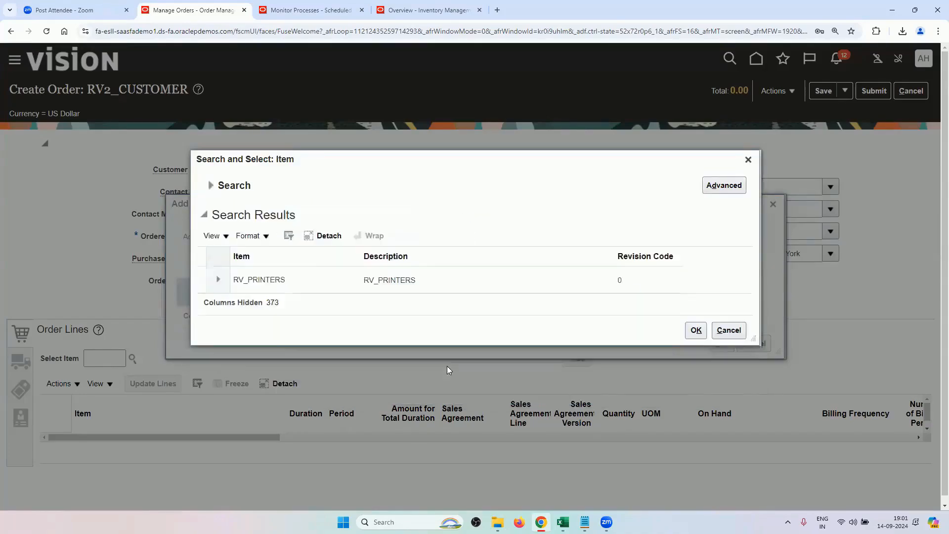
pyautogui.click(453, 316)
pyautogui.click(690, 357)
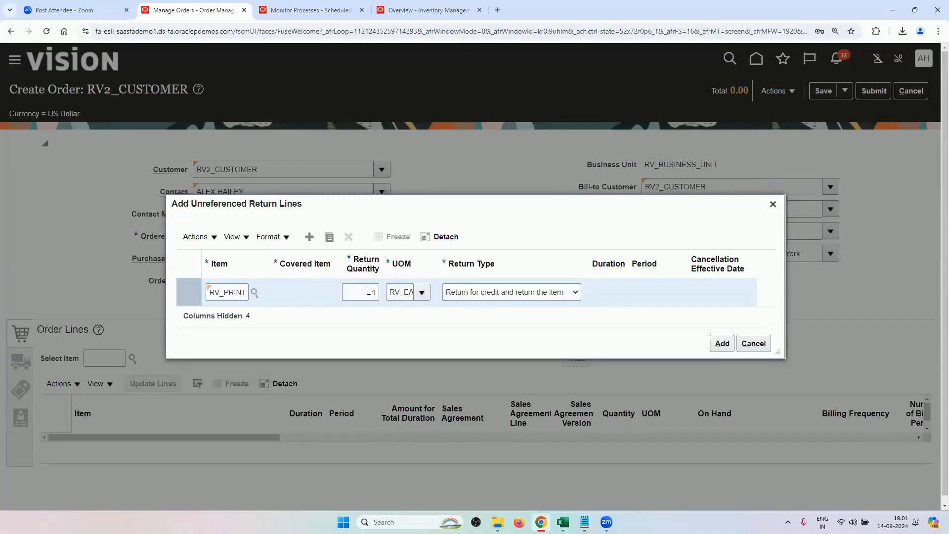
# - Keep return type 'Return for credit and return the item' and add the line
pyautogui.click(484, 293)
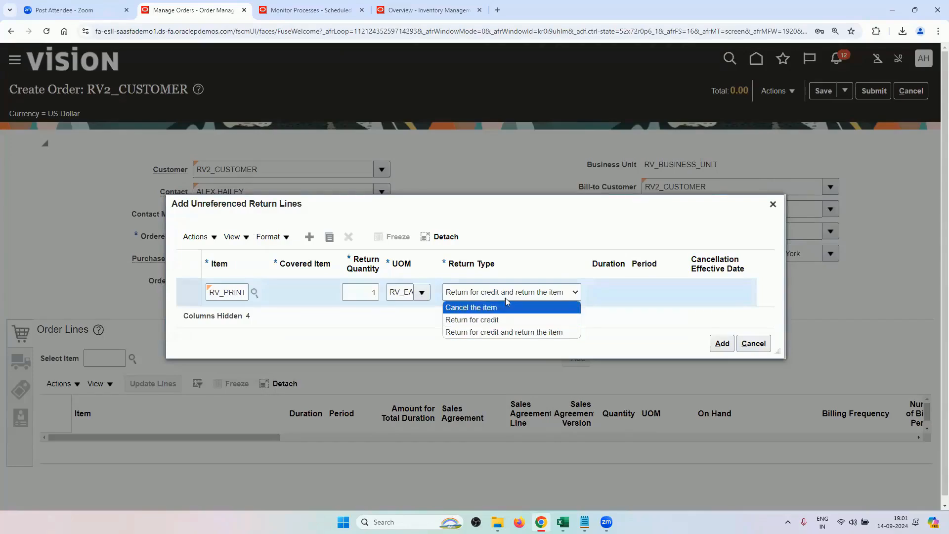
pyautogui.click(505, 332)
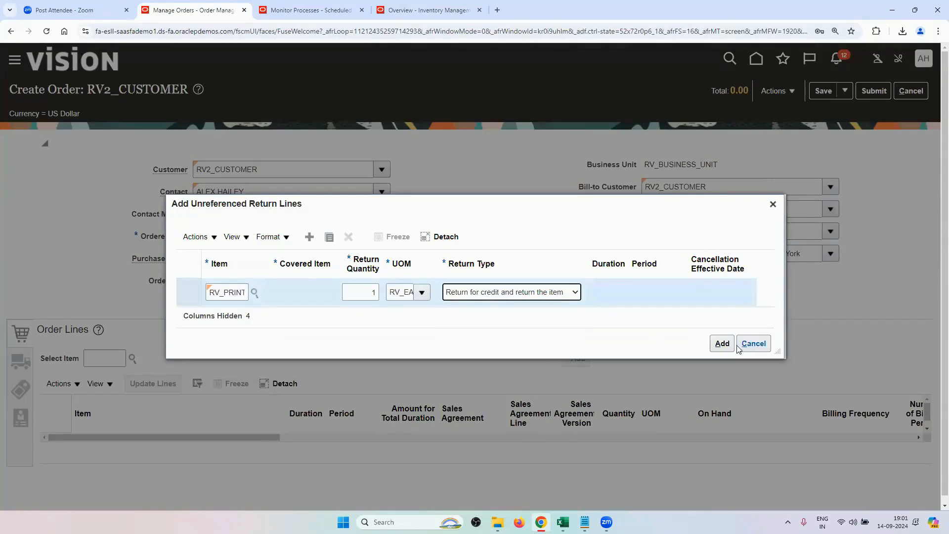
pyautogui.click(721, 343)
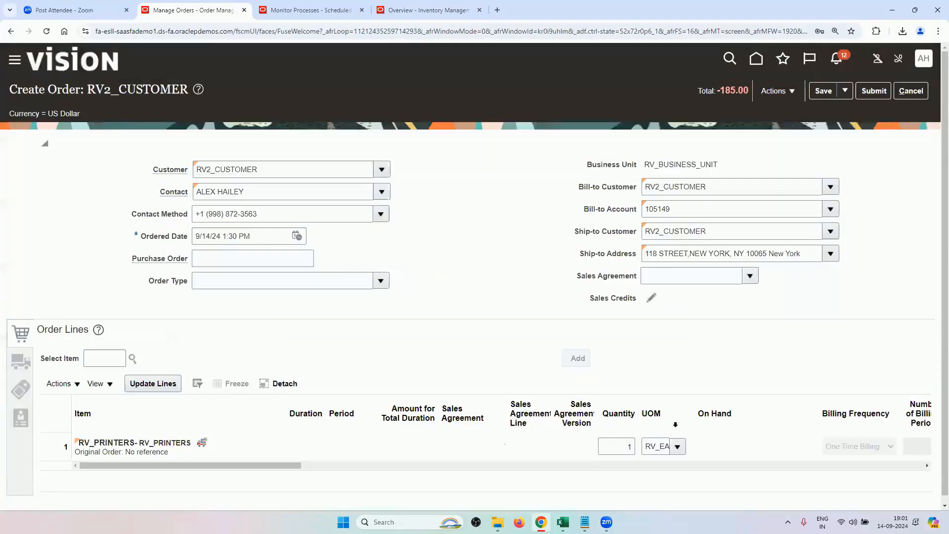
# - Inspect how the RV_PRINTERS line's -185 price was calculated, then show Shipment Details
pyautogui.click(233, 449)
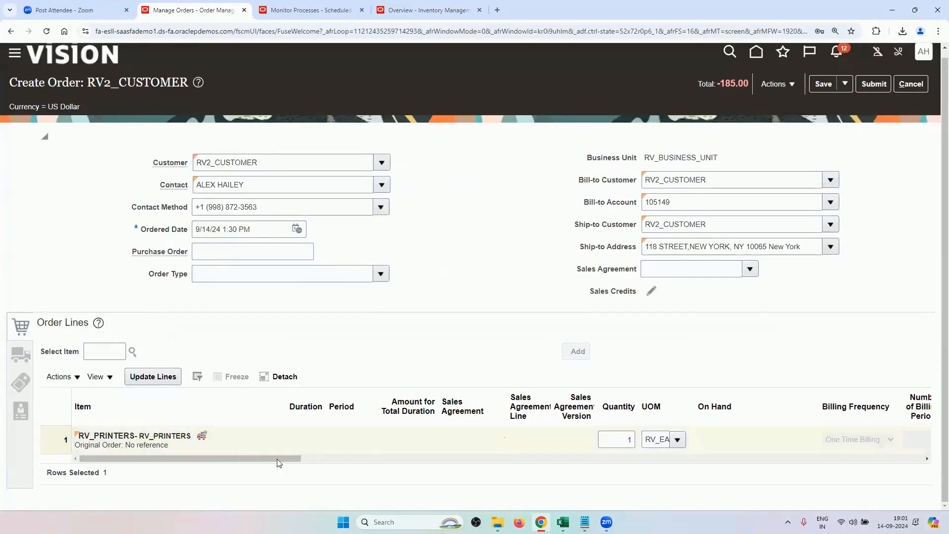
pyautogui.moveTo(296, 458); pyautogui.dragTo(437, 468)
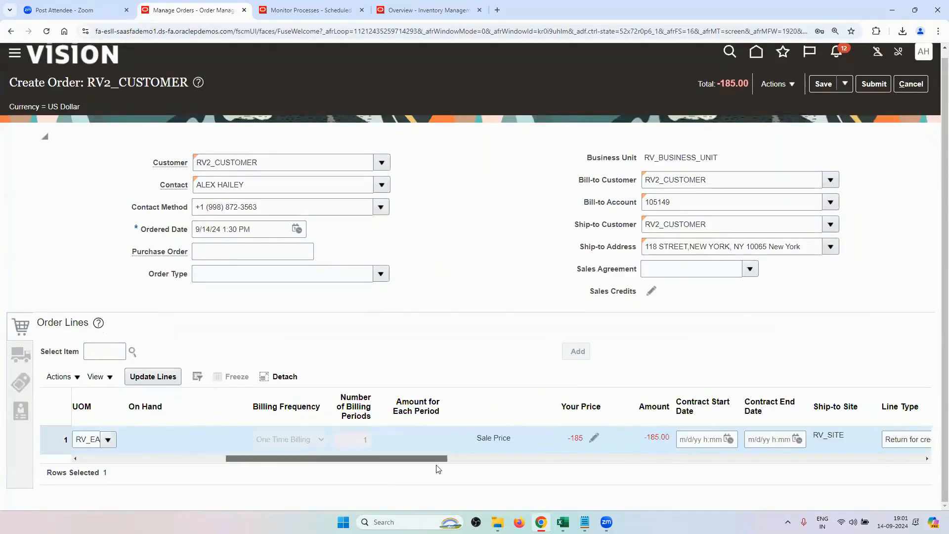
pyautogui.click(573, 438)
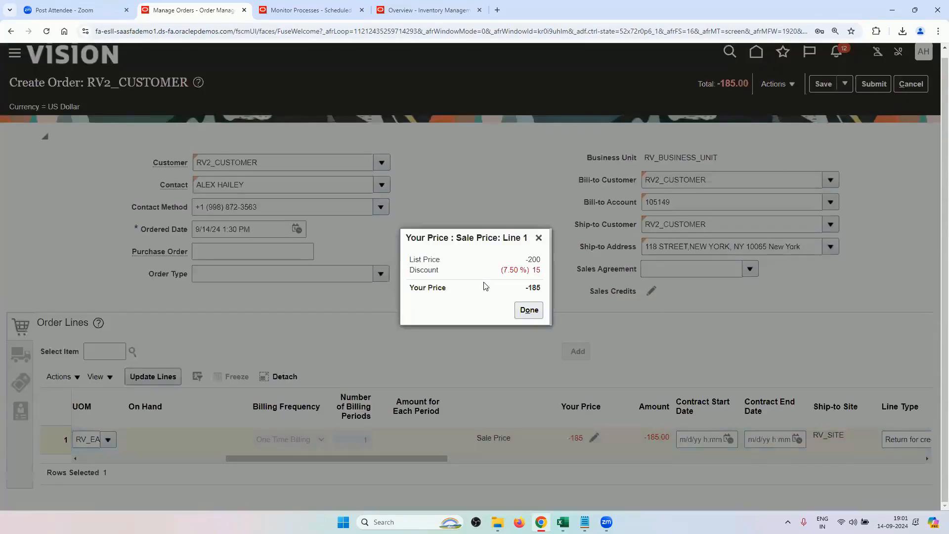
pyautogui.click(539, 238)
pyautogui.moveTo(405, 457); pyautogui.dragTo(880, 470)
pyautogui.moveTo(203, 493); pyautogui.dragTo(200, 489)
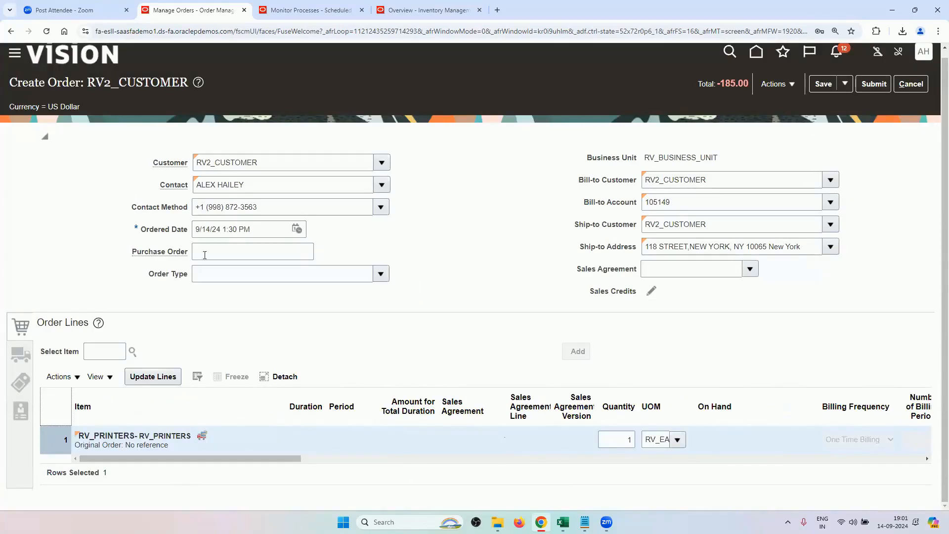
pyautogui.click(27, 347)
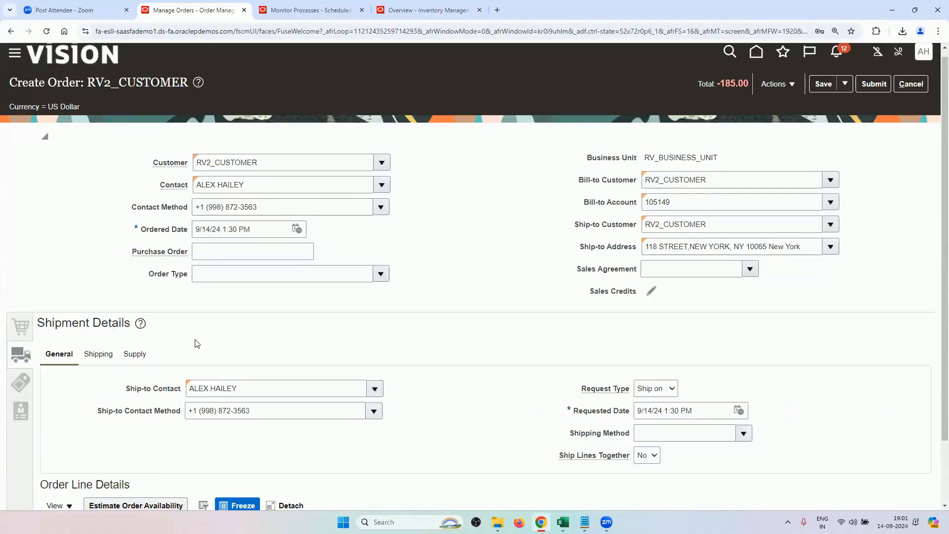
# - Set requested date 9/15/24 and shipping method RV_CARRIER
pyautogui.scroll(-2, 665, 342)
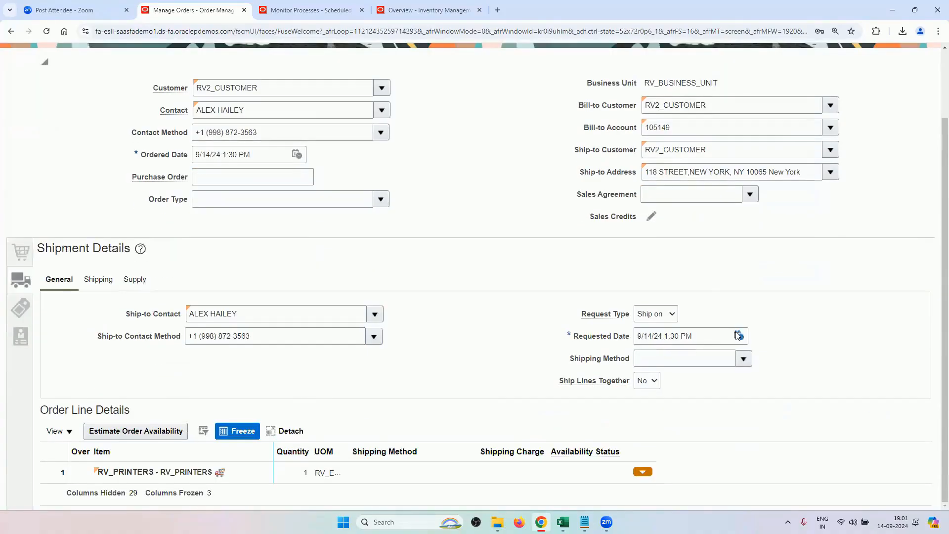
pyautogui.click(737, 336)
pyautogui.click(757, 211)
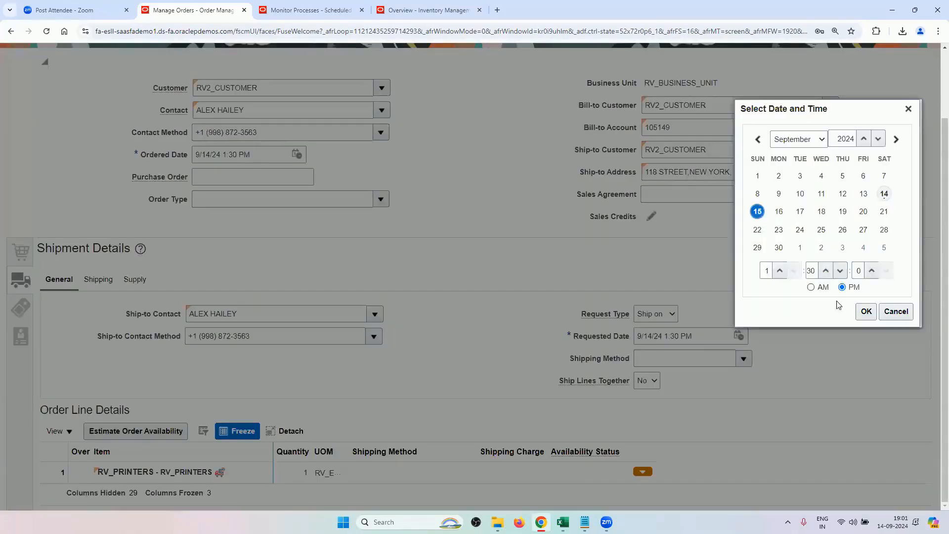
pyautogui.click(865, 311)
pyautogui.click(676, 356)
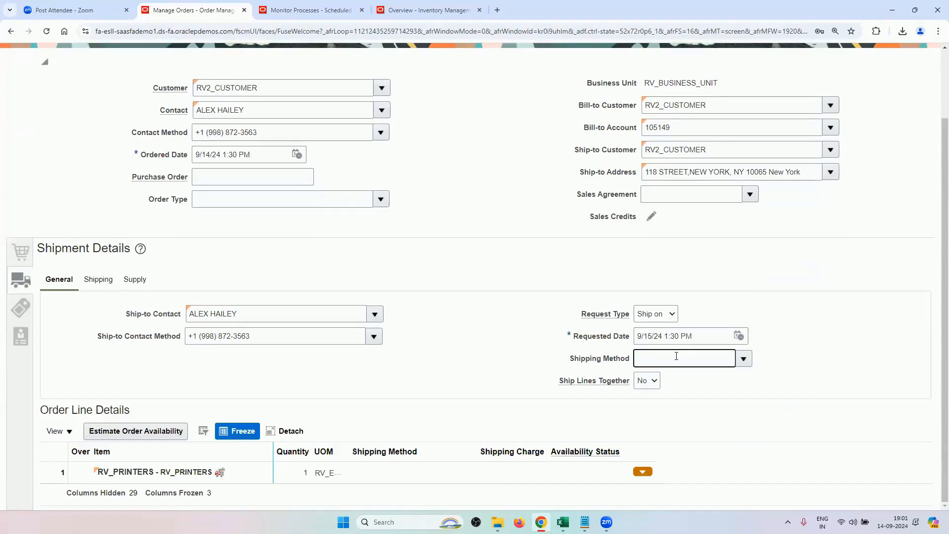
pyautogui.write('RV')
pyautogui.press('Tab')
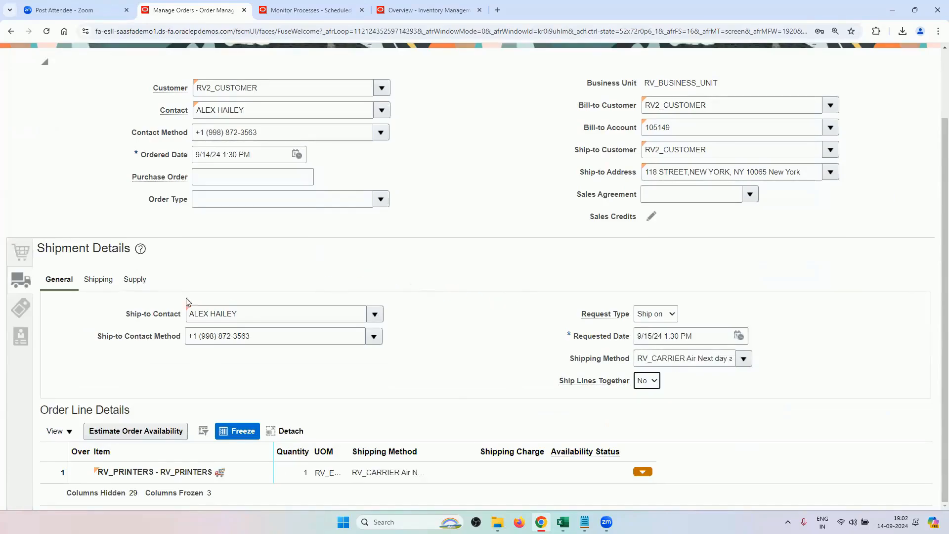
# - Set FOB to RV_DESTINATION and warehouse to RV_INV_ORG1
pyautogui.click(99, 280)
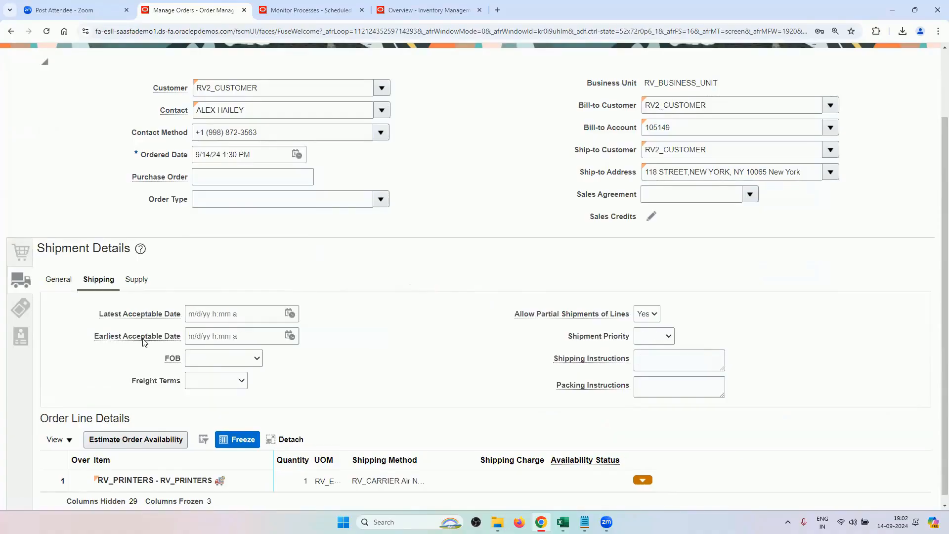
pyautogui.click(240, 364)
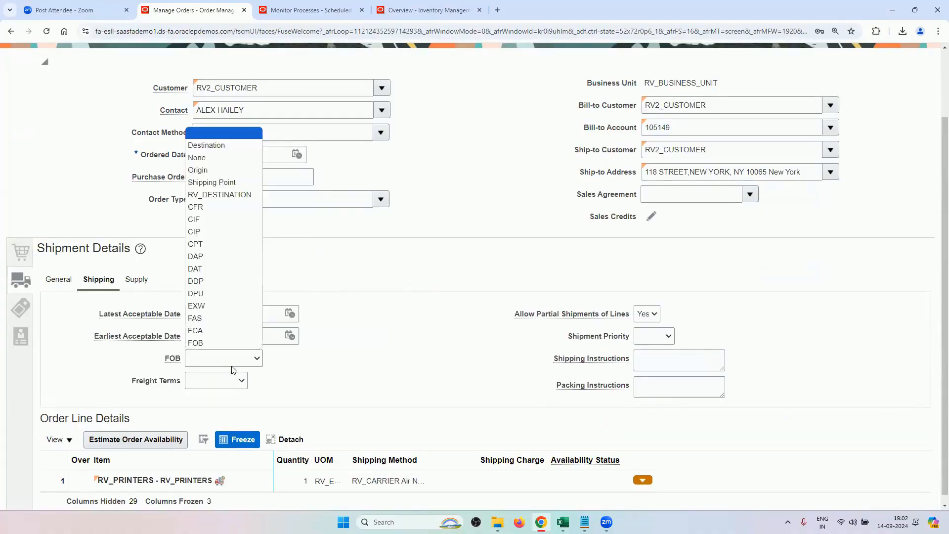
pyautogui.click(245, 195)
pyautogui.click(137, 279)
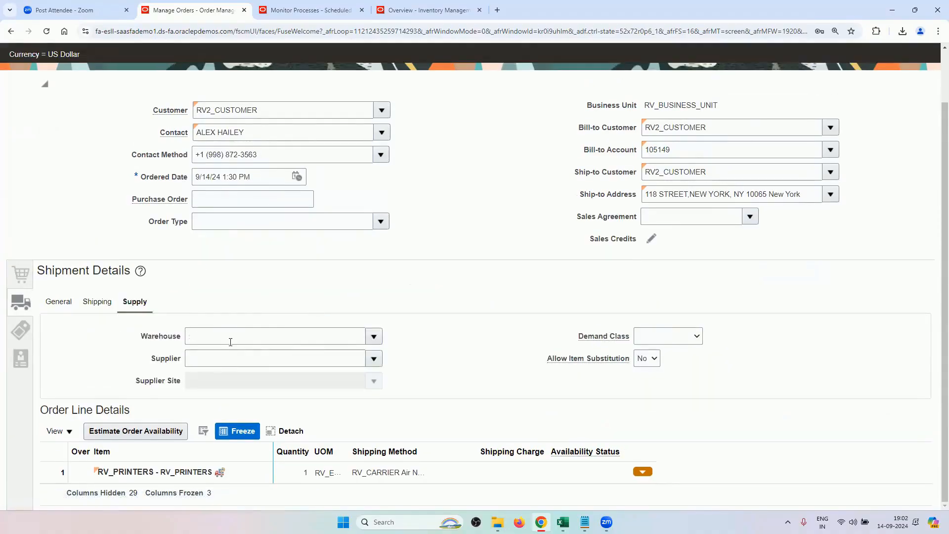
pyautogui.click(231, 339)
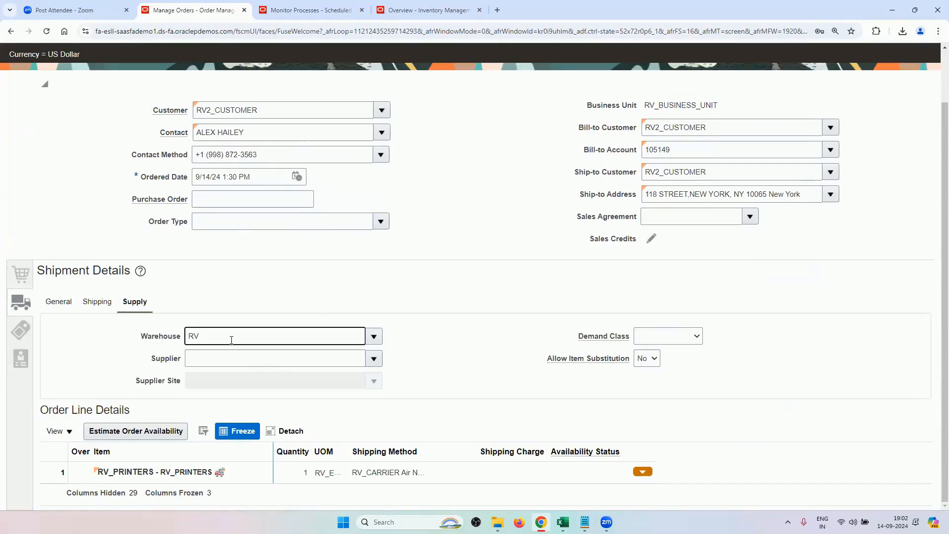
pyautogui.write('RV')
pyautogui.click(262, 372)
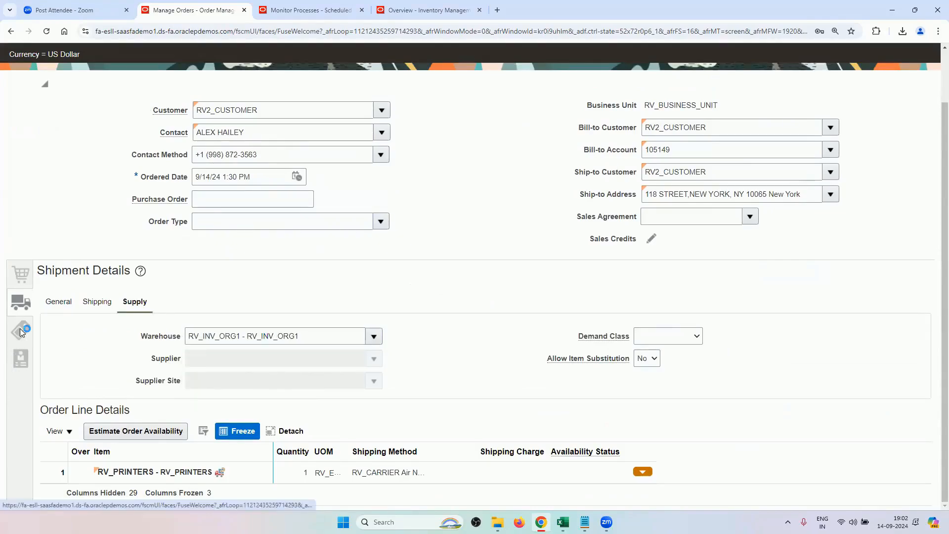
pyautogui.click(22, 331)
# - In Billing and Payment Details, change the return order's payment terms from 30 Net to RV_NET30
pyautogui.click(22, 282)
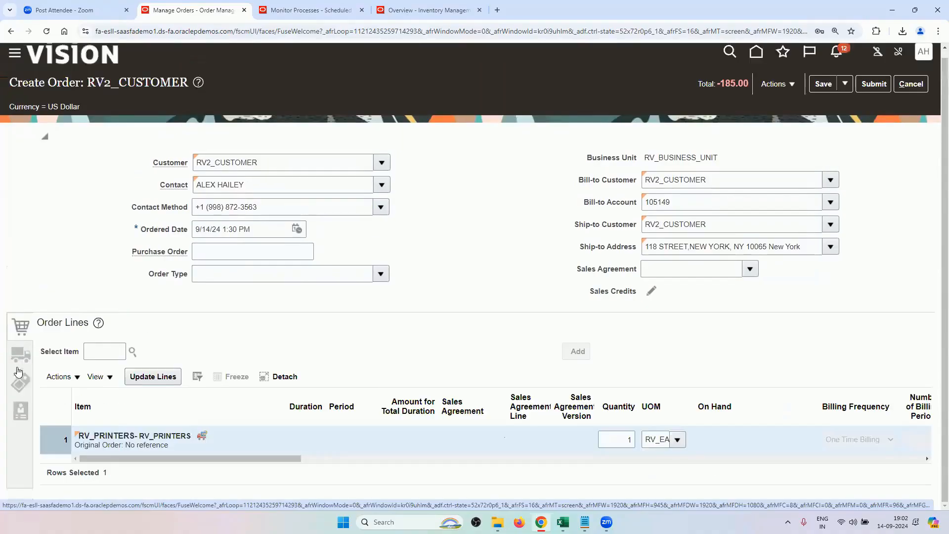
pyautogui.click(22, 385)
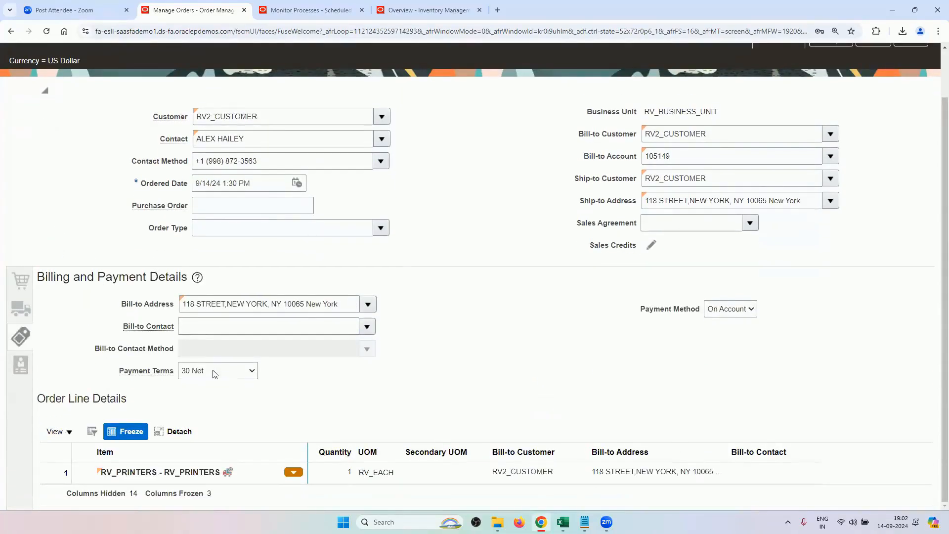
pyautogui.click(215, 372)
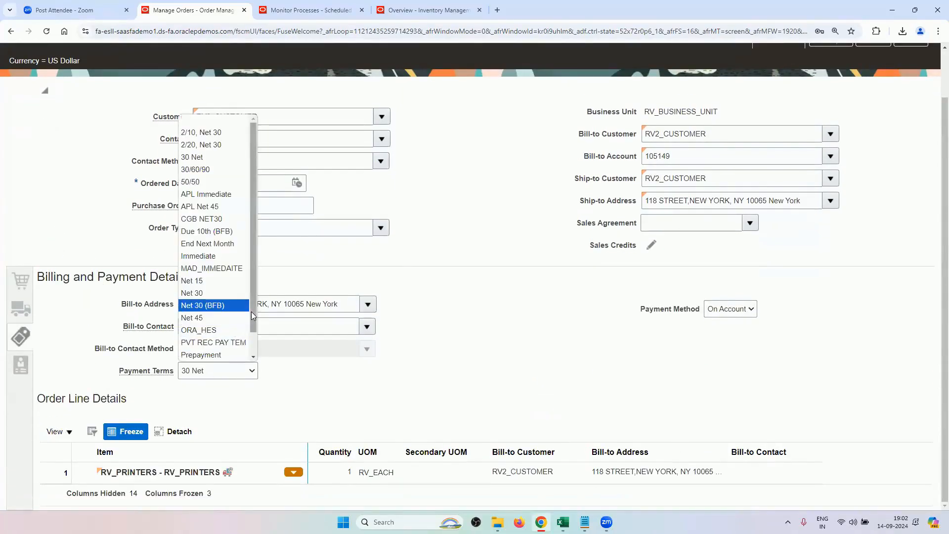
pyautogui.scroll(-1, 212, 294)
pyautogui.click(208, 345)
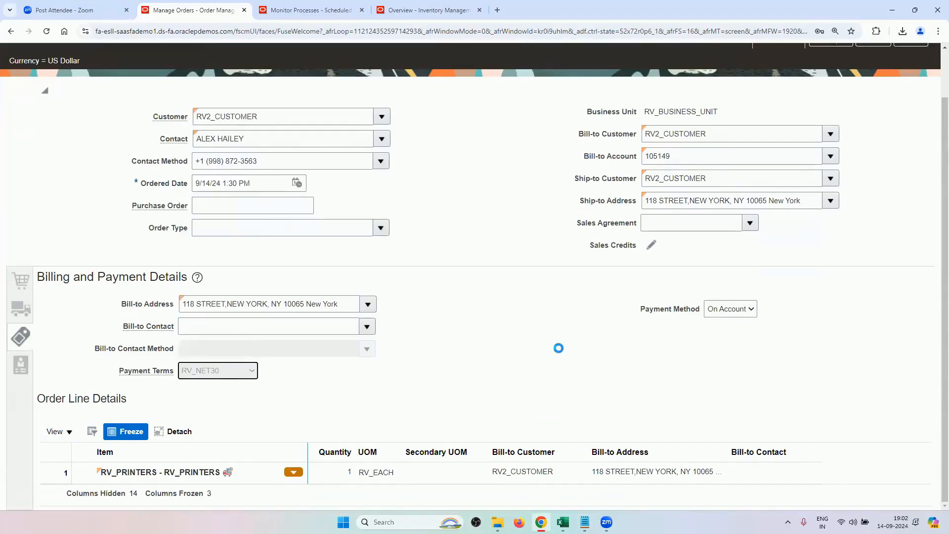
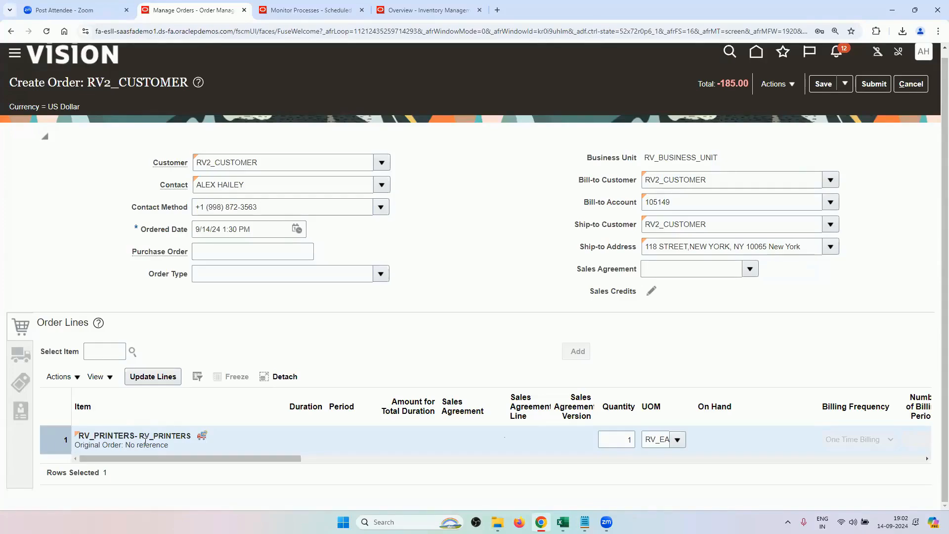
# - Check the order line actions and scroll across the return line without changing anything
pyautogui.click(94, 346)
pyautogui.click(59, 377)
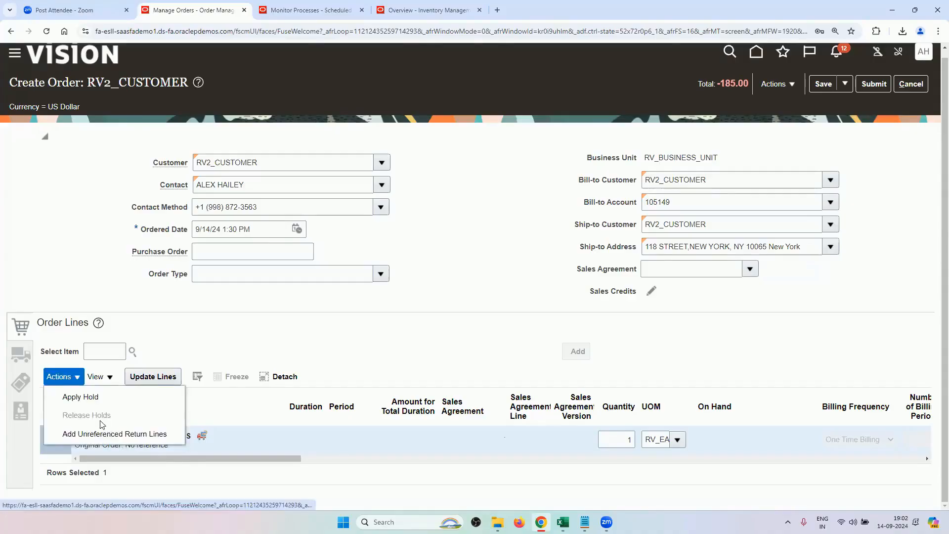
pyautogui.click(266, 332)
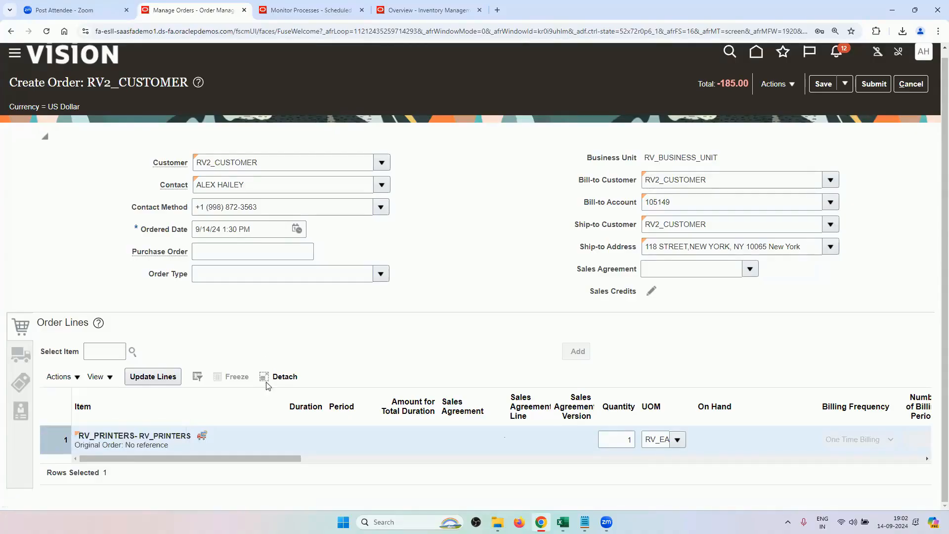
pyautogui.moveTo(275, 461); pyautogui.dragTo(929, 470)
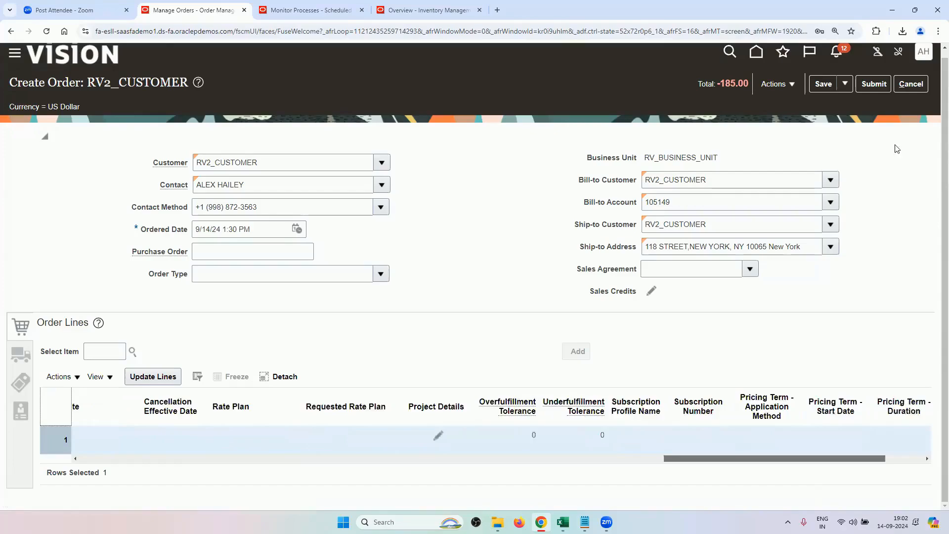
# - Submit the return order and copy its new order number 98478
pyautogui.click(874, 85)
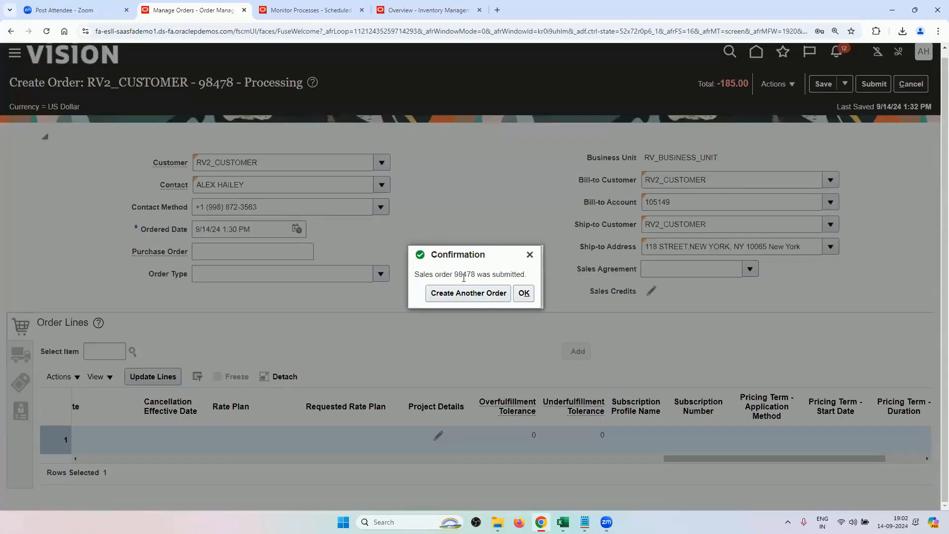
pyautogui.doubleClick(464, 274)
pyautogui.rightClick(465, 275)
pyautogui.click(479, 283)
pyautogui.click(524, 293)
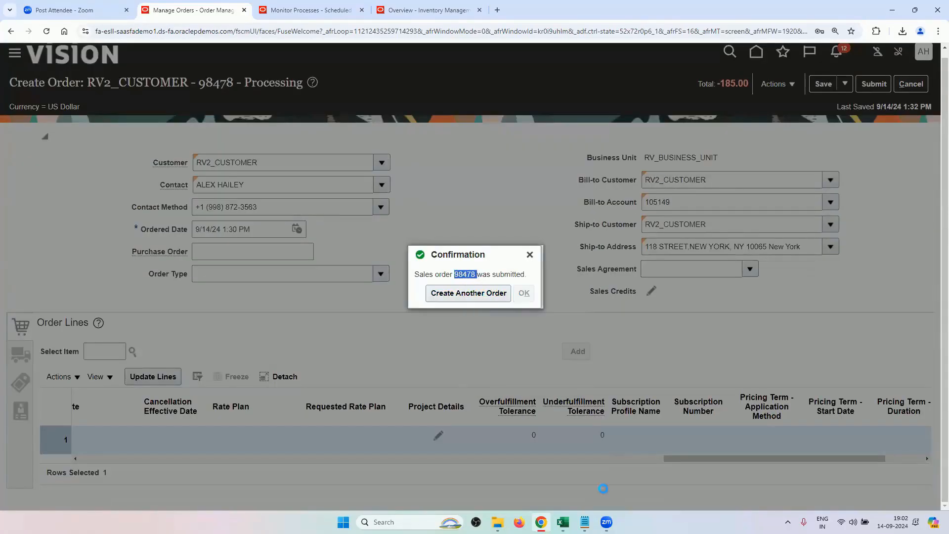
pyautogui.click(562, 522)
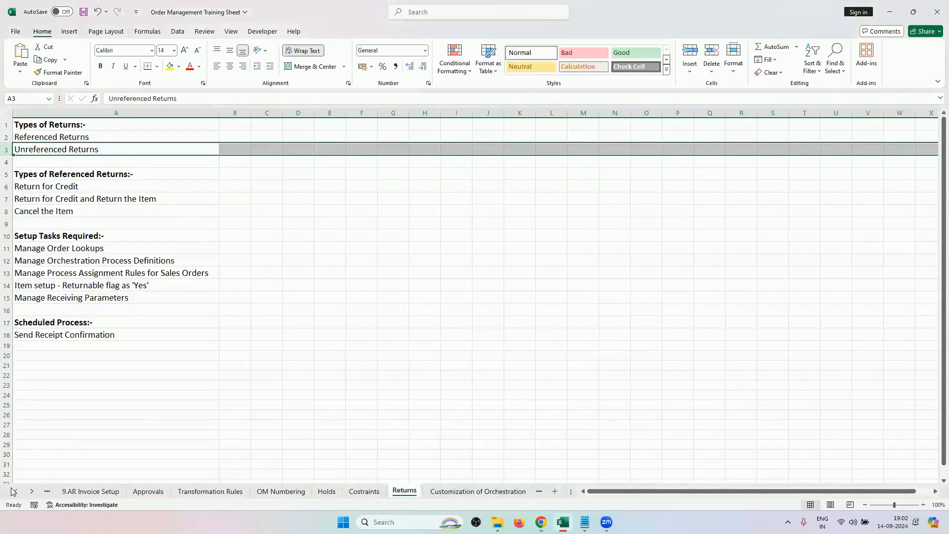
# - Enter 98478 in cell A4 of Sheet1, under 98476 and 98477
pyautogui.click(14, 492)
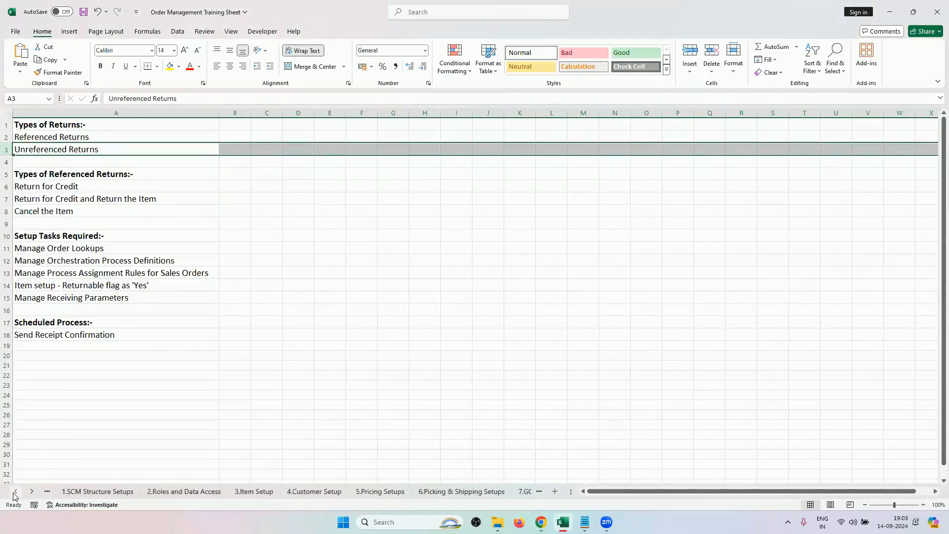
pyautogui.click(15, 491)
pyautogui.click(70, 491)
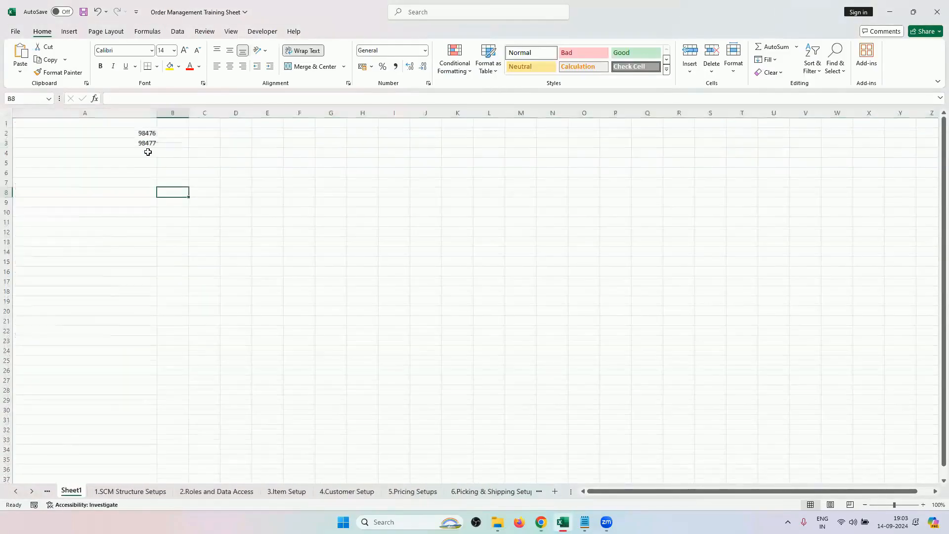
pyautogui.click(148, 152)
pyautogui.write('98478')
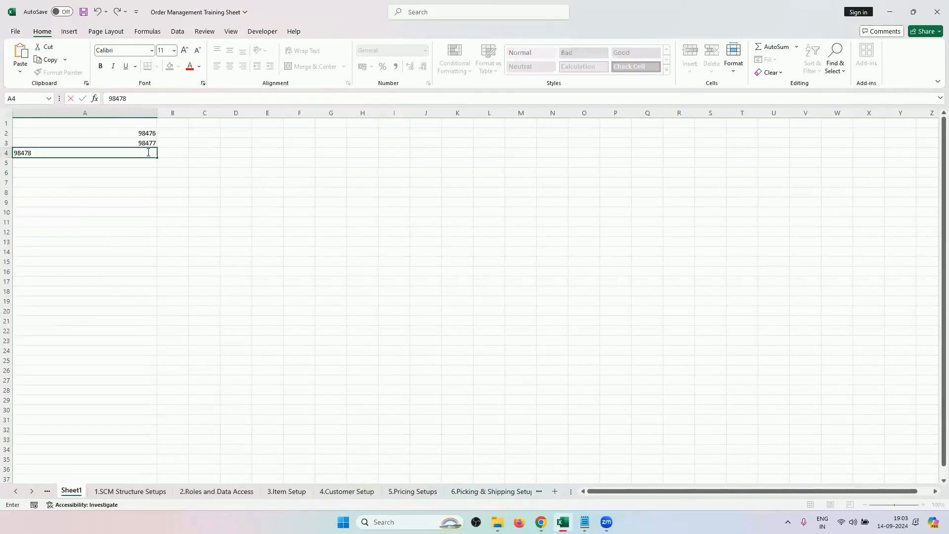
pyautogui.click(285, 204)
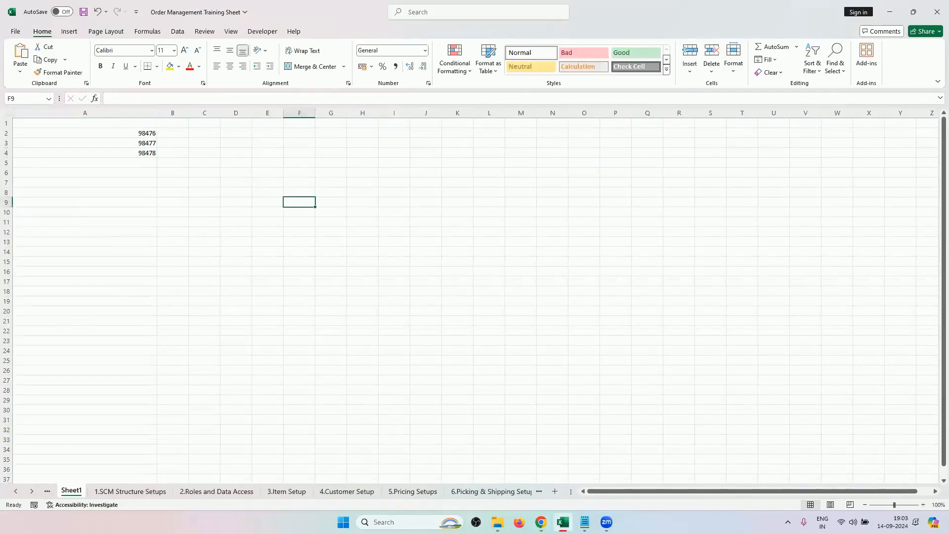
pyautogui.click(541, 522)
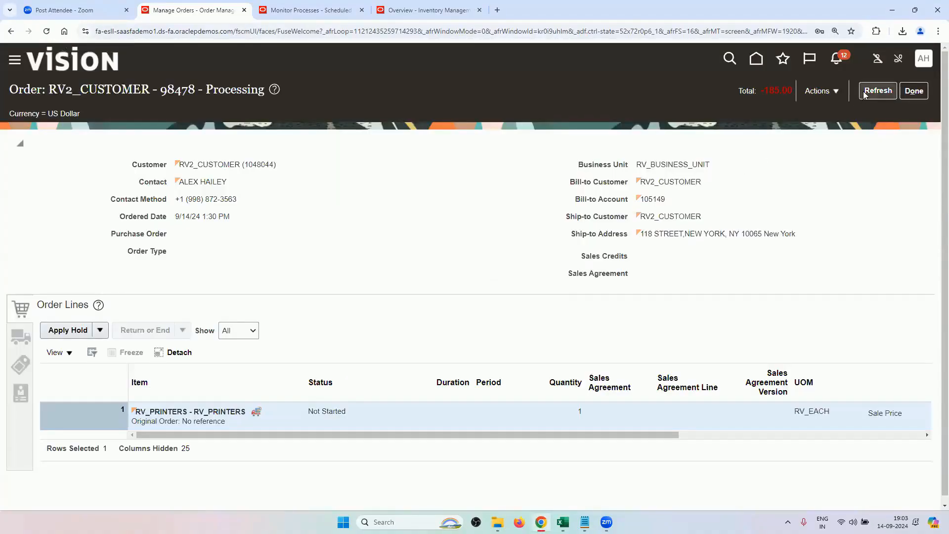
# - Switch order 98478 to its Fulfillment View
pyautogui.click(821, 91)
pyautogui.click(762, 227)
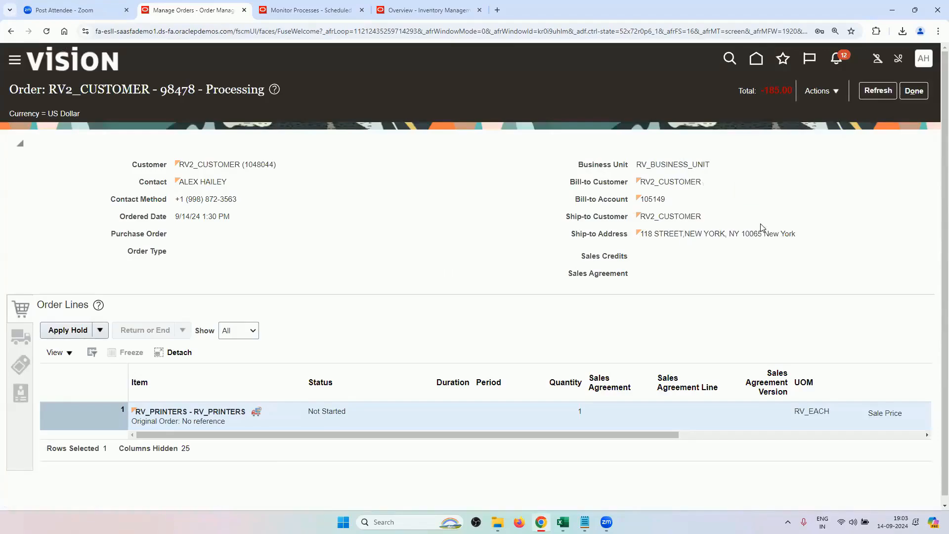
pyautogui.moveTo(762, 227); pyautogui.dragTo(785, 173)
pyautogui.click(820, 91)
pyautogui.click(804, 224)
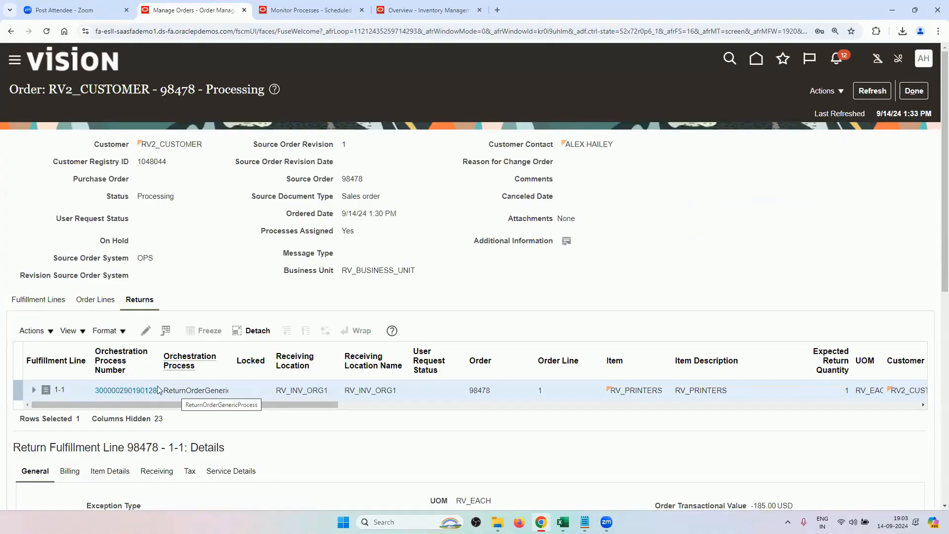
# - Open the return orchestration process and confirm Return Receipt started while Invoice has not
pyautogui.click(130, 391)
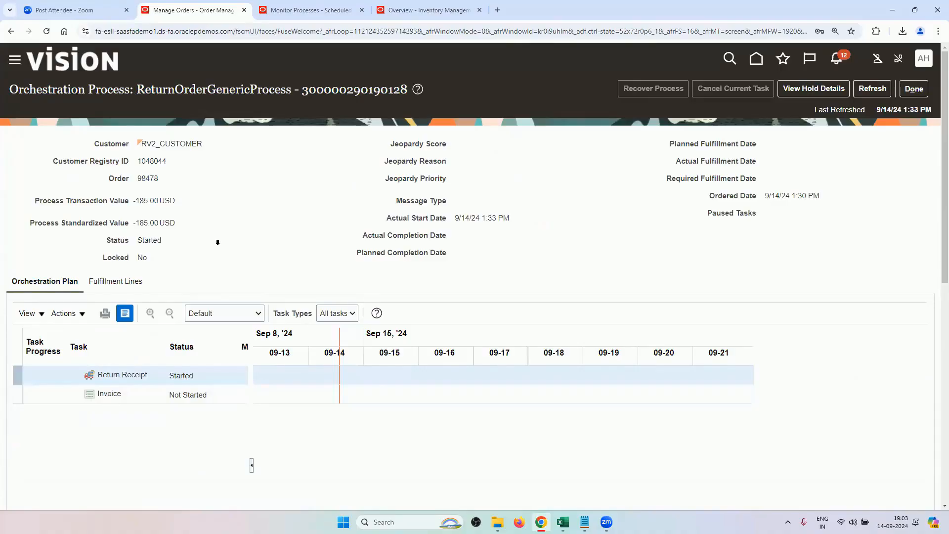
pyautogui.click(561, 522)
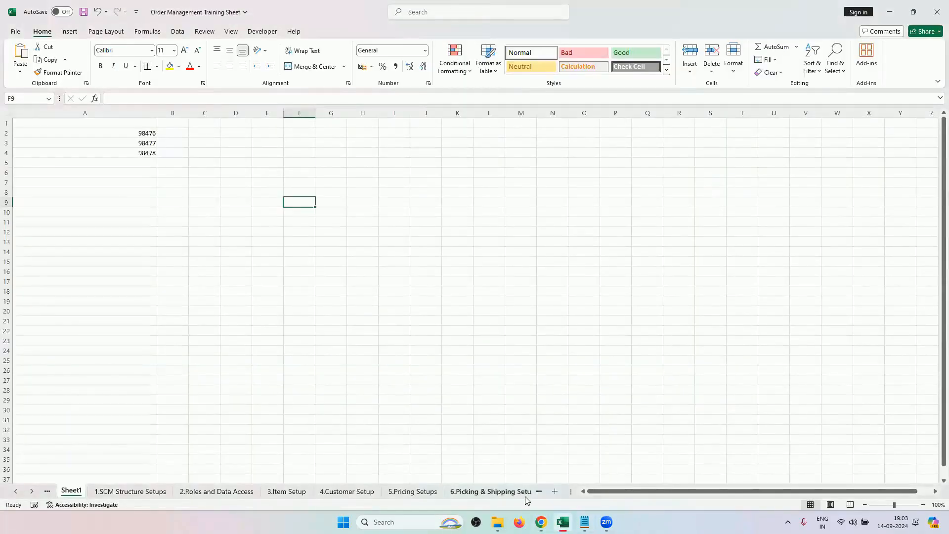
pyautogui.click(525, 496)
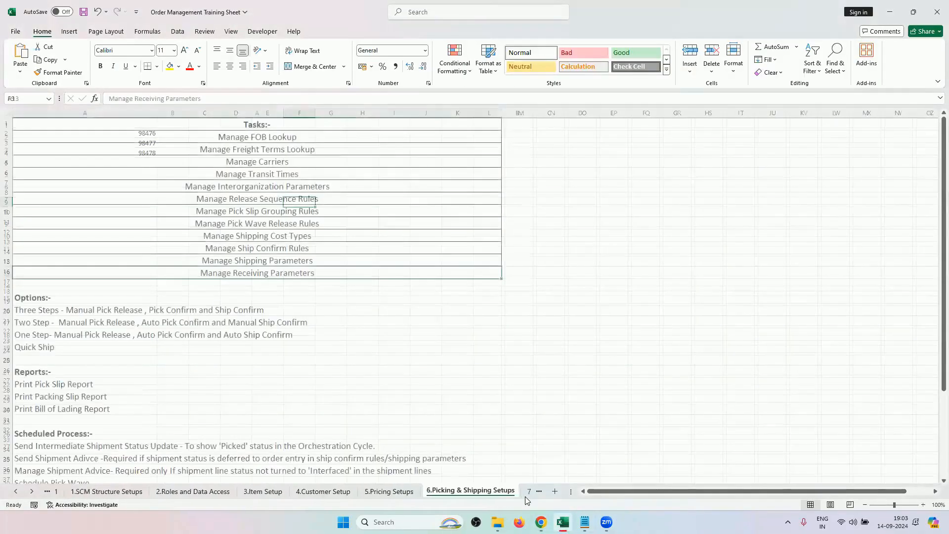
# - Move through the sheet tabs past 6.Picking & Shipping Setups toward Returns, then return to the browser
pyautogui.click(527, 494)
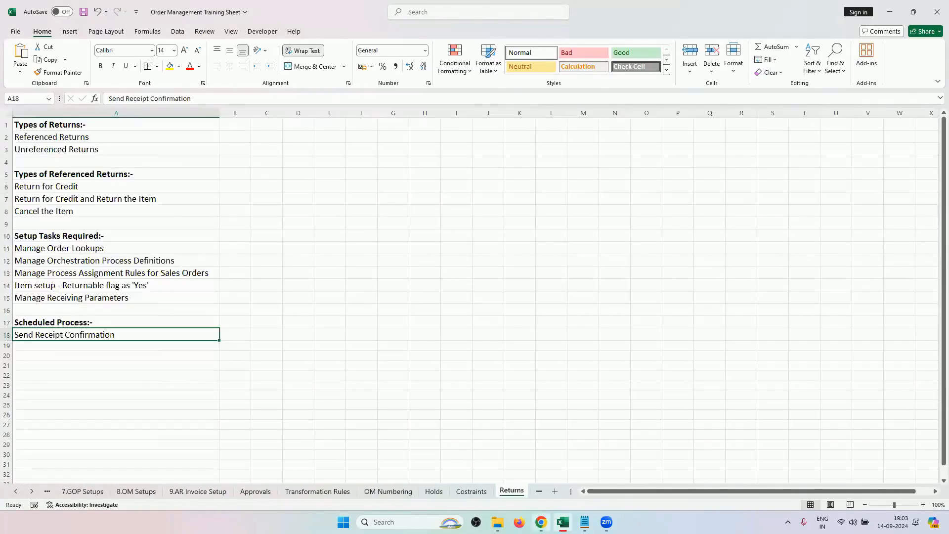
pyautogui.hotkey('alt', 'Tab')
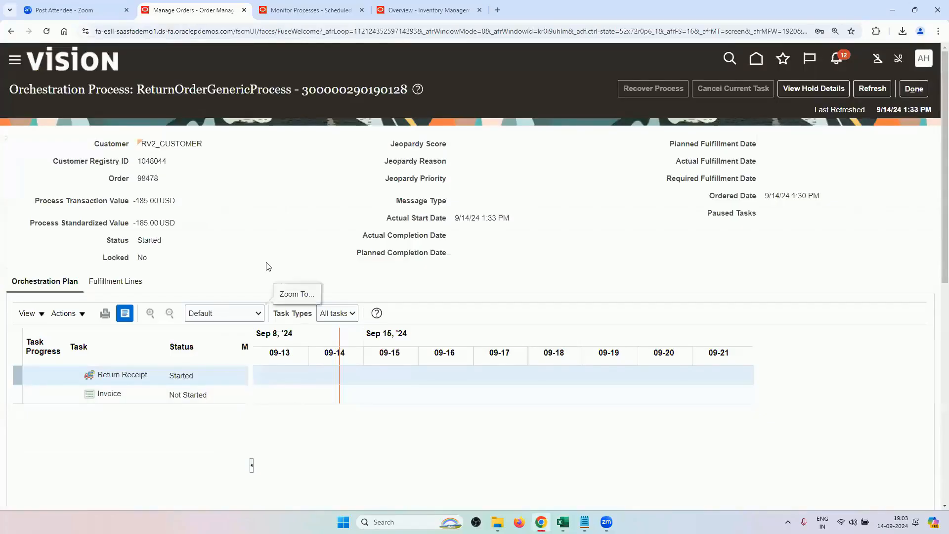
# - Close the orchestration process to show return line 1-1 with receiving location RV_INV_ORG1
pyautogui.click(914, 92)
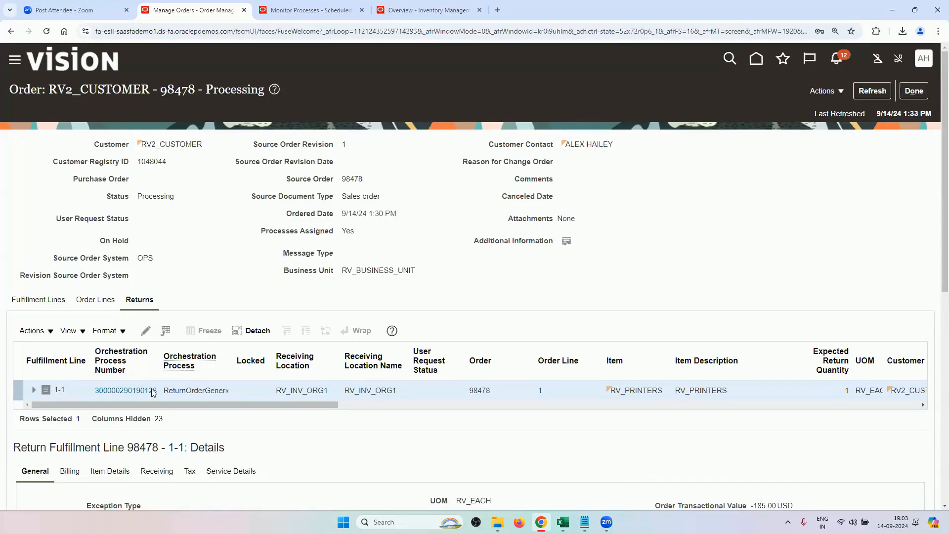
pyautogui.hotkey('alt', 'Tab')
pyautogui.hotkey('alt', 'Tab')
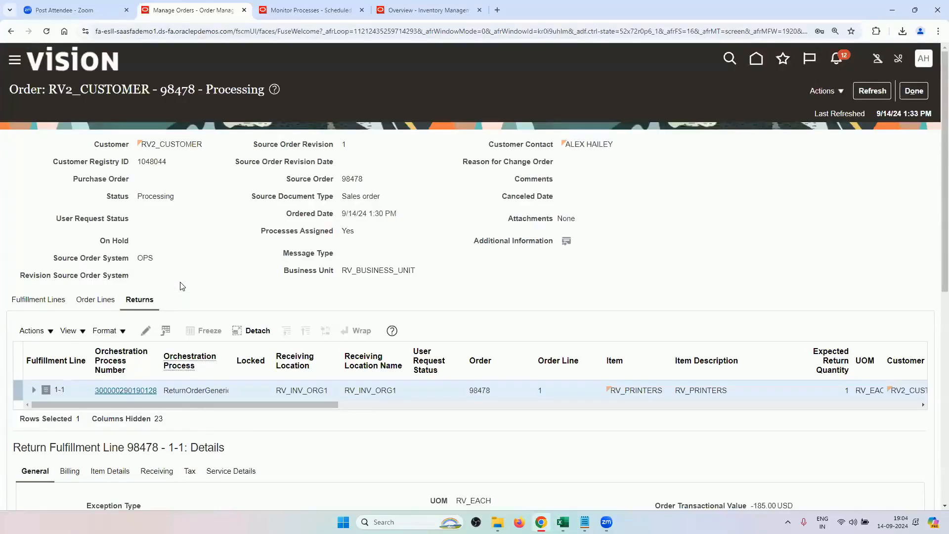